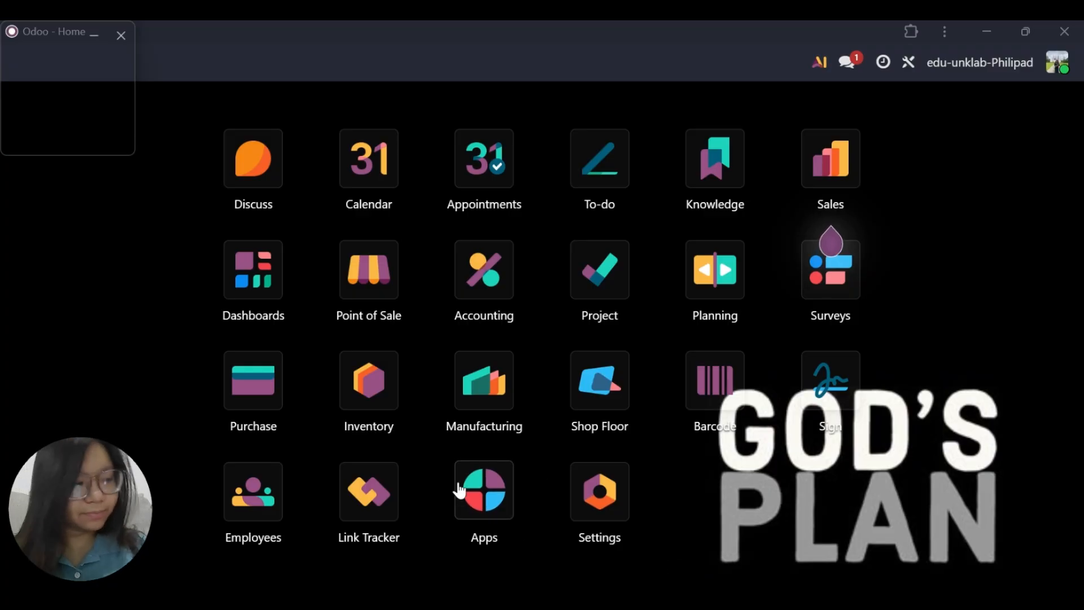
Open the list of companies from the general settings and start a new company record.
{"action": "left_click", "coordinate": [615, 499]}
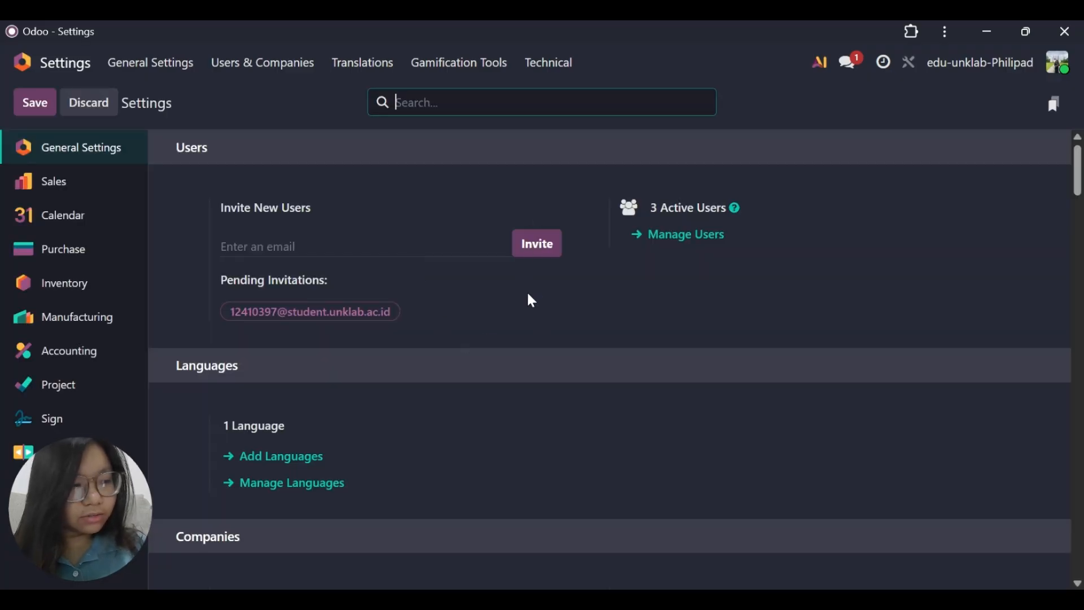
{"action": "scroll", "coordinate": [506, 293], "scroll_direction": "down", "scroll_amount": 2}
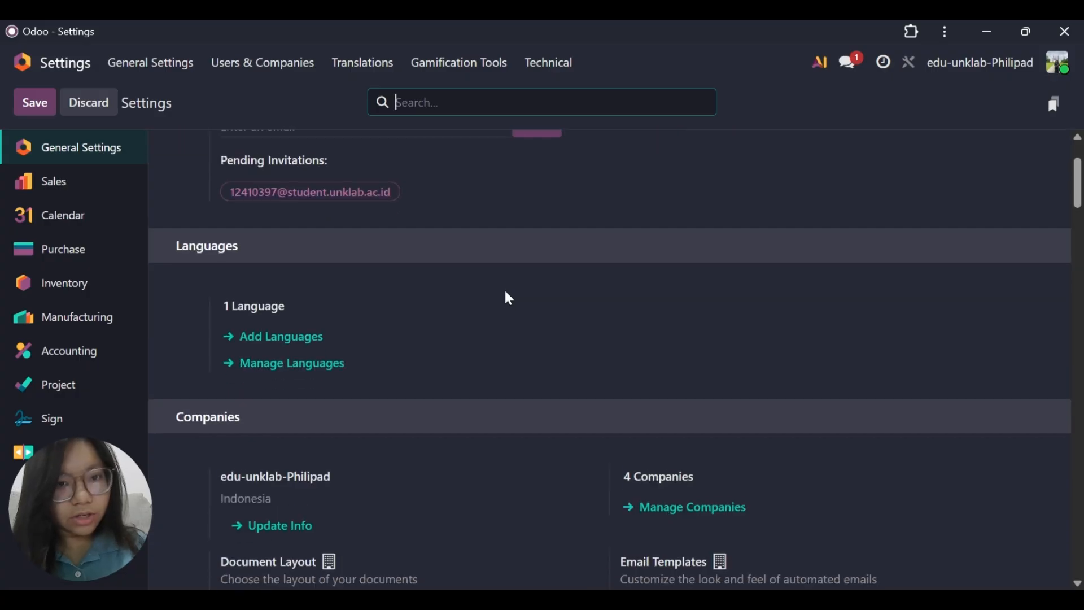
{"action": "scroll", "coordinate": [505, 293], "scroll_direction": "up", "scroll_amount": 2}
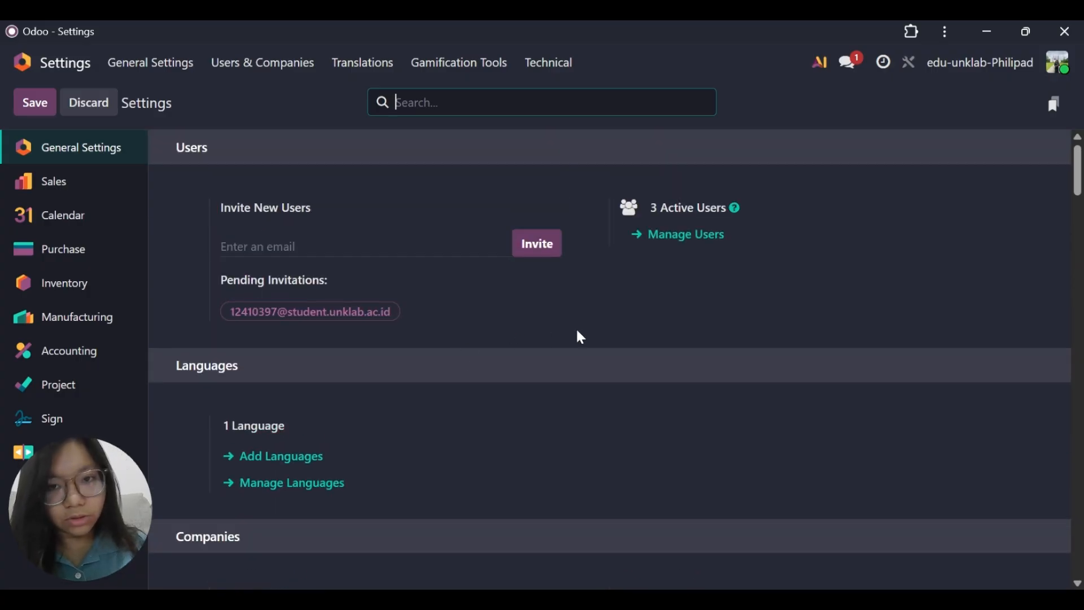
{"action": "scroll", "coordinate": [580, 338], "scroll_direction": "down", "scroll_amount": 4}
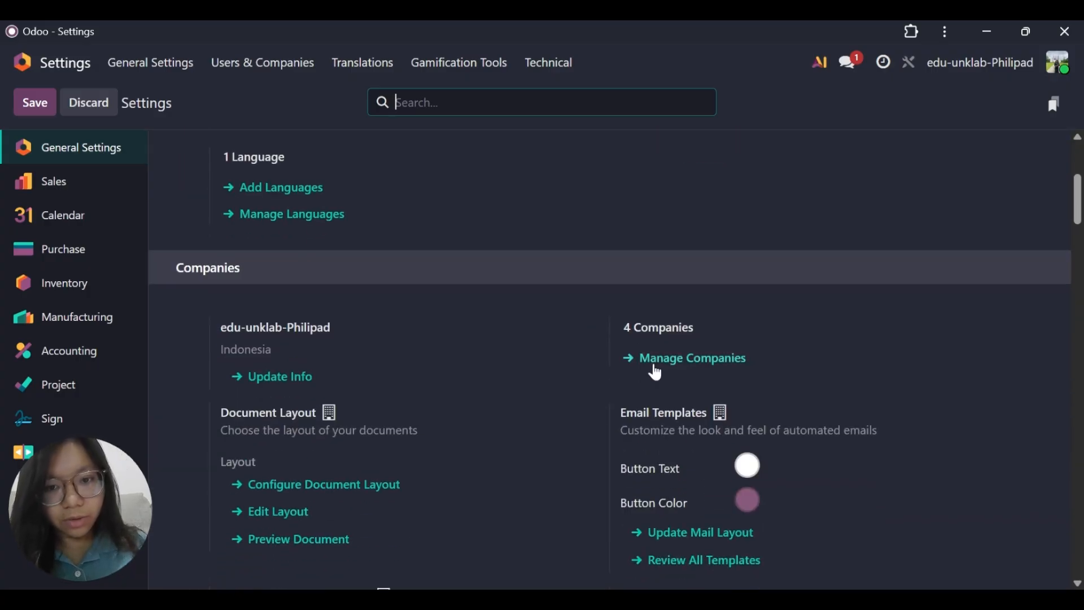
{"action": "left_click", "coordinate": [656, 368]}
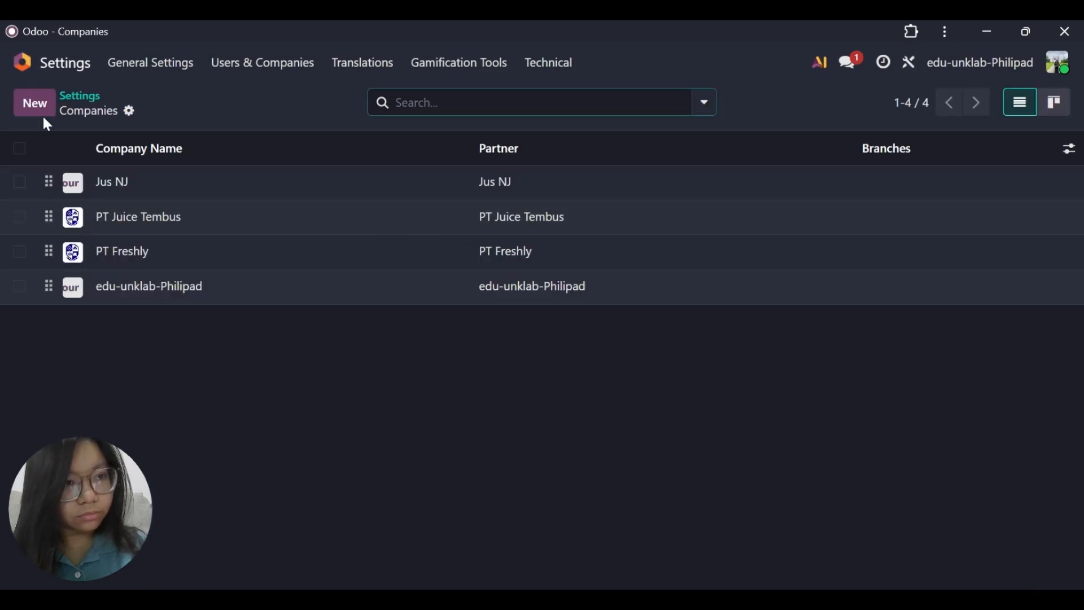
{"action": "left_click", "coordinate": [37, 107]}
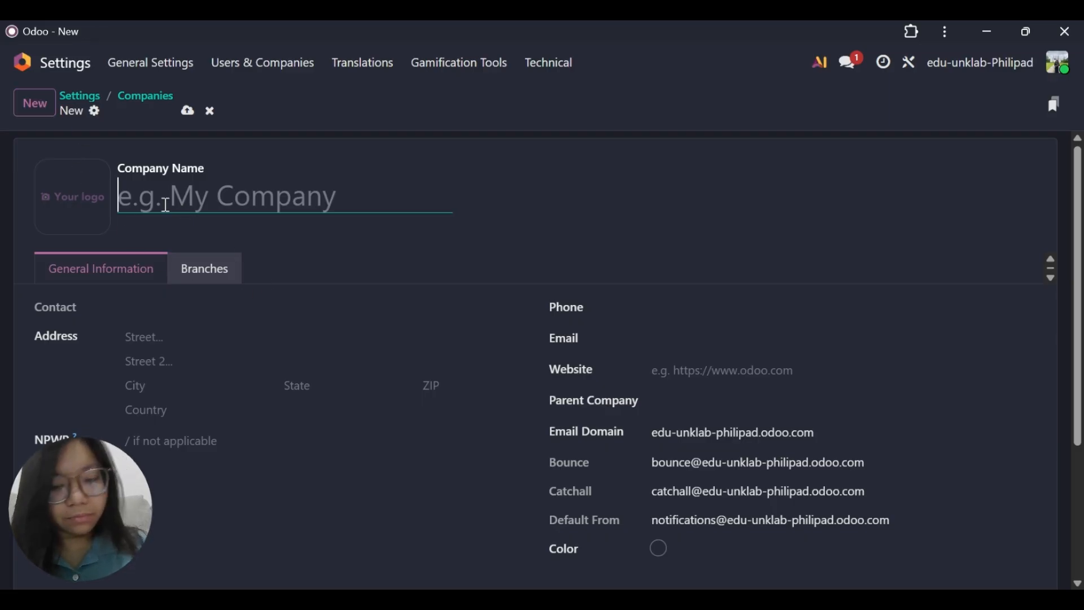
Enter PT Nutrifood as the new company's name.
{"action": "type", "text": "PT "}
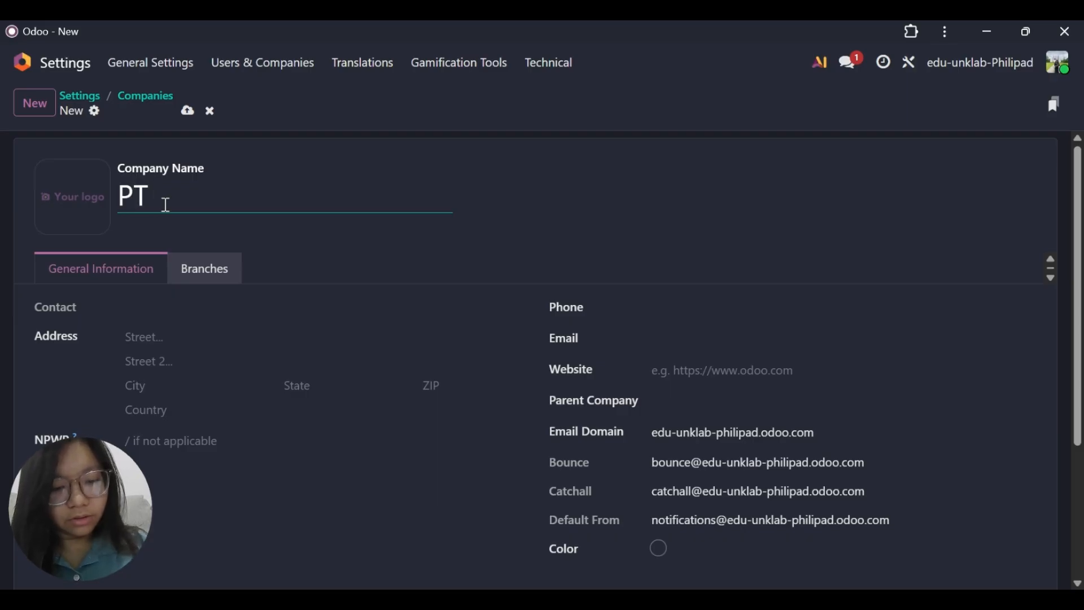
{"action": "type", "text": "NU"}
{"action": "key", "text": "BackSpace"}
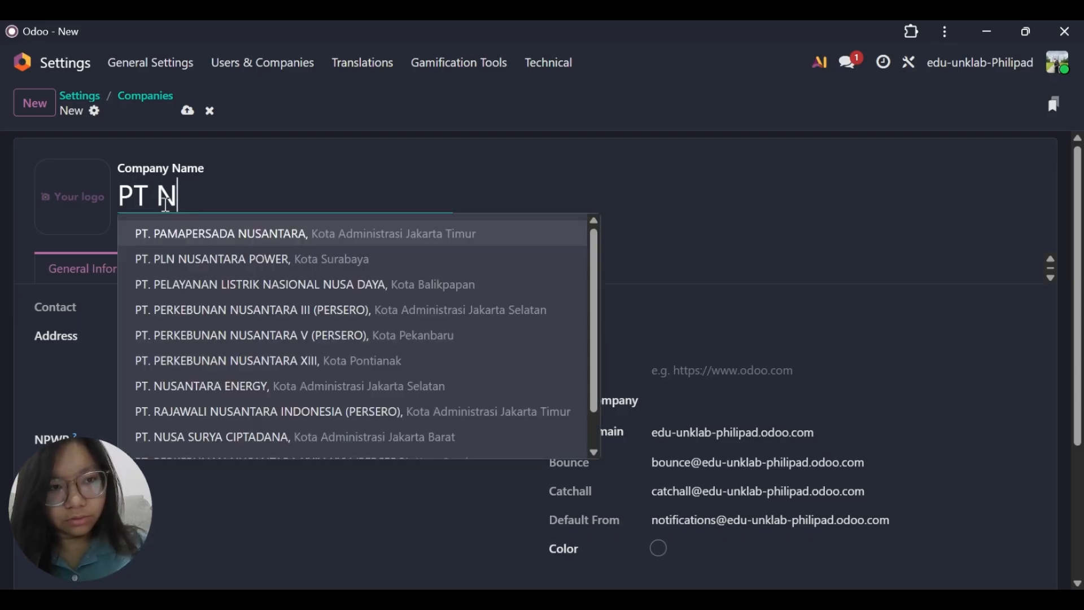
{"action": "type", "text": "uf"}
{"action": "key", "text": "BackSpace"}
{"action": "type", "text": "t"}
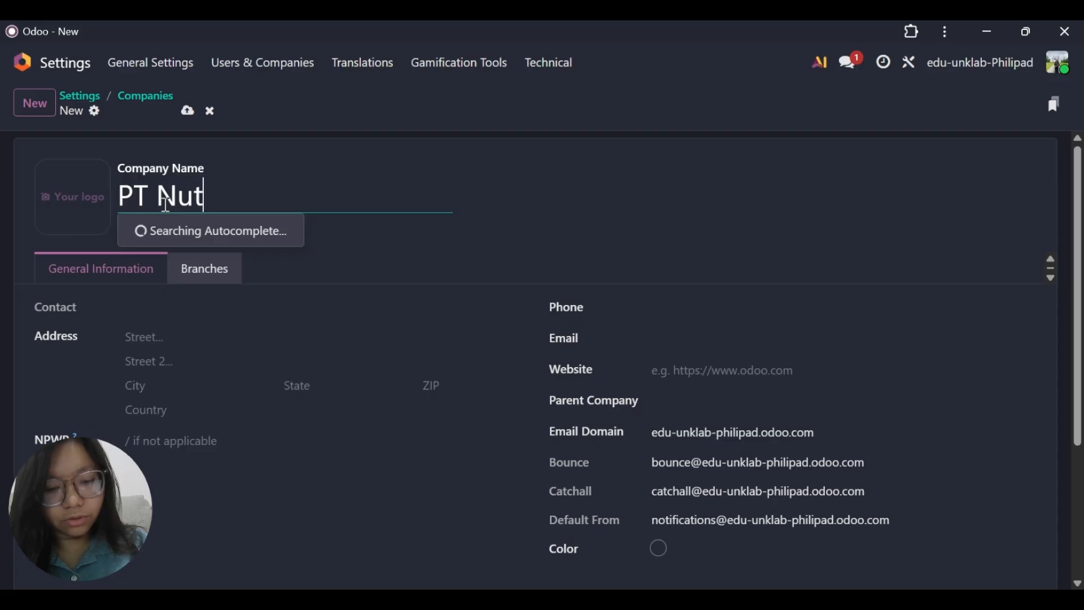
{"action": "type", "text": "ri"}
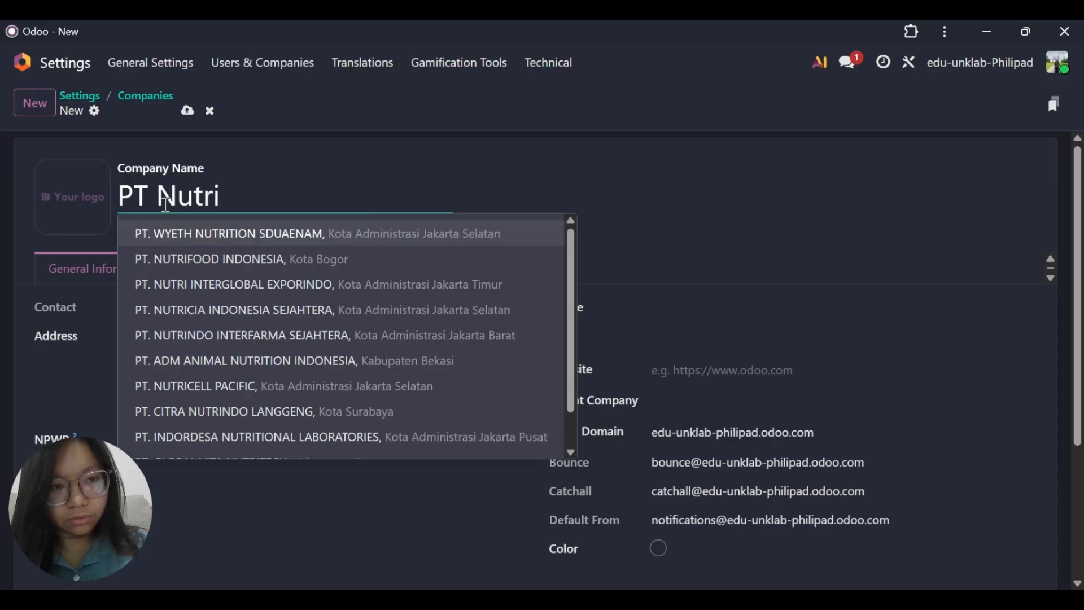
{"action": "type", "text": "food"}
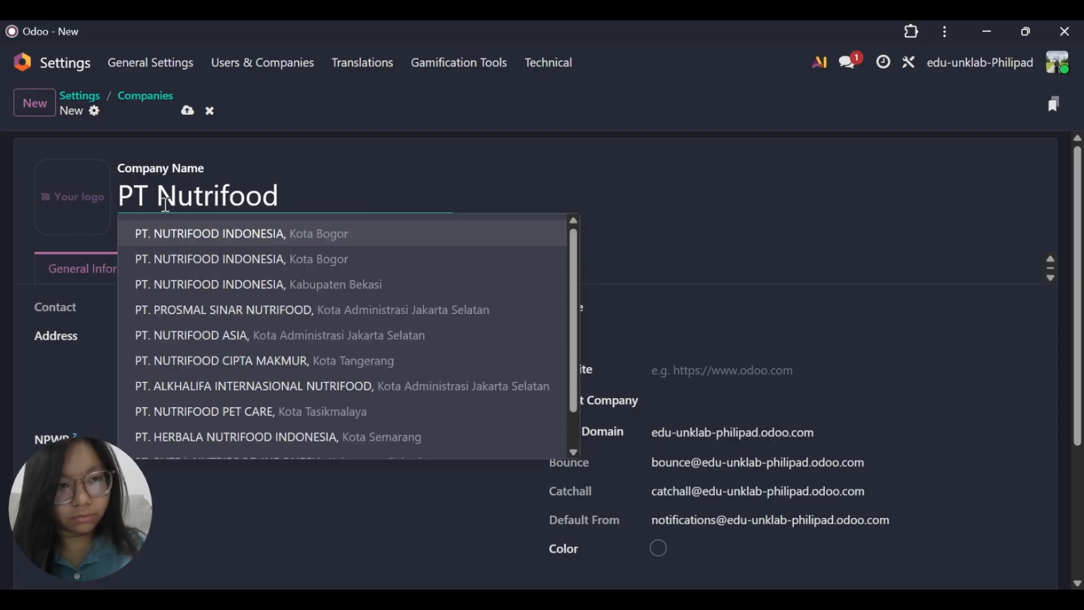
Upload the image file "download" from Downloads as the company logo and save the company record.
{"action": "left_click", "coordinate": [59, 209]}
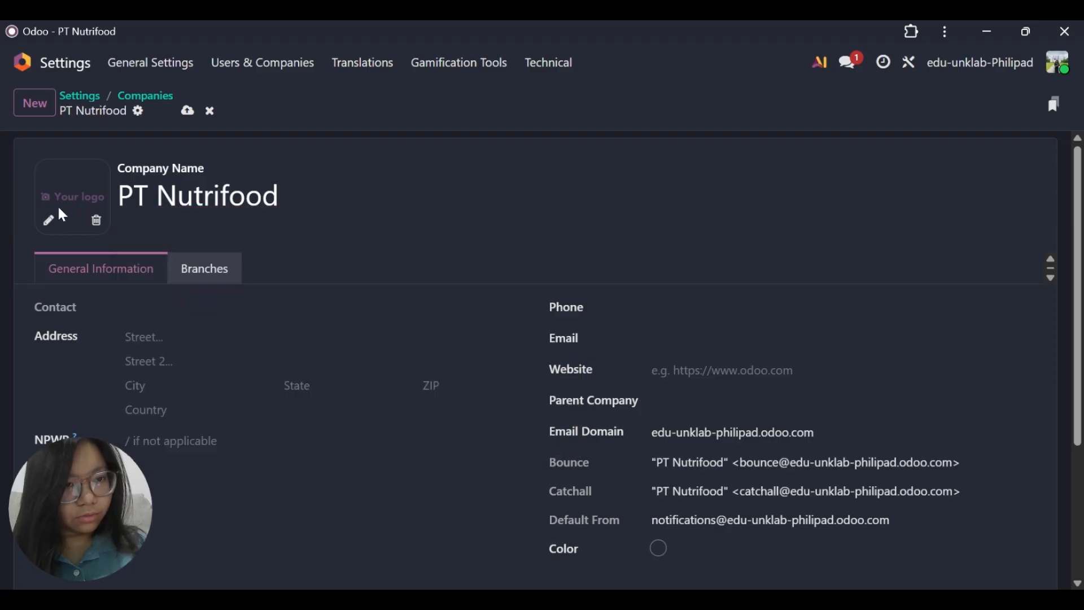
{"action": "left_click", "coordinate": [49, 220]}
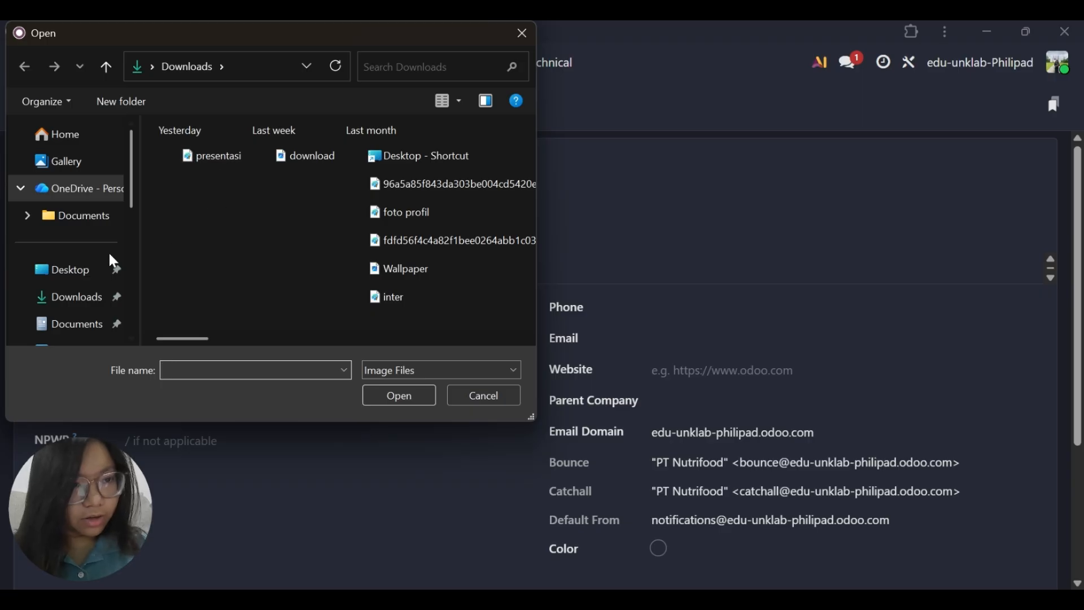
{"action": "left_click", "coordinate": [297, 155]}
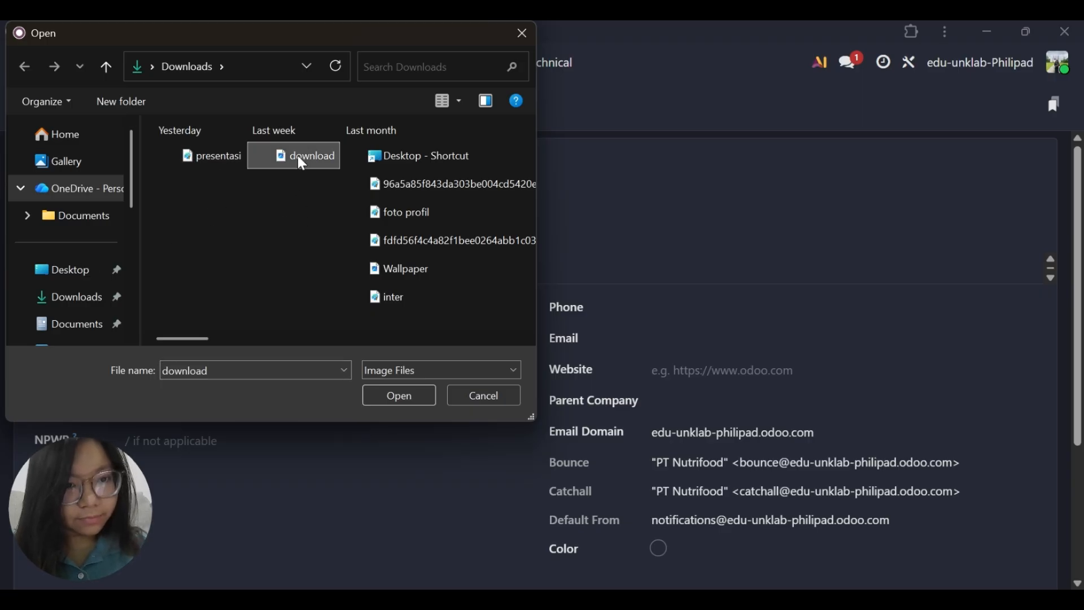
{"action": "left_click", "coordinate": [388, 402]}
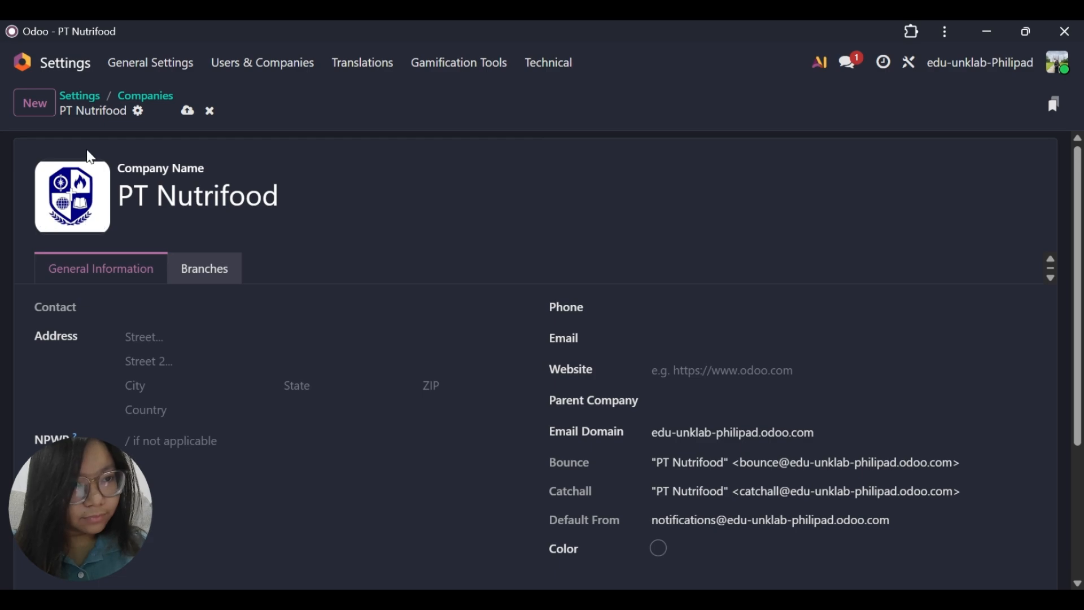
{"action": "left_click", "coordinate": [186, 112]}
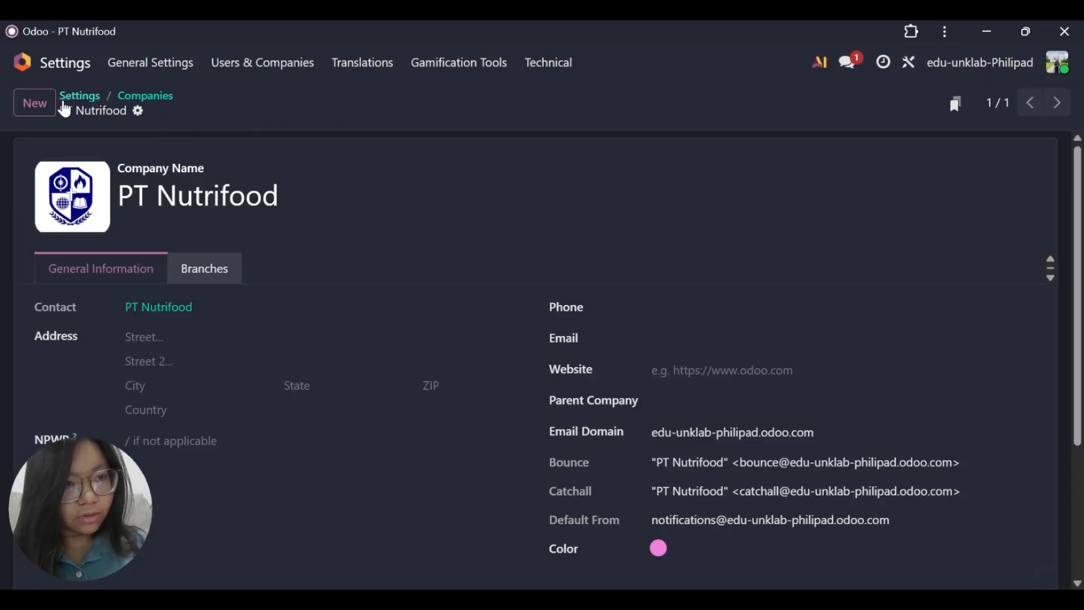
Return to the general settings and activate the standard developer mode.
{"action": "left_click", "coordinate": [71, 99]}
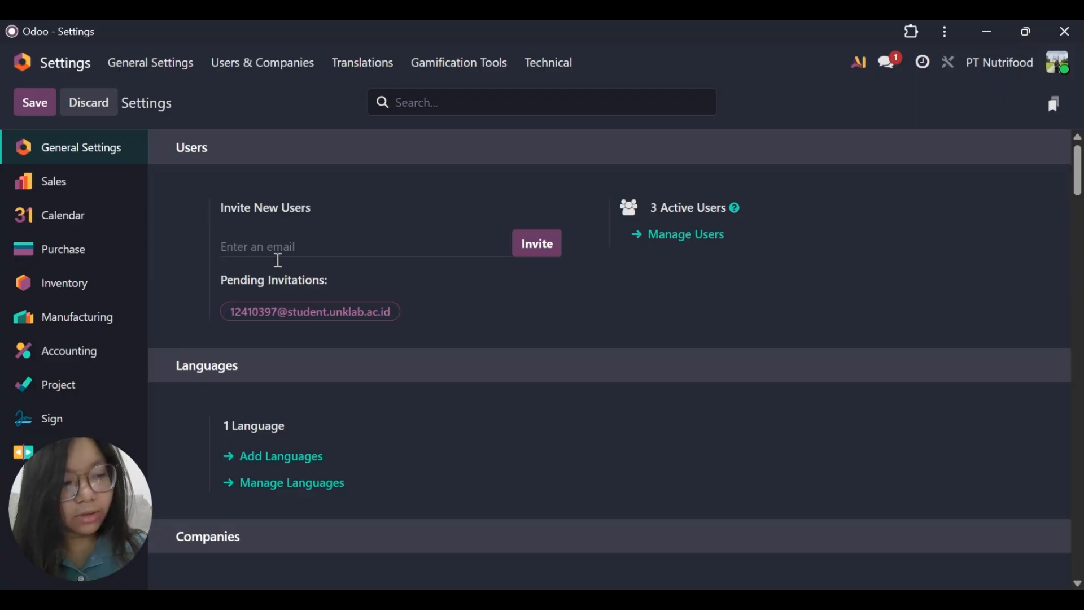
{"action": "scroll", "coordinate": [290, 265], "scroll_direction": "down", "scroll_amount": 20}
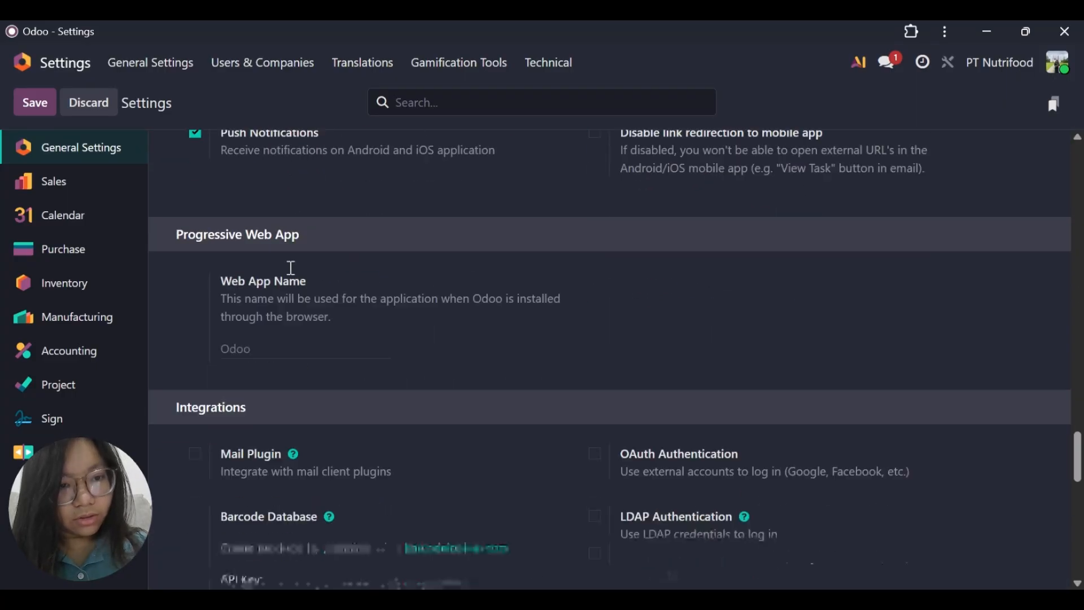
{"action": "scroll", "coordinate": [291, 268], "scroll_direction": "down", "scroll_amount": 10}
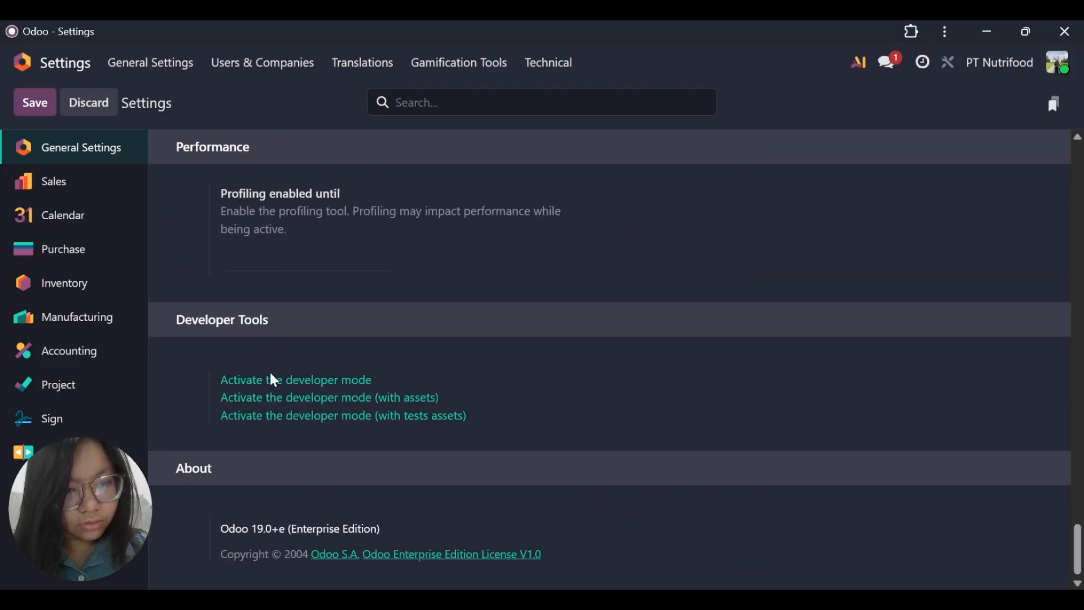
{"action": "left_click", "coordinate": [299, 380]}
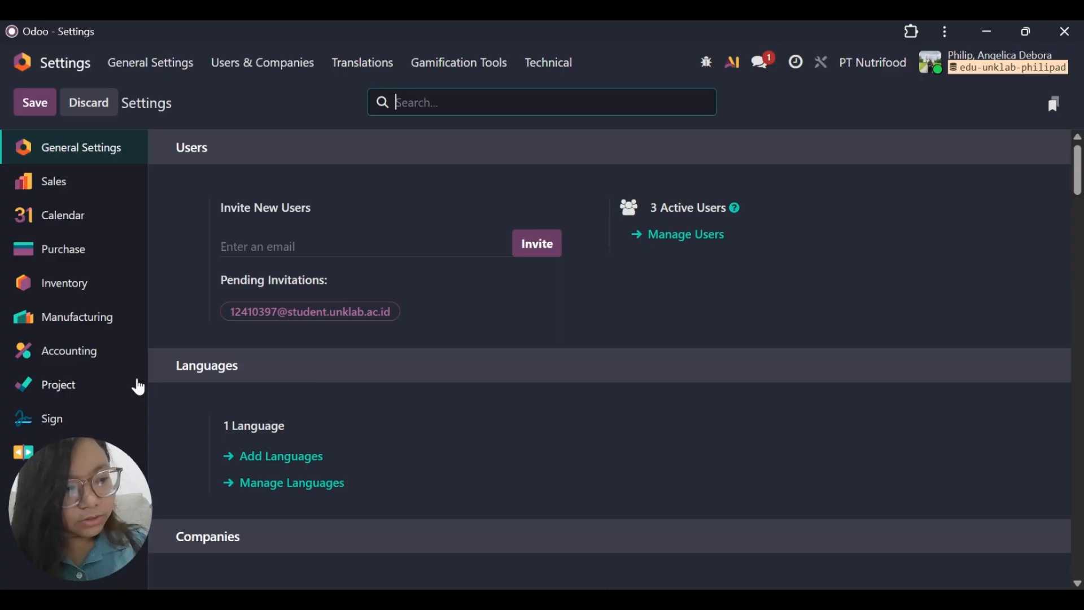
Review the variants, units of measure, storage location and work order options in the Sales, Purchase, Inventory and Manufacturing settings.
{"action": "left_click", "coordinate": [60, 189]}
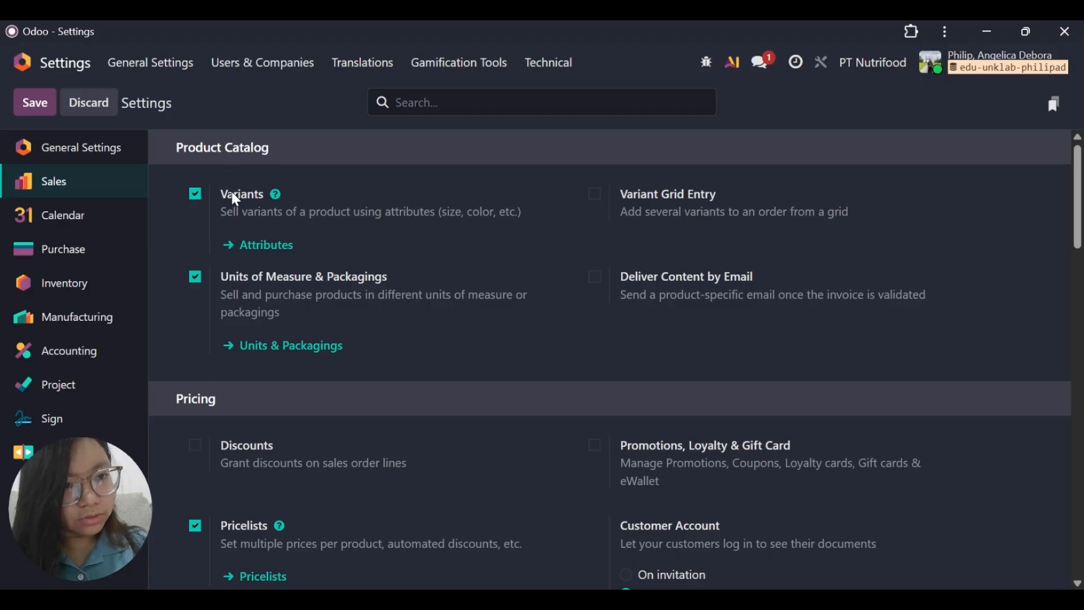
{"action": "left_click", "coordinate": [76, 256]}
{"action": "scroll", "coordinate": [321, 326], "scroll_direction": "down", "scroll_amount": 5}
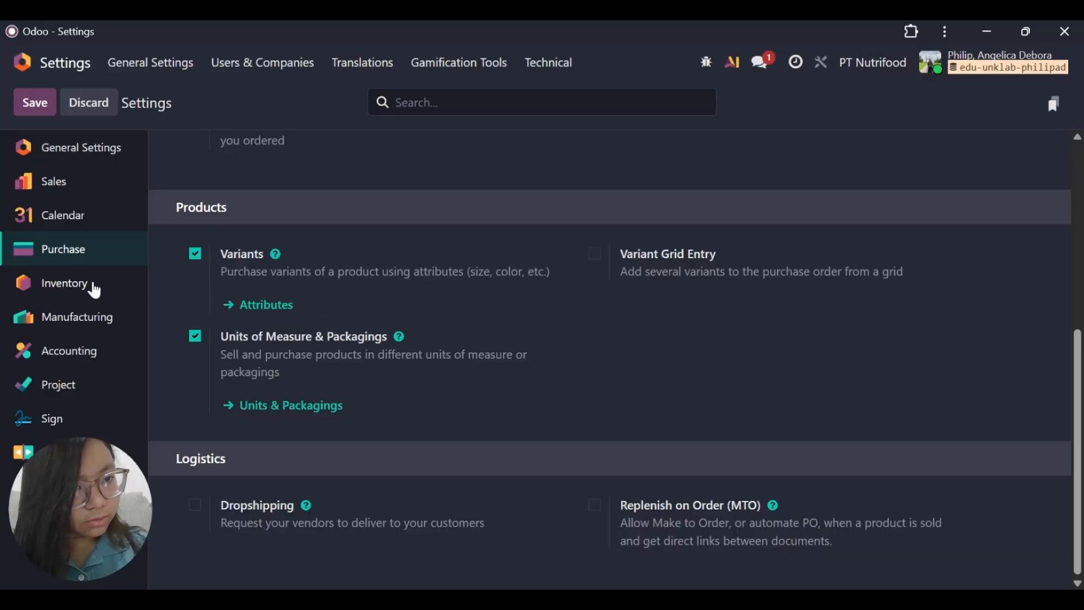
{"action": "left_click", "coordinate": [91, 289]}
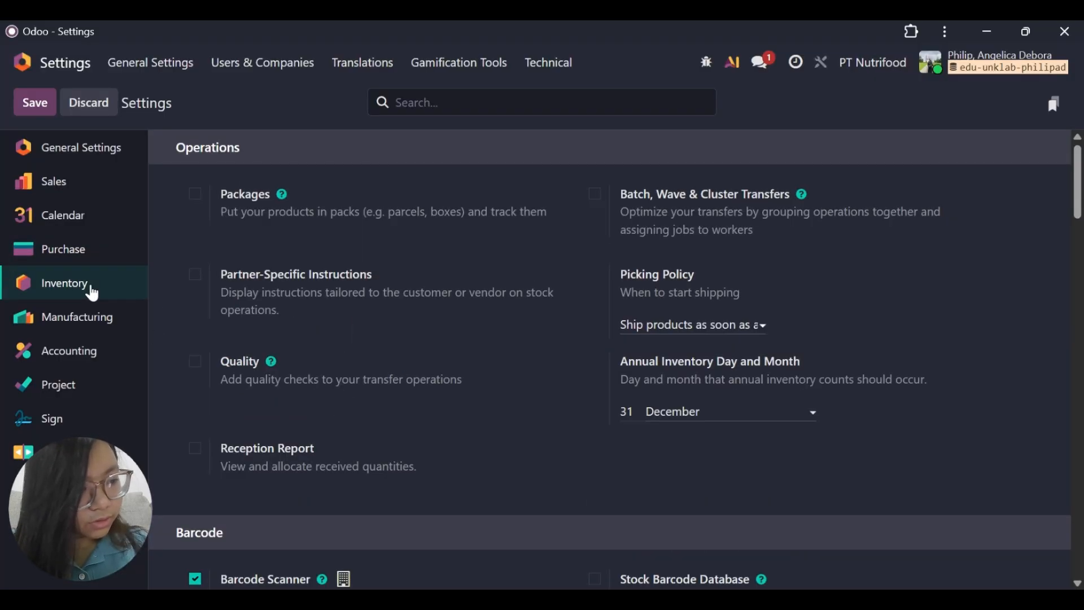
{"action": "scroll", "coordinate": [236, 234], "scroll_direction": "down", "scroll_amount": 15}
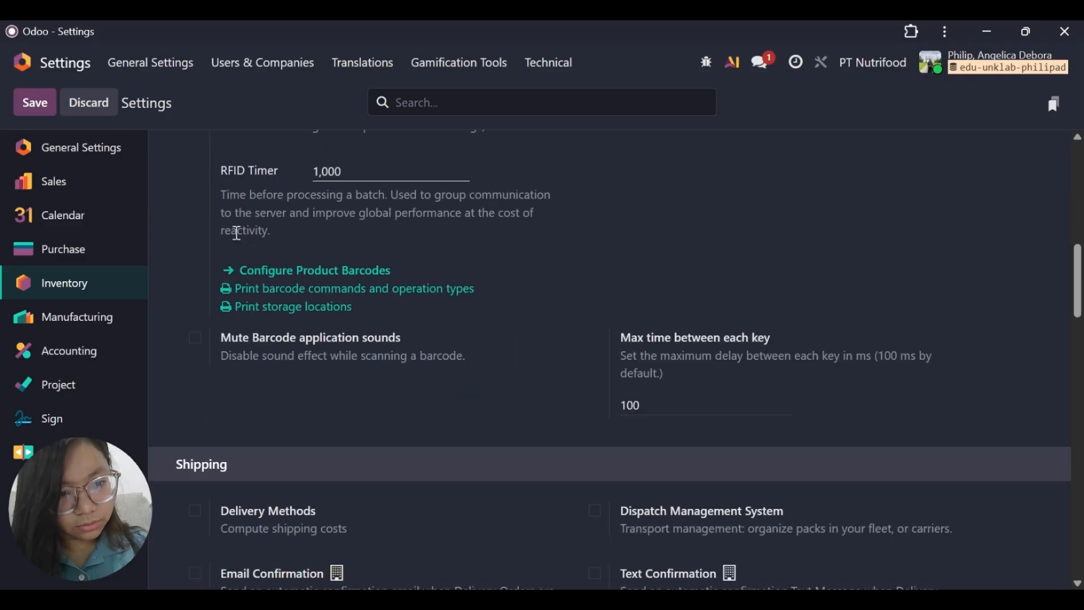
{"action": "scroll", "coordinate": [236, 235], "scroll_direction": "down", "scroll_amount": 9}
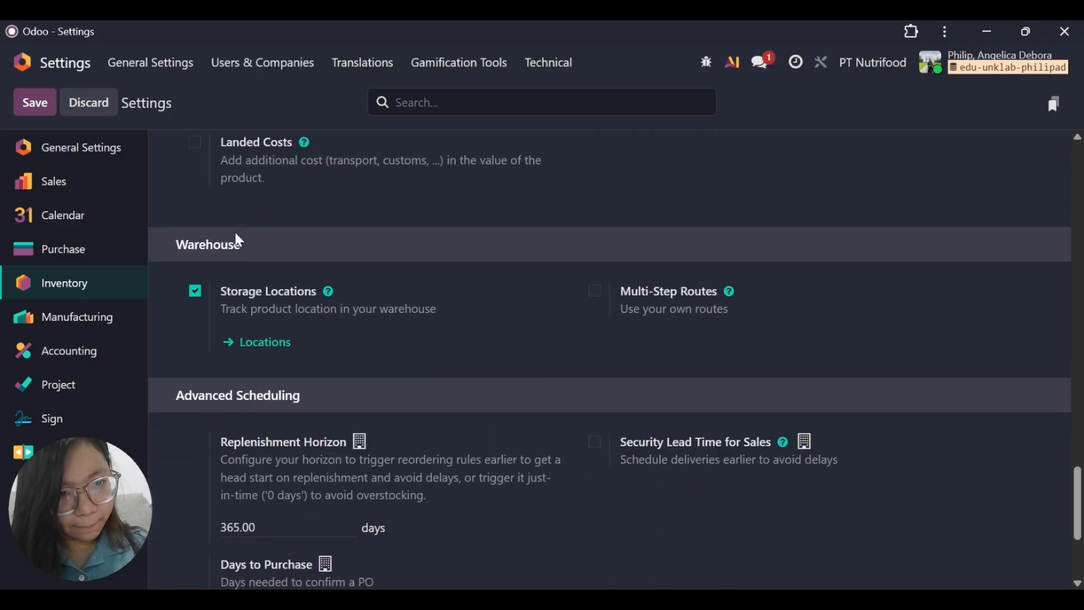
{"action": "scroll", "coordinate": [237, 235], "scroll_direction": "up", "scroll_amount": 2}
{"action": "scroll", "coordinate": [236, 236], "scroll_direction": "down", "scroll_amount": 5}
{"action": "scroll", "coordinate": [236, 236], "scroll_direction": "up", "scroll_amount": 8}
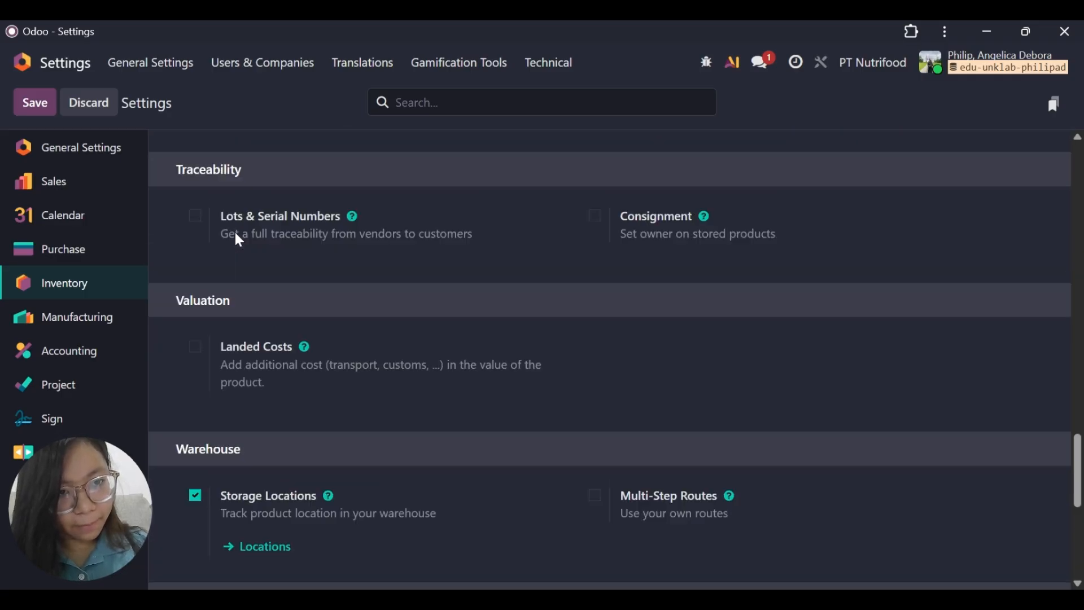
{"action": "scroll", "coordinate": [239, 240], "scroll_direction": "up", "scroll_amount": 1}
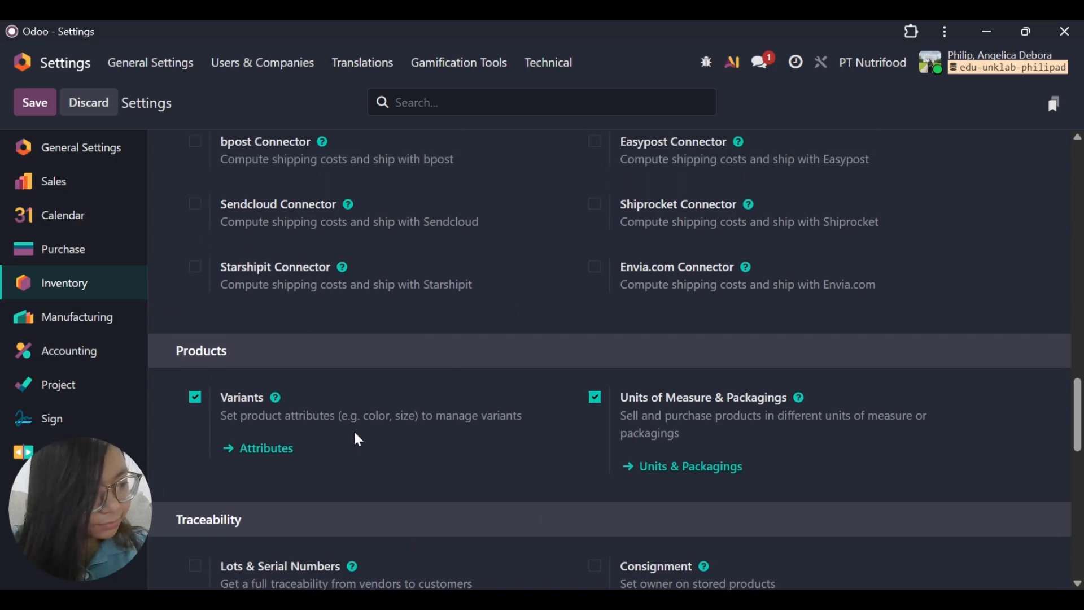
{"action": "left_click", "coordinate": [46, 317]}
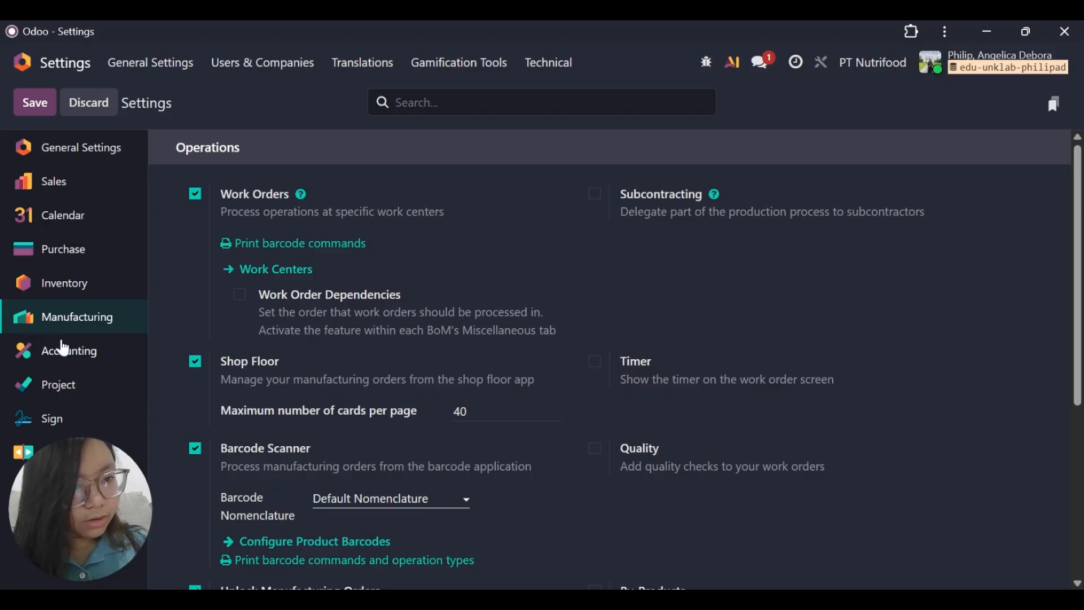
Load the file "Master Setup - Odoo V19 - STUDENT (1)" into the accounting Chart of Accounts import and test the data.
{"action": "left_click", "coordinate": [63, 360]}
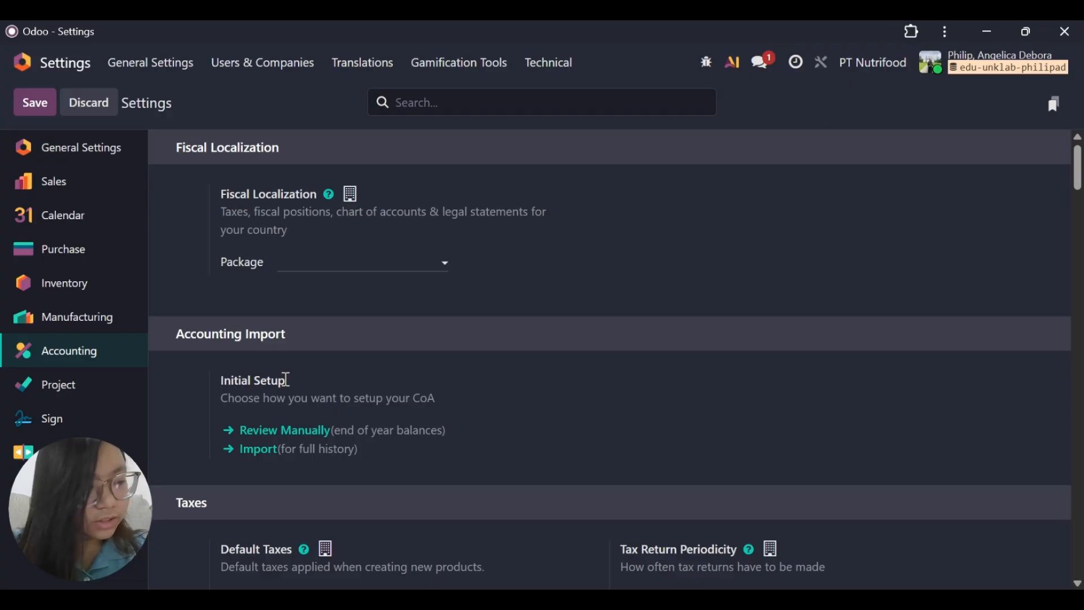
{"action": "left_click", "coordinate": [257, 449]}
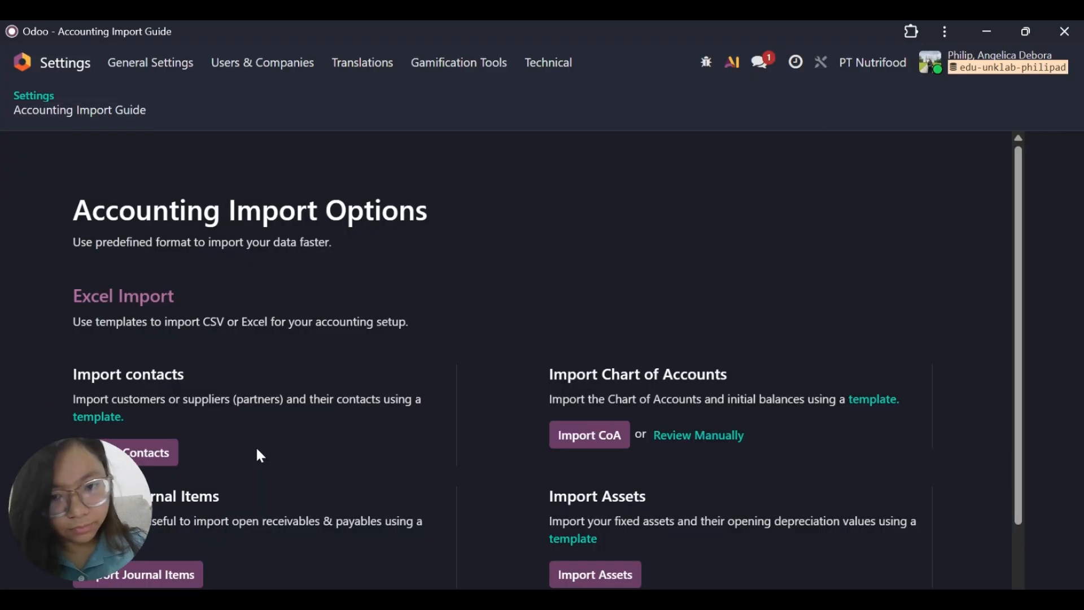
{"action": "left_click", "coordinate": [618, 442]}
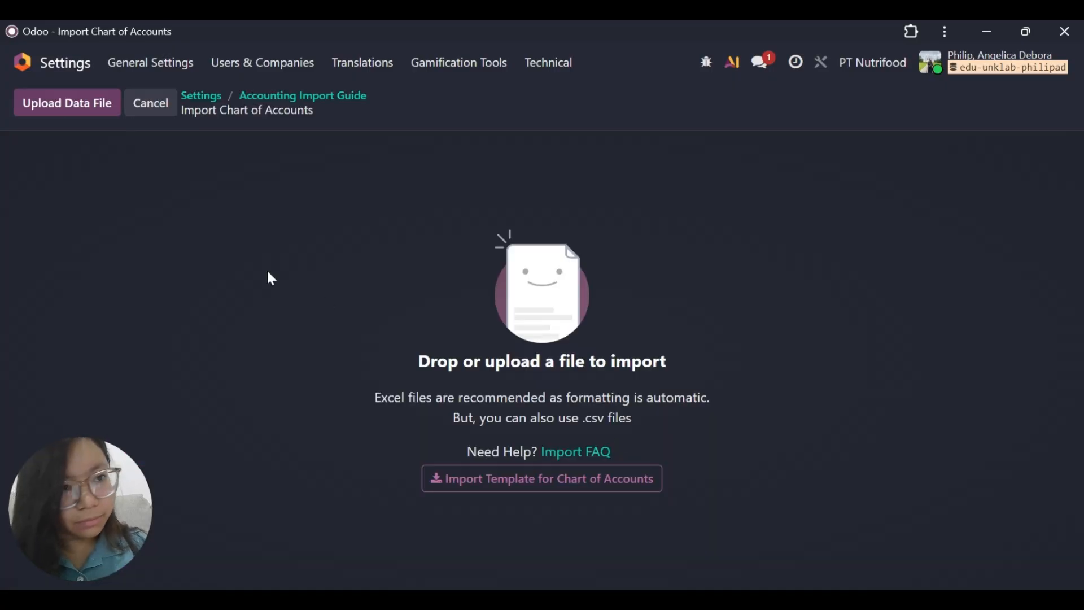
{"action": "left_click", "coordinate": [44, 104]}
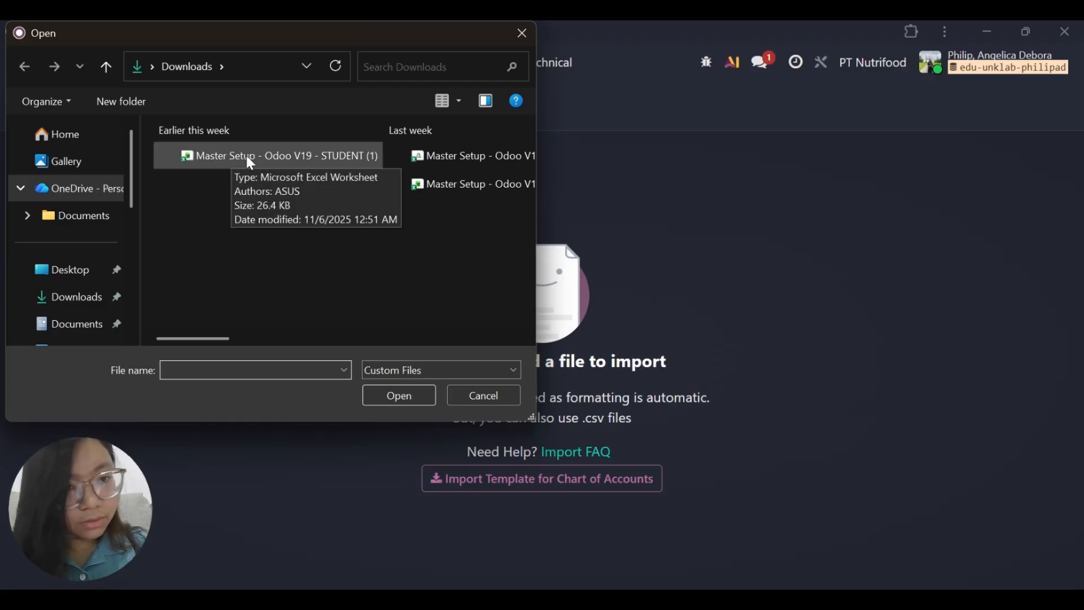
{"action": "left_click", "coordinate": [263, 150]}
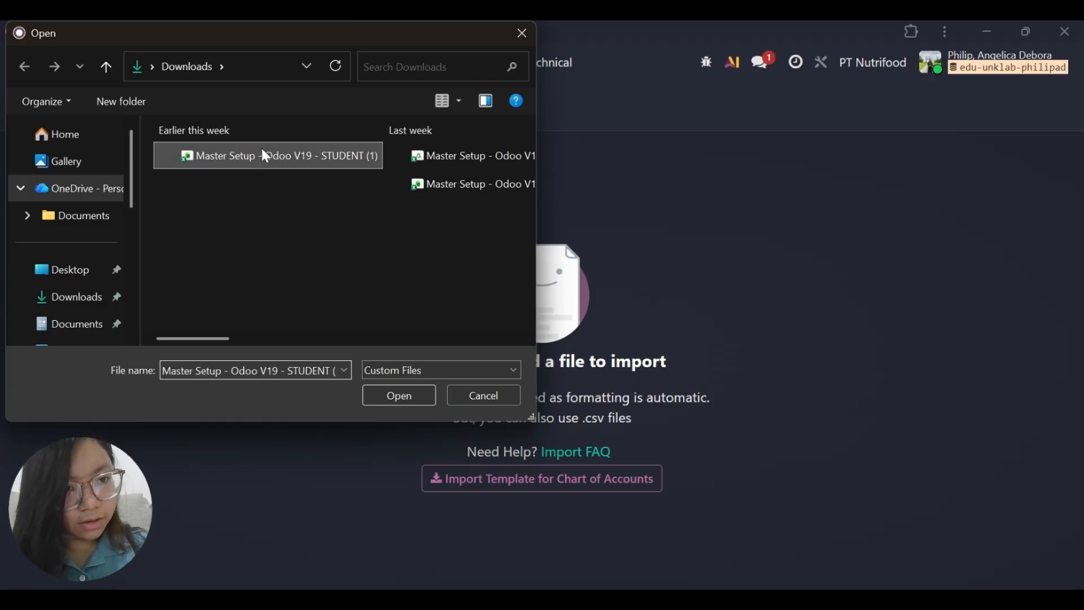
{"action": "left_click", "coordinate": [408, 398]}
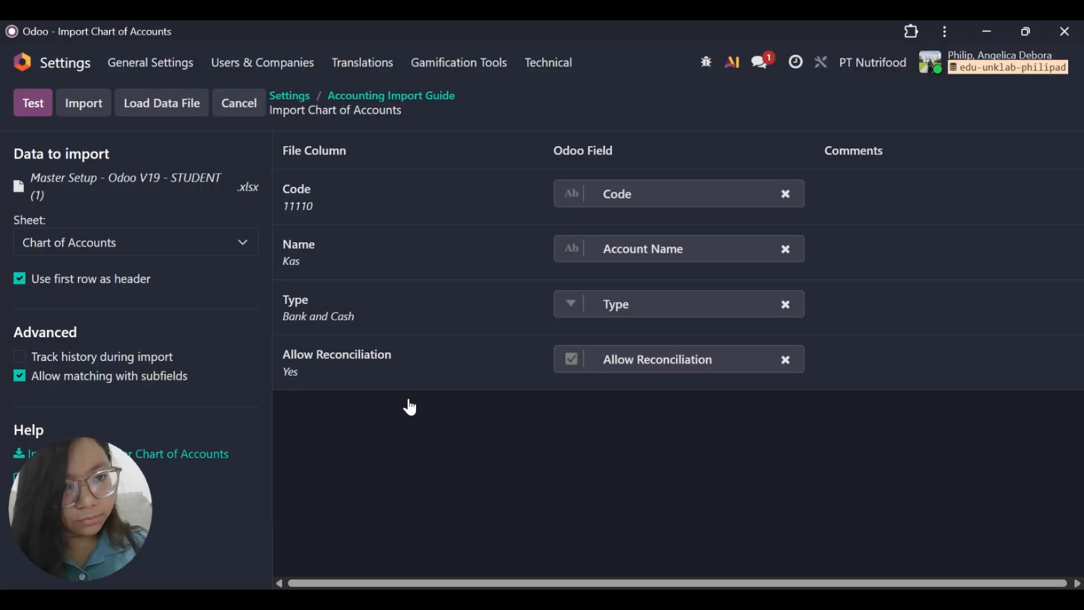
{"action": "left_click", "coordinate": [34, 103]}
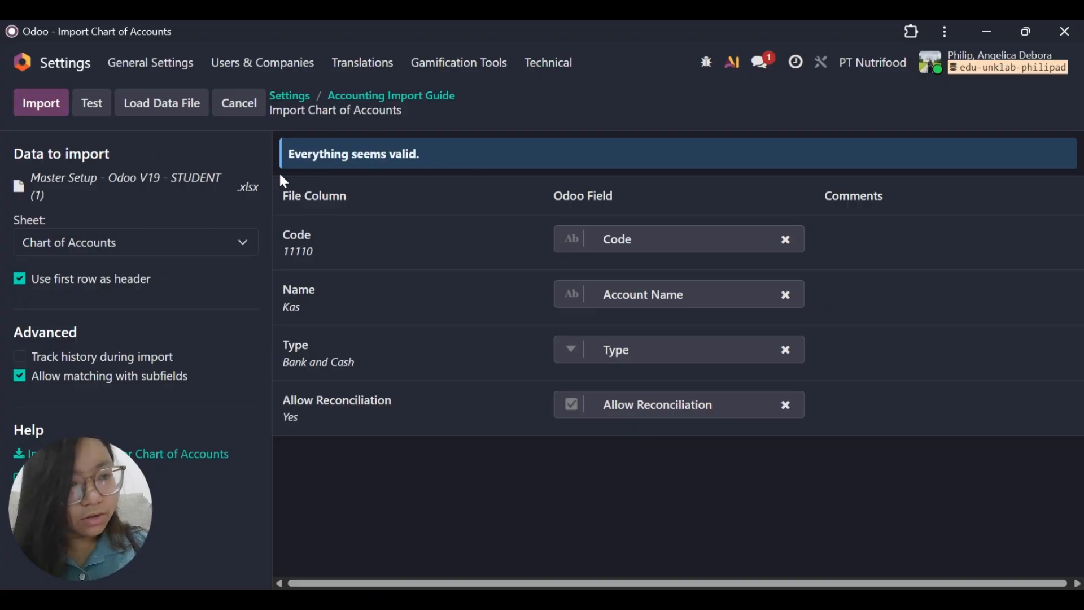
Run the import of the tested chart of accounts and return to the general settings.
{"action": "left_click", "coordinate": [44, 110]}
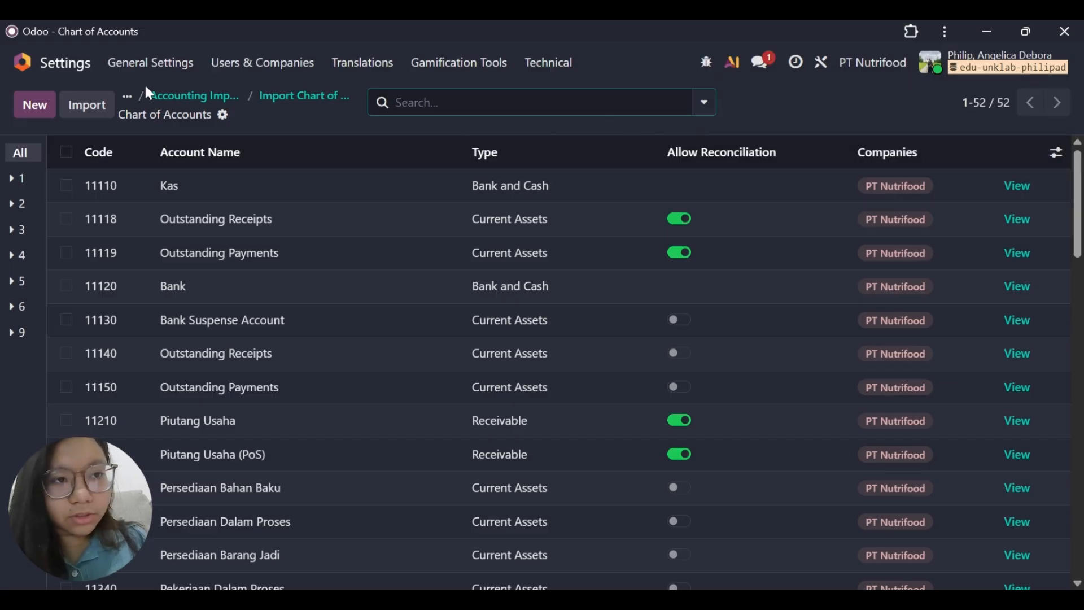
{"action": "left_click", "coordinate": [33, 68]}
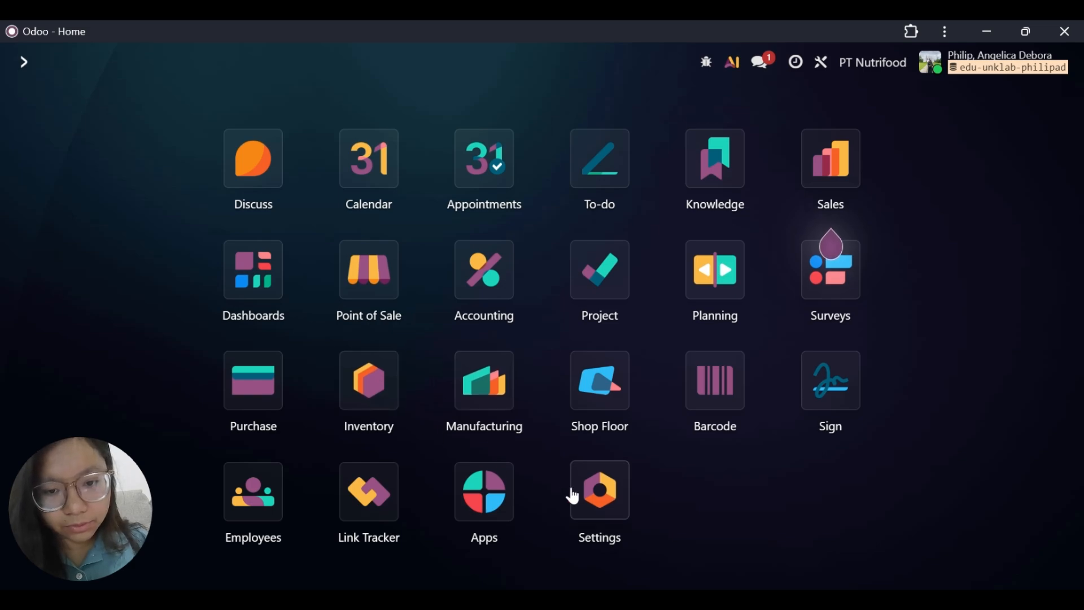
{"action": "left_click", "coordinate": [601, 487]}
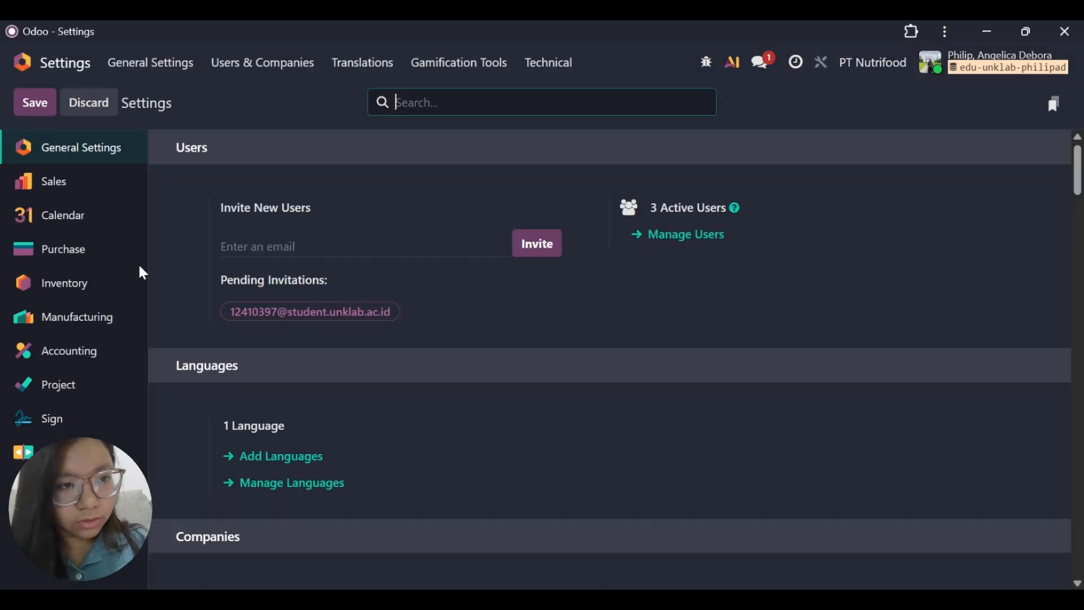
In the Accounting settings, set the default Bank Suspense account to 11130 Bank Suspense Account.
{"action": "left_click", "coordinate": [78, 353]}
{"action": "scroll", "coordinate": [373, 401], "scroll_direction": "down", "scroll_amount": 6}
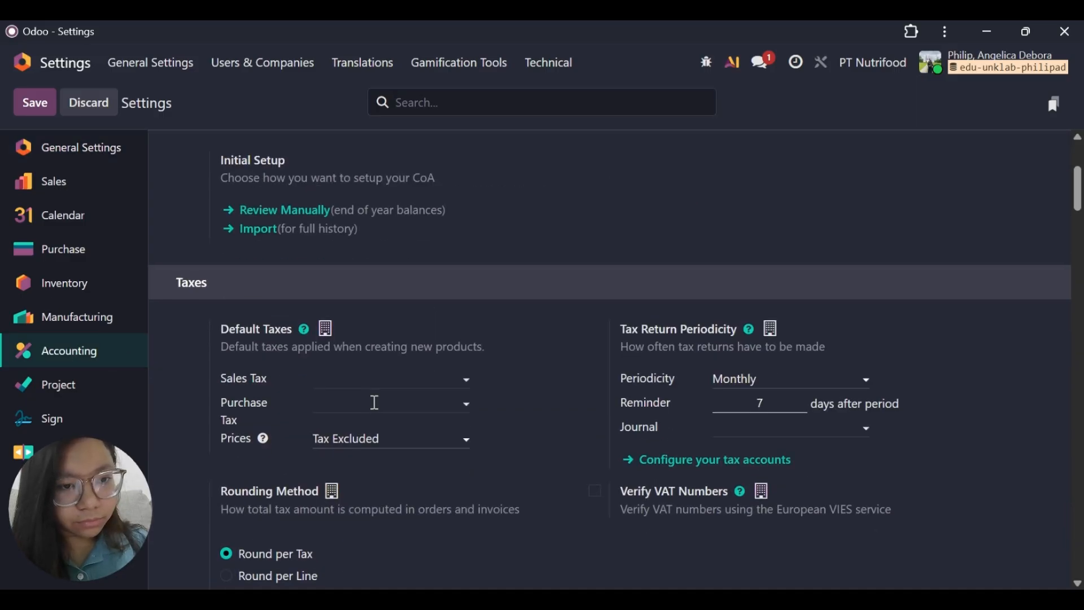
{"action": "scroll", "coordinate": [374, 402], "scroll_direction": "down", "scroll_amount": 20}
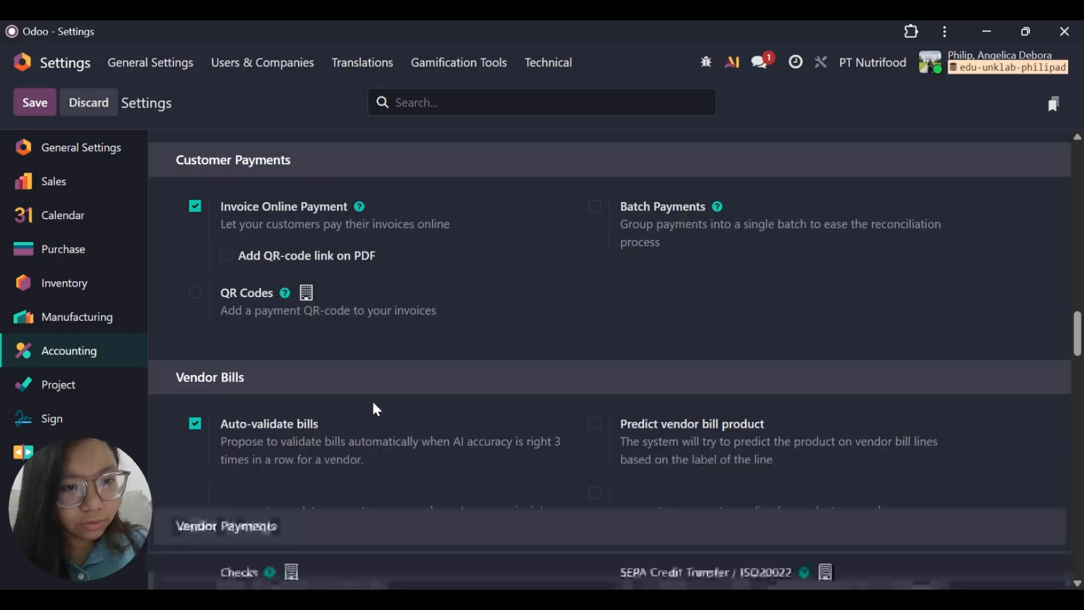
{"action": "scroll", "coordinate": [374, 404], "scroll_direction": "down", "scroll_amount": 15}
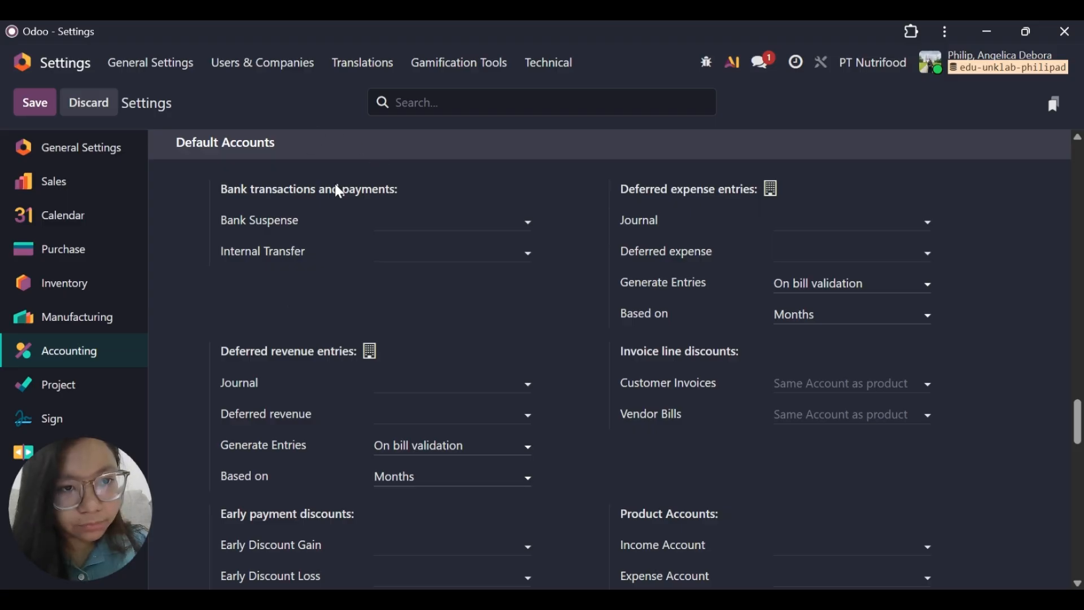
{"action": "left_click", "coordinate": [510, 219]}
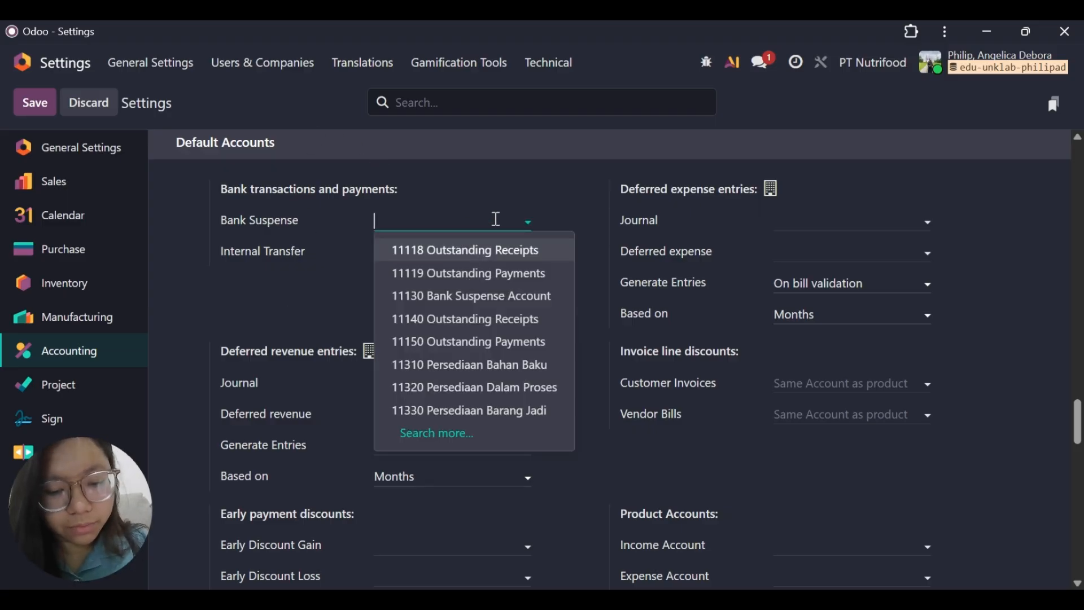
{"action": "type", "text": "bank"}
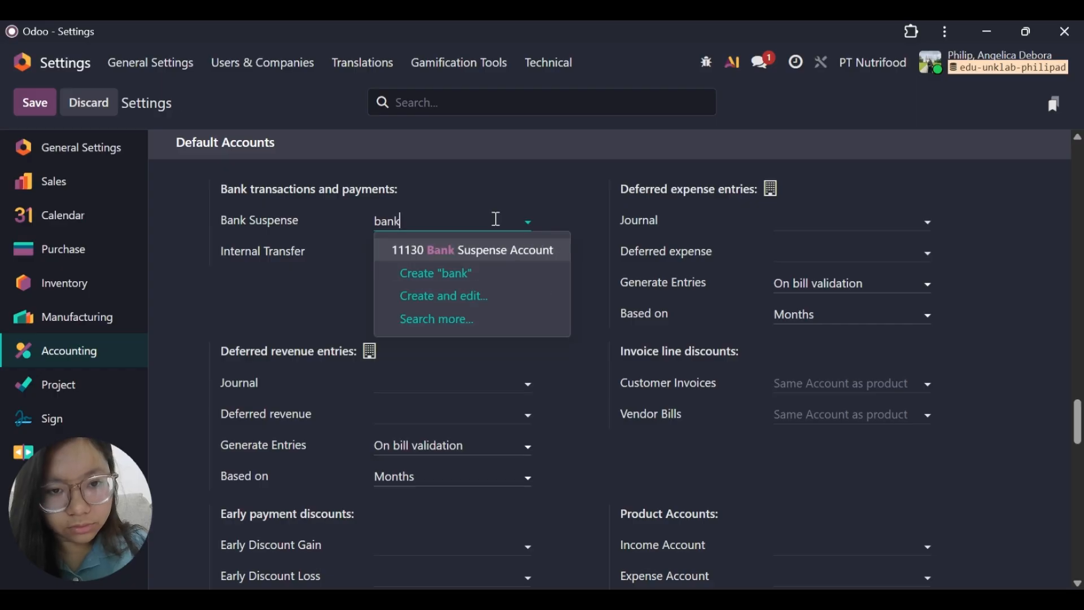
{"action": "left_click", "coordinate": [467, 251]}
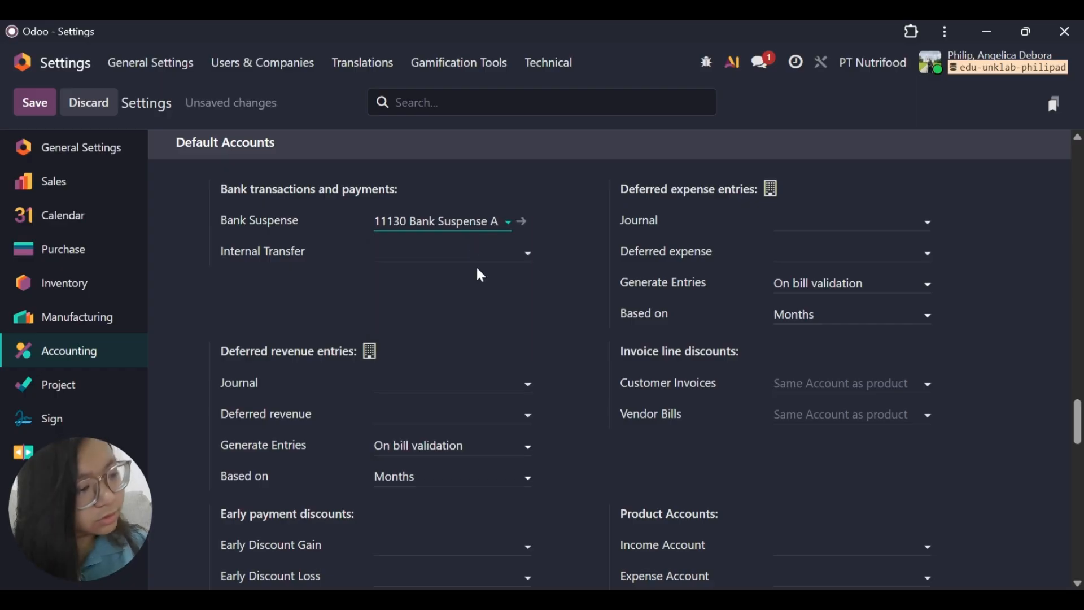
Set the default product Income Account to 41110 Penjualan and the Expense Account to 51110 Kos Barang Terjual.
{"action": "scroll", "coordinate": [629, 359], "scroll_direction": "down", "scroll_amount": 2}
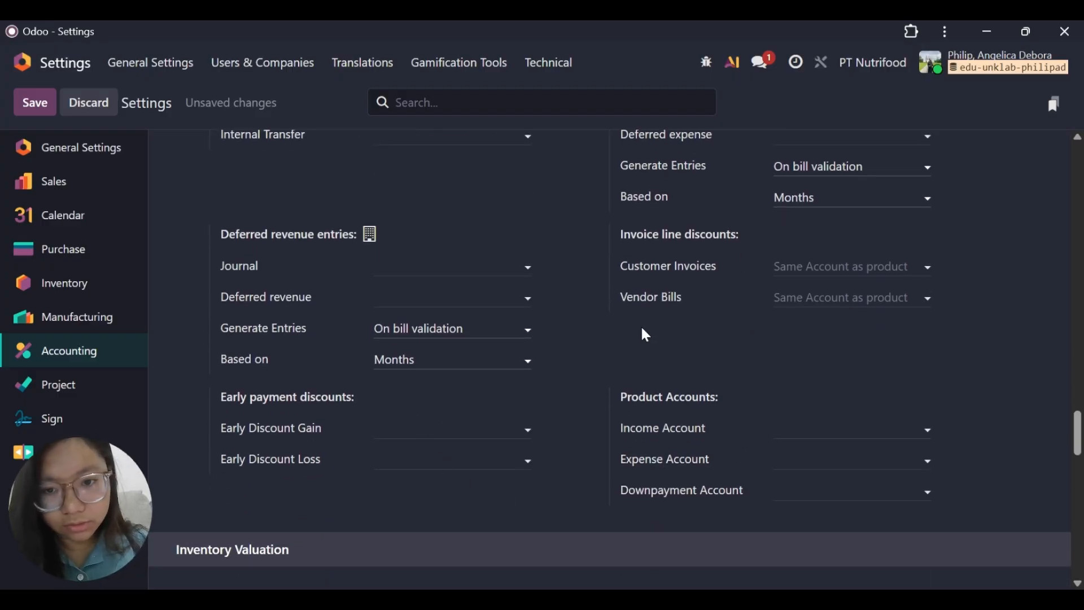
{"action": "left_click", "coordinate": [804, 424]}
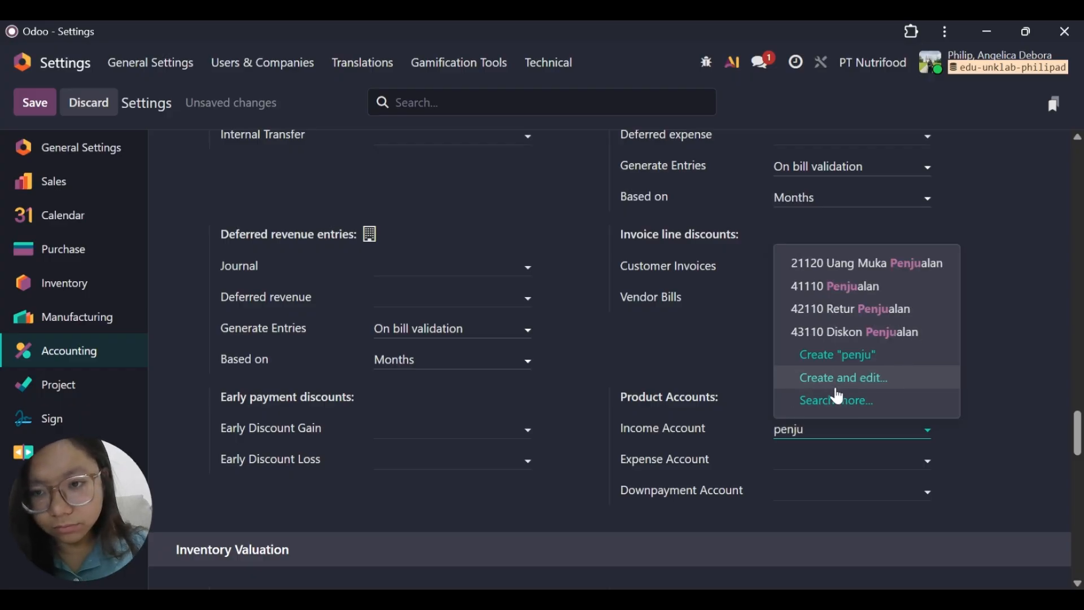
{"action": "left_click", "coordinate": [890, 288]}
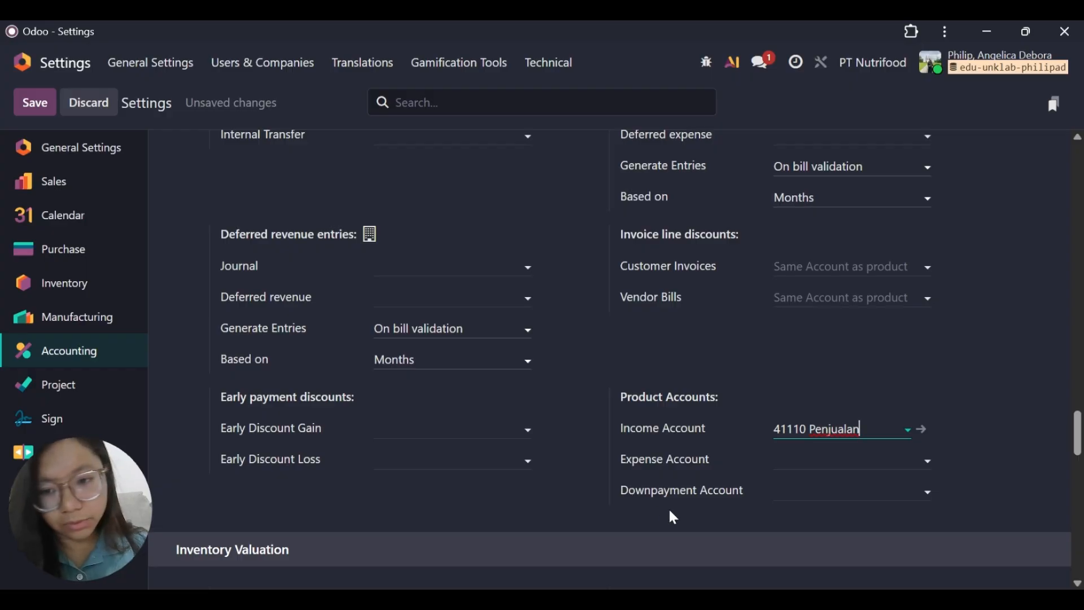
{"action": "left_click", "coordinate": [823, 451]}
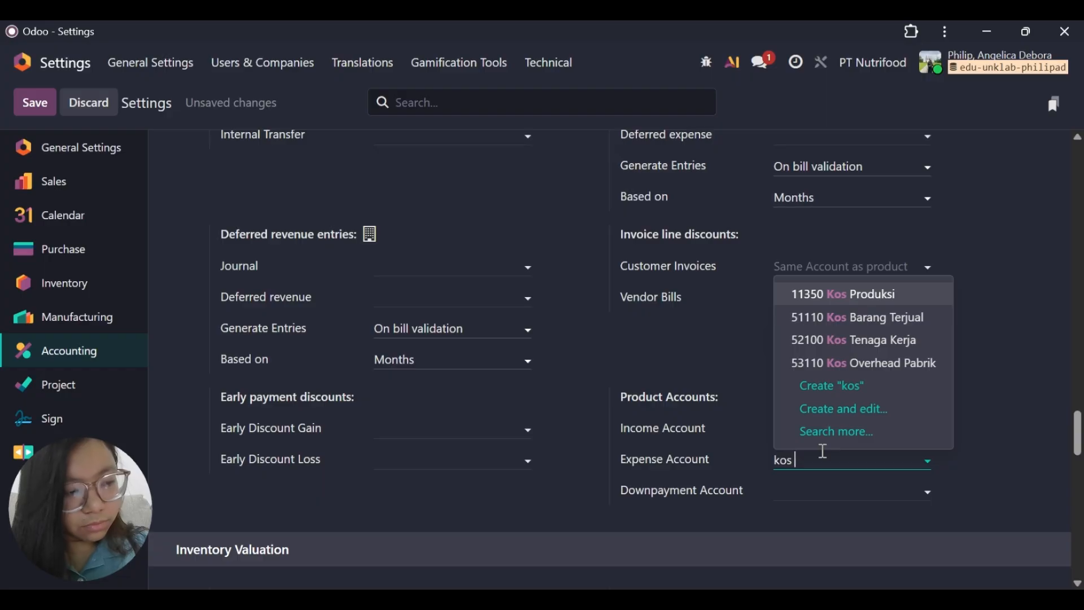
{"action": "left_click", "coordinate": [874, 318]}
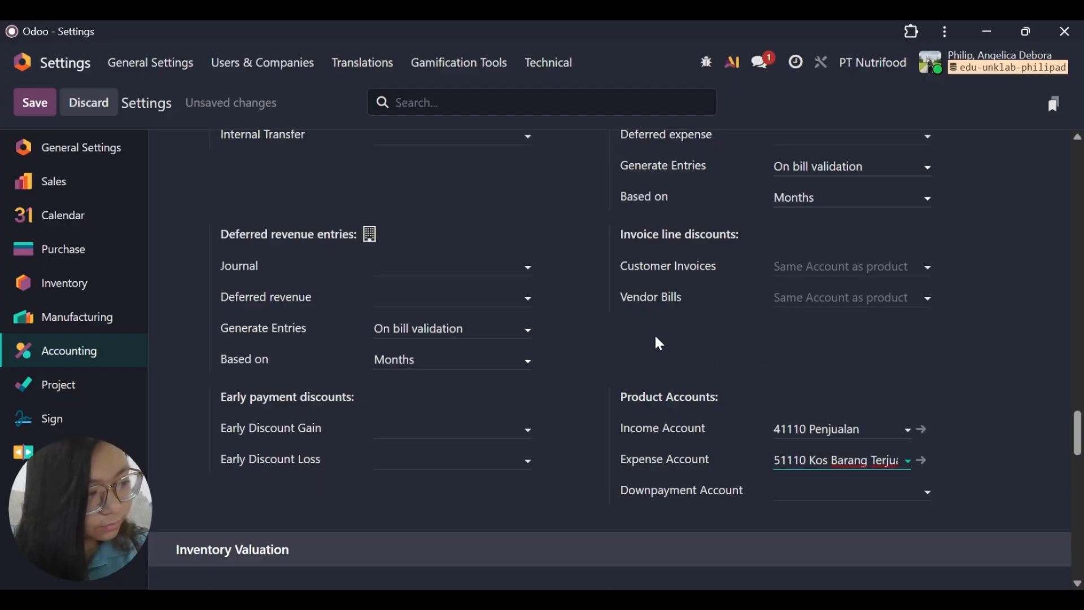
Set the product Downpayment Account to 21120 Uang Muka Penjualan and save the Accounting settings.
{"action": "left_click", "coordinate": [834, 496]}
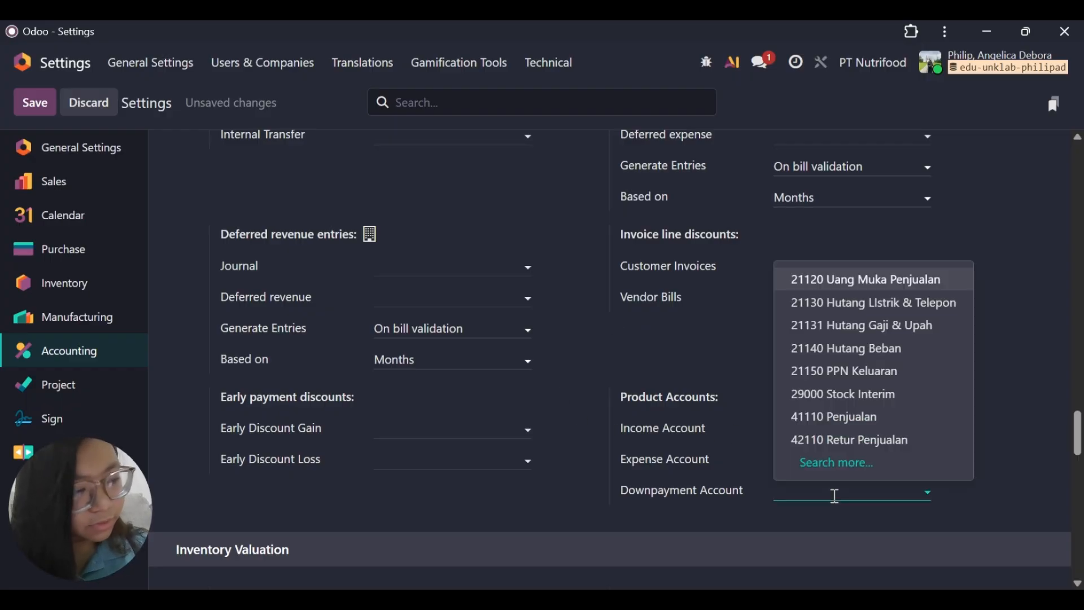
{"action": "type", "text": "uang mu"}
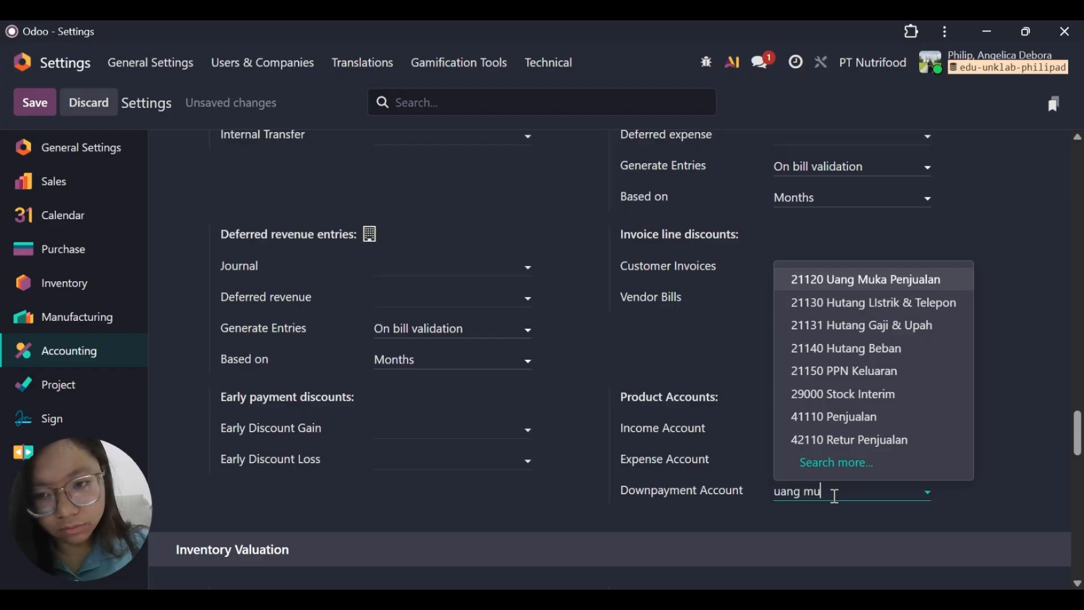
{"action": "type", "text": "k"}
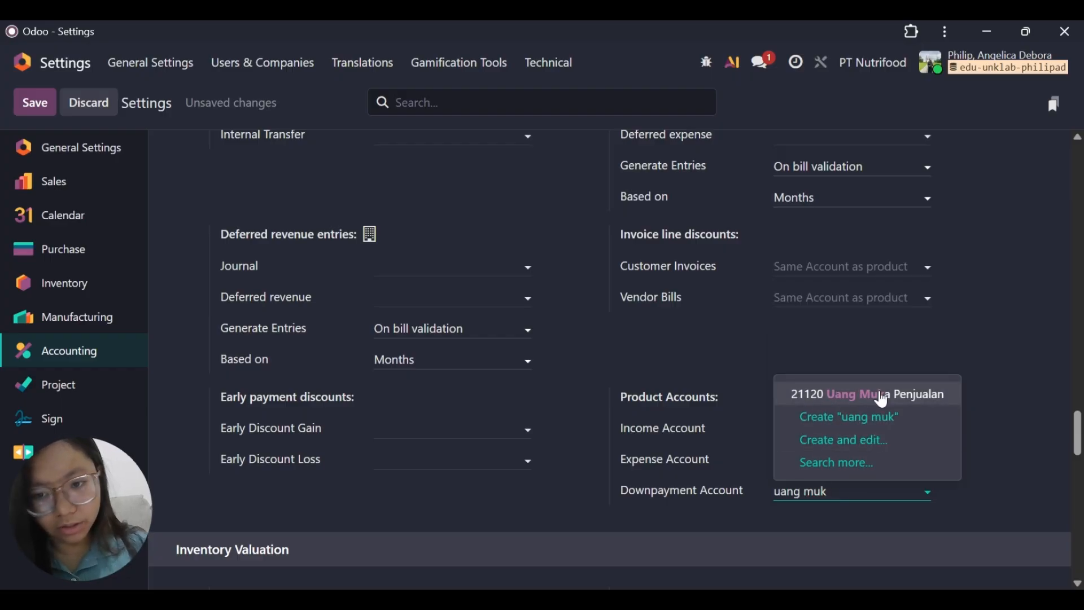
{"action": "left_click", "coordinate": [883, 396]}
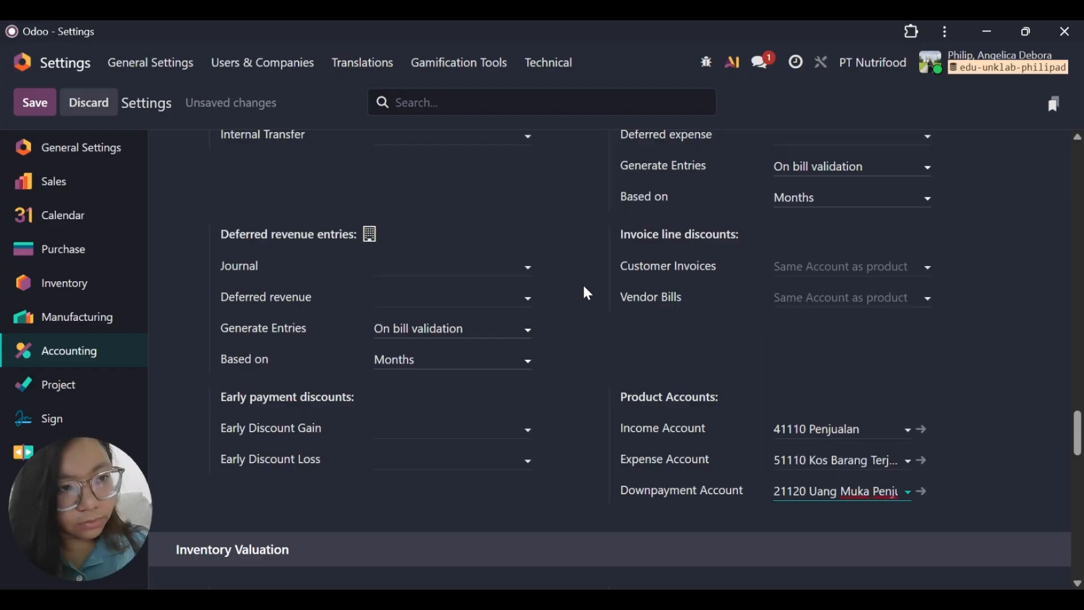
{"action": "left_click", "coordinate": [23, 109]}
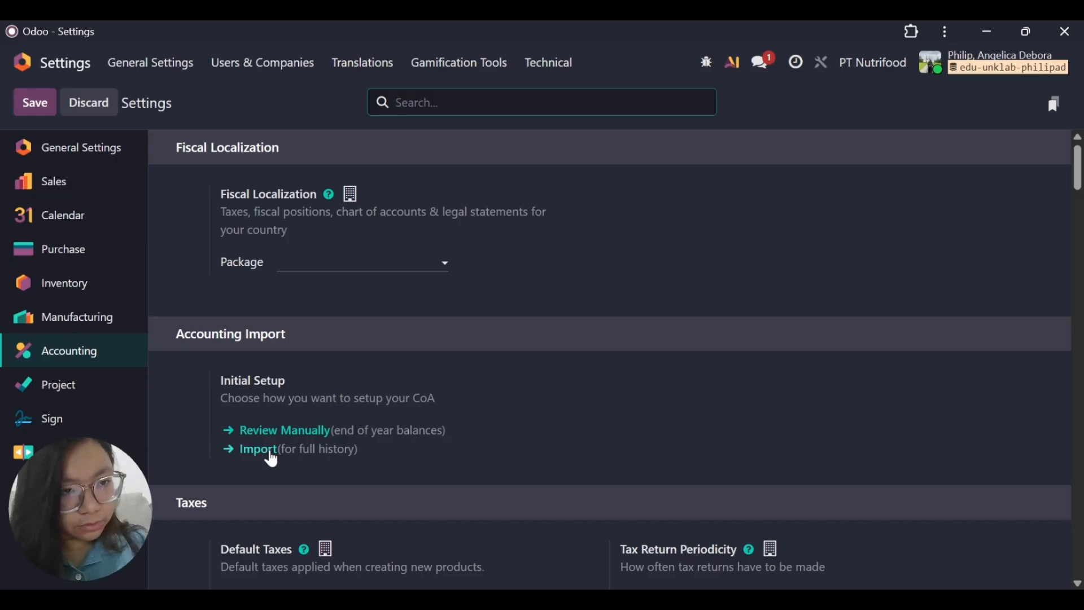
Create a new default sales tax named PPN Keluaran with an amount of 10%.
{"action": "scroll", "coordinate": [344, 428], "scroll_direction": "down", "scroll_amount": 6}
{"action": "scroll", "coordinate": [343, 428], "scroll_direction": "down", "scroll_amount": 5}
{"action": "scroll", "coordinate": [342, 429], "scroll_direction": "up", "scroll_amount": 7}
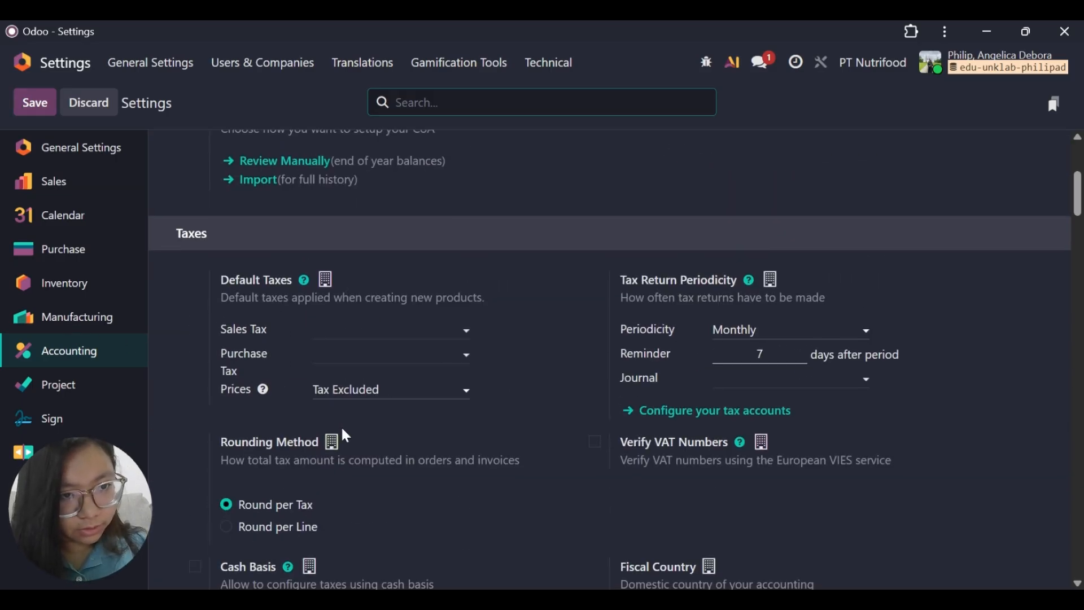
{"action": "scroll", "coordinate": [343, 430], "scroll_direction": "down", "scroll_amount": 2}
{"action": "scroll", "coordinate": [342, 429], "scroll_direction": "up", "scroll_amount": 1}
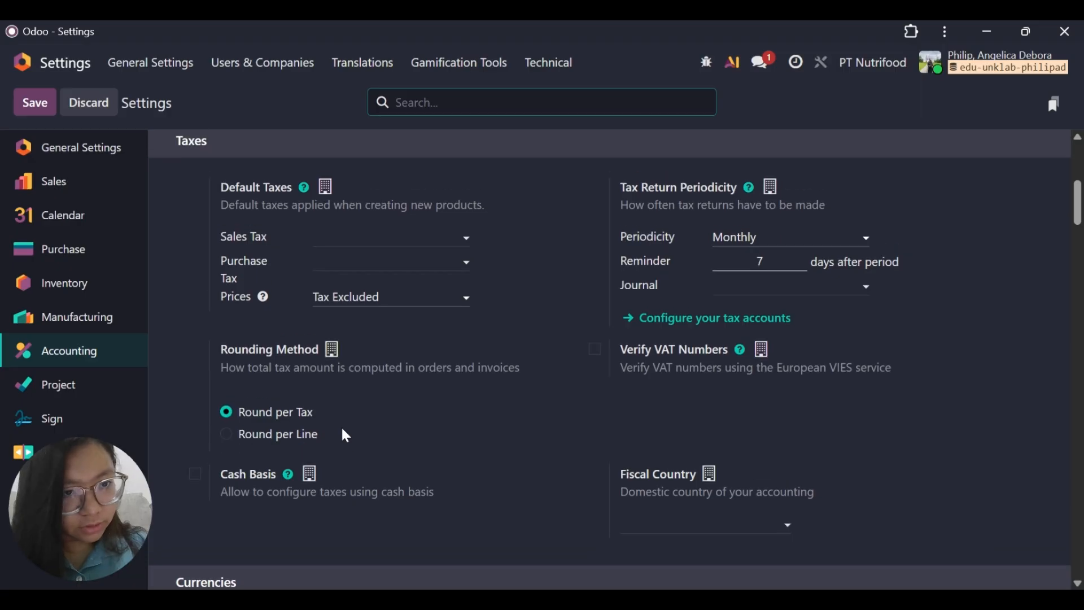
{"action": "left_click", "coordinate": [407, 234]}
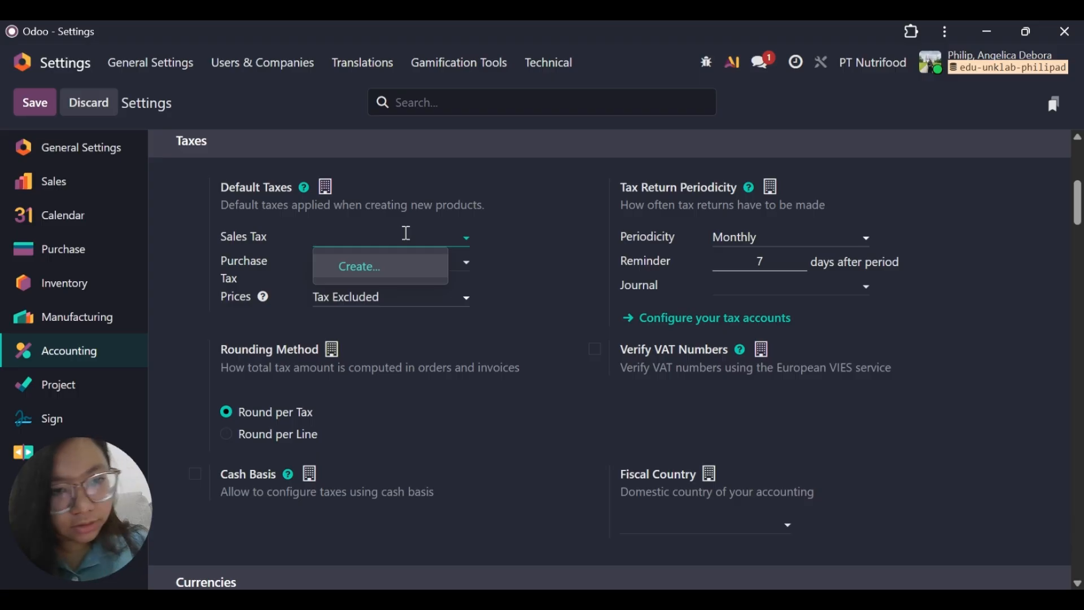
{"action": "left_click", "coordinate": [399, 277]}
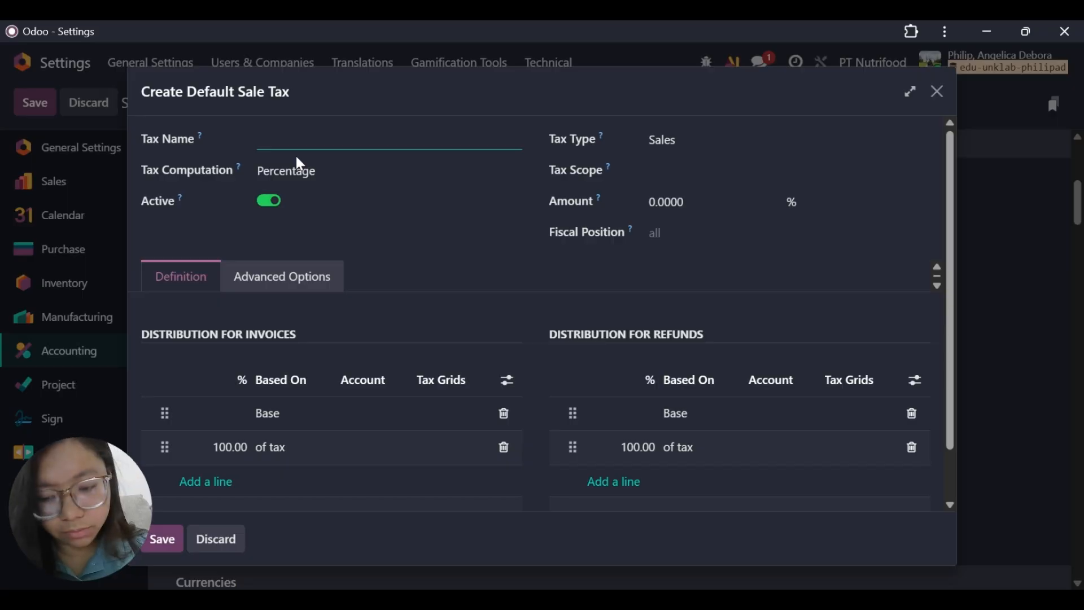
{"action": "type", "text": "PPN Keluaran"}
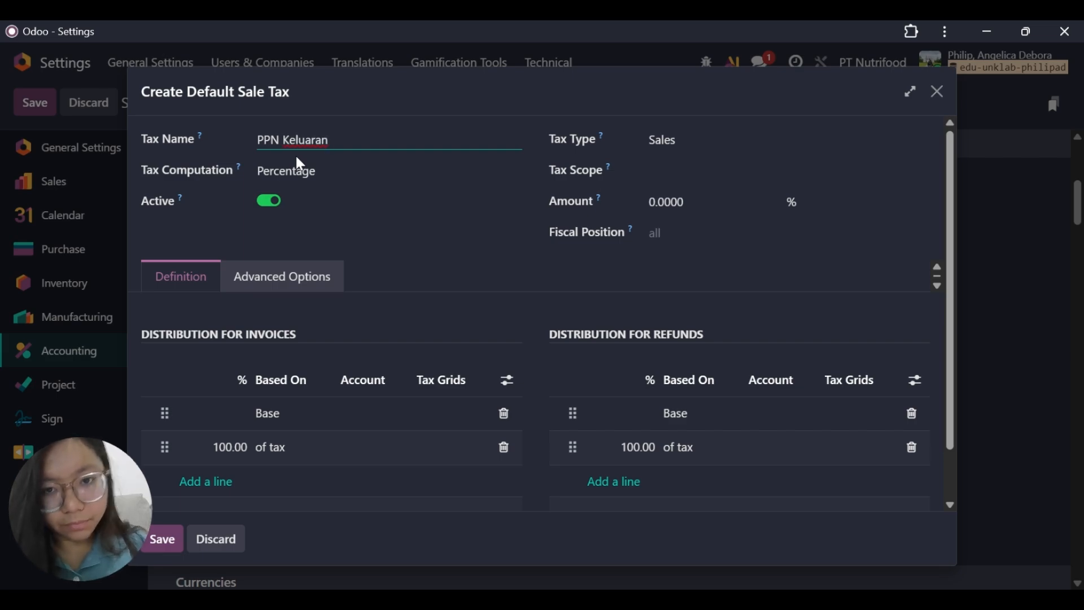
{"action": "left_click", "coordinate": [690, 202]}
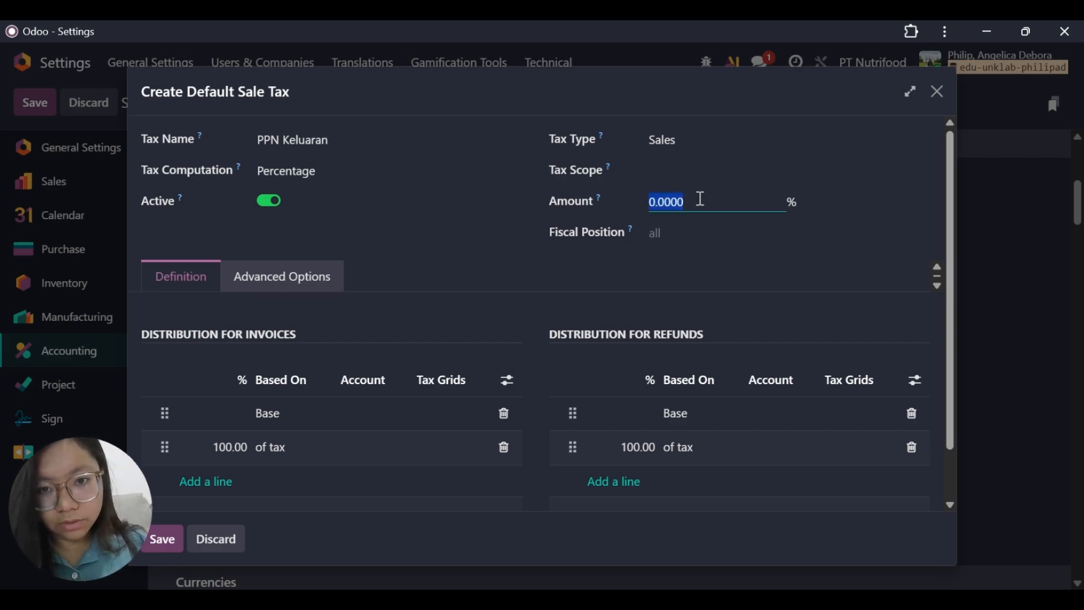
{"action": "key", "text": "BackSpace"}
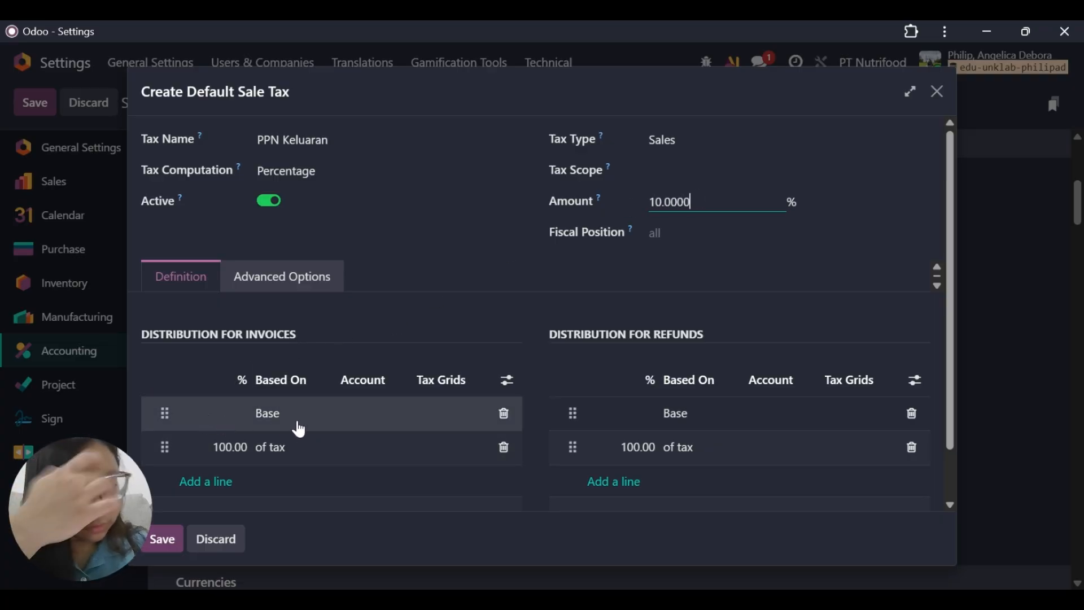
Assign account 21150 PPN Keluaran to the 100% of tax line in the tax's invoice distribution.
{"action": "left_click", "coordinate": [371, 420]}
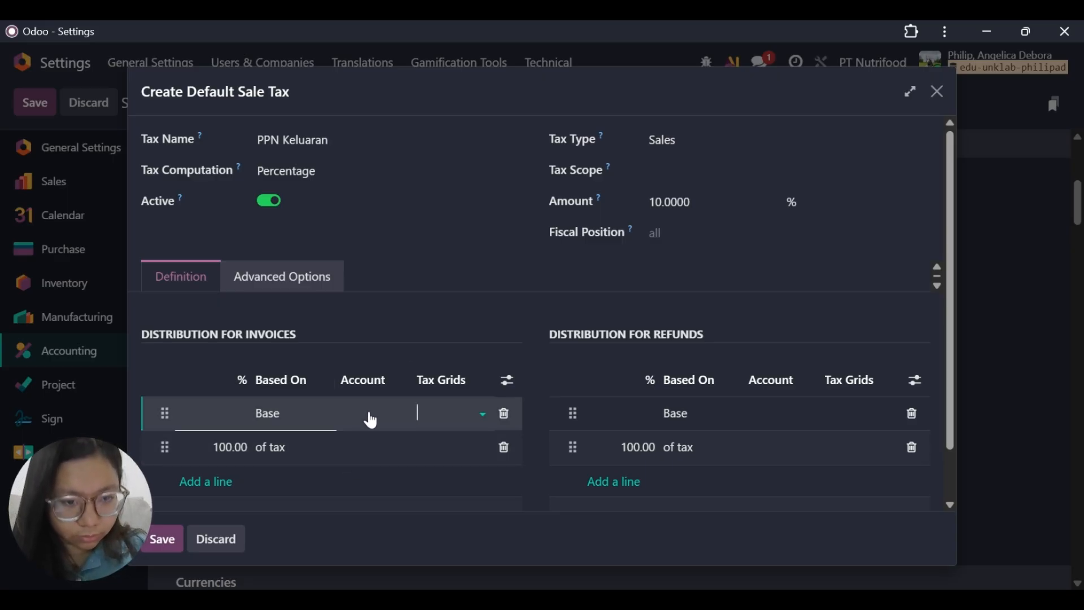
{"action": "left_click", "coordinate": [367, 447]}
{"action": "left_click", "coordinate": [405, 450]}
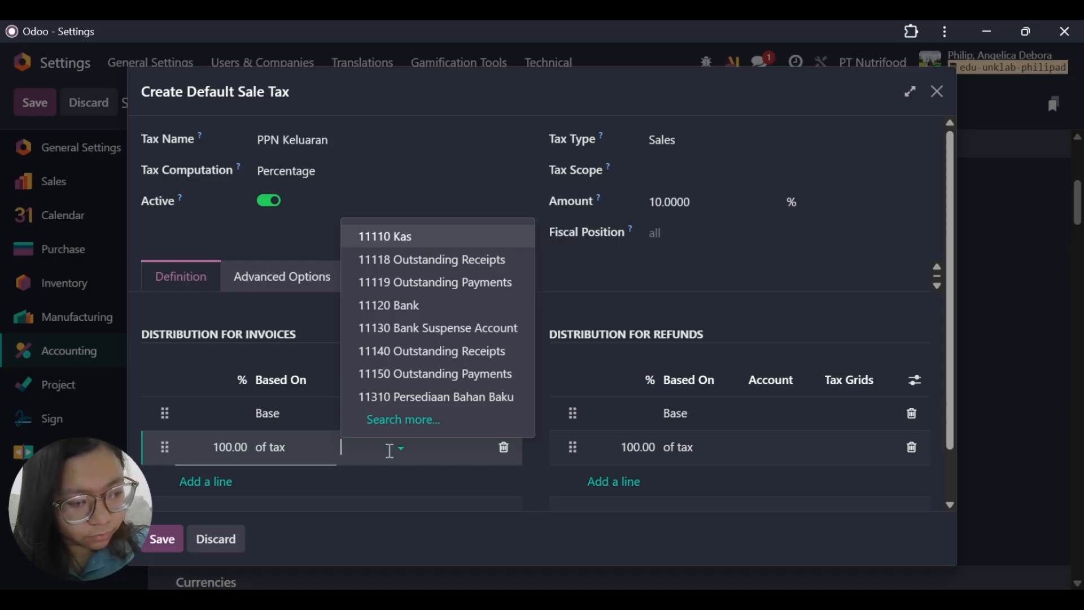
{"action": "type", "text": "kel"}
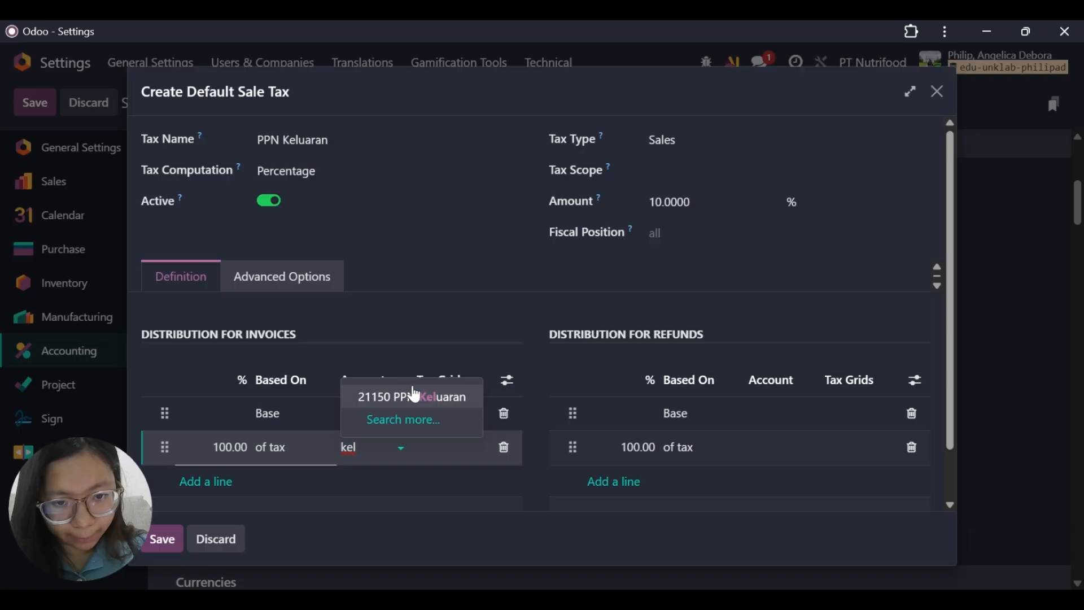
{"action": "left_click", "coordinate": [433, 395]}
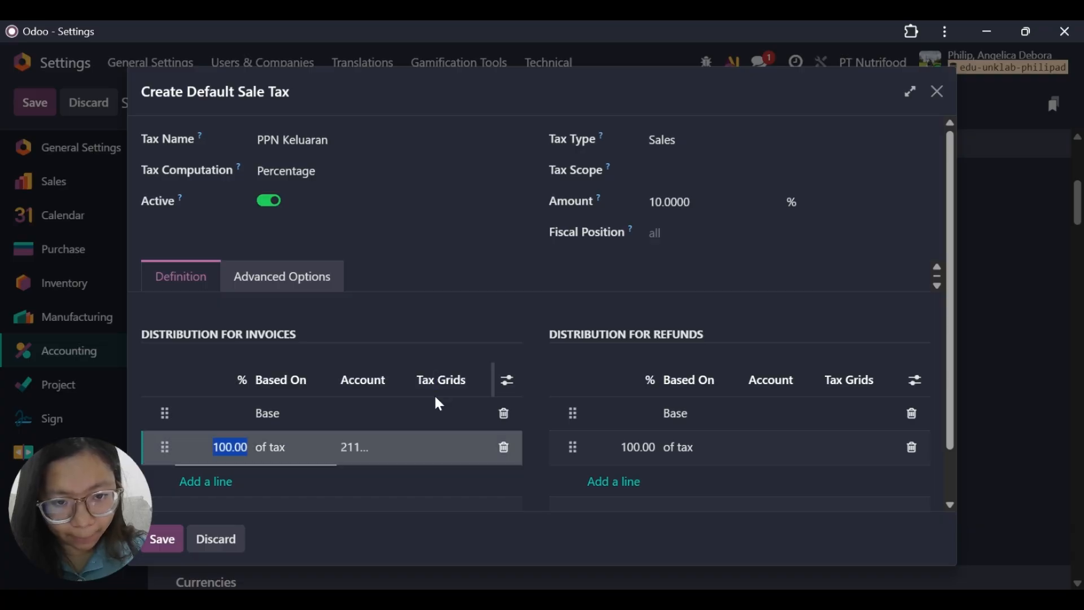
Assign account 21150 PPN Keluaran to the 100% of tax line in the tax's refund distribution.
{"action": "left_click", "coordinate": [779, 442]}
{"action": "left_click", "coordinate": [795, 443]}
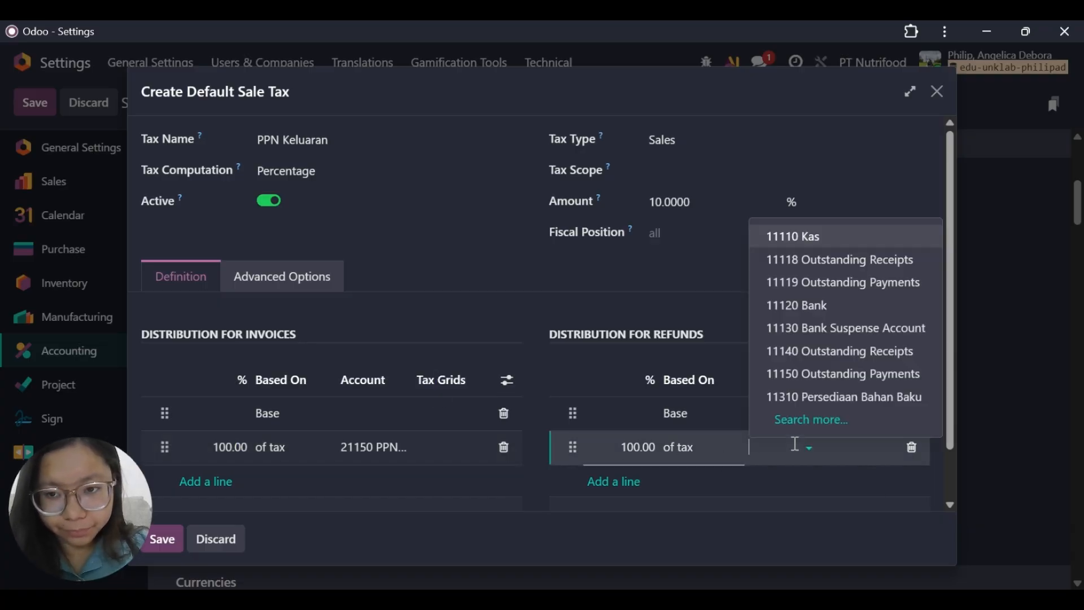
{"action": "type", "text": "kel"}
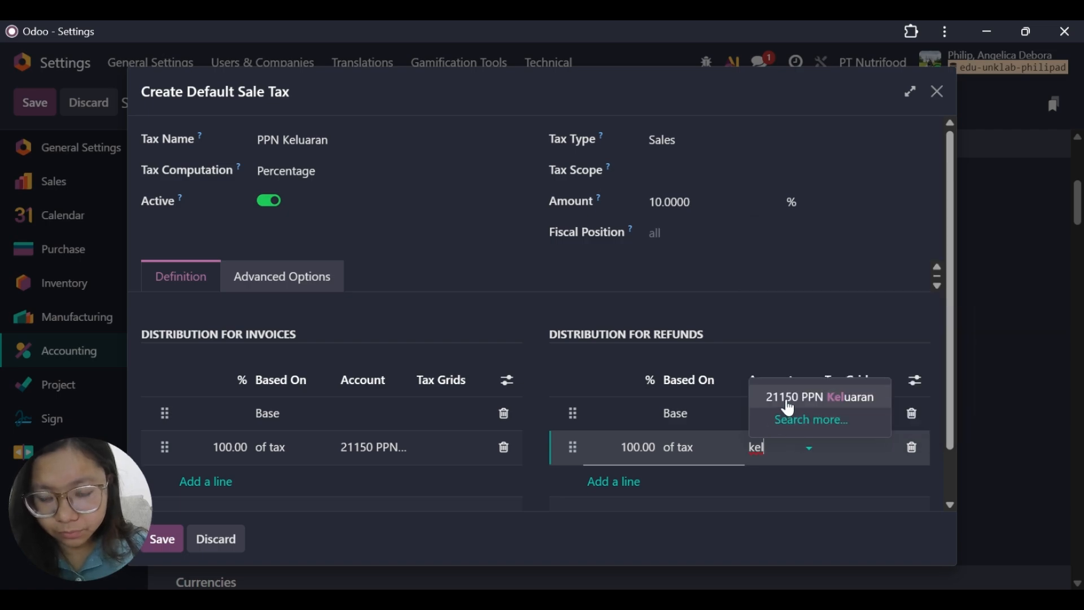
{"action": "left_click", "coordinate": [823, 406]}
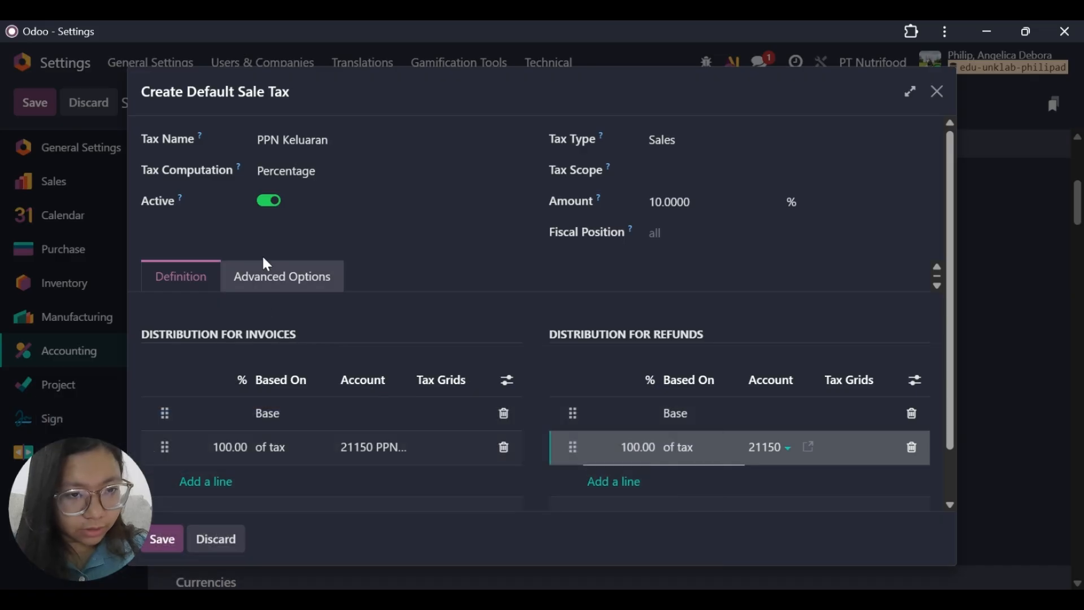
In the sales tax's advanced options, create and assign a new tax group named PPN.
{"action": "left_click", "coordinate": [262, 277]}
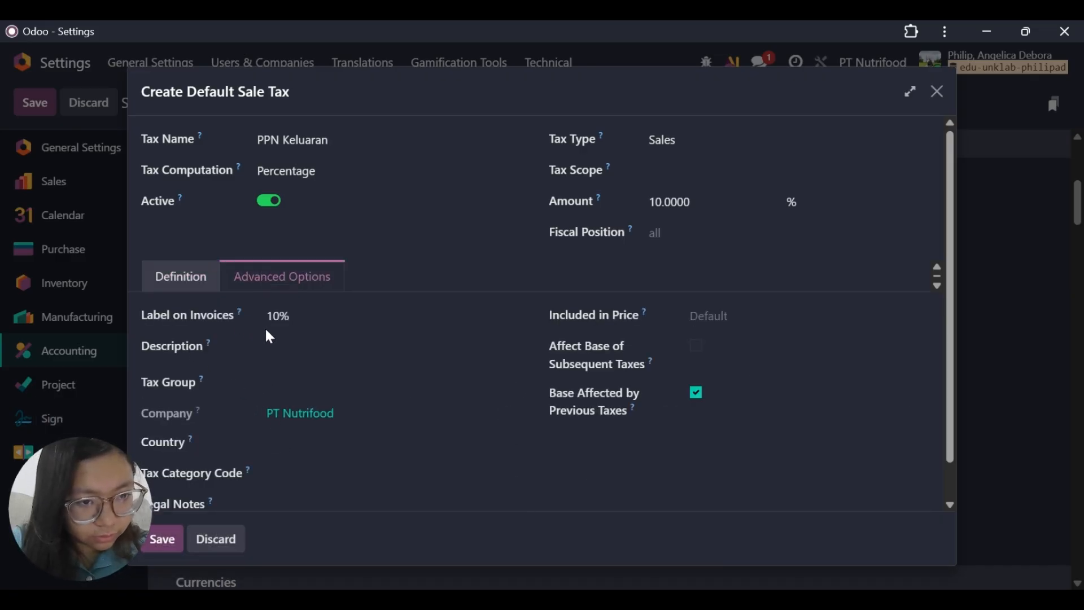
{"action": "left_click", "coordinate": [289, 382]}
{"action": "type", "text": "P"}
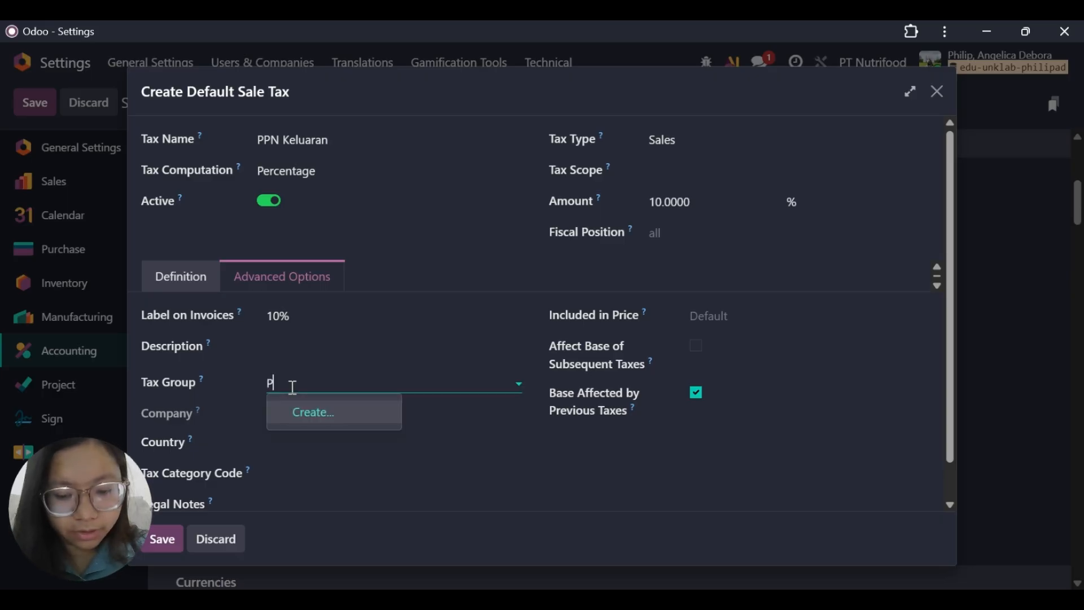
{"action": "type", "text": "PN"}
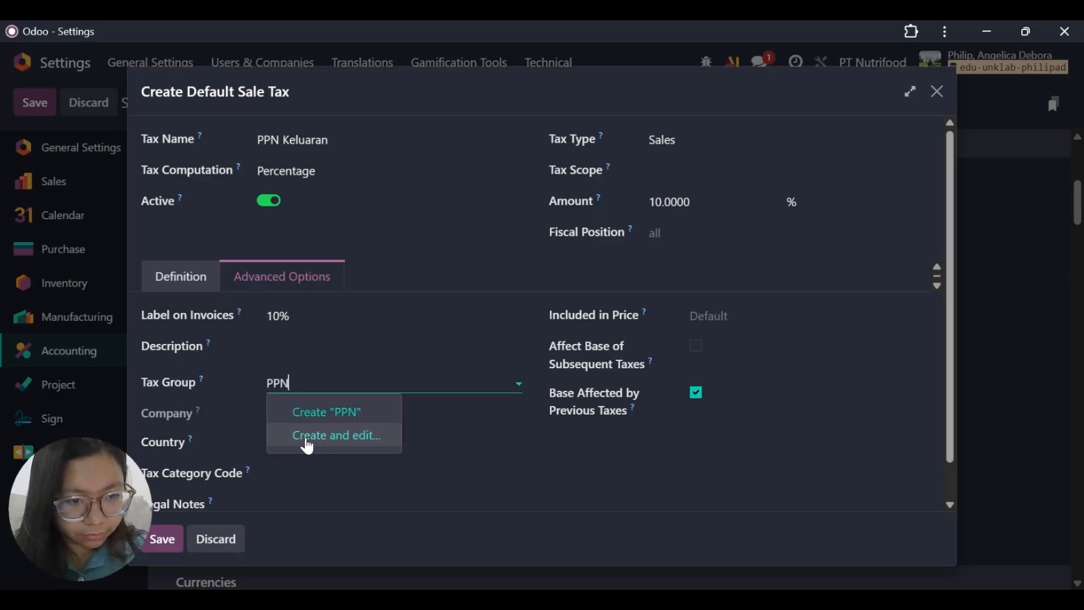
{"action": "left_click", "coordinate": [459, 462]}
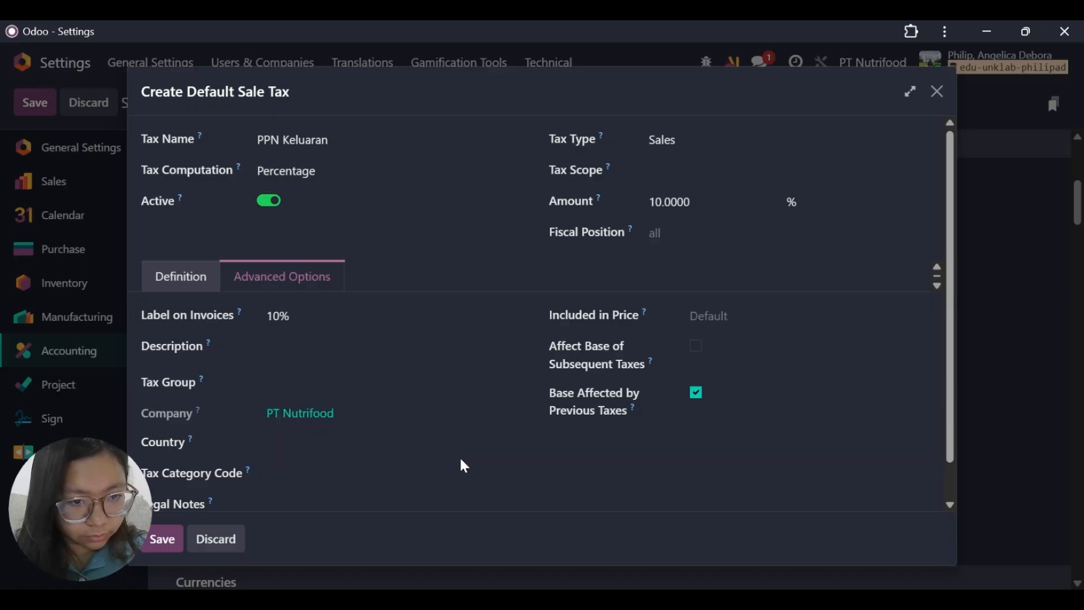
{"action": "left_click", "coordinate": [279, 384]}
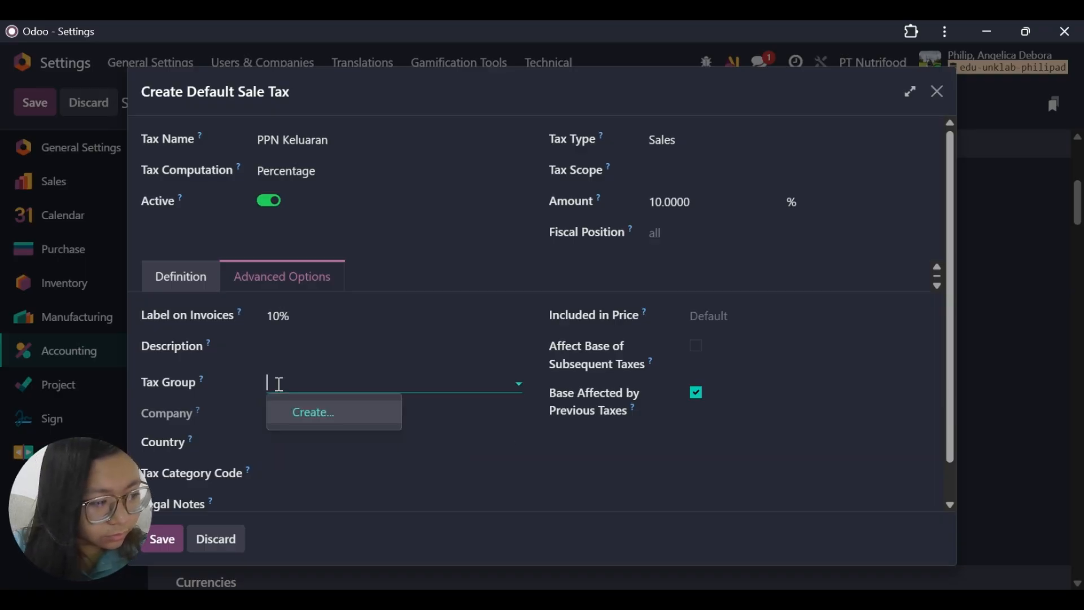
{"action": "type", "text": "PPN"}
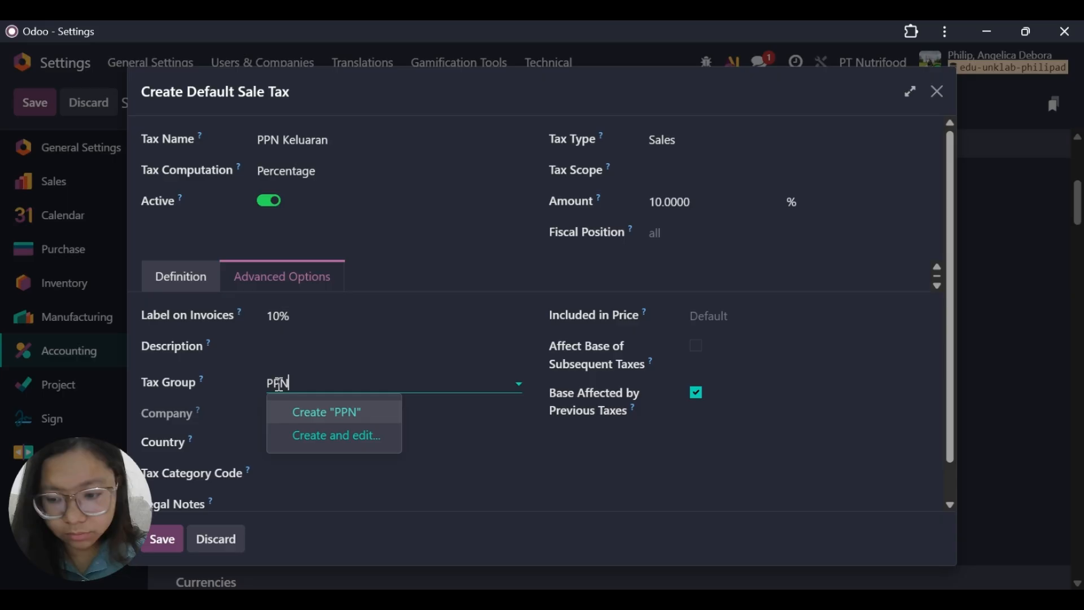
{"action": "key", "text": "Escape"}
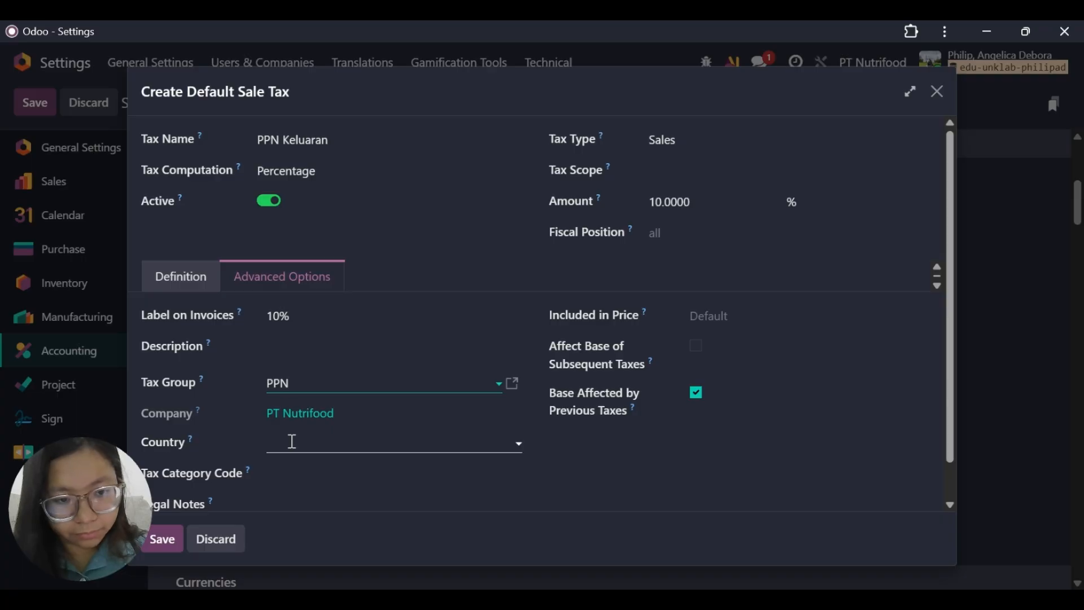
Set the sales tax's country to Indonesia and save the tax.
{"action": "left_click", "coordinate": [292, 441]}
{"action": "left_click", "coordinate": [292, 441]}
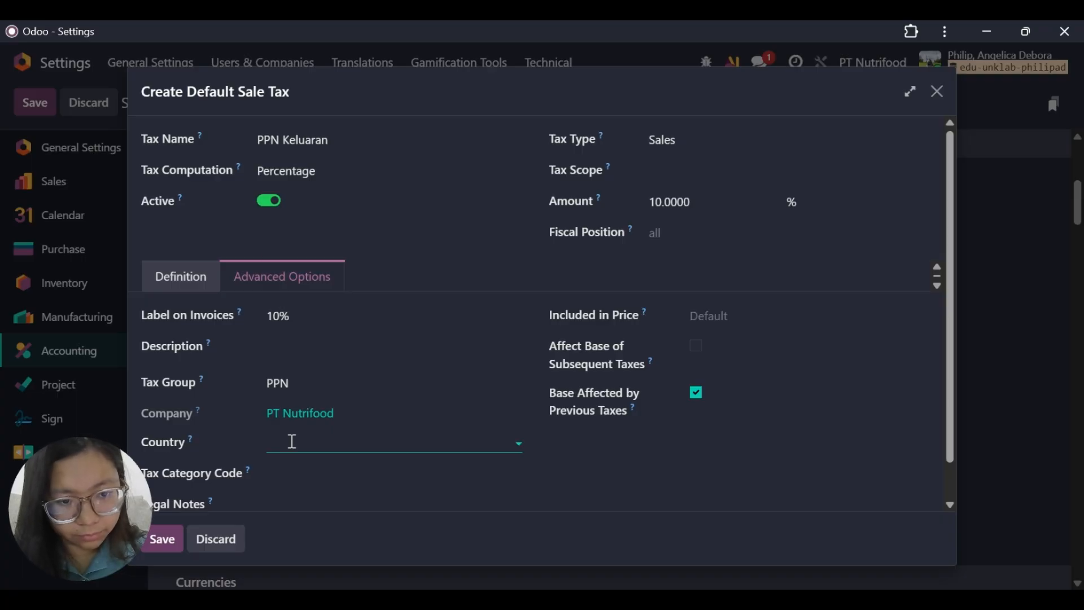
{"action": "left_click", "coordinate": [292, 441]}
{"action": "type", "text": "IND"}
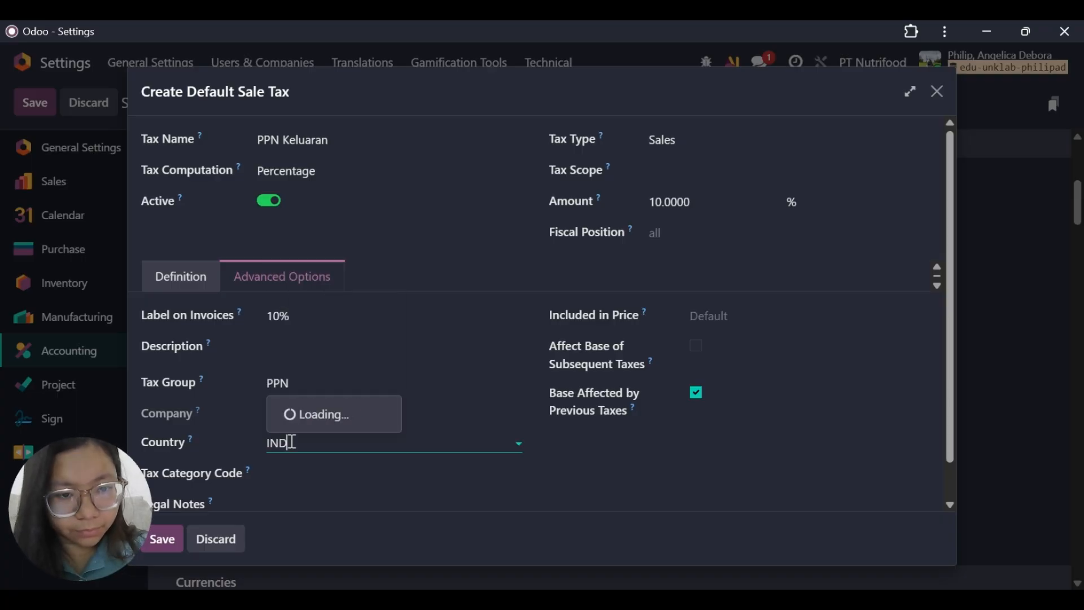
{"action": "left_click", "coordinate": [320, 352]}
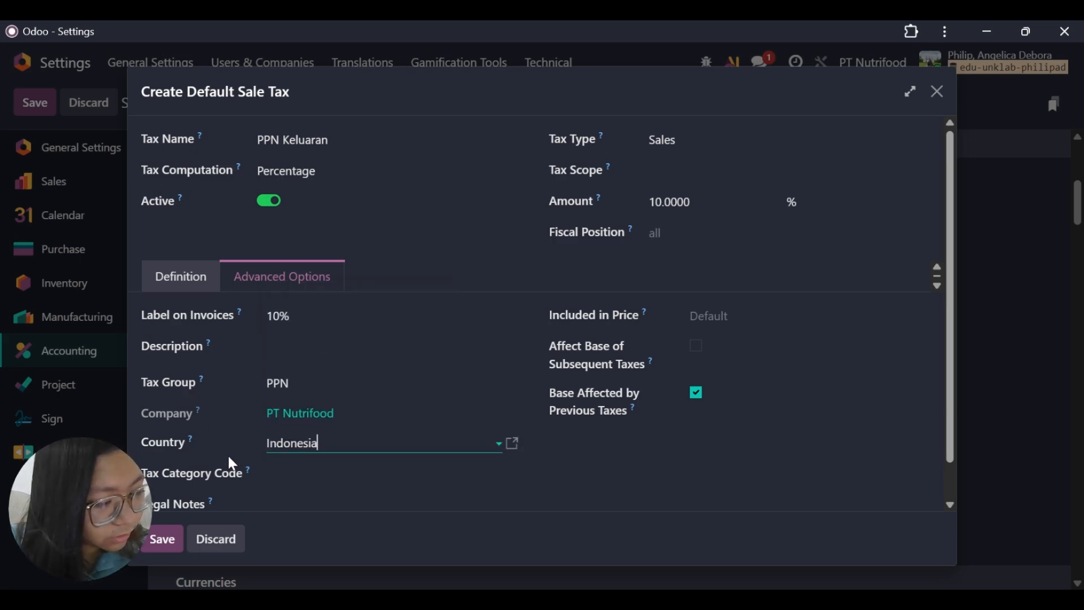
{"action": "left_click", "coordinate": [162, 542]}
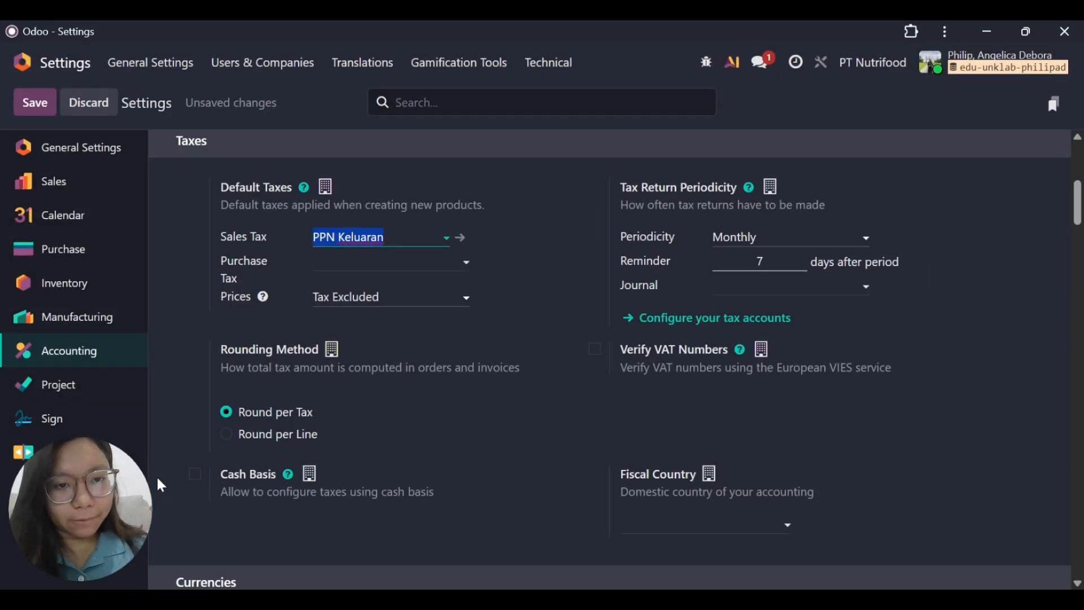
Start a new default purchase tax in the Accounting settings and name it PPN Masukan.
{"action": "left_click", "coordinate": [427, 269]}
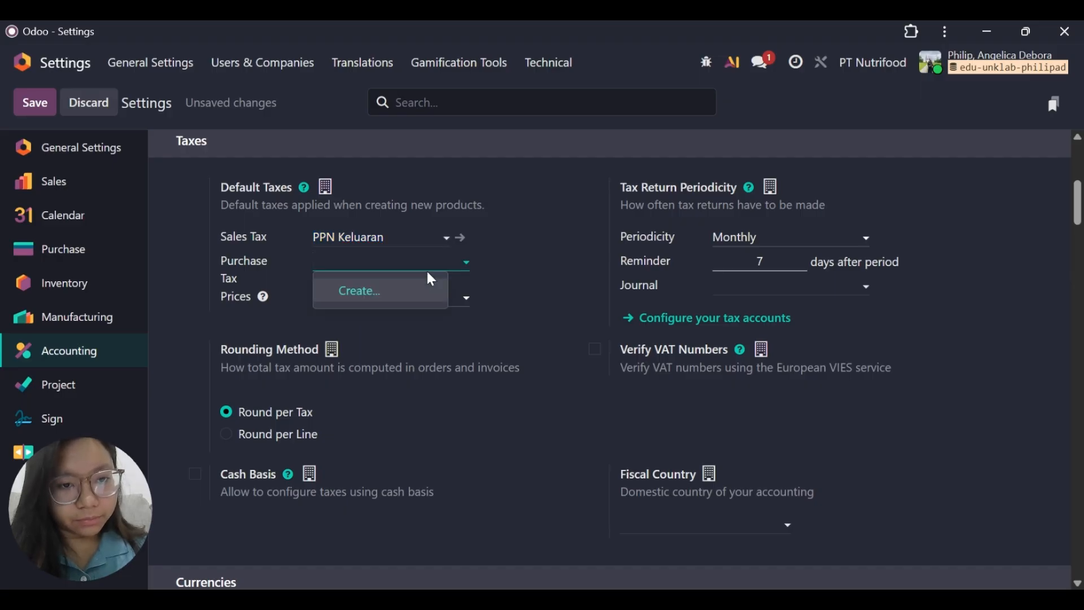
{"action": "left_click", "coordinate": [371, 292]}
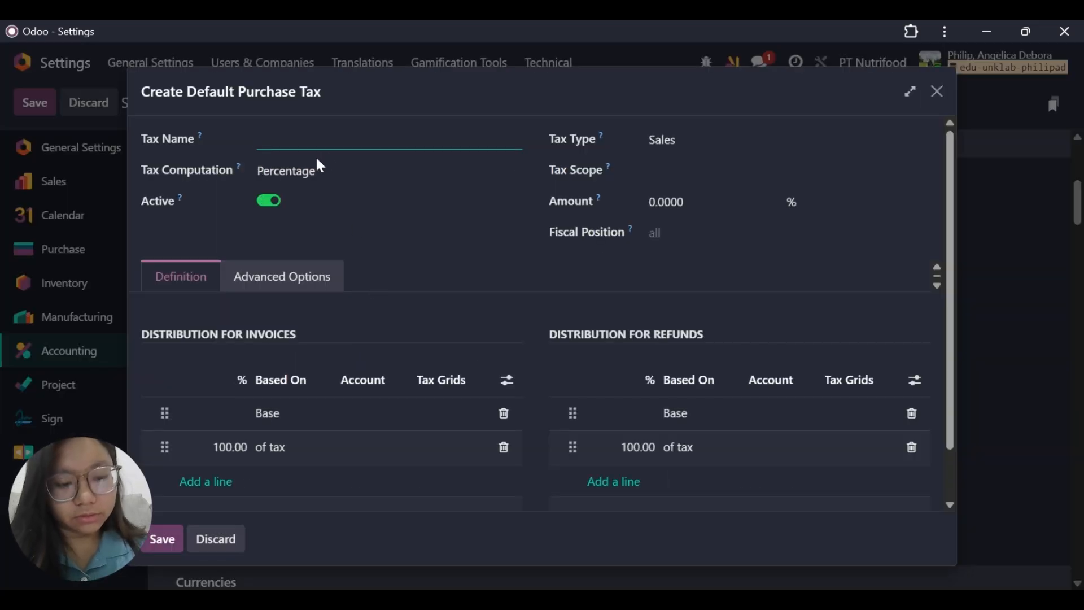
{"action": "type", "text": "PPN M"}
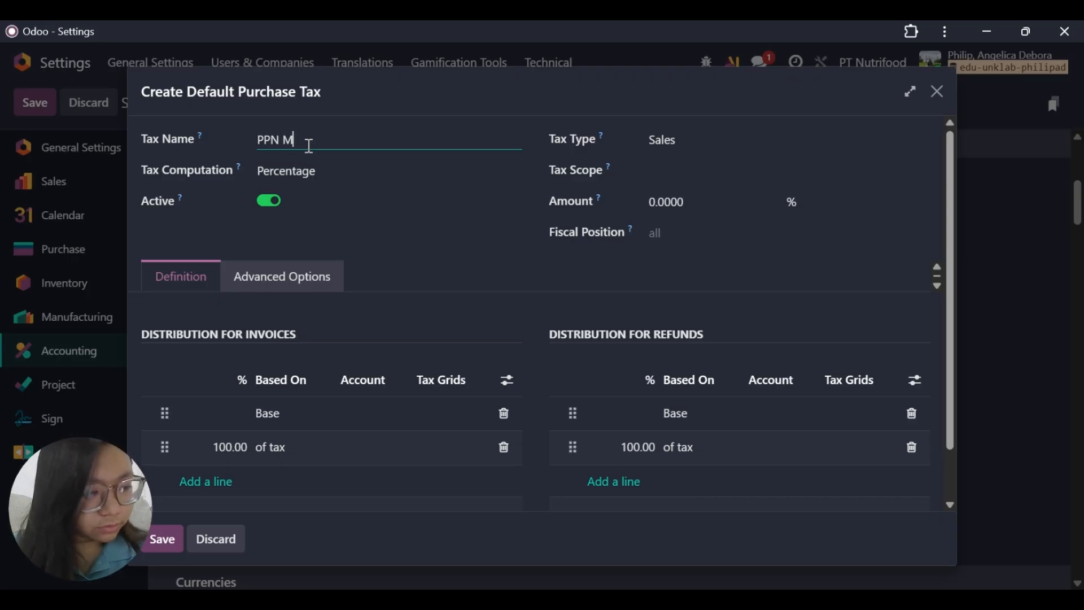
{"action": "key", "text": "BackSpace"}
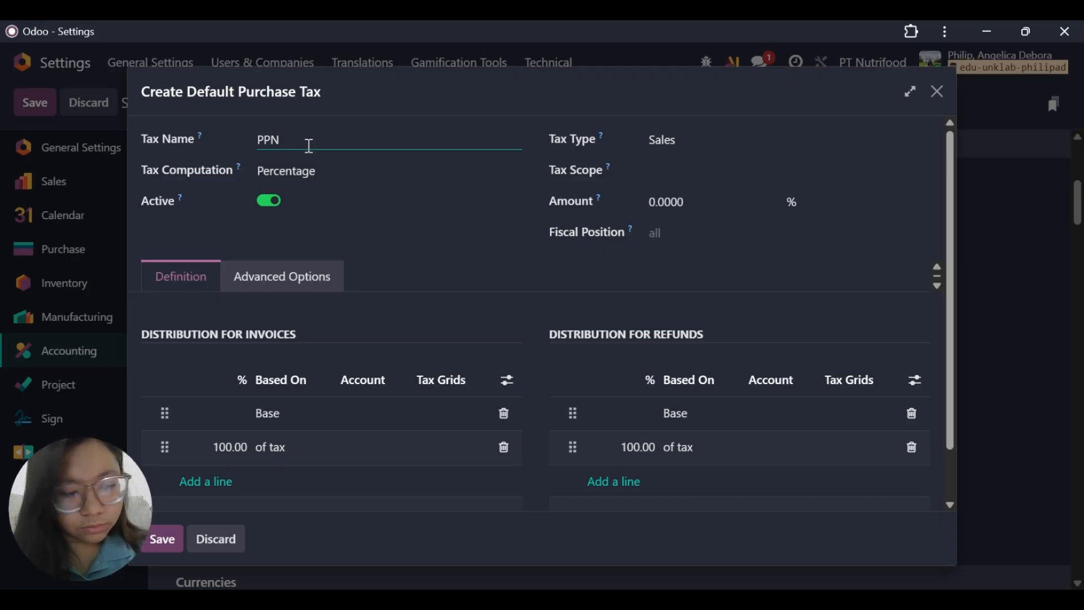
{"action": "type", "text": "masukan"}
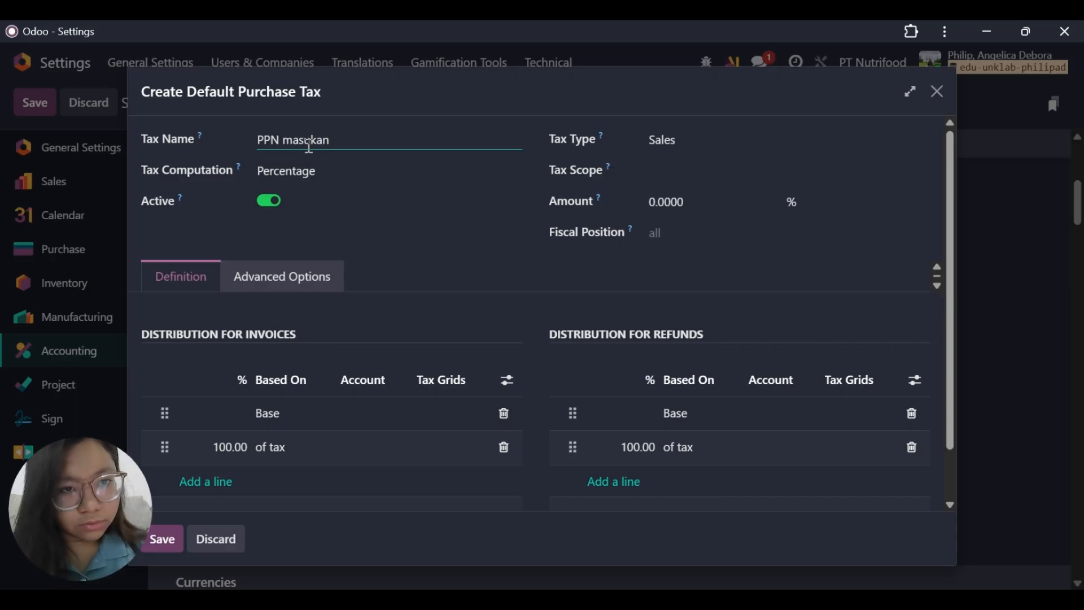
{"action": "key", "text": "BackSpace"}
{"action": "key", "text": "BackSpace"}
{"action": "key", "text": "BackSpace"}
{"action": "key", "text": "BackSpace"}
{"action": "key", "text": "BackSpace"}
{"action": "key", "text": "BackSpace"}
{"action": "key", "text": "BackSpace"}
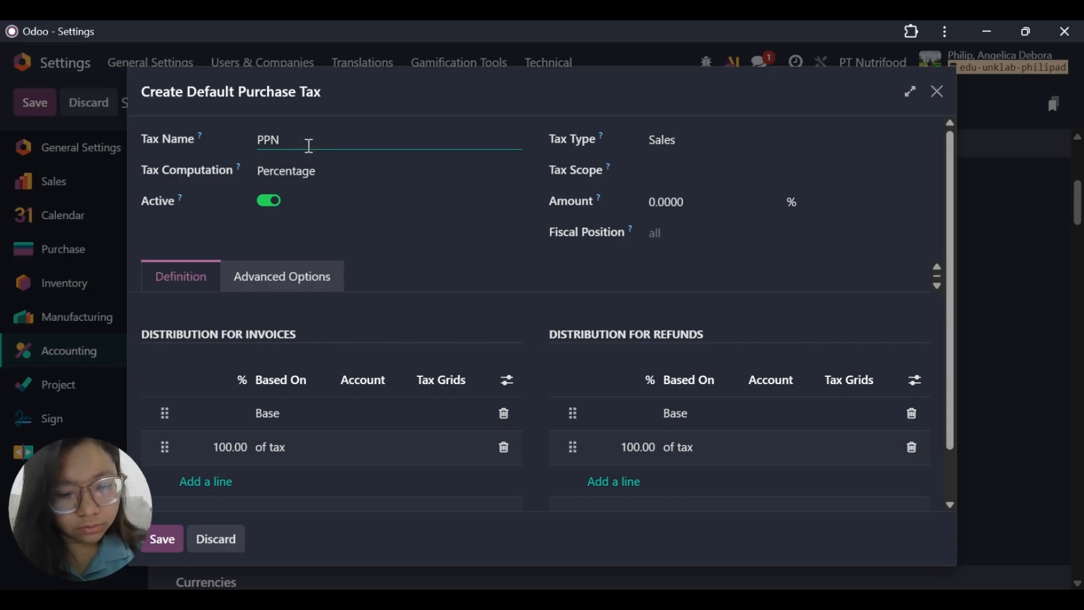
{"action": "type", "text": "Masukan"}
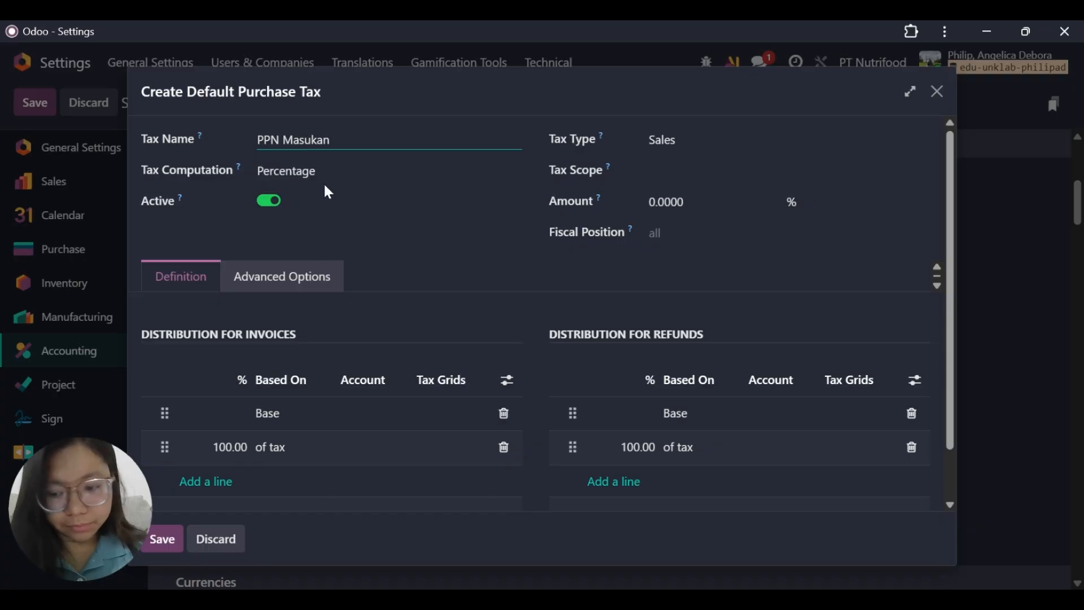
Set the amount of the new purchase tax to 10%.
{"action": "left_click", "coordinate": [700, 195]}
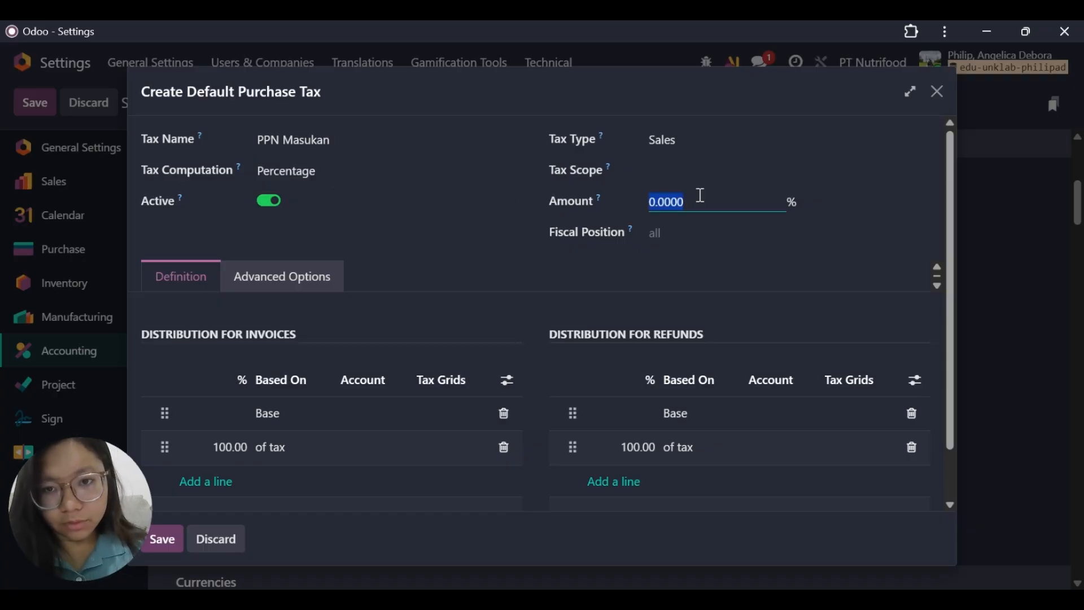
{"action": "key", "text": "BackSpace"}
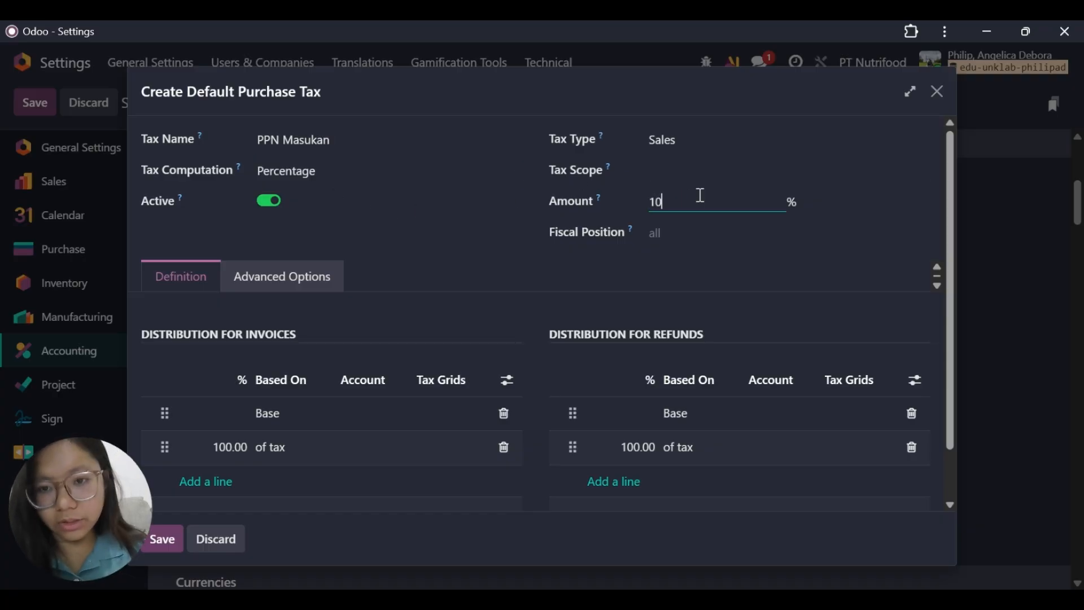
{"action": "type", "text": "10"}
{"action": "key", "text": "Return"}
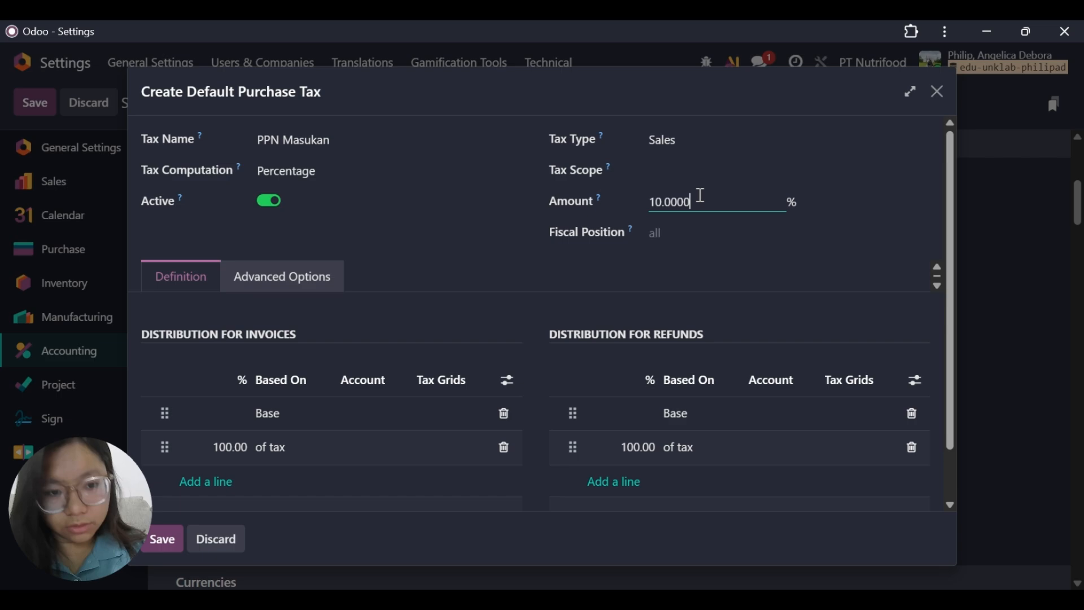
Assign account 11360 PPN Masukan to the 100% of tax line in the purchase tax's invoice distribution.
{"action": "left_click", "coordinate": [346, 461]}
{"action": "type", "text": "masu"}
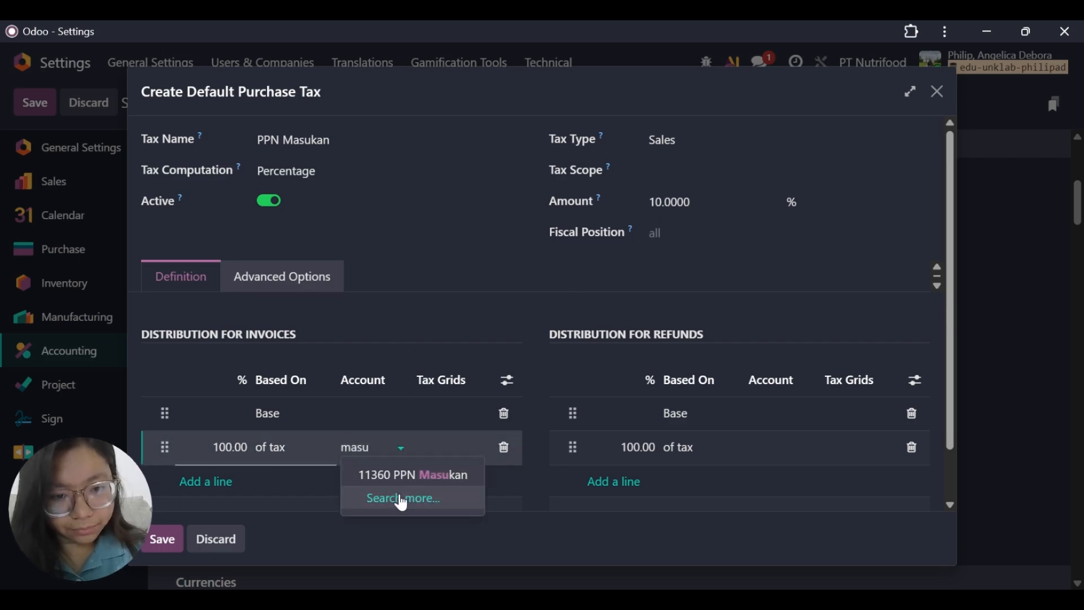
{"action": "left_click", "coordinate": [418, 480]}
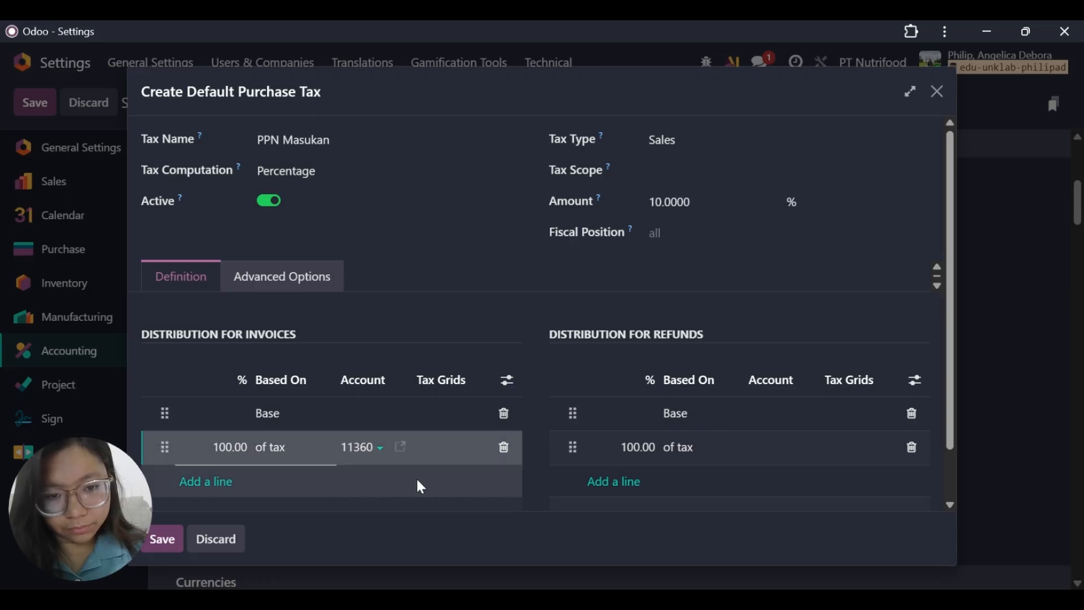
Assign account 11360 PPN Masukan to the 100% of tax line in the purchase tax's refund distribution.
{"action": "left_click", "coordinate": [746, 459]}
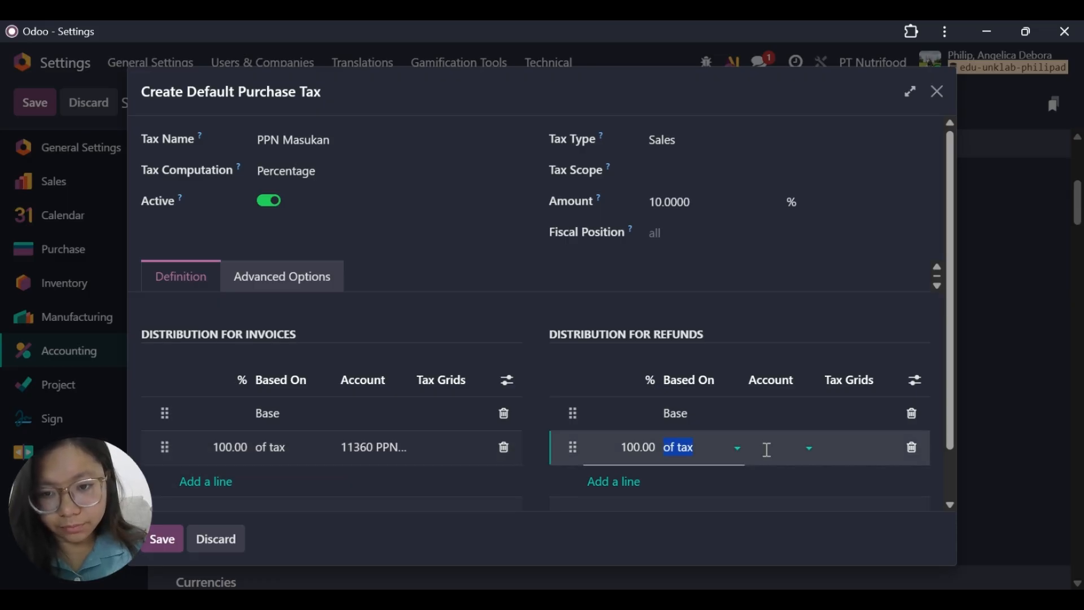
{"action": "left_click", "coordinate": [767, 450]}
{"action": "type", "text": "mas"}
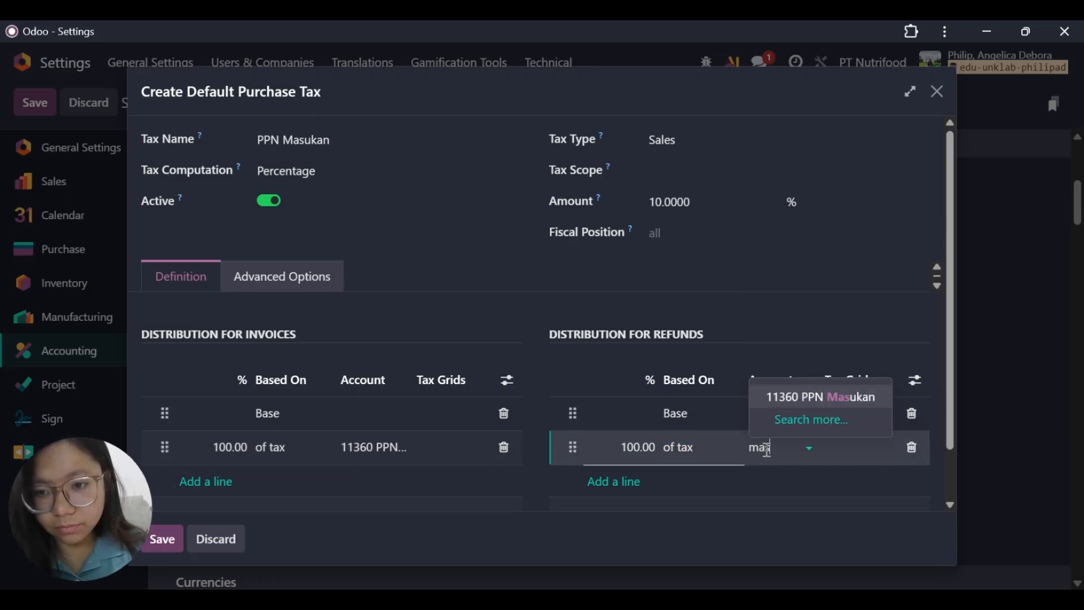
{"action": "left_click", "coordinate": [831, 399]}
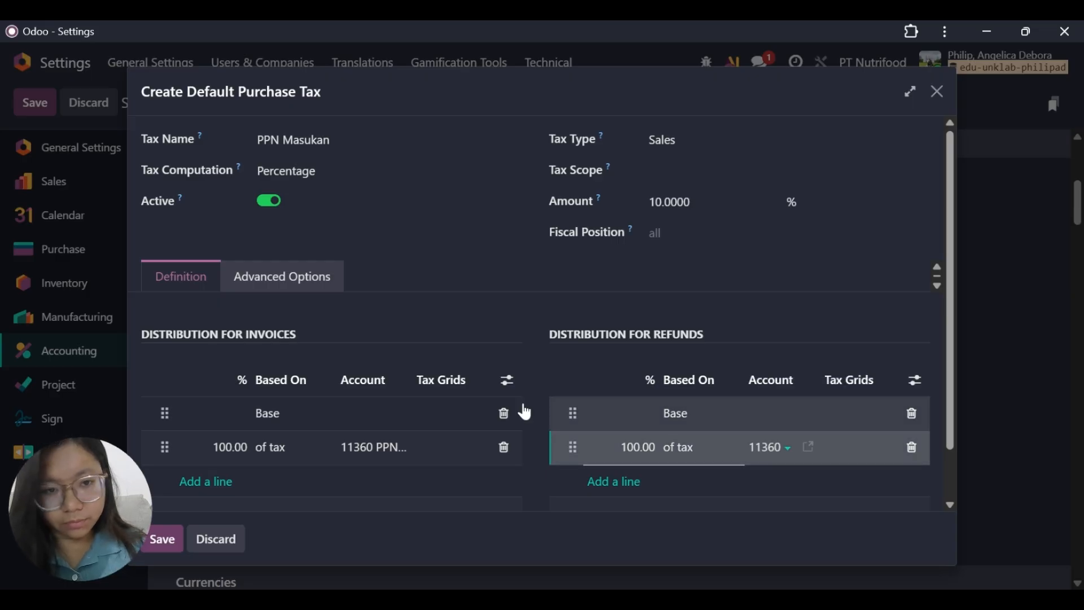
Set the purchase tax's country to Indonesia in its advanced options and save the tax.
{"action": "left_click", "coordinate": [279, 285]}
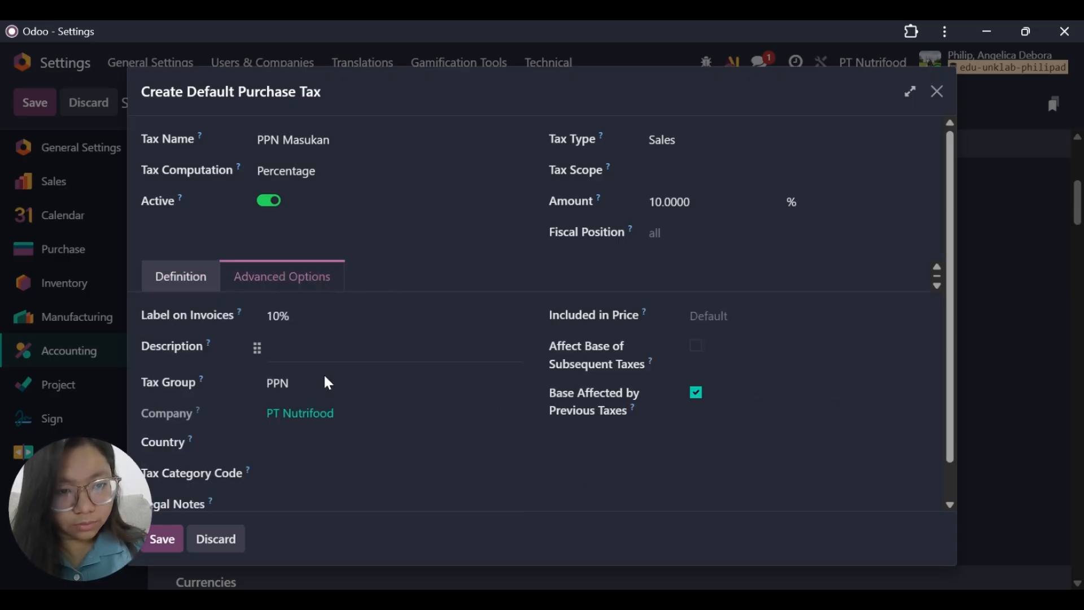
{"action": "left_click", "coordinate": [315, 437]}
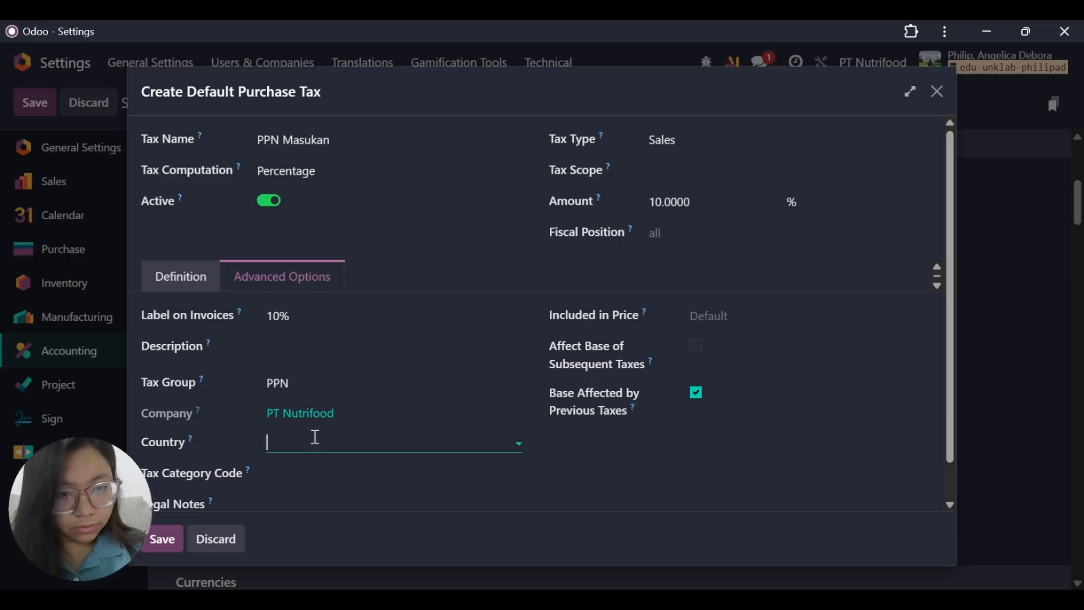
{"action": "type", "text": "indo"}
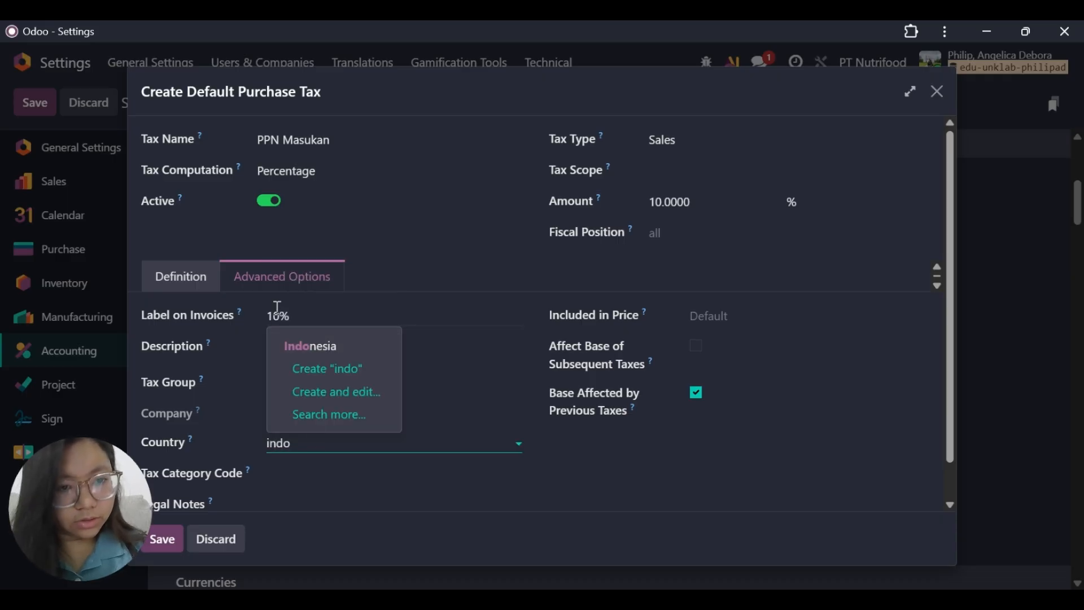
{"action": "left_click", "coordinate": [315, 359]}
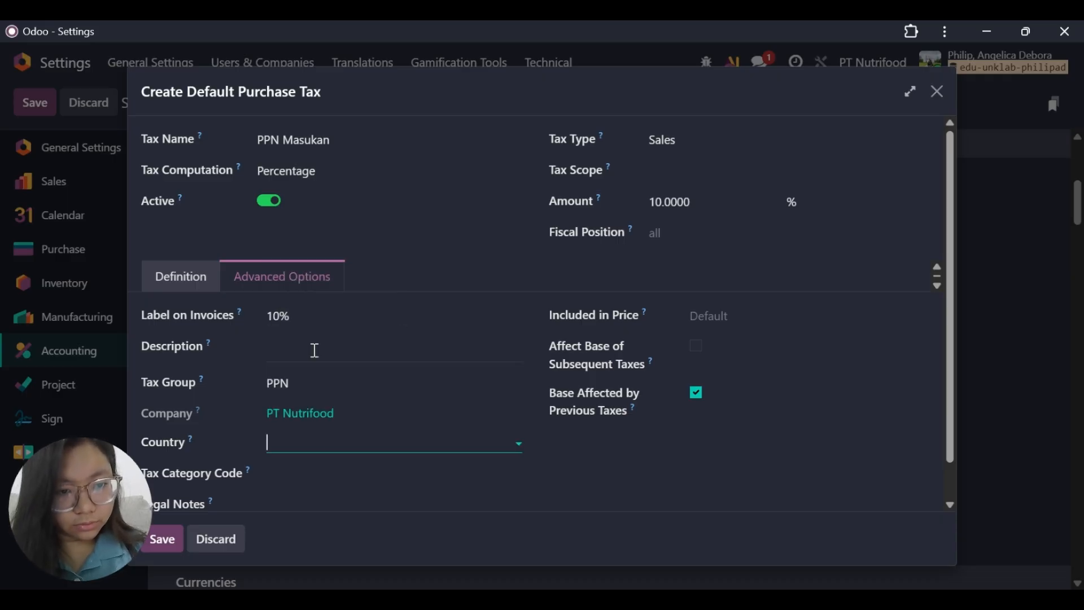
{"action": "left_click", "coordinate": [163, 540]}
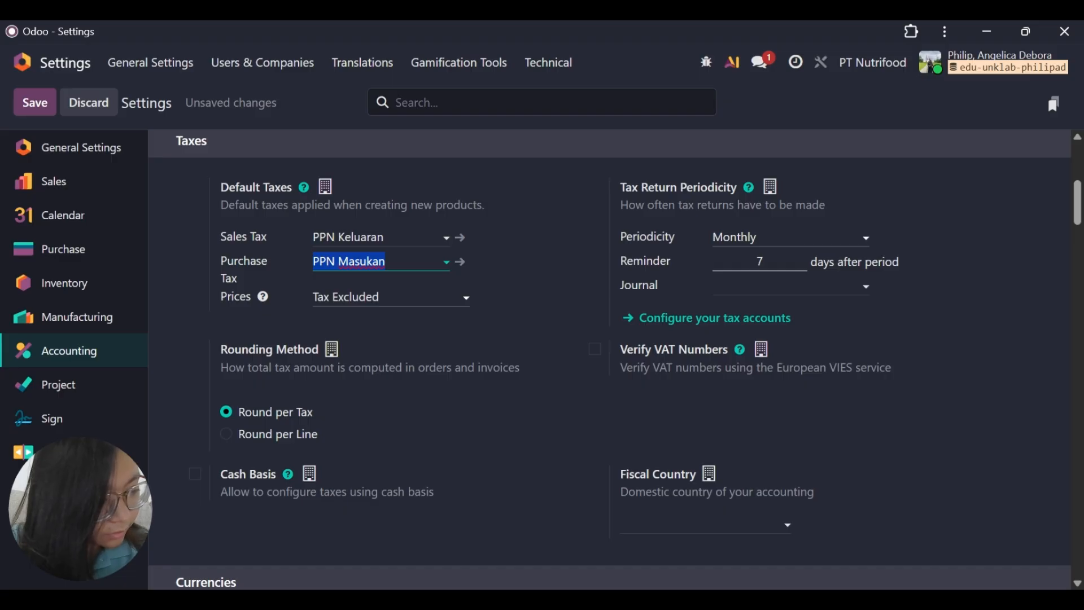
Set the company's inventory valuation to Perpetual (at invoicing) and the inventory cost method to Average Cost (AVCO).
{"action": "scroll", "coordinate": [310, 345], "scroll_direction": "down", "scroll_amount": 10}
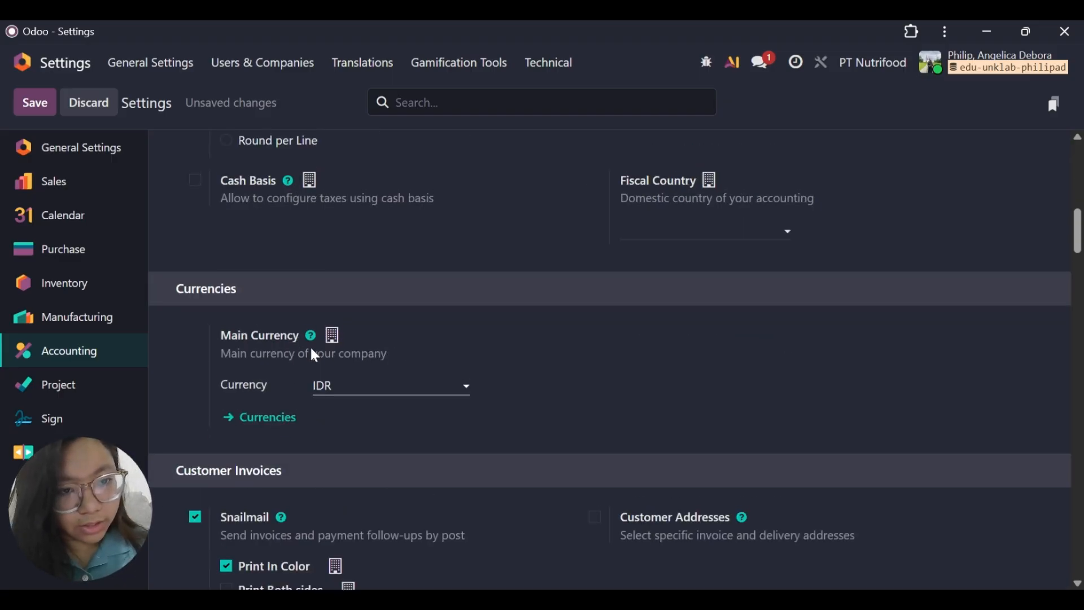
{"action": "scroll", "coordinate": [312, 349], "scroll_direction": "down", "scroll_amount": 18}
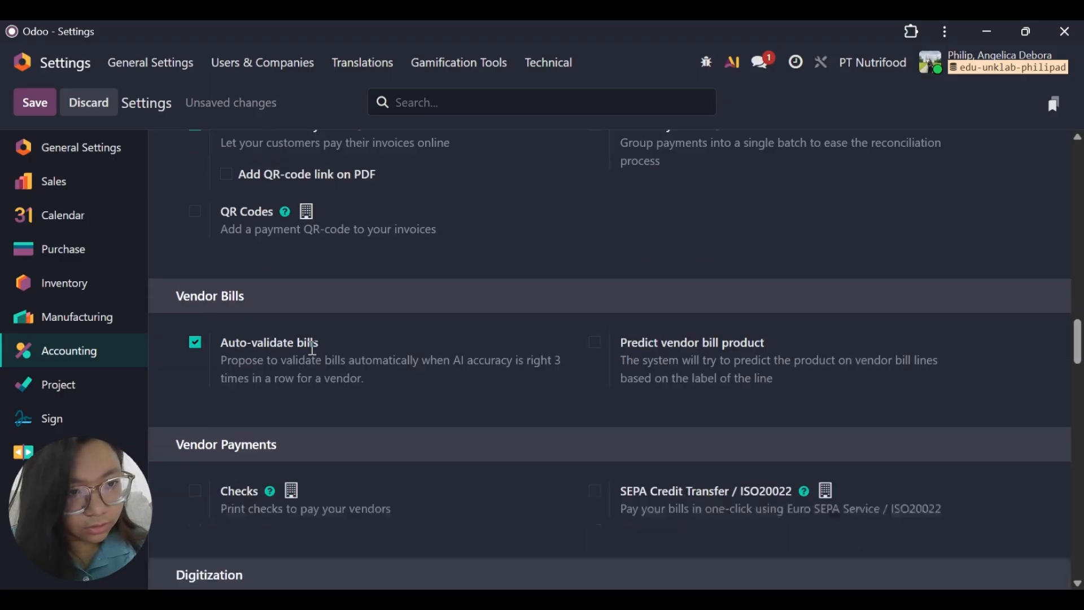
{"action": "scroll", "coordinate": [311, 350], "scroll_direction": "down", "scroll_amount": 8}
{"action": "scroll", "coordinate": [311, 350], "scroll_direction": "up", "scroll_amount": 8}
{"action": "scroll", "coordinate": [311, 350], "scroll_direction": "down", "scroll_amount": 15}
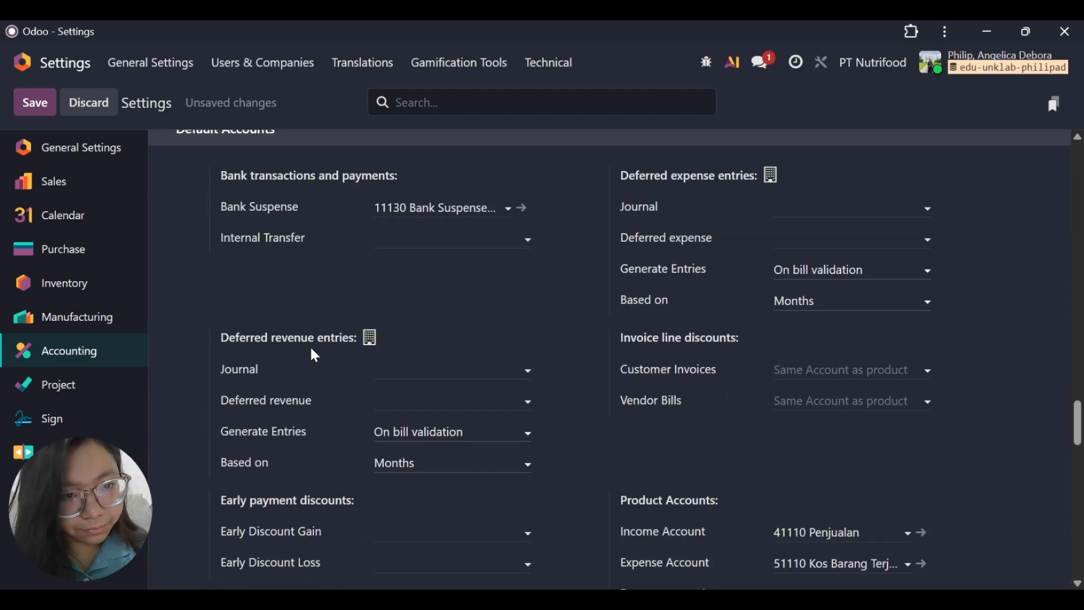
{"action": "scroll", "coordinate": [312, 355], "scroll_direction": "up", "scroll_amount": 3}
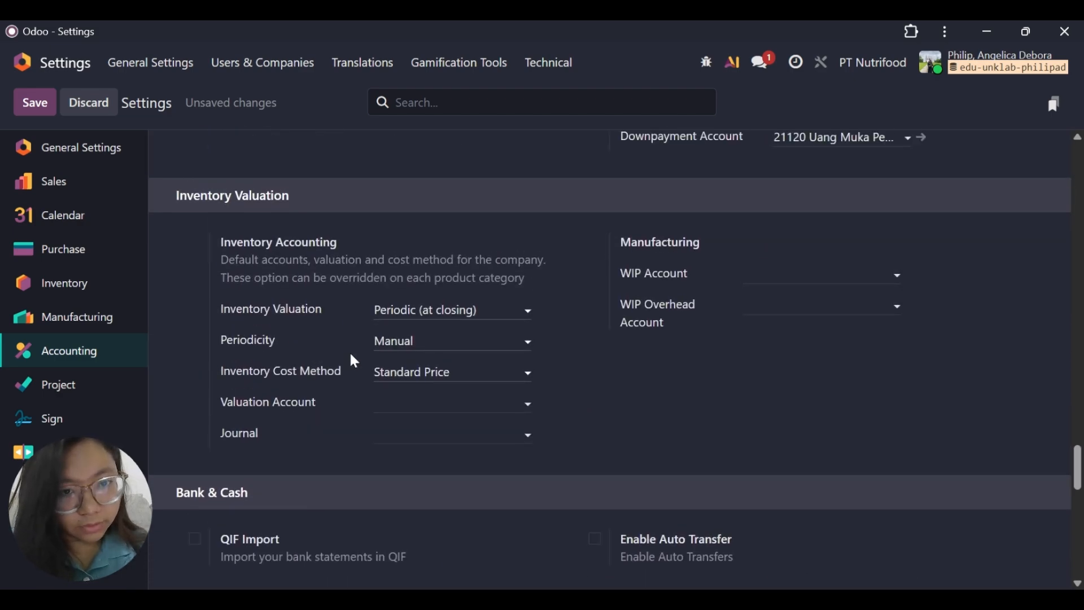
{"action": "left_click", "coordinate": [484, 315]}
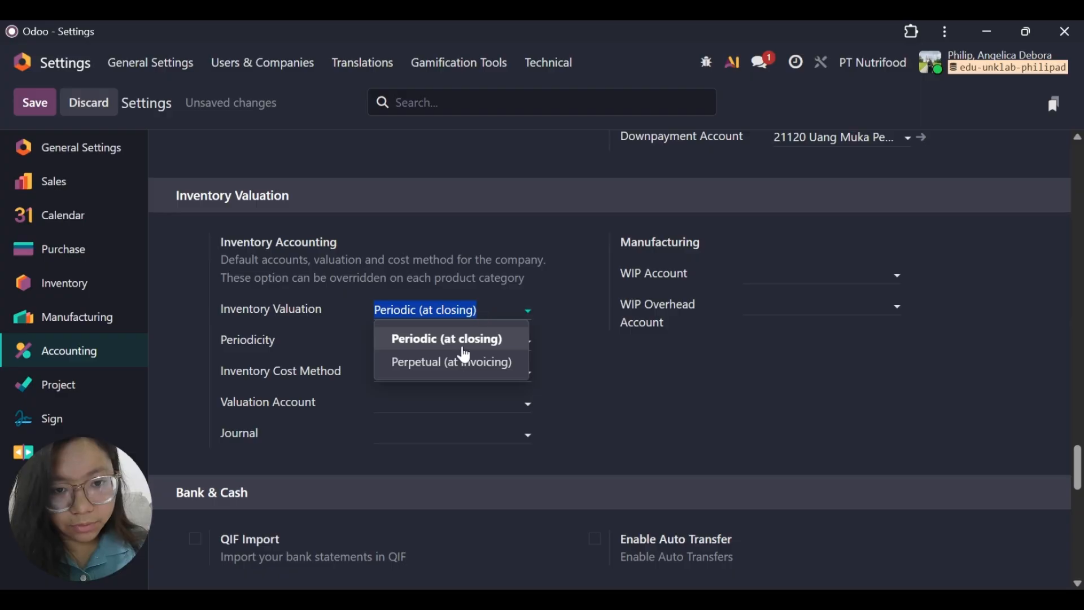
{"action": "left_click", "coordinate": [456, 361]}
{"action": "left_click", "coordinate": [467, 333]}
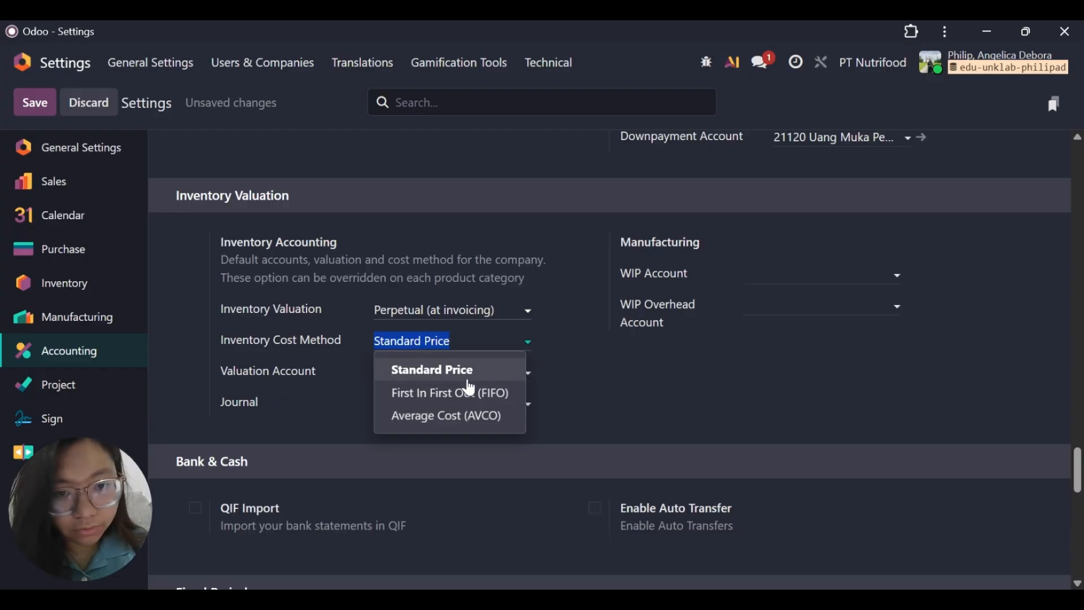
{"action": "left_click", "coordinate": [448, 416]}
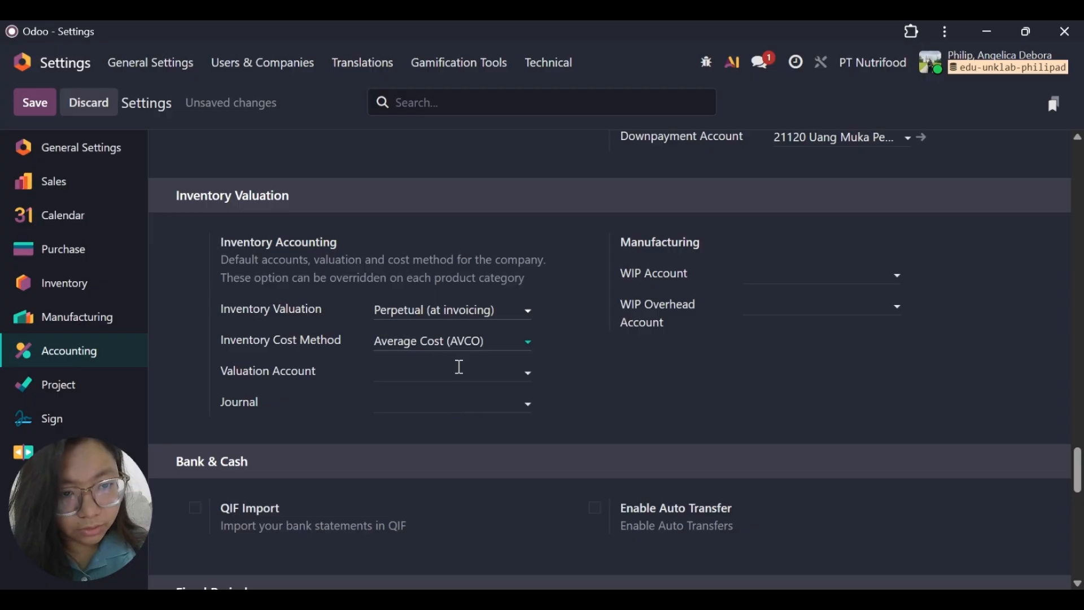
Assign account 11390 Persediaan Lainnya as the inventory valuation account.
{"action": "left_click", "coordinate": [426, 367]}
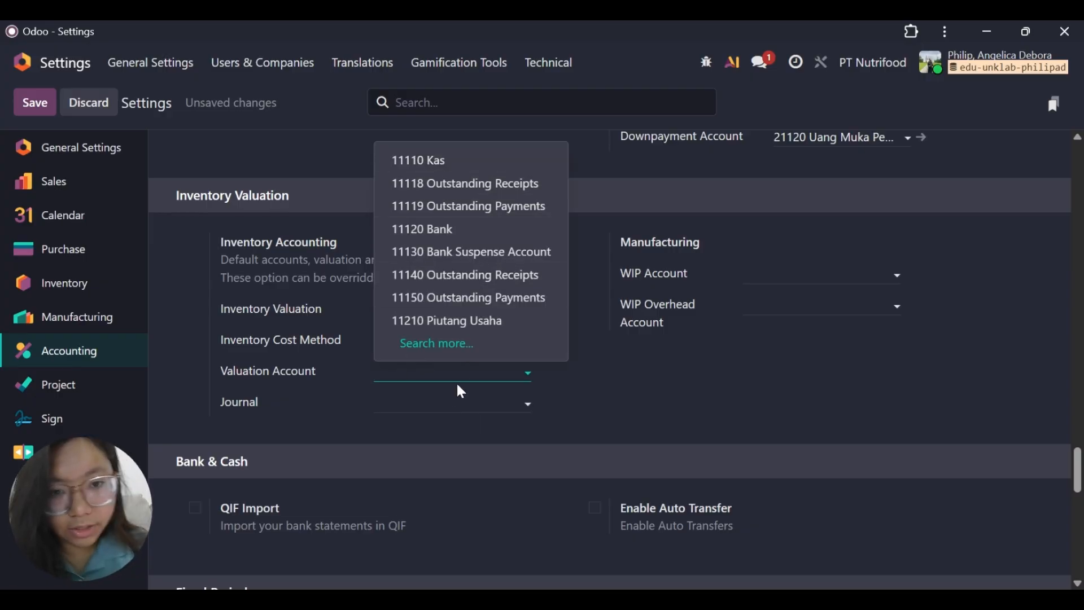
{"action": "type", "text": "perse"}
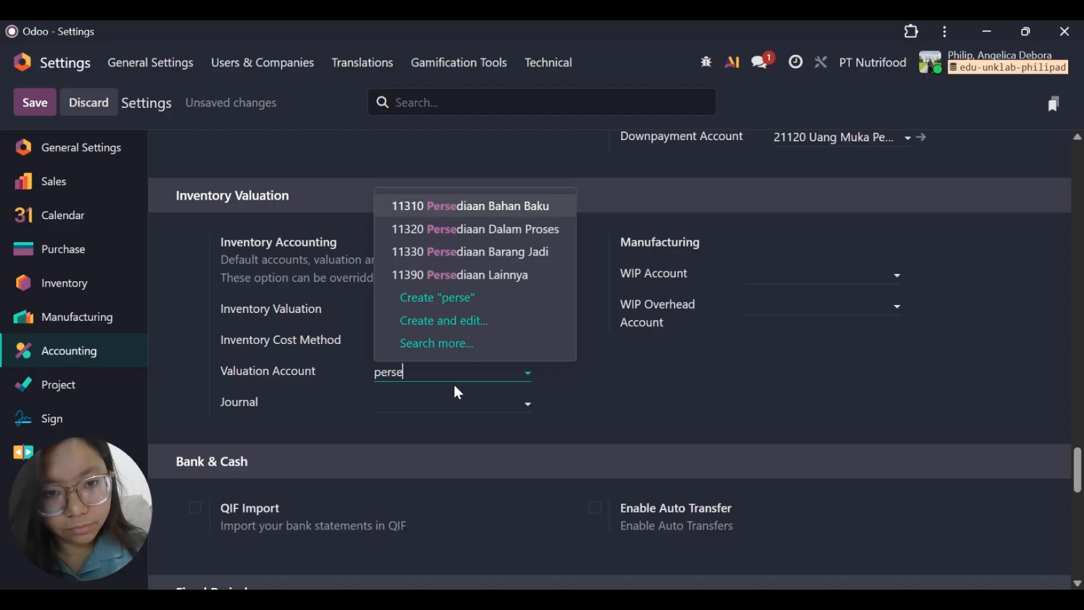
{"action": "left_click", "coordinate": [473, 275]}
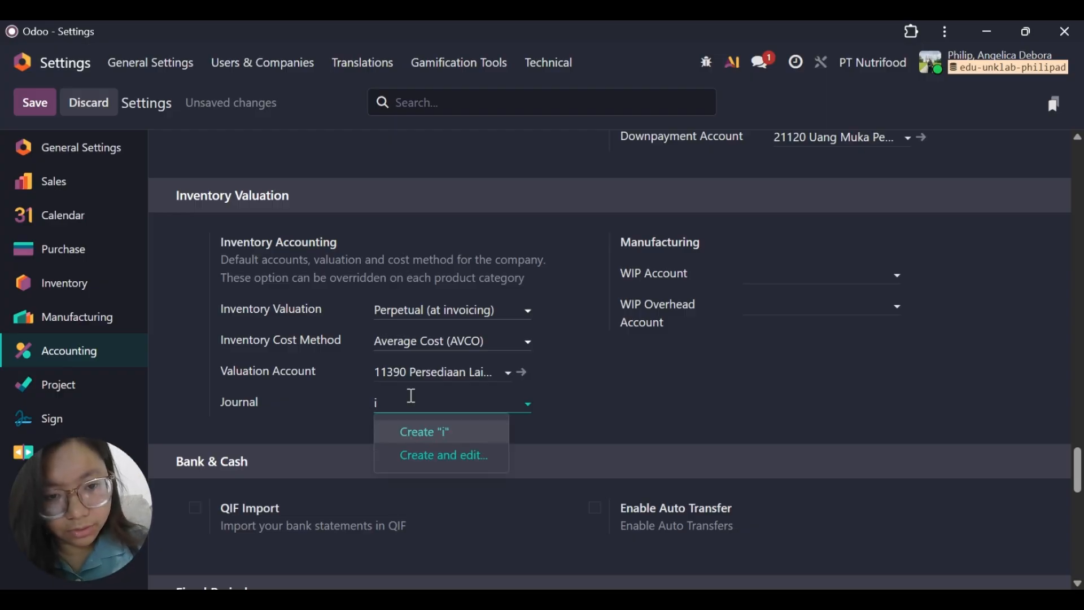
{"action": "type", "text": "nve"}
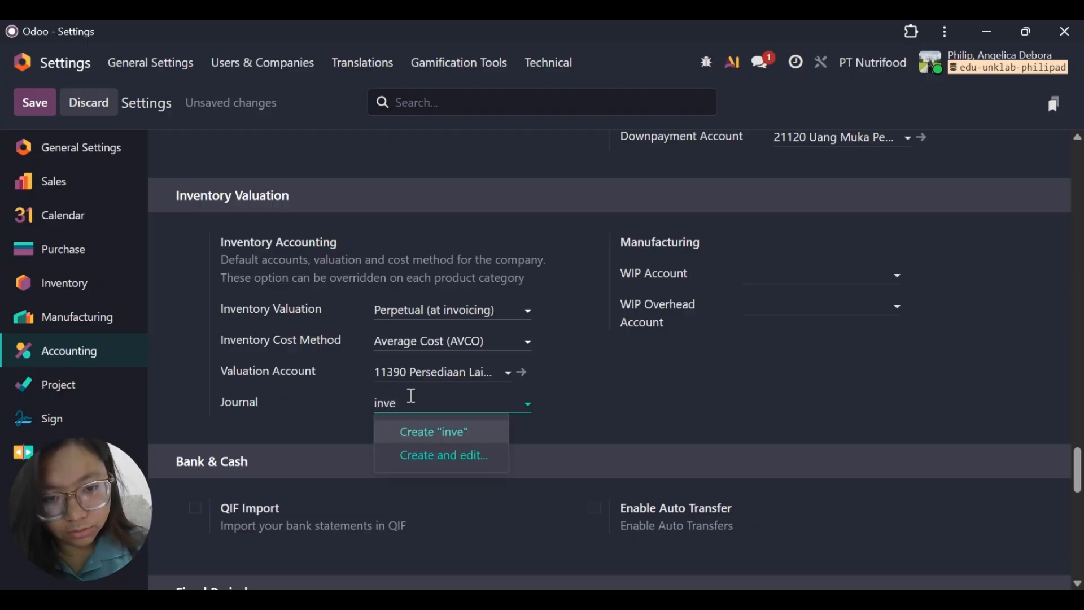
{"action": "type", "text": "tory"}
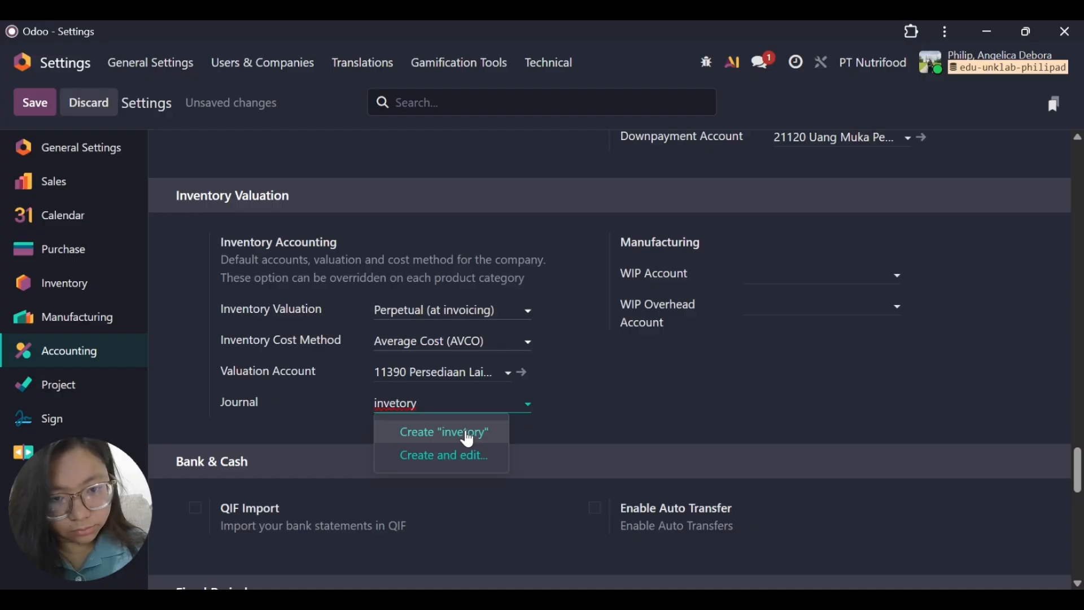
{"action": "left_click", "coordinate": [526, 404]}
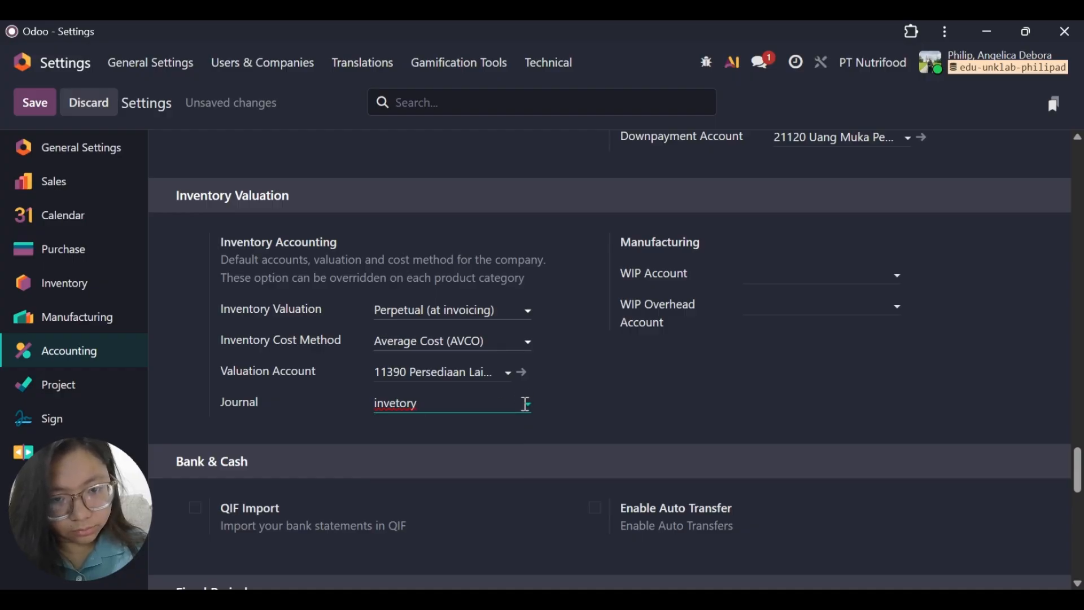
{"action": "key", "text": "BackSpace"}
{"action": "key", "text": "BackSpace"}
{"action": "key", "text": "BackSpace"}
{"action": "key", "text": "BackSpace"}
{"action": "key", "text": "BackSpace"}
{"action": "key", "text": "BackSpace"}
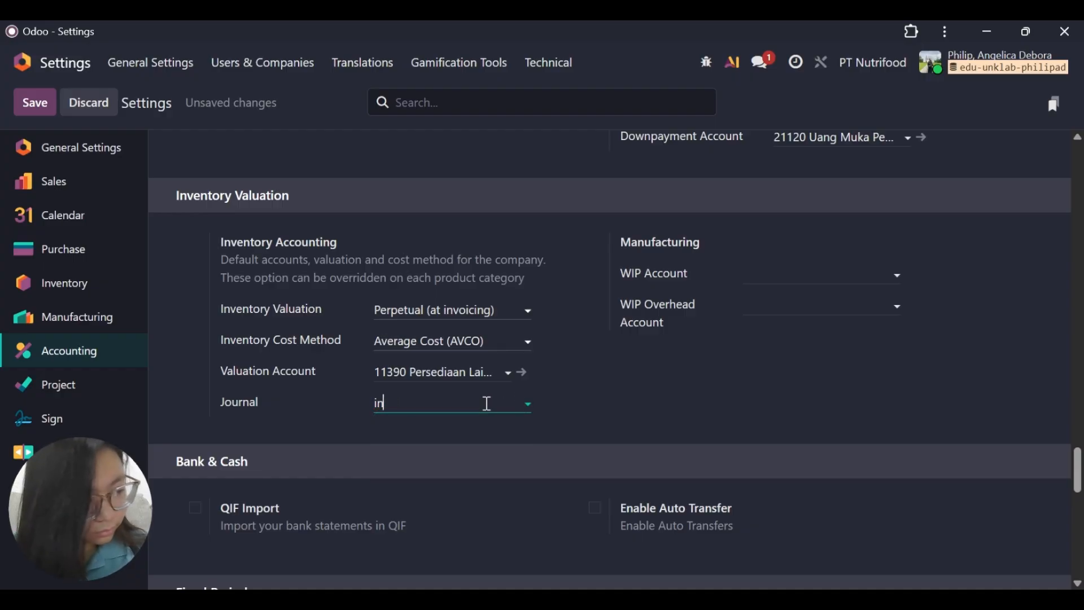
{"action": "key", "text": "BackSpace"}
{"action": "key", "text": "BackSpace"}
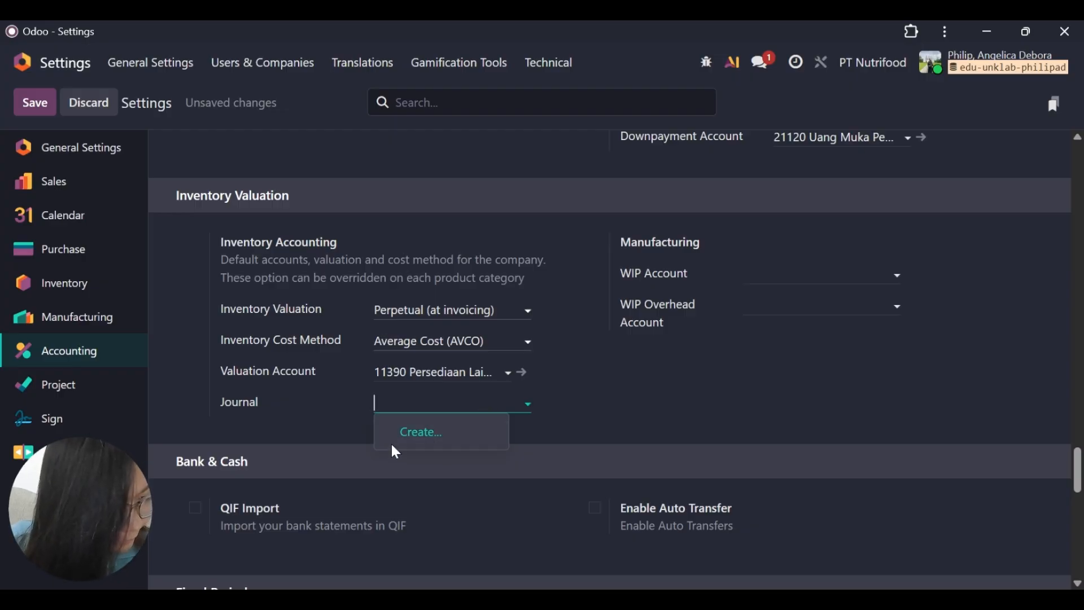
{"action": "left_click", "coordinate": [398, 405]}
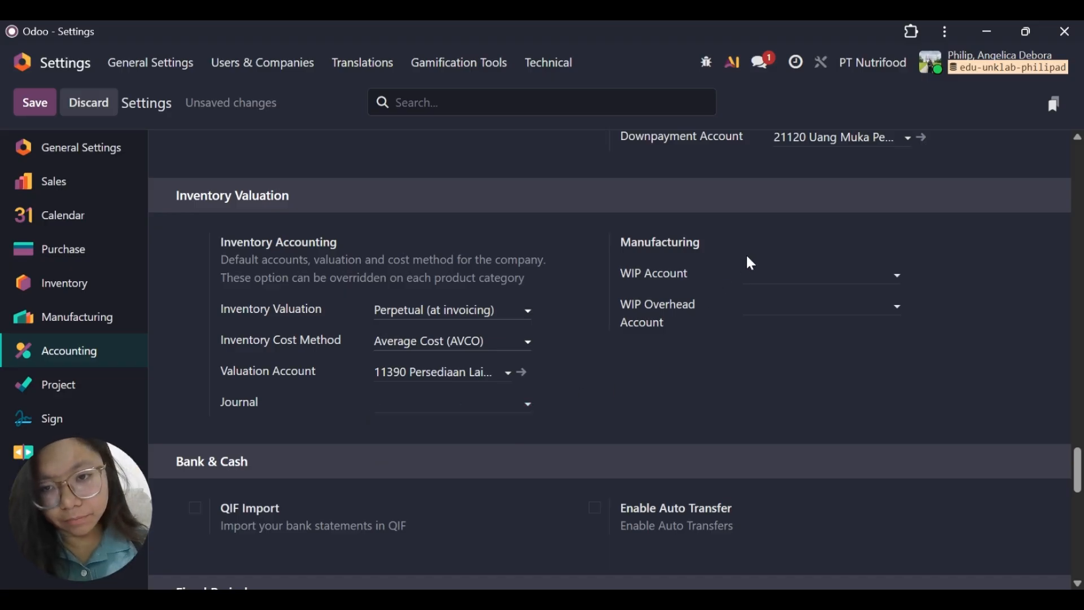
Assign account 11340 Pekerjaan Dalam Proses as the manufacturing WIP account.
{"action": "left_click", "coordinate": [790, 273]}
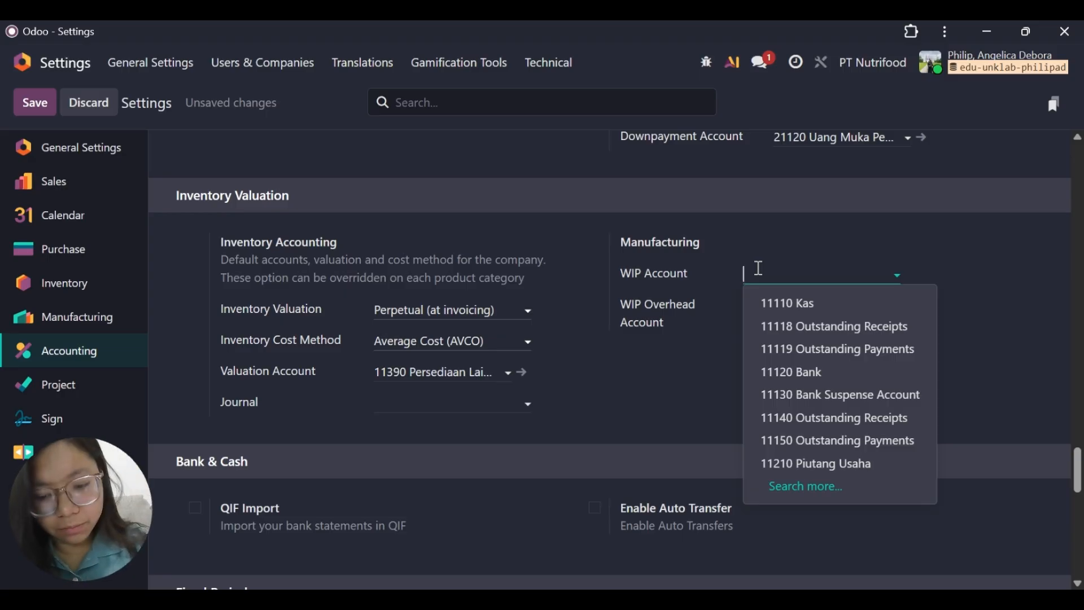
{"action": "type", "text": "pekerj"}
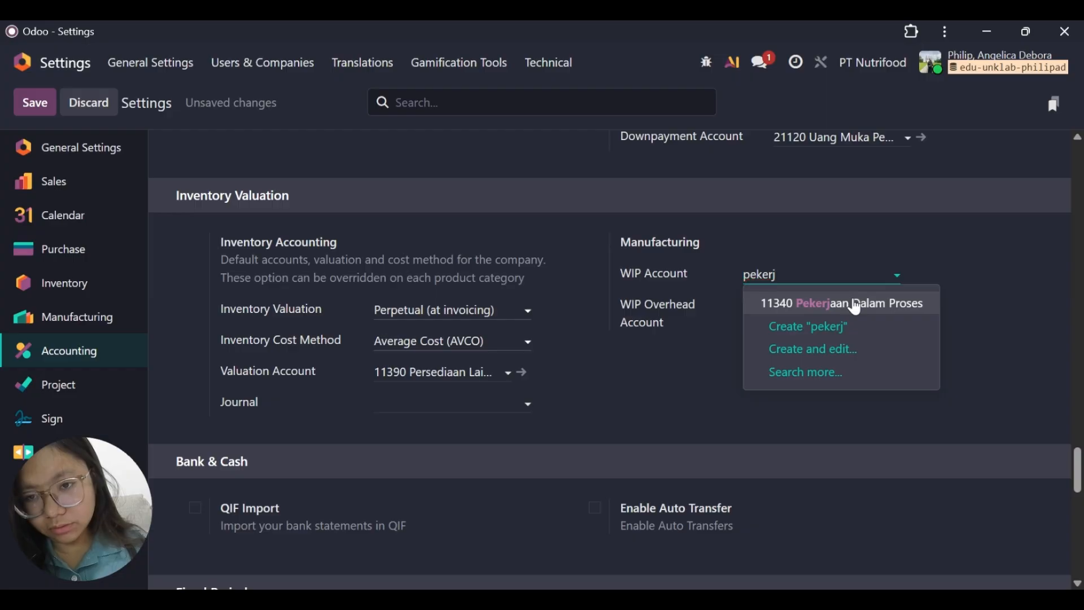
{"action": "left_click", "coordinate": [856, 306]}
Assign account 53110 Kos Overhead Pabrik as the WIP overhead account and save the settings.
{"action": "left_click", "coordinate": [828, 310]}
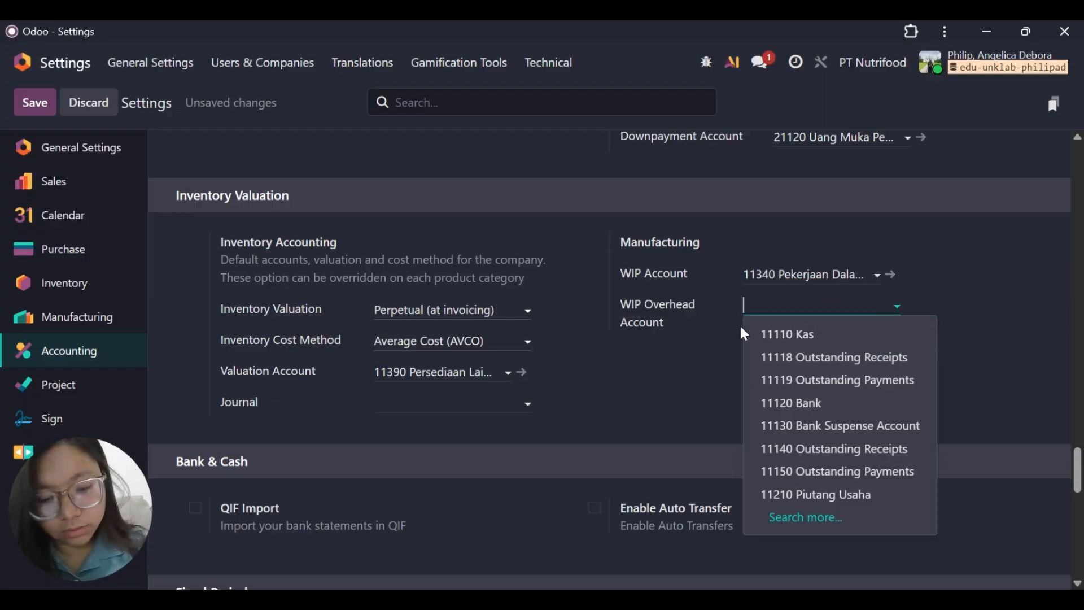
{"action": "type", "text": "kos"}
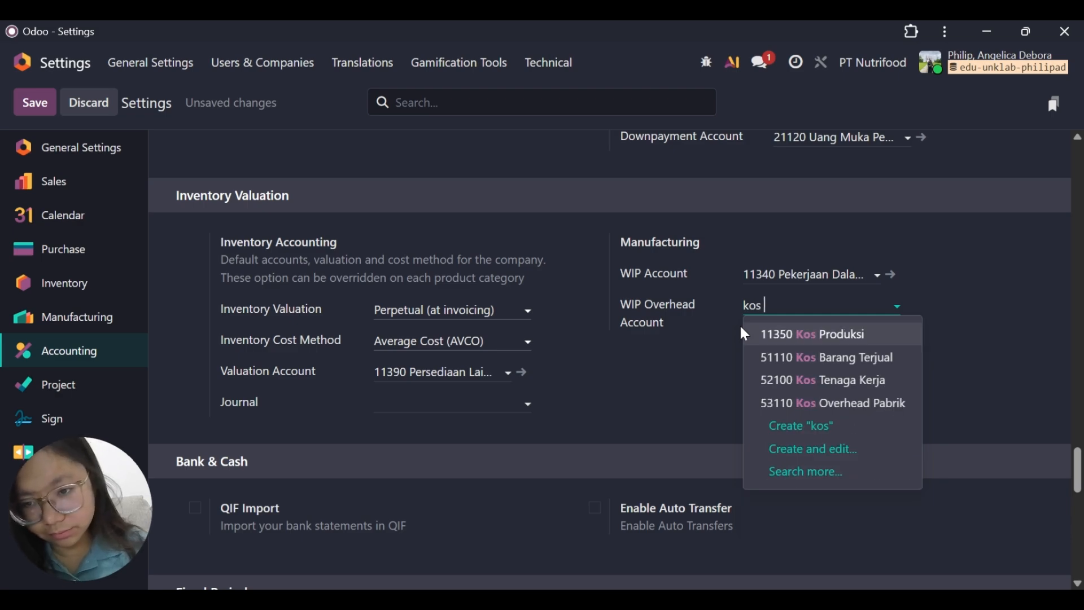
{"action": "left_click", "coordinate": [851, 404]}
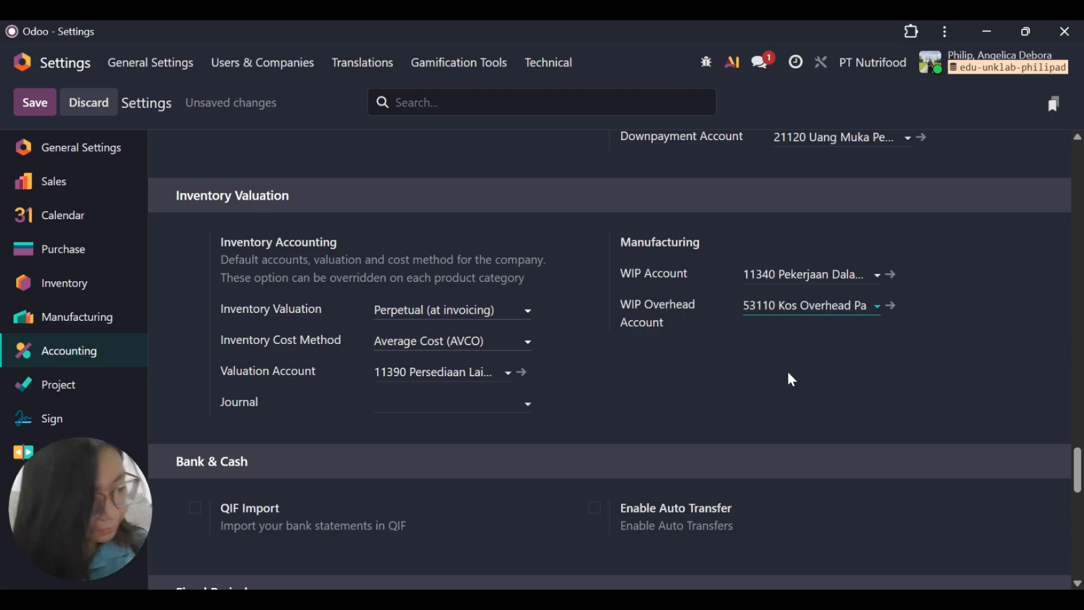
{"action": "left_click", "coordinate": [35, 110]}
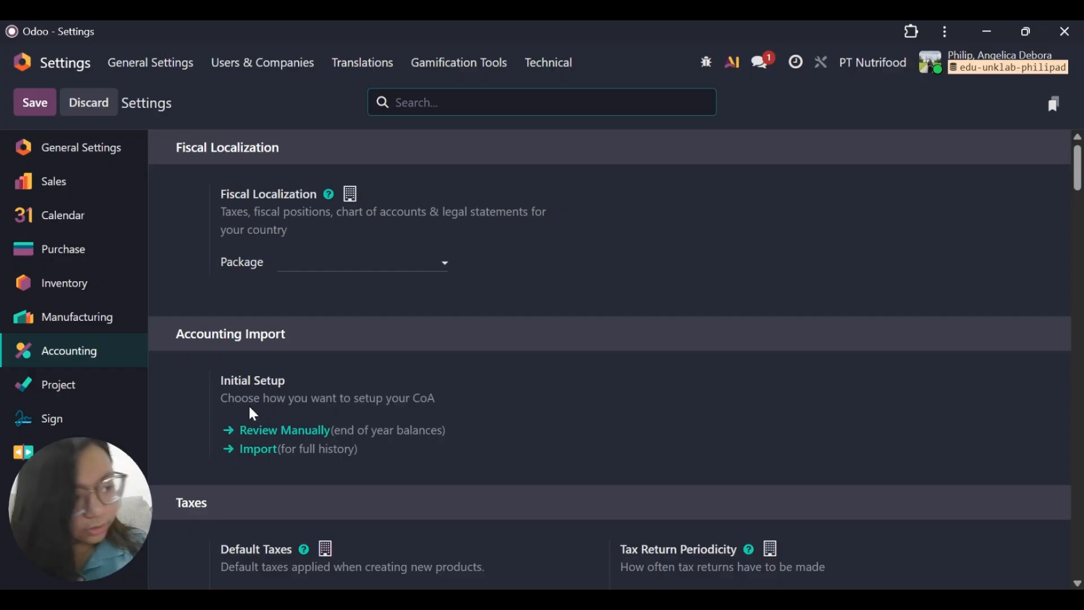
Set the invoice line discount account for customer invoices to 43110 Diskon Penjualan and save the settings.
{"action": "scroll", "coordinate": [303, 443], "scroll_direction": "down", "scroll_amount": 15}
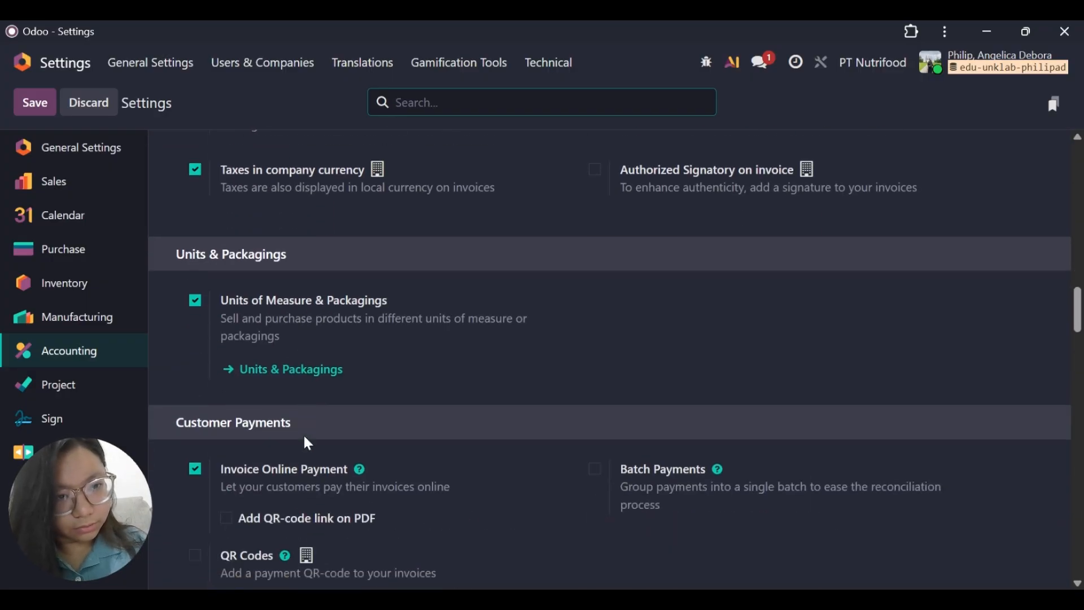
{"action": "scroll", "coordinate": [306, 439], "scroll_direction": "down", "scroll_amount": 20}
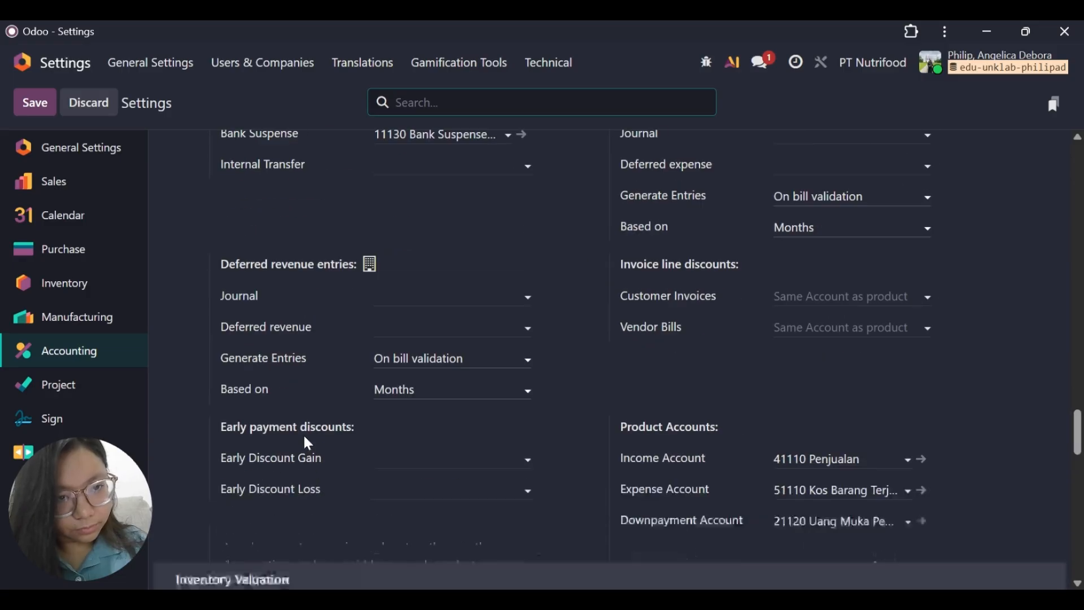
{"action": "scroll", "coordinate": [303, 433], "scroll_direction": "up", "scroll_amount": 1}
{"action": "scroll", "coordinate": [467, 331], "scroll_direction": "up", "scroll_amount": 2}
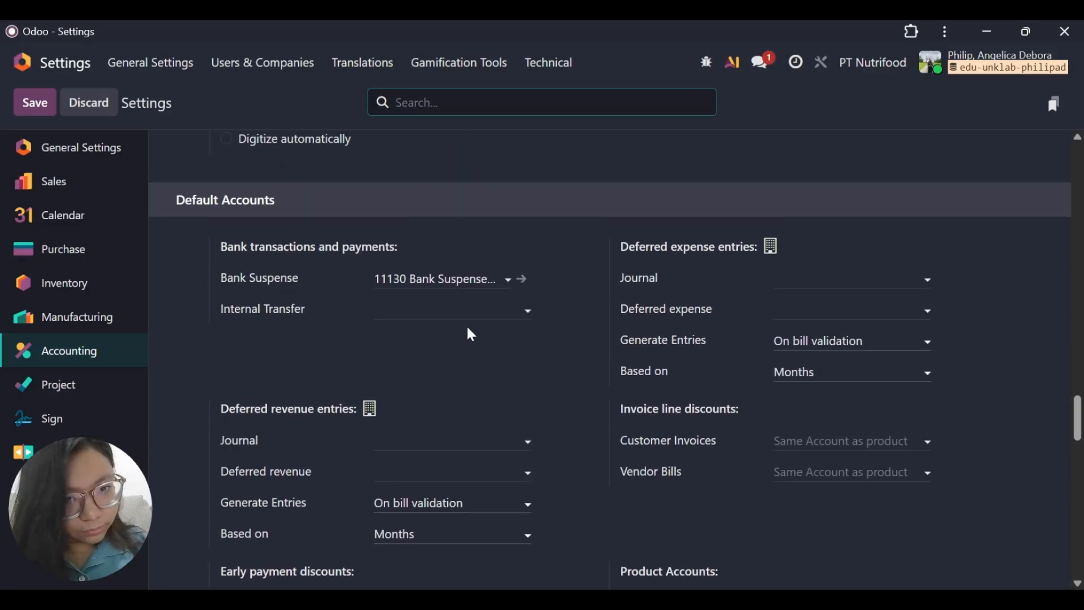
{"action": "scroll", "coordinate": [467, 331], "scroll_direction": "down", "scroll_amount": 4}
{"action": "scroll", "coordinate": [824, 275], "scroll_direction": "up", "scroll_amount": 2}
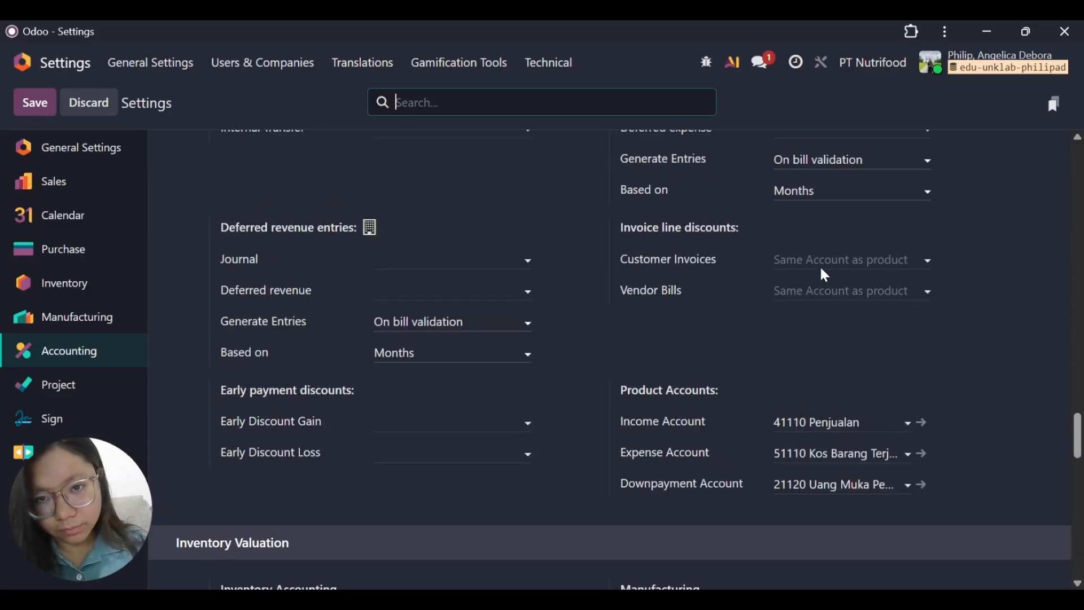
{"action": "scroll", "coordinate": [766, 305], "scroll_direction": "down", "scroll_amount": 2}
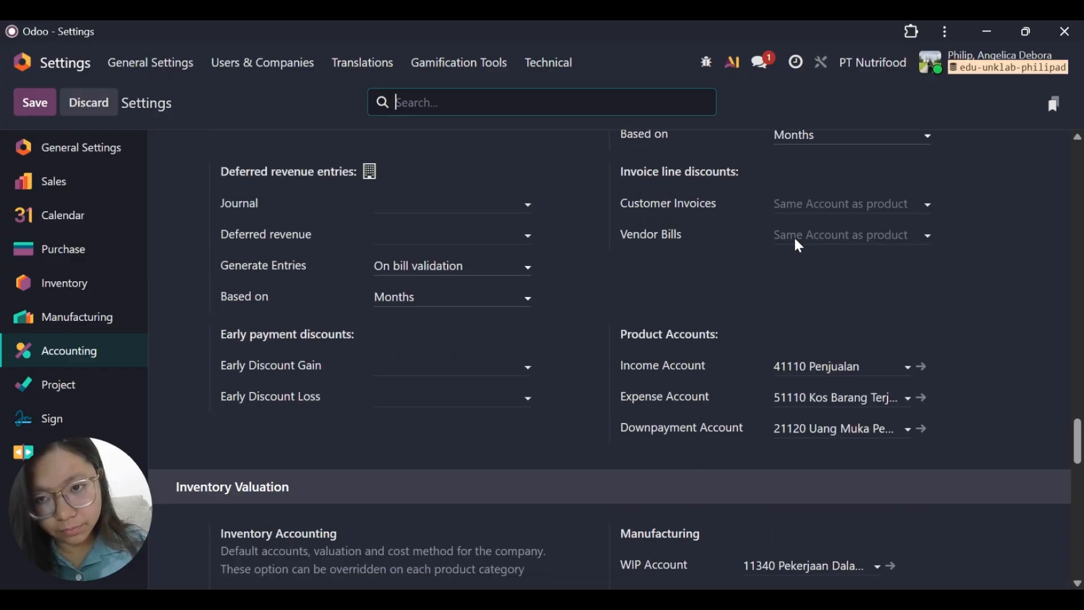
{"action": "left_click", "coordinate": [828, 203]}
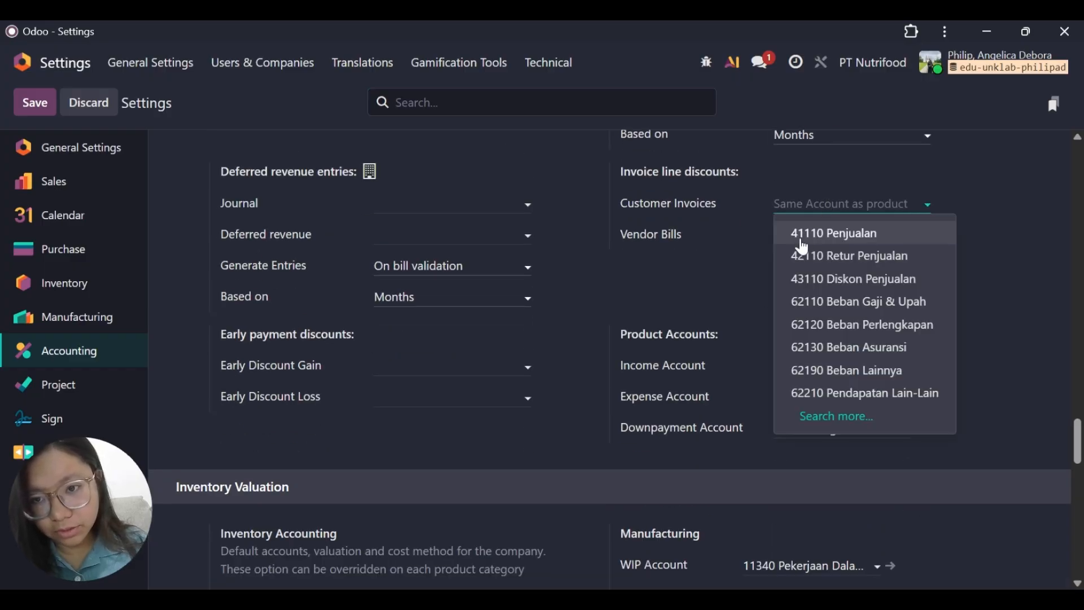
{"action": "left_click", "coordinate": [873, 279]}
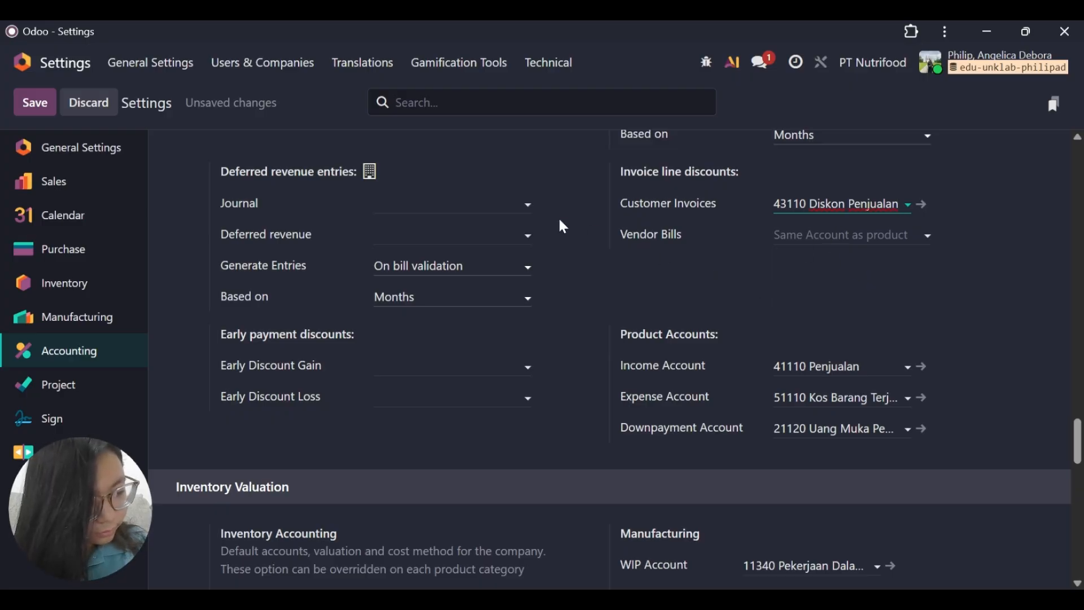
{"action": "left_click", "coordinate": [34, 109]}
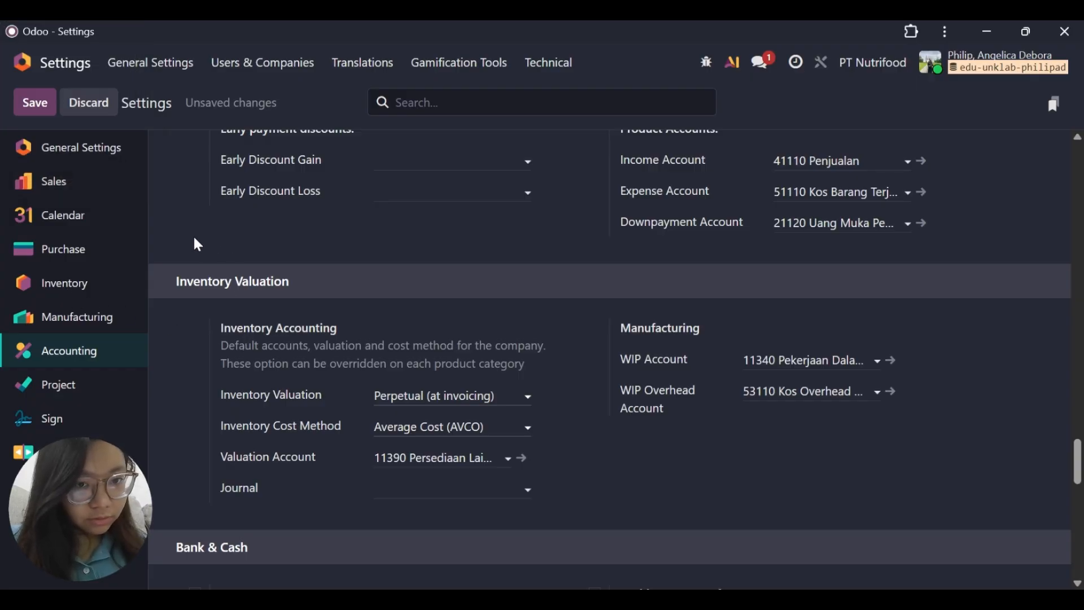
Leave the settings and open the list of journals in the Accounting app.
{"action": "left_click", "coordinate": [35, 73]}
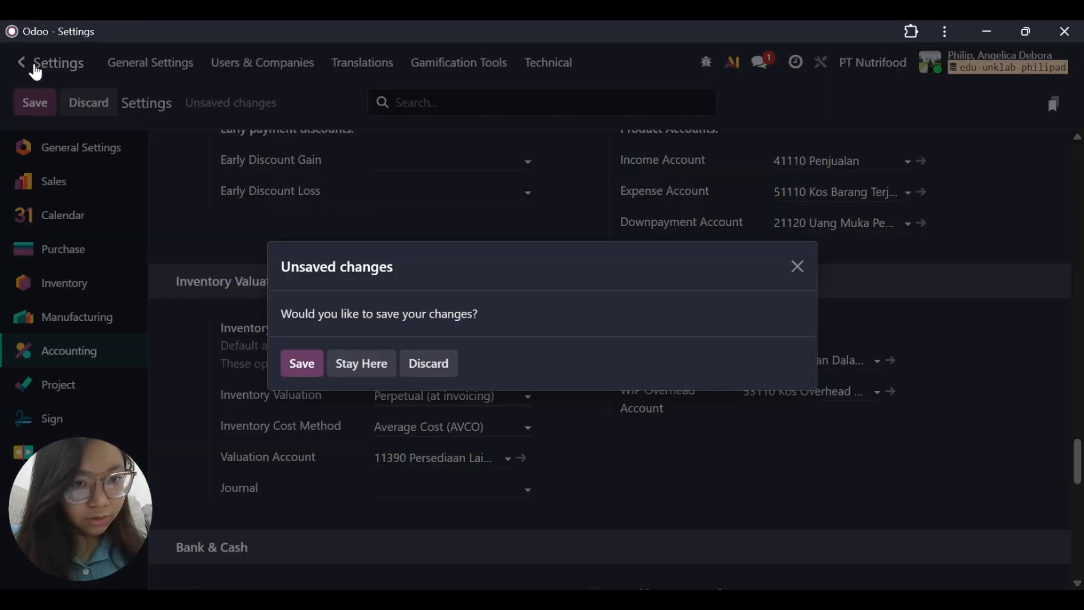
{"action": "left_click", "coordinate": [798, 267]}
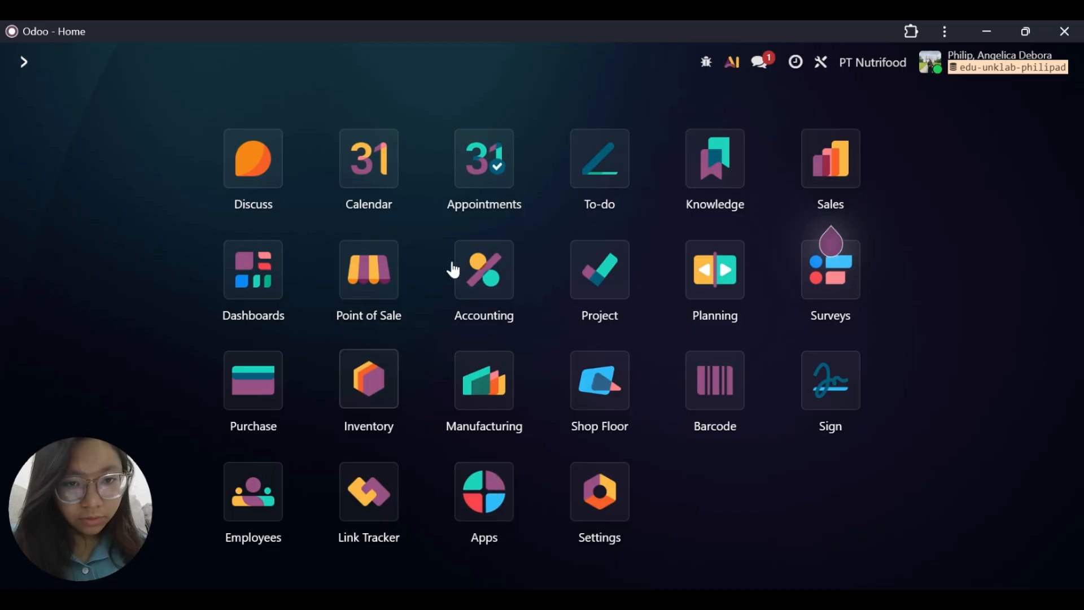
{"action": "left_click", "coordinate": [494, 279]}
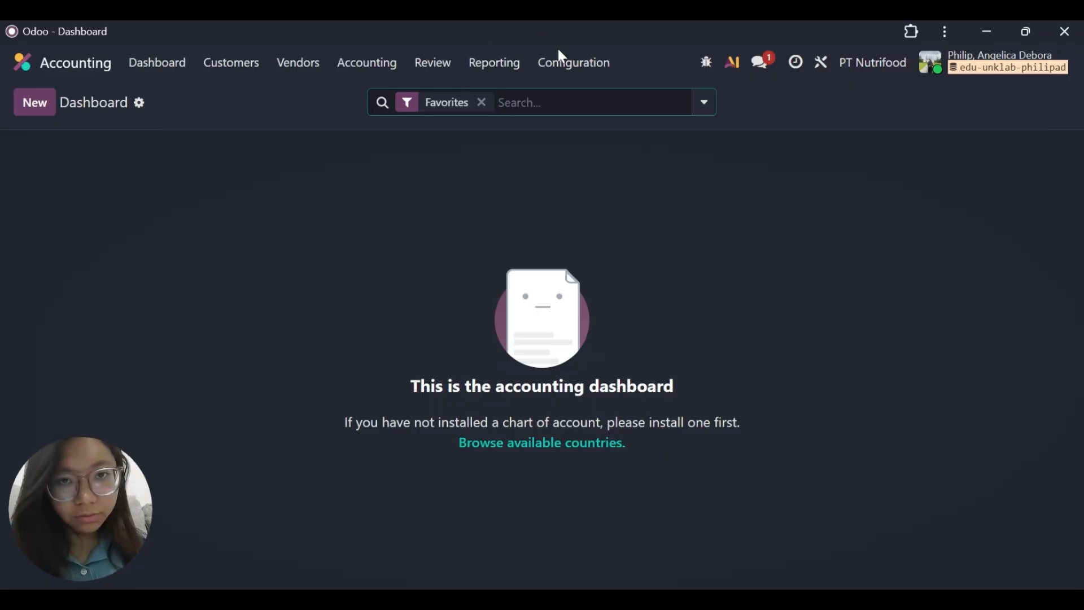
{"action": "left_click", "coordinate": [563, 63]}
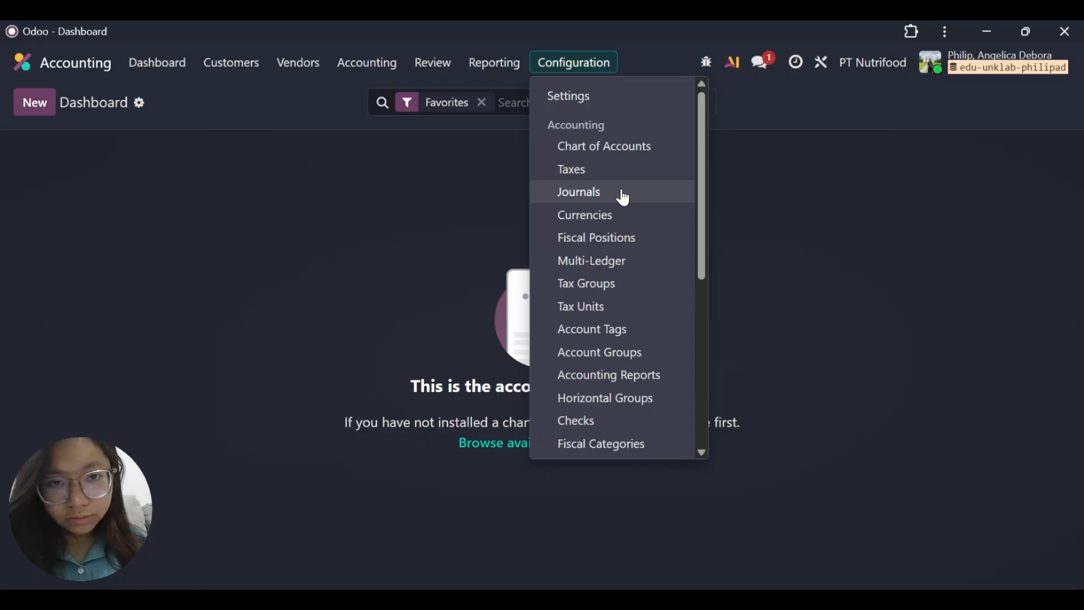
{"action": "left_click", "coordinate": [625, 198]}
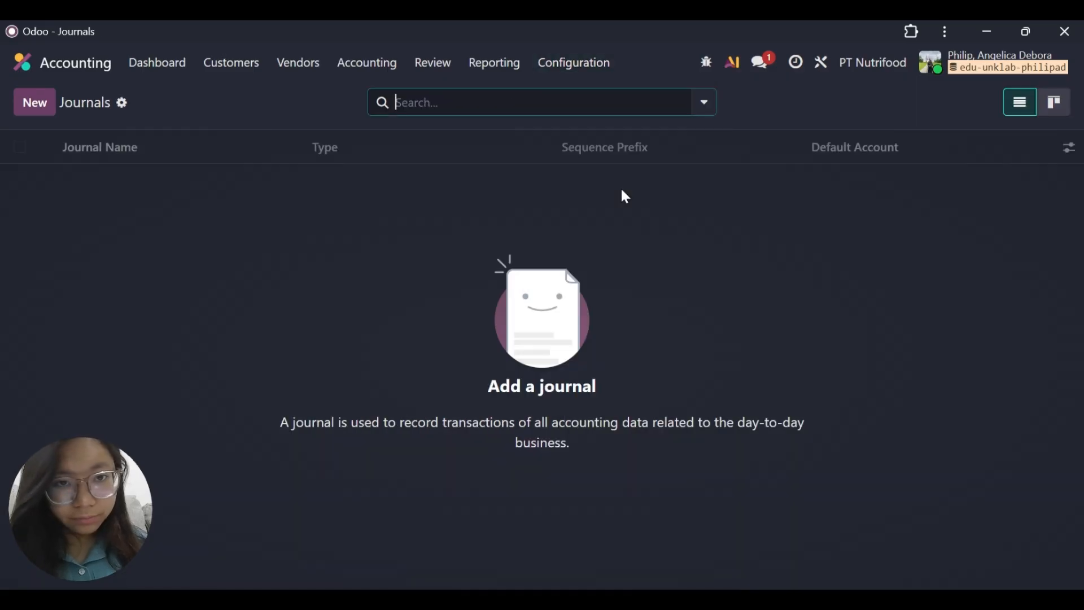
Create a new journal and name it Customer Invoices.
{"action": "left_click", "coordinate": [35, 103]}
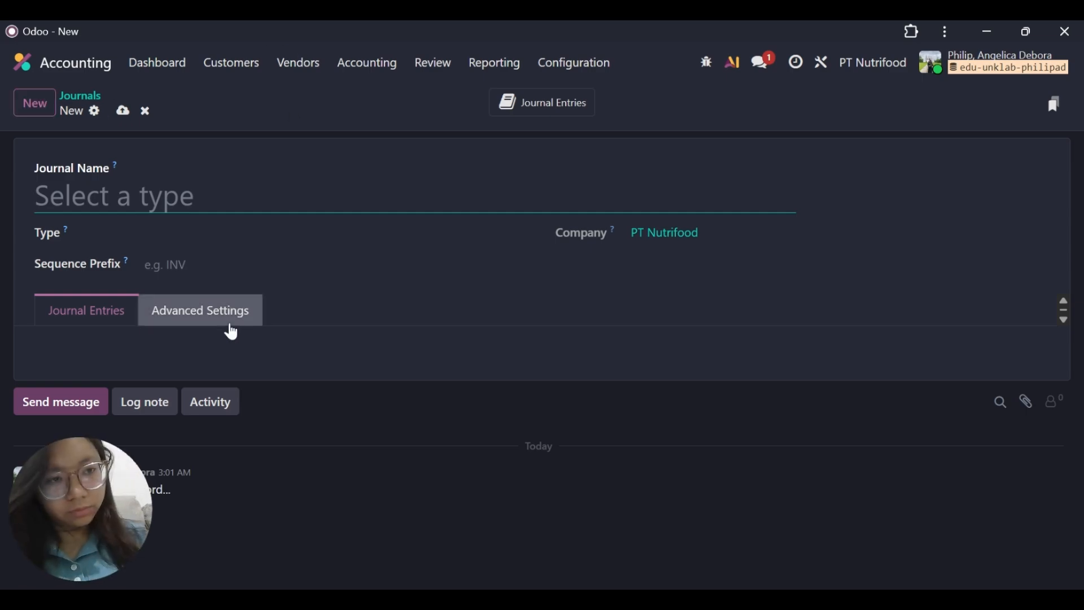
{"action": "type", "text": "C"}
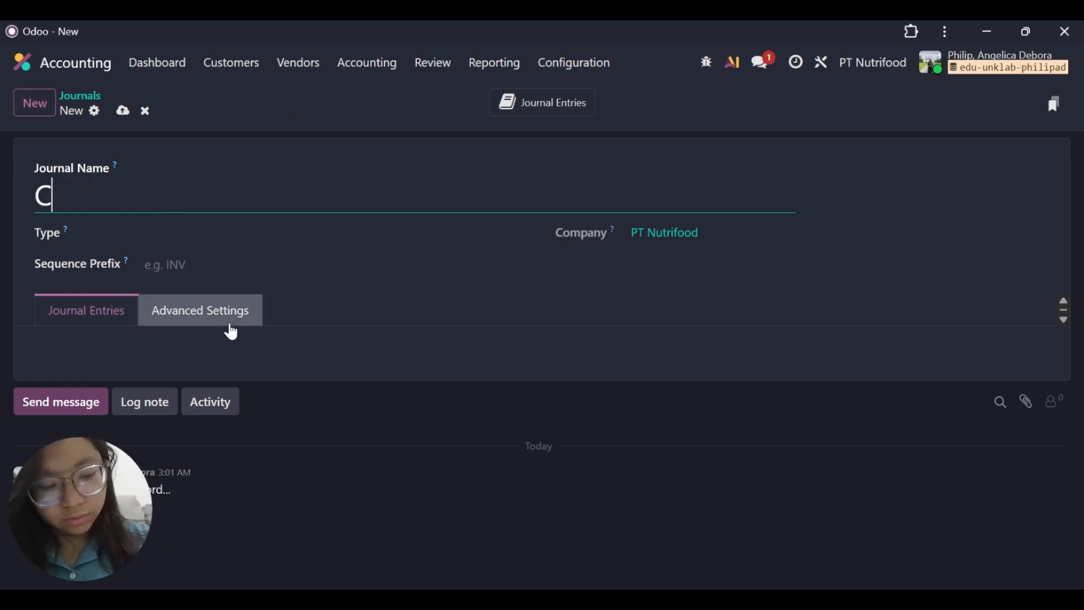
{"action": "type", "text": "ustomer "}
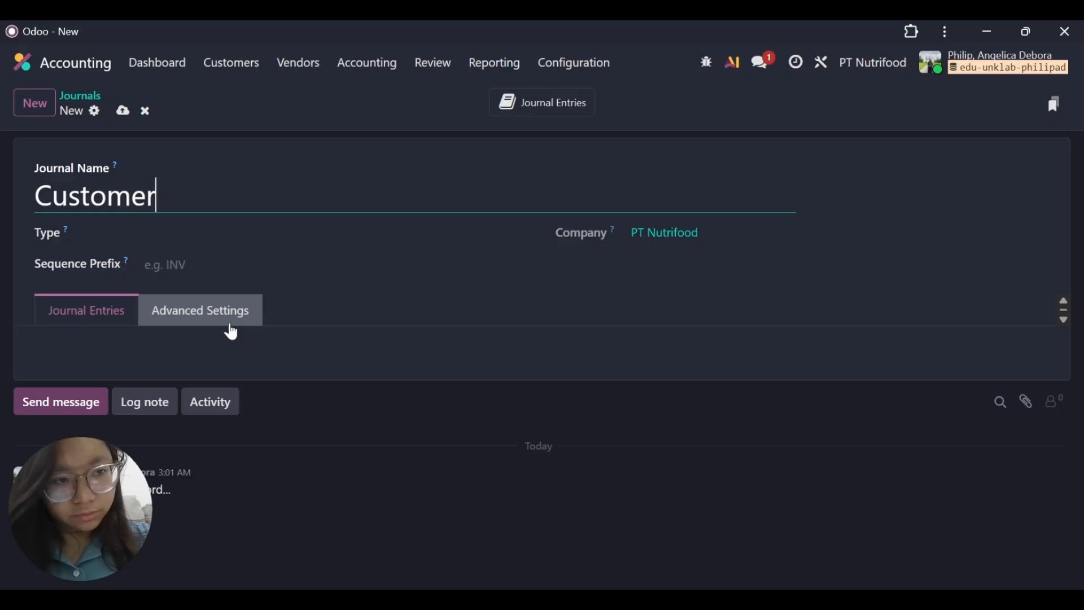
{"action": "type", "text": "Ino"}
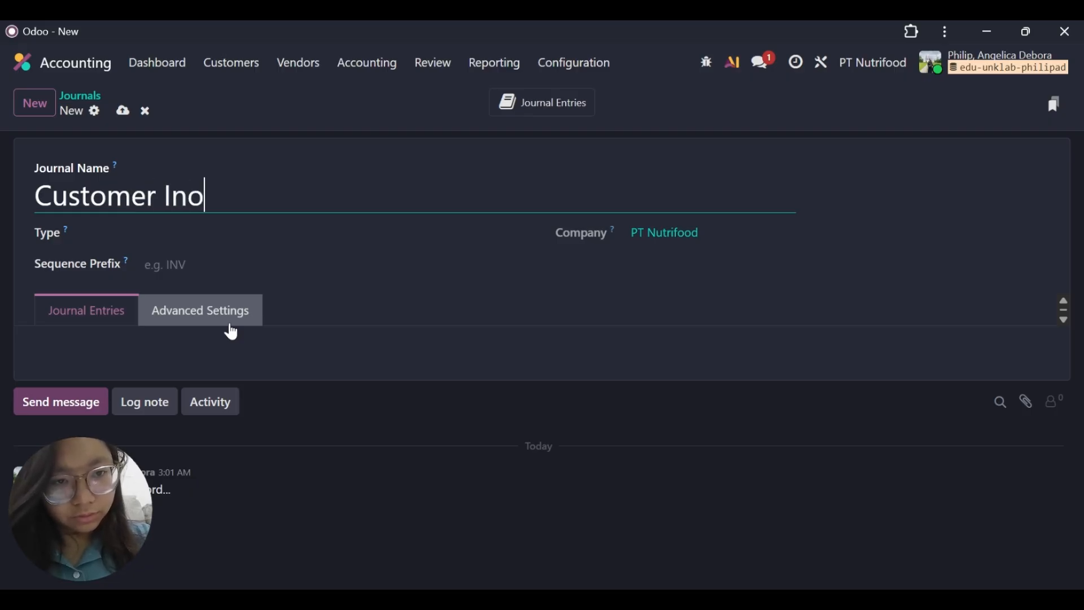
{"action": "key", "text": "BackSpace"}
{"action": "type", "text": "voice"}
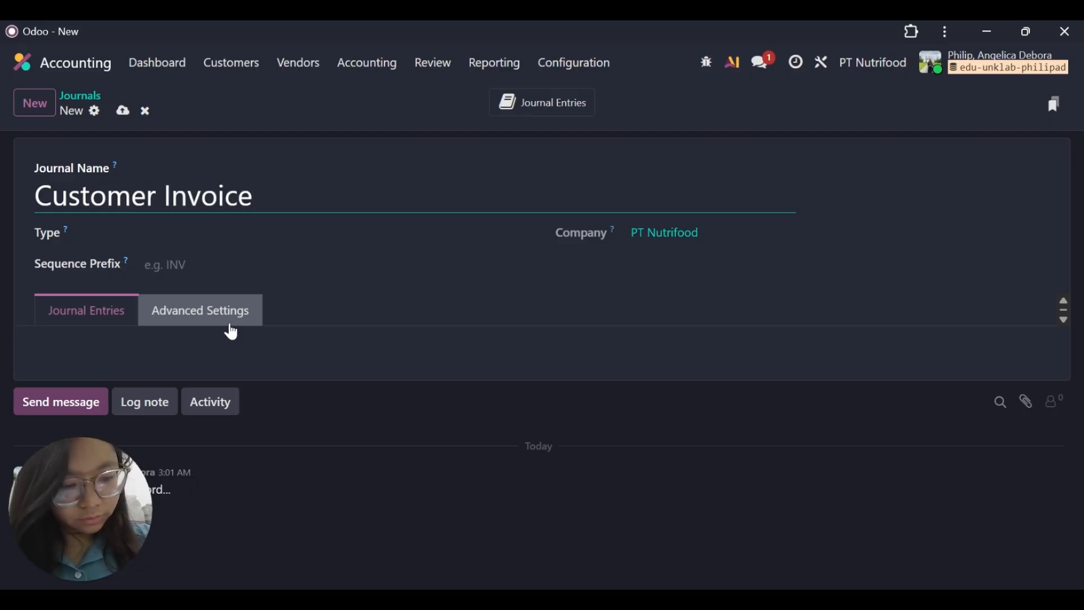
{"action": "type", "text": "s"}
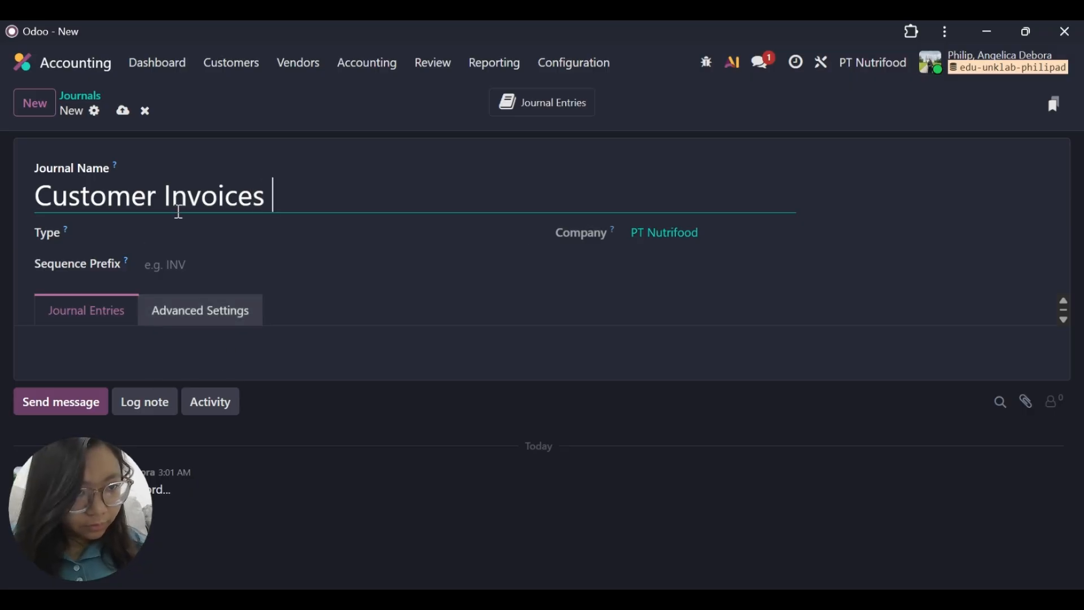
Set the Customer Invoices journal's type to Sales and its sequence prefix to INV.
{"action": "left_click", "coordinate": [180, 237]}
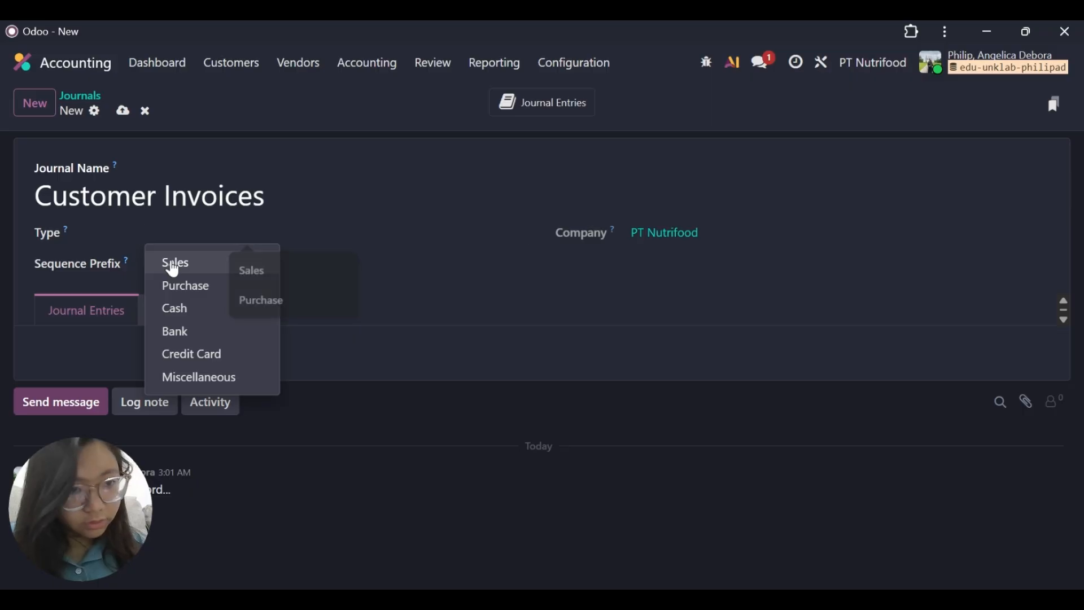
{"action": "left_click", "coordinate": [176, 261]}
{"action": "left_click", "coordinate": [198, 269]}
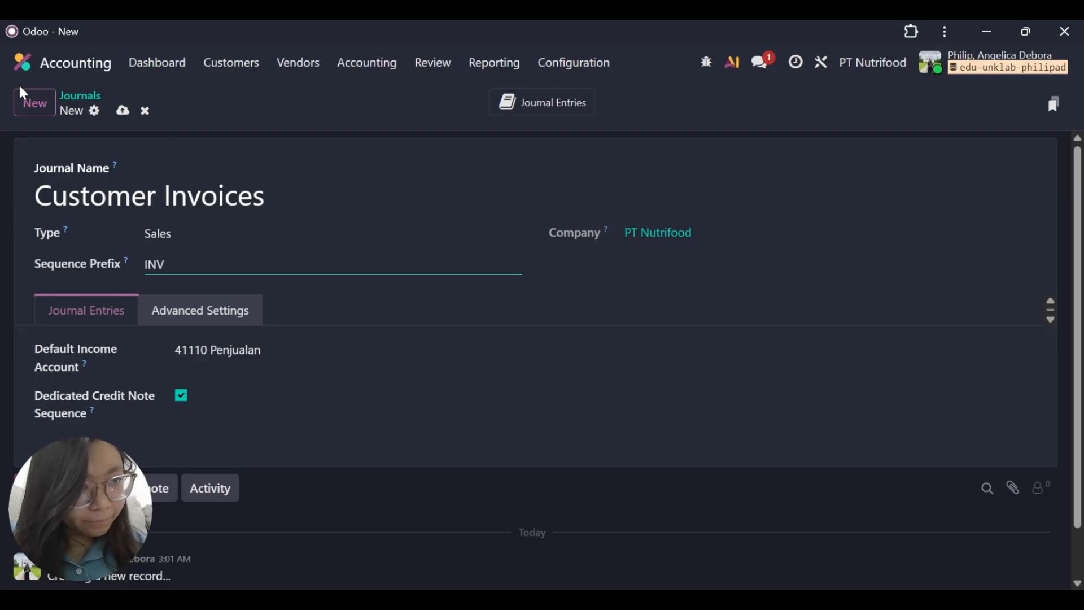
Save the Customer Invoices journal by starting another new journal, and name the new one Vendor Bills.
{"action": "left_click", "coordinate": [33, 102]}
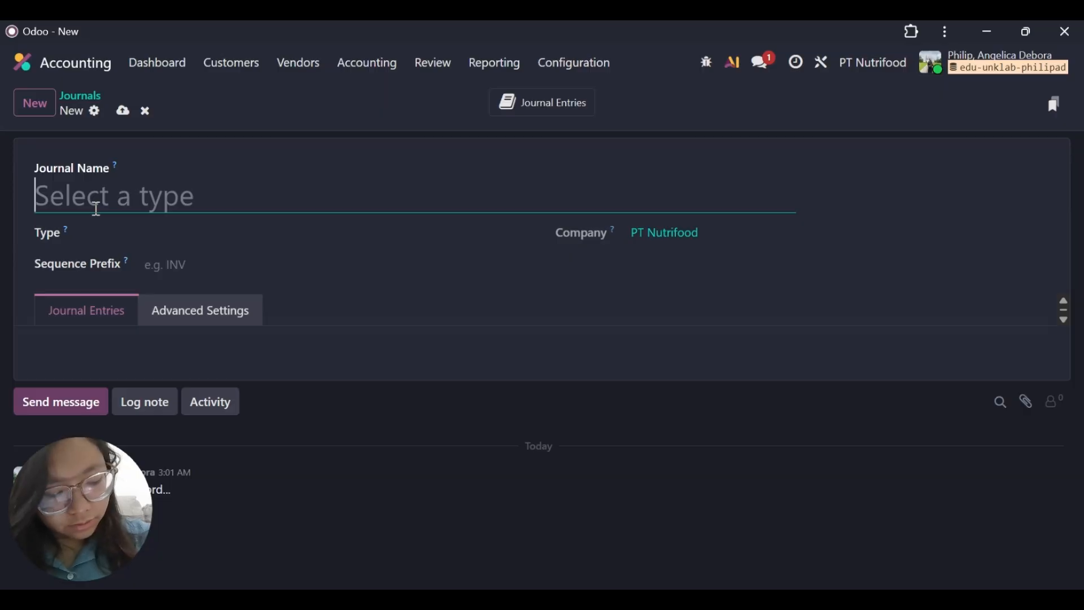
{"action": "type", "text": "Ve"}
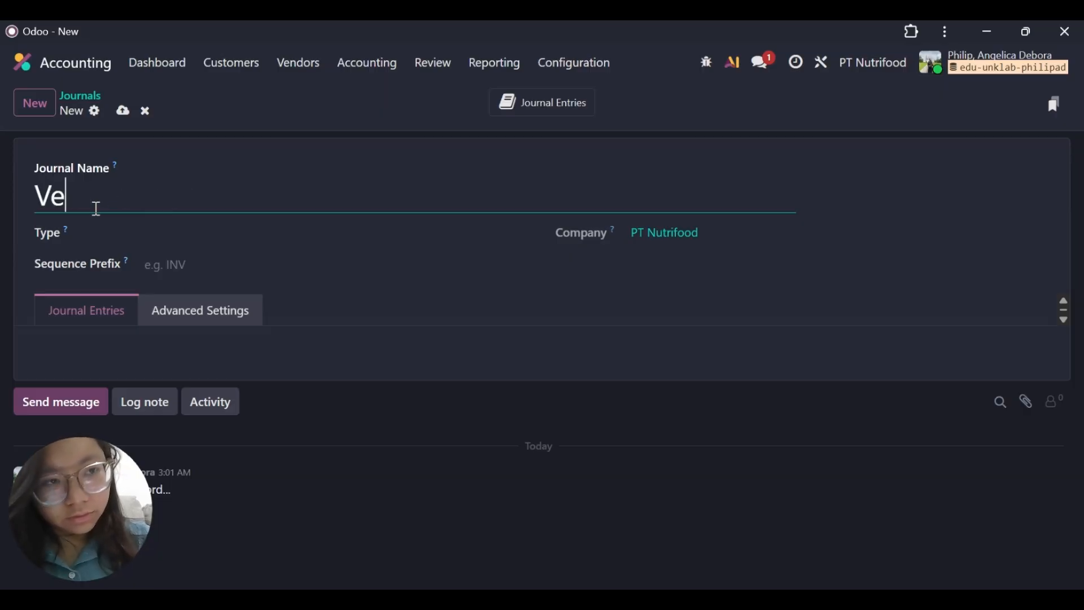
{"action": "type", "text": "ndor B"}
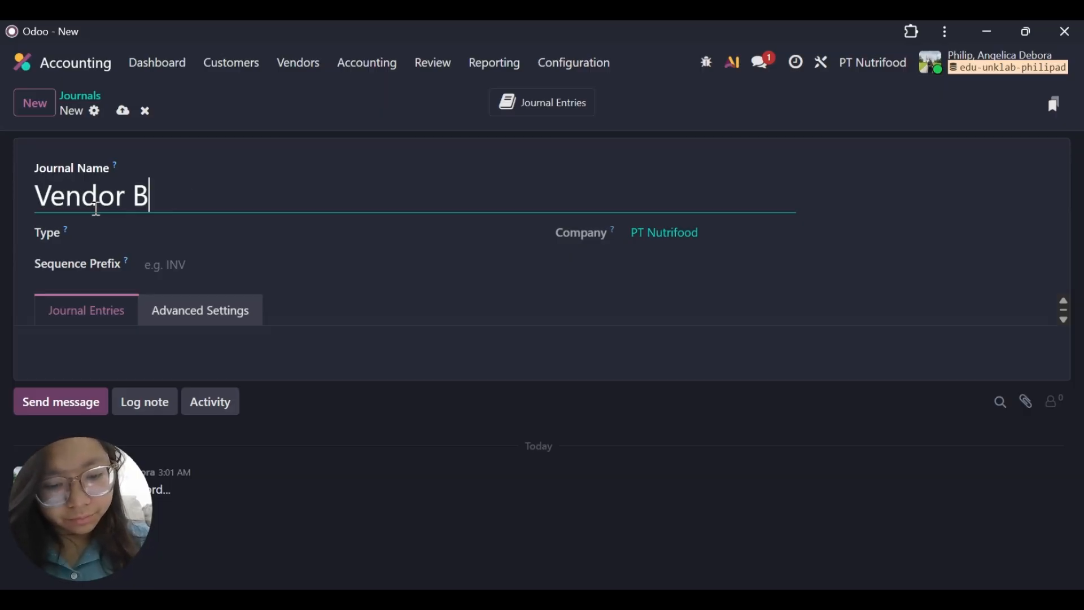
{"action": "type", "text": "ills"}
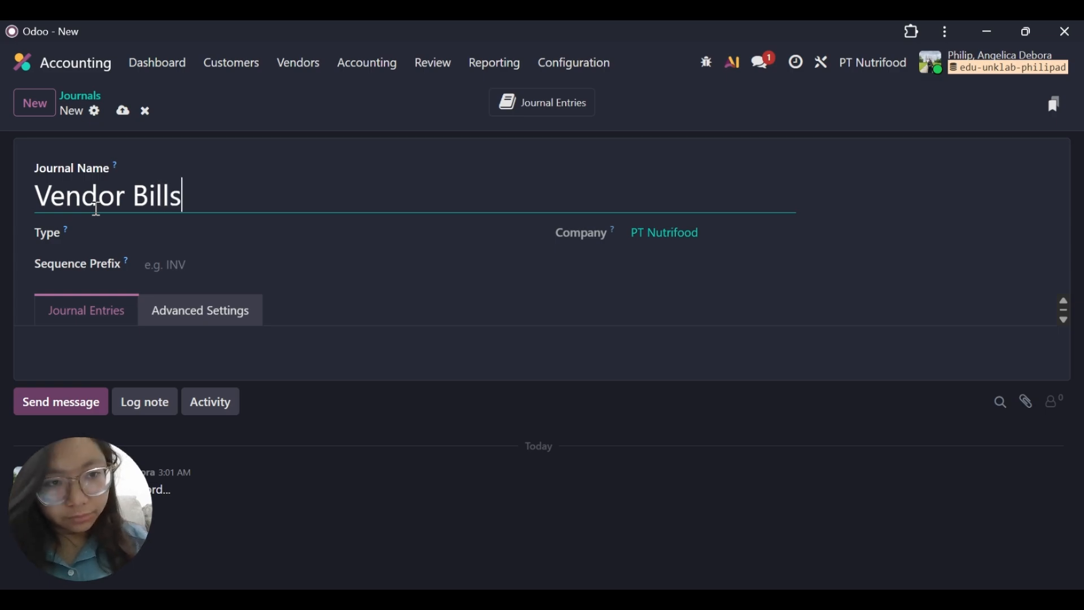
{"action": "left_click", "coordinate": [214, 216]}
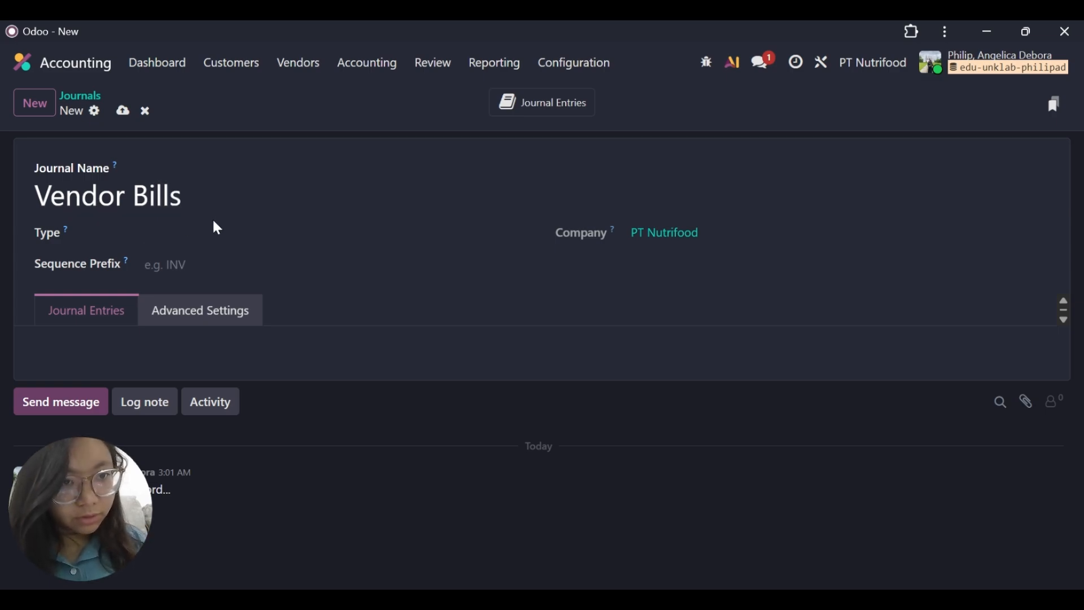
Try to set the Vendor Bills journal's type to Purchase from the suggested entries and begin a BIL sequence prefix.
{"action": "left_click", "coordinate": [214, 227]}
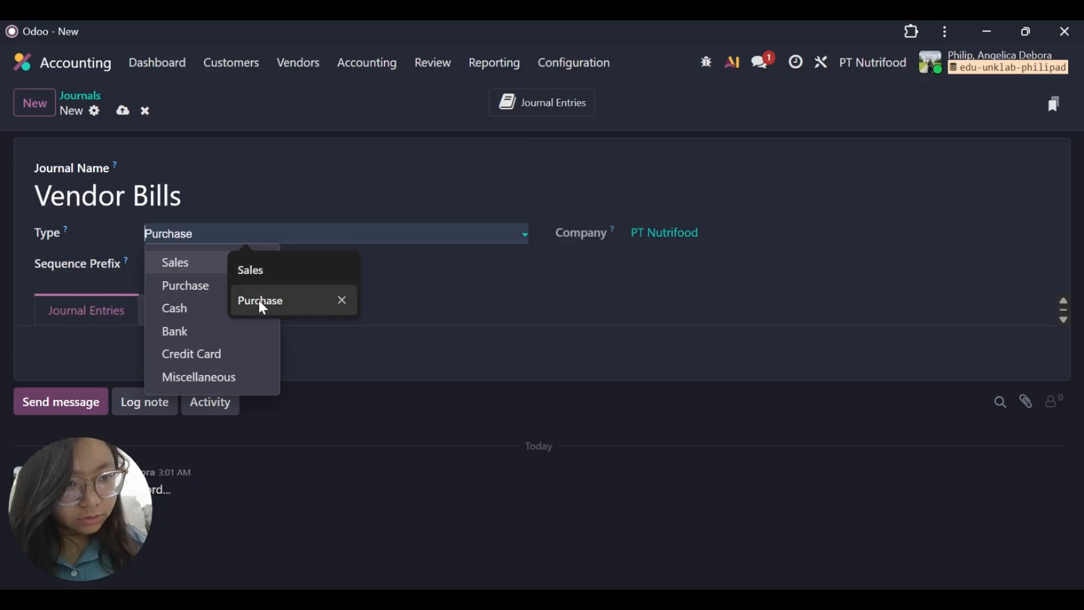
{"action": "left_click", "coordinate": [261, 301]}
{"action": "left_click", "coordinate": [308, 261]}
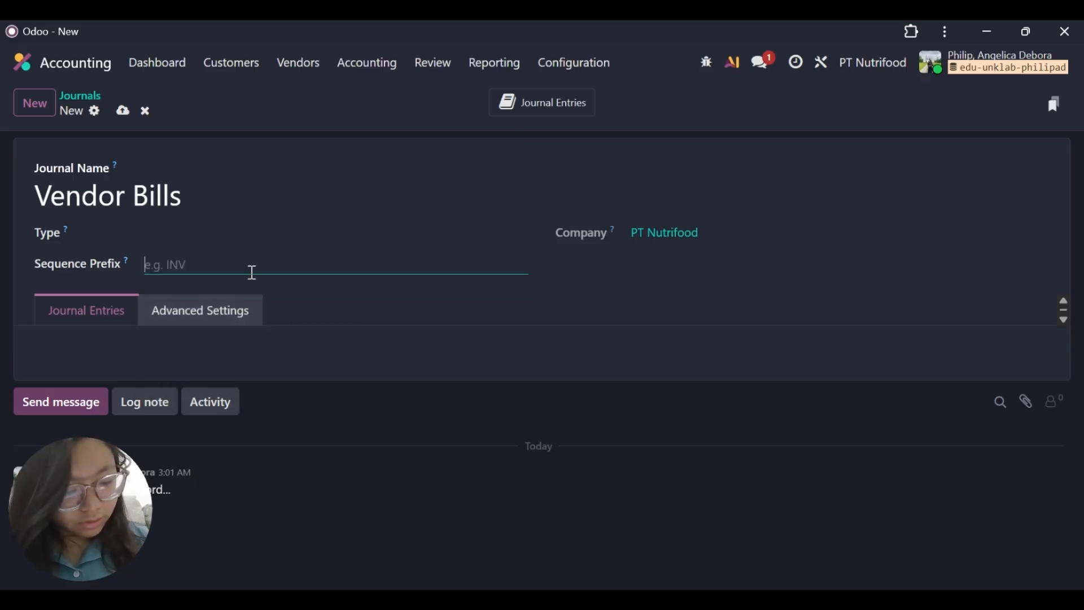
{"action": "type", "text": "BIL"}
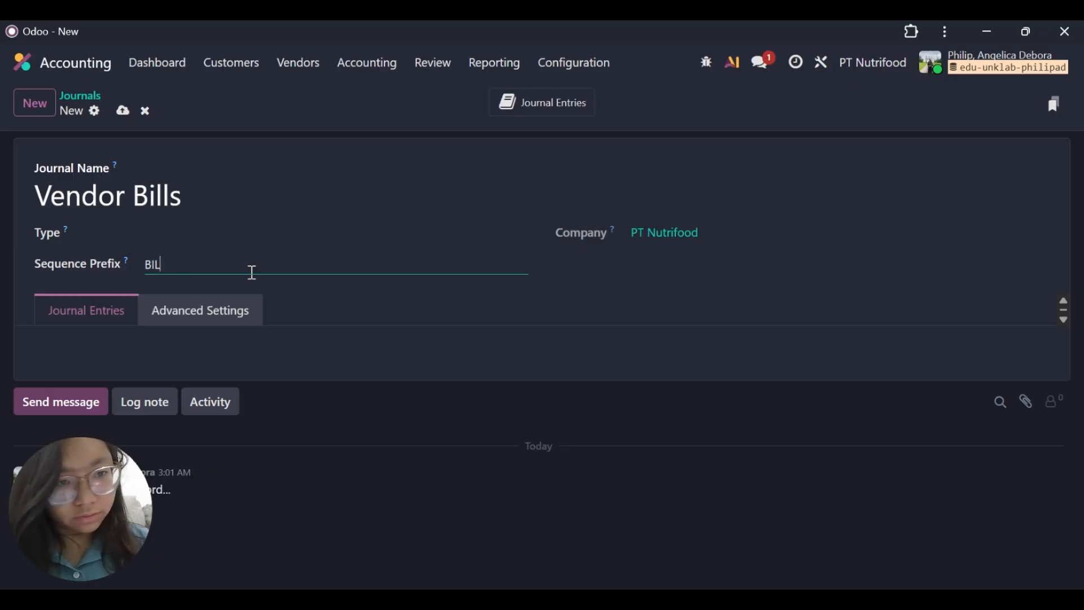
{"action": "key", "text": "BackSpace"}
{"action": "key", "text": "BackSpace"}
{"action": "key", "text": "BackSpace"}
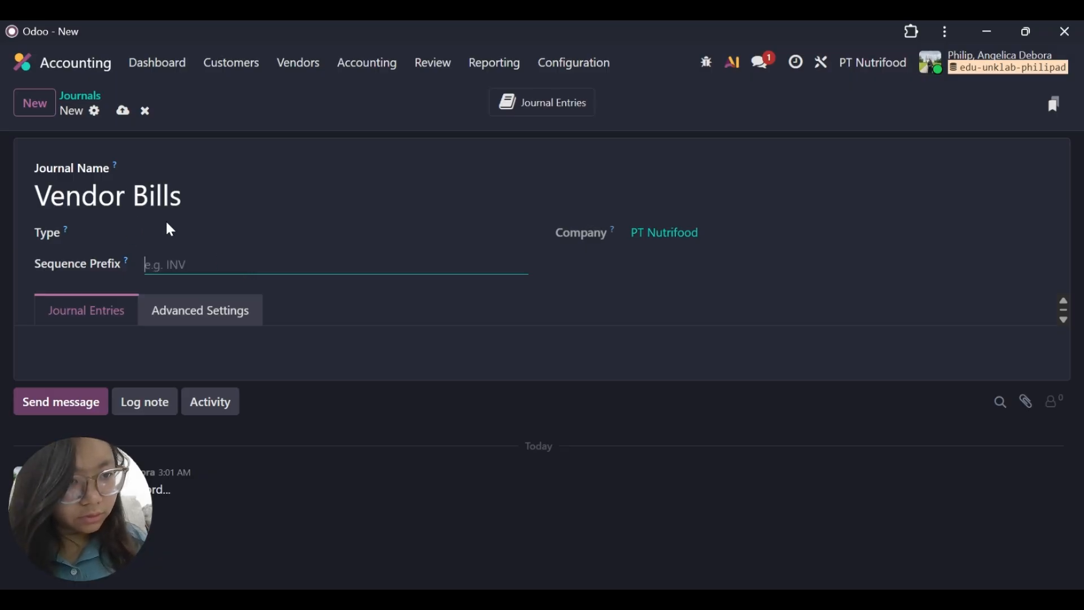
{"action": "left_click", "coordinate": [167, 227]}
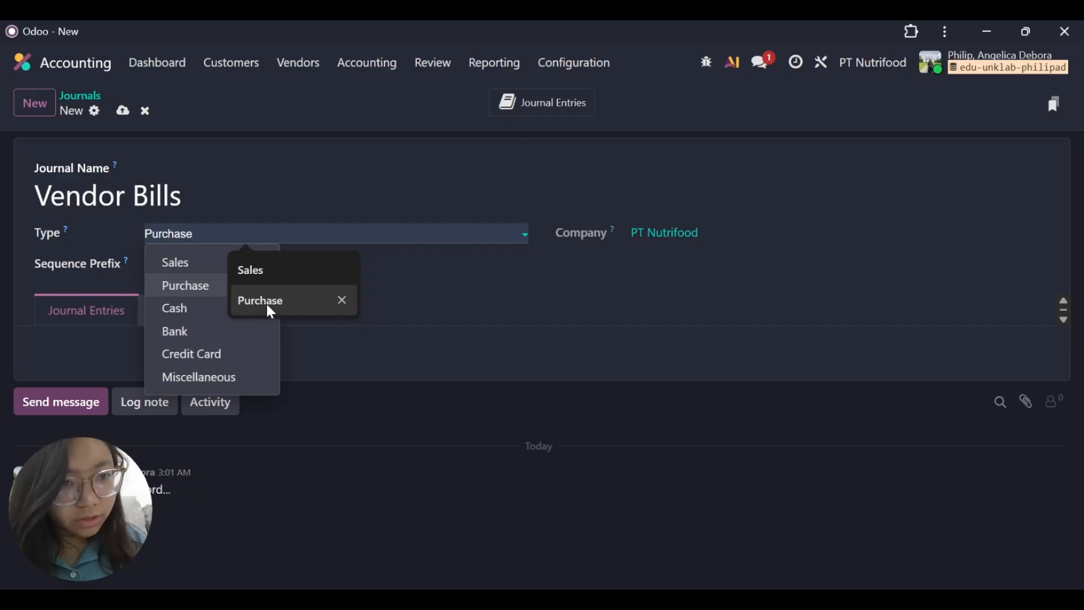
{"action": "left_click", "coordinate": [279, 287]}
{"action": "left_click", "coordinate": [309, 258]}
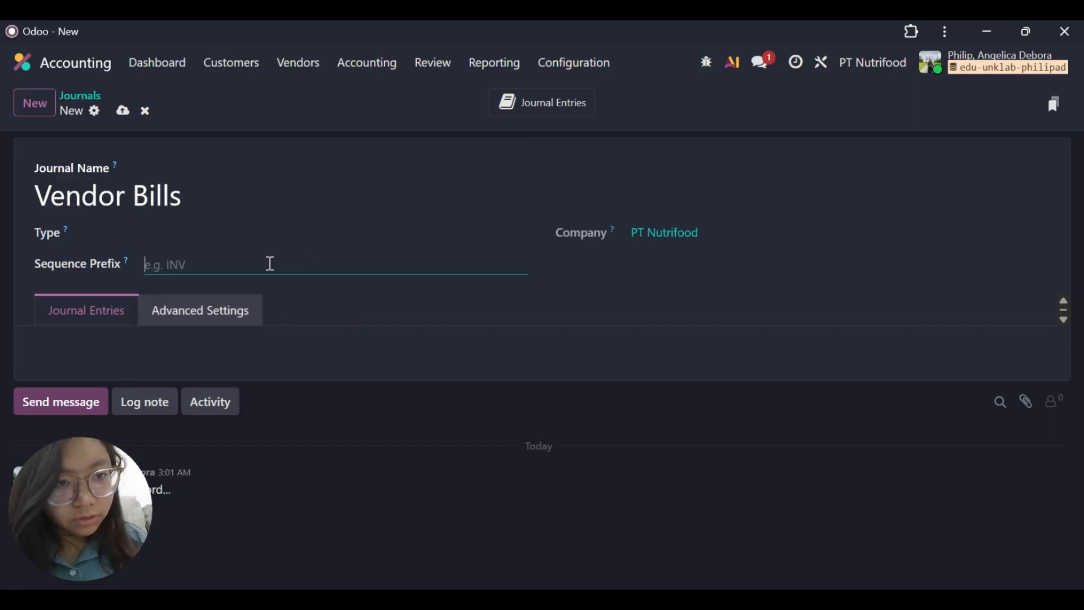
Set the Vendor Bills journal's type to Purchase and its sequence prefix to BILL.
{"action": "left_click", "coordinate": [188, 234]}
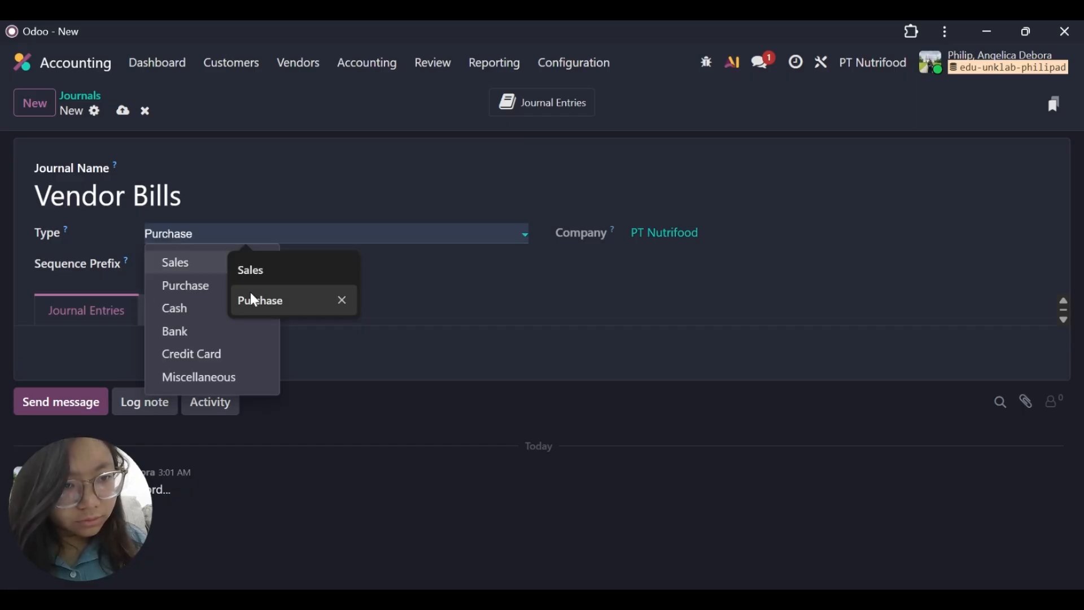
{"action": "left_click", "coordinate": [182, 284]}
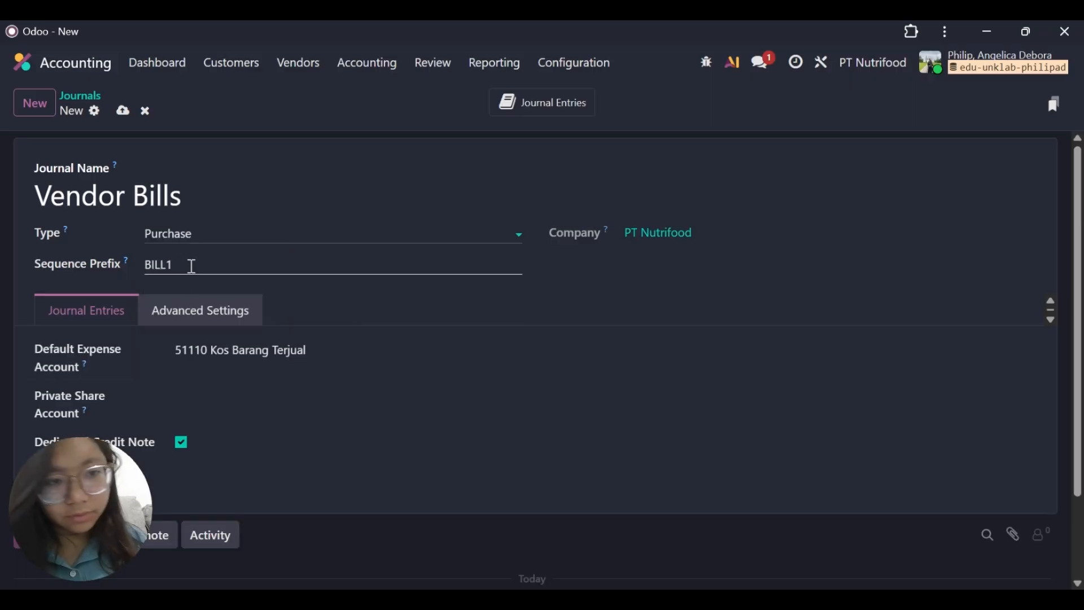
{"action": "left_click", "coordinate": [192, 266]}
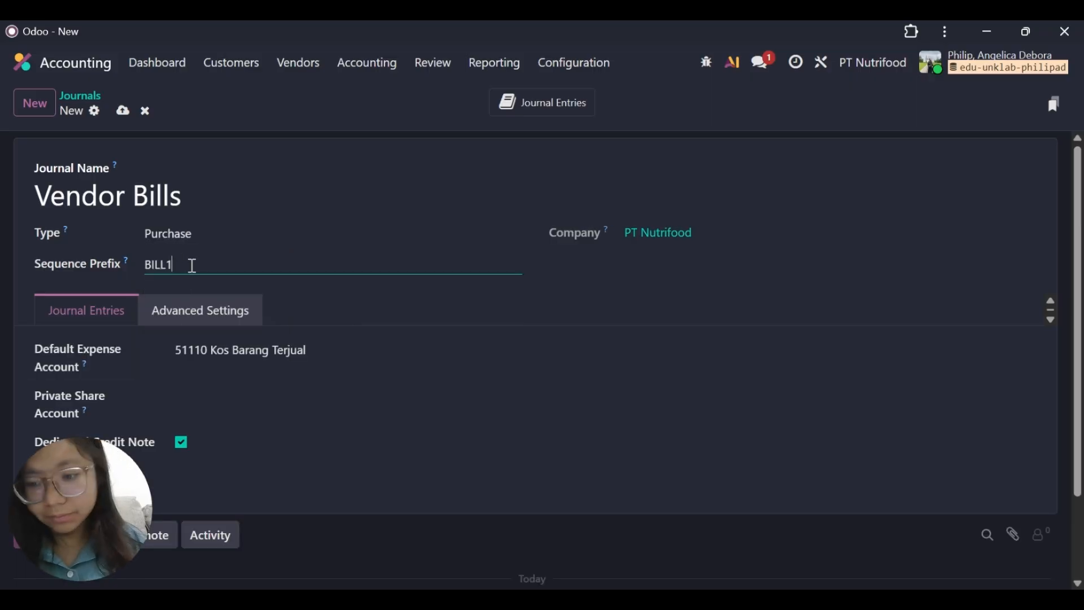
Save the Vendor Bills journal by starting another new journal, and name the new one Miscellaneous Operations.
{"action": "left_click", "coordinate": [38, 107]}
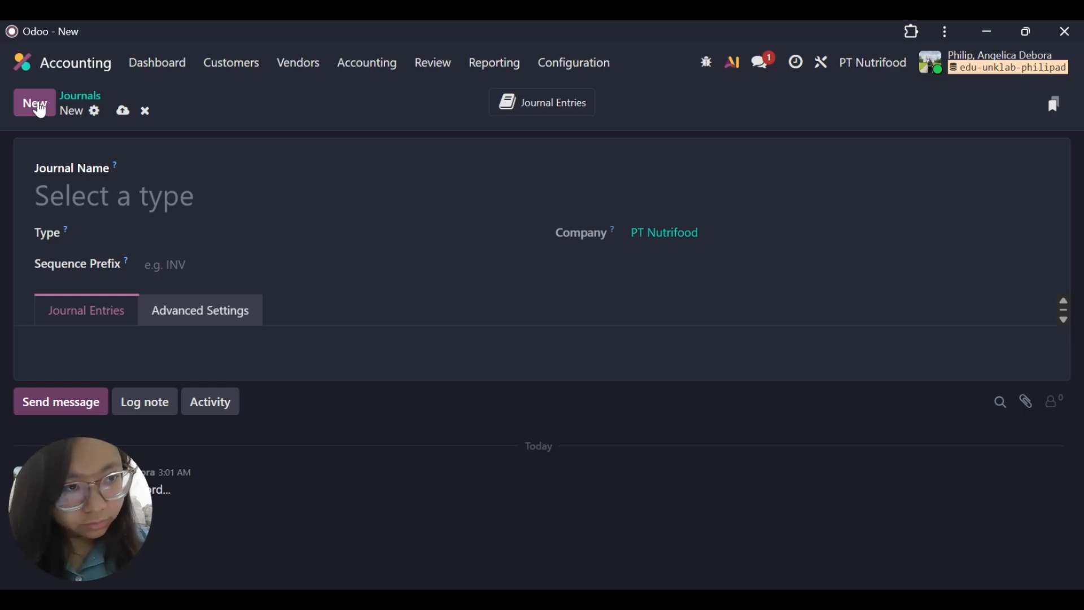
{"action": "left_click", "coordinate": [83, 201]}
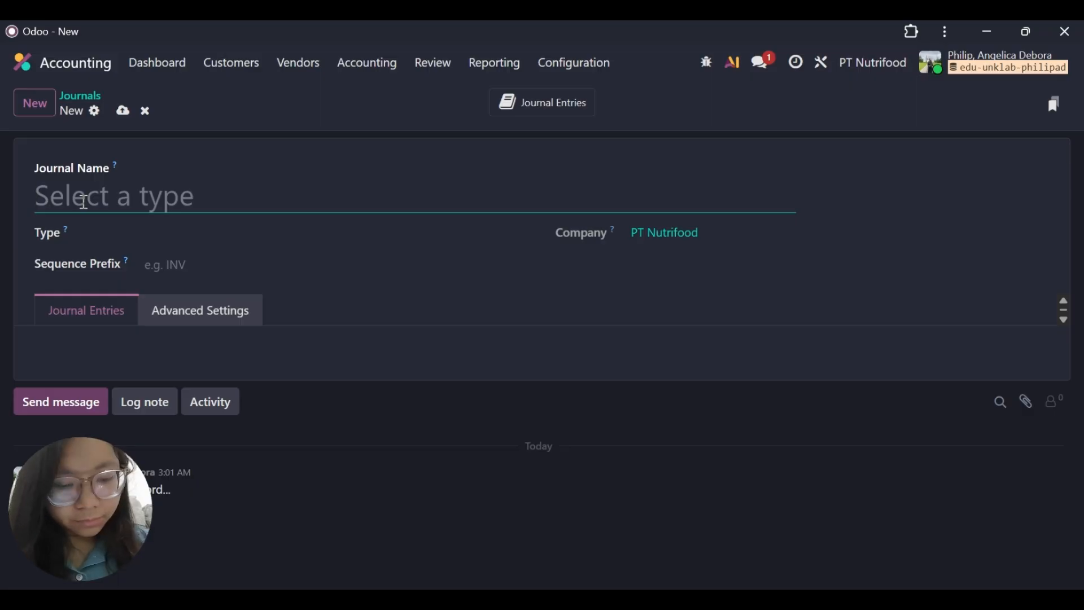
{"action": "type", "text": "Misce"}
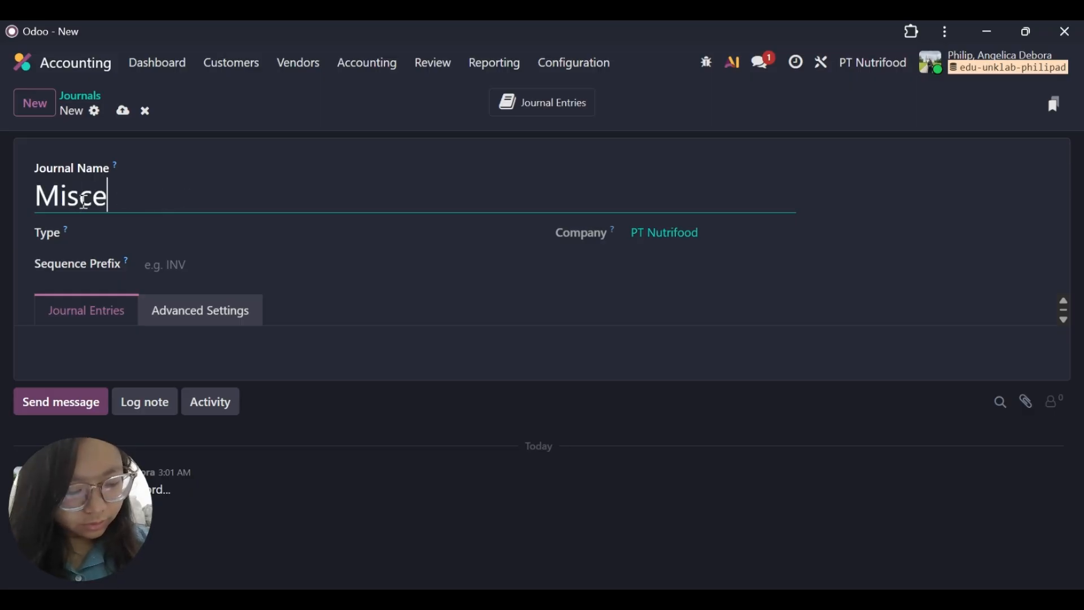
{"action": "type", "text": "llann"}
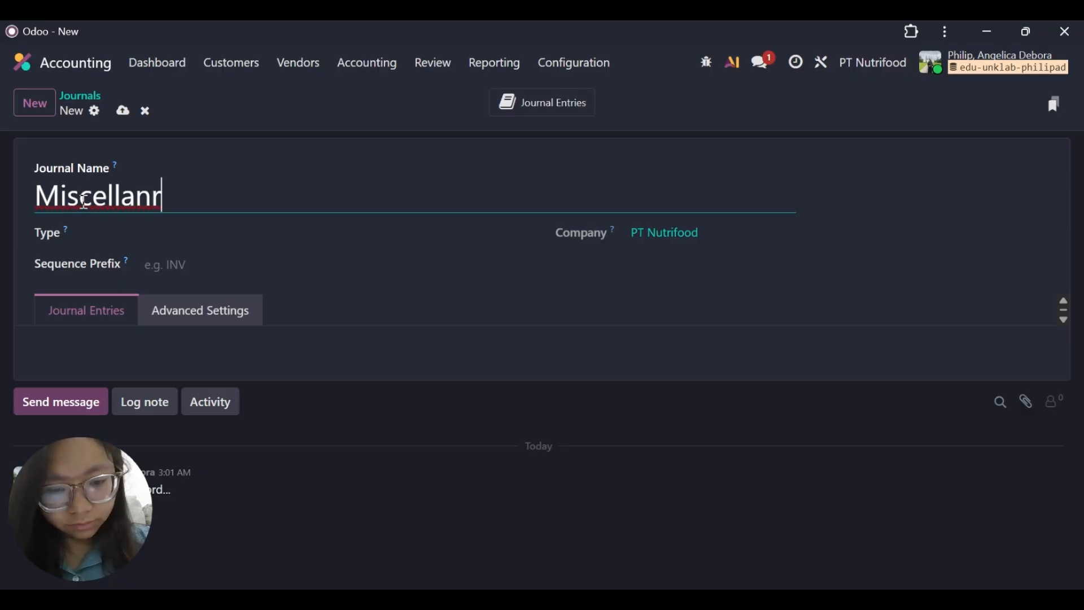
{"action": "key", "text": "BackSpace"}
{"action": "type", "text": "e"}
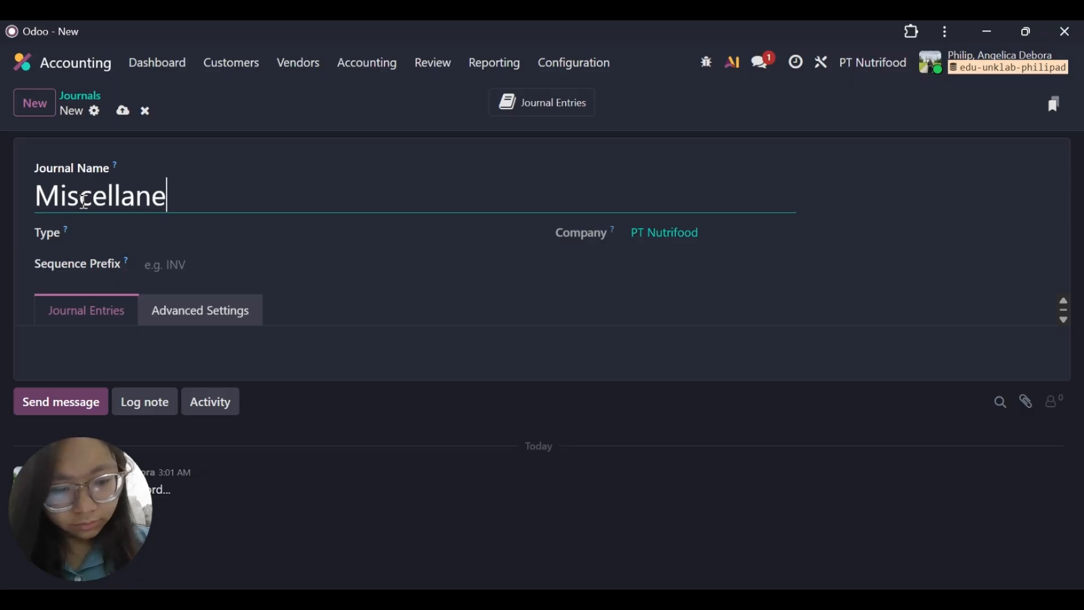
{"action": "type", "text": "ous "}
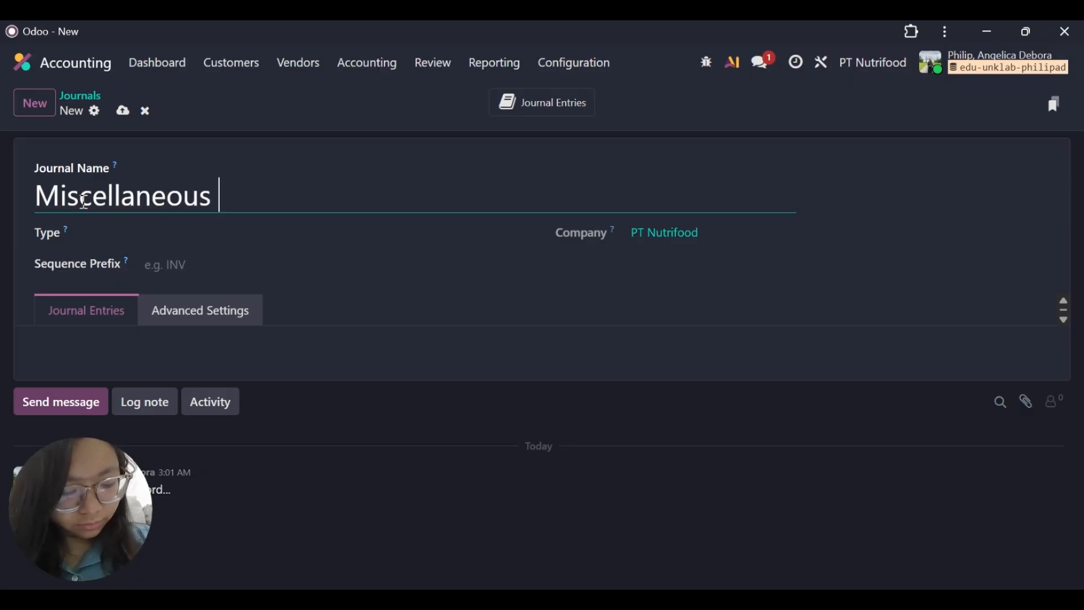
{"action": "type", "text": "O"}
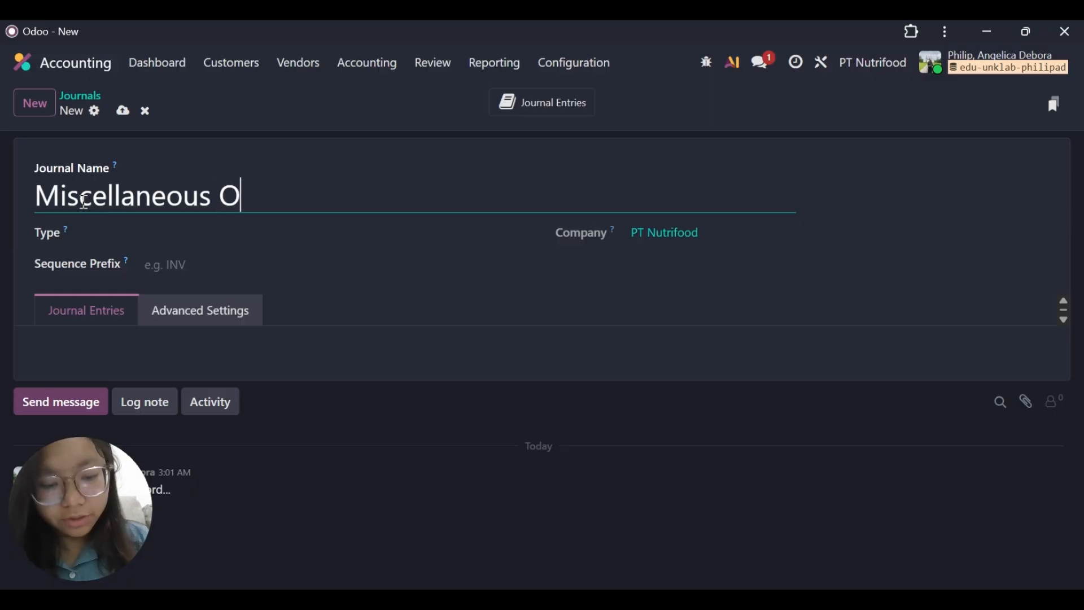
{"action": "type", "text": "peratu"}
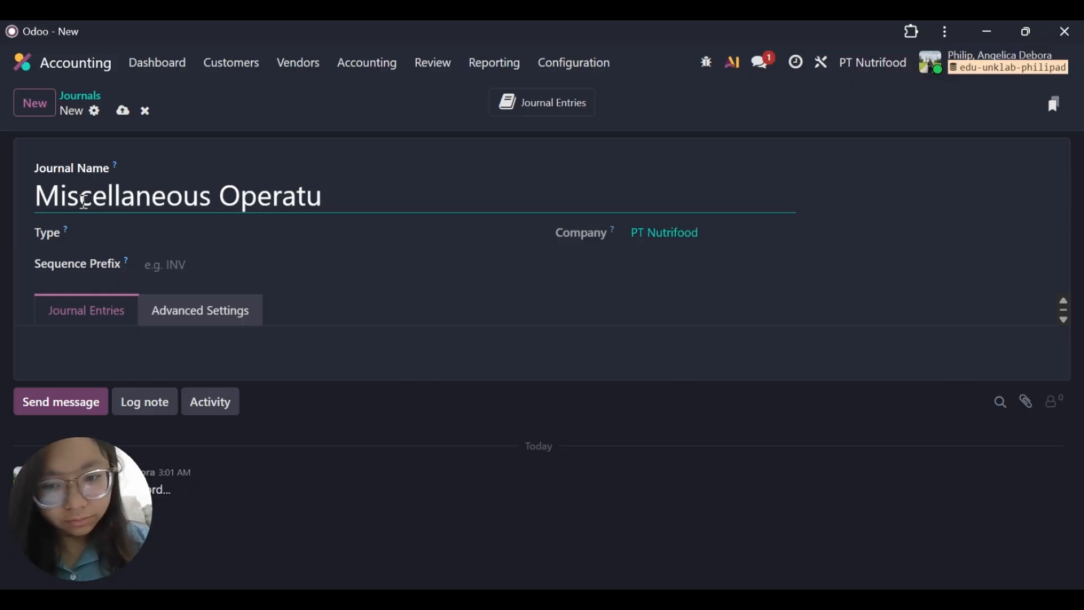
{"action": "key", "text": "BackSpace"}
{"action": "type", "text": "ions"}
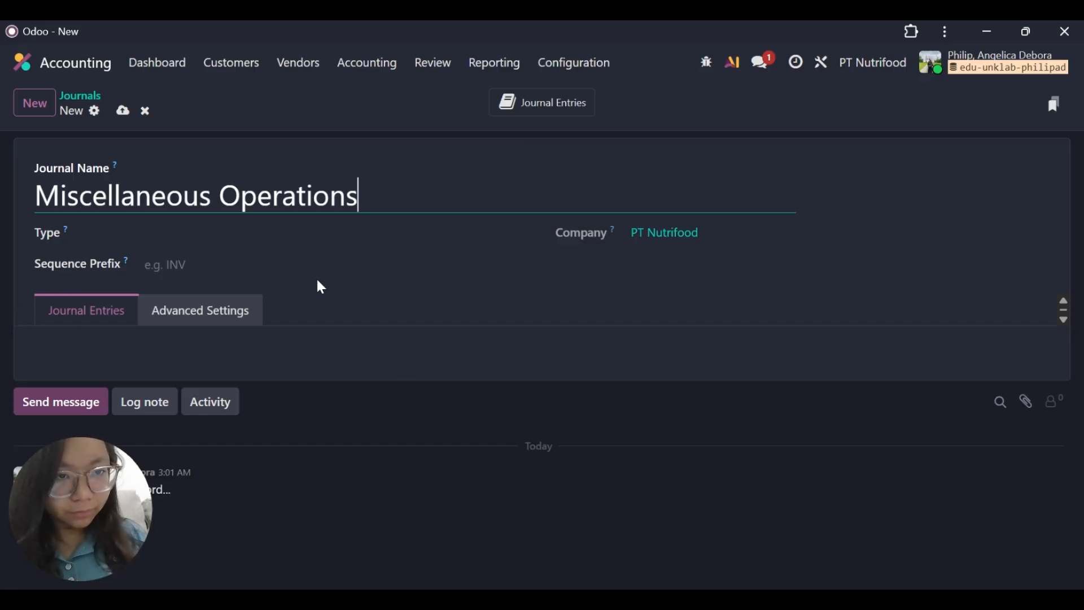
Set the Miscellaneous Operations journal's type to Miscellaneous and its prefix to MISC, saving it by opening another blank journal.
{"action": "left_click", "coordinate": [240, 236]}
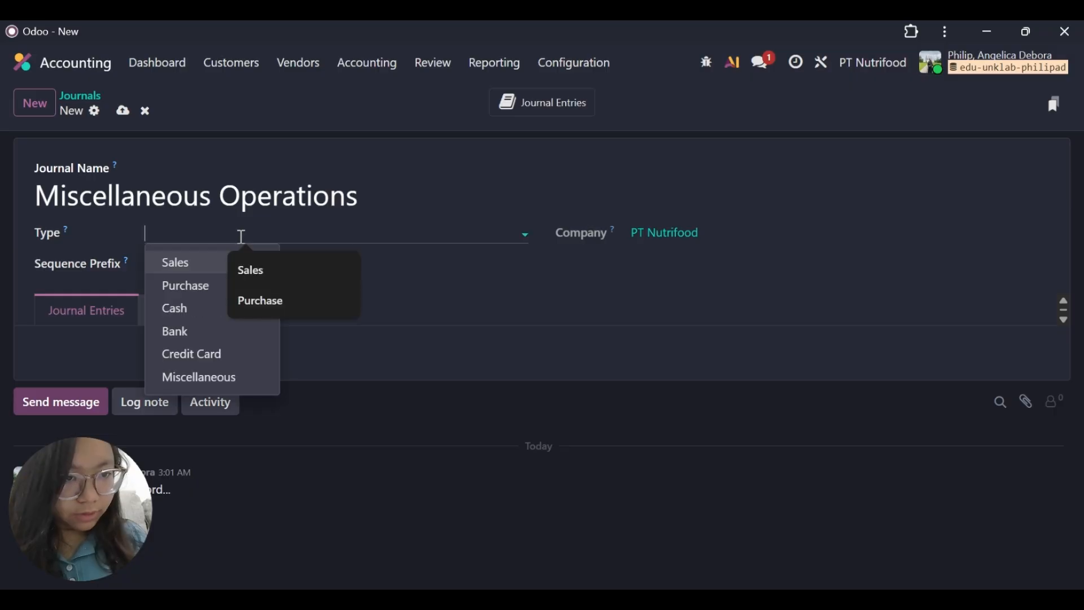
{"action": "left_click", "coordinate": [191, 377]}
{"action": "left_click", "coordinate": [179, 263]}
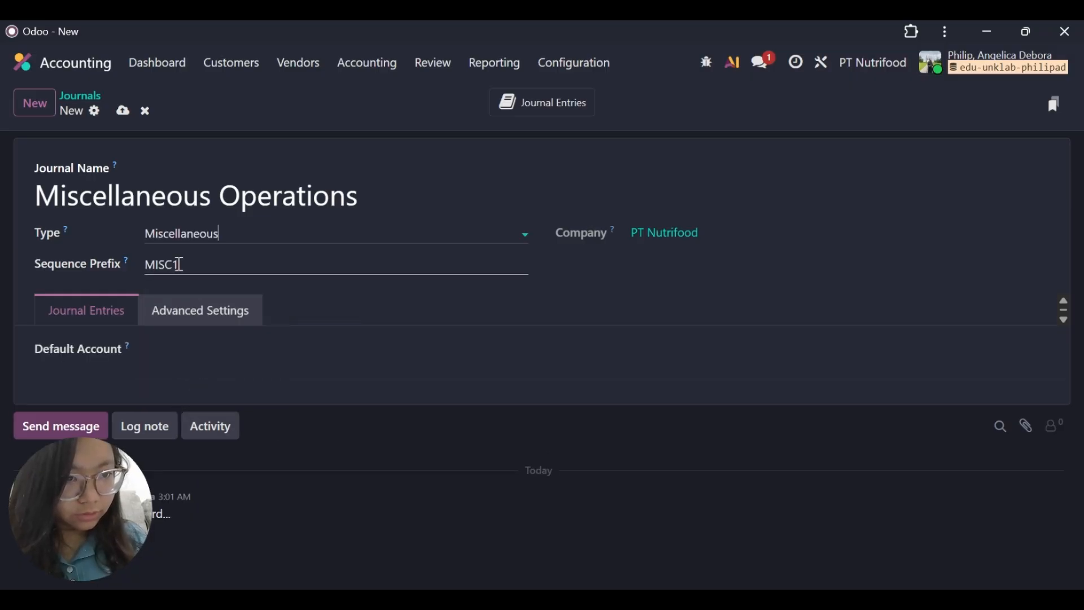
{"action": "type", "text": "1"}
{"action": "key", "text": "BackSpace"}
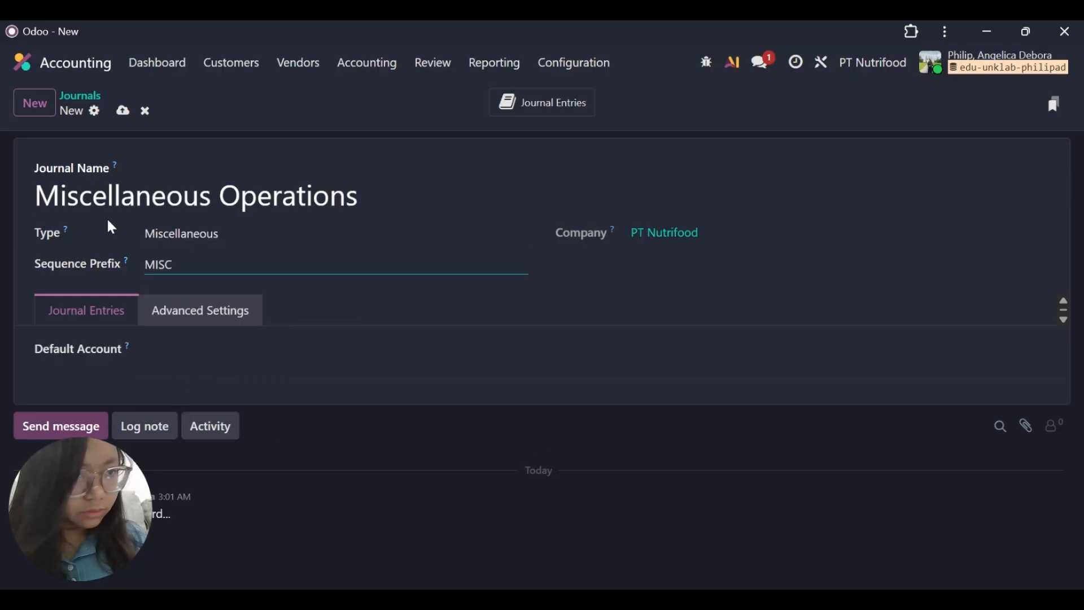
{"action": "left_click", "coordinate": [40, 118]}
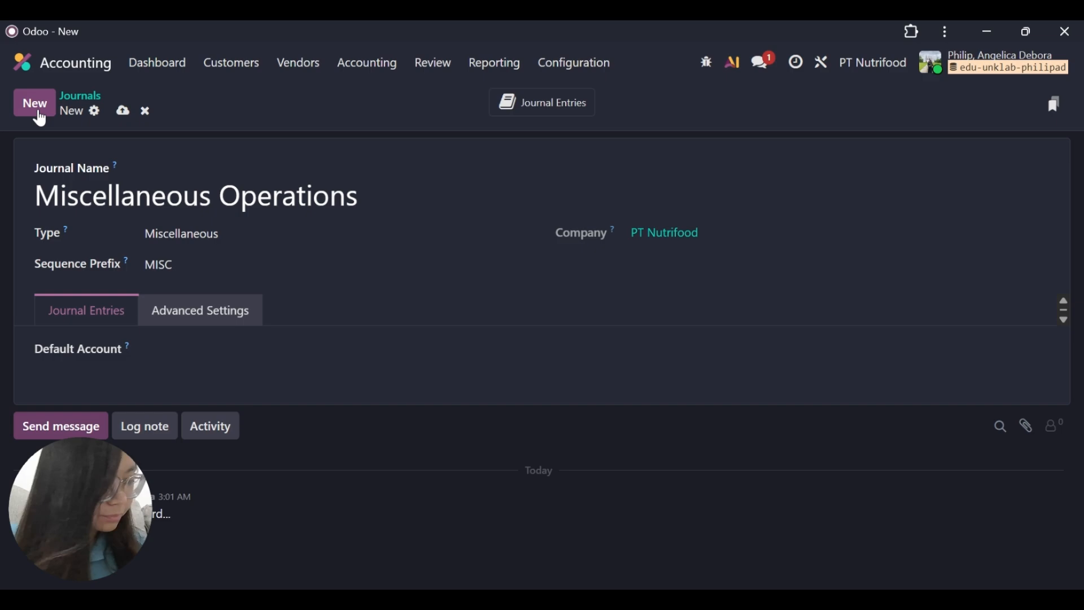
Name the new journal Inventory Valuation.
{"action": "left_click", "coordinate": [152, 207]}
{"action": "type", "text": "Inv"}
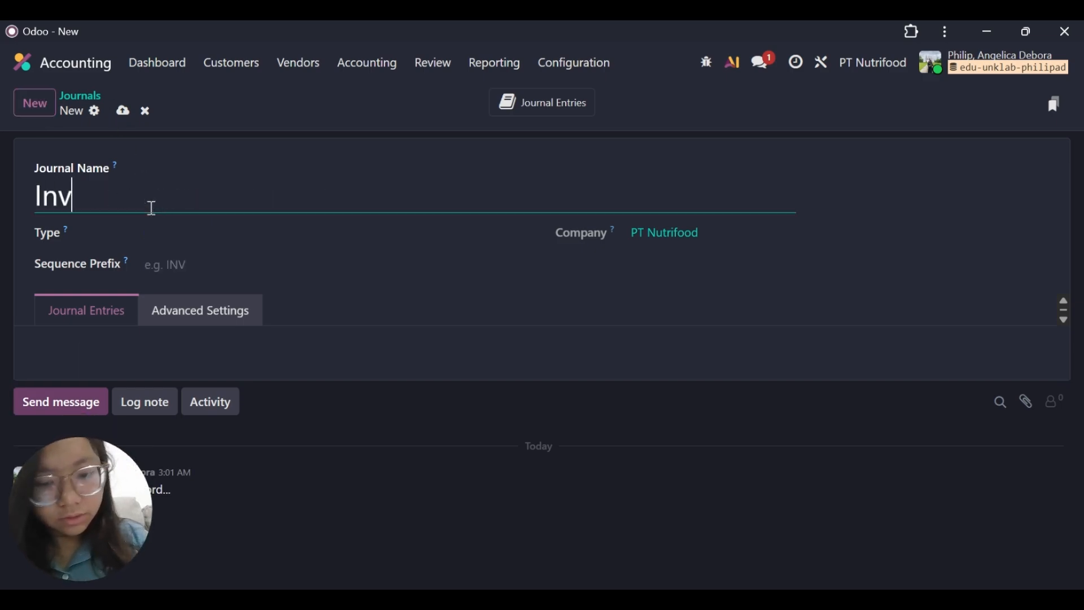
{"action": "type", "text": "entory "}
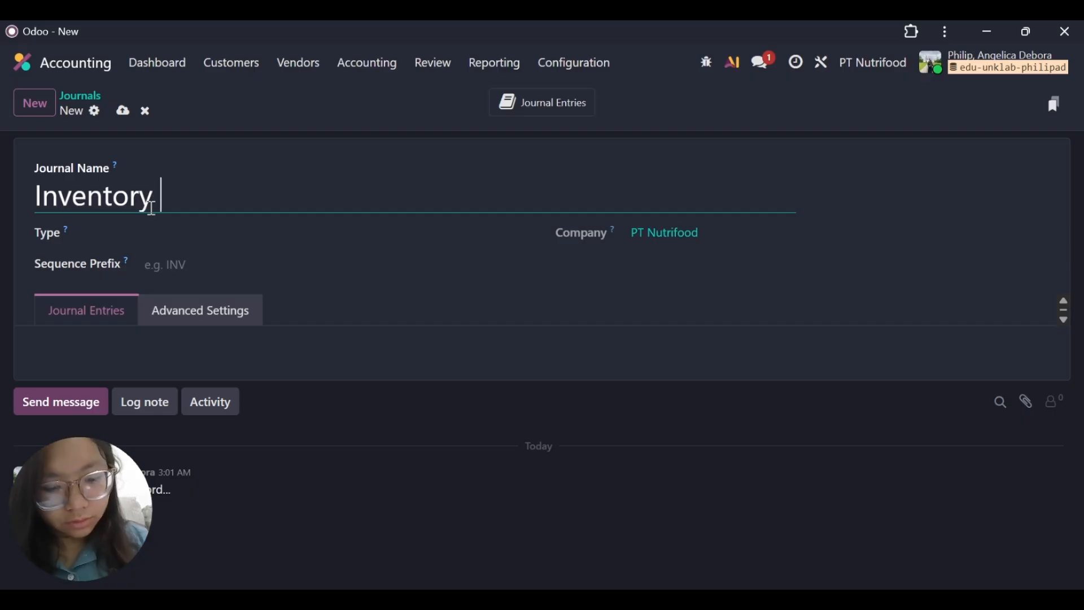
{"action": "type", "text": "Valuat"}
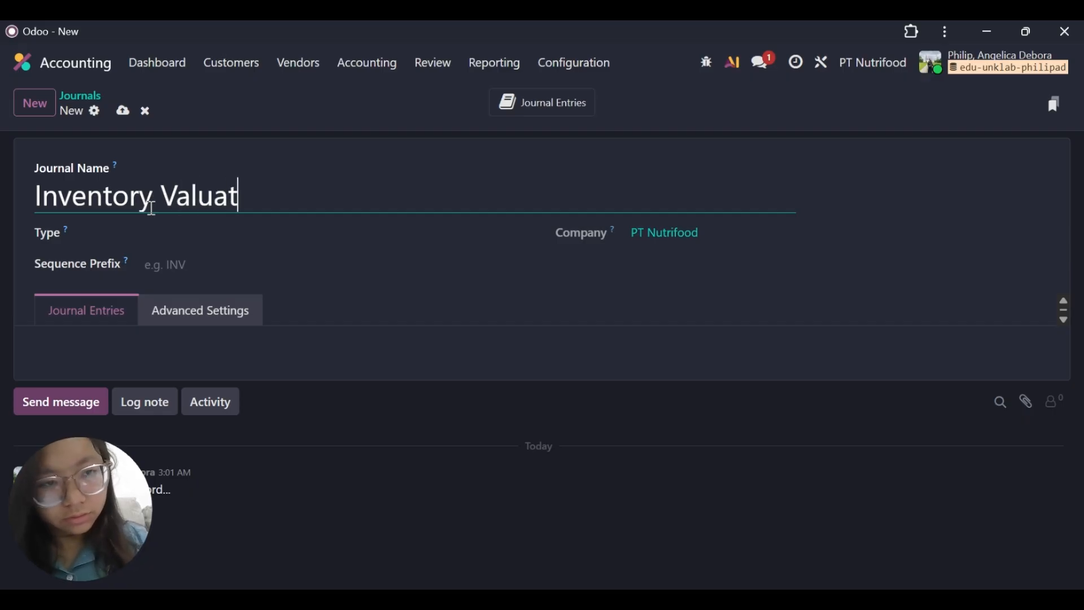
{"action": "type", "text": "ion"}
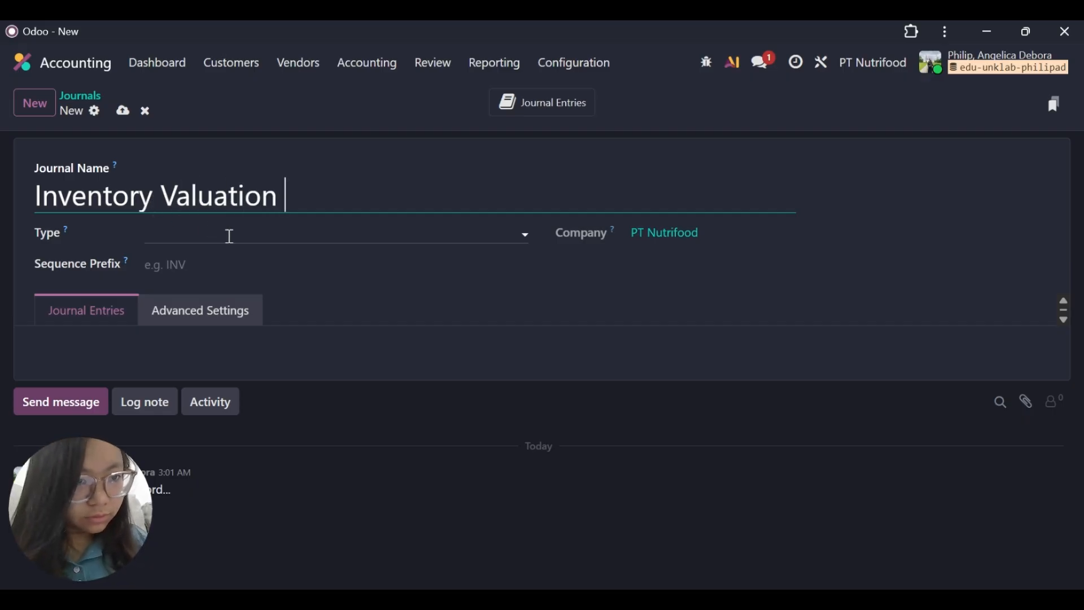
Set the Inventory Valuation journal's type to Miscellaneous and its sequence prefix to STJ, saving it by starting another new journal.
{"action": "left_click", "coordinate": [198, 234]}
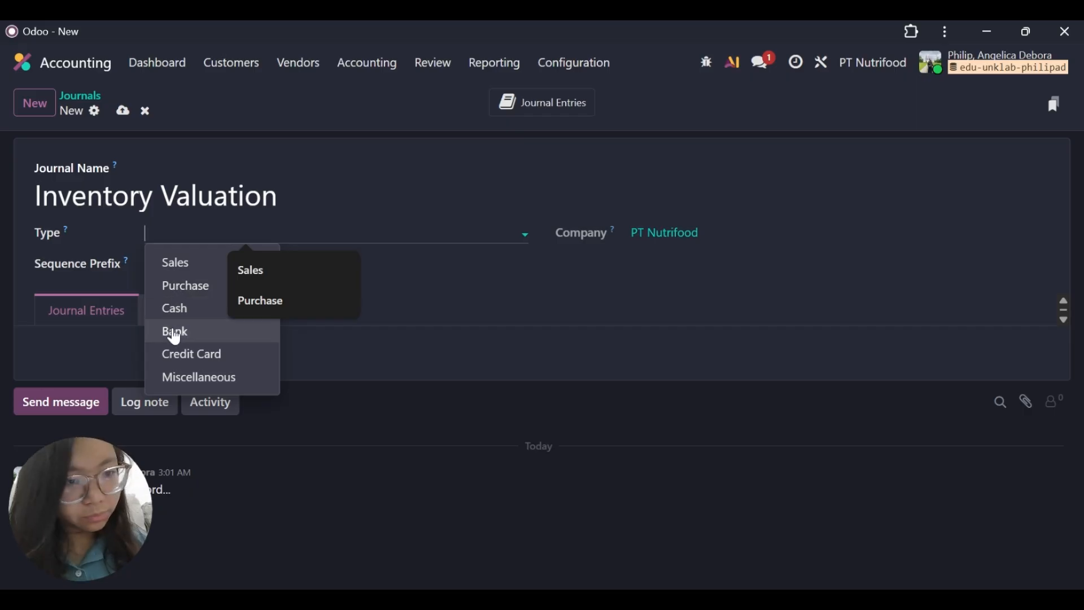
{"action": "left_click", "coordinate": [182, 377]}
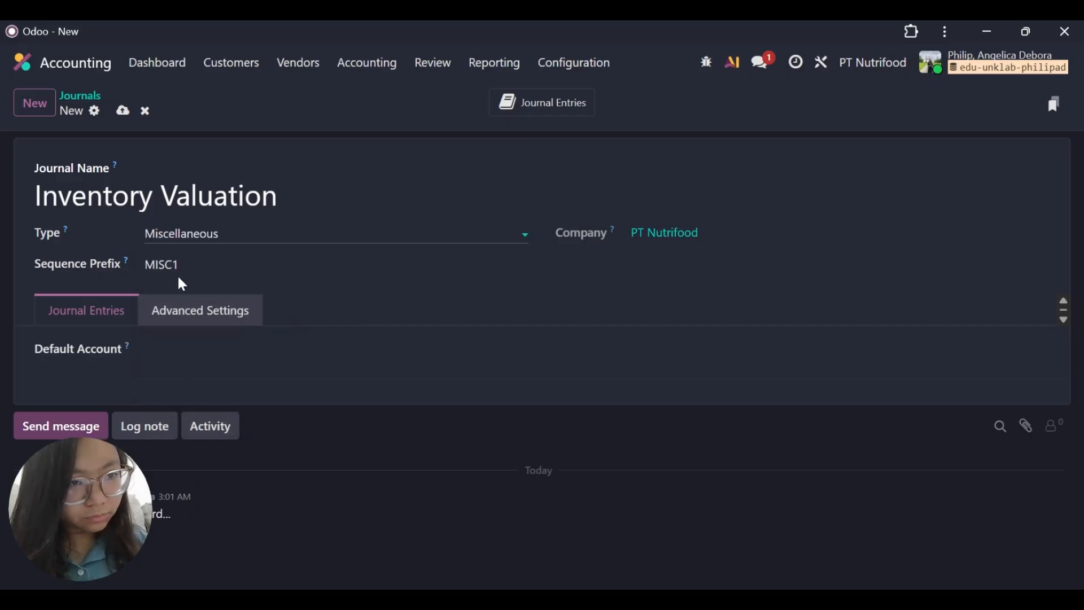
{"action": "double_click", "coordinate": [196, 258]}
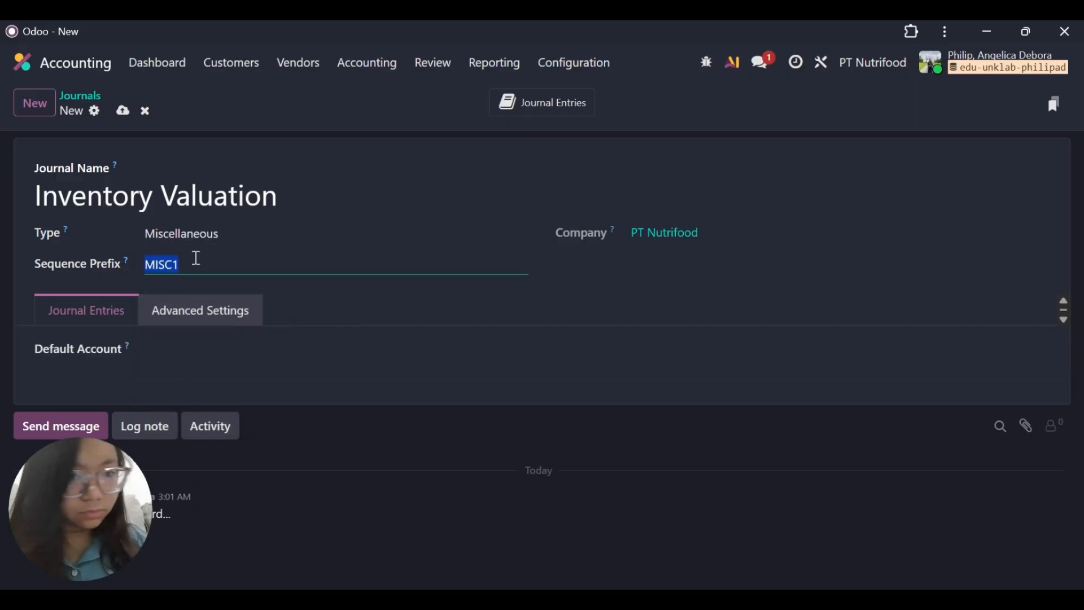
{"action": "key", "text": "BackSpace"}
{"action": "type", "text": "STJ"}
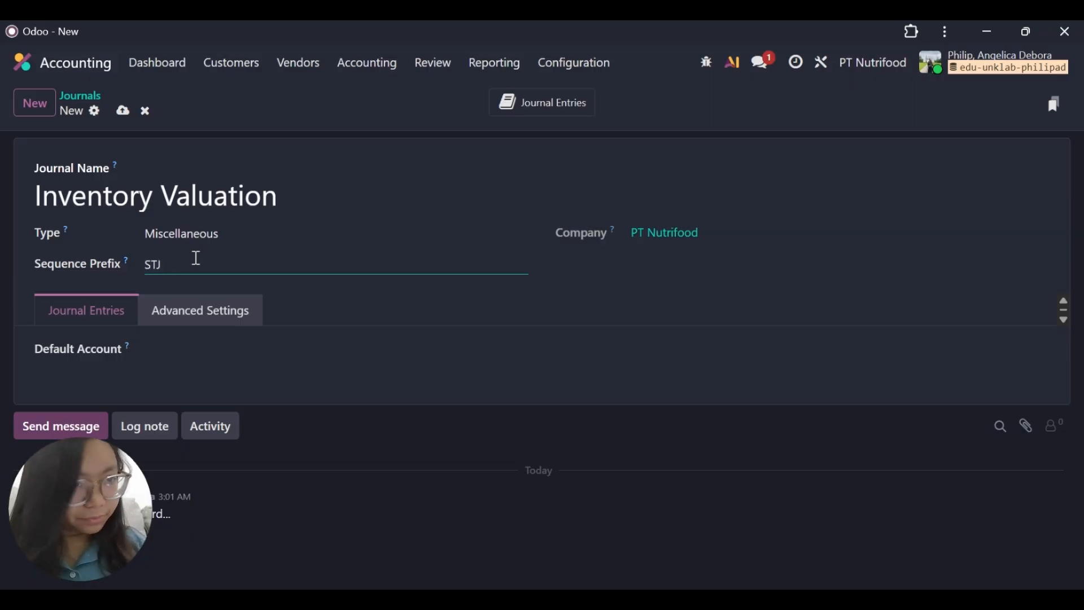
{"action": "left_click", "coordinate": [50, 95]}
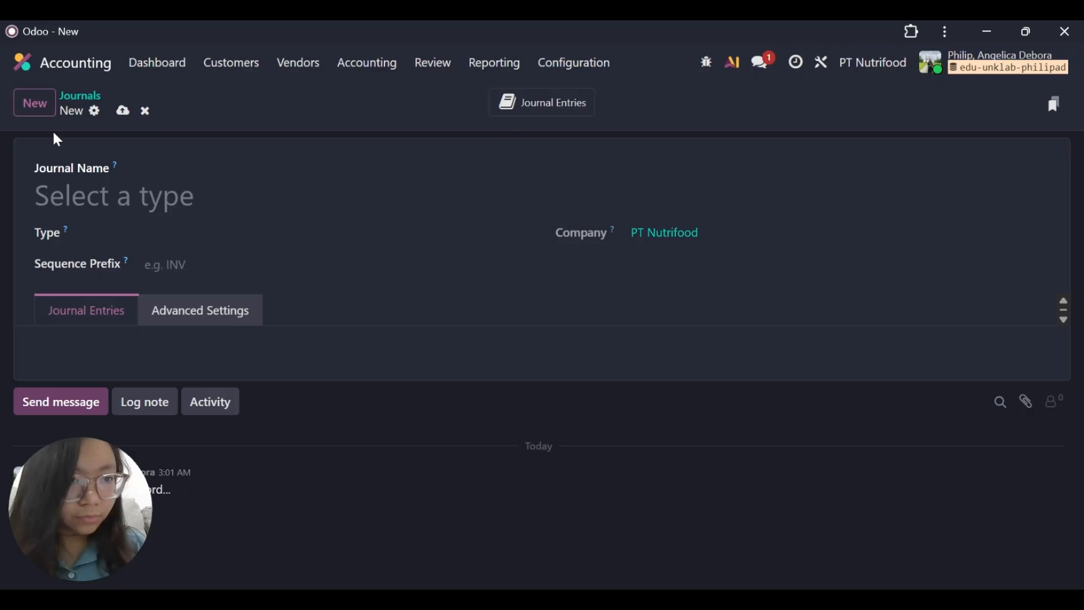
Create a journal named Cash with type Cash and sequence prefix CSH, saving it by opening another blank journal.
{"action": "left_click", "coordinate": [72, 195]}
{"action": "type", "text": "Cash"}
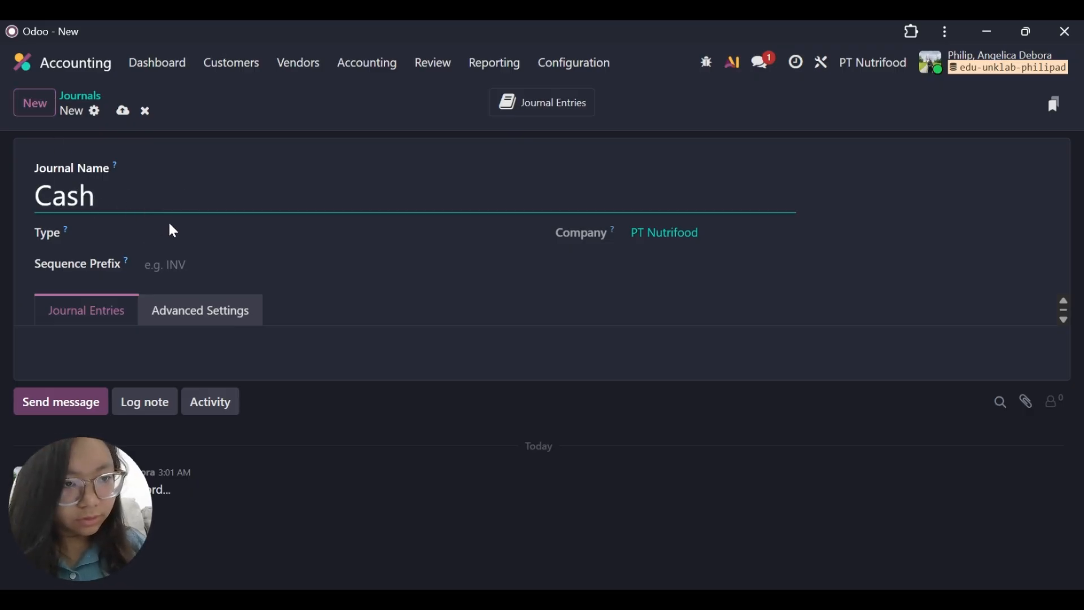
{"action": "left_click", "coordinate": [206, 235]}
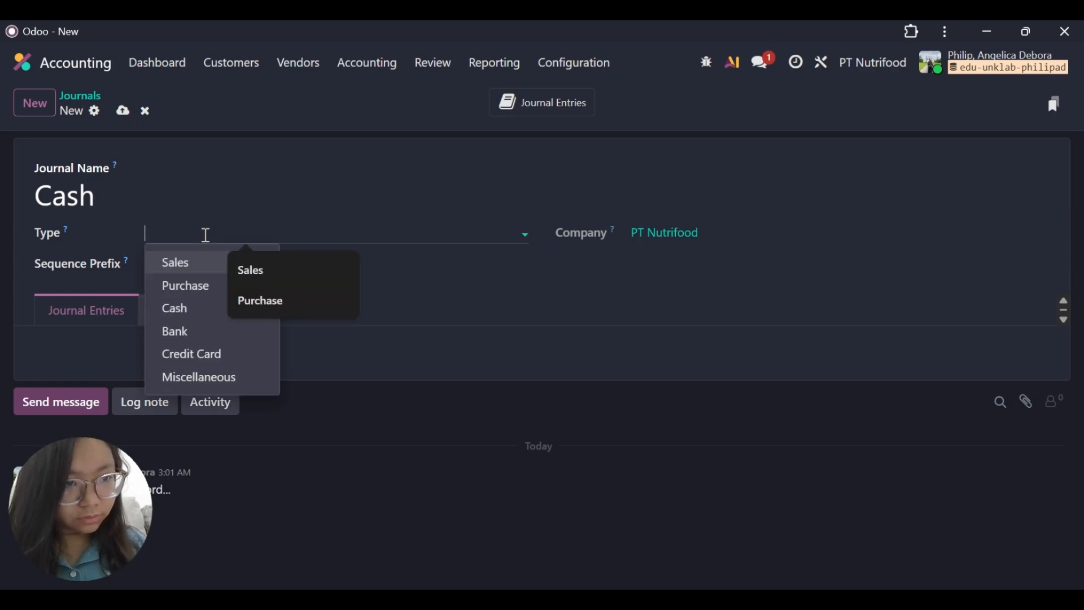
{"action": "left_click", "coordinate": [203, 308]}
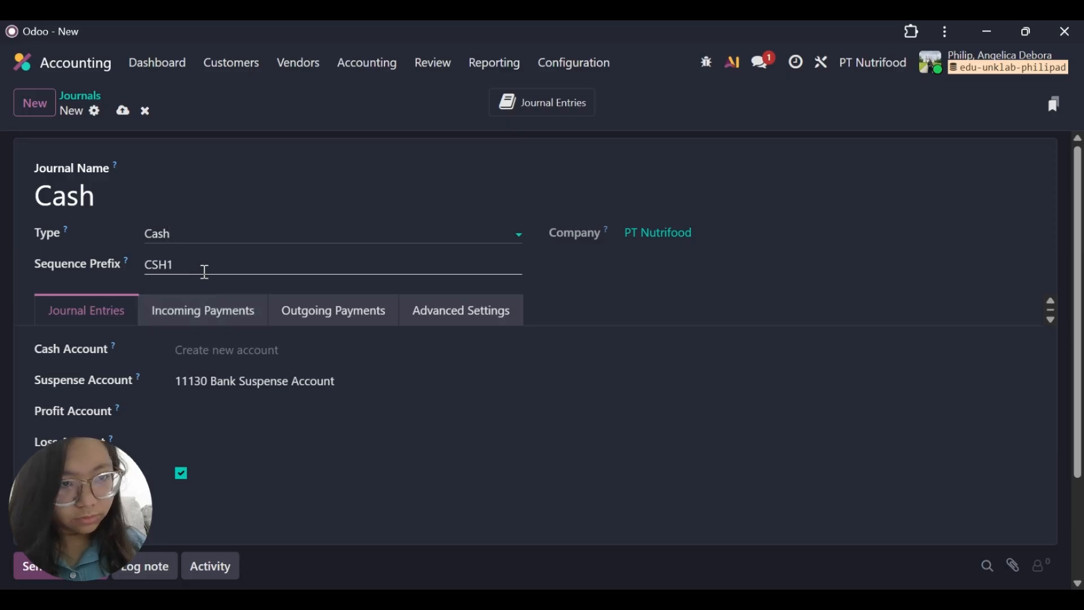
{"action": "left_click", "coordinate": [205, 272]}
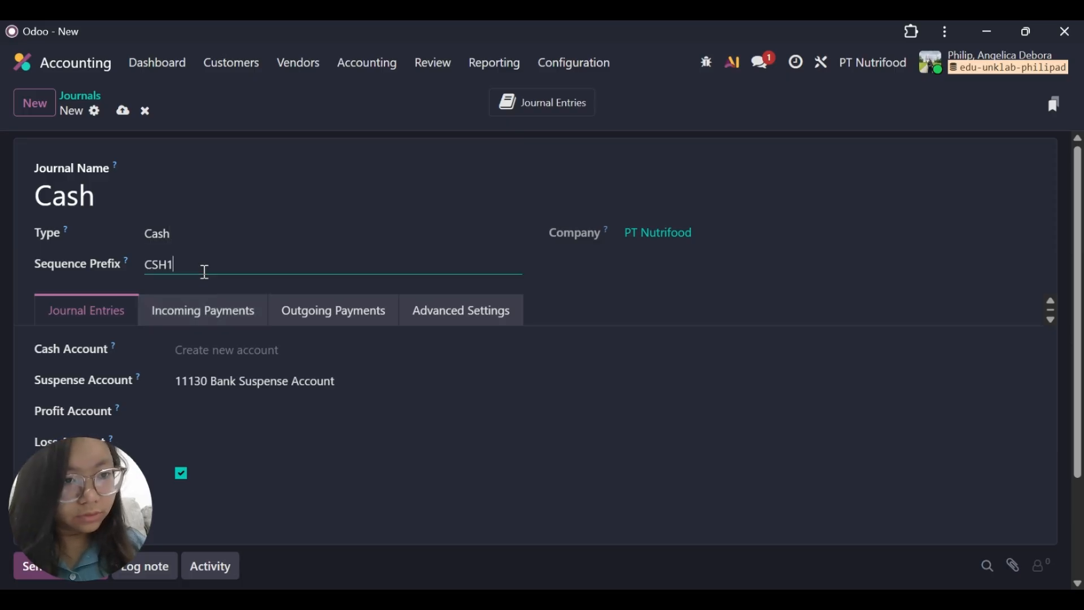
{"action": "key", "text": "BackSpace"}
{"action": "left_click", "coordinate": [45, 113]}
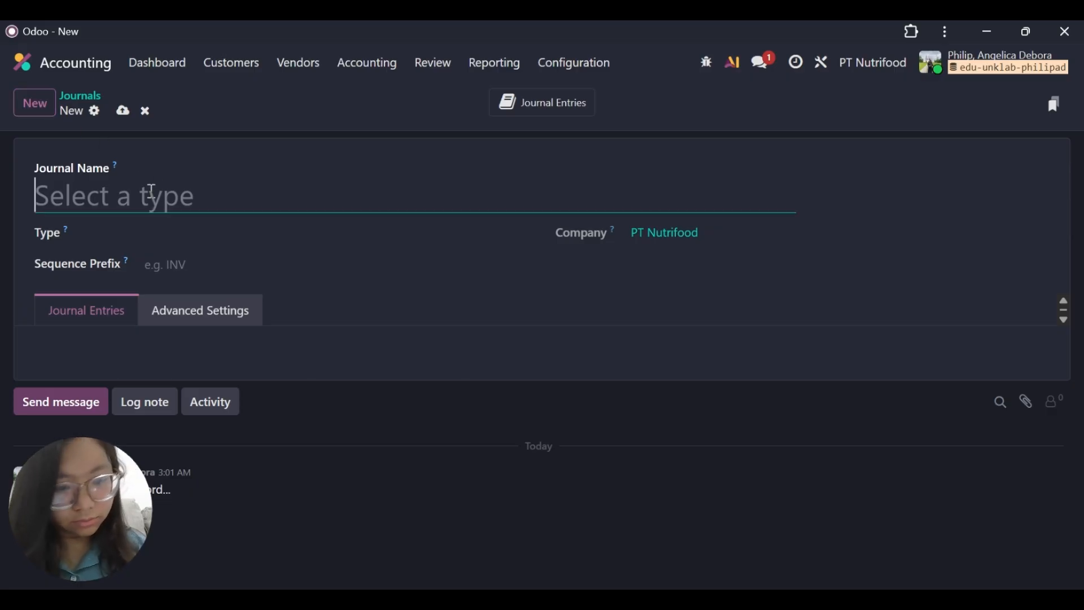
Create a journal named Bank with type Bank and sequence prefix BNK, saving it by returning to the journals list.
{"action": "type", "text": "Bank"}
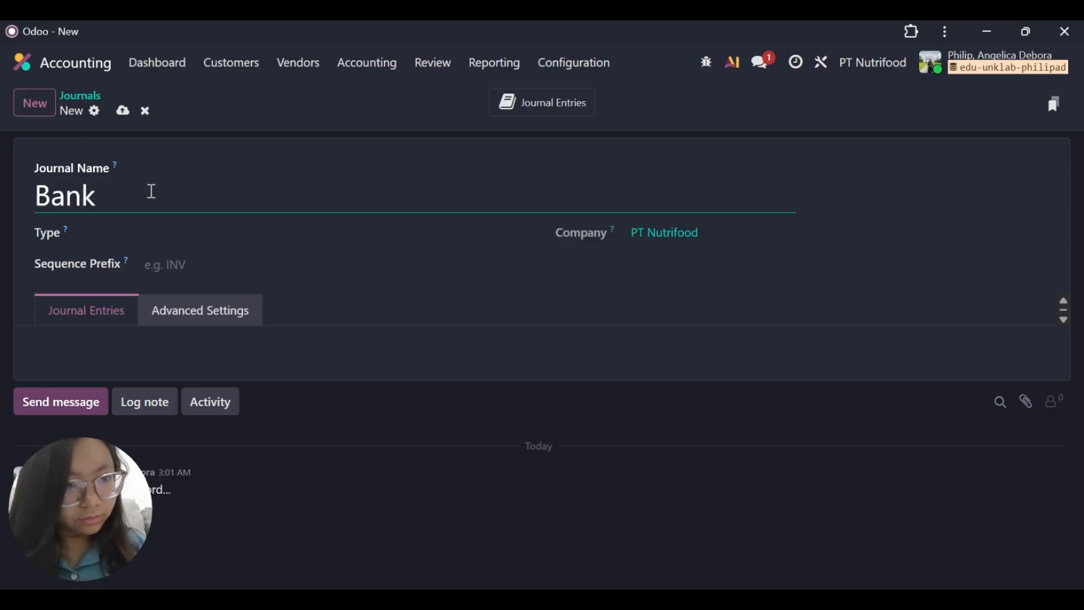
{"action": "left_click", "coordinate": [211, 234]}
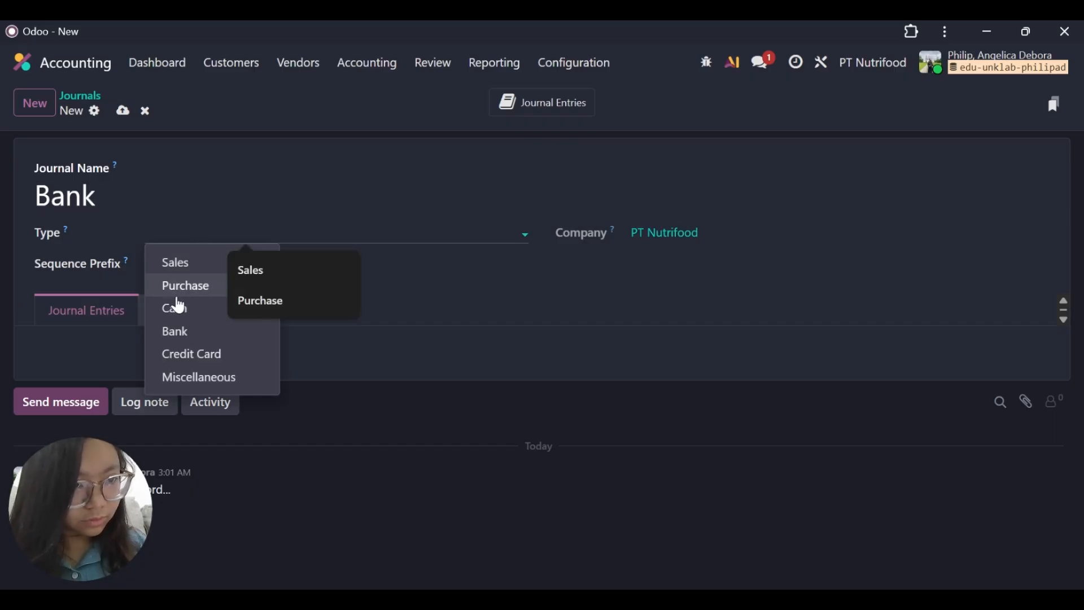
{"action": "left_click", "coordinate": [183, 333]}
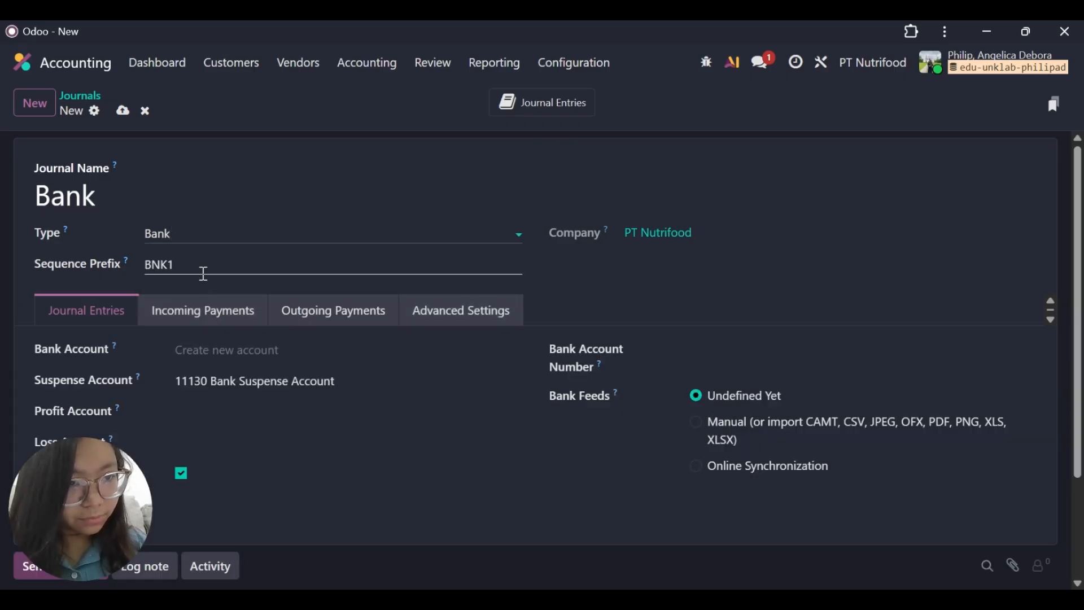
{"action": "left_click", "coordinate": [206, 266]}
{"action": "key", "text": "BackSpace"}
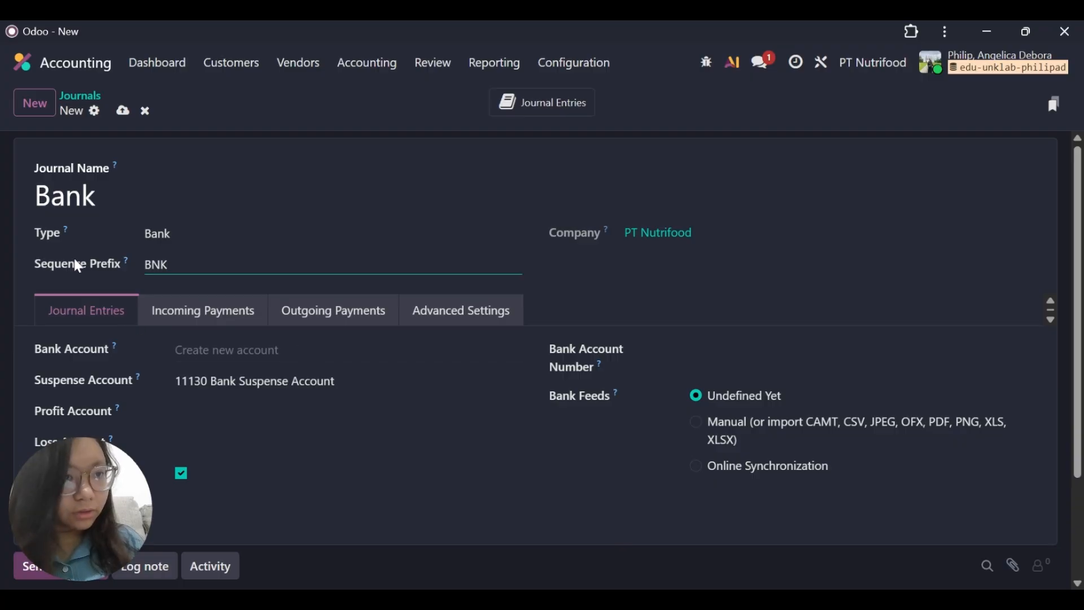
{"action": "left_click", "coordinate": [74, 98]}
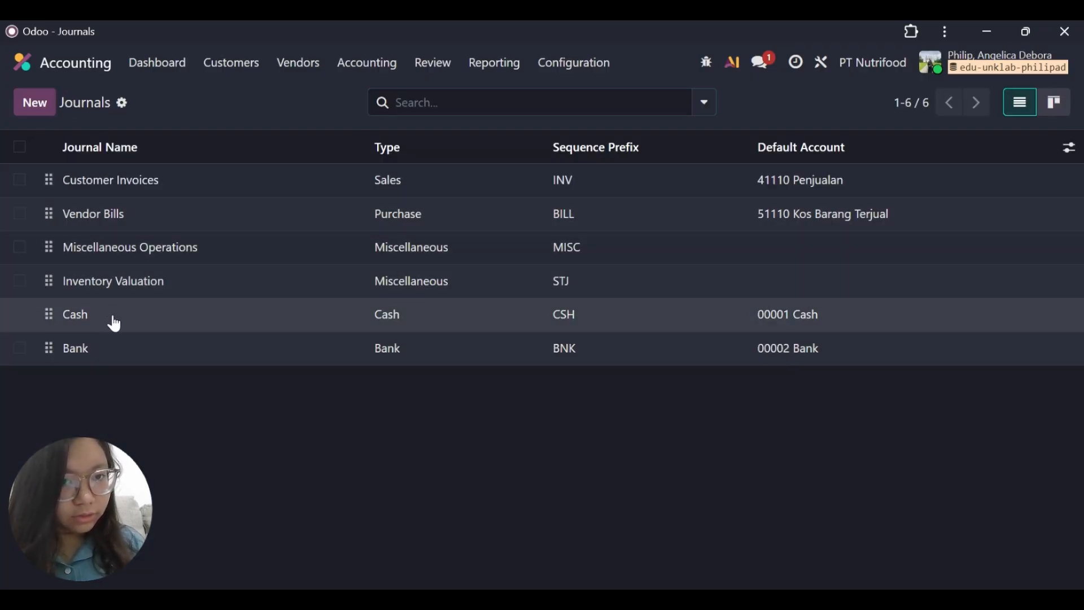
In the Cash journal, set the Profit Account to 99911 Cash Difference Gain and the Loss Account to 99901 Cash Difference Loss.
{"action": "left_click", "coordinate": [111, 316]}
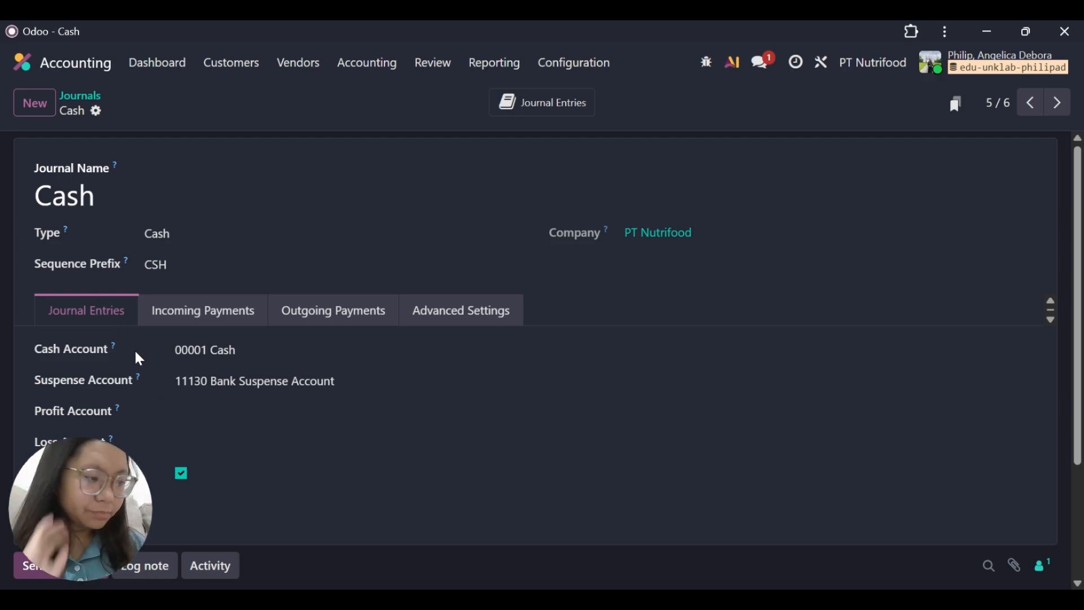
{"action": "scroll", "coordinate": [169, 335], "scroll_direction": "down", "scroll_amount": 3}
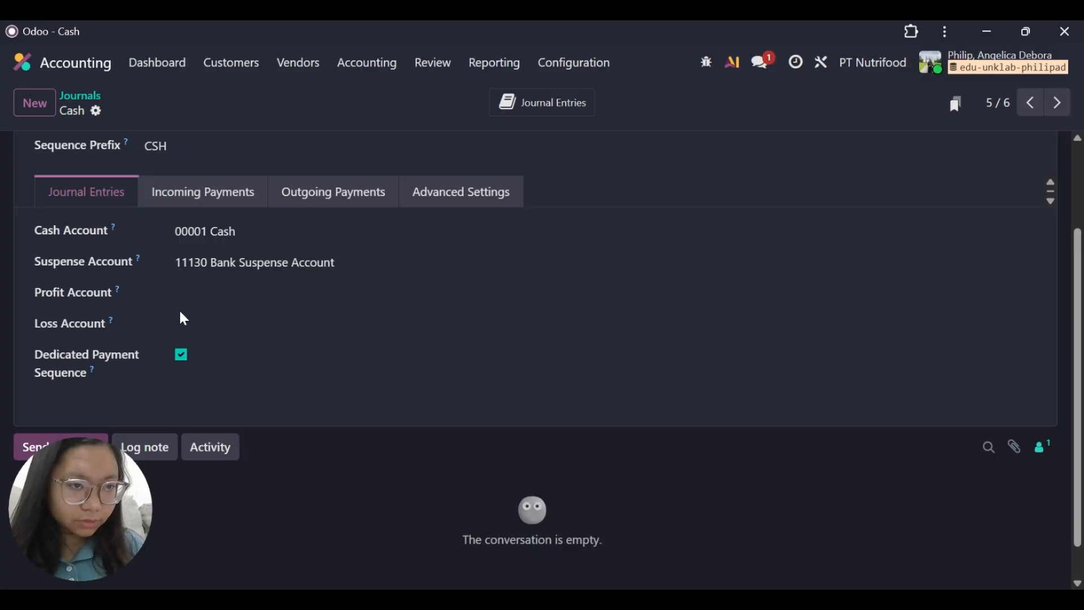
{"action": "scroll", "coordinate": [180, 315], "scroll_direction": "up", "scroll_amount": 1}
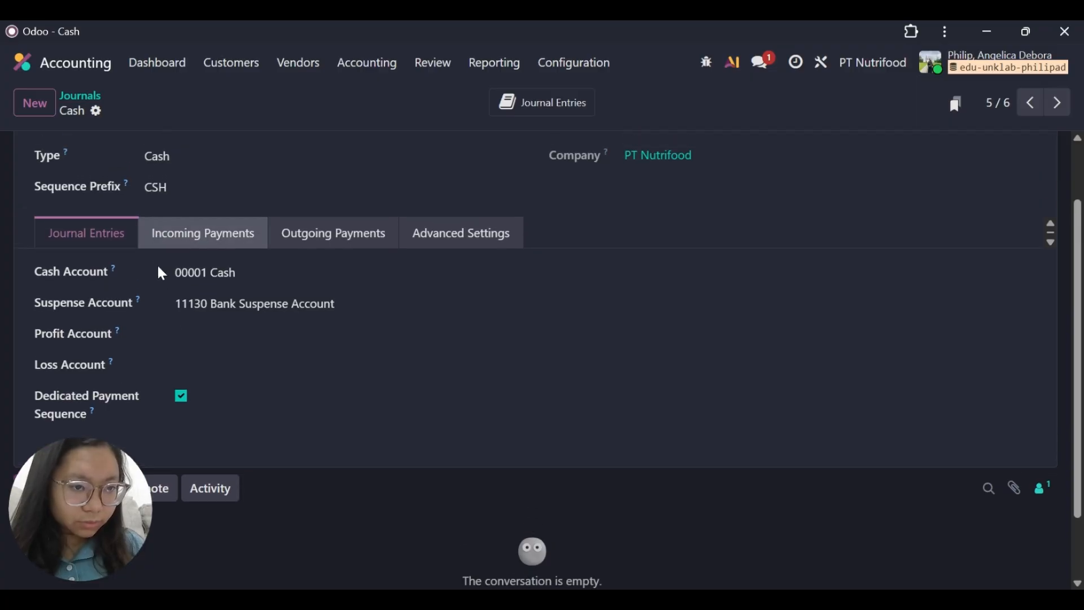
{"action": "left_click", "coordinate": [198, 337]}
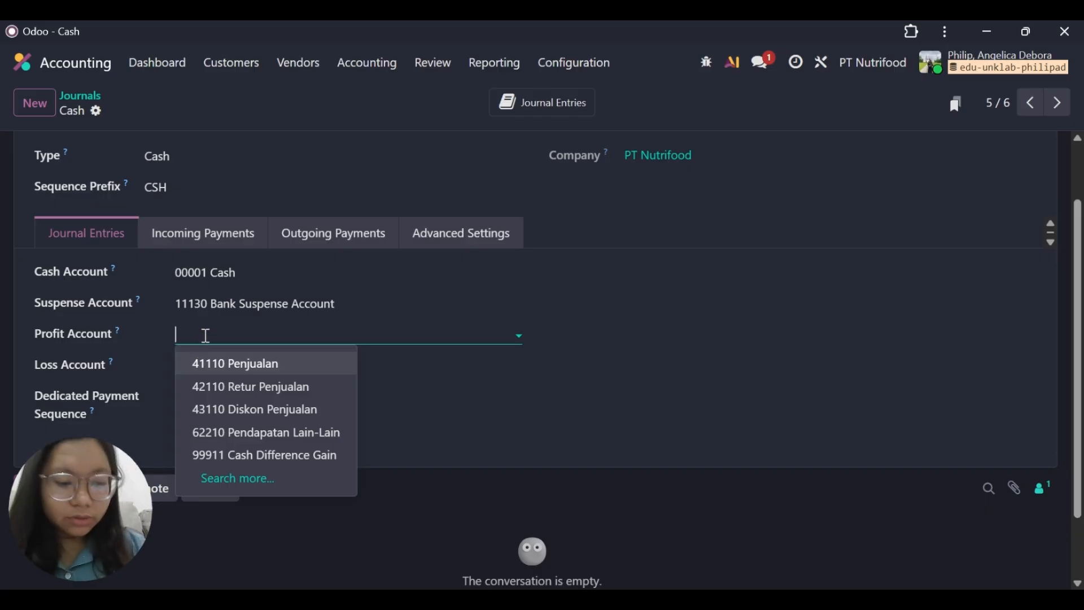
{"action": "type", "text": "cash"}
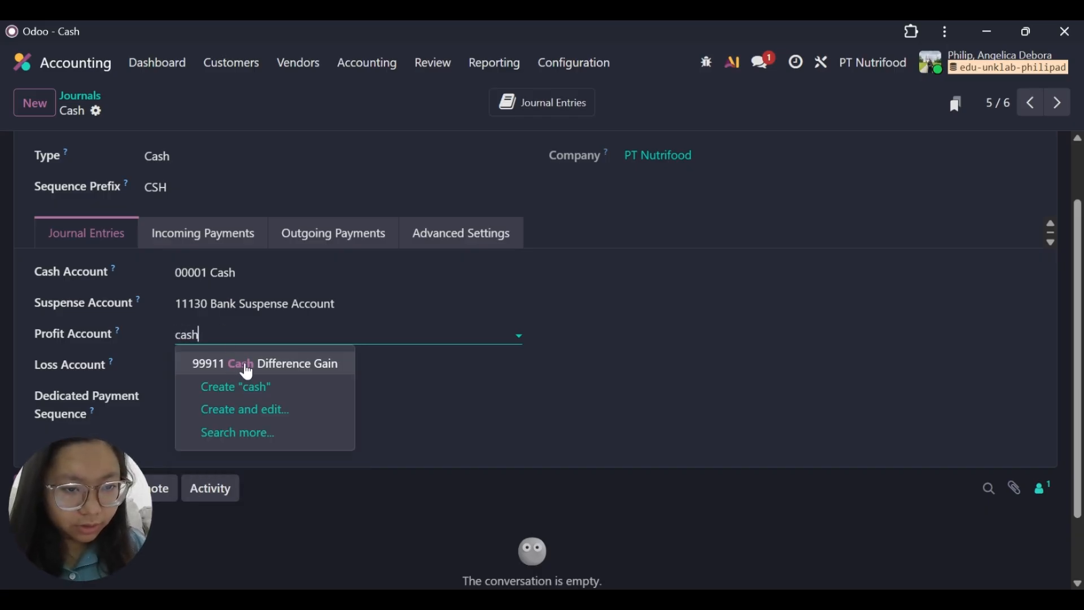
{"action": "left_click", "coordinate": [236, 364]}
{"action": "left_click", "coordinate": [276, 360]}
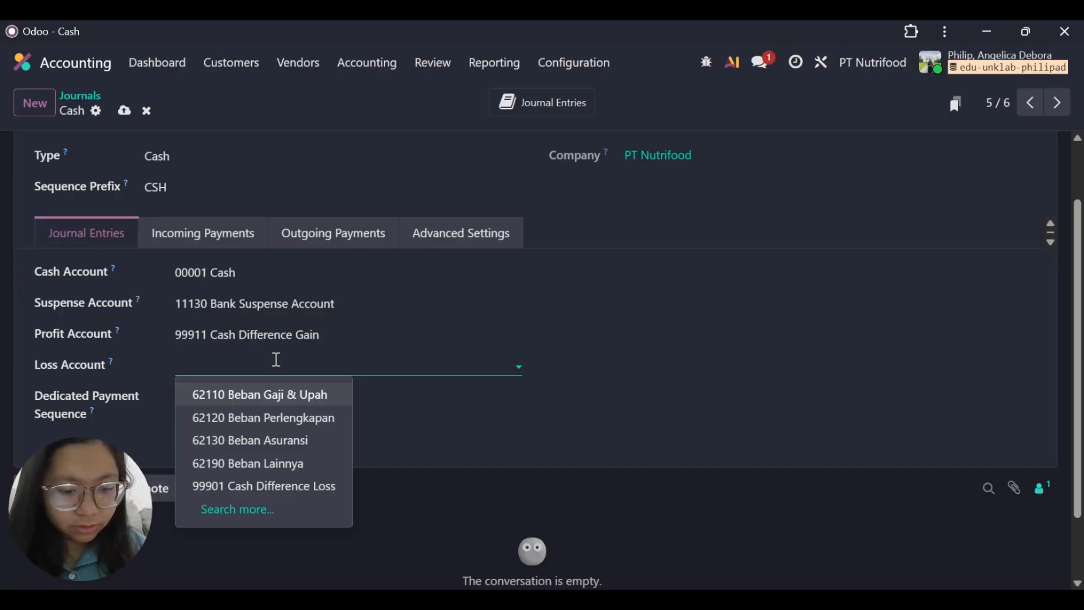
{"action": "type", "text": "cash"}
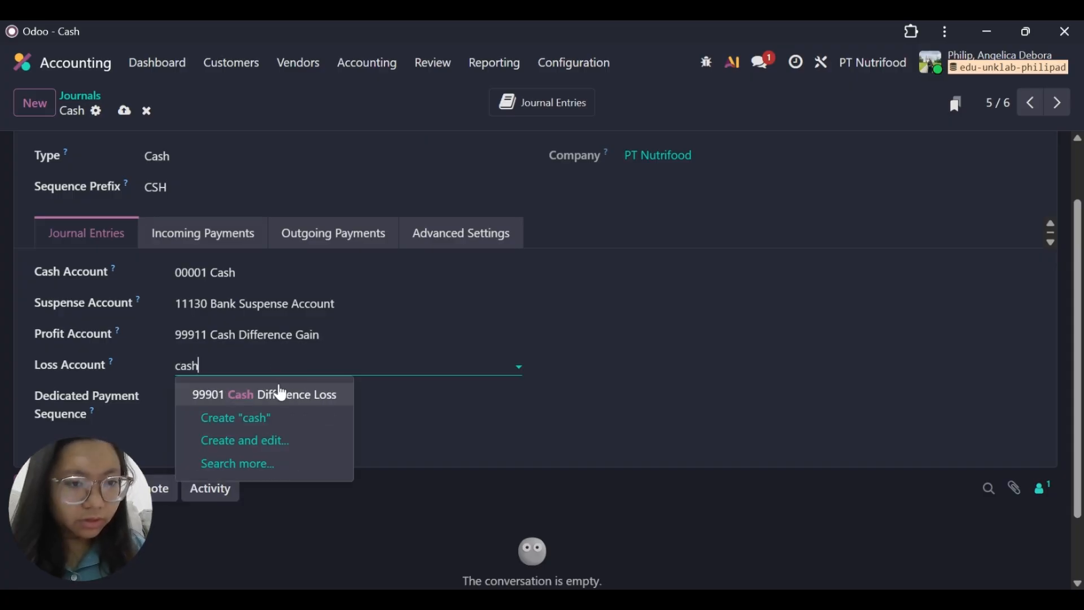
{"action": "left_click", "coordinate": [280, 395]}
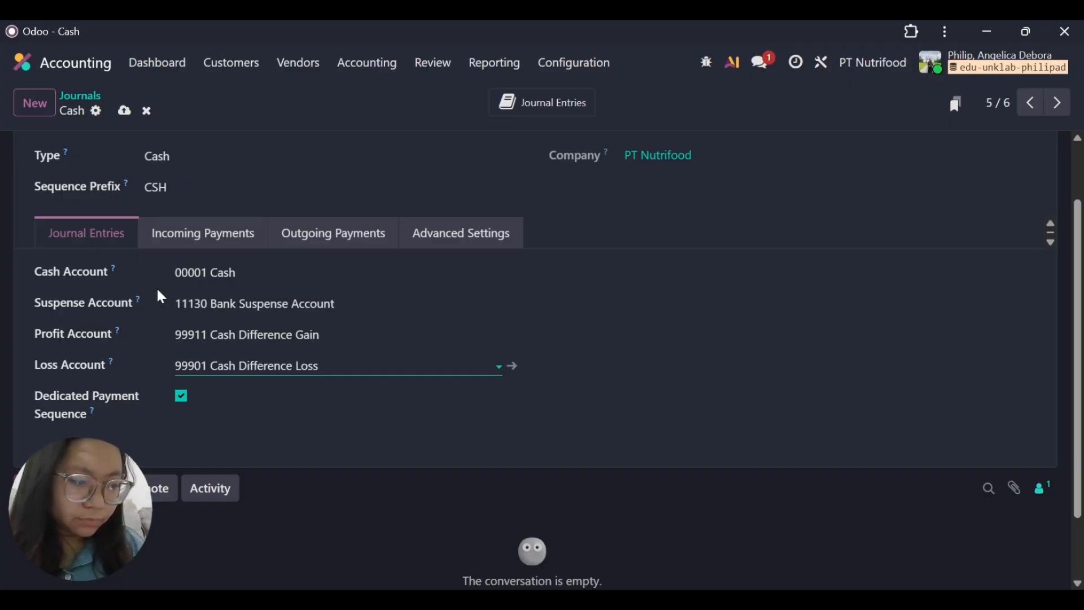
Change the Cash journal's Cash Account to 11110 Kas and save the journal.
{"action": "left_click", "coordinate": [275, 271]}
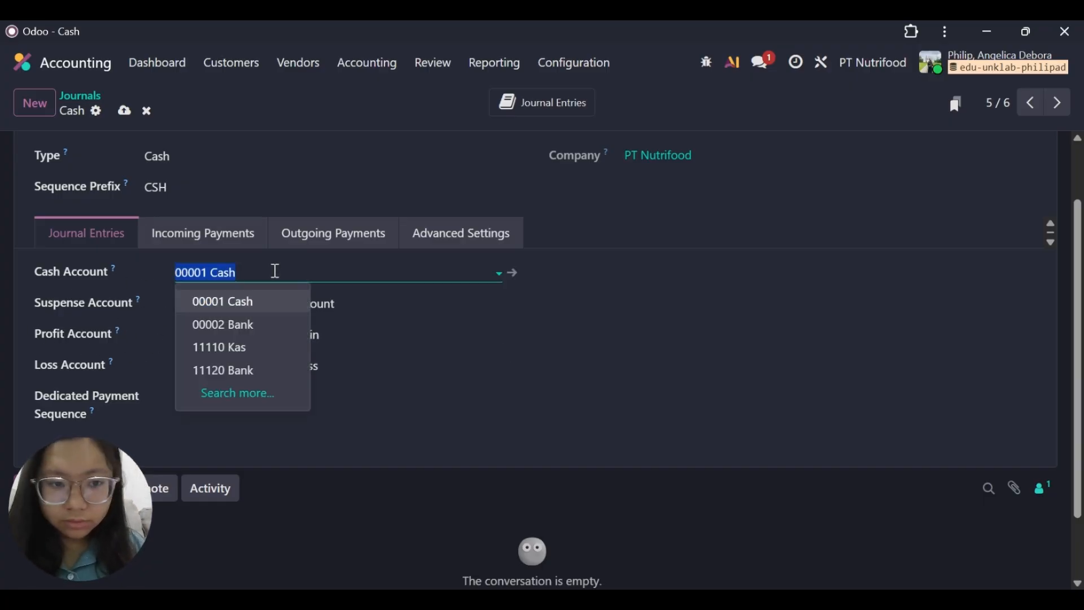
{"action": "key", "text": "BackSpace"}
{"action": "type", "text": "kas"}
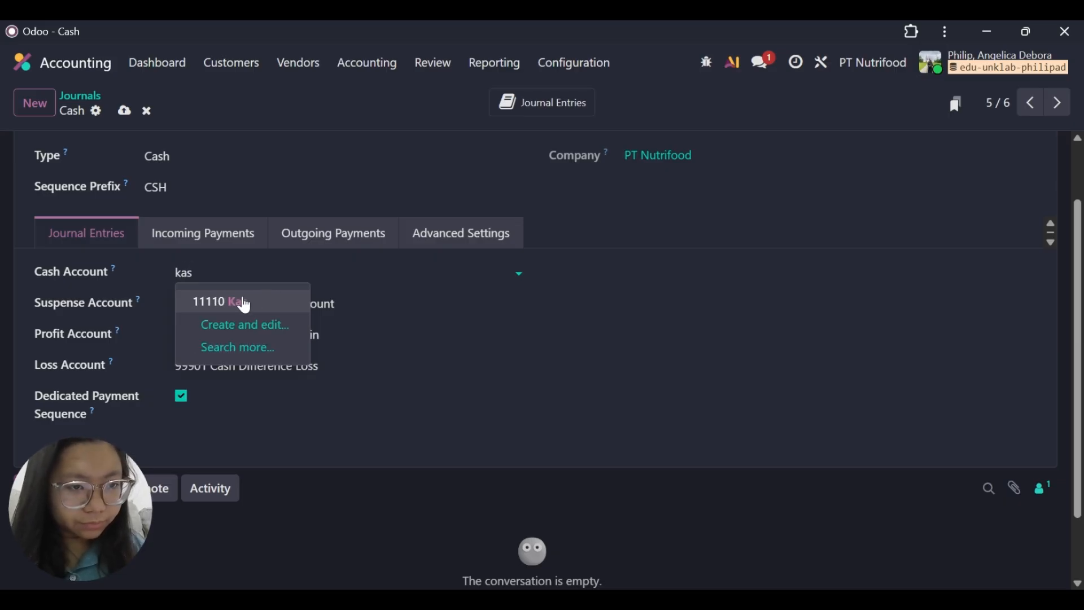
{"action": "left_click", "coordinate": [243, 301]}
{"action": "left_click", "coordinate": [120, 112]}
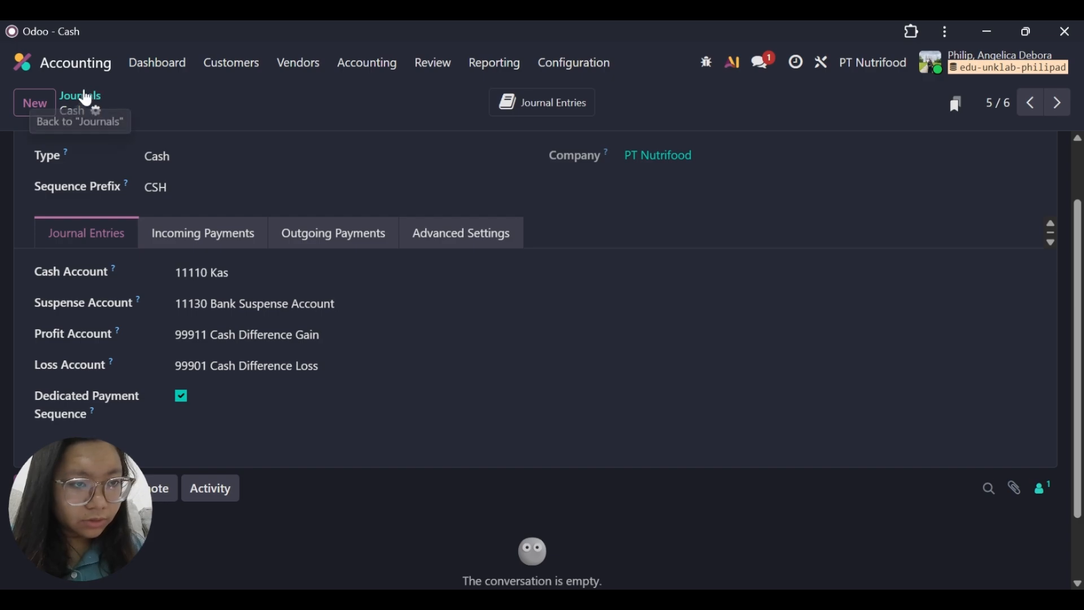
In the Bank journal, set the Profit Account to 99911 Cash Difference Gain and the Loss Account to 99901 Cash Difference Loss, and save.
{"action": "left_click", "coordinate": [82, 96]}
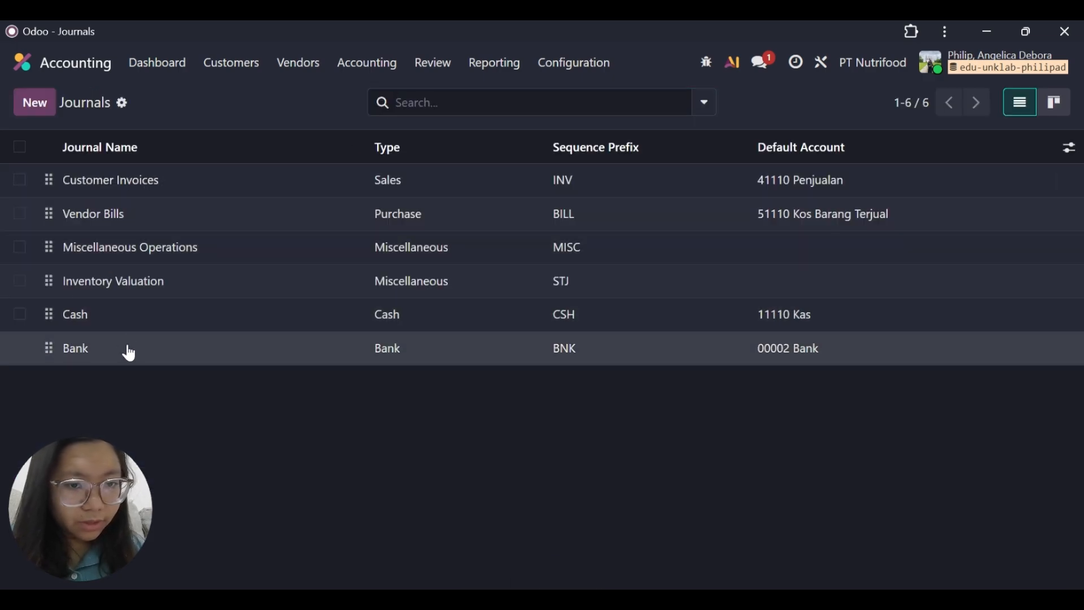
{"action": "left_click", "coordinate": [126, 349]}
{"action": "left_click", "coordinate": [232, 416]}
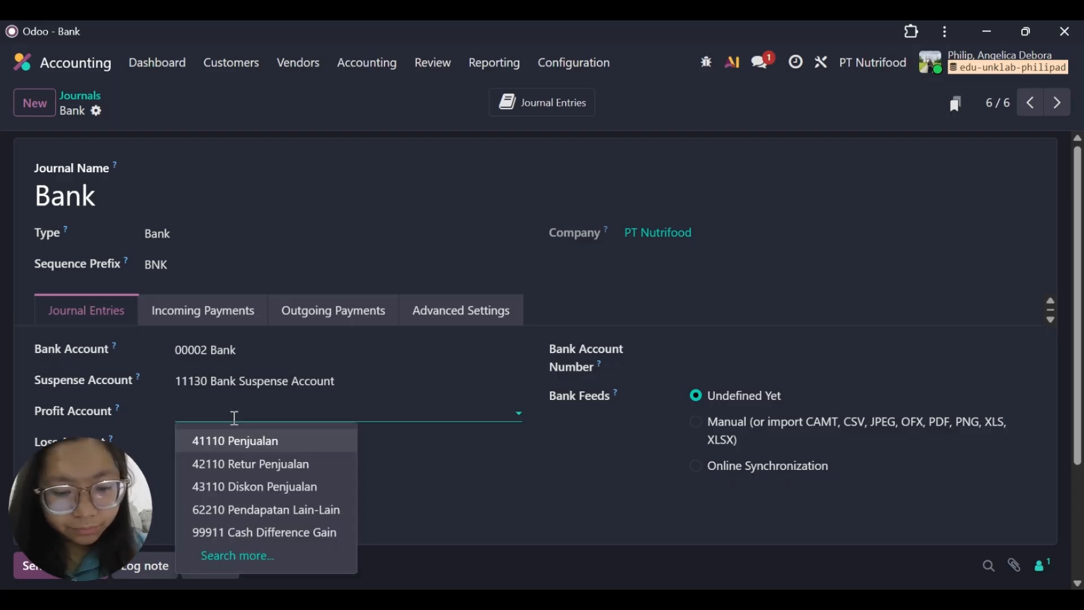
{"action": "type", "text": "b"}
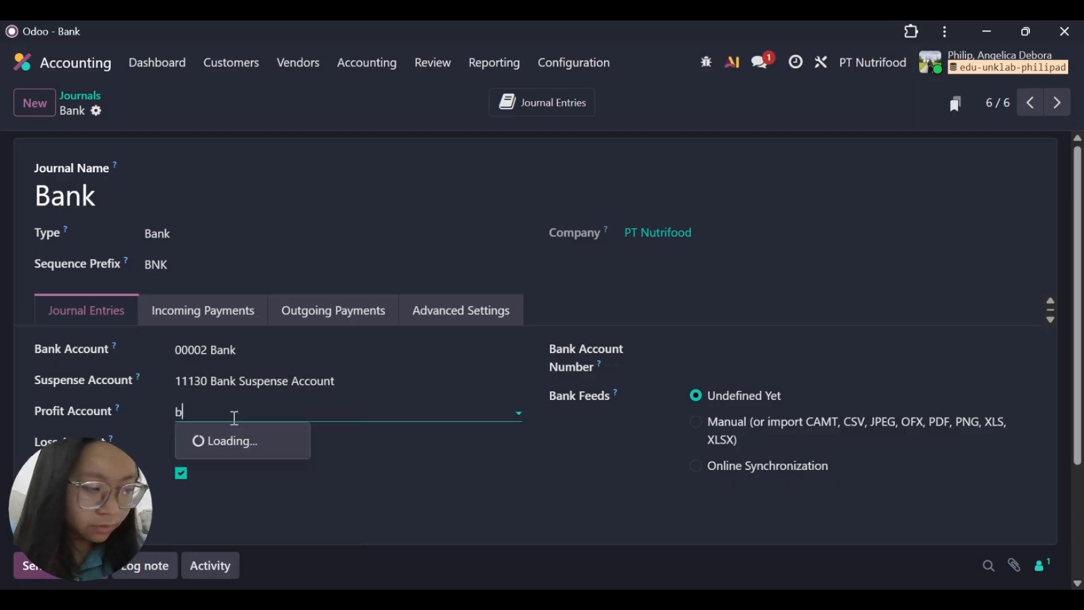
{"action": "key", "text": "BackSpace"}
{"action": "type", "text": "c"}
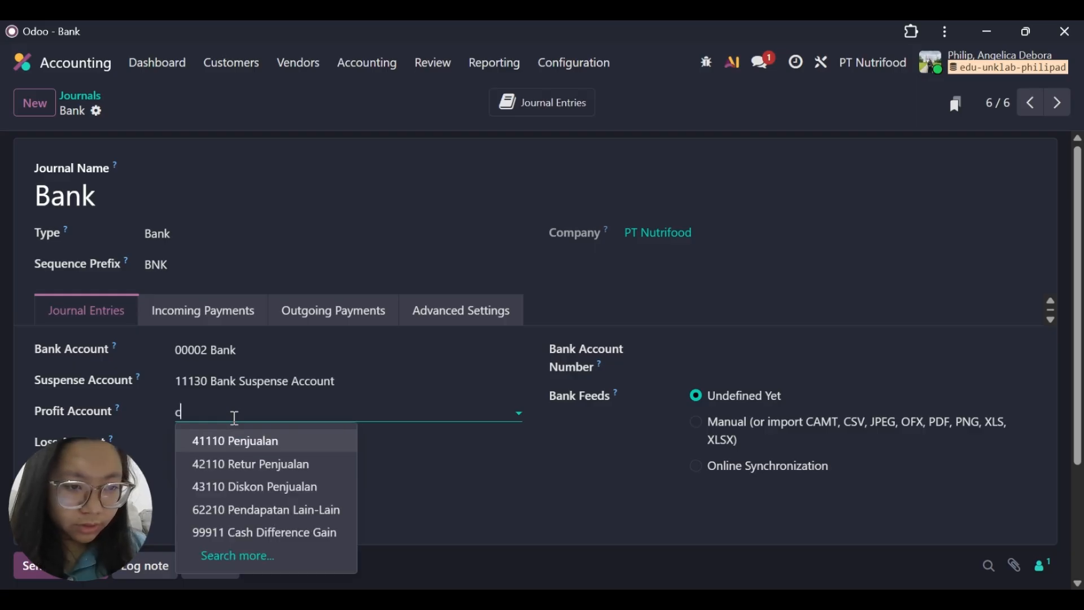
{"action": "type", "text": "as"}
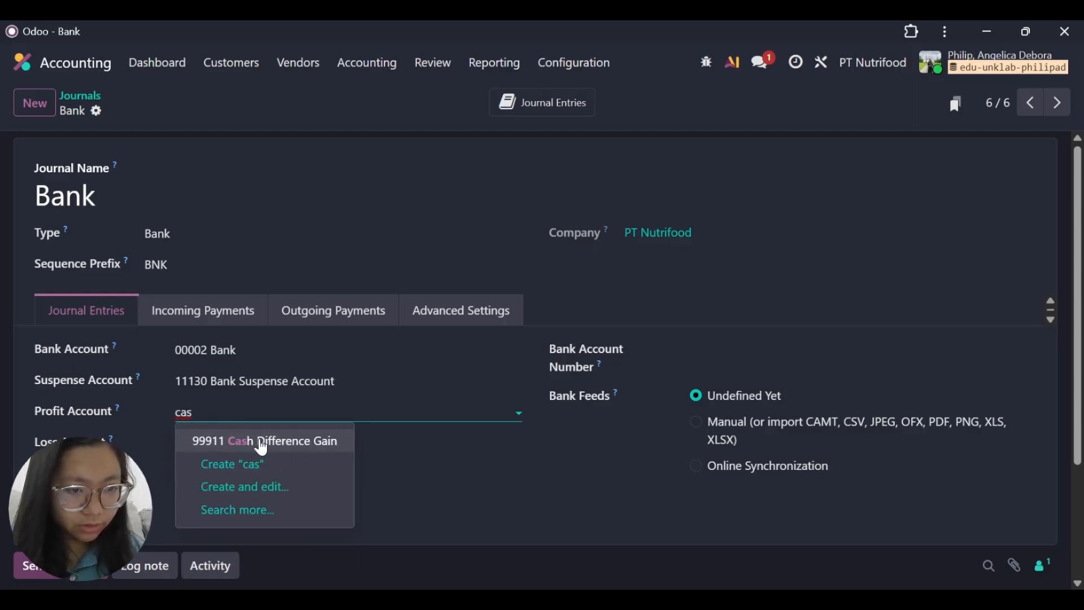
{"action": "left_click", "coordinate": [280, 444]}
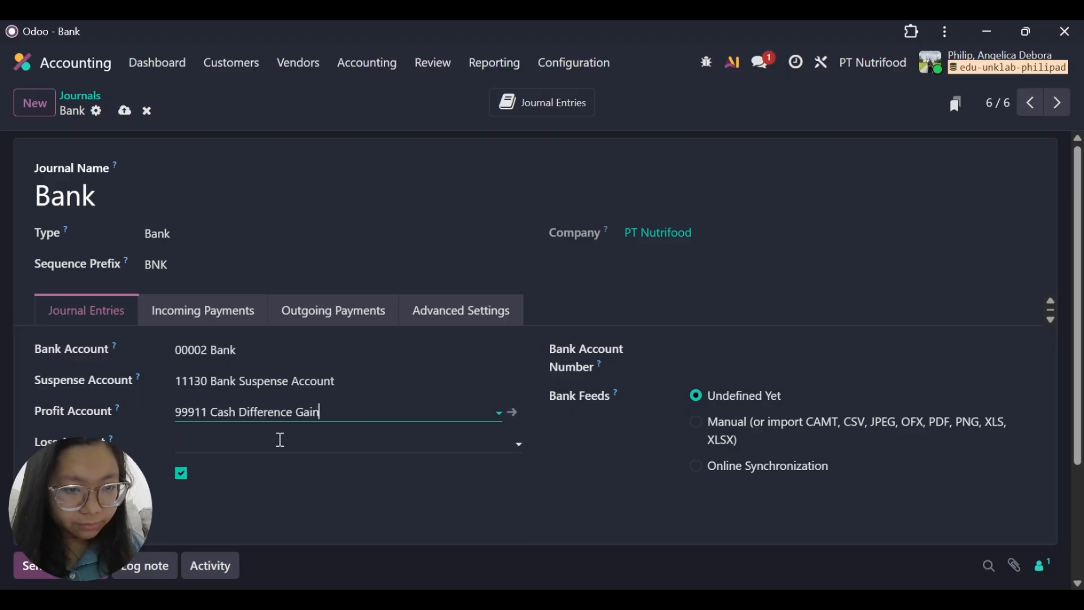
{"action": "left_click", "coordinate": [276, 442]}
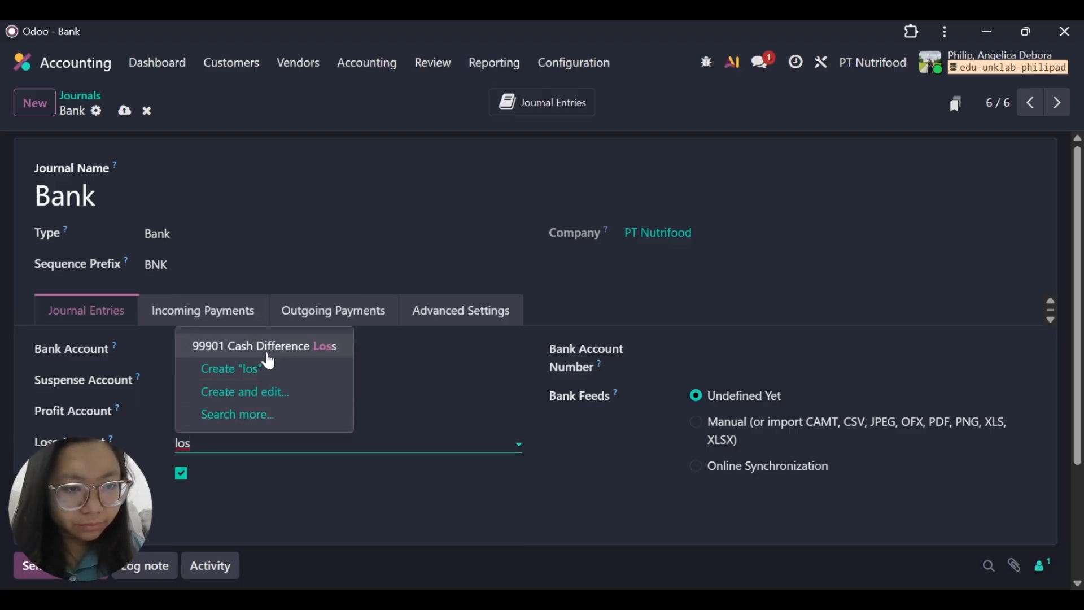
{"action": "left_click", "coordinate": [272, 353]}
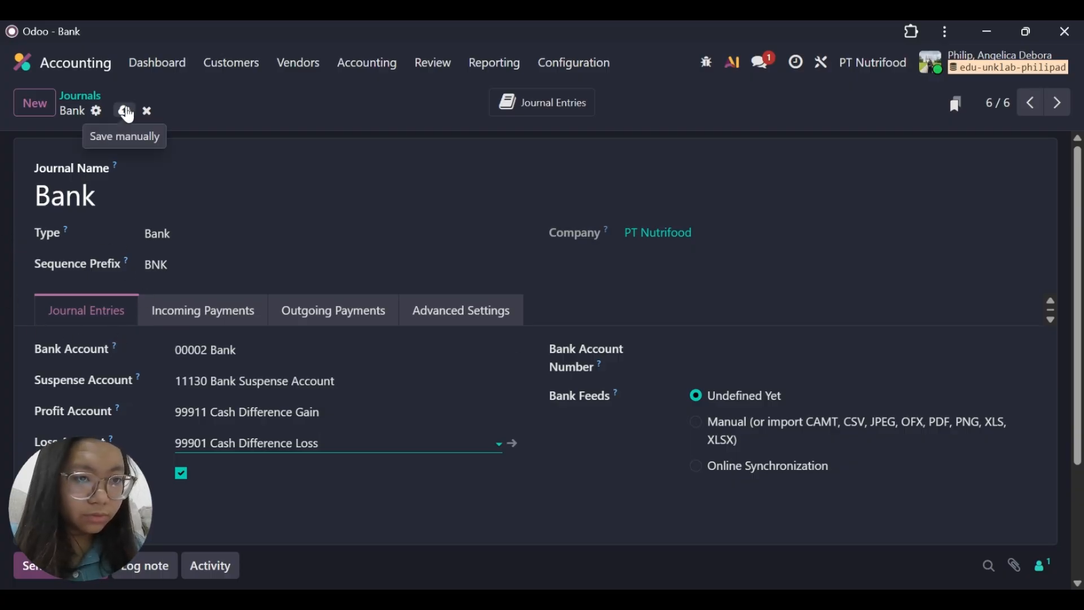
{"action": "left_click", "coordinate": [125, 112]}
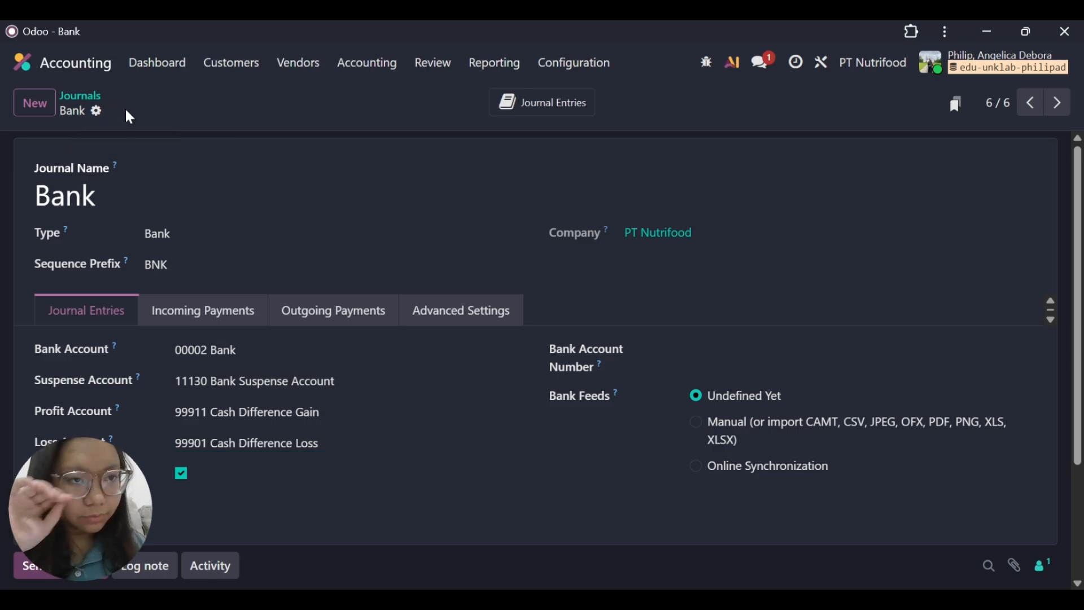
Create and save a journal named Point of sale with type Sales and sequence prefix POS.
{"action": "left_click", "coordinate": [48, 113]}
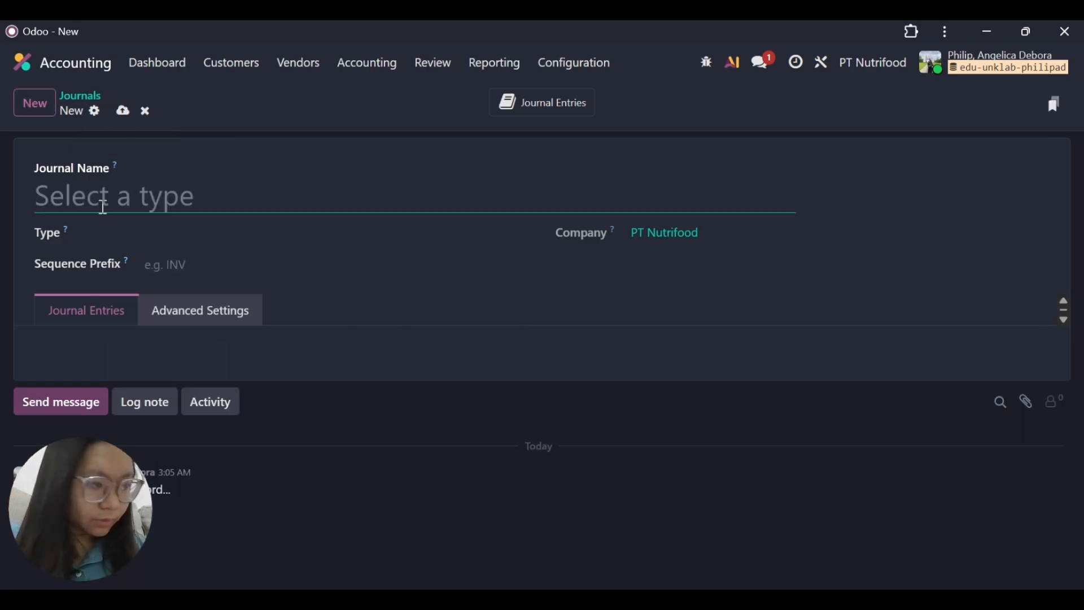
{"action": "type", "text": "Point of "}
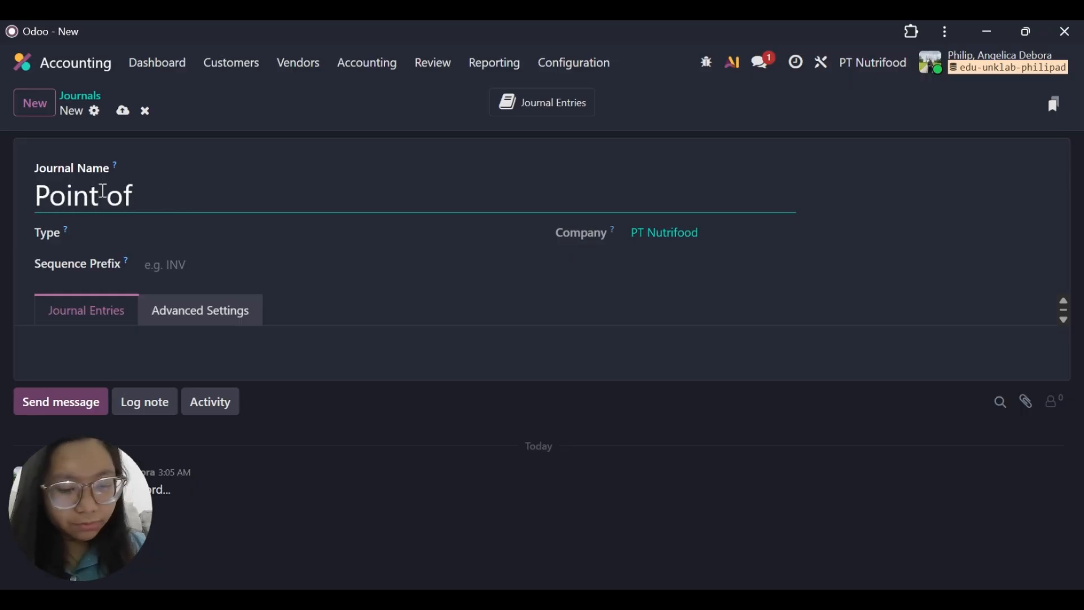
{"action": "type", "text": "sale"}
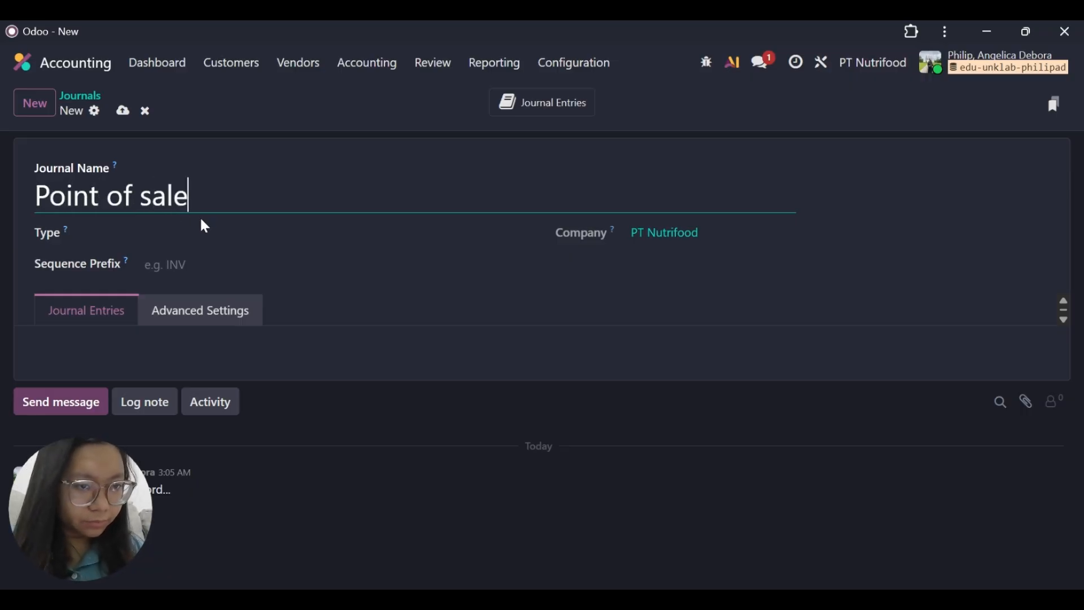
{"action": "left_click", "coordinate": [203, 226]}
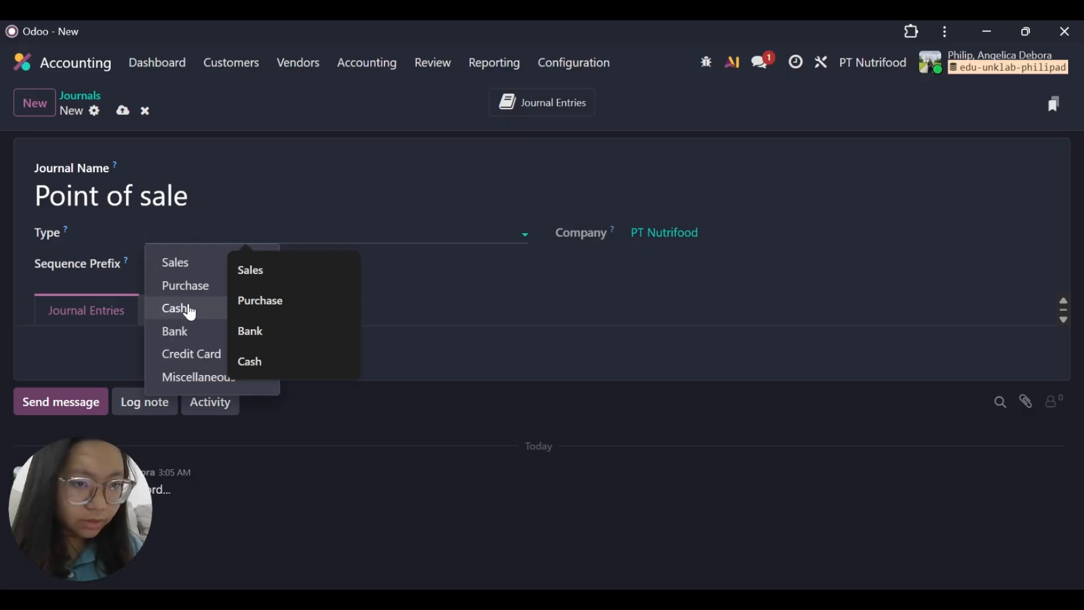
{"action": "left_click", "coordinate": [195, 264]}
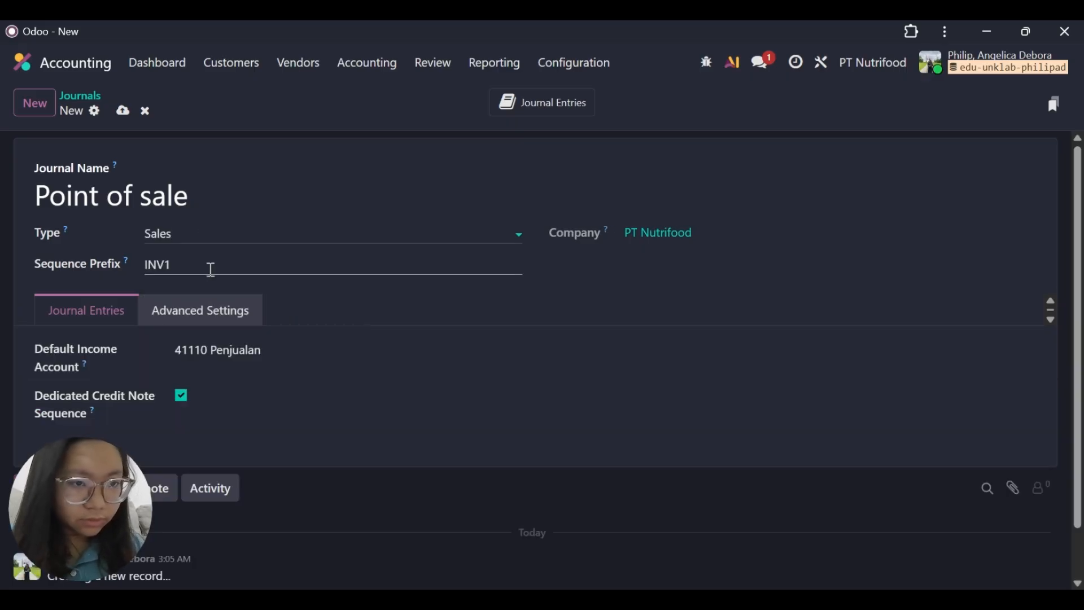
{"action": "left_click", "coordinate": [215, 268]}
{"action": "key", "text": "BackSpace"}
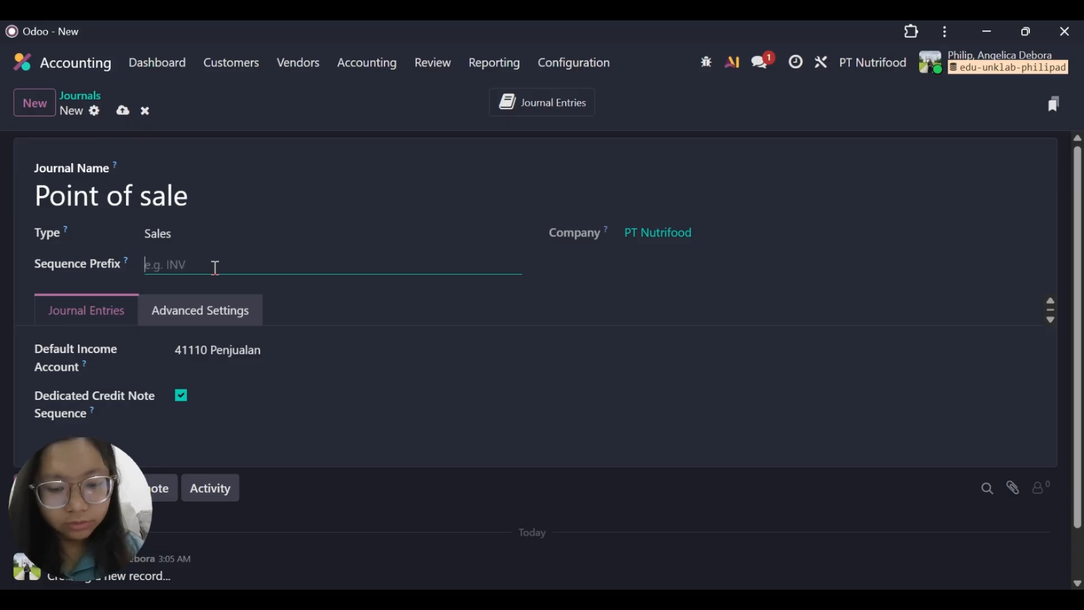
{"action": "type", "text": "POS"}
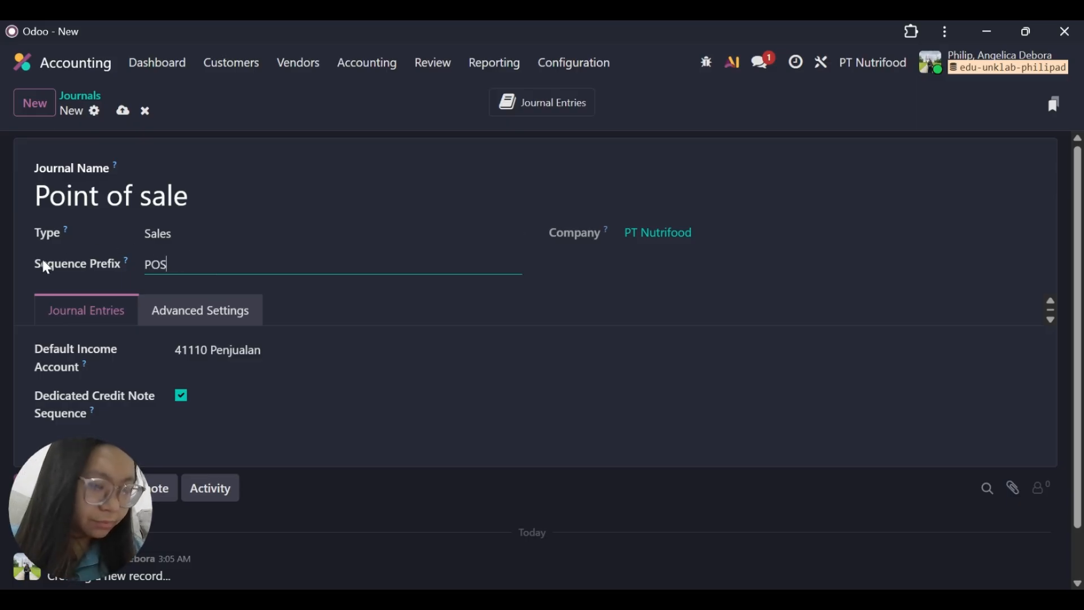
{"action": "left_click", "coordinate": [122, 111]}
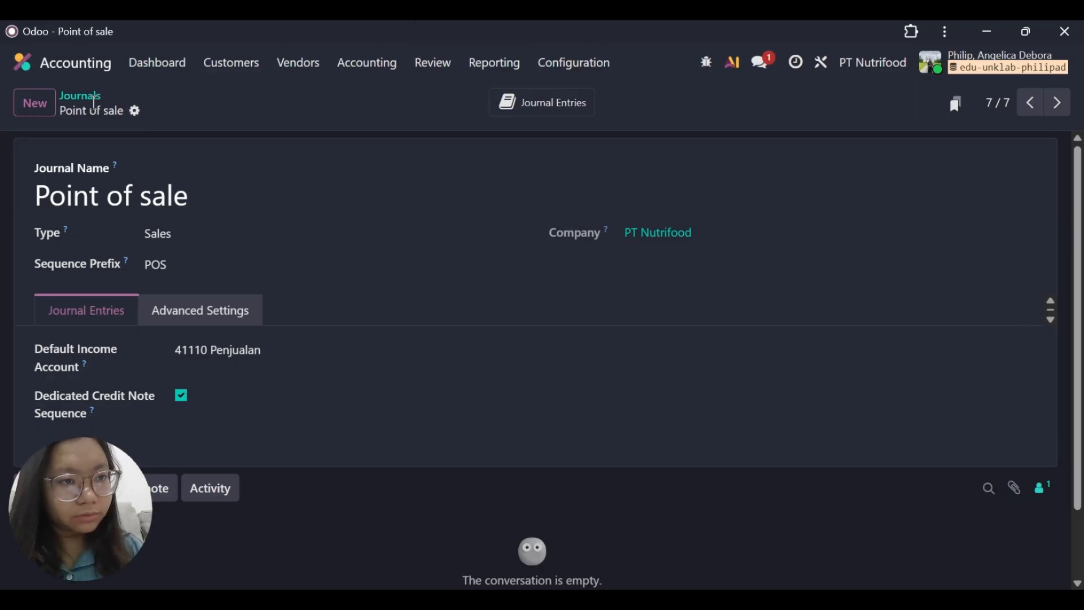
Examine the settings of the existing product categories Bahan Baku Produksi - Materials and Persediaan Barang Jadi - Finished Good.
{"action": "left_click", "coordinate": [90, 97]}
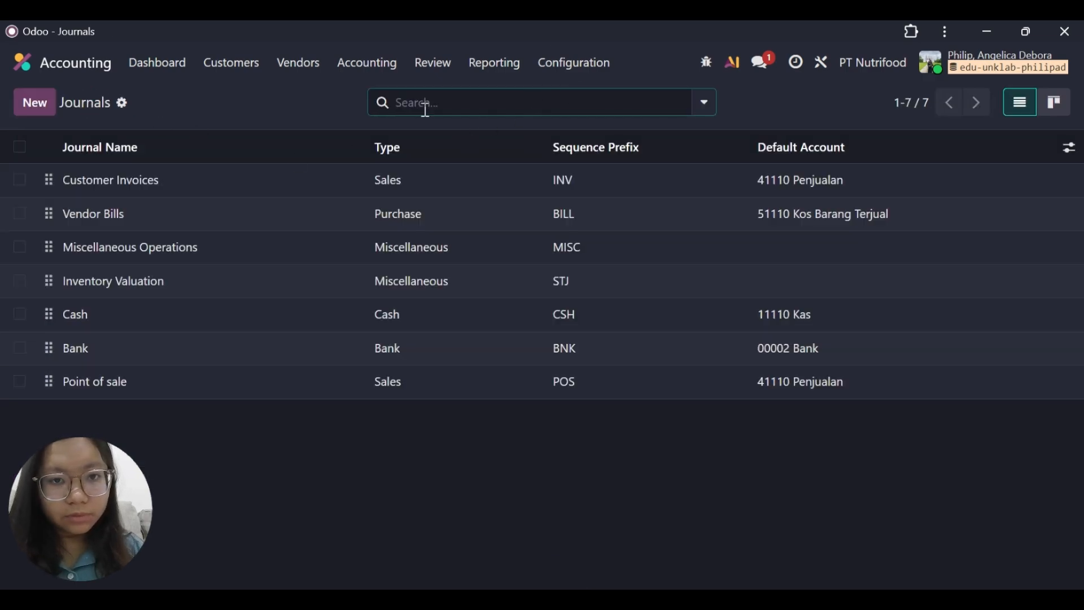
{"action": "left_click", "coordinate": [570, 64]}
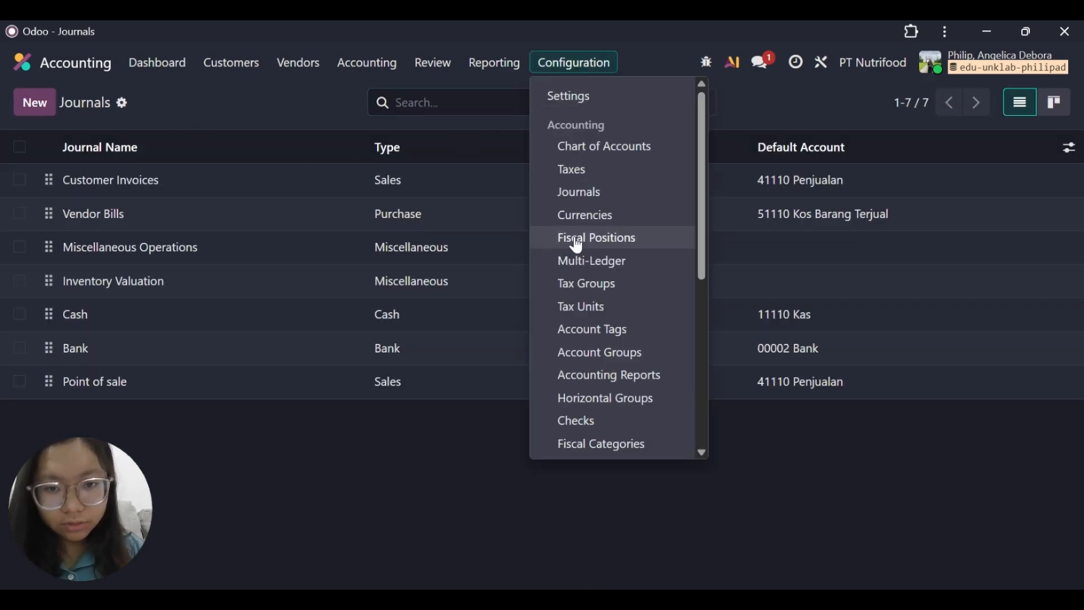
{"action": "scroll", "coordinate": [585, 311], "scroll_direction": "down", "scroll_amount": 5}
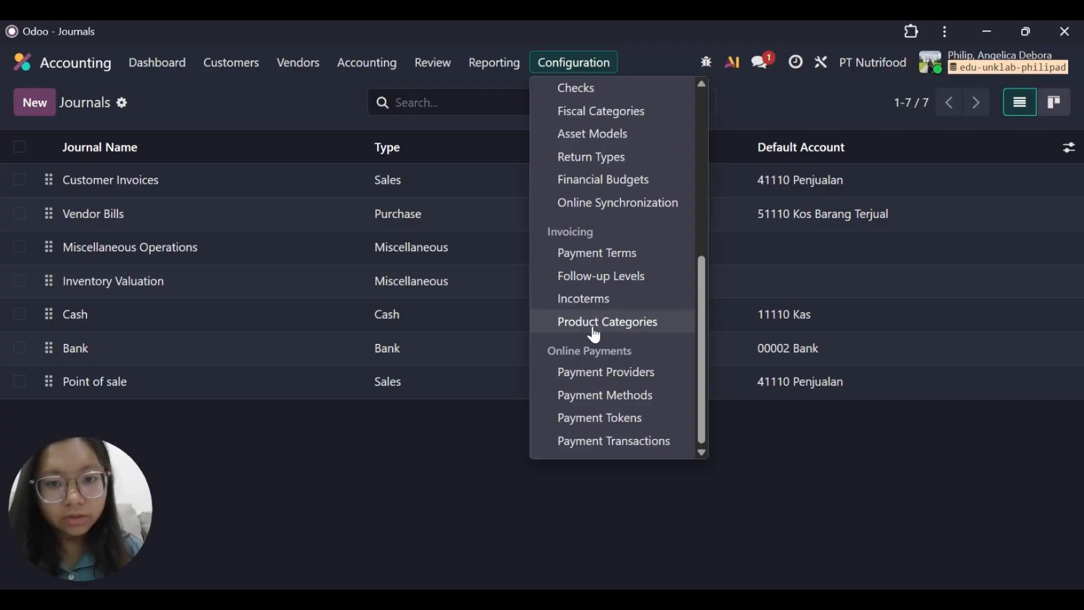
{"action": "left_click", "coordinate": [594, 322]}
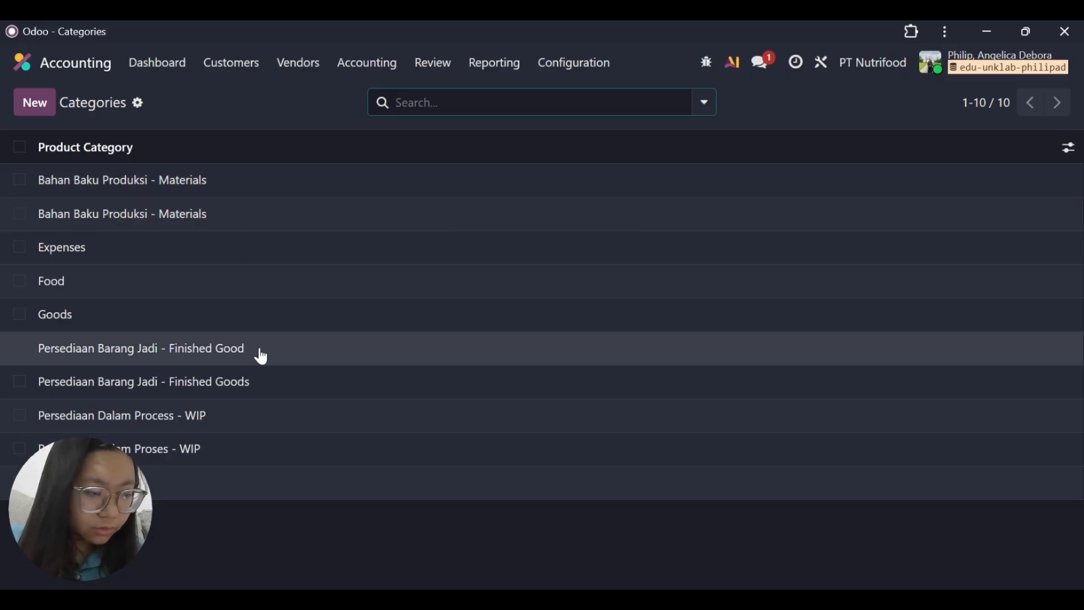
{"action": "left_click", "coordinate": [240, 193]}
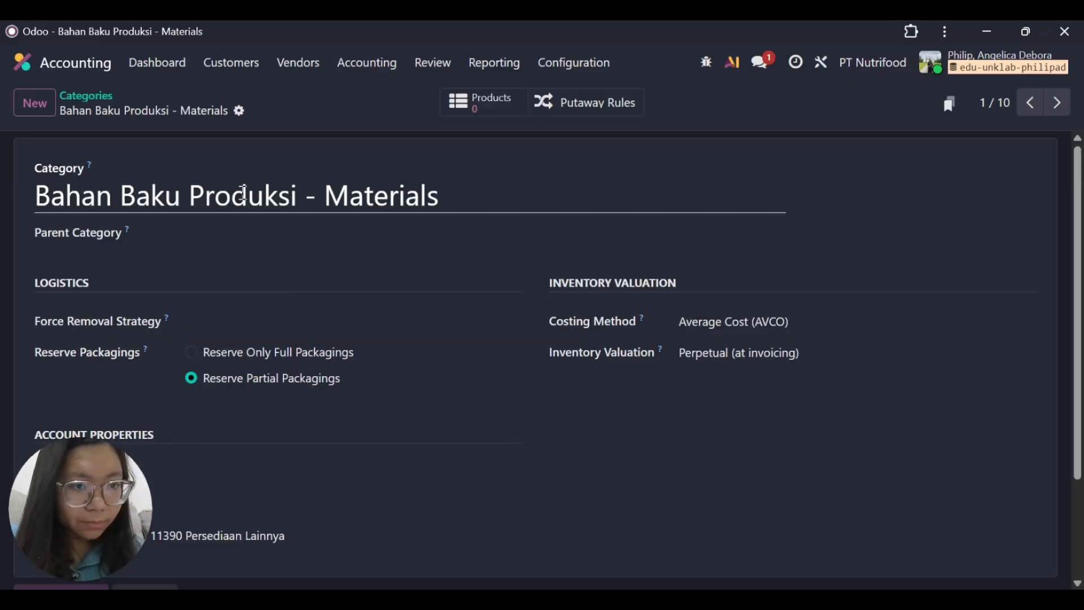
{"action": "scroll", "coordinate": [363, 389], "scroll_direction": "down", "scroll_amount": 2}
{"action": "scroll", "coordinate": [363, 390], "scroll_direction": "up", "scroll_amount": 2}
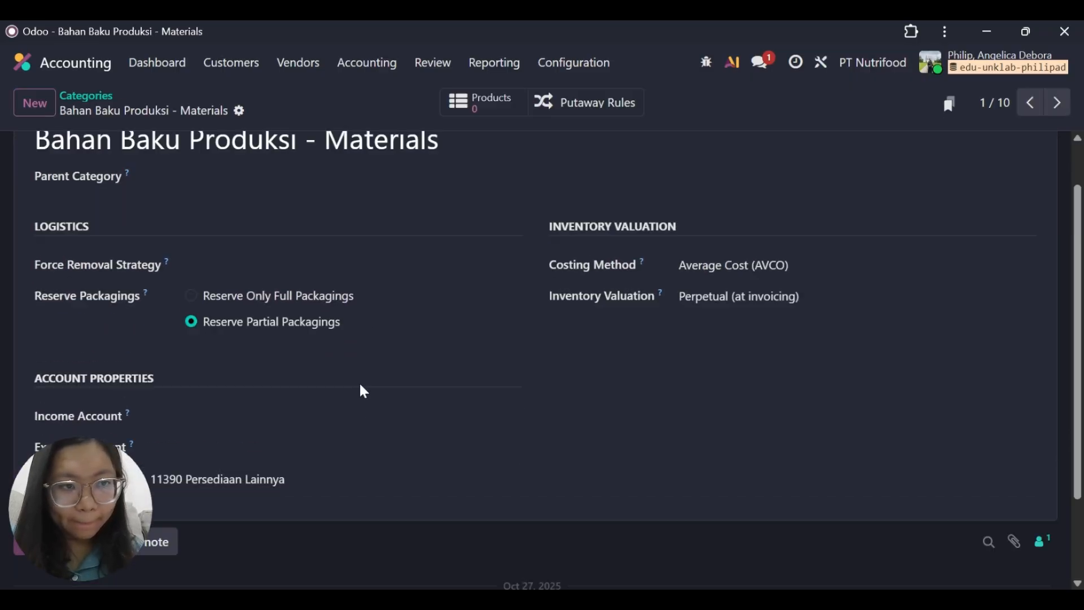
{"action": "left_click", "coordinate": [90, 99]}
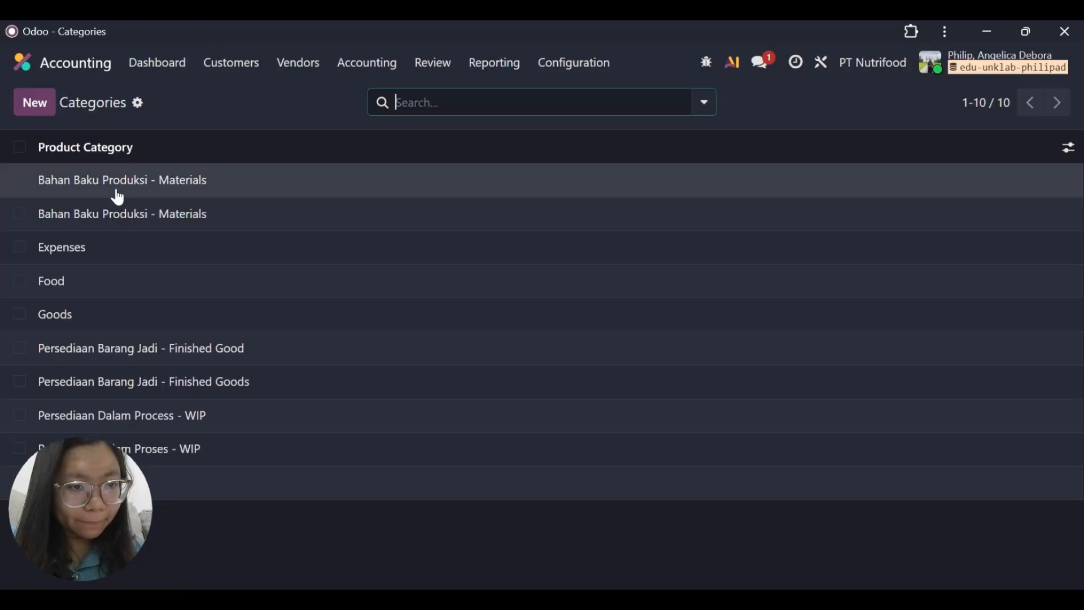
{"action": "left_click", "coordinate": [170, 347]}
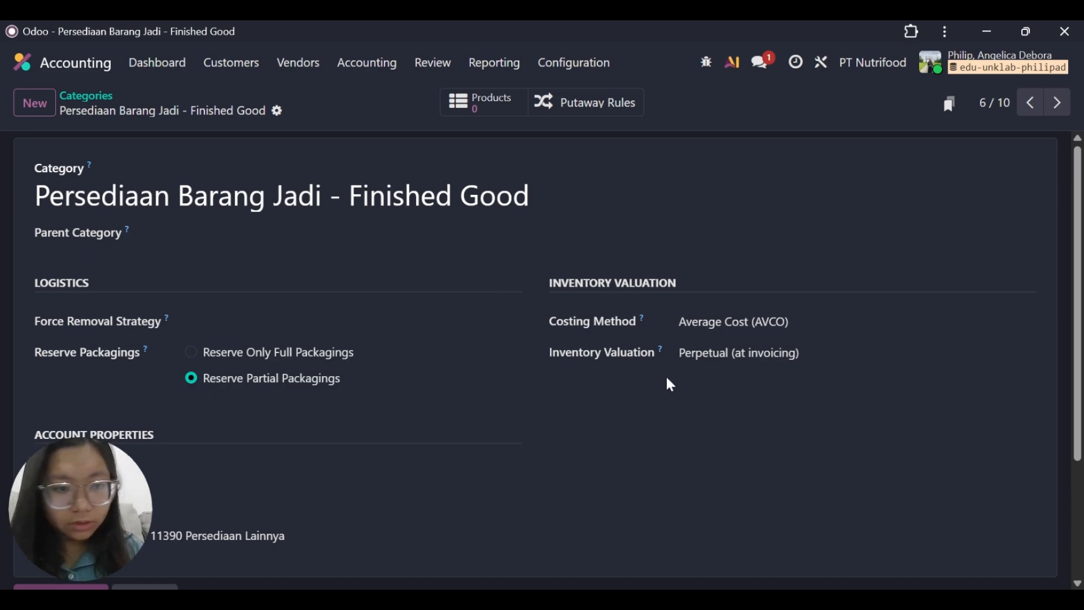
{"action": "left_click", "coordinate": [78, 99]}
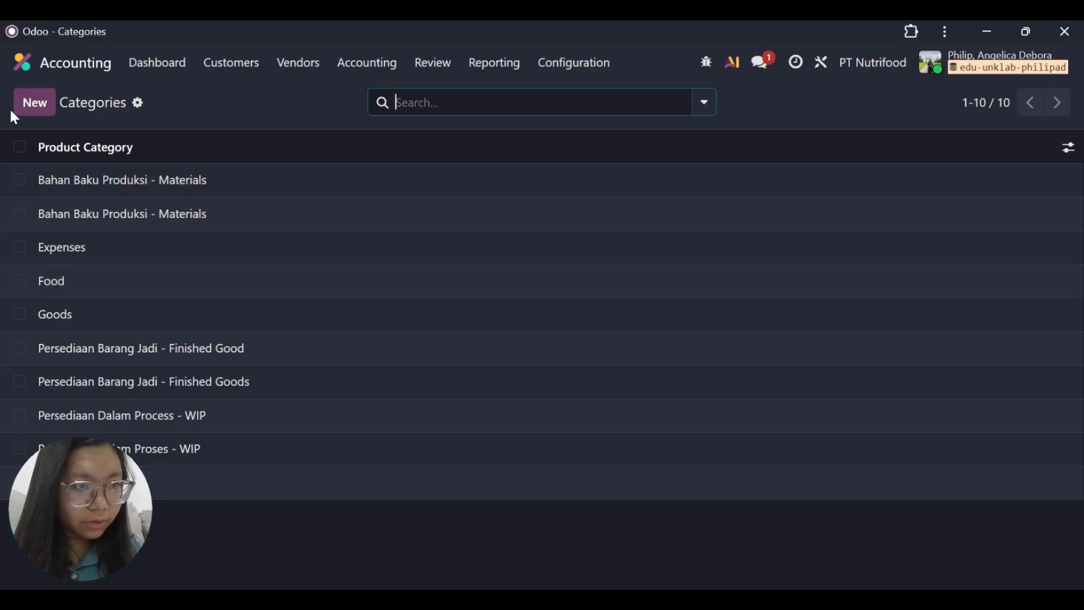
Start a new product category named Bahan Baku Produksi - Materials, leaving its parent category empty.
{"action": "left_click", "coordinate": [25, 110]}
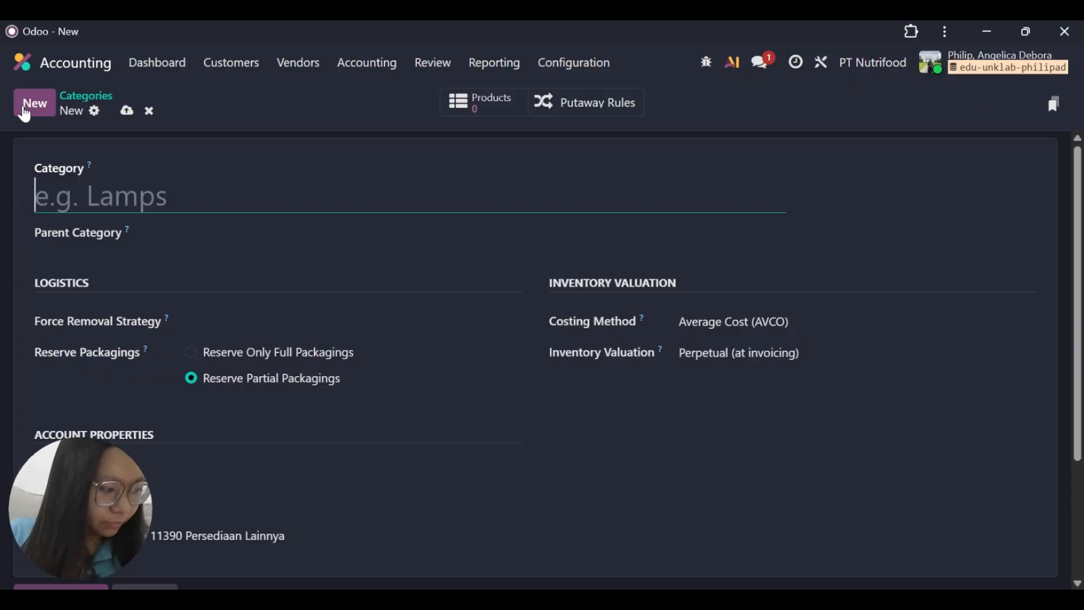
{"action": "type", "text": "Bahan B"}
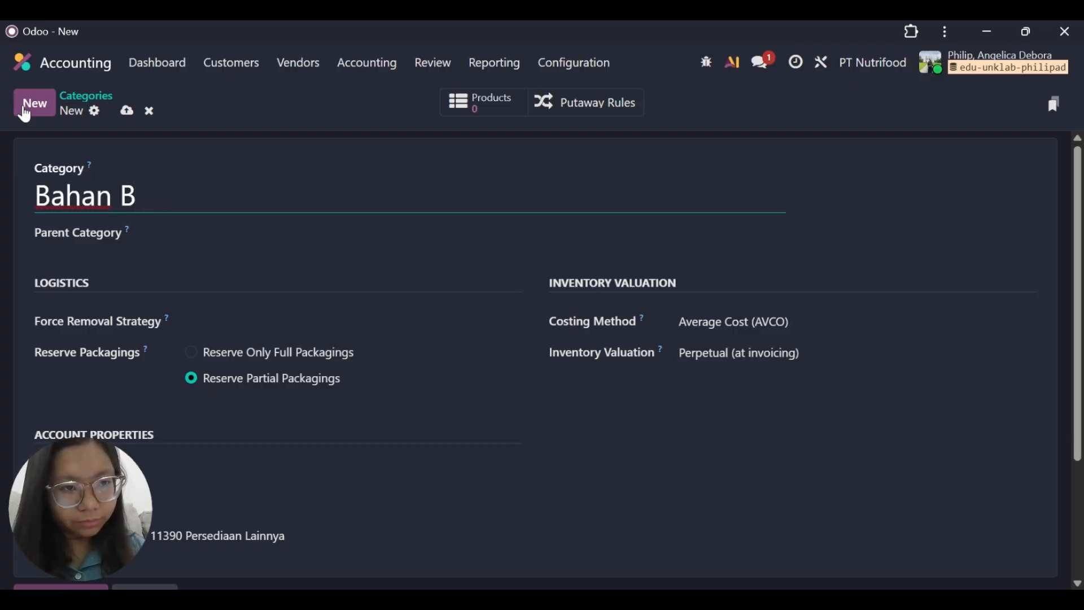
{"action": "type", "text": "aku "}
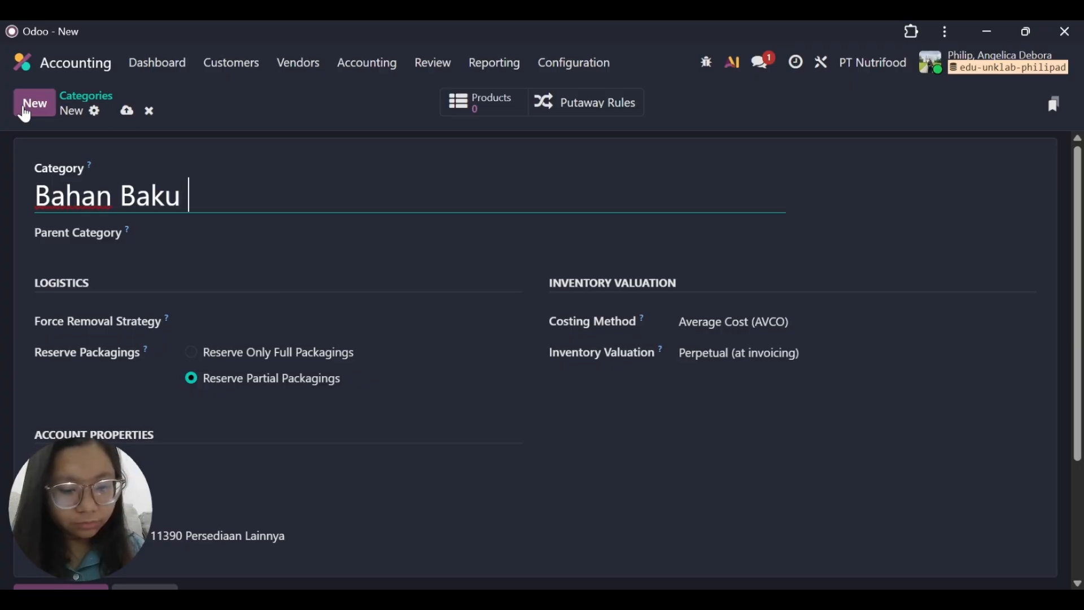
{"action": "type", "text": "Produksi"}
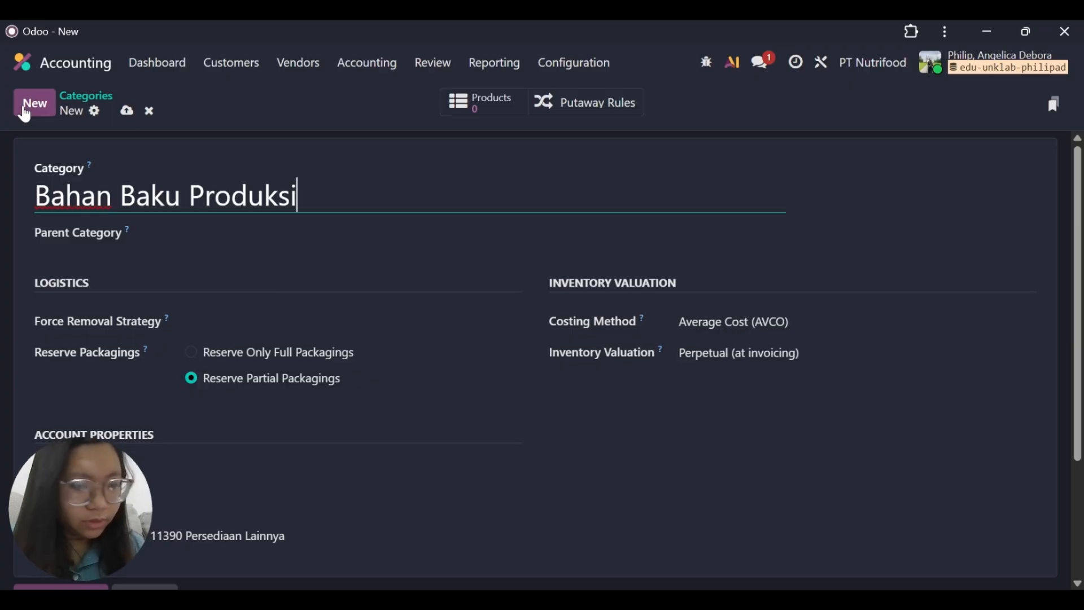
{"action": "type", "text": " - "}
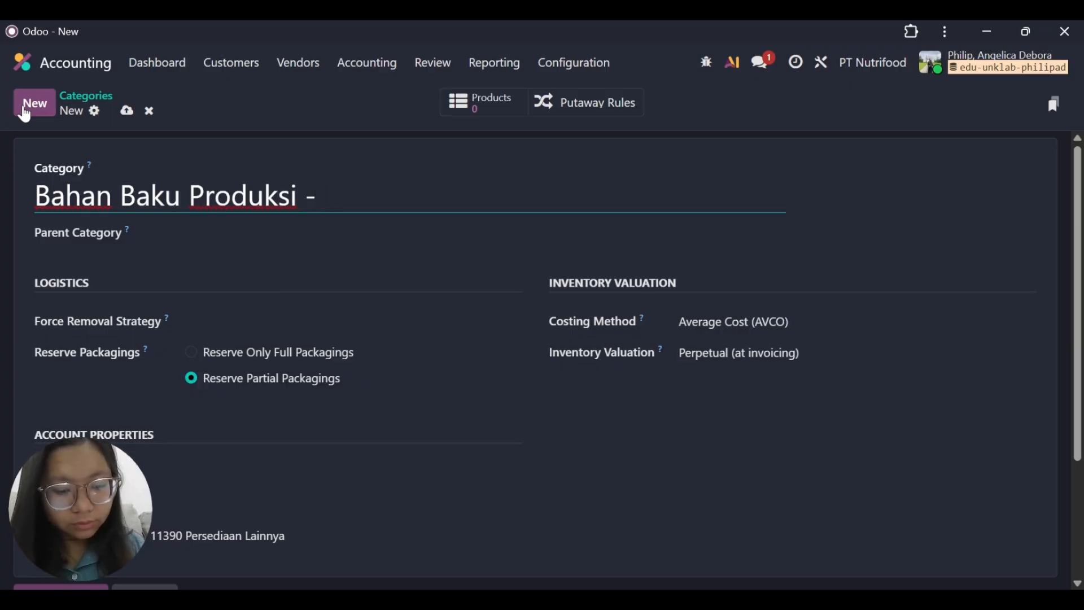
{"action": "type", "text": "Materials"}
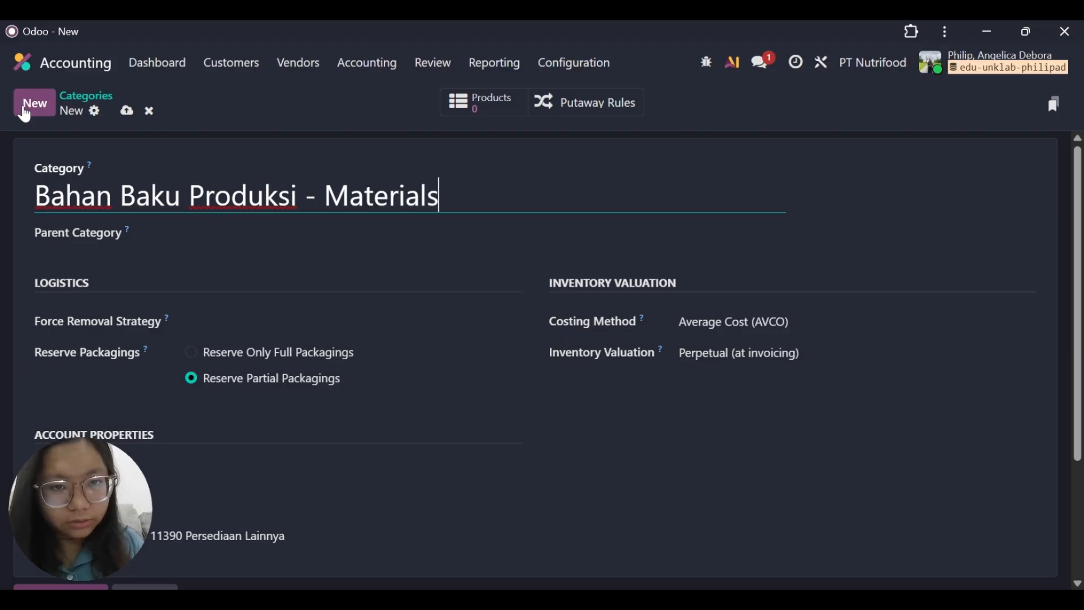
{"action": "type", "text": "s"}
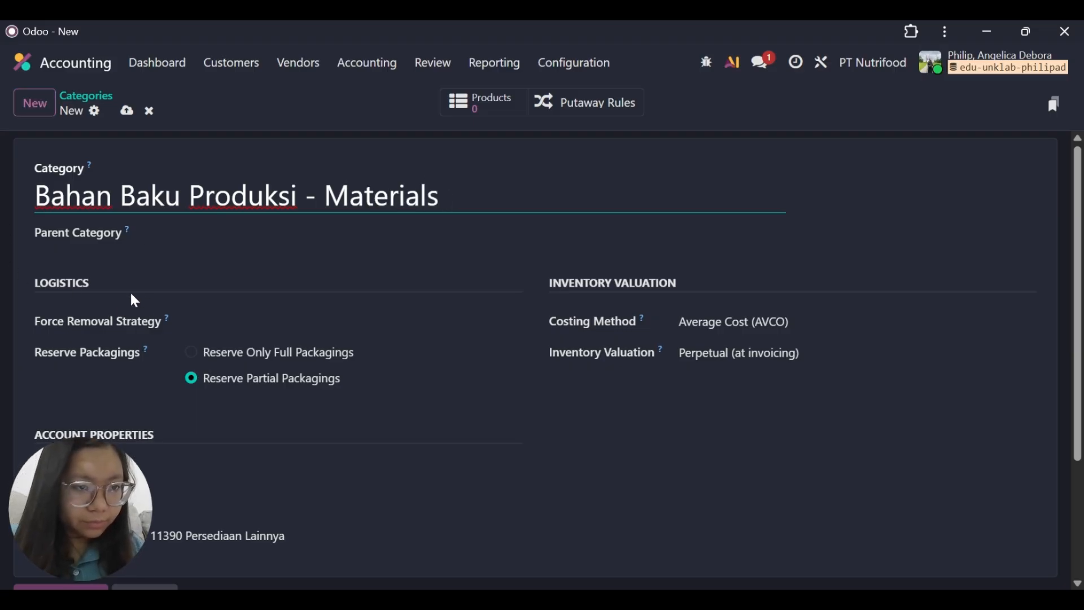
{"action": "left_click", "coordinate": [263, 230]}
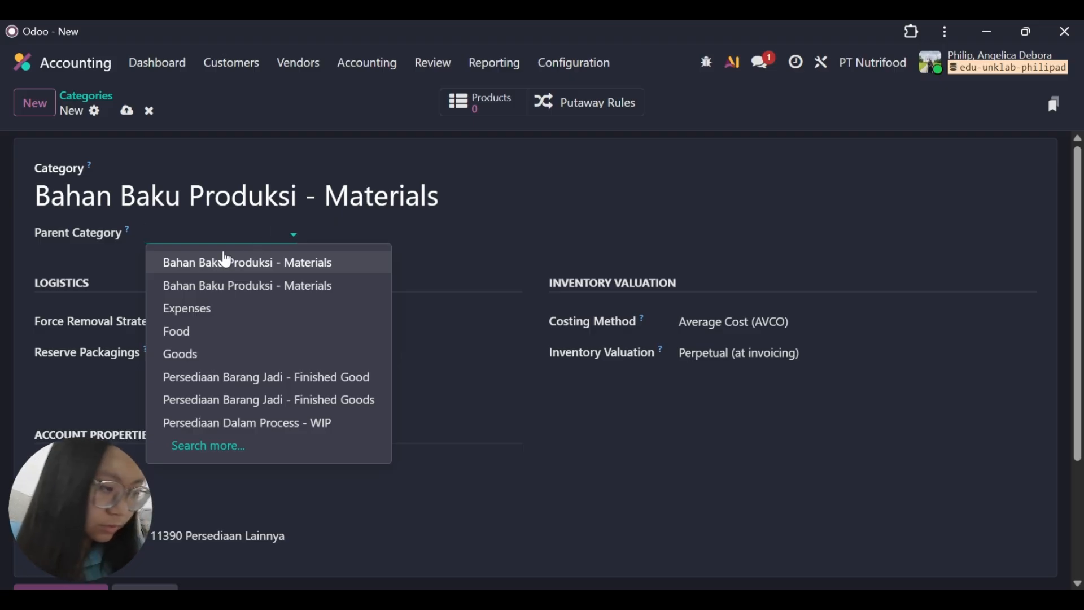
{"action": "left_click", "coordinate": [507, 375]}
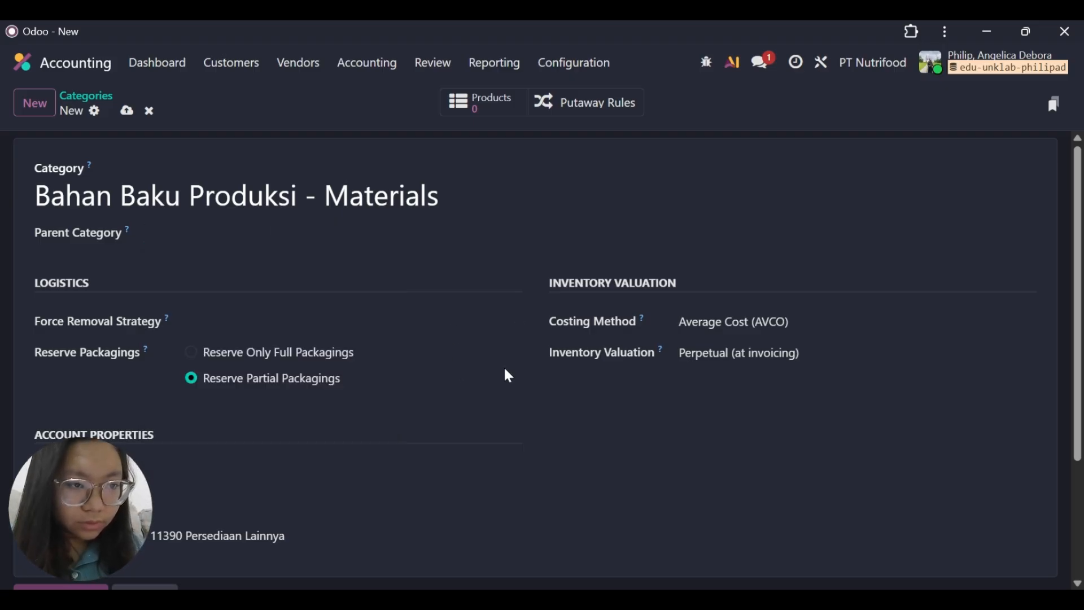
Keep the category's costing method on Average Cost (AVCO) and its inventory valuation on Perpetual (at invoicing).
{"action": "left_click", "coordinate": [716, 325]}
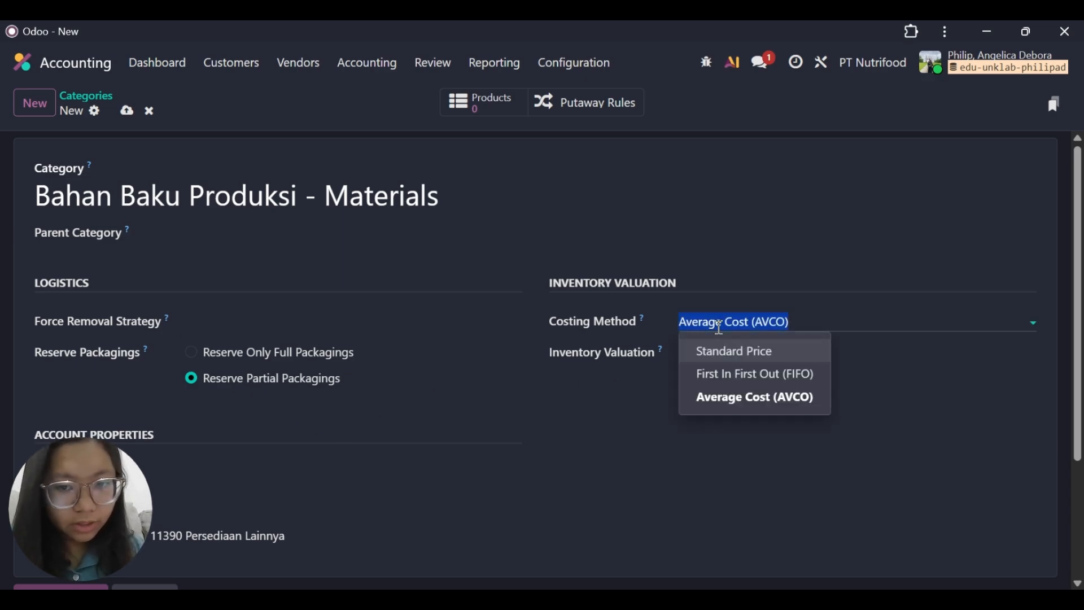
{"action": "left_click", "coordinate": [710, 406]}
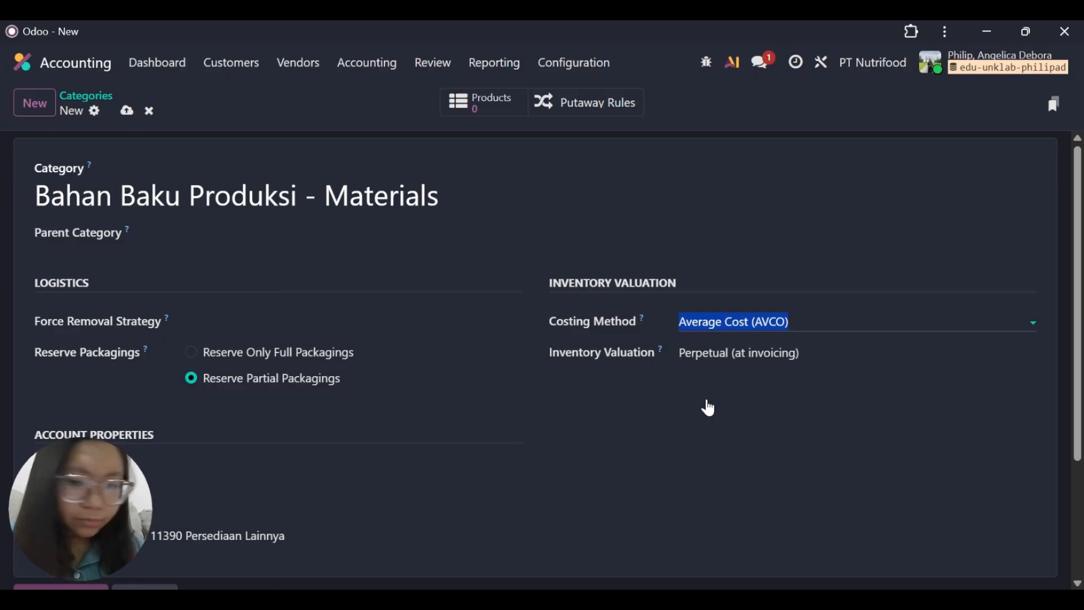
{"action": "left_click", "coordinate": [819, 357]}
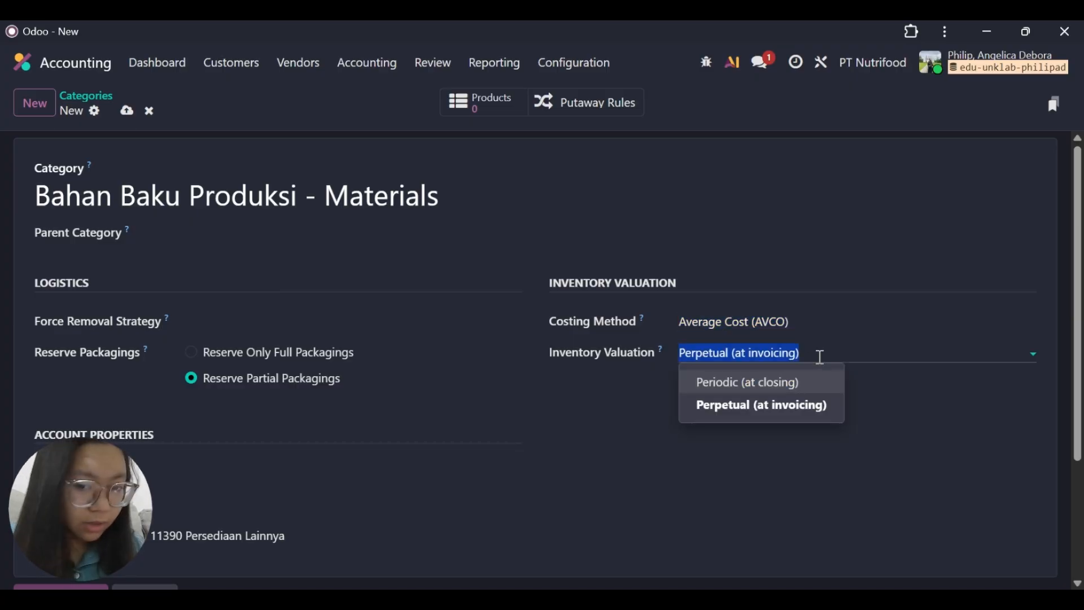
{"action": "left_click", "coordinate": [737, 417]}
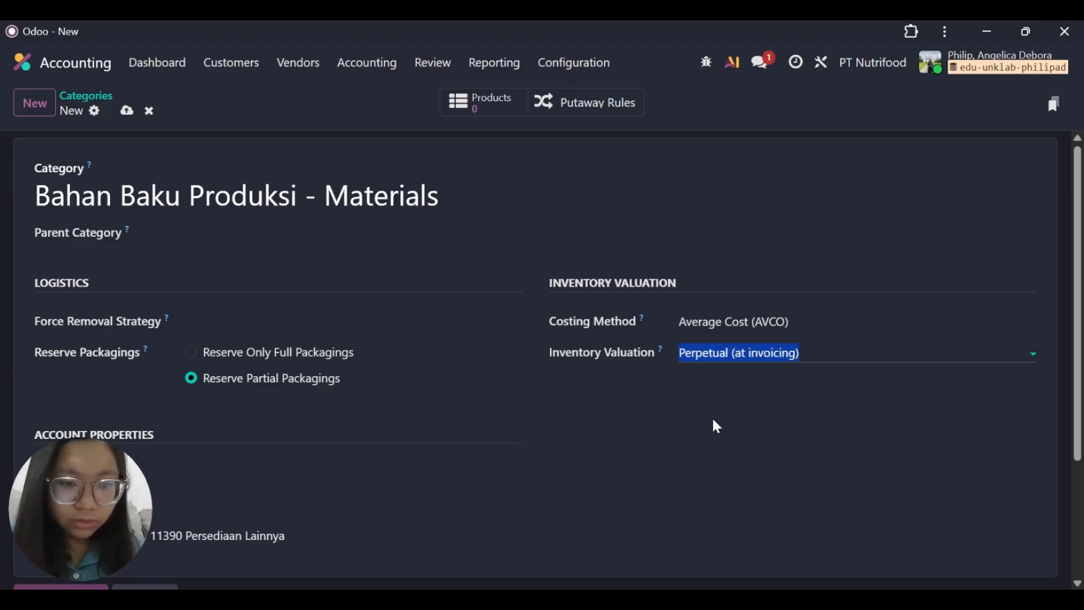
Set the category's Income Account to 41110 Penjualan and its Expense Account to 51110 Kos Barang Terjual.
{"action": "scroll", "coordinate": [557, 395], "scroll_direction": "down", "scroll_amount": 3}
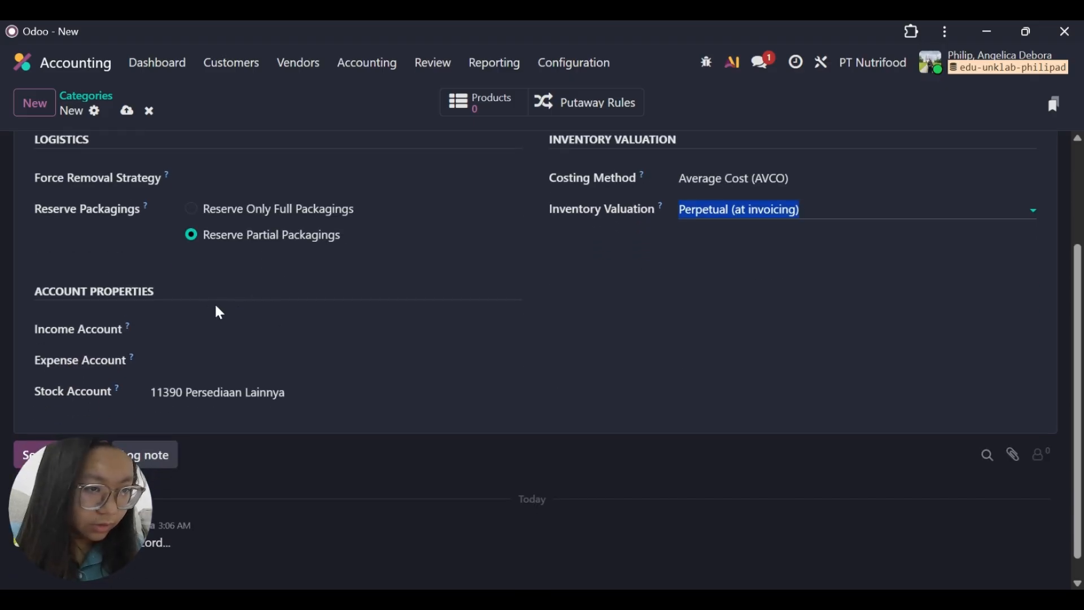
{"action": "left_click", "coordinate": [207, 325]}
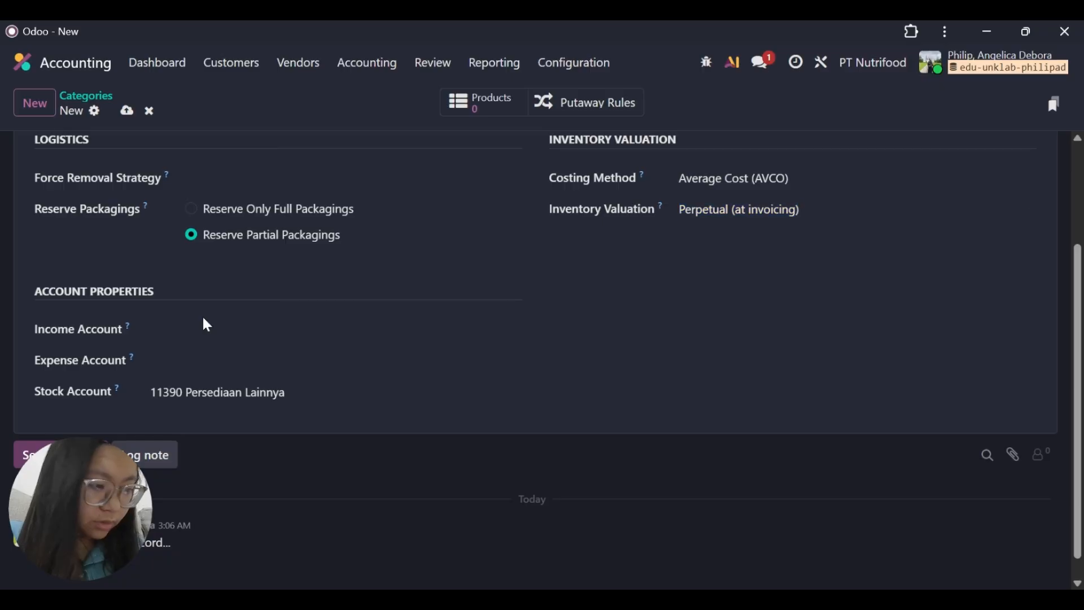
{"action": "left_click", "coordinate": [223, 324]}
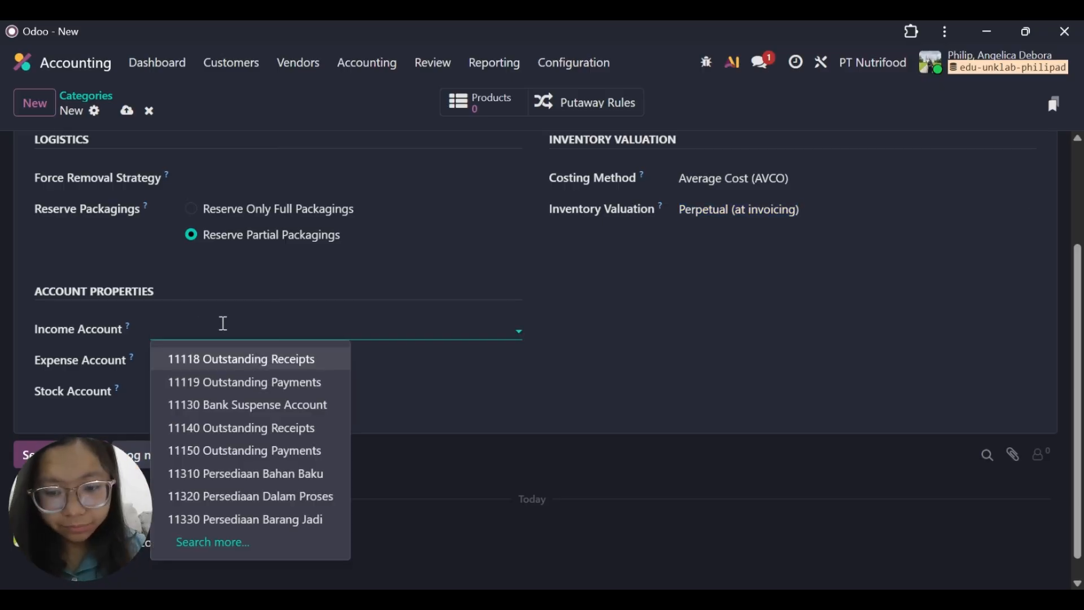
{"action": "type", "text": "penju"}
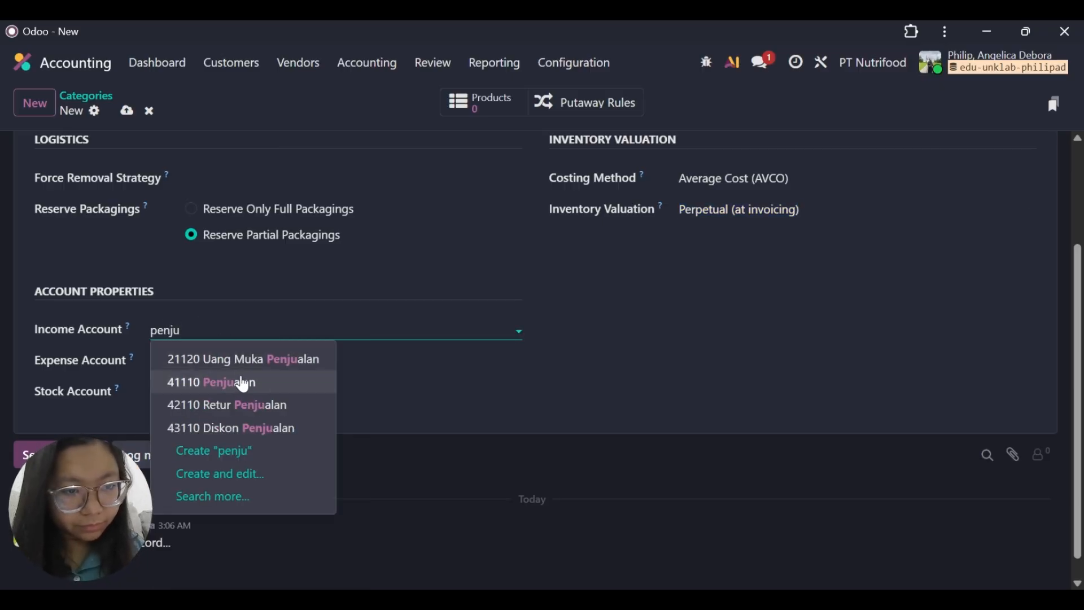
{"action": "left_click", "coordinate": [244, 383]}
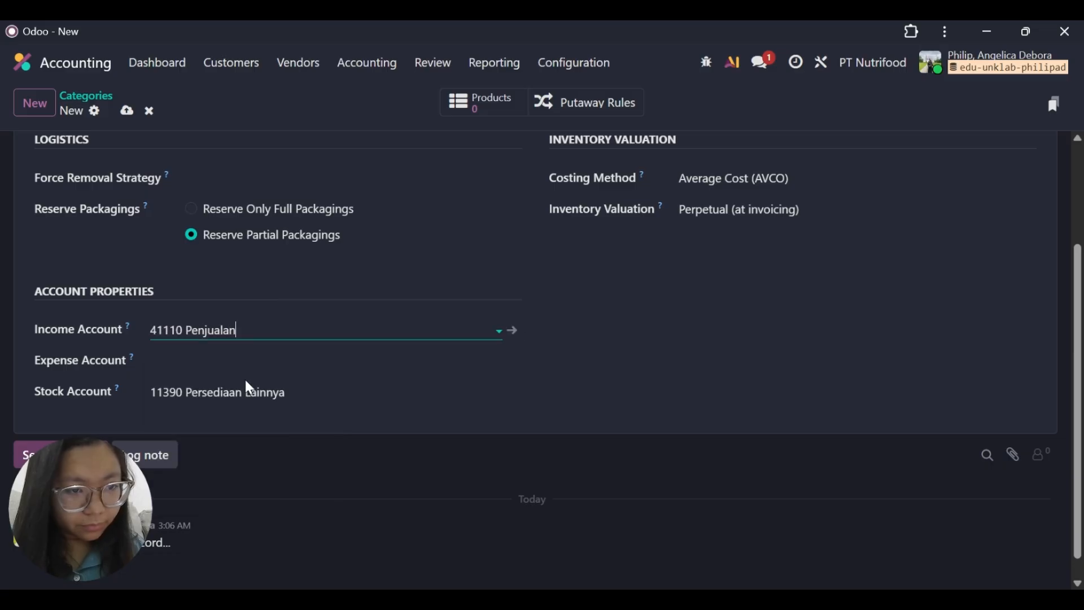
{"action": "left_click", "coordinate": [246, 362]}
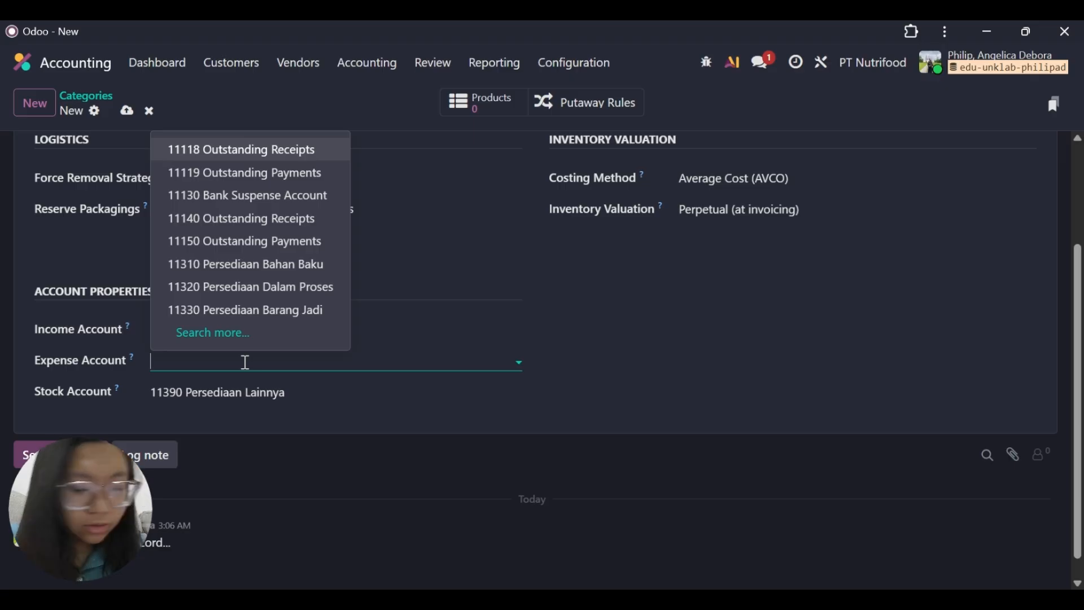
{"action": "type", "text": "kos b"}
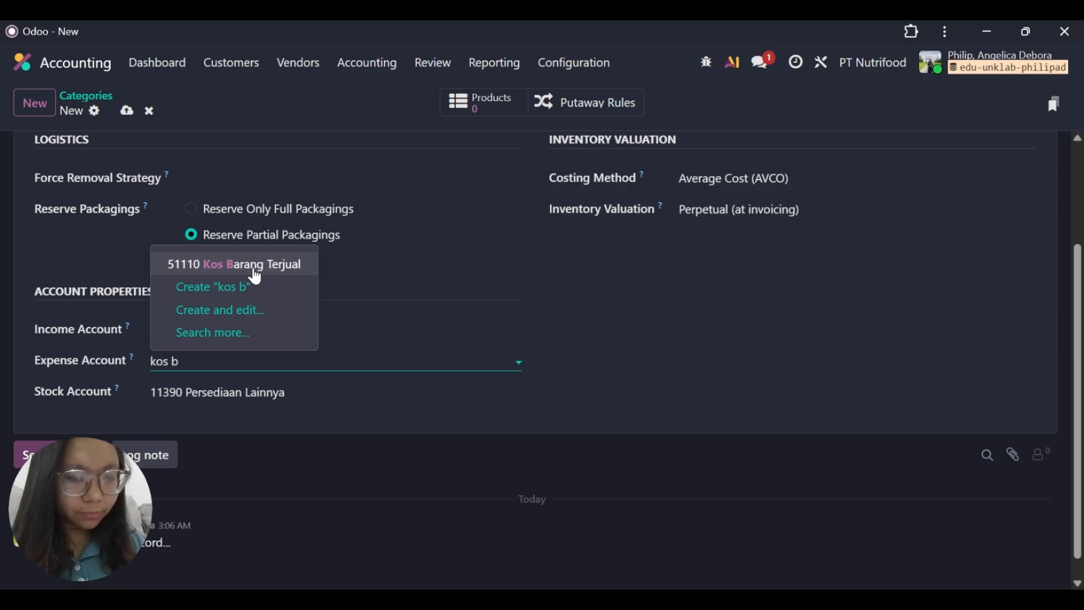
{"action": "left_click", "coordinate": [238, 267]}
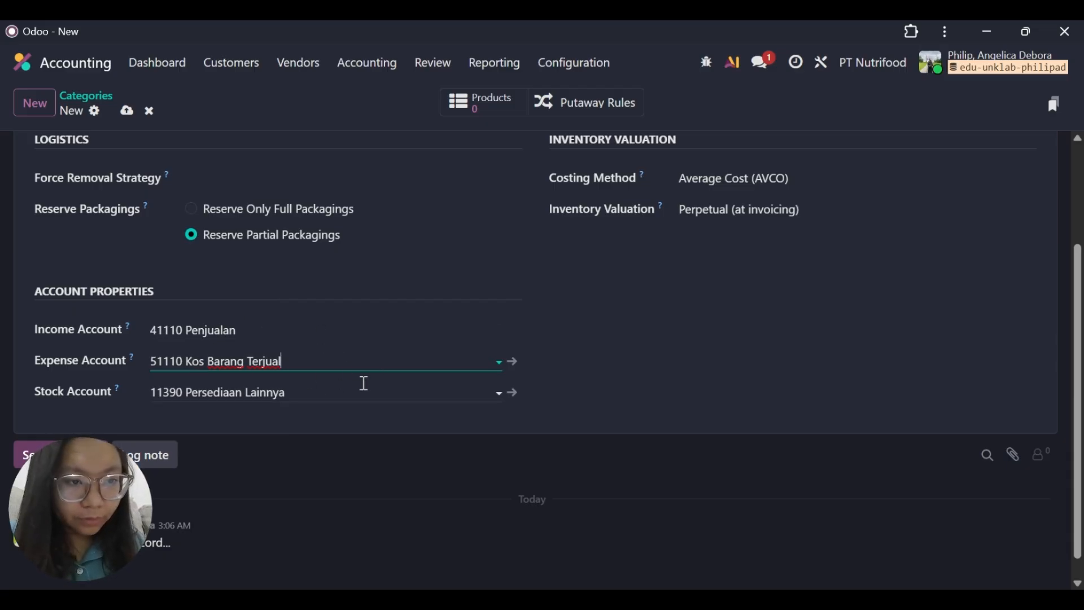
Set the category's Stock Account to 11310 Persediaan Bahan Baku and save the category.
{"action": "left_click", "coordinate": [361, 384]}
{"action": "left_click", "coordinate": [324, 410]}
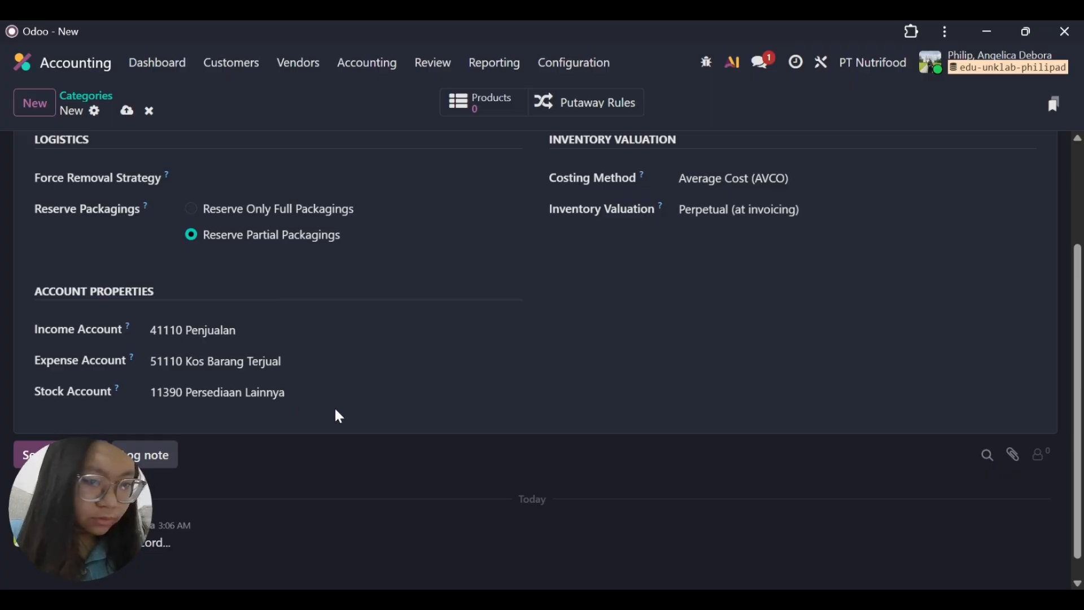
{"action": "left_click", "coordinate": [337, 391]}
{"action": "key", "text": "BackSpace"}
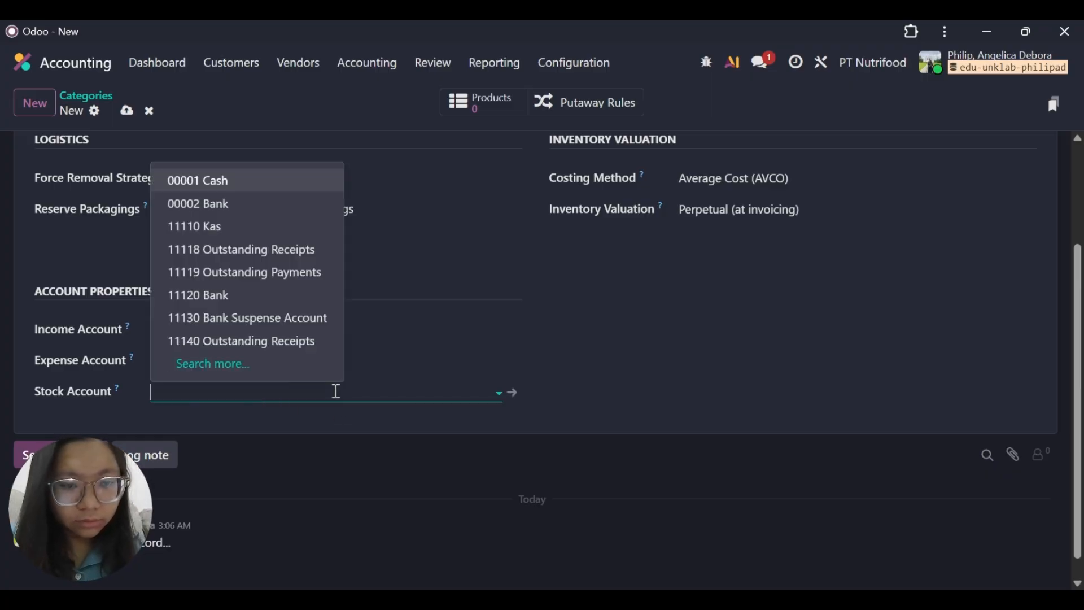
{"action": "type", "text": "per"}
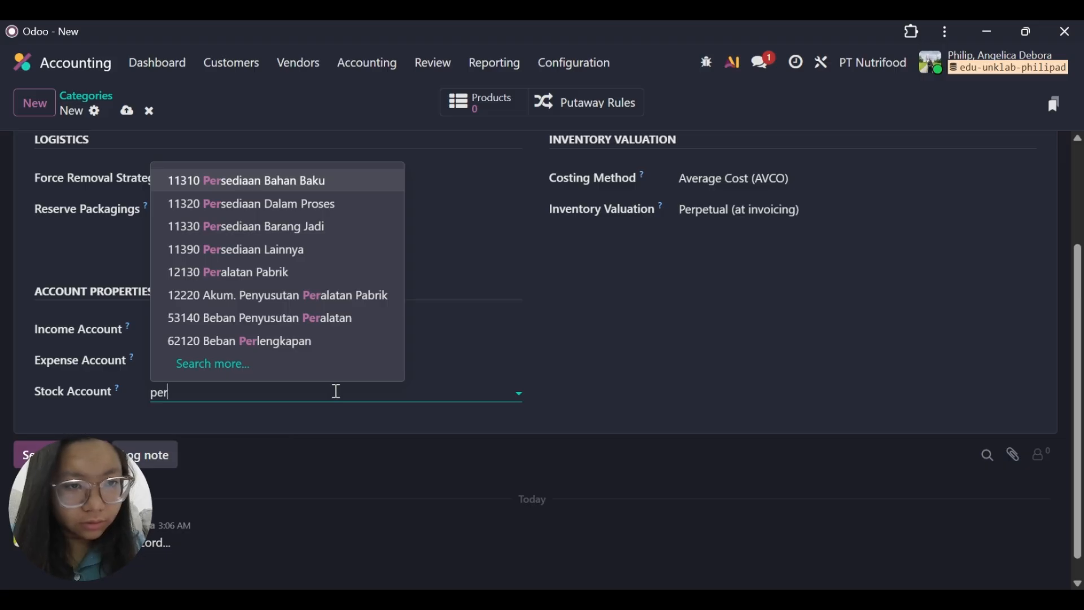
{"action": "left_click", "coordinate": [309, 185]}
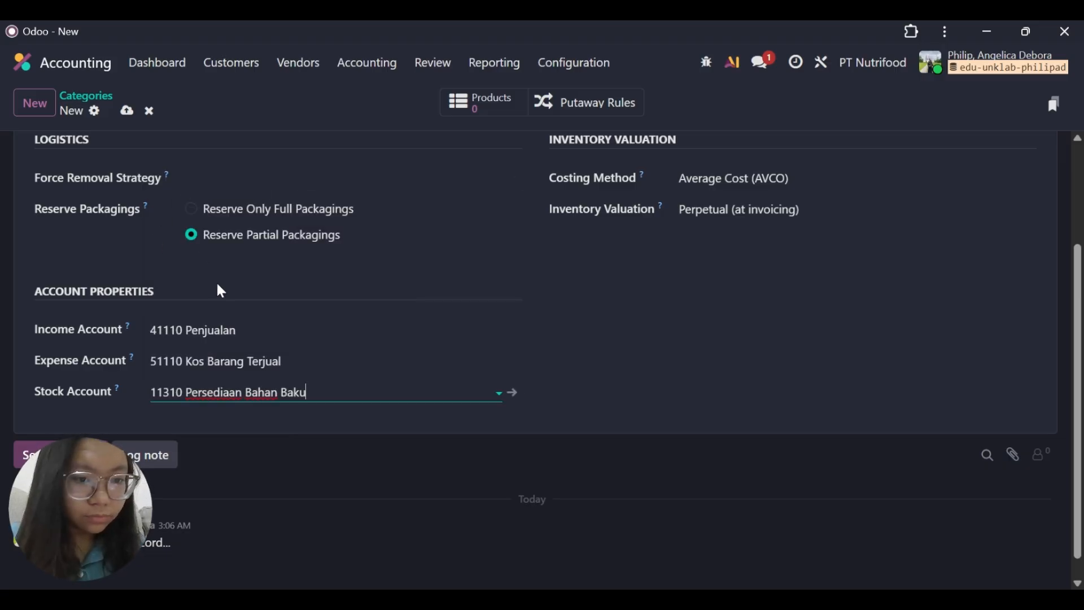
{"action": "scroll", "coordinate": [220, 288], "scroll_direction": "up", "scroll_amount": 3}
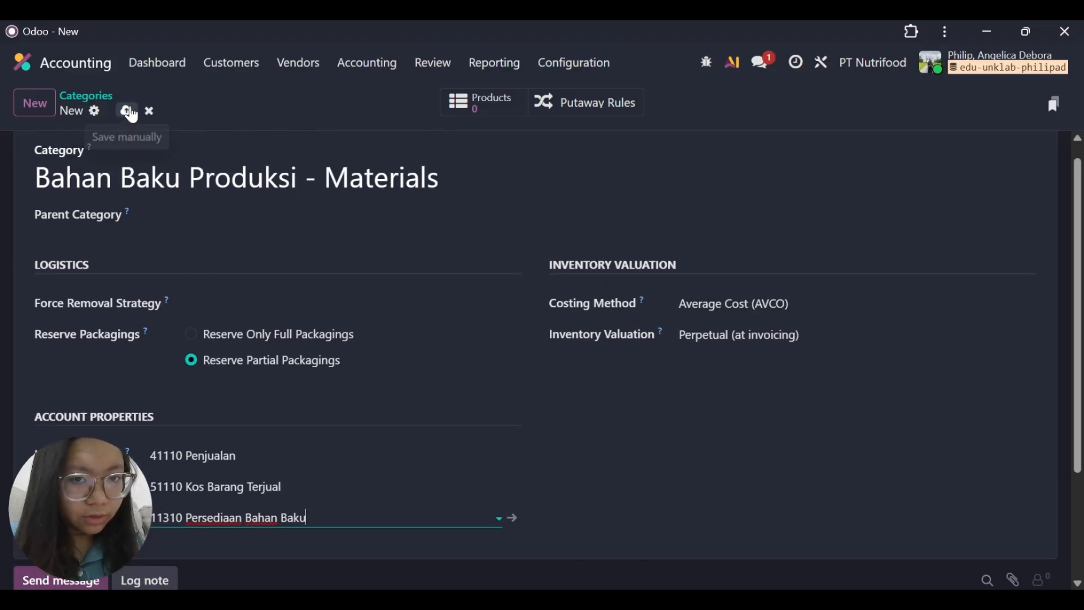
{"action": "left_click", "coordinate": [128, 111]}
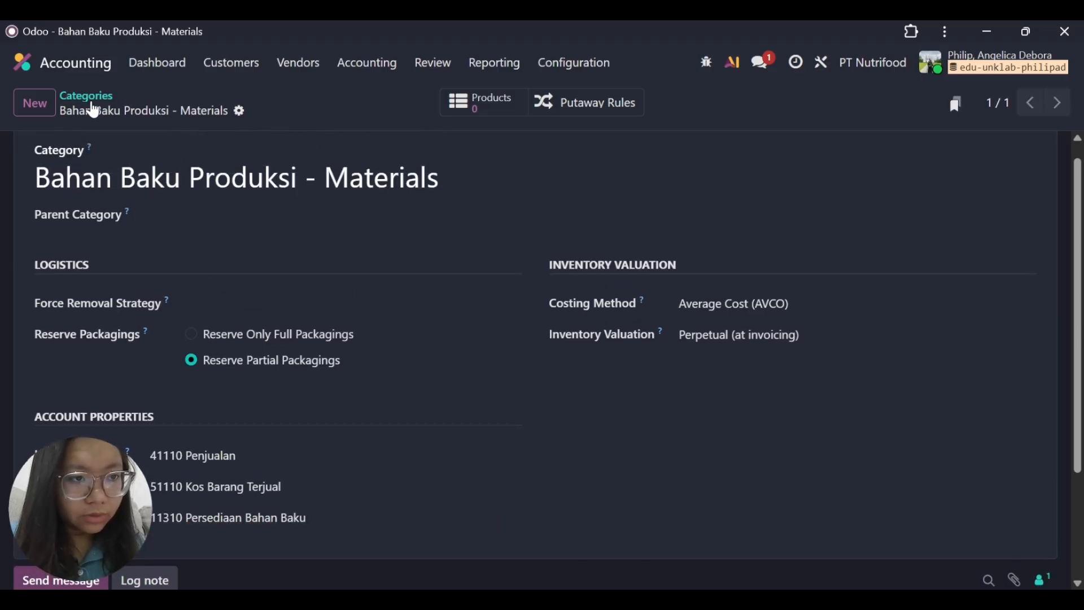
Start a new product category named Persediaan Dalam Process - WIP, leaving its parent category empty.
{"action": "left_click", "coordinate": [36, 105]}
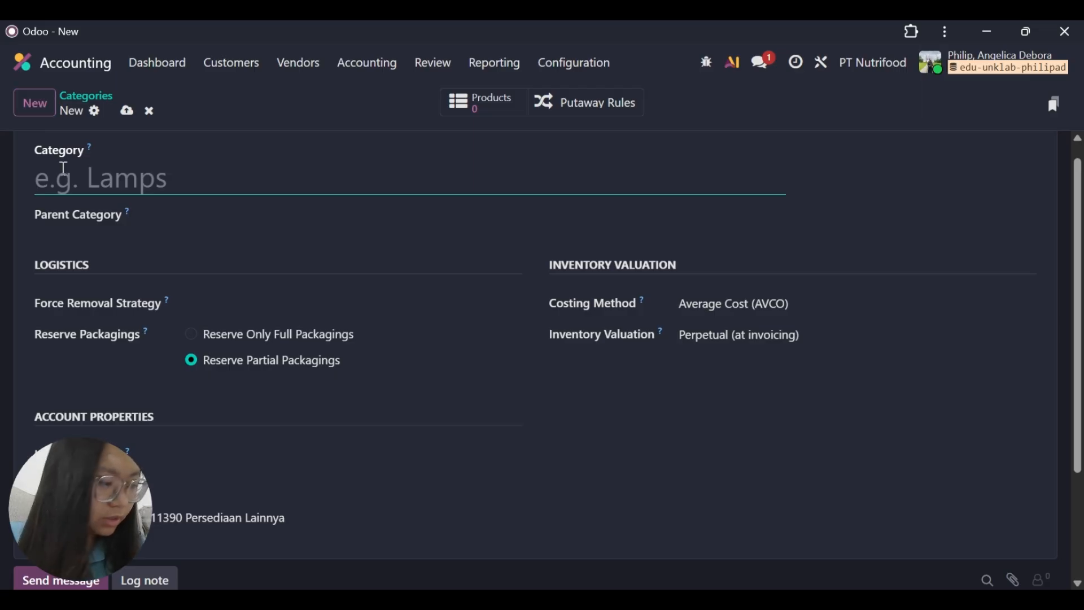
{"action": "type", "text": "Per"}
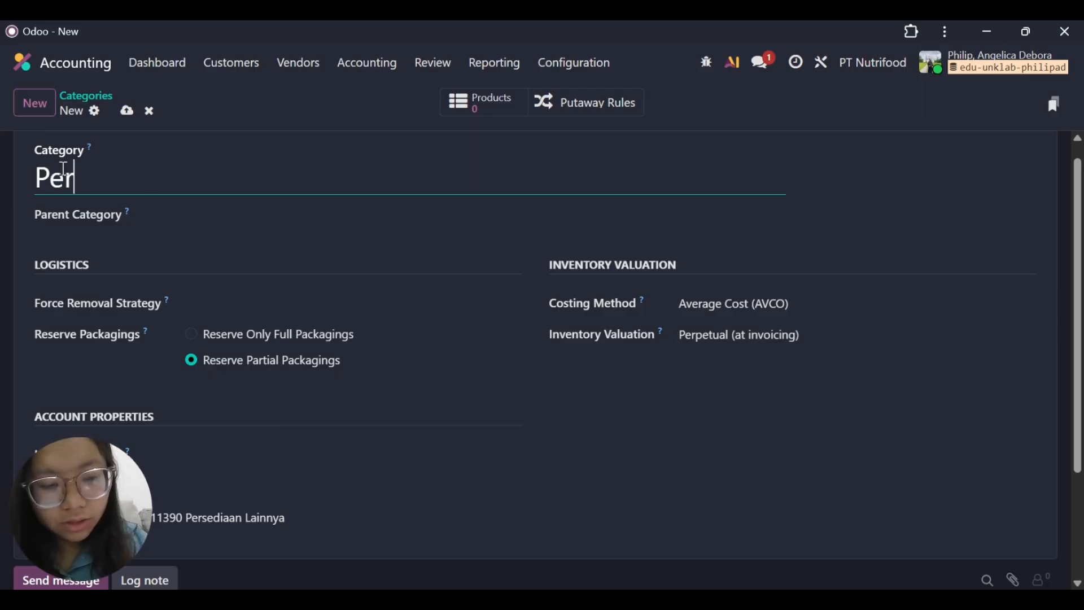
{"action": "type", "text": "sediaan D"}
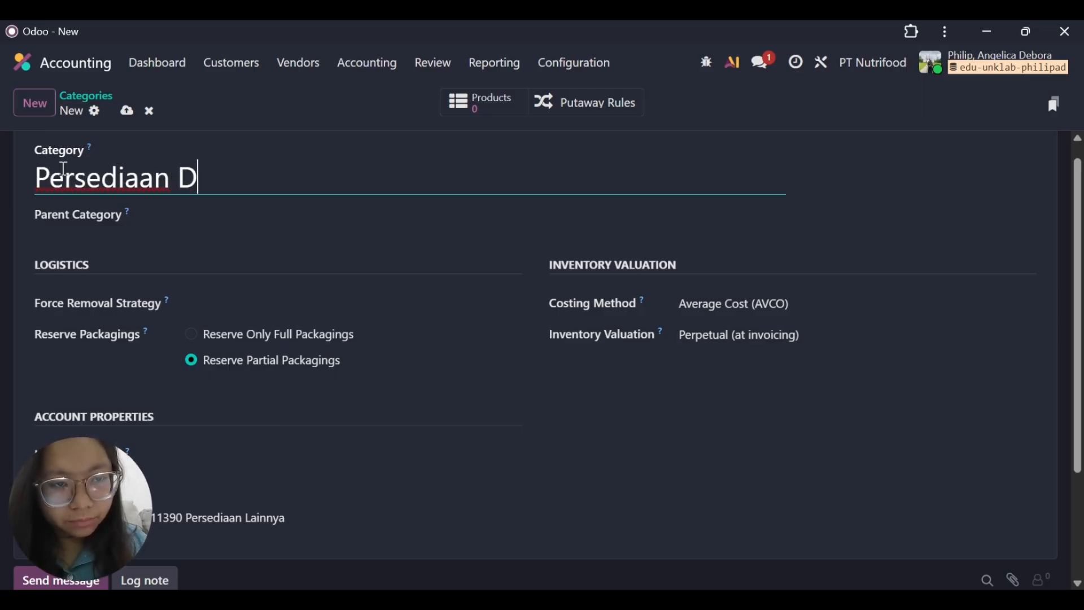
{"action": "key", "text": "Tab"}
{"action": "type", "text": "AL"}
{"action": "key", "text": "BackSpace"}
{"action": "key", "text": "BackSpace"}
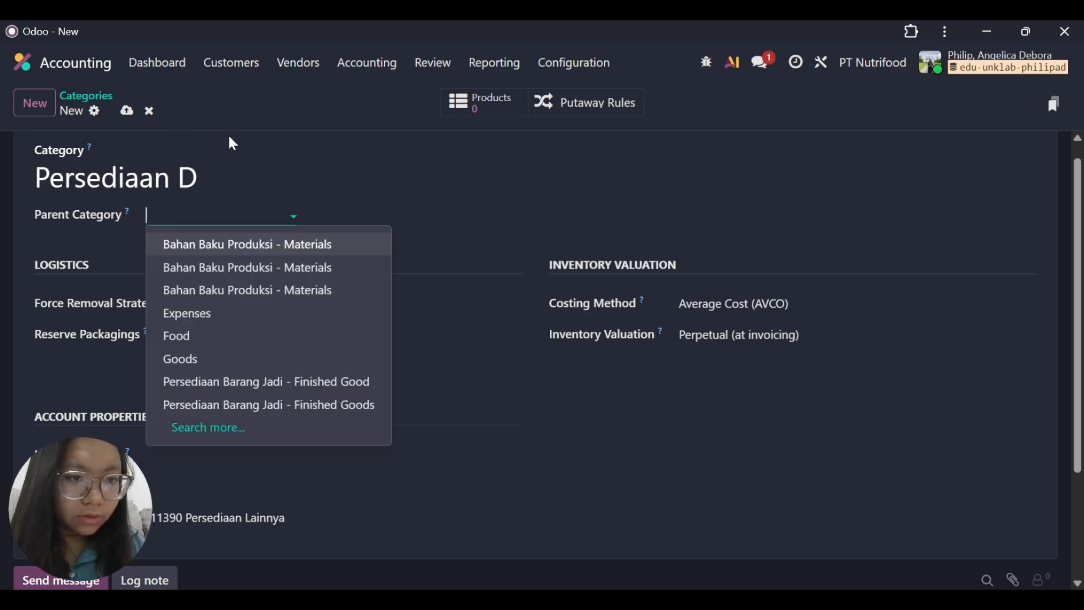
{"action": "left_click", "coordinate": [232, 168]}
{"action": "type", "text": "ala"}
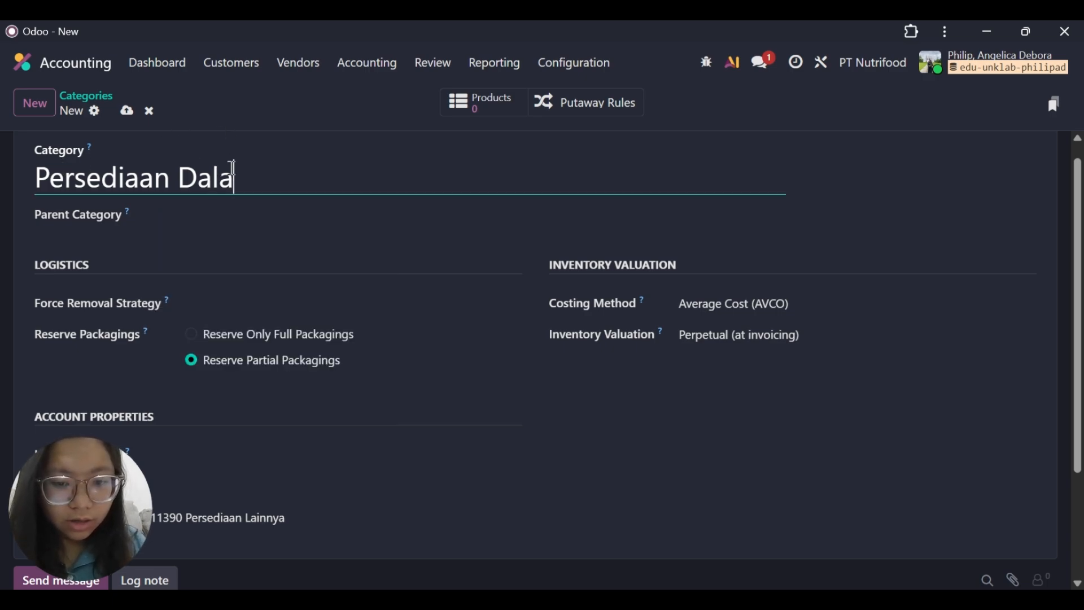
{"action": "type", "text": "m P"}
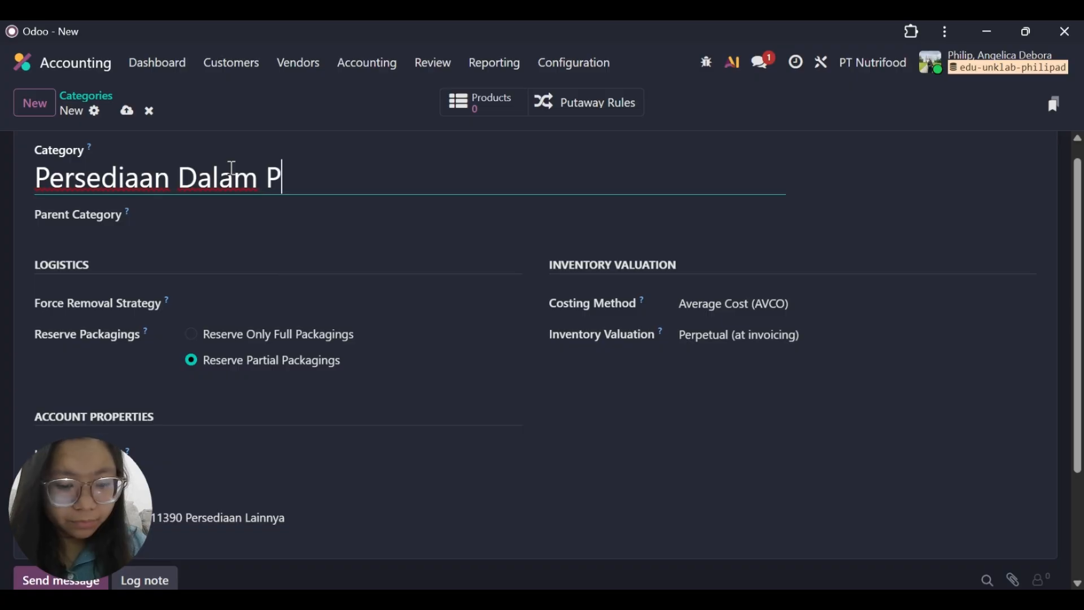
{"action": "type", "text": "rocess "}
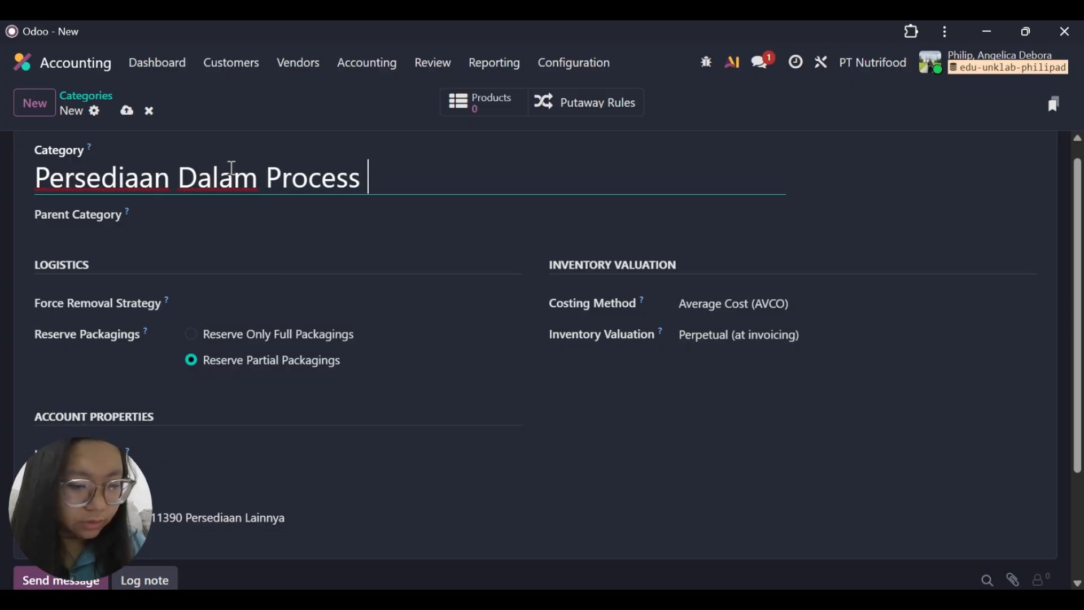
{"action": "type", "text": "- WIP"}
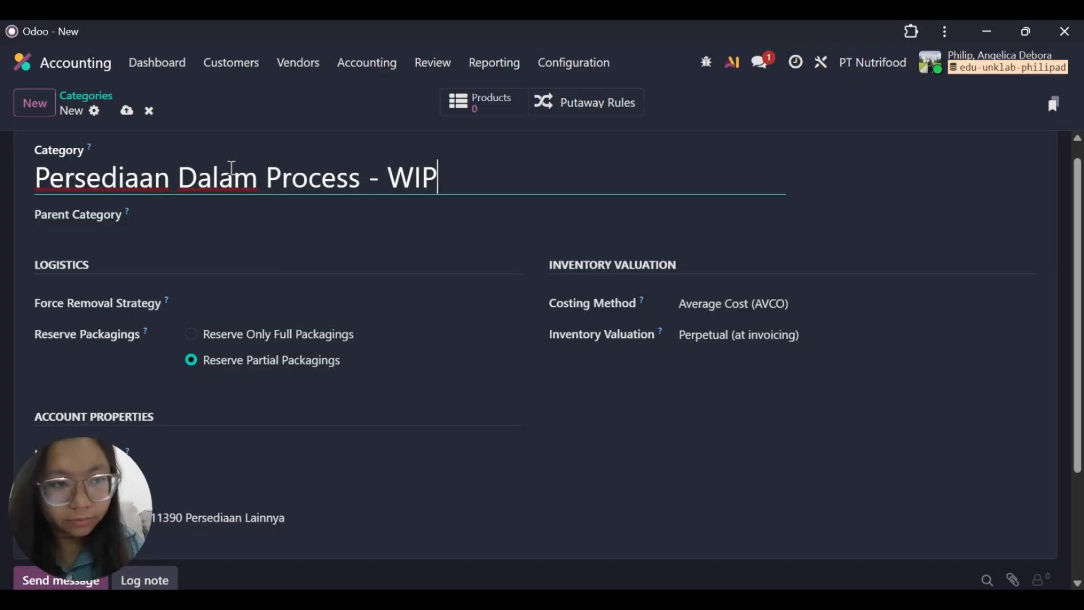
{"action": "scroll", "coordinate": [431, 342], "scroll_direction": "down", "scroll_amount": 1}
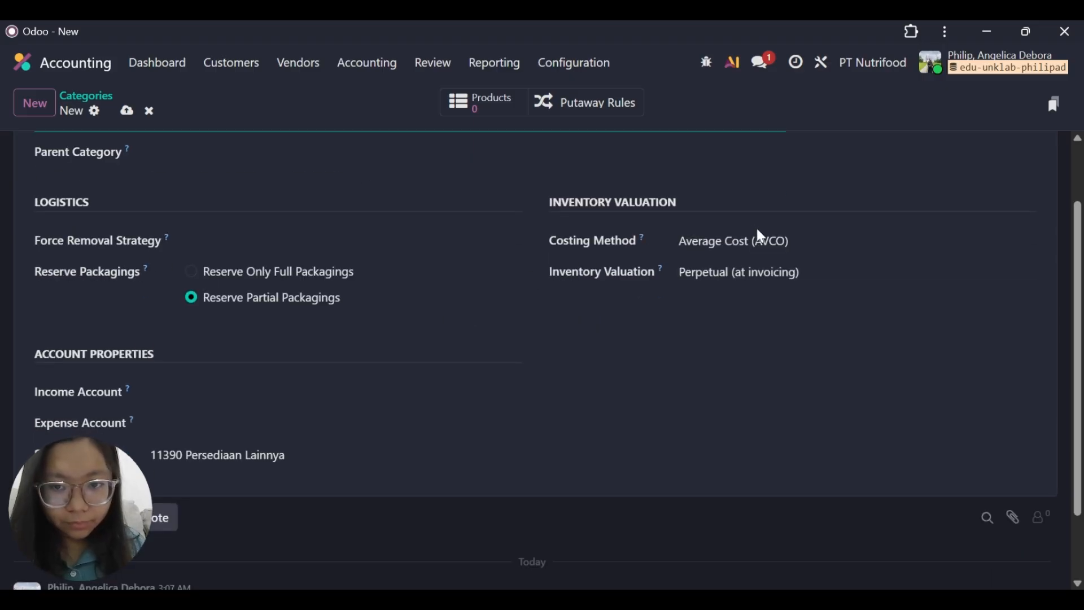
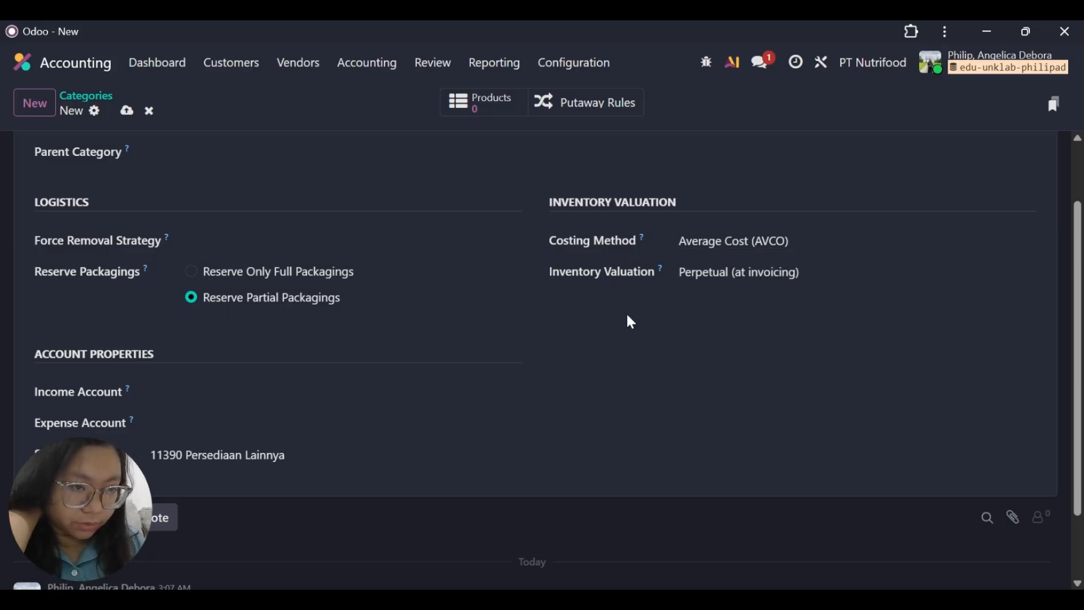
Set the WIP category's Income Account to 41110 Penjualan and its Expense Account to 51110 Kos Barang Terjual.
{"action": "left_click", "coordinate": [226, 385]}
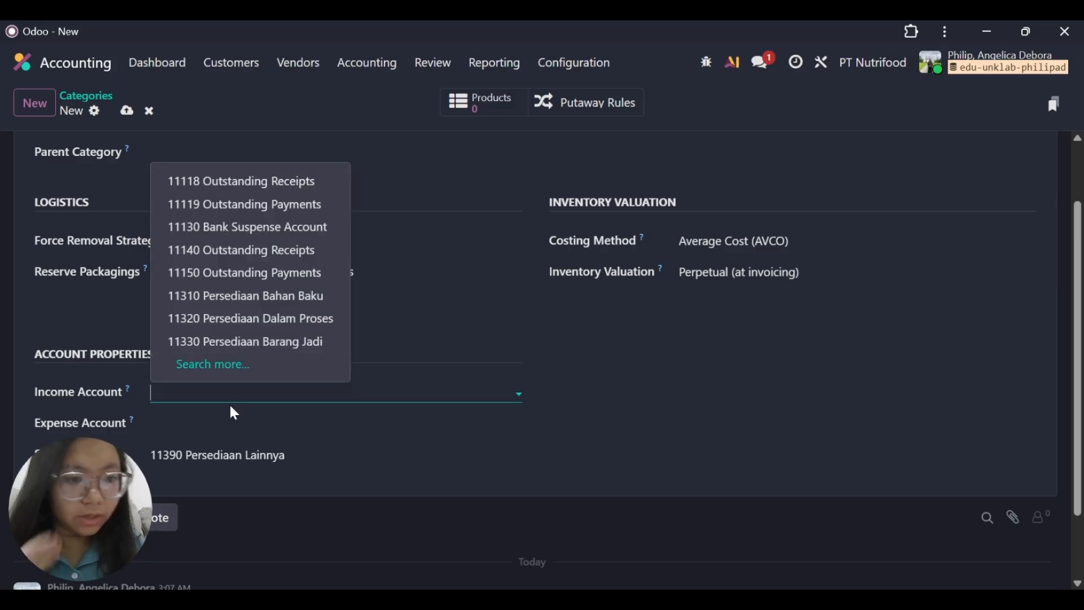
{"action": "type", "text": "penj"}
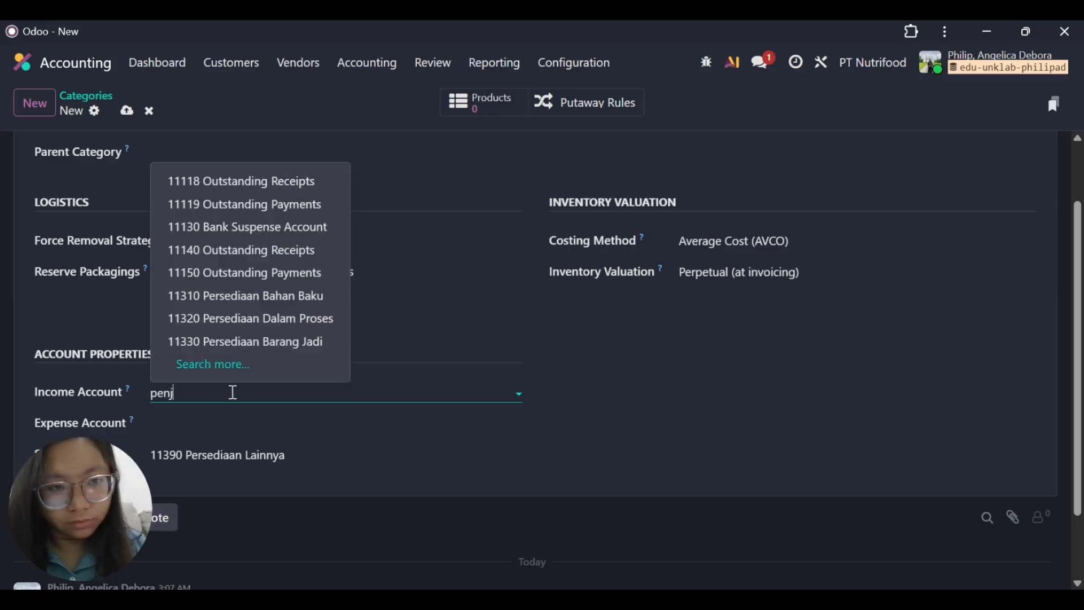
{"action": "type", "text": "u"}
{"action": "left_click", "coordinate": [251, 248]}
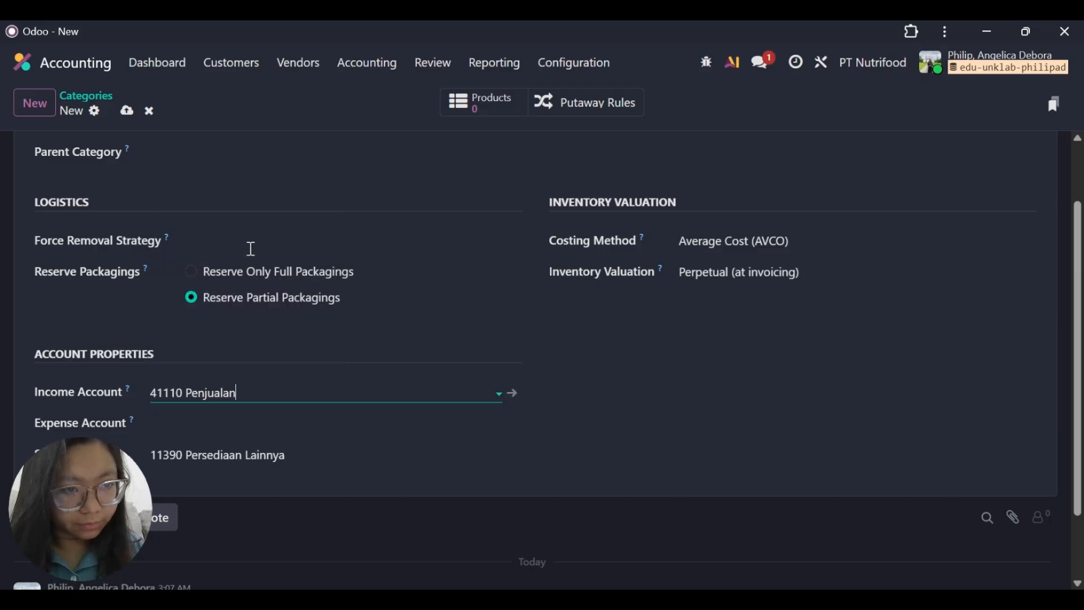
{"action": "left_click", "coordinate": [210, 423]}
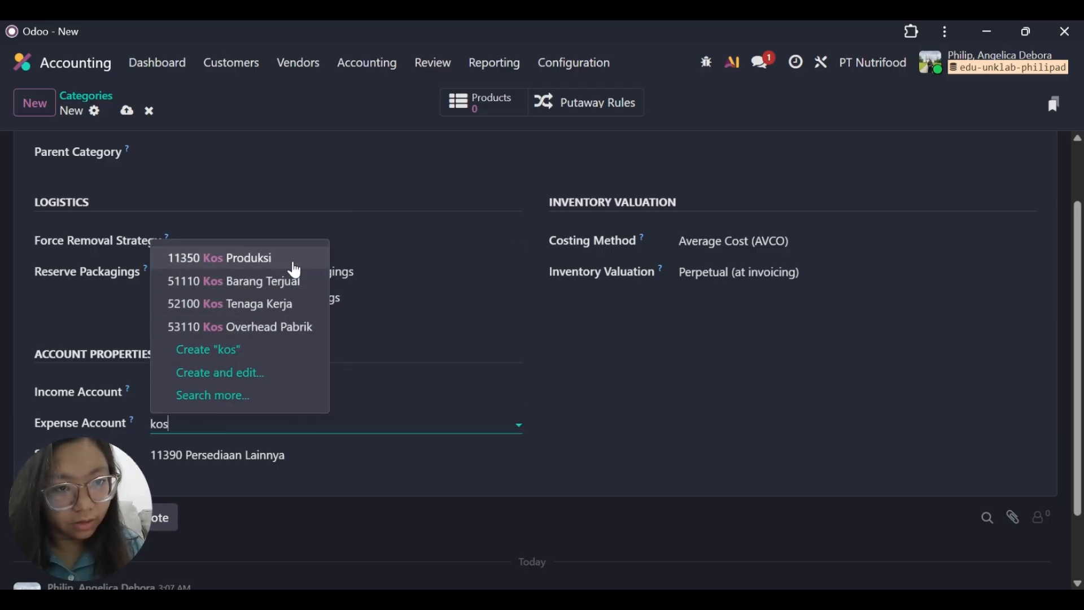
{"action": "left_click", "coordinate": [286, 281]}
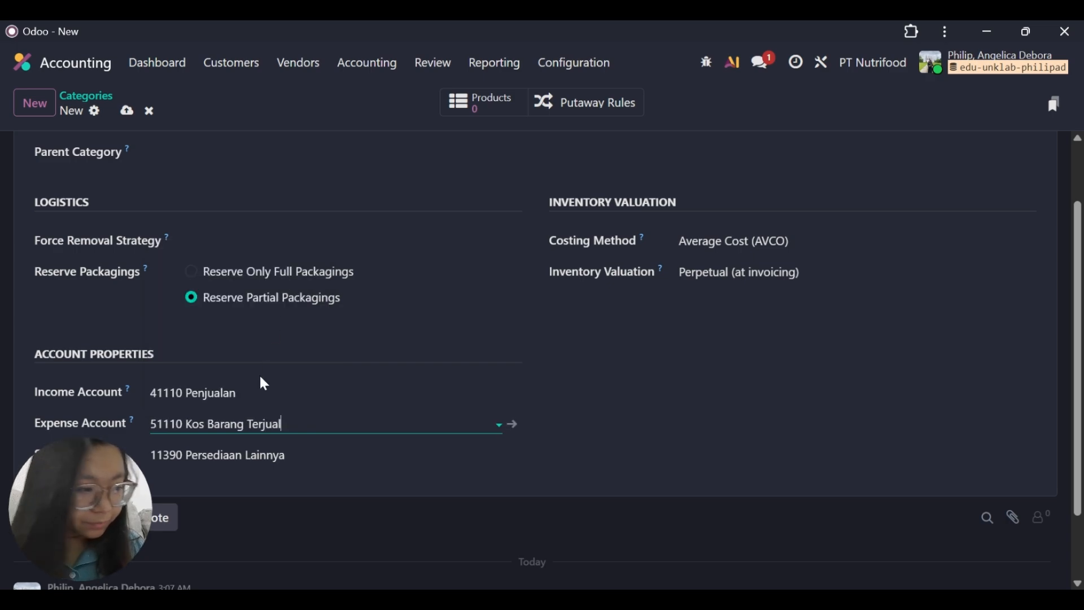
Set the WIP category's Stock Account to 11320 Persediaan Dalam Proses and save the category.
{"action": "left_click", "coordinate": [313, 449]}
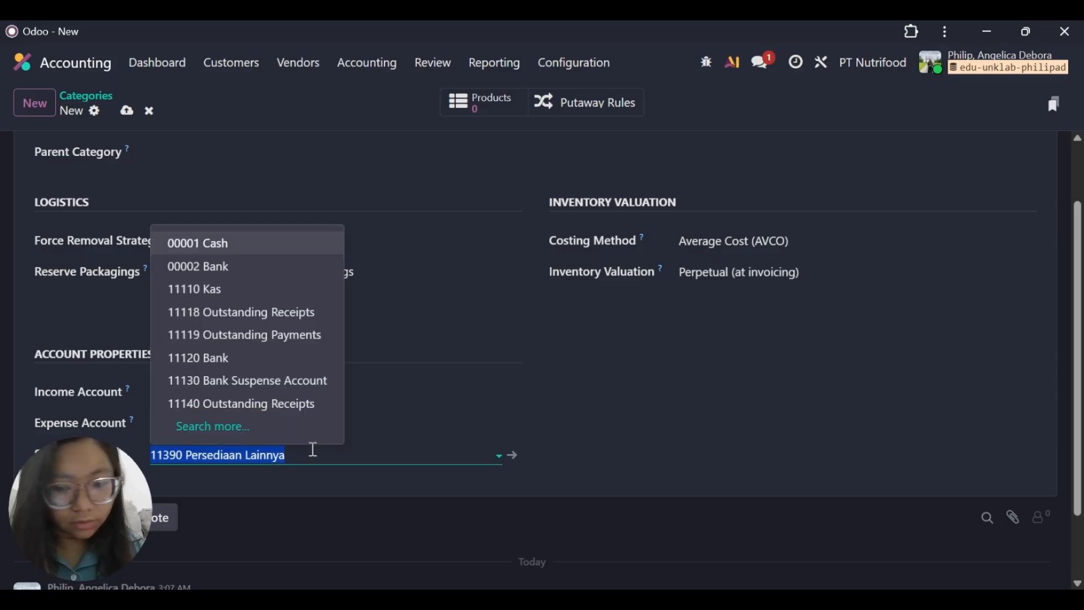
{"action": "key", "text": "BackSpace"}
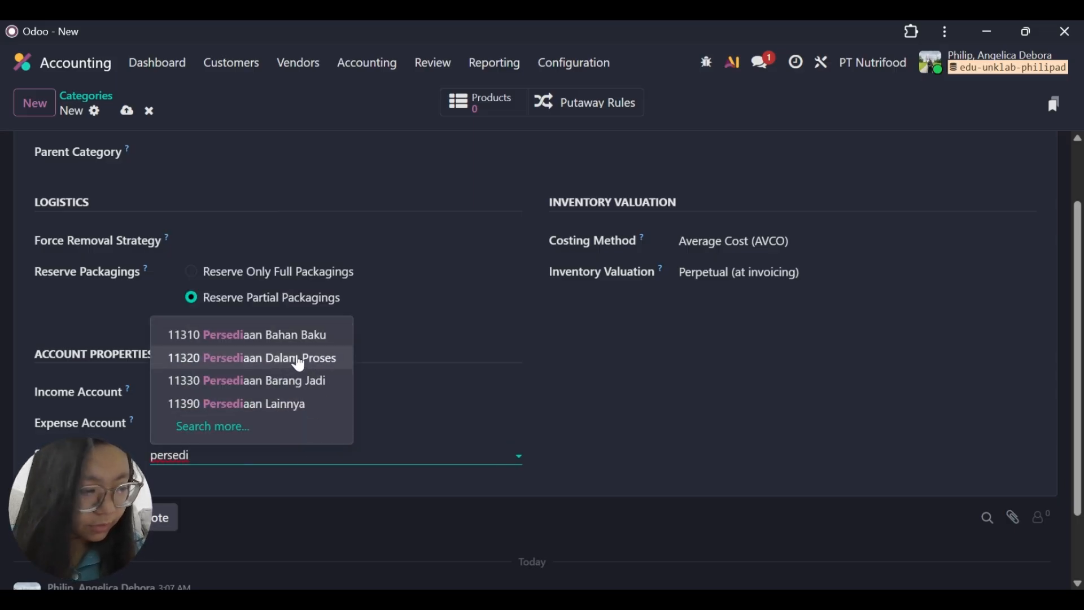
{"action": "left_click", "coordinate": [299, 365]}
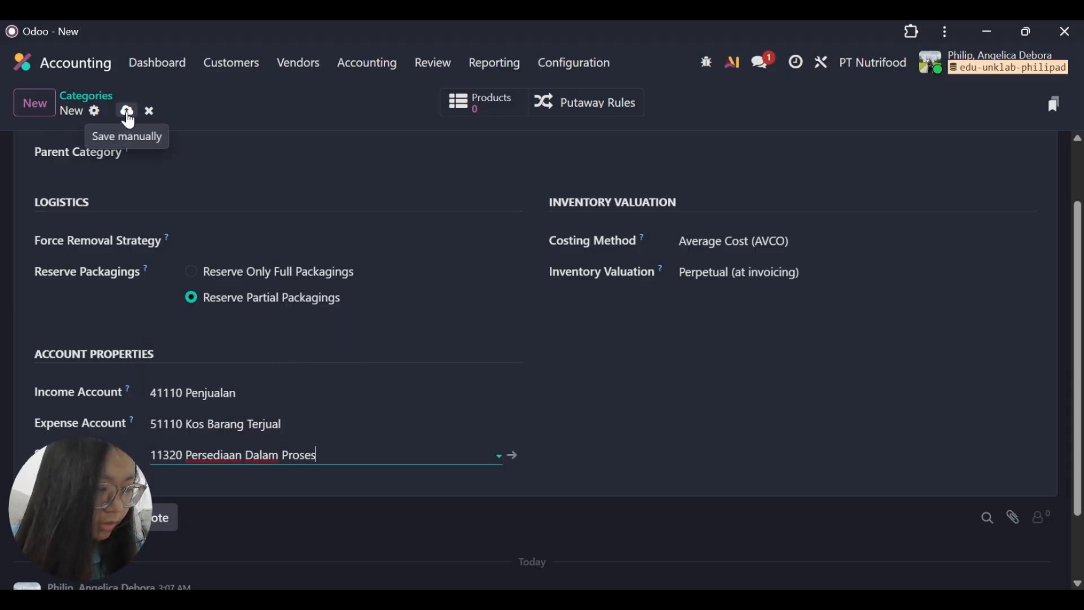
{"action": "left_click", "coordinate": [127, 111]}
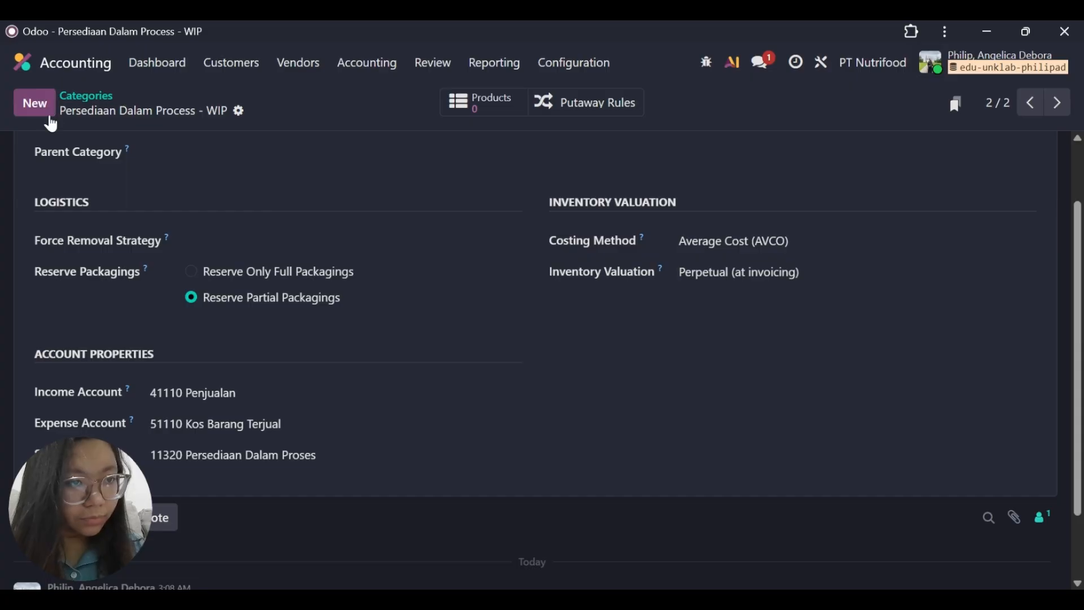
Start a new product category named Persediaan Barang Jadi - Finished GOODS, leaving its parent category empty.
{"action": "left_click", "coordinate": [44, 107]}
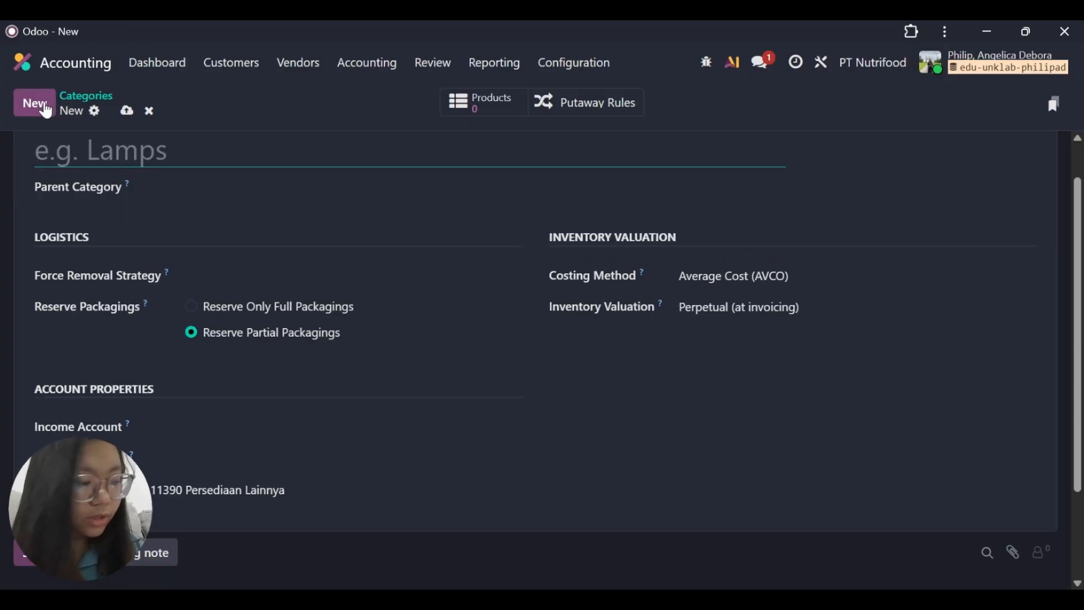
{"action": "type", "text": "Per"}
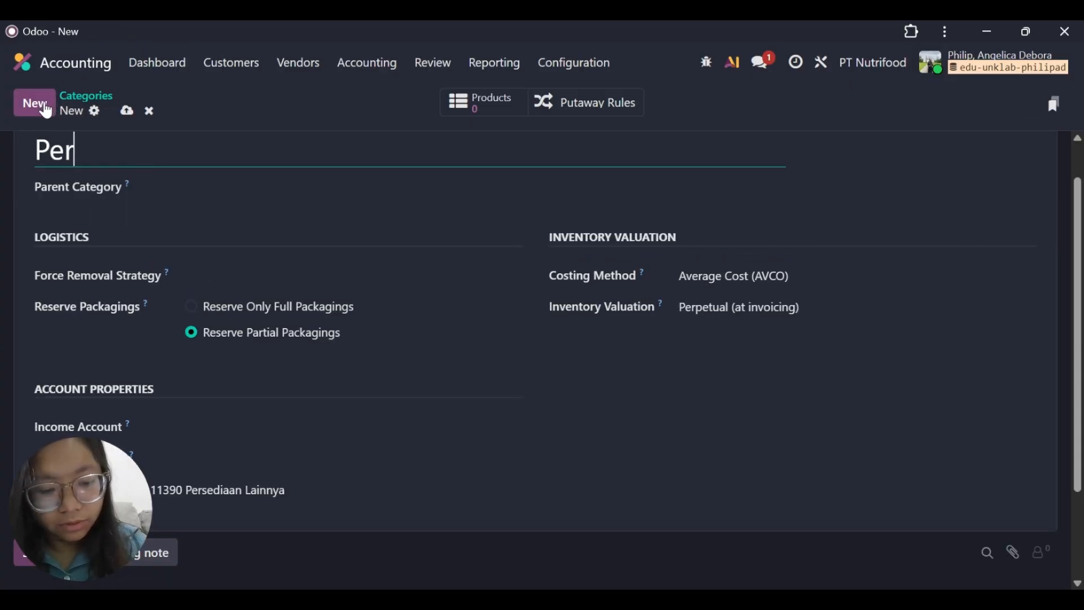
{"action": "type", "text": "sediaan"}
{"action": "key", "text": "Tab"}
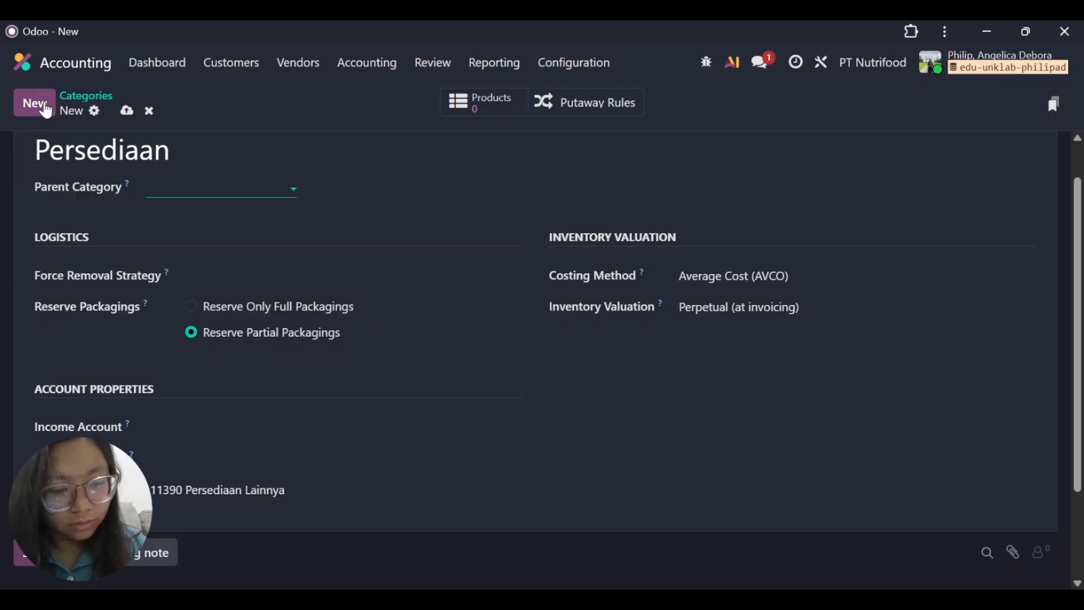
{"action": "type", "text": "Ba"}
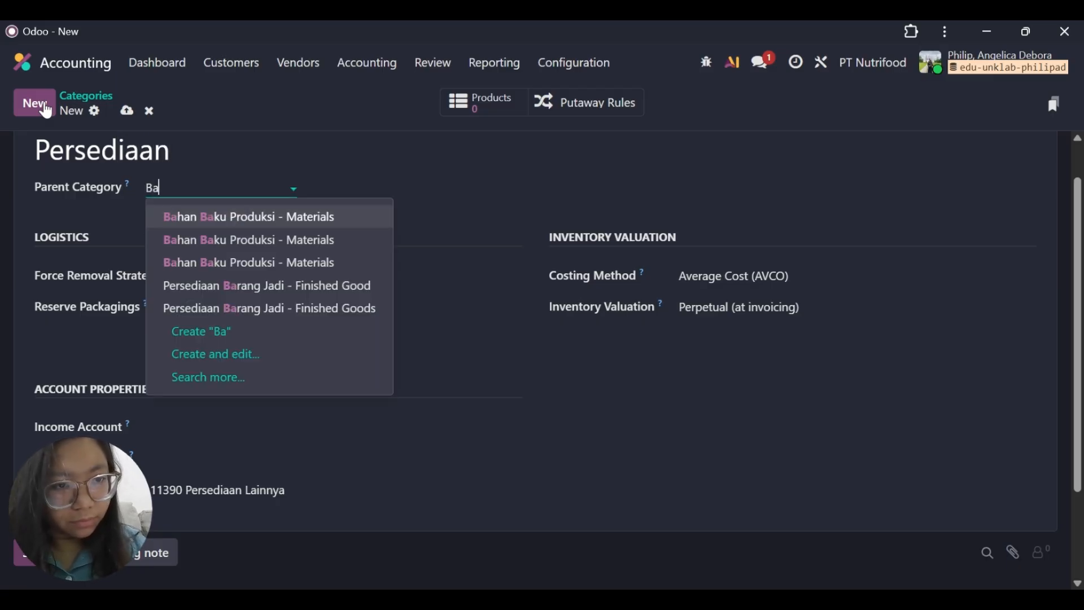
{"action": "key", "text": "BackSpace"}
{"action": "key", "text": "BackSpace"}
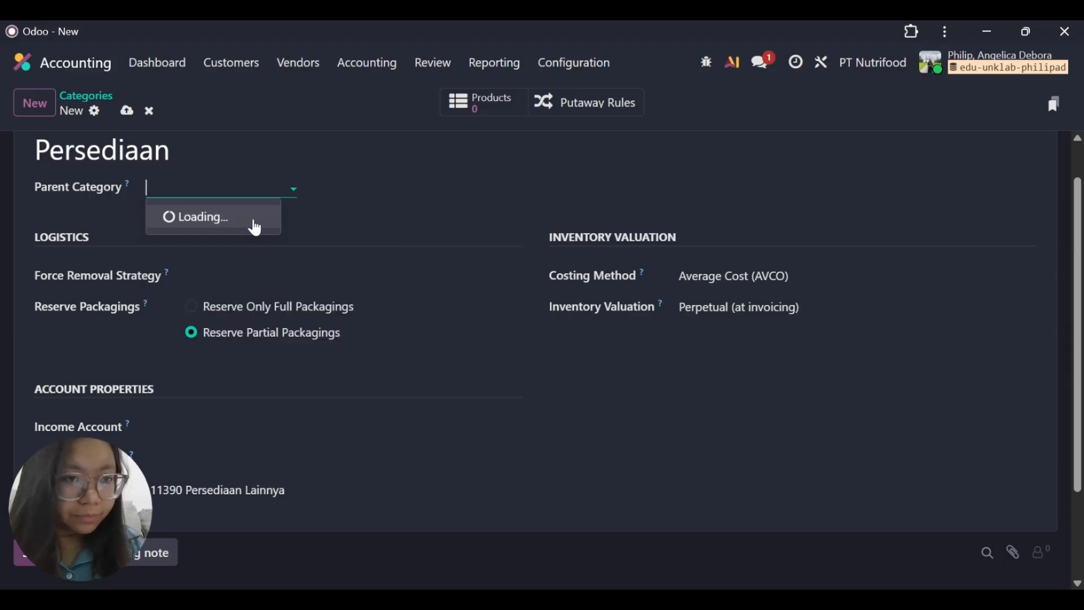
{"action": "left_click", "coordinate": [218, 151]}
{"action": "type", "text": "Ba"}
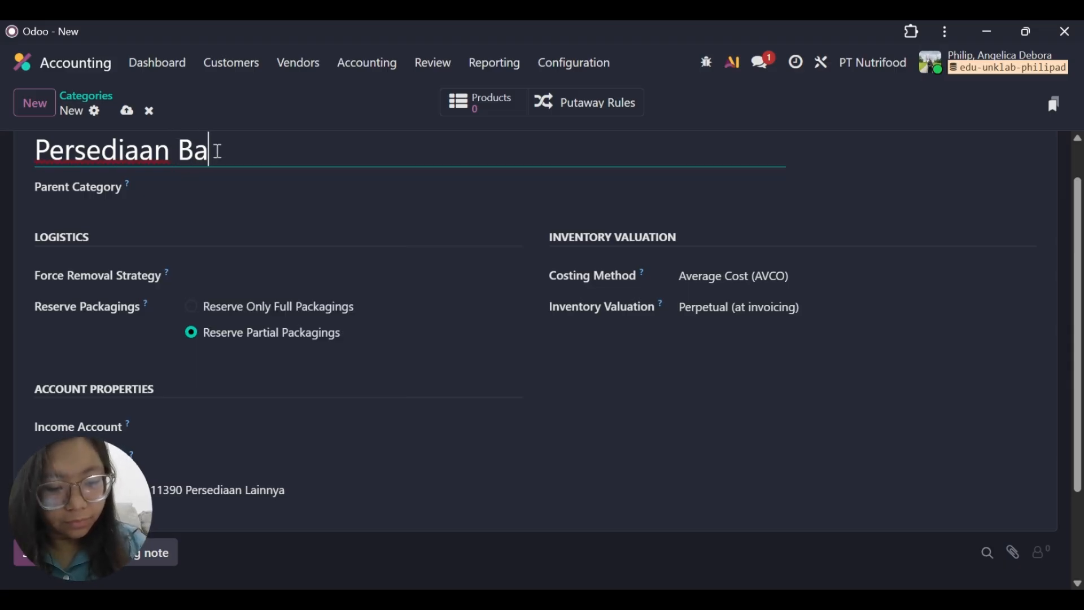
{"action": "type", "text": "rang Ja"}
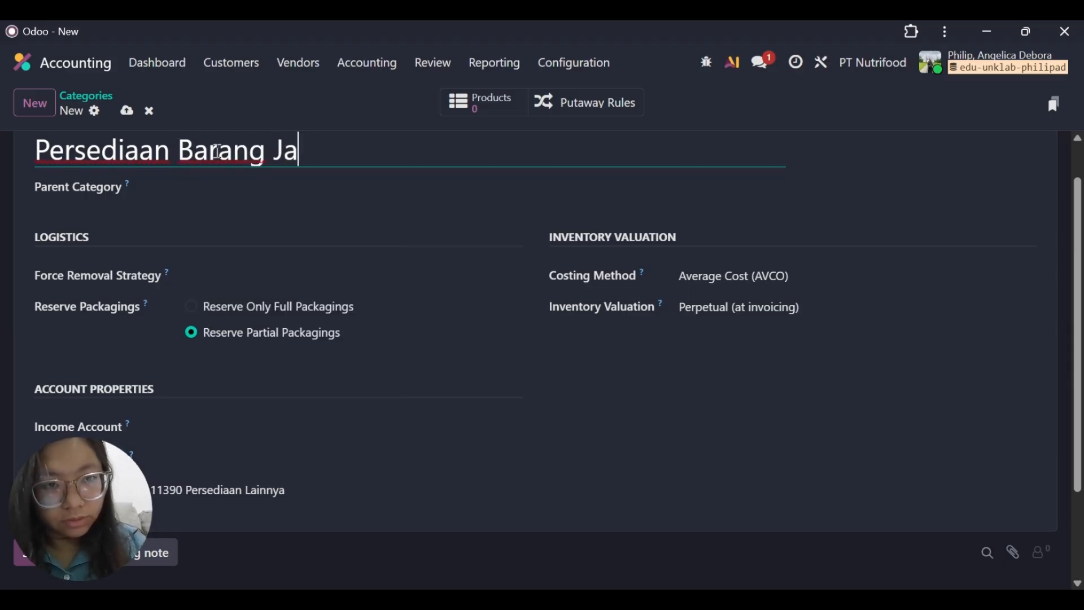
{"action": "type", "text": "di - "}
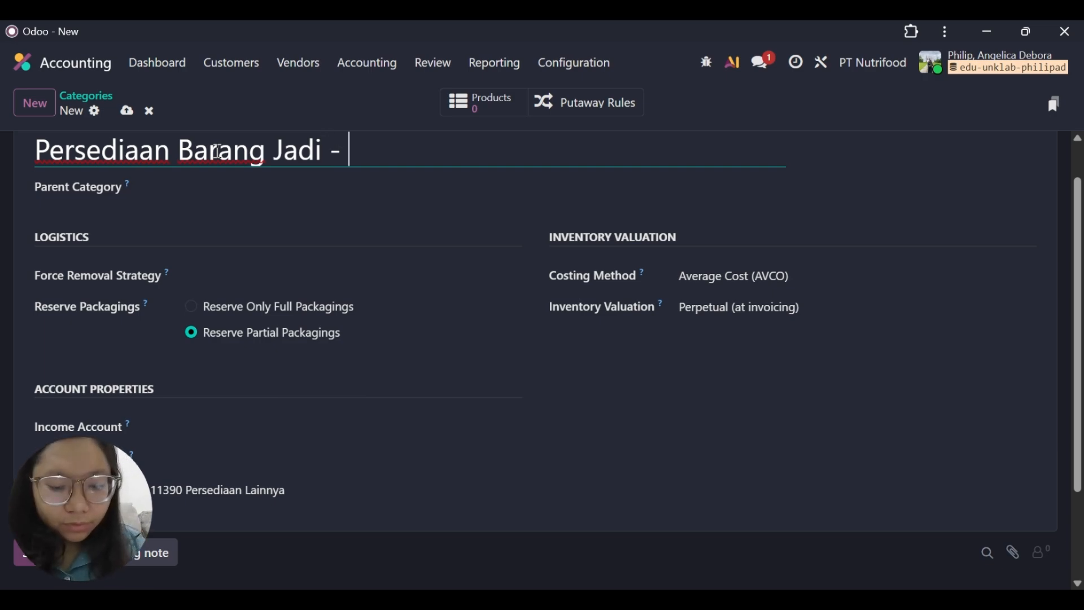
{"action": "type", "text": "Finished "}
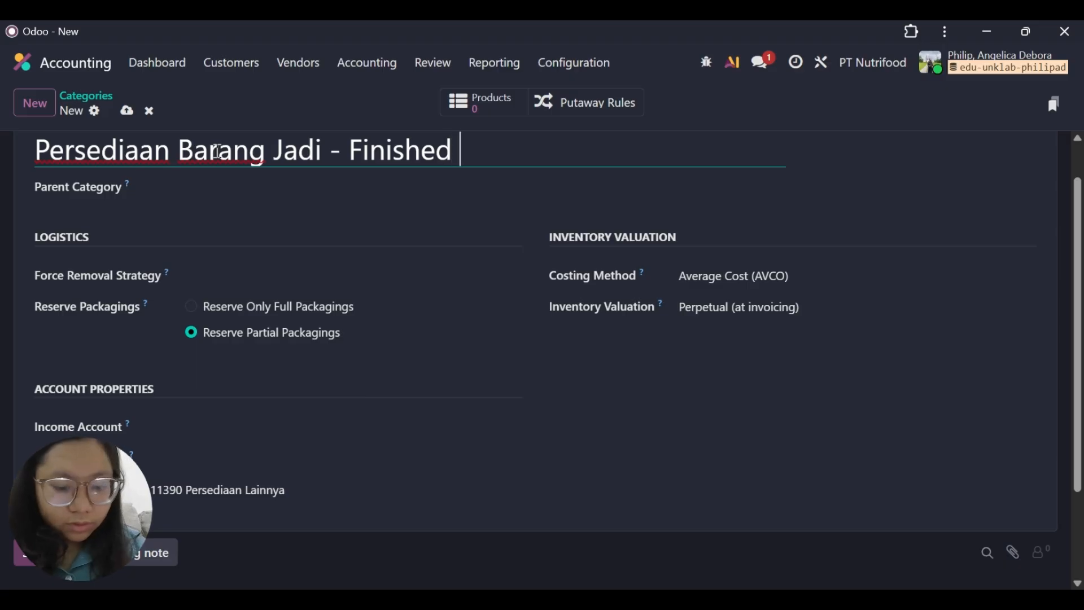
{"action": "type", "text": "GOOD"}
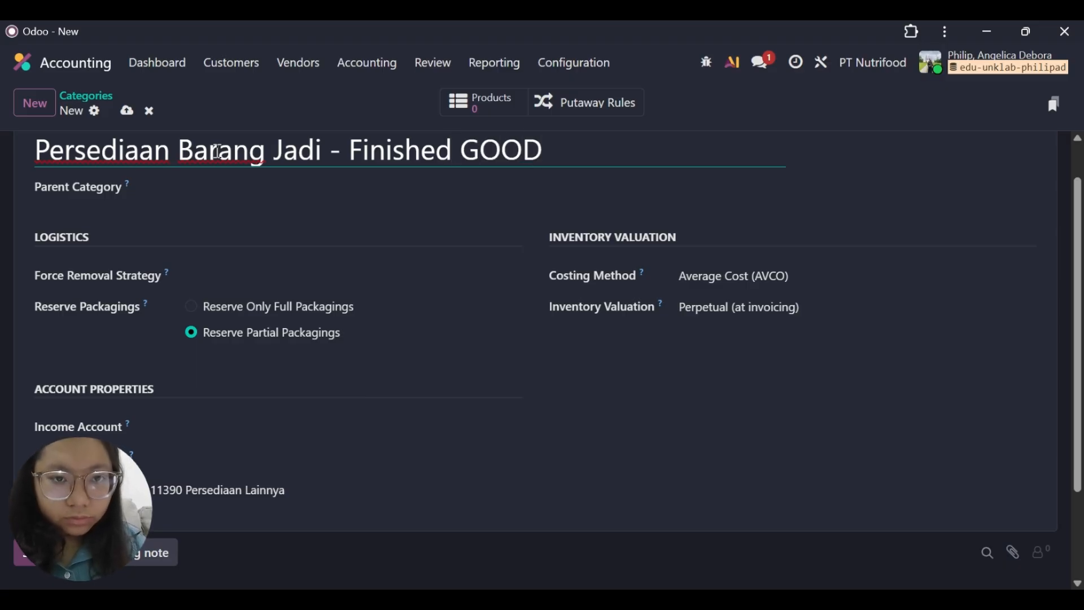
{"action": "key", "text": "BackSpace"}
{"action": "key", "text": "BackSpace"}
{"action": "key", "text": "BackSpace"}
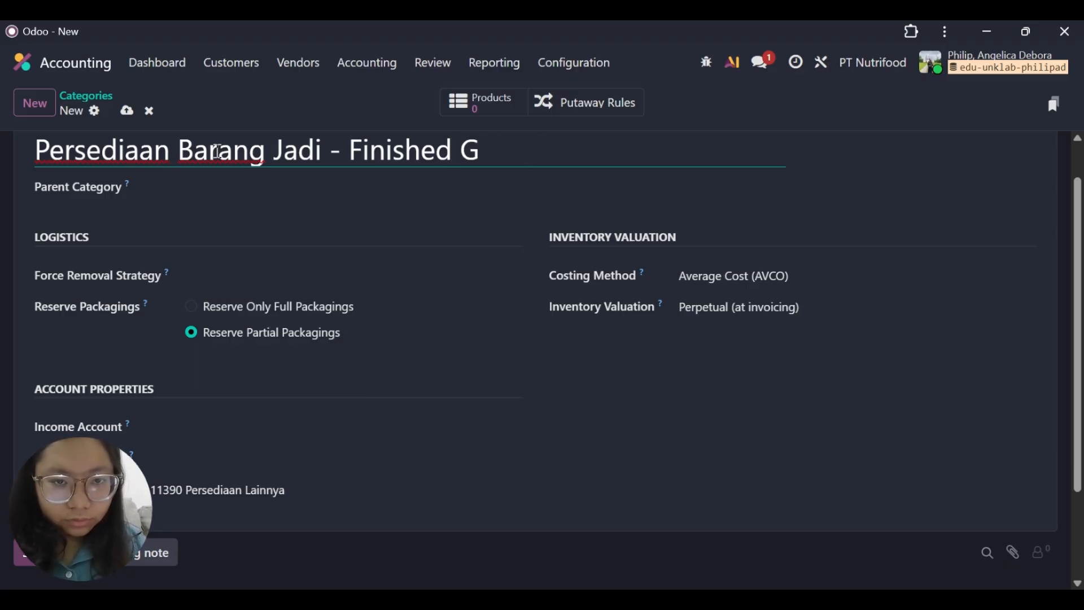
{"action": "type", "text": "OODS"}
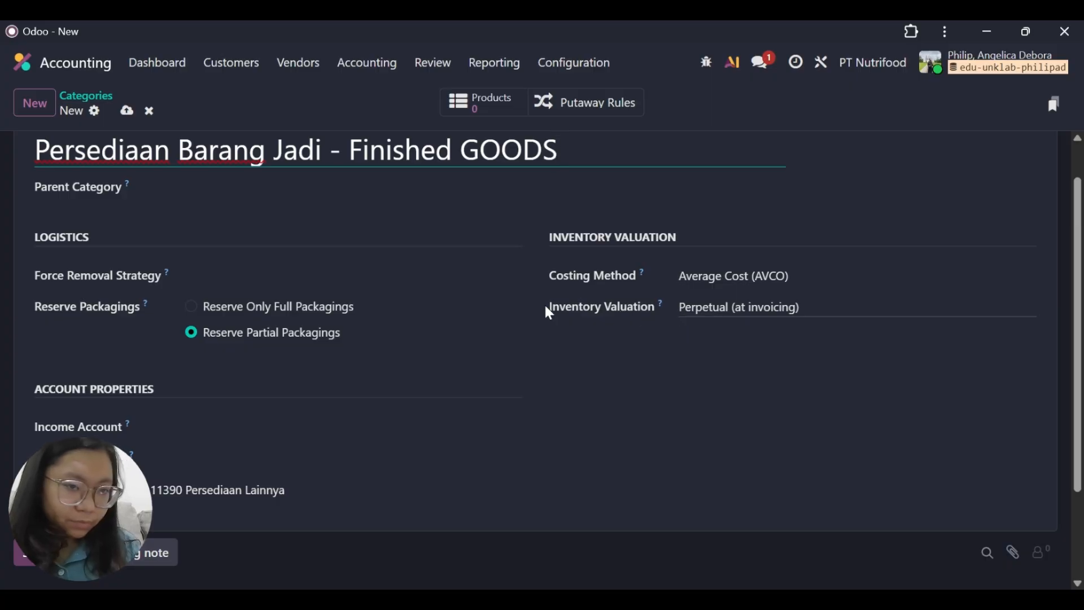
Set the finished goods category's Income Account to 41110 Penjualan and its Expense Account to 51110 Kos Barang Terjual.
{"action": "left_click", "coordinate": [248, 417]}
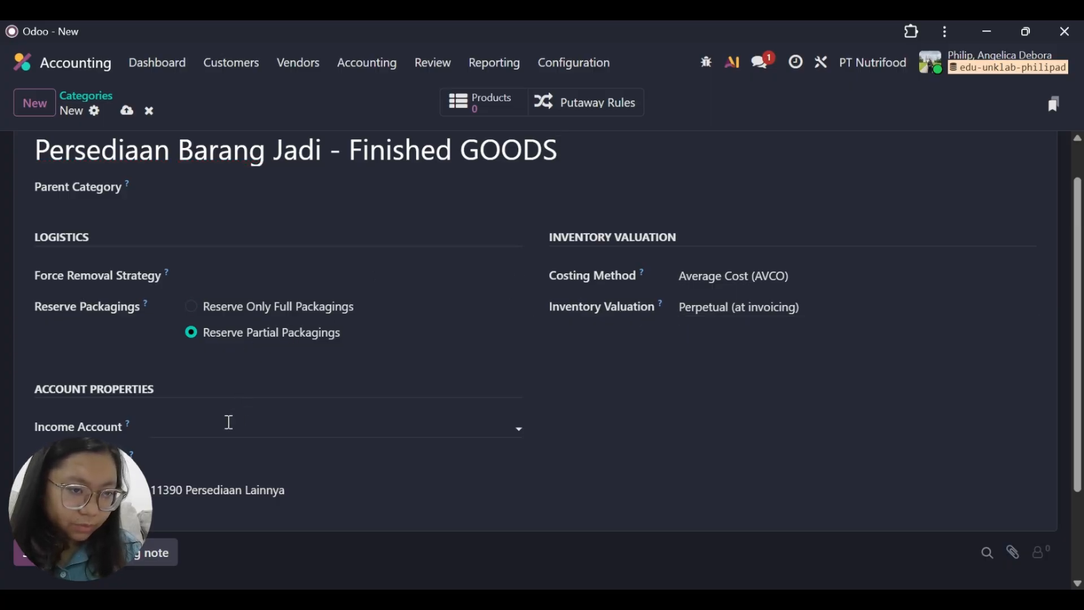
{"action": "left_click", "coordinate": [226, 424]}
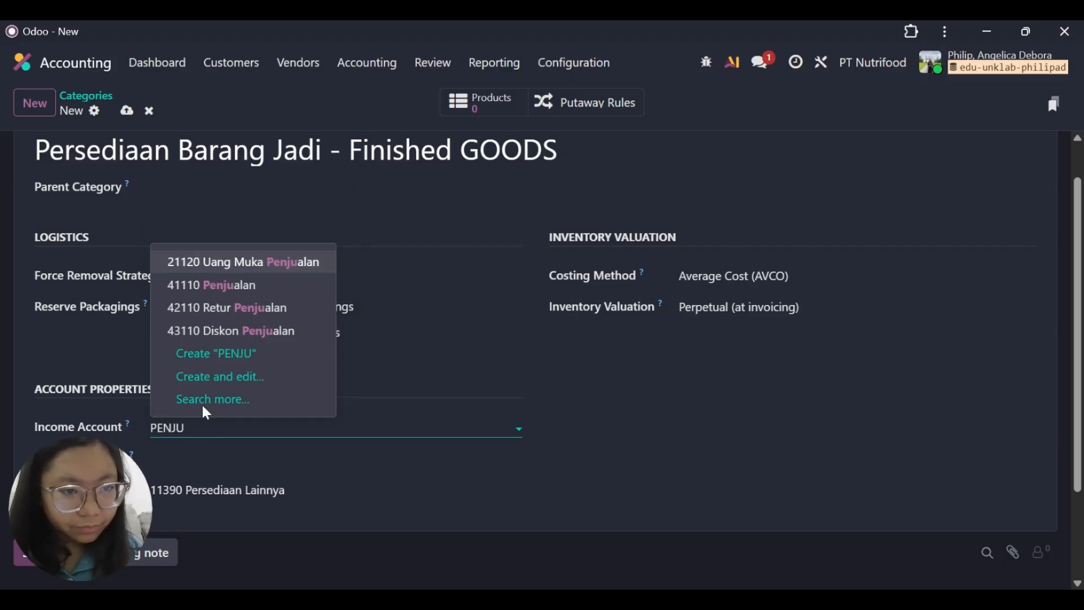
{"action": "left_click", "coordinate": [214, 284]}
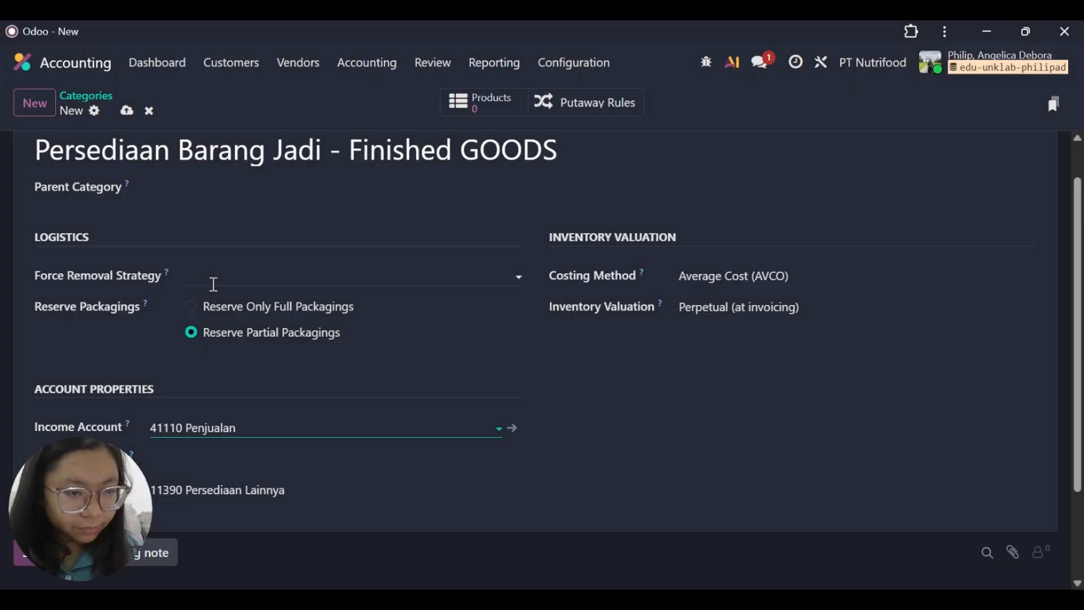
{"action": "left_click", "coordinate": [181, 453]}
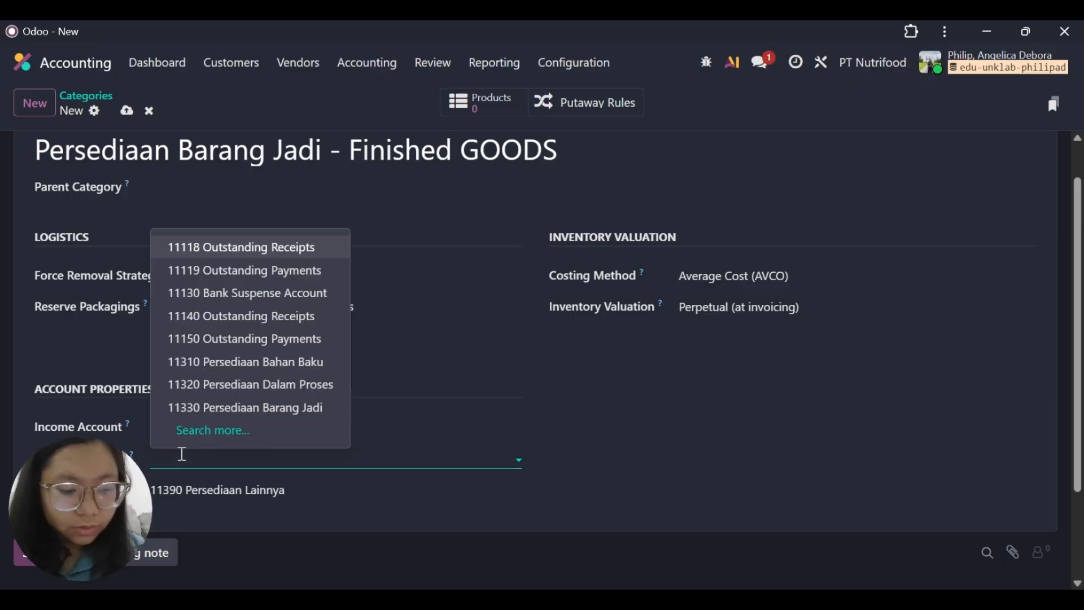
{"action": "type", "text": "kos"}
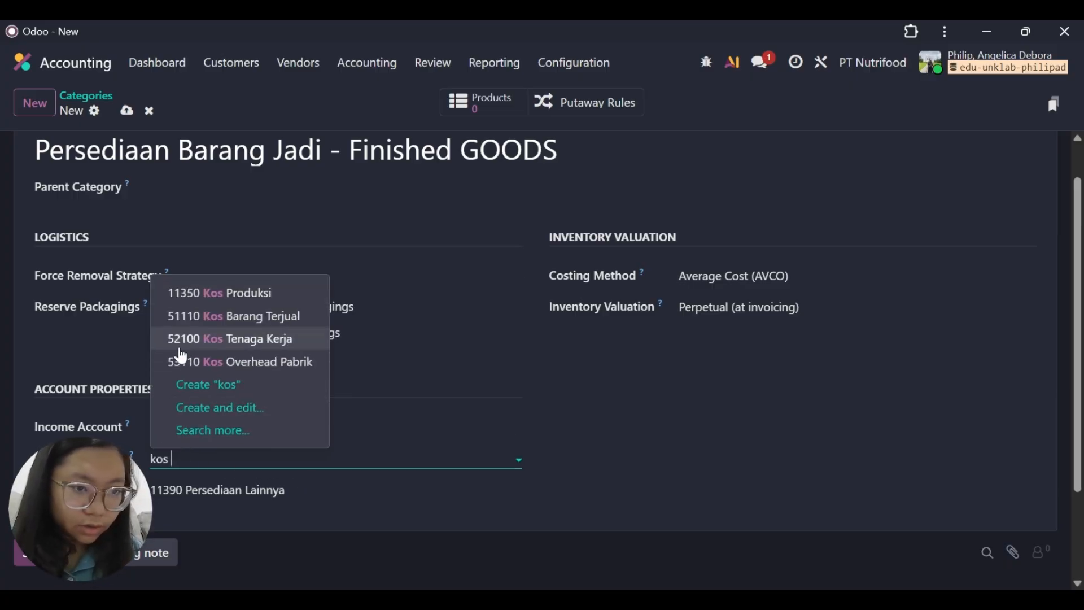
{"action": "left_click", "coordinate": [209, 321]}
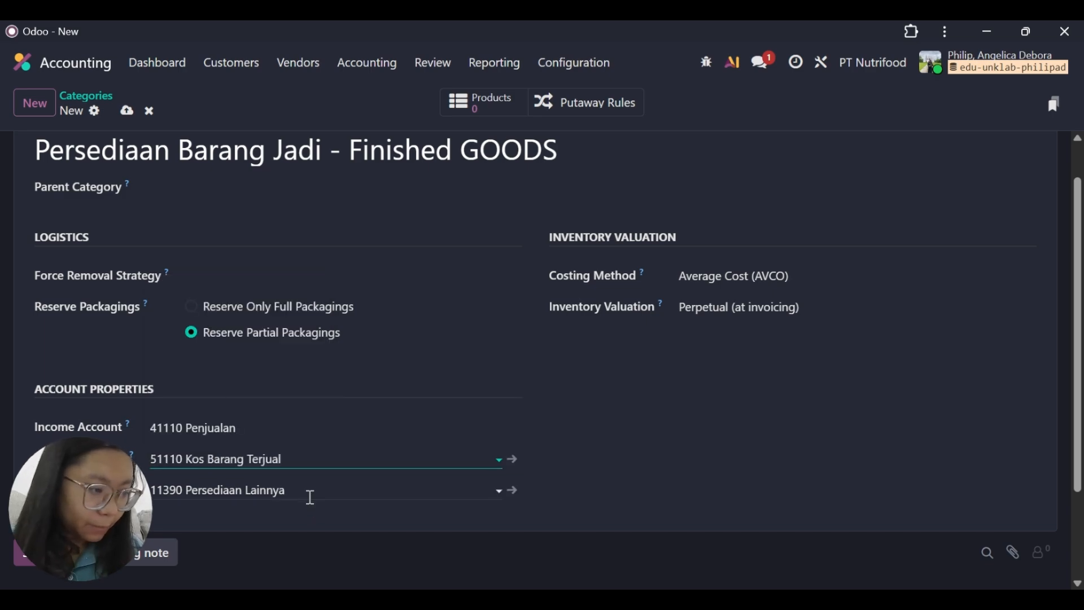
Set the finished goods category's Stock Account to 11330 Persediaan Barang Jadi and save the category.
{"action": "left_click", "coordinate": [310, 495]}
{"action": "key", "text": "BackSpace"}
{"action": "type", "text": "p"}
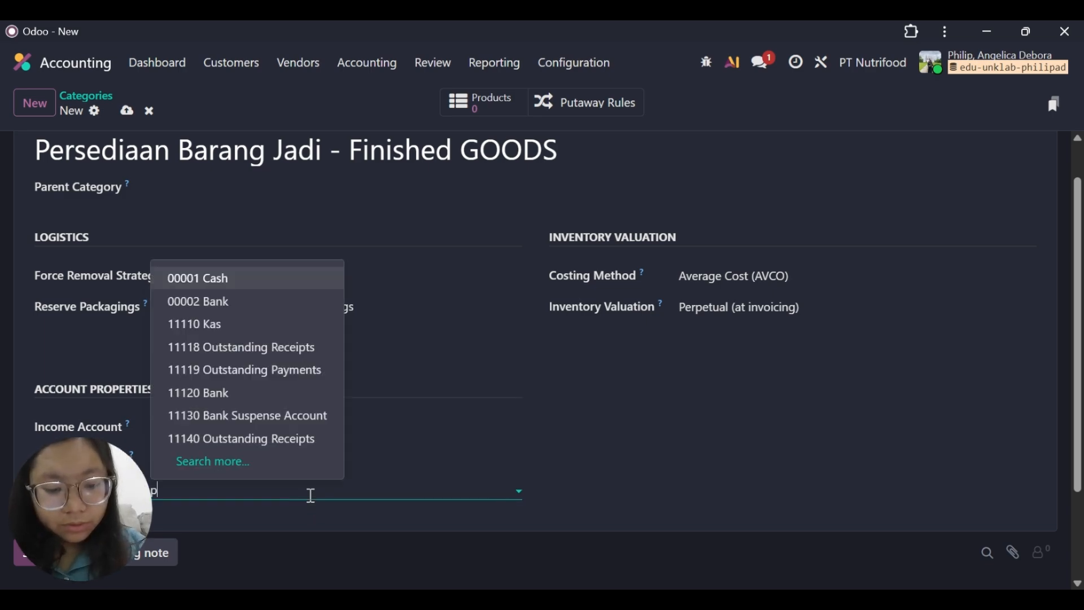
{"action": "type", "text": "erse"}
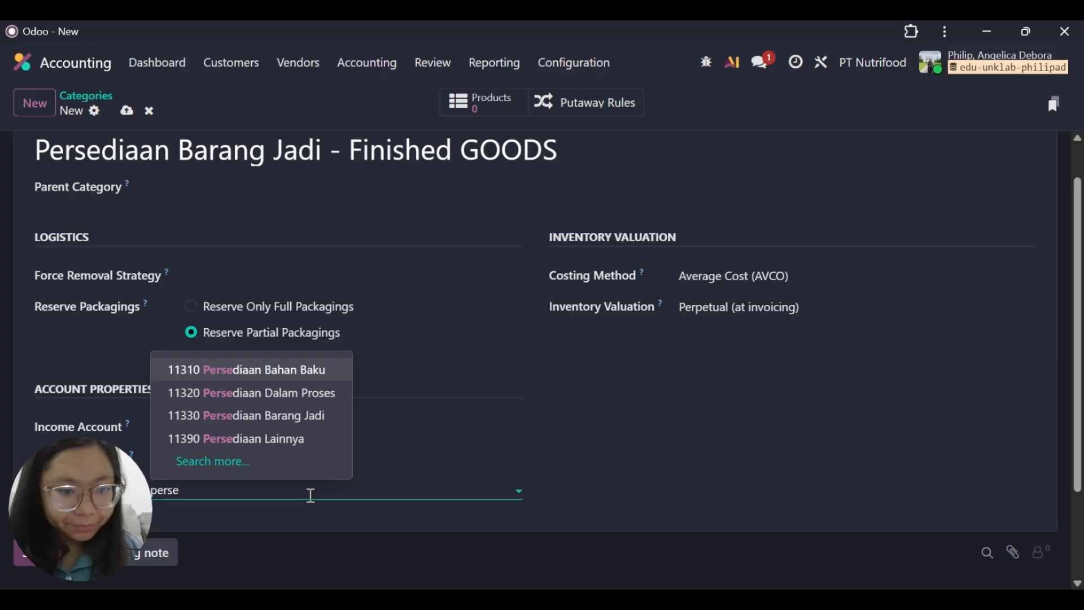
{"action": "left_click", "coordinate": [343, 413]}
{"action": "scroll", "coordinate": [270, 352], "scroll_direction": "down", "scroll_amount": 2}
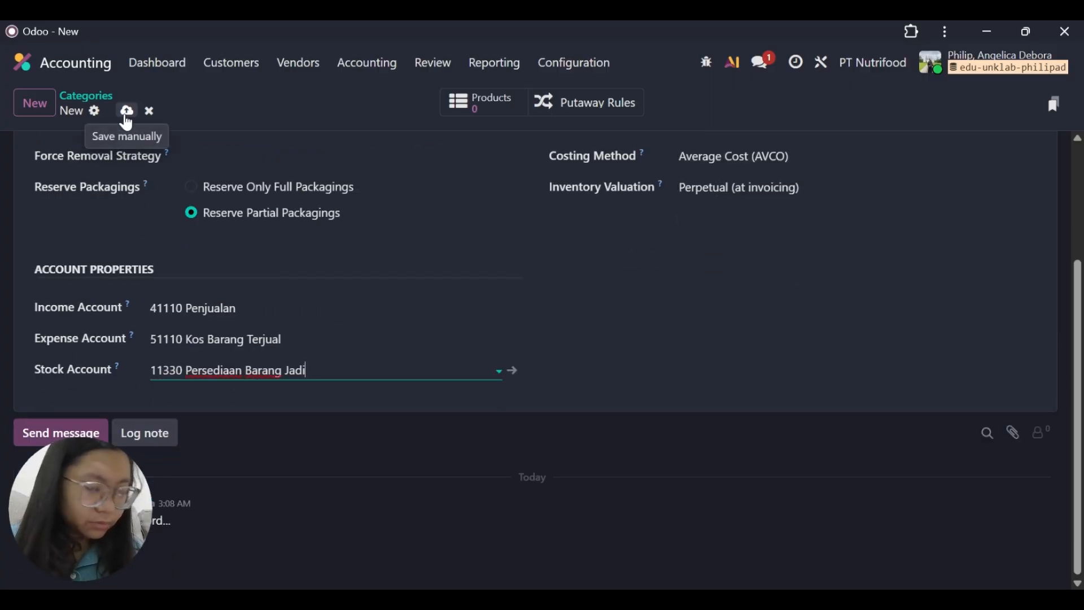
{"action": "left_click", "coordinate": [127, 114]}
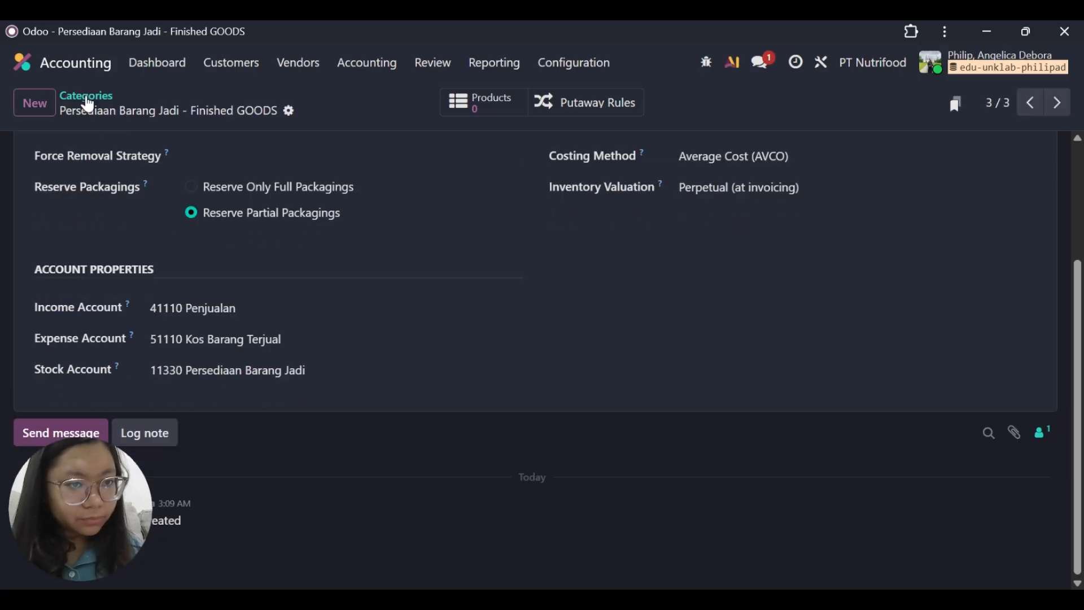
Return to the product category list and examine the account properties of the first Bahan Baku Produksi - Materials category.
{"action": "left_click", "coordinate": [86, 97]}
{"action": "scroll", "coordinate": [266, 230], "scroll_direction": "down", "scroll_amount": 1}
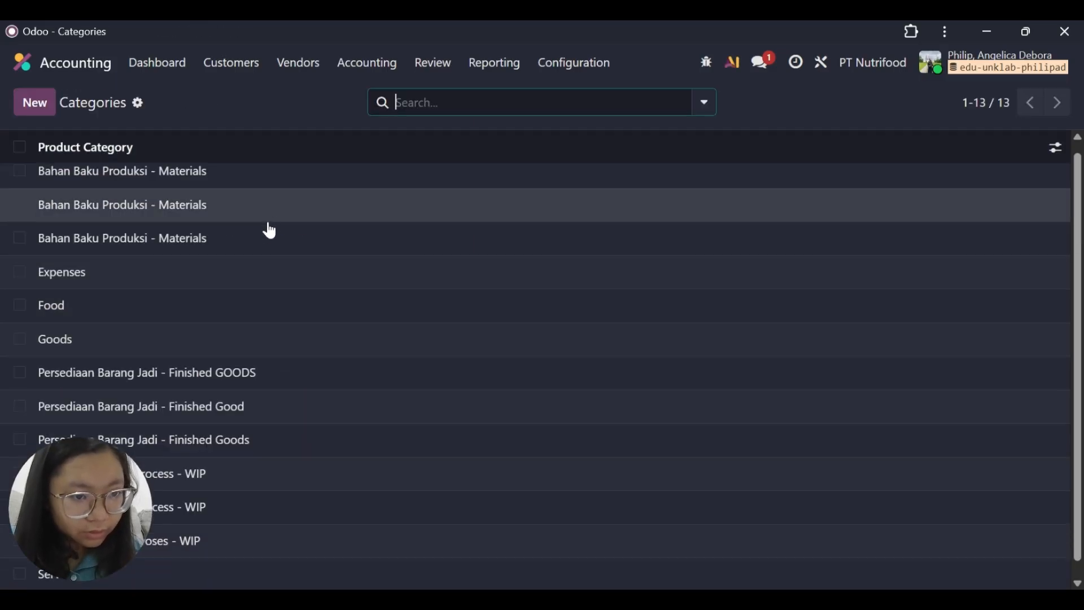
{"action": "scroll", "coordinate": [212, 274], "scroll_direction": "up", "scroll_amount": 1}
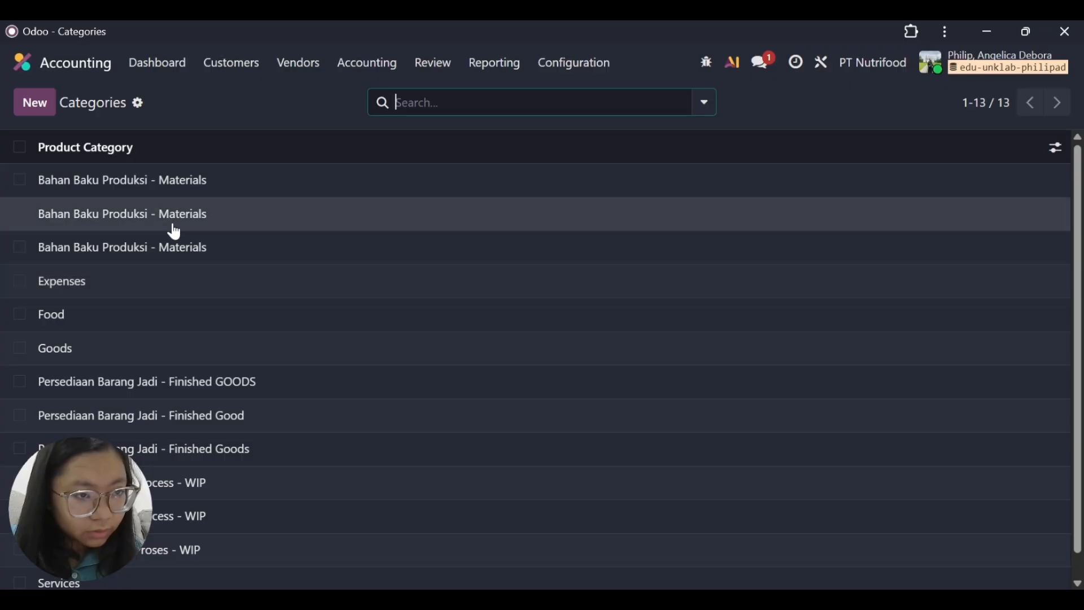
{"action": "left_click", "coordinate": [160, 191]}
{"action": "scroll", "coordinate": [210, 331], "scroll_direction": "down", "scroll_amount": 2}
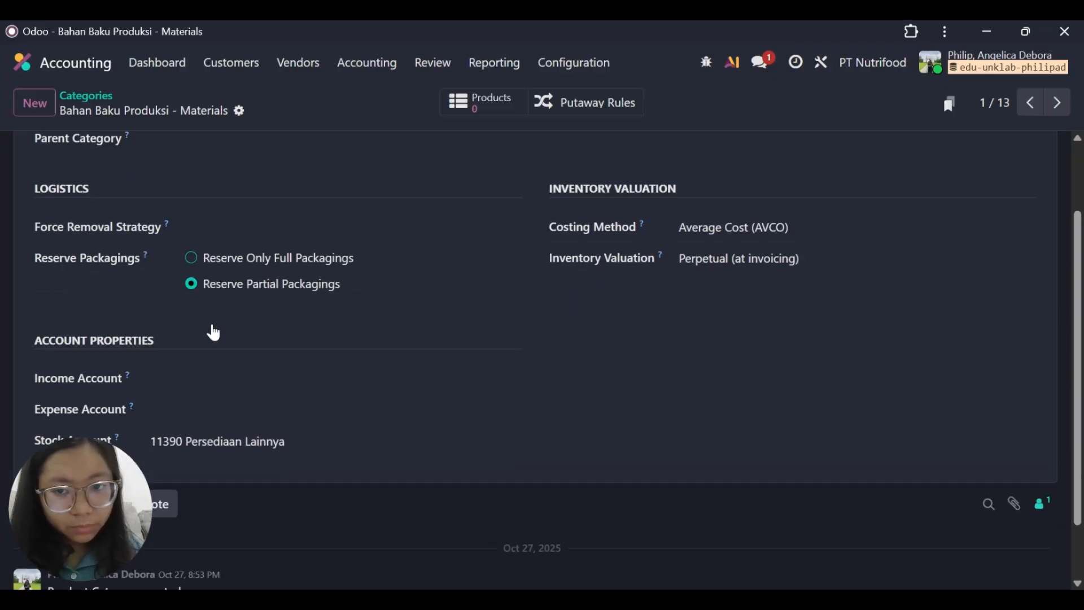
{"action": "scroll", "coordinate": [213, 333], "scroll_direction": "up", "scroll_amount": 2}
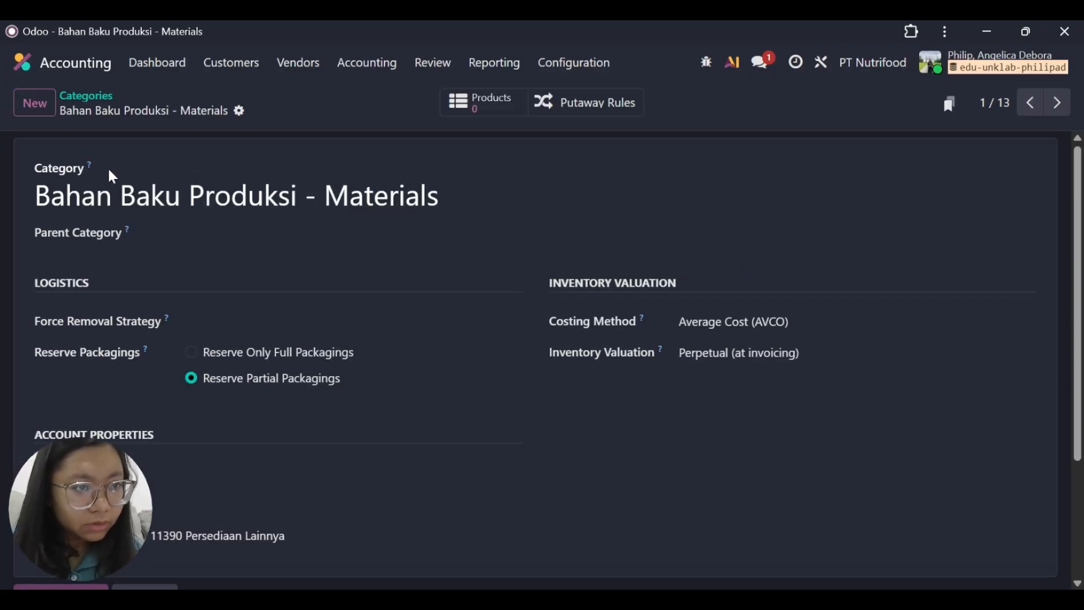
Return to the category list and examine the account properties of the second Bahan Baku Produksi - Materials category.
{"action": "left_click", "coordinate": [76, 96]}
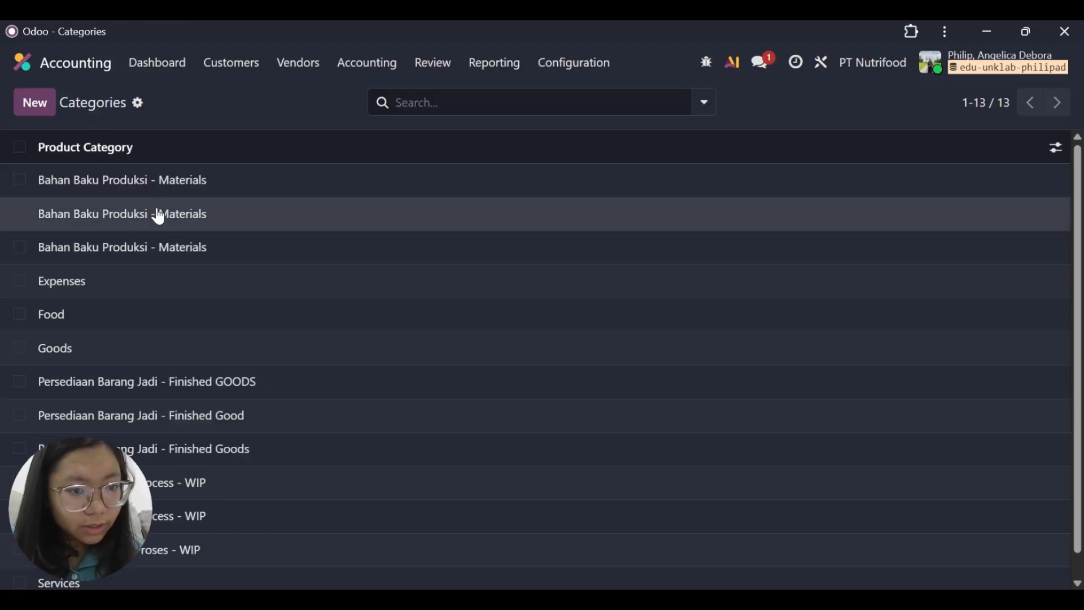
{"action": "left_click", "coordinate": [158, 213]}
{"action": "scroll", "coordinate": [213, 302], "scroll_direction": "down", "scroll_amount": 3}
{"action": "scroll", "coordinate": [217, 303], "scroll_direction": "up", "scroll_amount": 3}
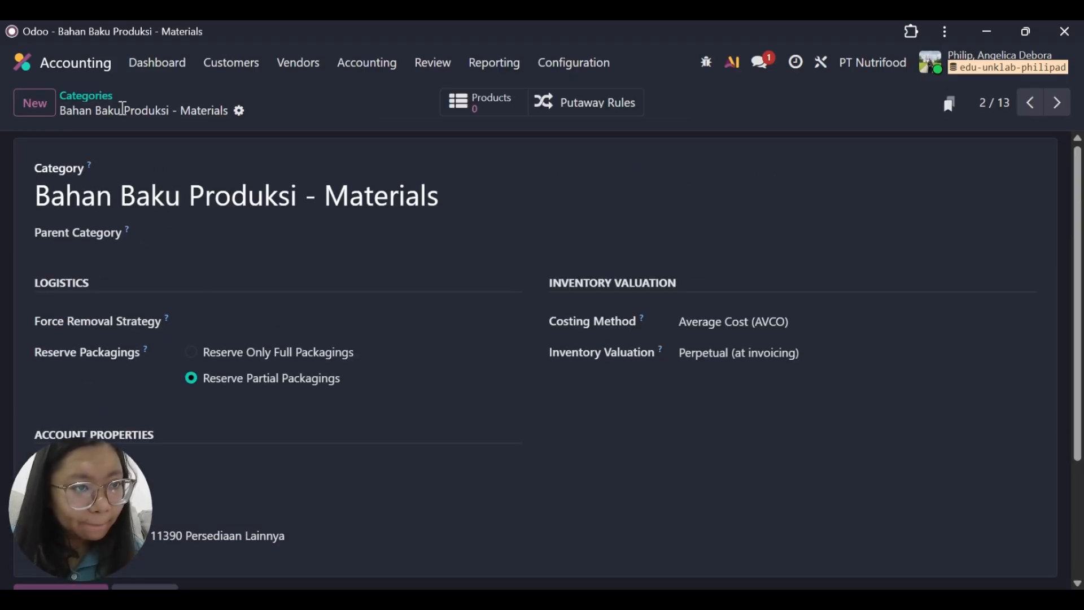
Rename the third Bahan Baku Produksi - Materials category as Bahan Baku Produksi - MaterialsS and save it.
{"action": "left_click", "coordinate": [87, 96]}
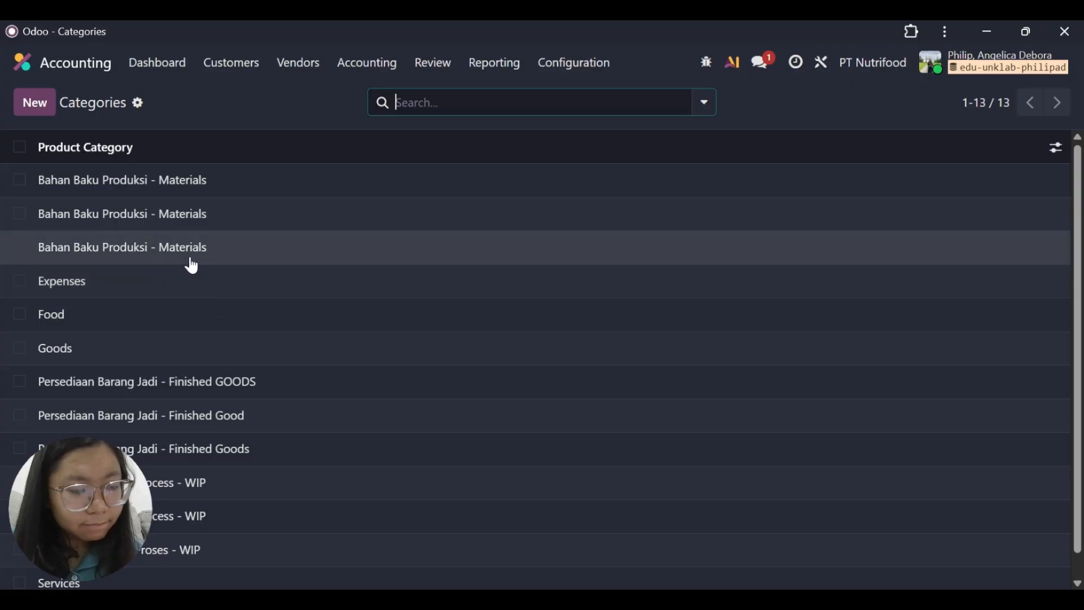
{"action": "left_click", "coordinate": [190, 257]}
{"action": "scroll", "coordinate": [267, 360], "scroll_direction": "down", "scroll_amount": 3}
{"action": "scroll", "coordinate": [268, 360], "scroll_direction": "up", "scroll_amount": 3}
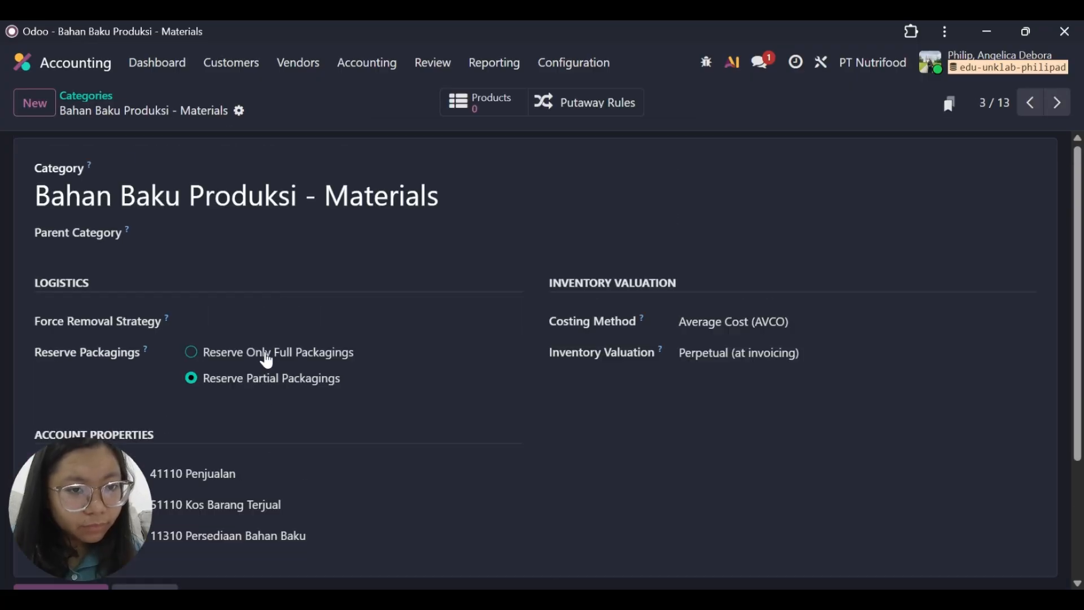
{"action": "left_click", "coordinate": [456, 209]}
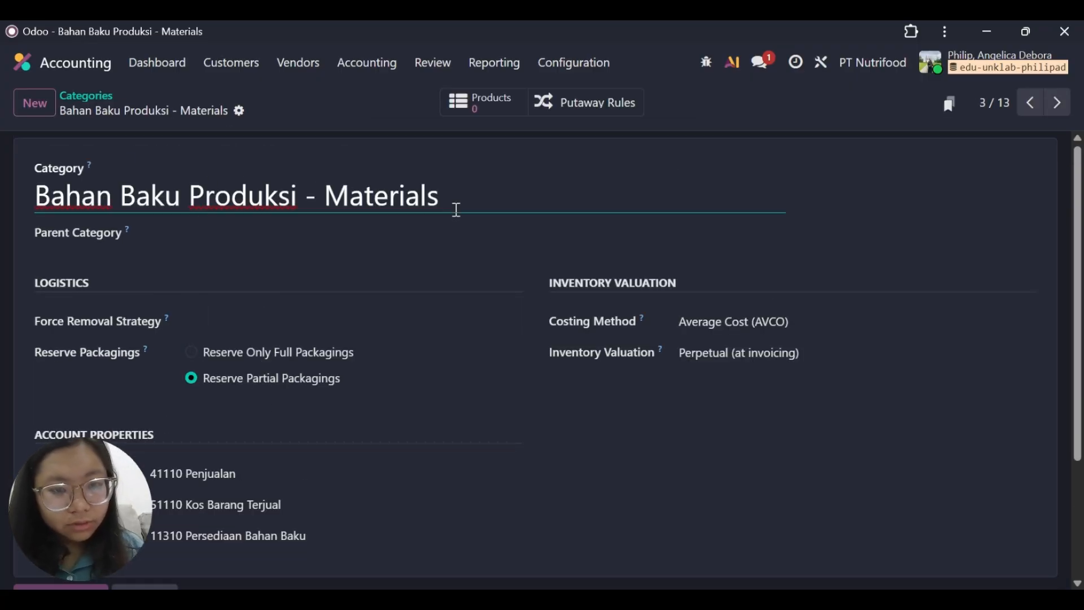
{"action": "type", "text": "S"}
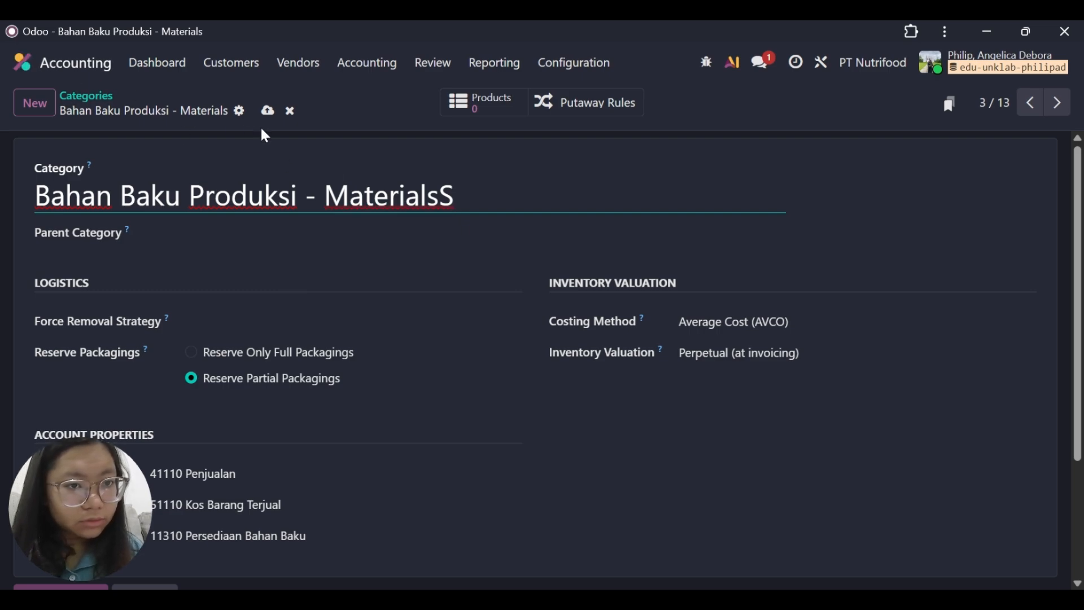
{"action": "left_click", "coordinate": [267, 111]}
Return to the category list and examine the account properties of the Persediaan Dalam Proses - WIP category.
{"action": "left_click", "coordinate": [95, 97]}
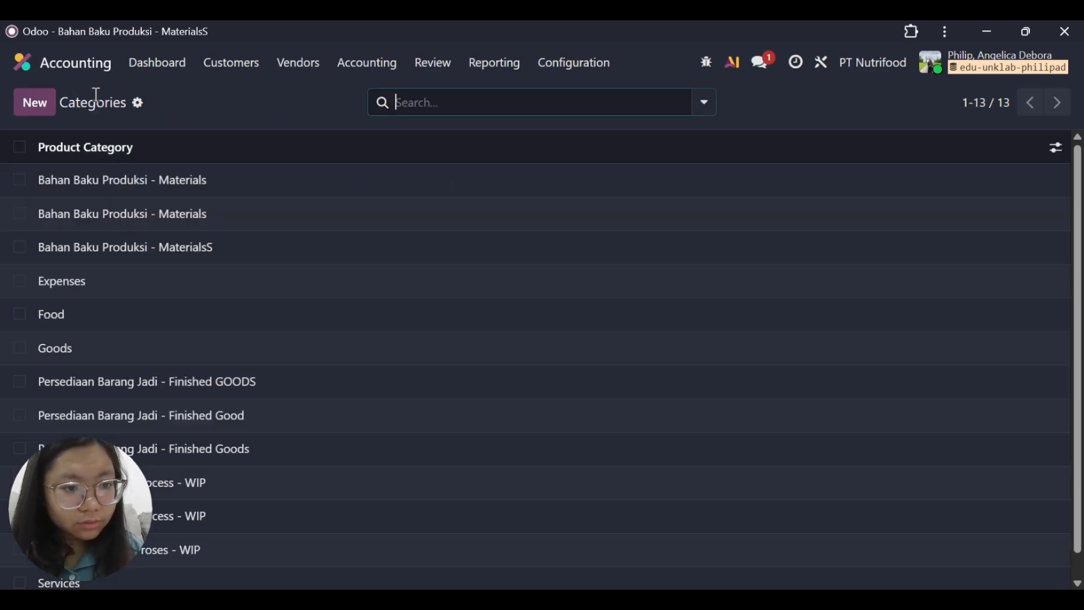
{"action": "scroll", "coordinate": [290, 293], "scroll_direction": "down", "scroll_amount": 1}
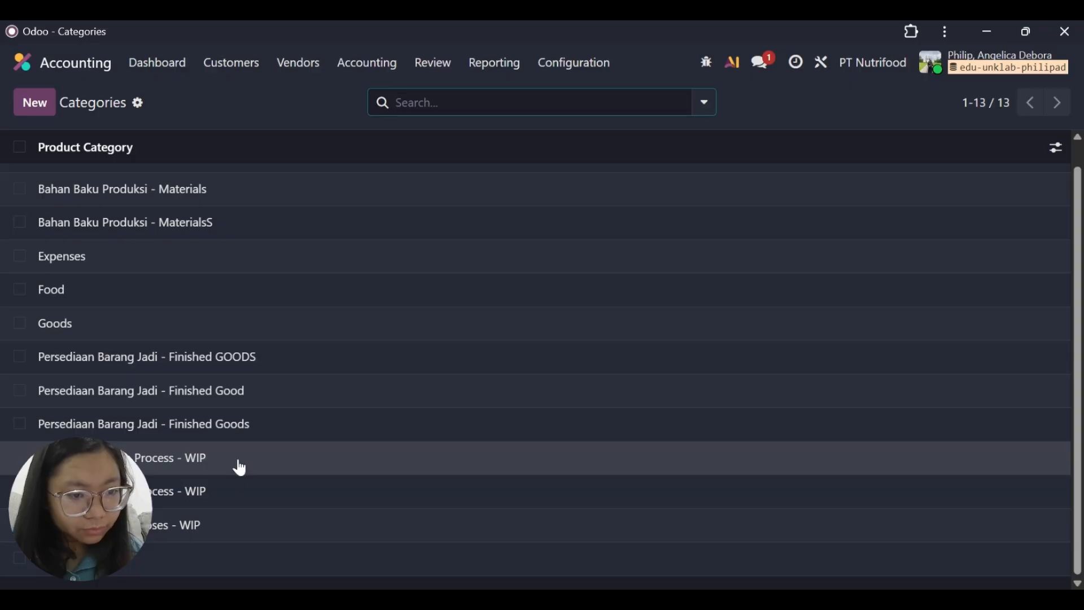
{"action": "left_click", "coordinate": [232, 529]}
{"action": "scroll", "coordinate": [324, 427], "scroll_direction": "down", "scroll_amount": 3}
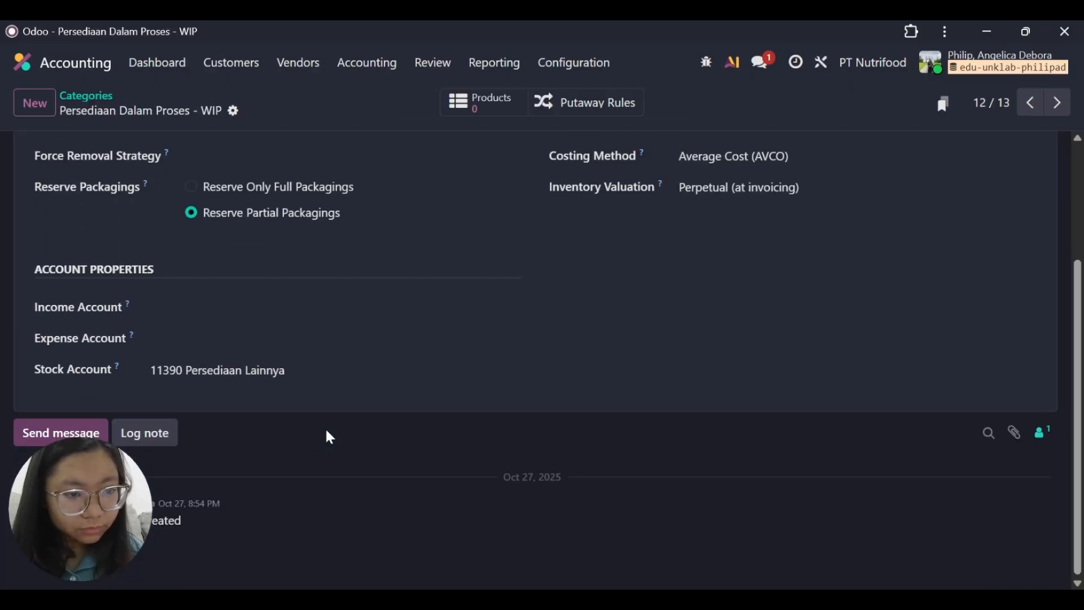
{"action": "scroll", "coordinate": [256, 346], "scroll_direction": "up", "scroll_amount": 3}
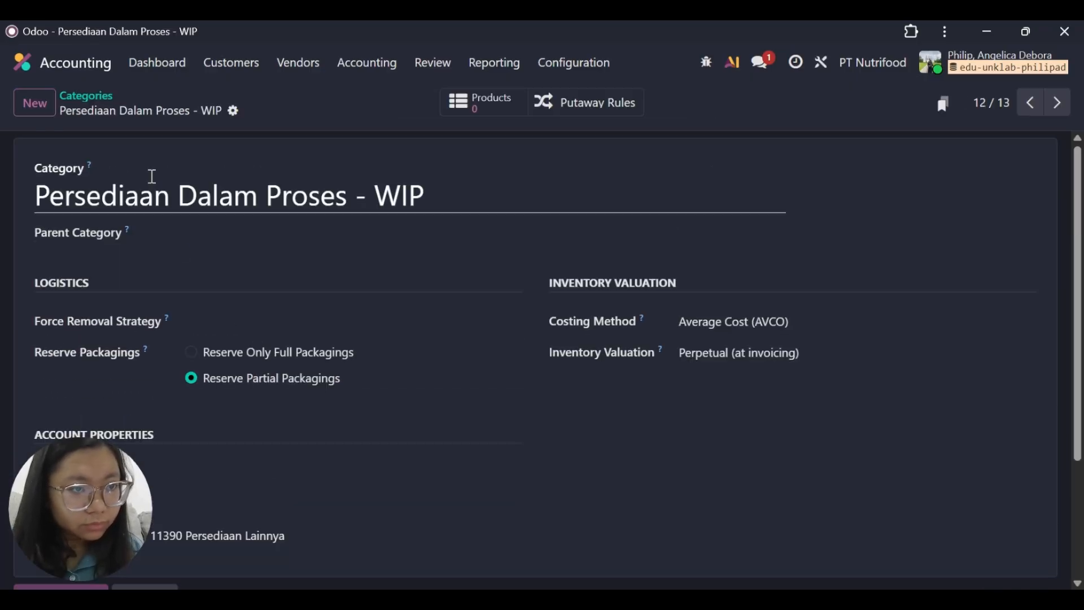
Open the second Persediaan Dalam Process - WIP category from the list and examine its account properties.
{"action": "left_click", "coordinate": [105, 108]}
{"action": "left_click", "coordinate": [263, 484]}
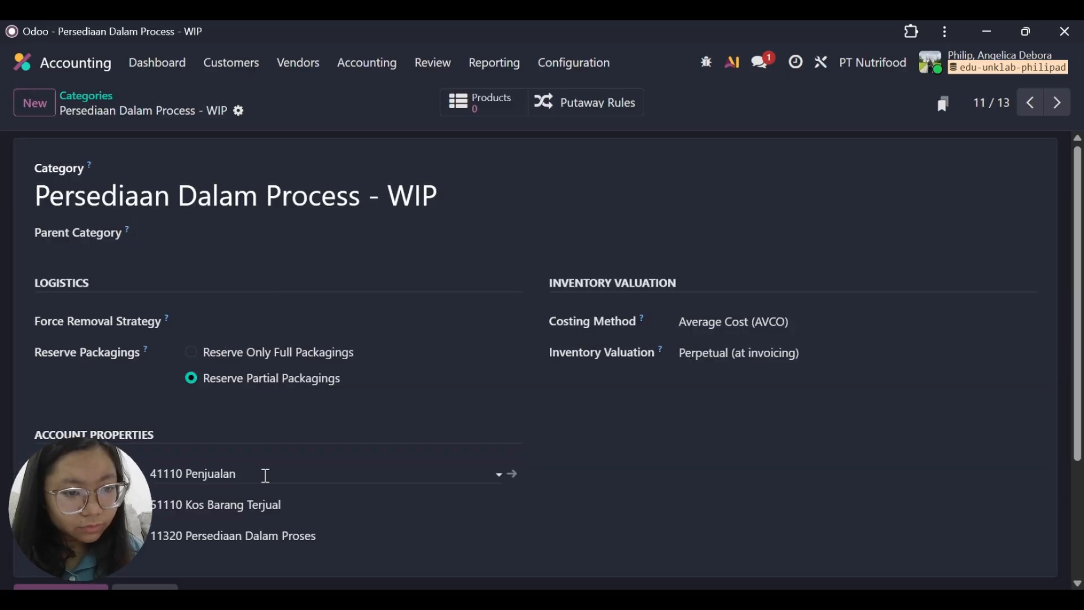
{"action": "scroll", "coordinate": [212, 307], "scroll_direction": "down", "scroll_amount": 3}
{"action": "scroll", "coordinate": [216, 307], "scroll_direction": "up", "scroll_amount": 3}
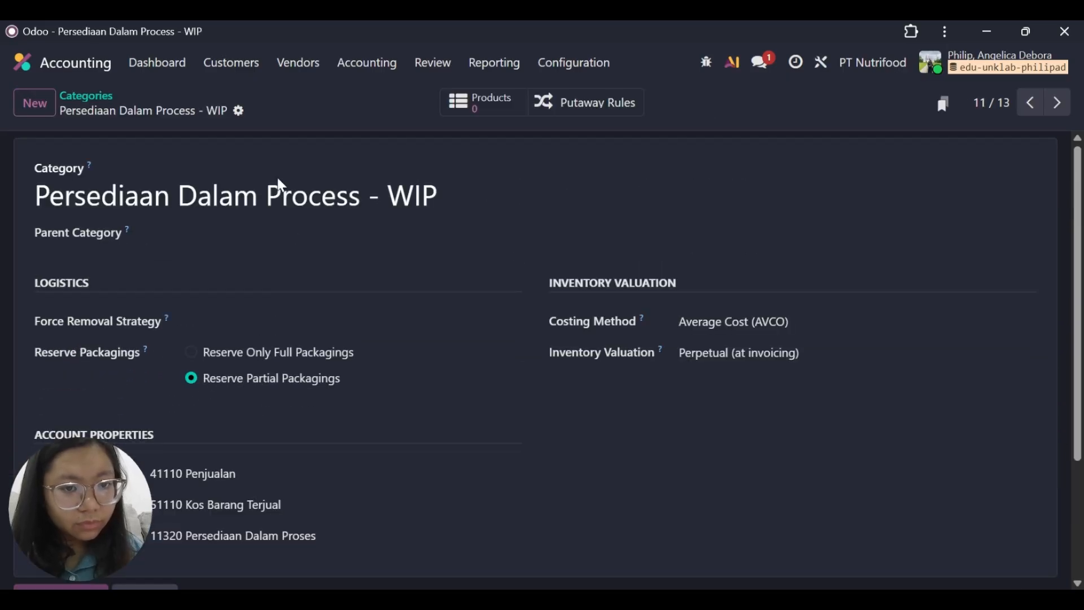
Rename this work-in-process category as Persediaan Dalam Process - wip, save it, and return to the category list.
{"action": "left_click", "coordinate": [447, 198]}
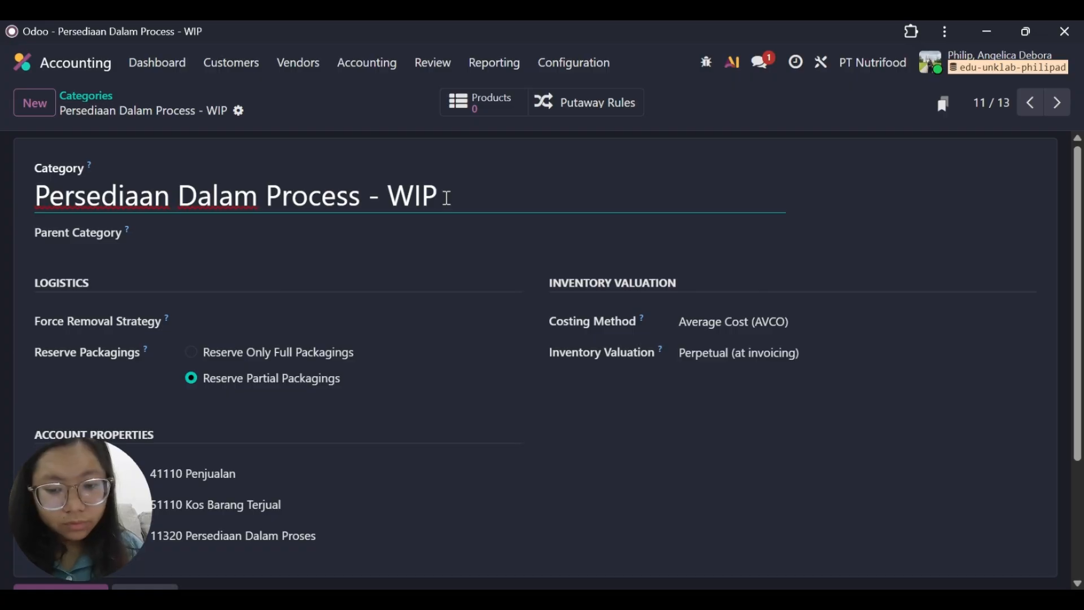
{"action": "type", "text": "p"}
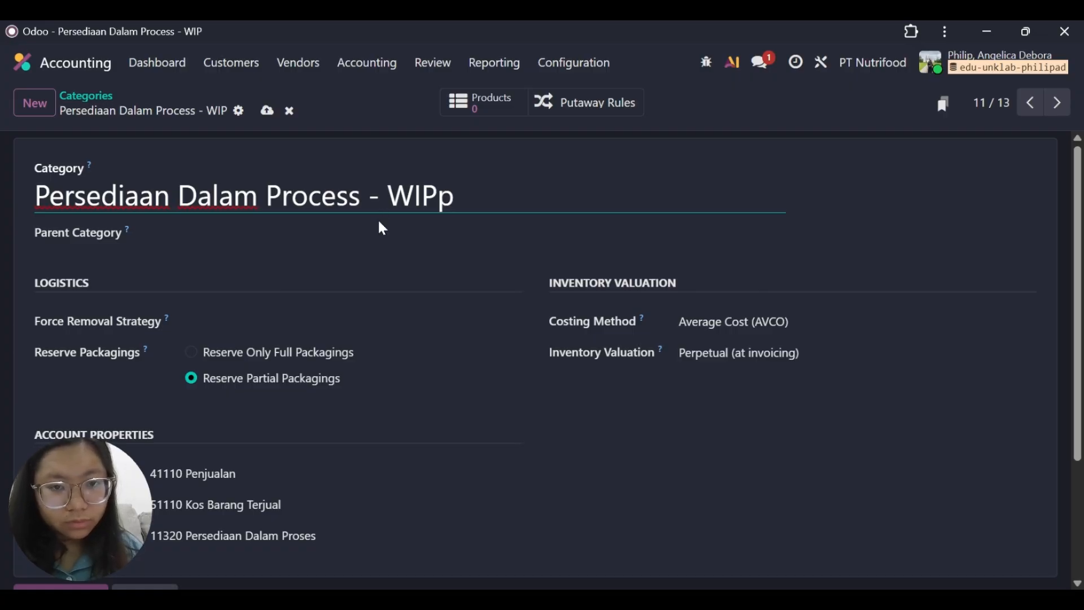
{"action": "key", "text": "BackSpace"}
{"action": "key", "text": "BackSpace"}
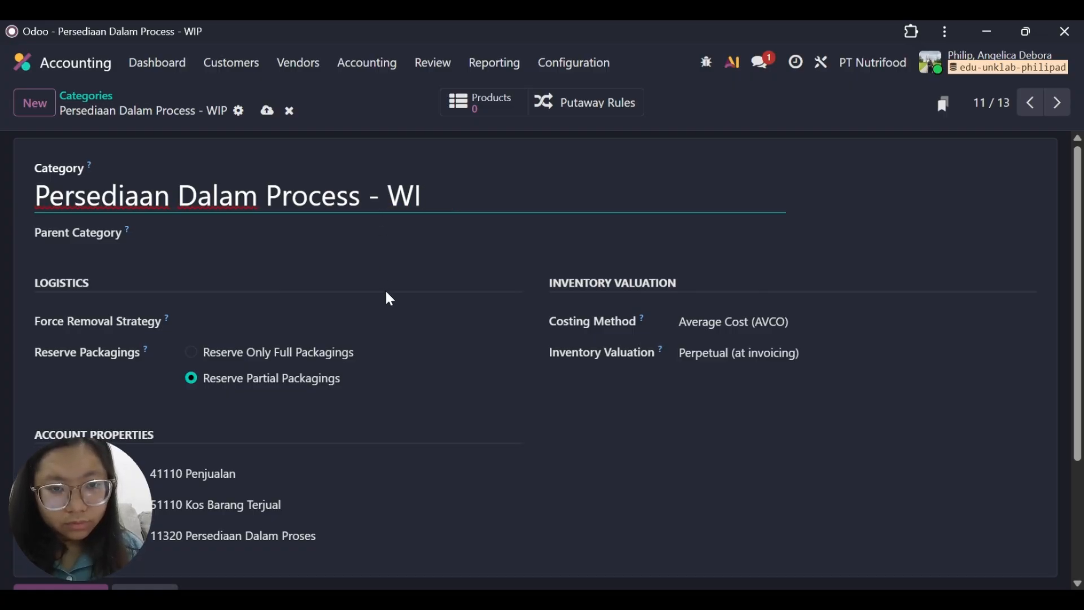
{"action": "type", "text": "P"}
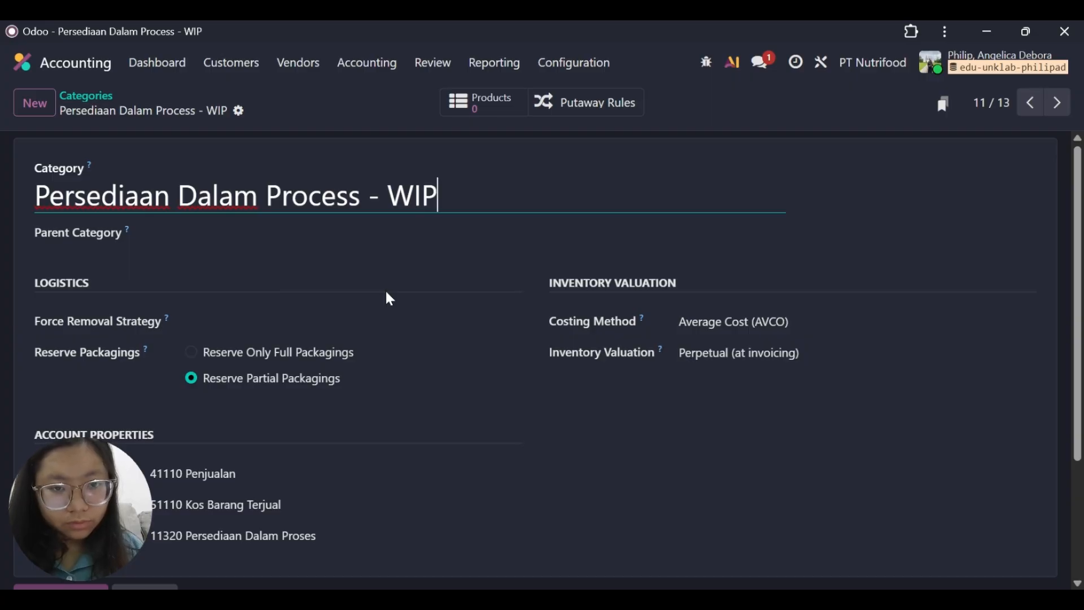
{"action": "key", "text": "BackSpace"}
{"action": "type", "text": "p"}
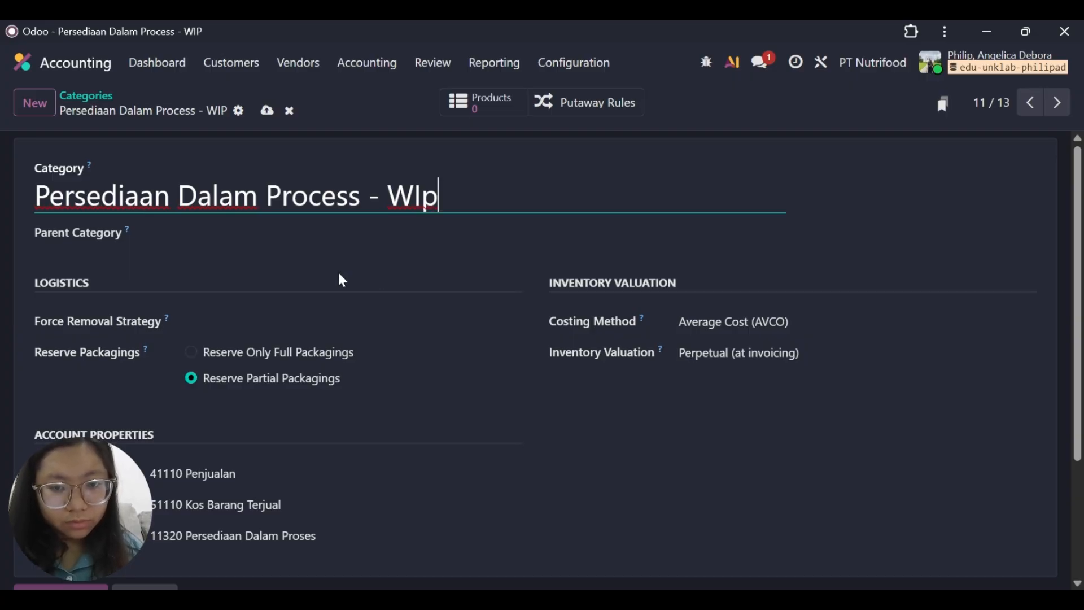
{"action": "key", "text": "BackSpace"}
{"action": "key", "text": "BackSpace"}
{"action": "key", "text": "BackSpace"}
{"action": "type", "text": "wip"}
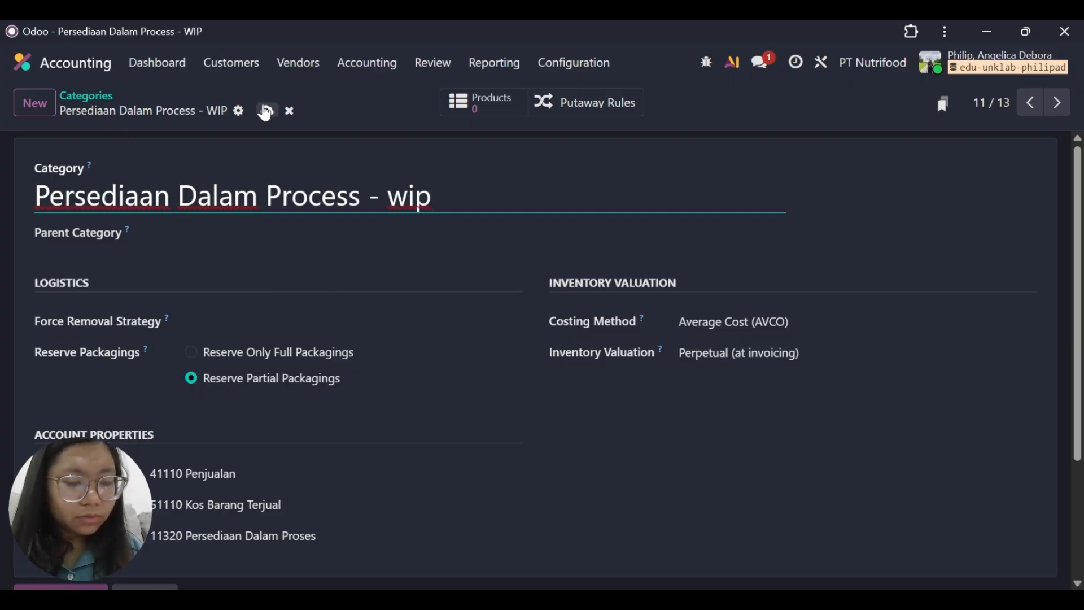
{"action": "left_click", "coordinate": [267, 110]}
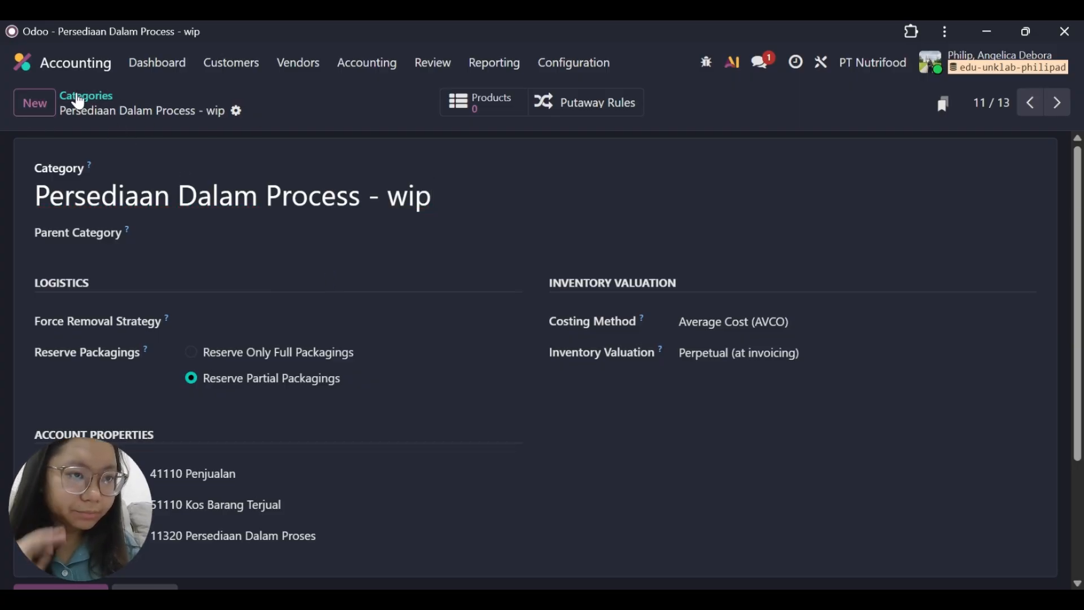
{"action": "left_click", "coordinate": [79, 96]}
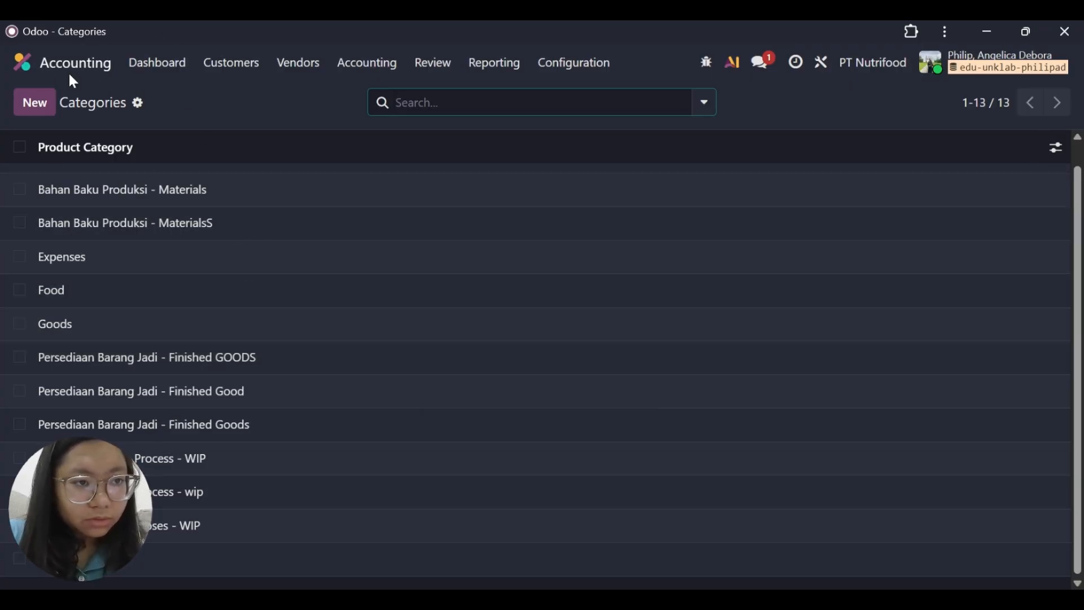
Open the general Settings from the home screen and look through the options.
{"action": "left_click", "coordinate": [21, 73]}
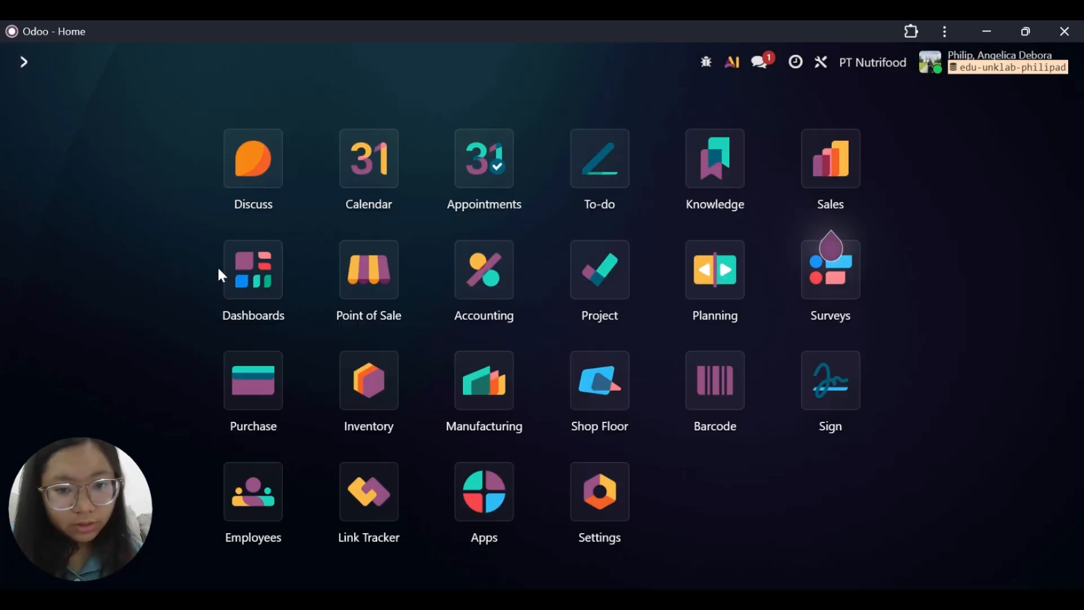
{"action": "left_click", "coordinate": [603, 497]}
{"action": "scroll", "coordinate": [395, 395], "scroll_direction": "down", "scroll_amount": 5}
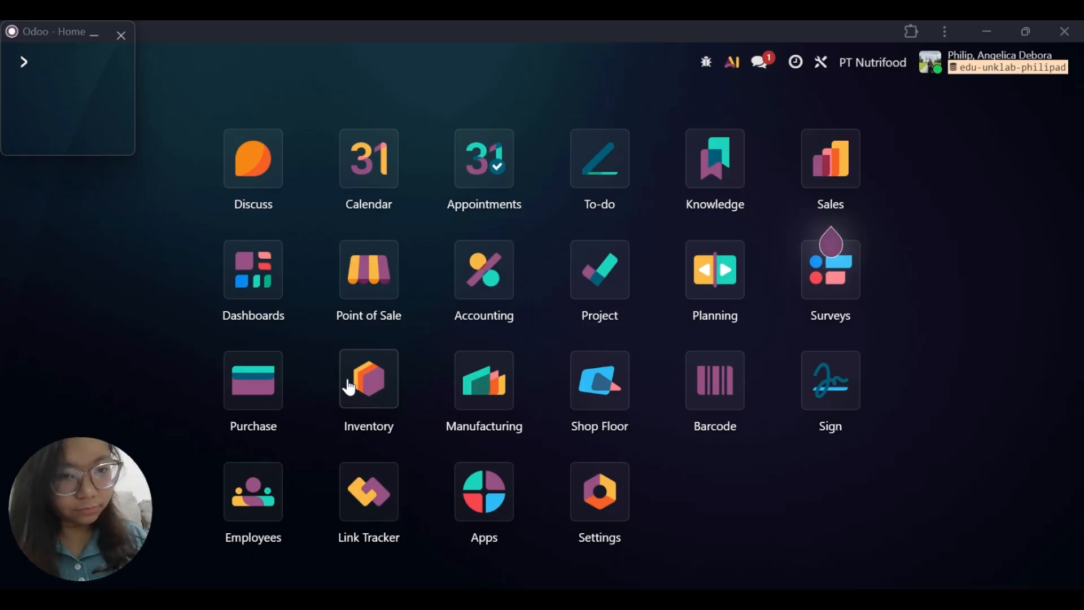
Create a warehouse named PT Nutrifood in Inventory with the short name TKO and save it.
{"action": "left_click", "coordinate": [368, 385]}
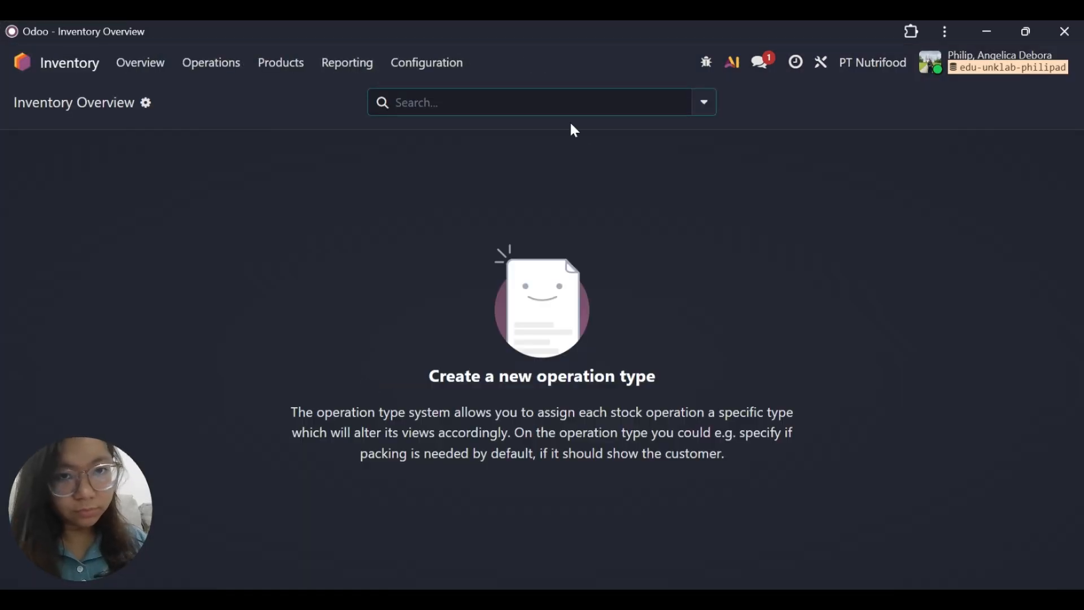
{"action": "left_click", "coordinate": [416, 71]}
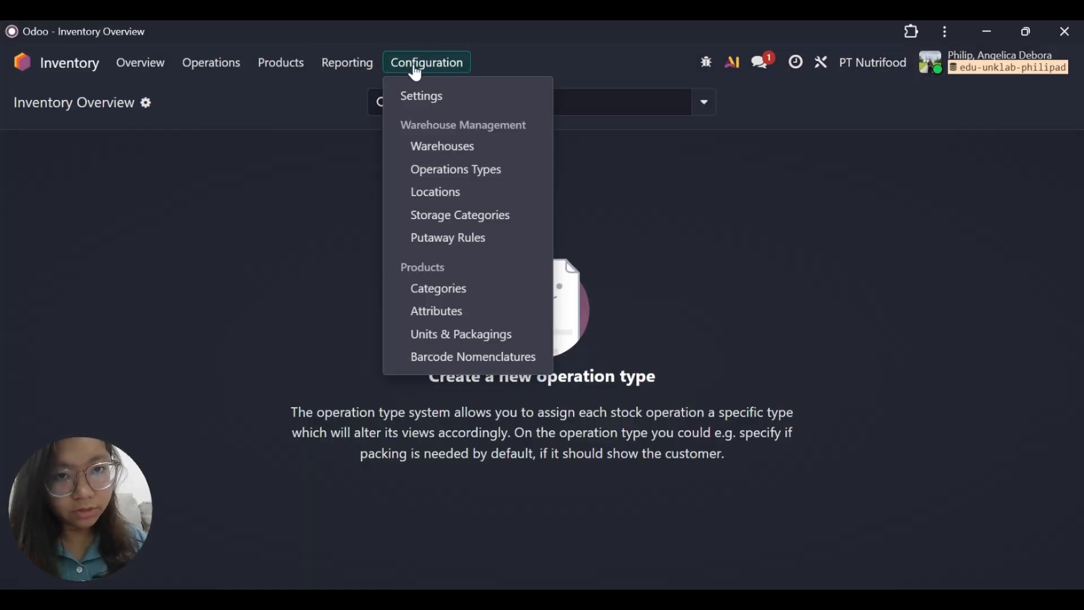
{"action": "left_click", "coordinate": [435, 149]}
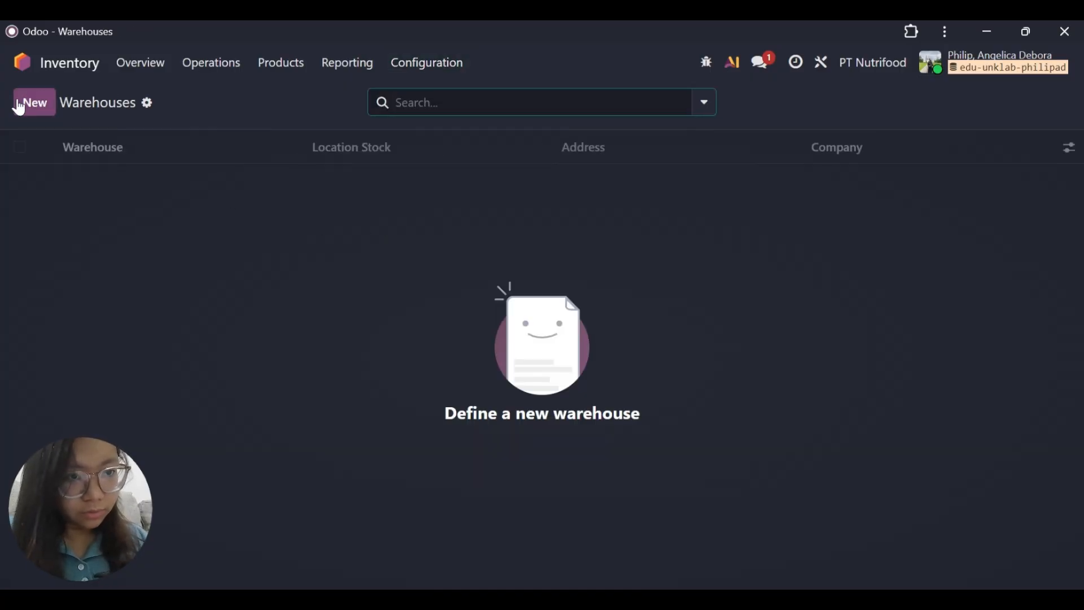
{"action": "left_click", "coordinate": [29, 110]}
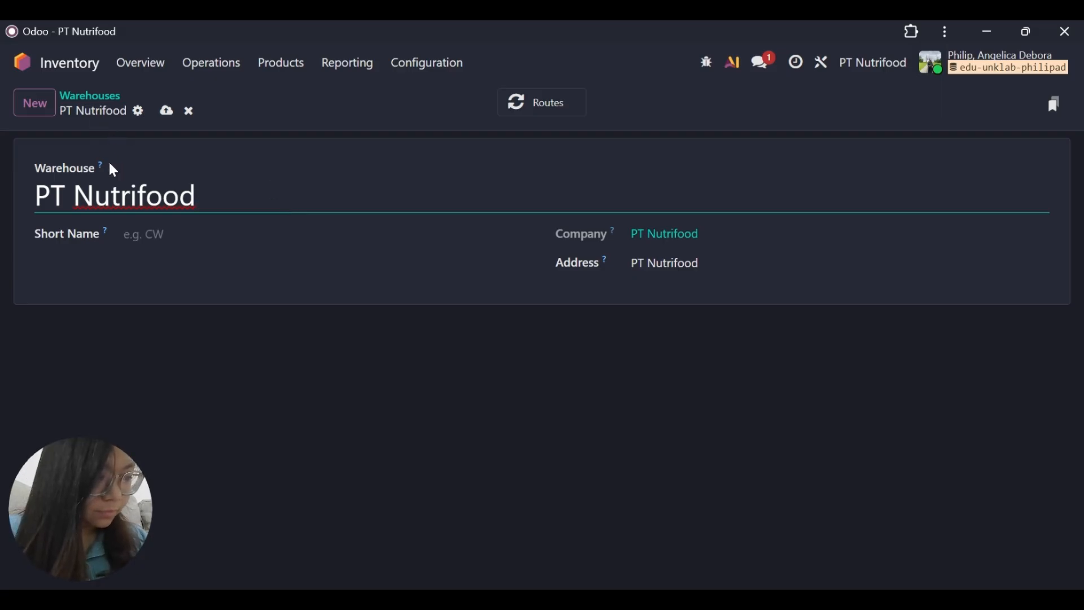
{"action": "left_click", "coordinate": [231, 239]}
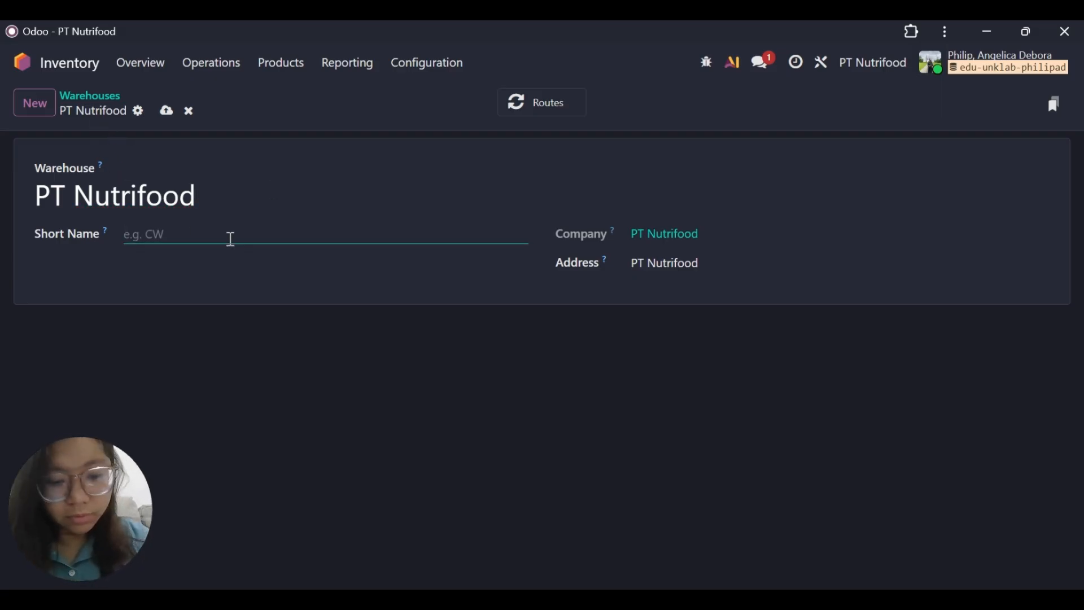
{"action": "type", "text": "TKO"}
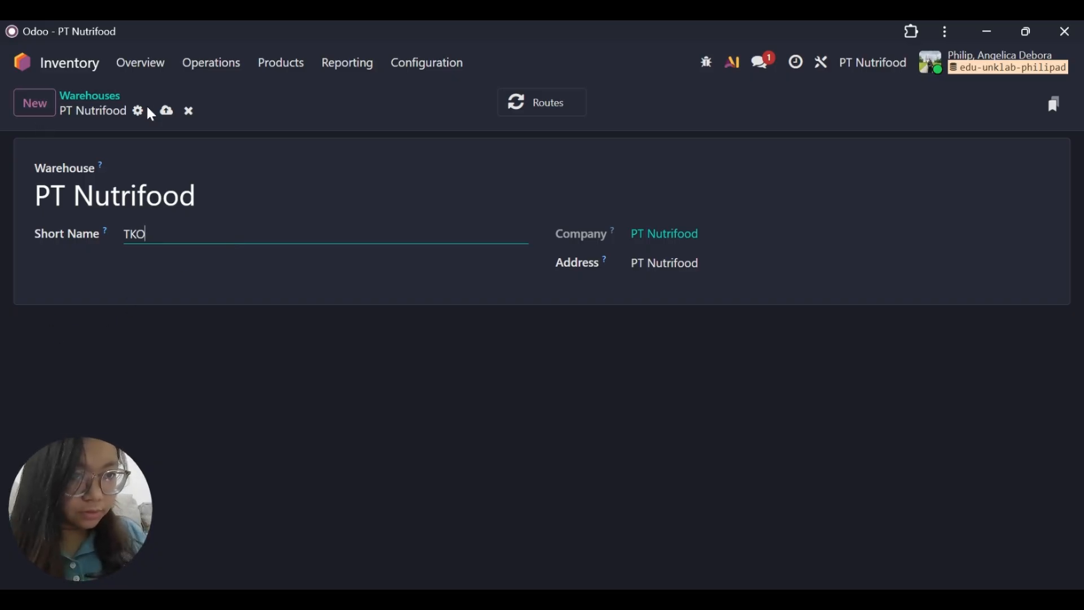
{"action": "left_click", "coordinate": [166, 111]}
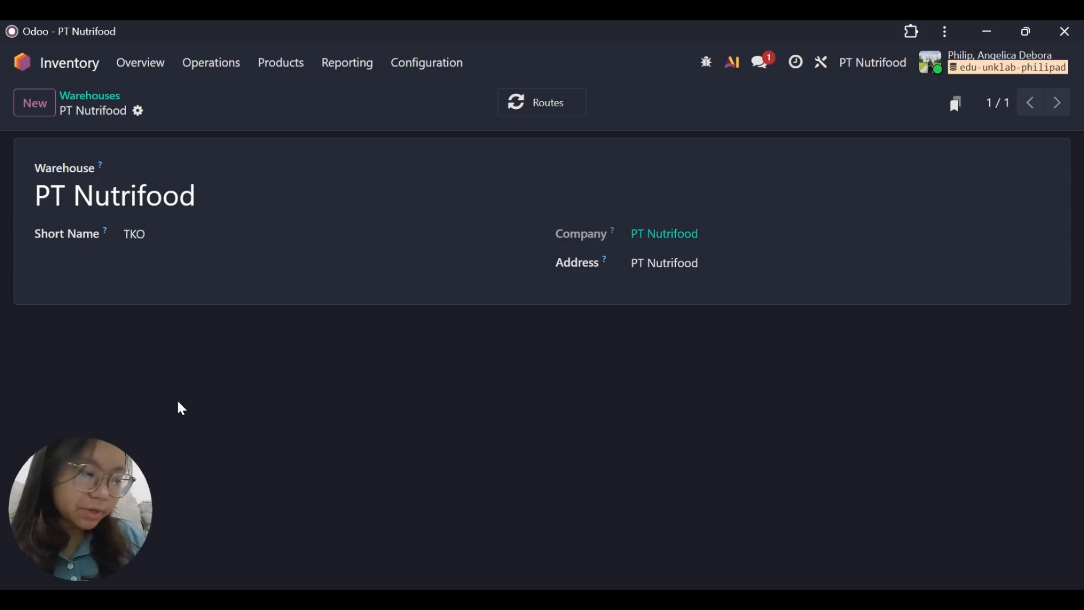
Open the Units & Packagings list and look through the existing units and their reference units.
{"action": "left_click", "coordinate": [419, 69]}
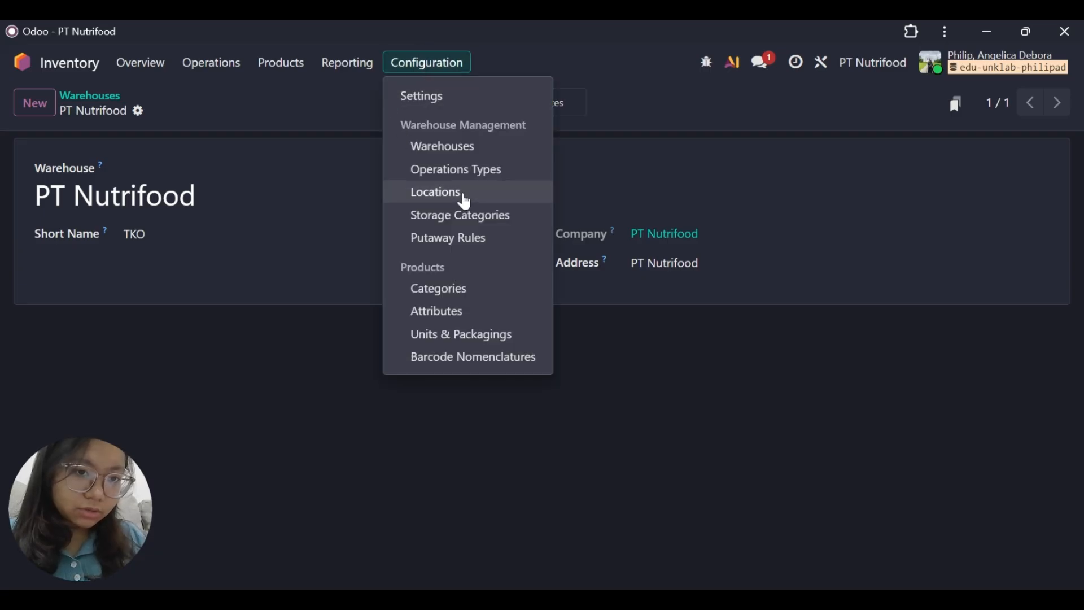
{"action": "left_click", "coordinate": [474, 339]}
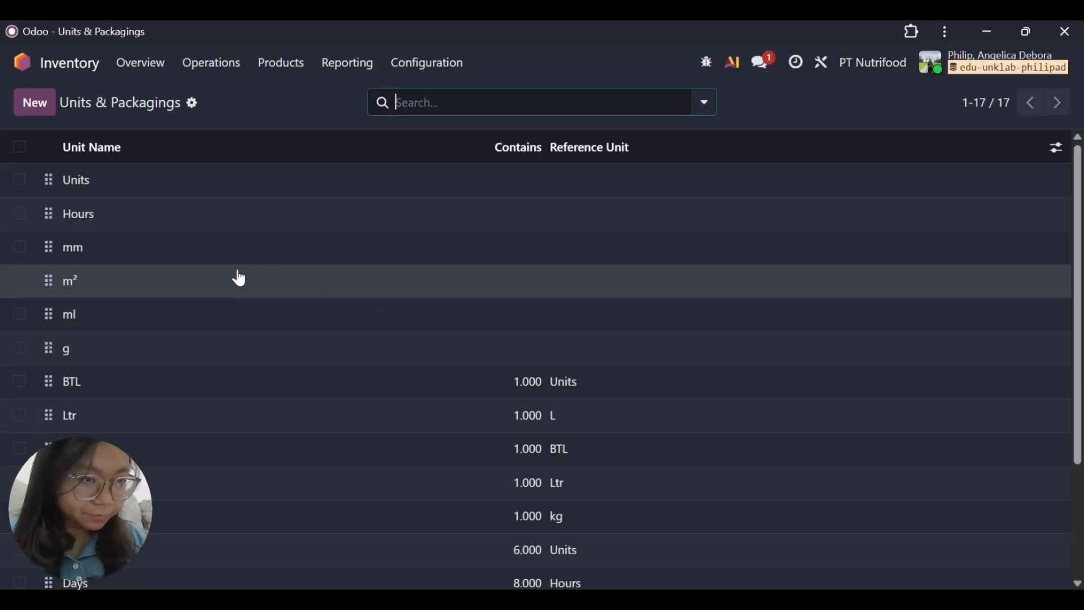
{"action": "scroll", "coordinate": [237, 277], "scroll_direction": "down", "scroll_amount": 2}
{"action": "scroll", "coordinate": [237, 276], "scroll_direction": "up", "scroll_amount": 1}
{"action": "scroll", "coordinate": [237, 278], "scroll_direction": "up", "scroll_amount": 2}
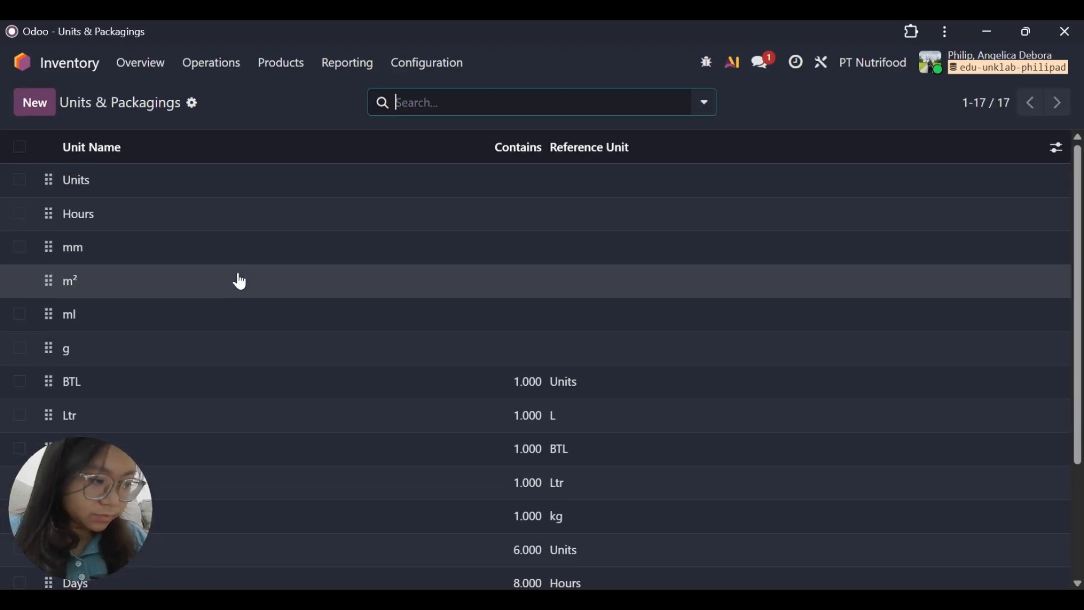
{"action": "scroll", "coordinate": [157, 294], "scroll_direction": "down", "scroll_amount": 3}
{"action": "scroll", "coordinate": [159, 294], "scroll_direction": "up", "scroll_amount": 3}
{"action": "scroll", "coordinate": [161, 294], "scroll_direction": "down", "scroll_amount": 3}
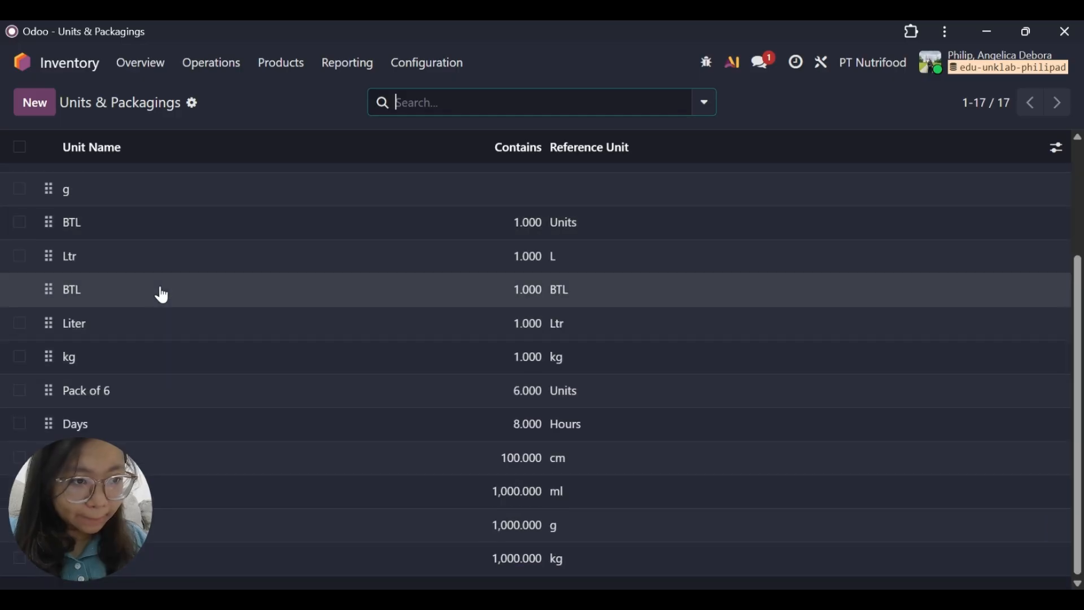
{"action": "scroll", "coordinate": [160, 296], "scroll_direction": "up", "scroll_amount": 3}
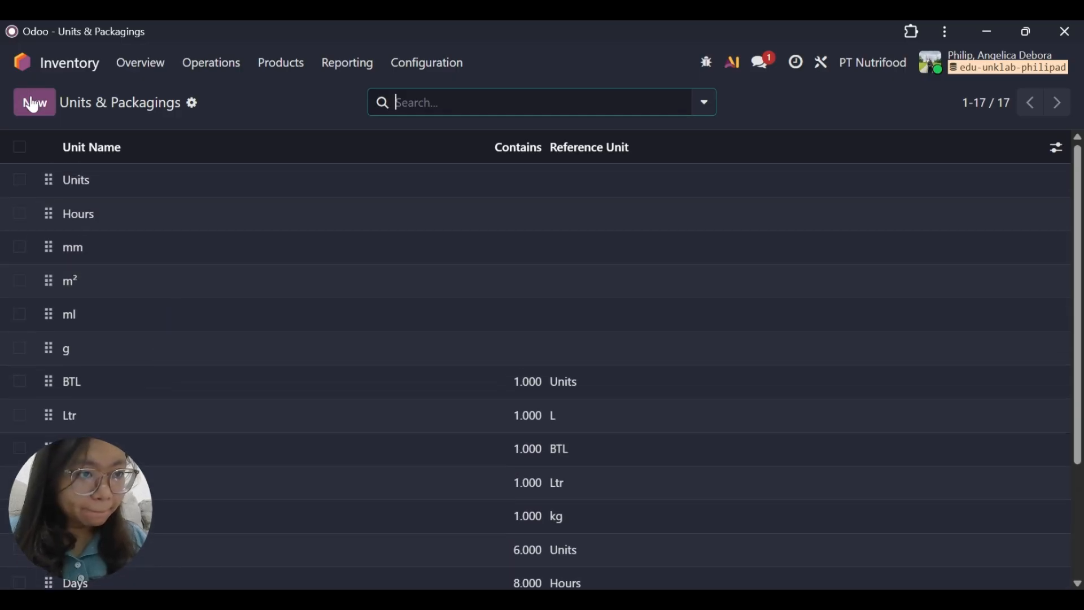
Create a unit named BTL with quantity 1 and reference unit BTL (1.0 Units), save it, and return to the units list.
{"action": "left_click", "coordinate": [33, 103]}
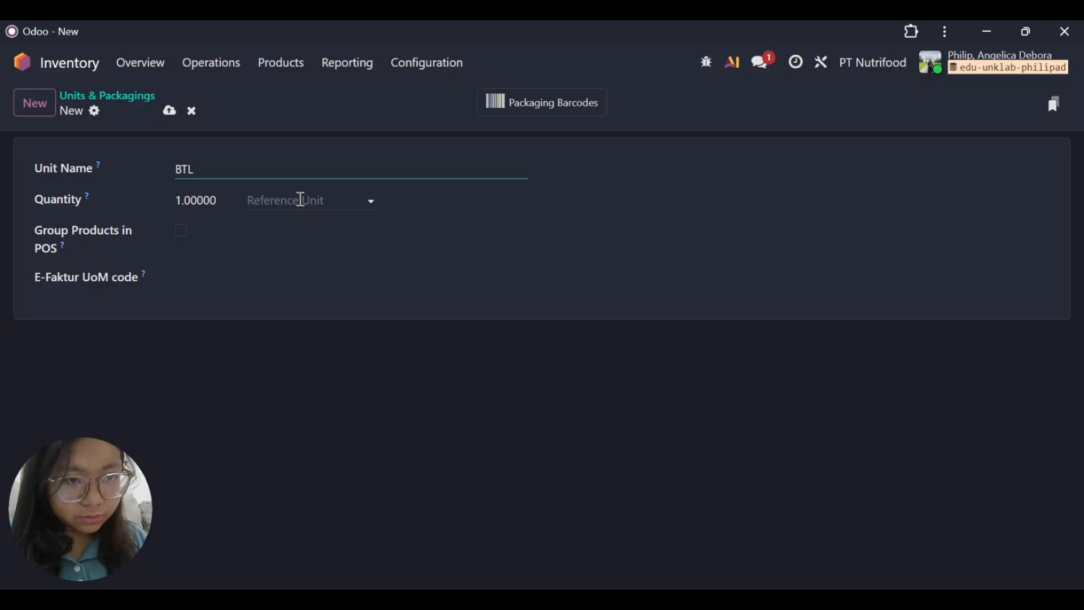
{"action": "left_click", "coordinate": [383, 208]}
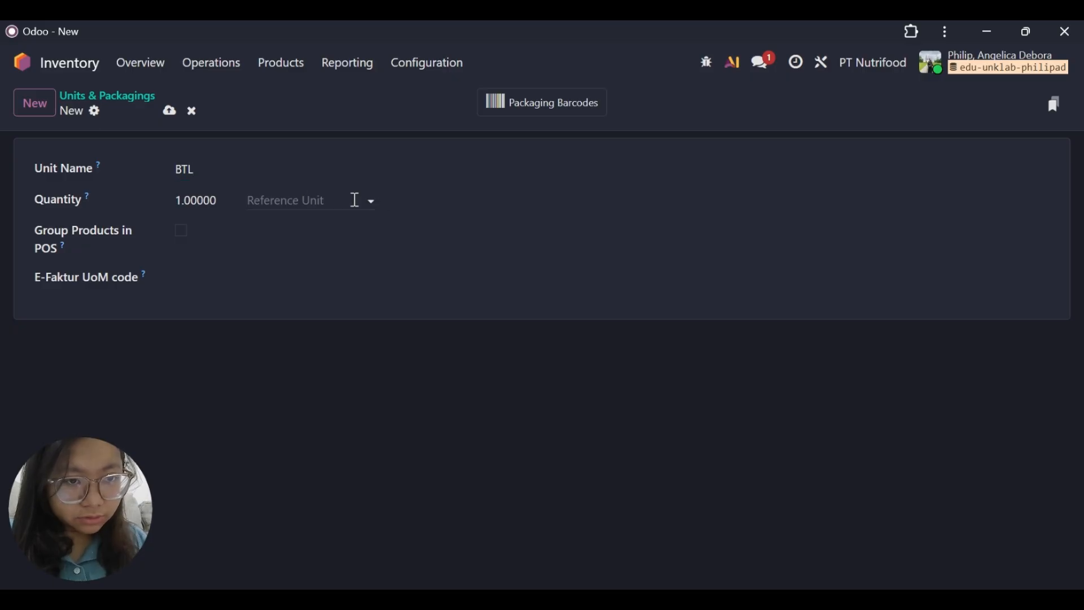
{"action": "left_click", "coordinate": [354, 200]}
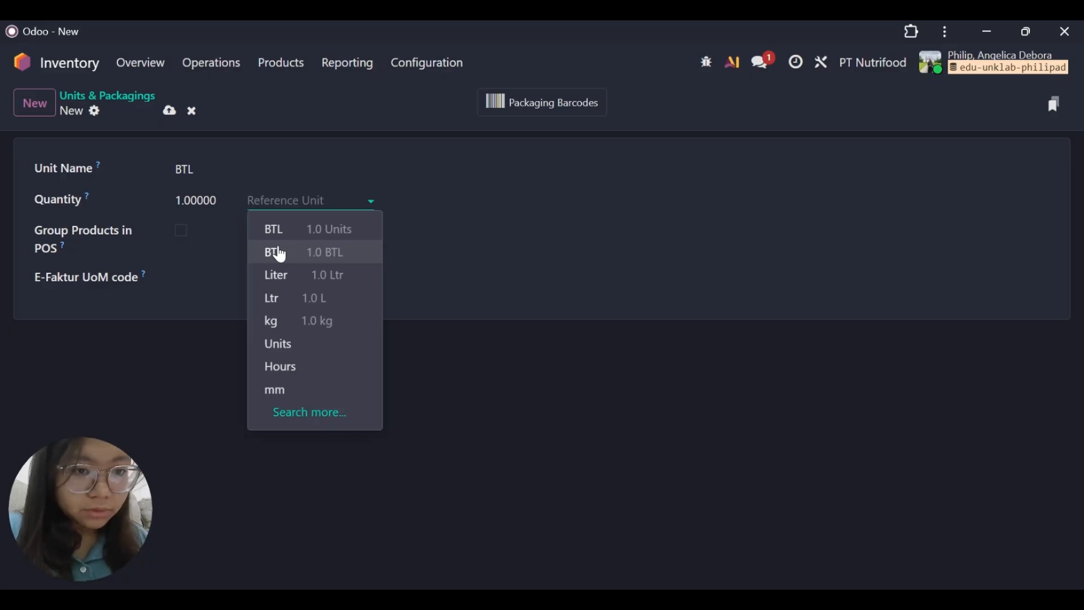
{"action": "left_click", "coordinate": [280, 254]}
{"action": "left_click", "coordinate": [316, 204]}
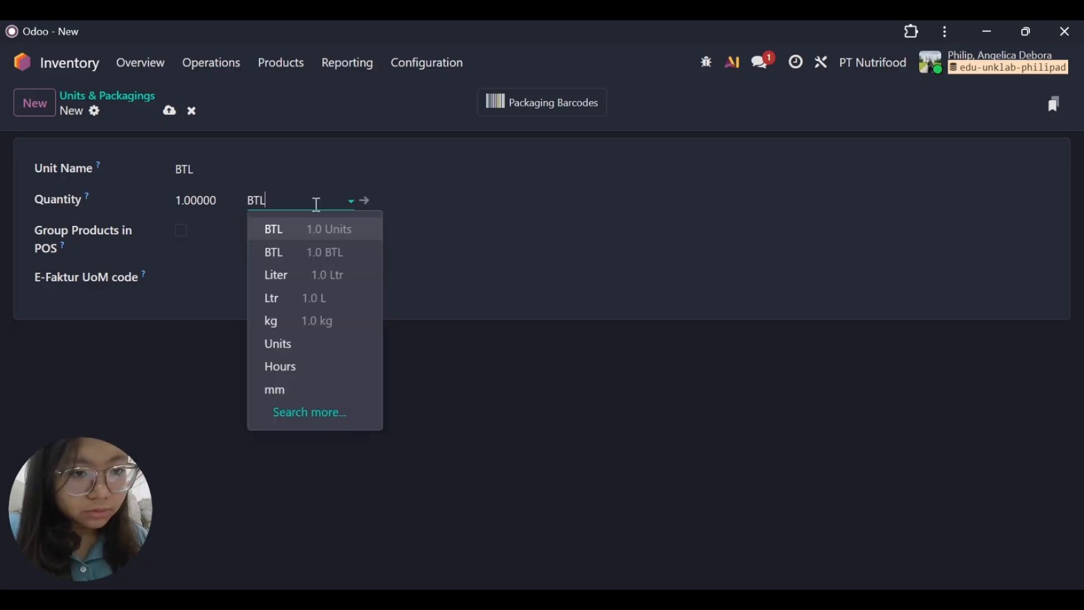
{"action": "left_click", "coordinate": [314, 228]}
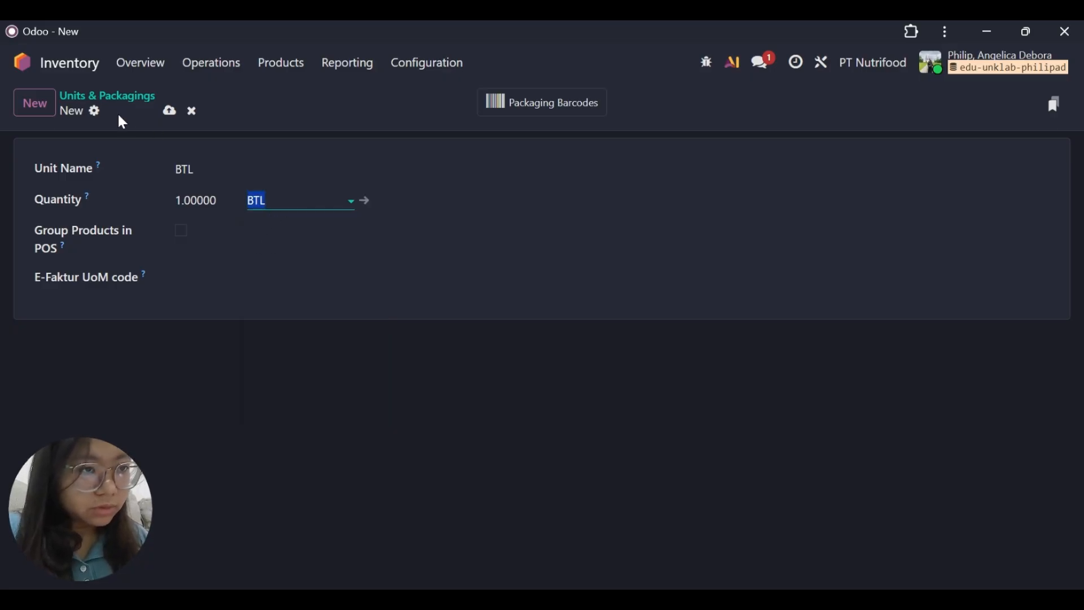
{"action": "left_click", "coordinate": [169, 110]}
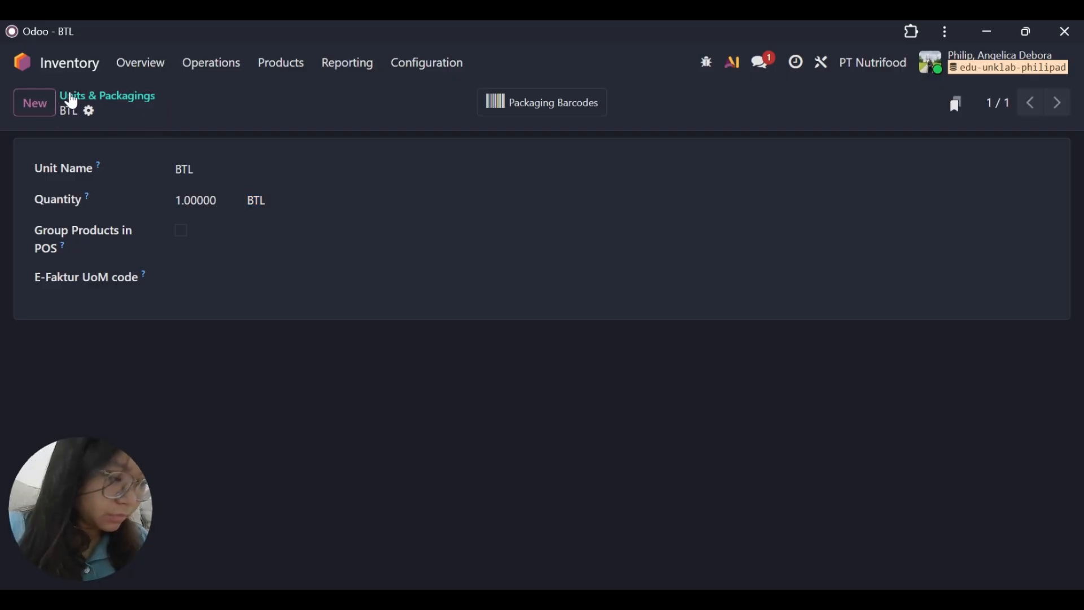
{"action": "left_click", "coordinate": [92, 104]}
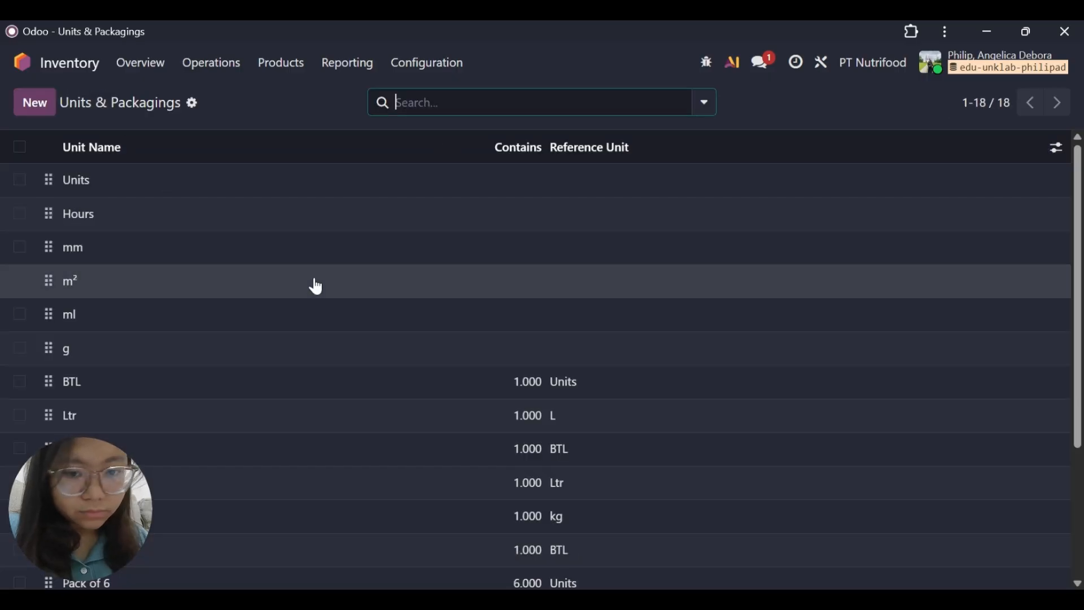
Look through the units list and compare the BTL entries and their reference units.
{"action": "scroll", "coordinate": [581, 472], "scroll_direction": "down", "scroll_amount": 3}
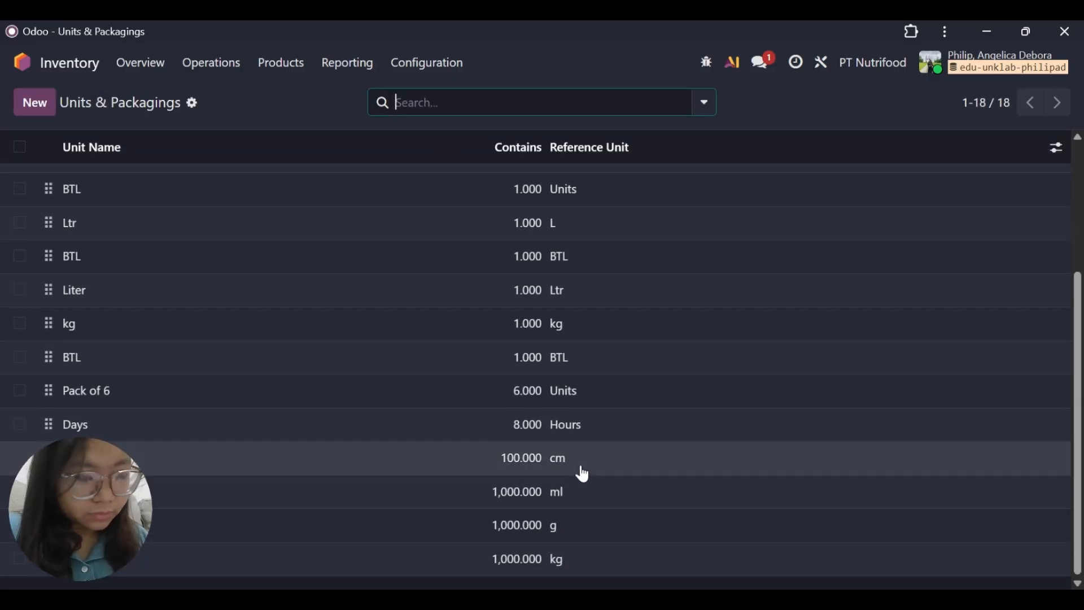
{"action": "scroll", "coordinate": [338, 402], "scroll_direction": "up", "scroll_amount": 2}
{"action": "scroll", "coordinate": [339, 401], "scroll_direction": "down", "scroll_amount": 2}
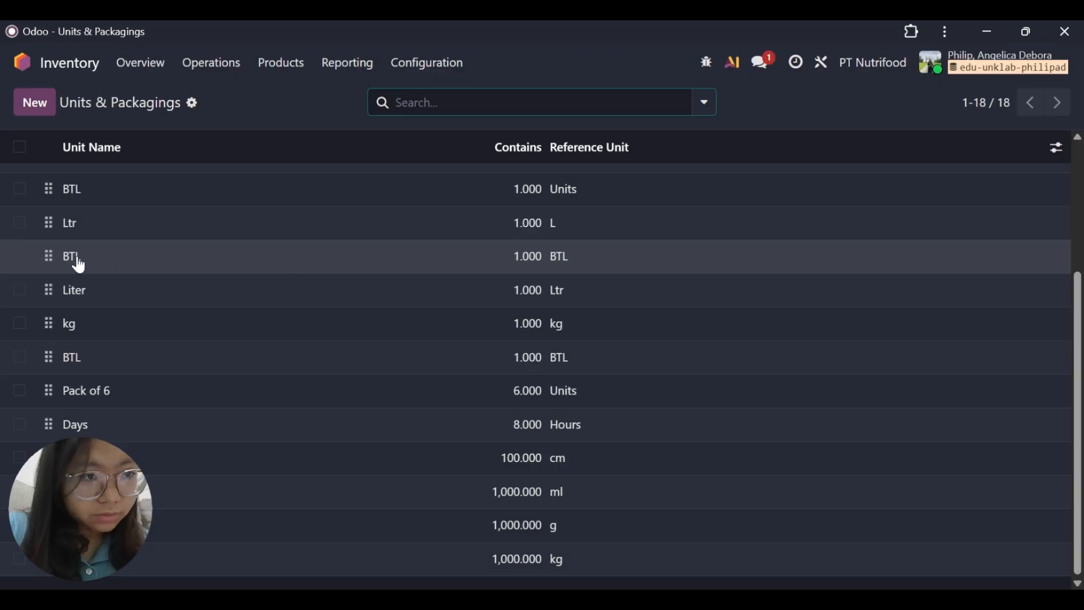
{"action": "left_click", "coordinate": [20, 257]}
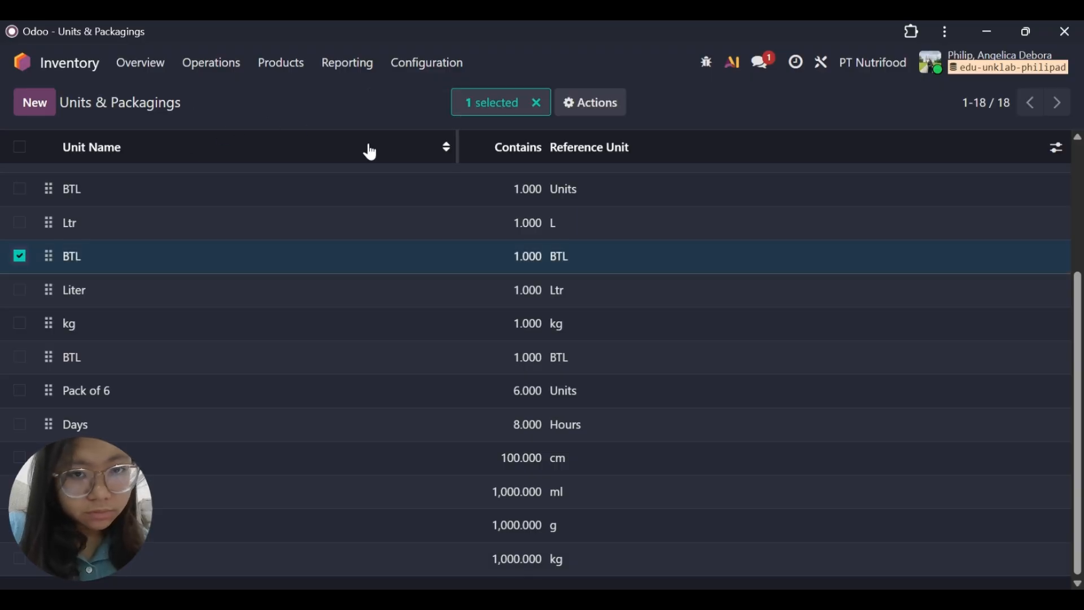
{"action": "left_click", "coordinate": [541, 107]}
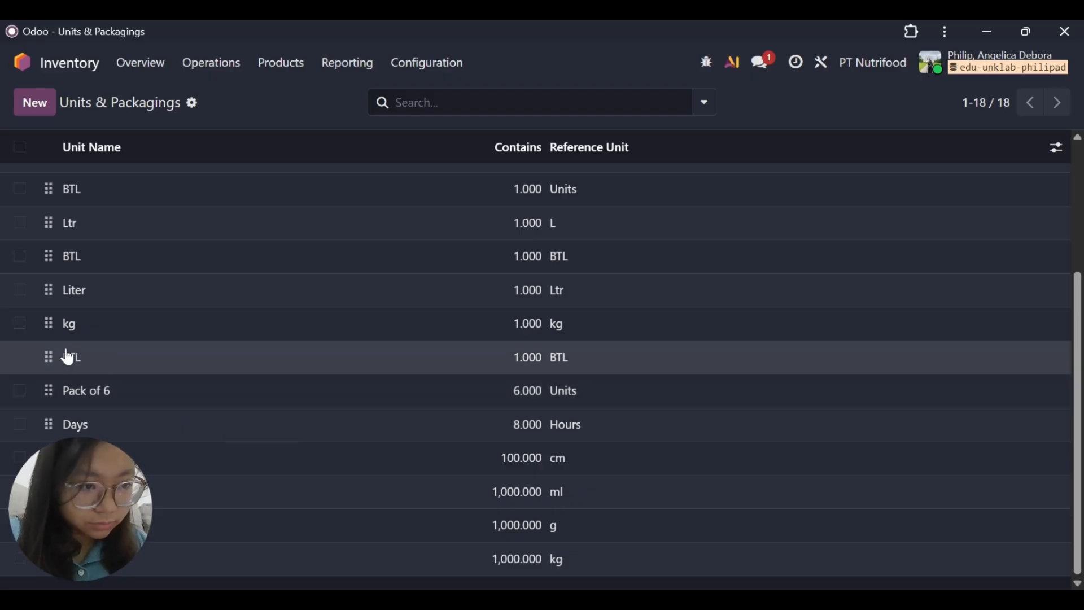
{"action": "scroll", "coordinate": [319, 330], "scroll_direction": "up", "scroll_amount": 2}
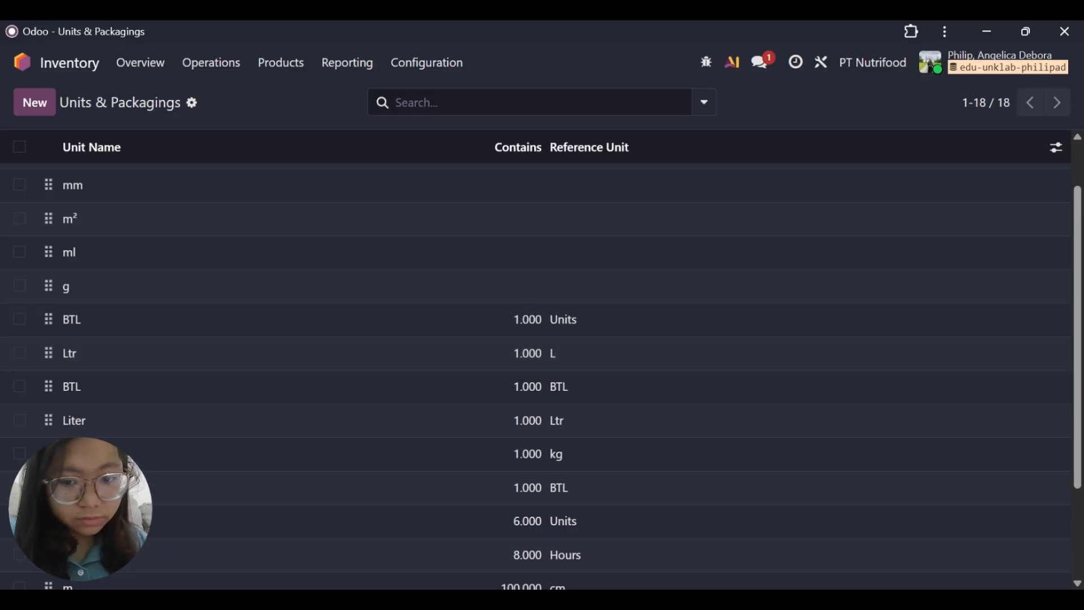
{"action": "scroll", "coordinate": [690, 556], "scroll_direction": "up", "scroll_amount": 1}
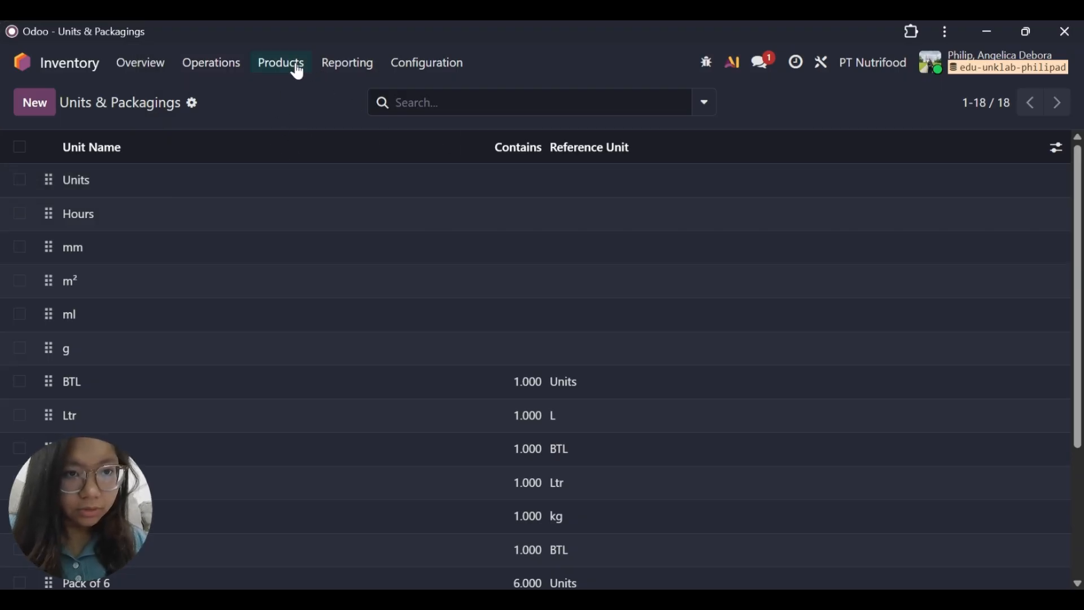
Start a new product named Orange Juice and turn off its Purchase option, keeping Sales enabled.
{"action": "left_click", "coordinate": [296, 67]}
{"action": "left_click", "coordinate": [297, 98]}
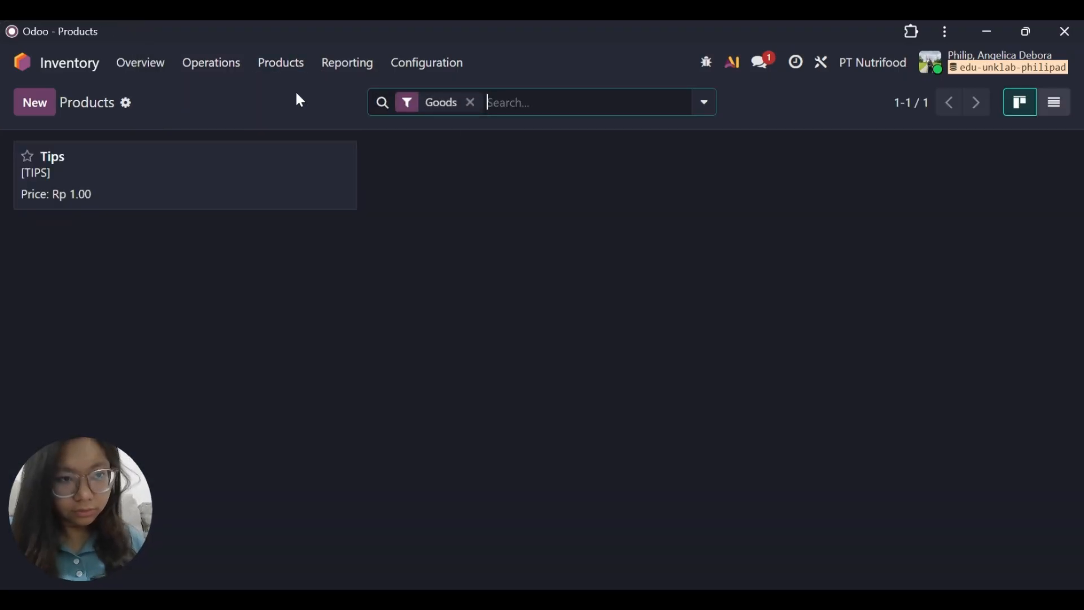
{"action": "left_click", "coordinate": [46, 106]}
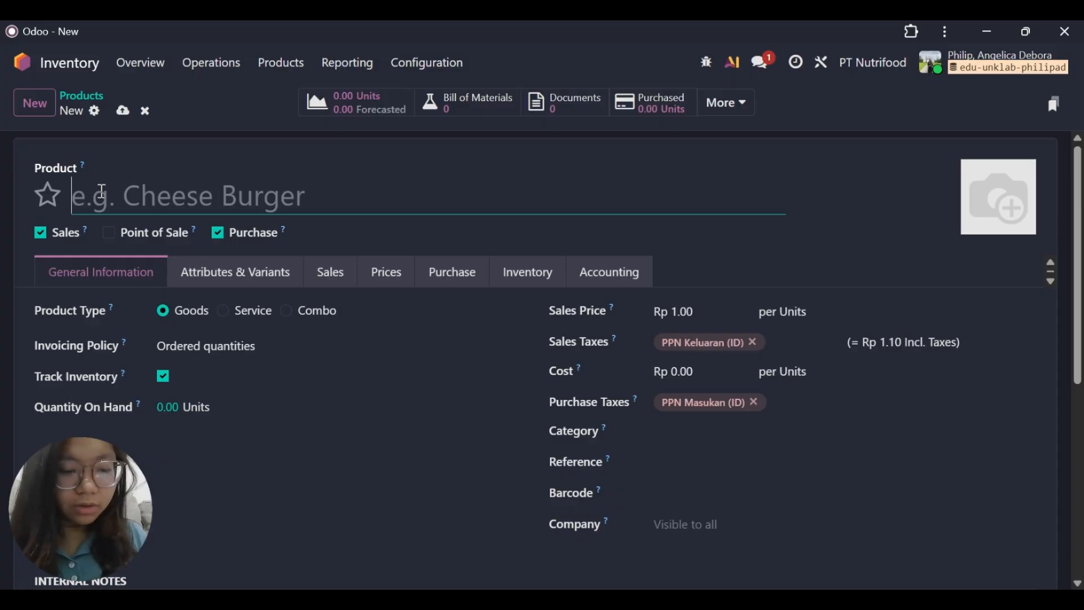
{"action": "type", "text": "Oranve"}
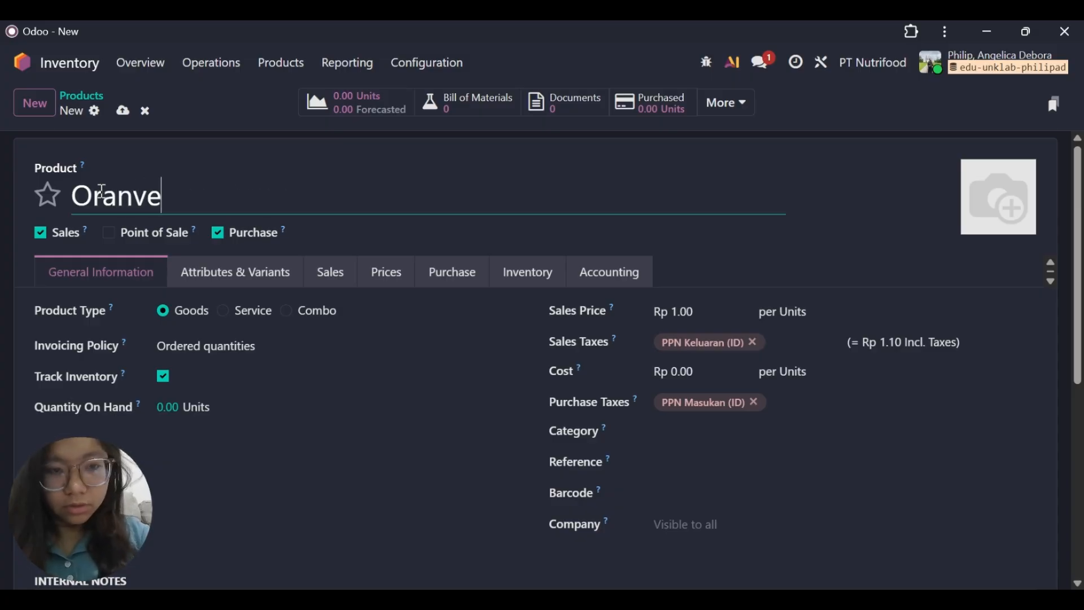
{"action": "key", "text": "BackSpace"}
{"action": "key", "text": "BackSpace"}
{"action": "type", "text": "ge J"}
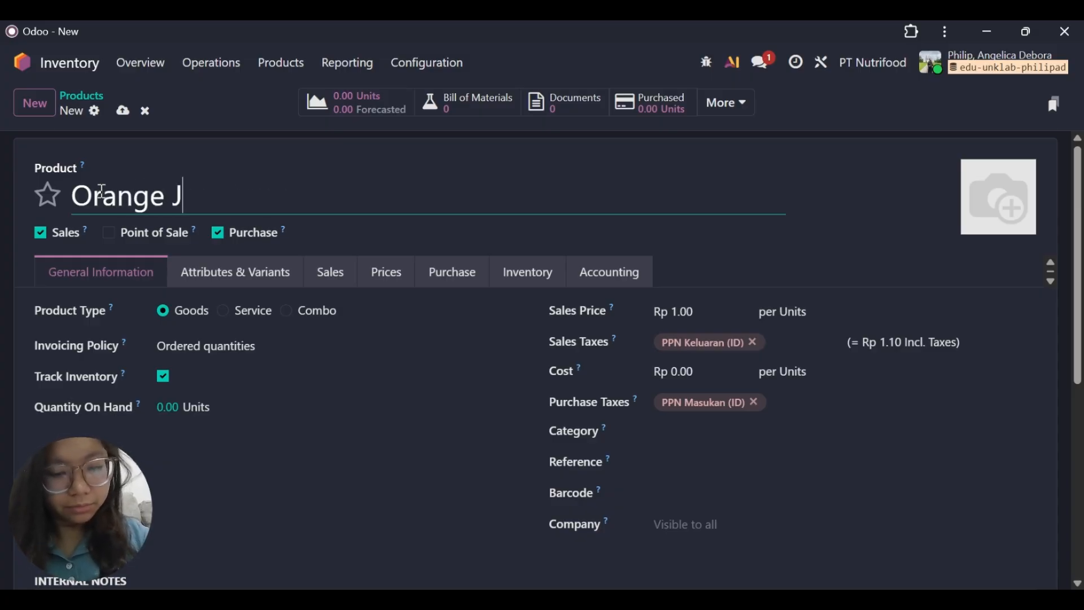
{"action": "type", "text": "uice"}
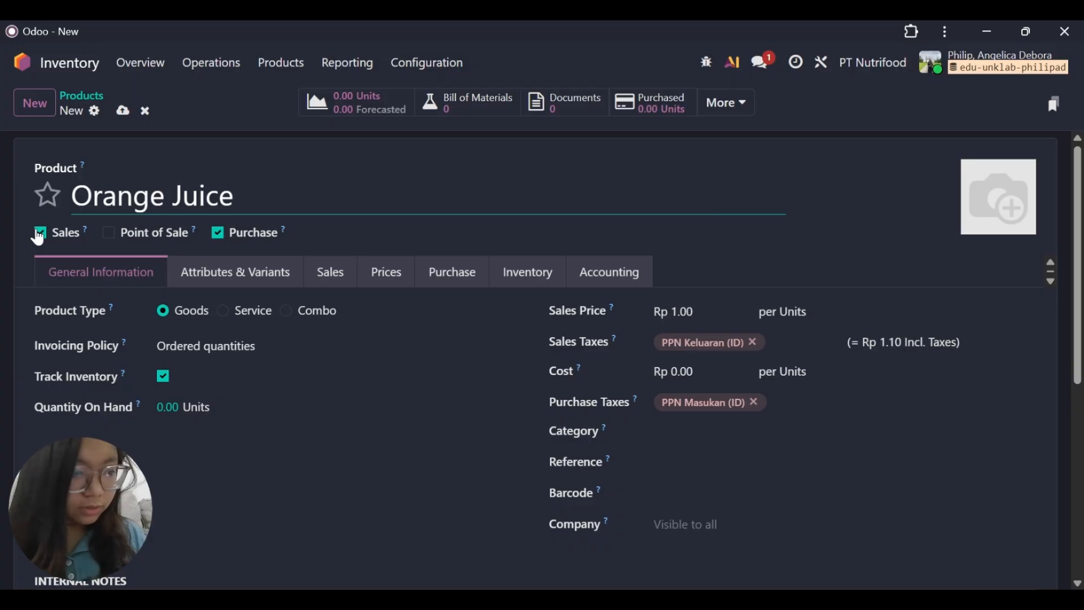
{"action": "left_click", "coordinate": [217, 233]}
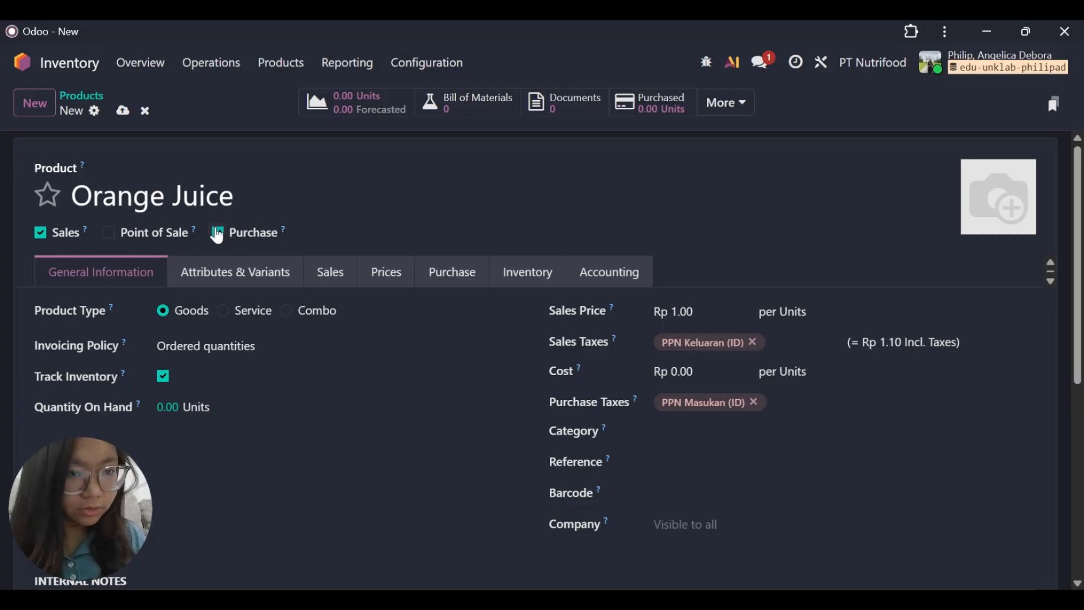
Set the Orange Juice product's unit of measure to the third BTL entry.
{"action": "scroll", "coordinate": [244, 416], "scroll_direction": "down", "scroll_amount": 2}
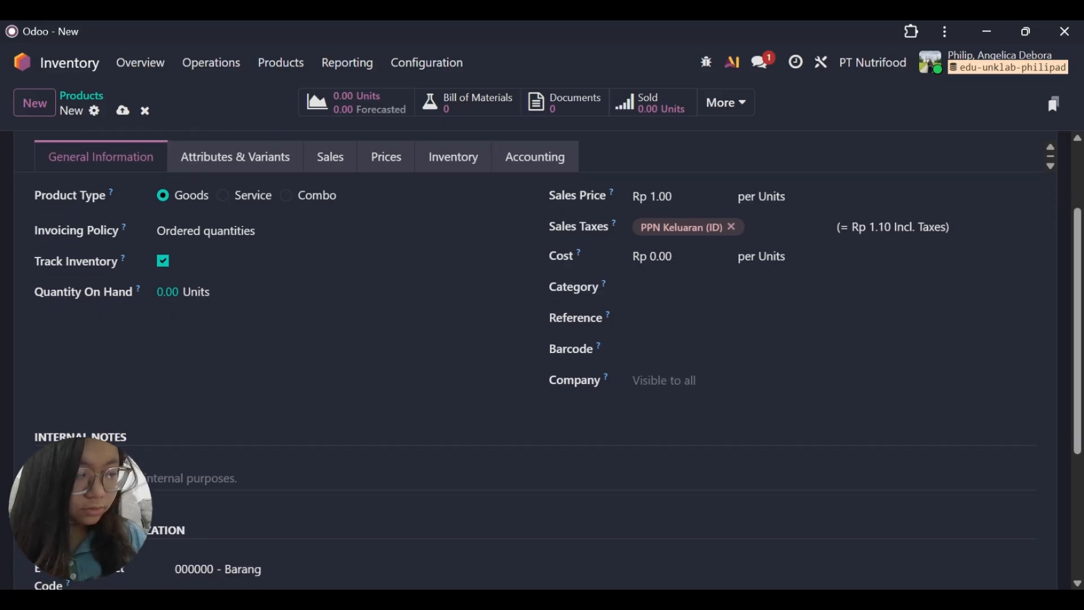
{"action": "scroll", "coordinate": [358, 239], "scroll_direction": "up", "scroll_amount": 1}
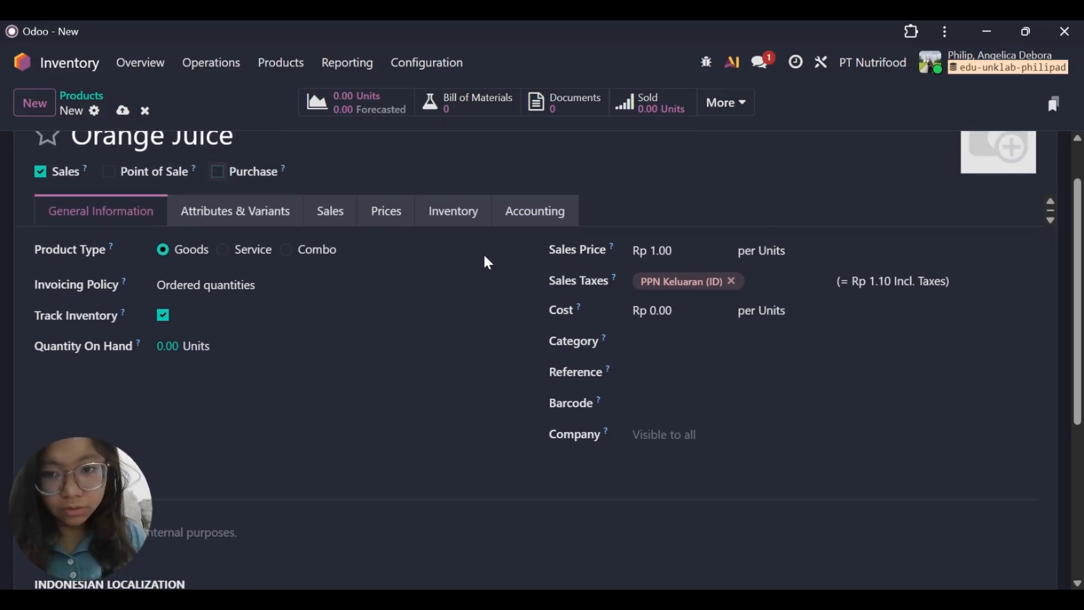
{"action": "left_click", "coordinate": [770, 254]}
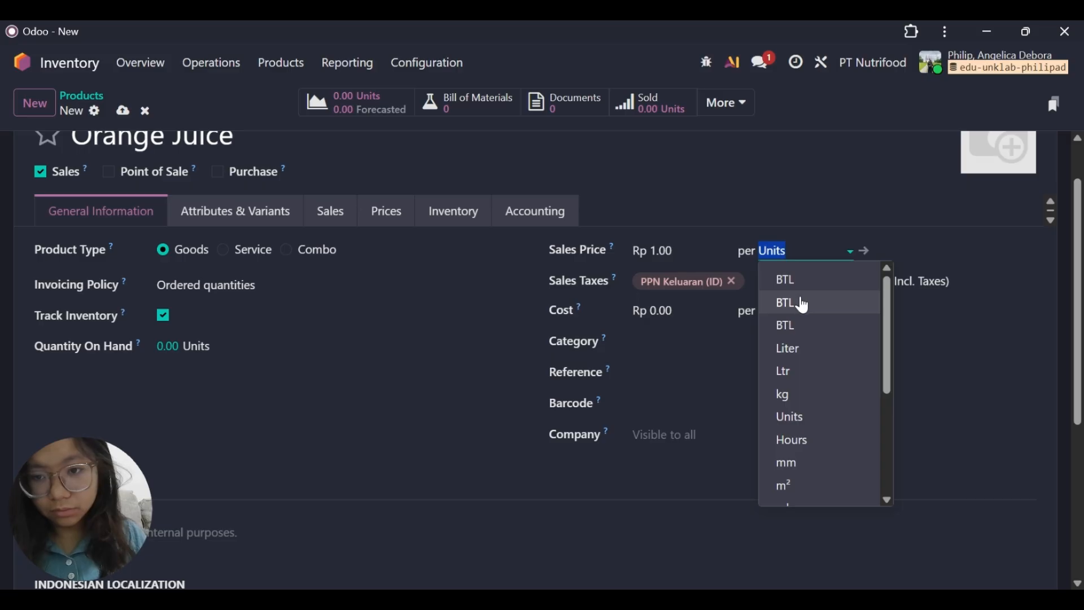
{"action": "left_click", "coordinate": [804, 305]}
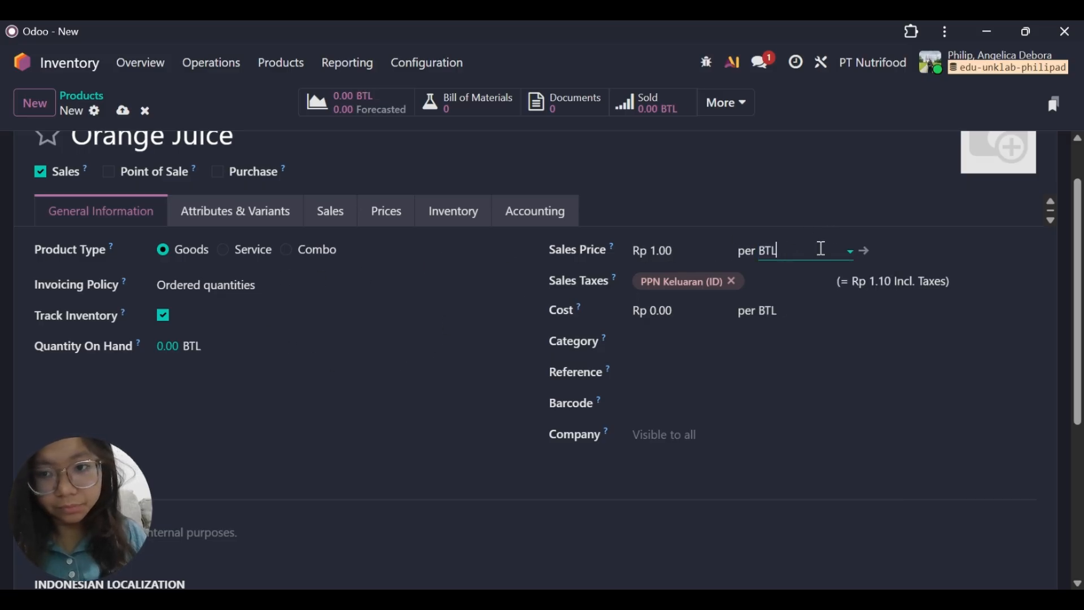
{"action": "left_click", "coordinate": [820, 249]}
{"action": "left_click", "coordinate": [806, 308]}
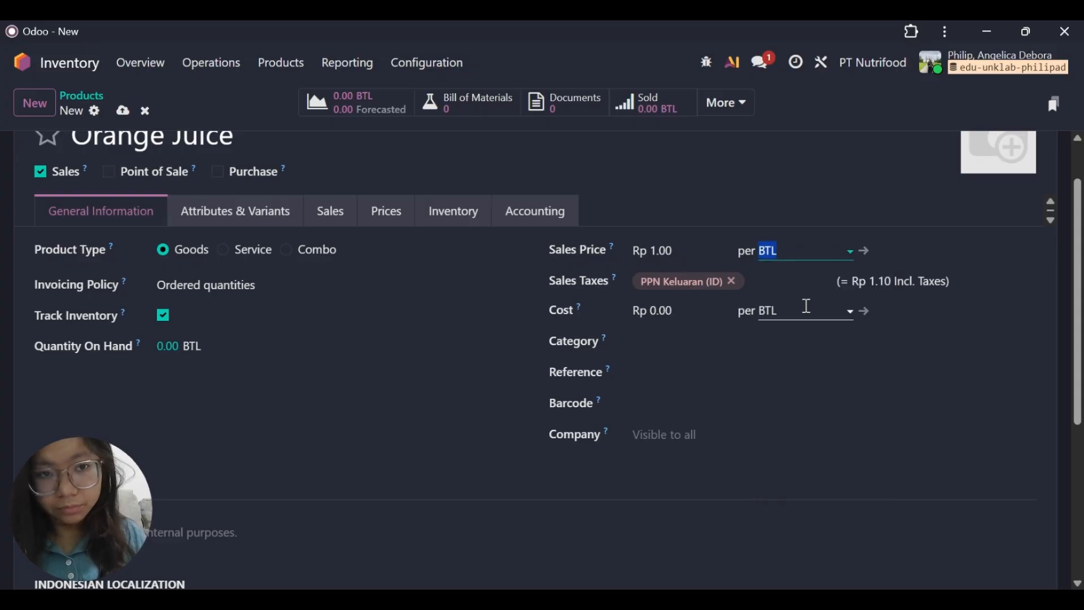
{"action": "left_click", "coordinate": [834, 258]}
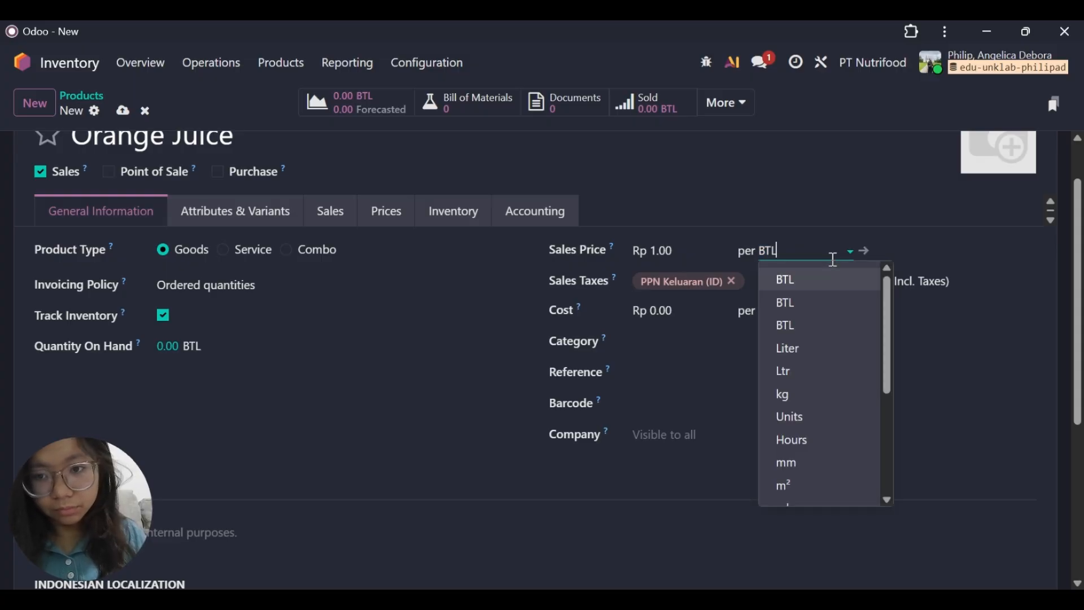
{"action": "left_click", "coordinate": [830, 327]}
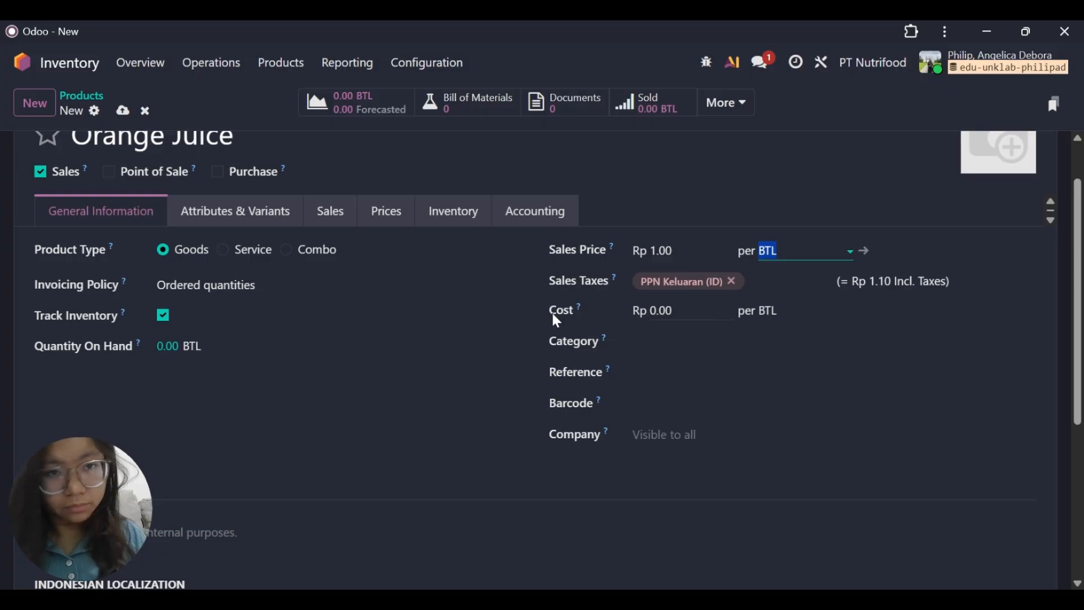
{"action": "left_click", "coordinate": [392, 285]}
{"action": "left_click", "coordinate": [394, 346]}
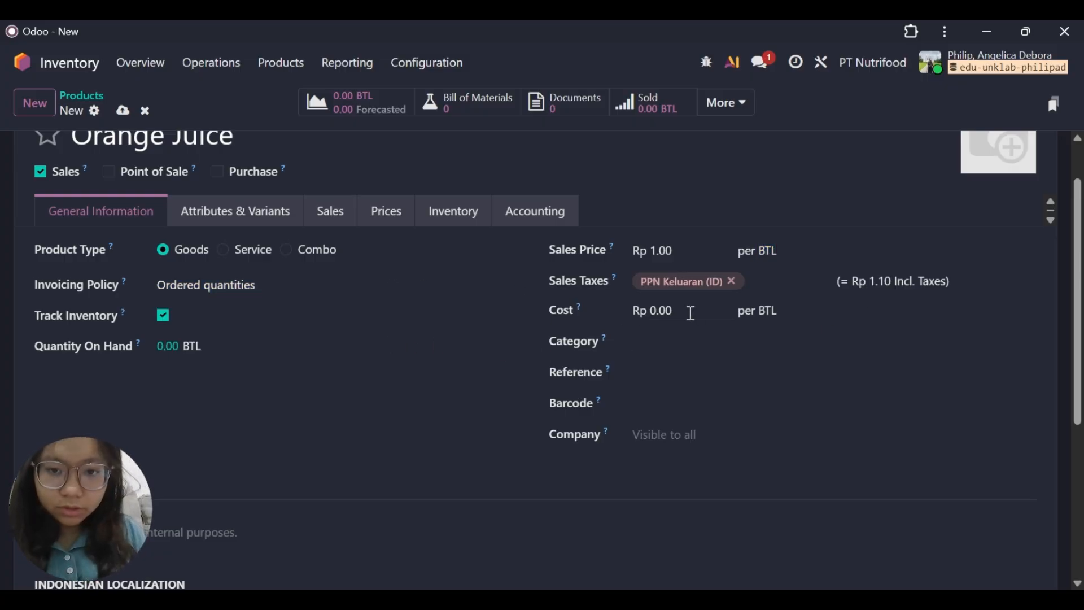
Set the product's cost to Rp 10,000 and its sales price to Rp 15,000 per BTL.
{"action": "left_click", "coordinate": [690, 313]}
{"action": "key", "text": "BackSpace"}
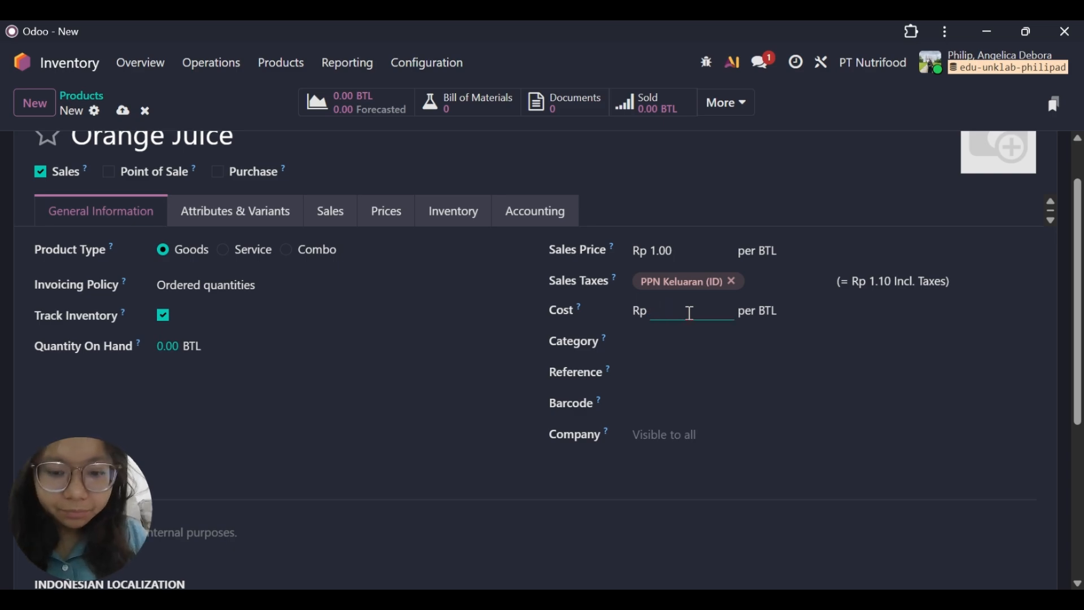
{"action": "key", "text": "Return"}
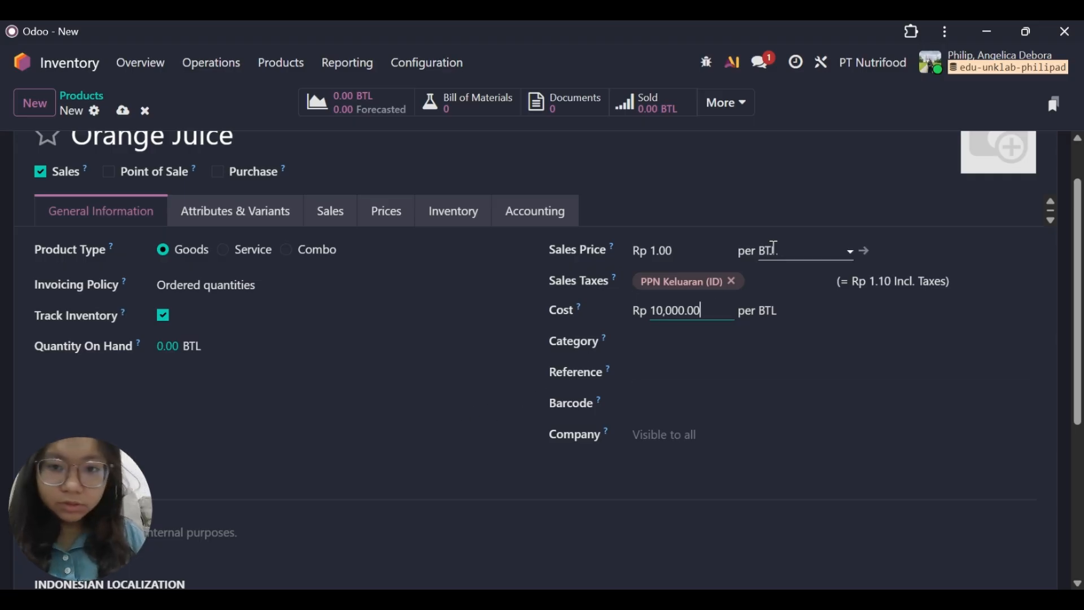
{"action": "left_click", "coordinate": [692, 247]}
{"action": "type", "text": "15"}
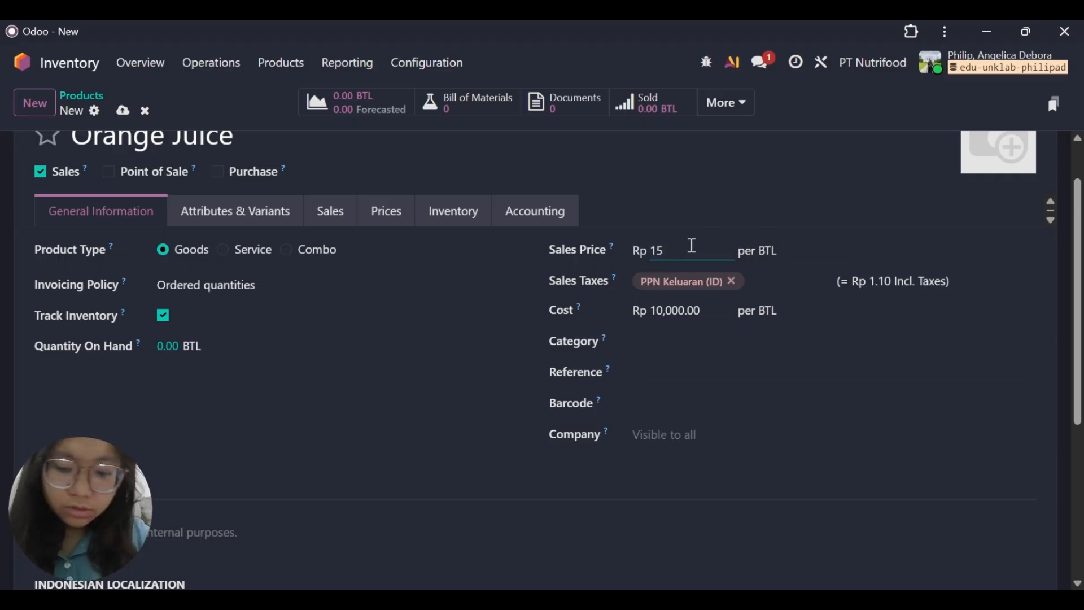
{"action": "type", "text": ",000"}
{"action": "key", "text": "Return"}
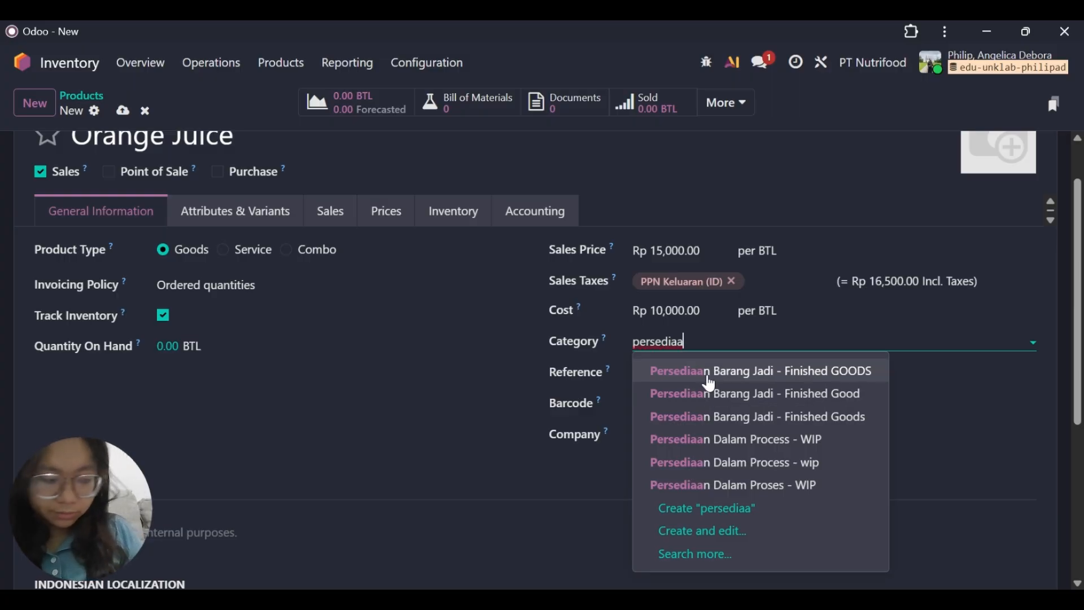
Assign the product to the category Persediaan Barang Jadi - Finished GOODS and the company PT Nutrifood.
{"action": "left_click", "coordinate": [710, 379]}
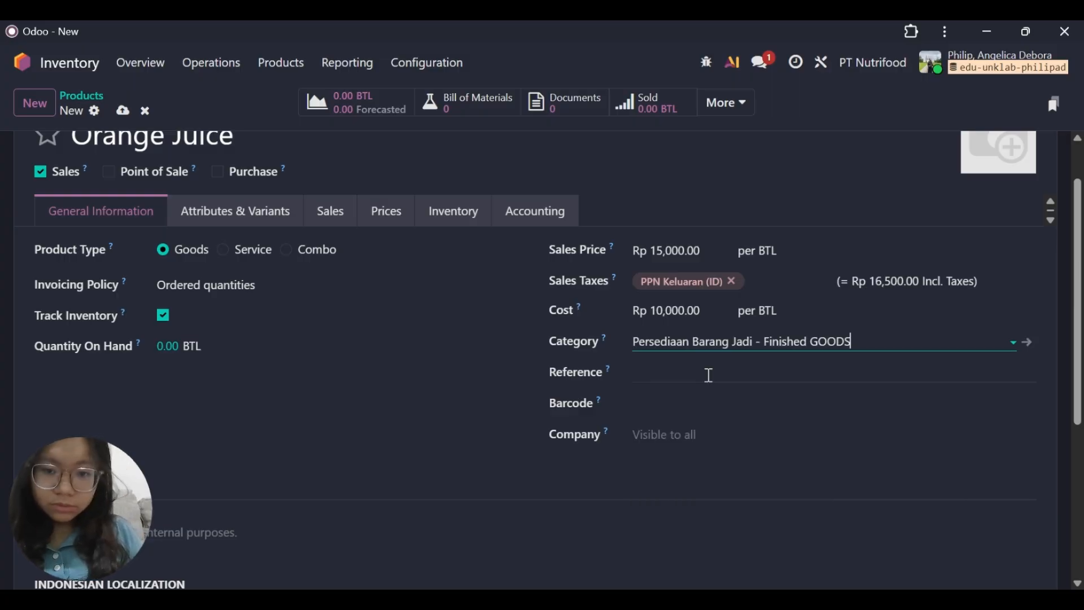
{"action": "left_click", "coordinate": [670, 435]}
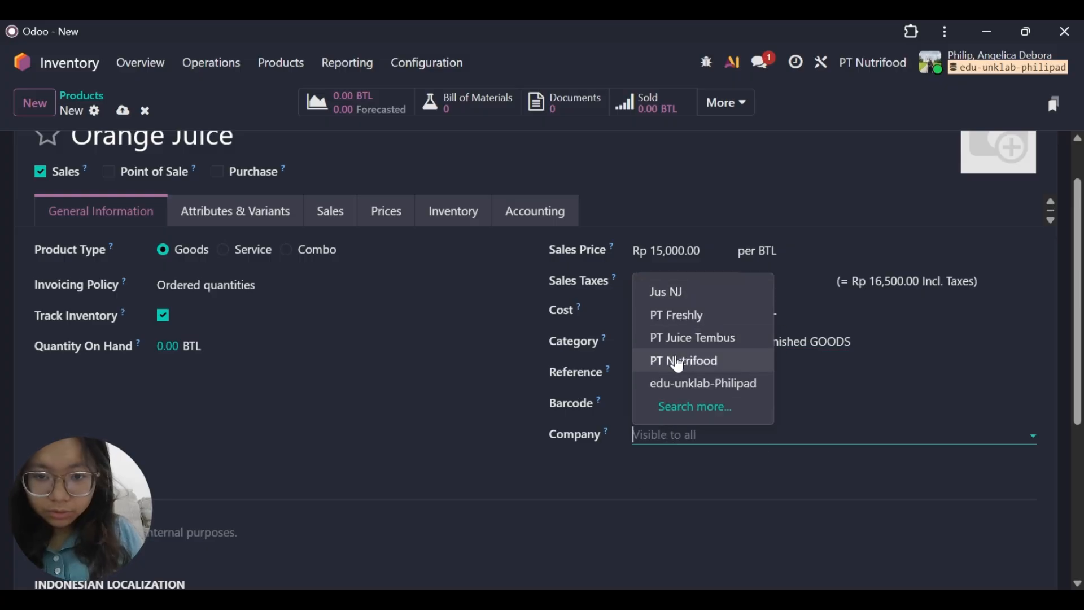
{"action": "left_click", "coordinate": [680, 362]}
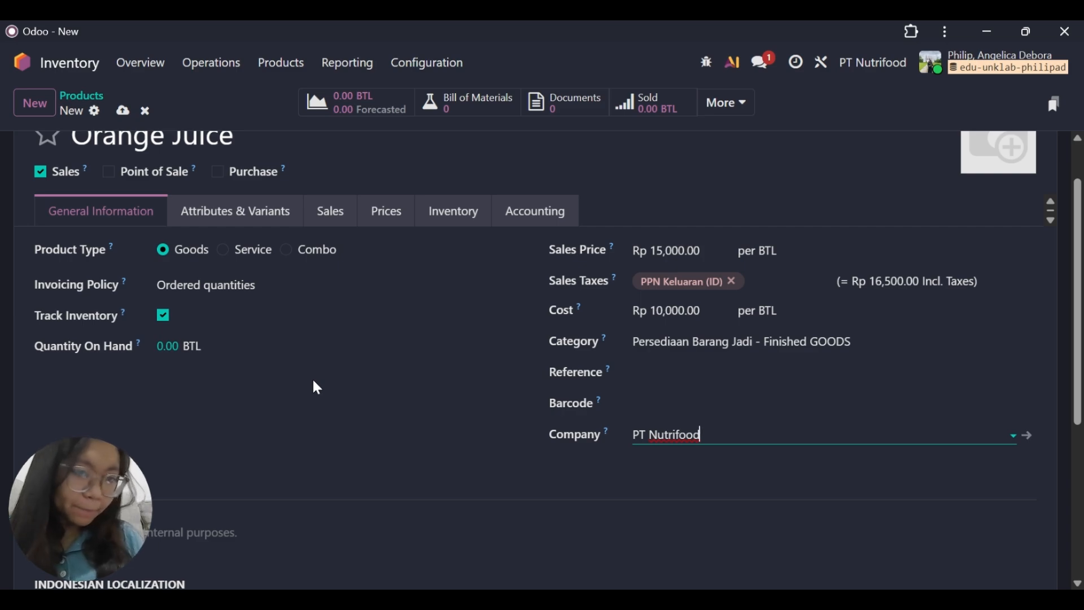
Review the Orange Juice product's attribute, sales and inventory settings, selecting Inventory adjustment as its inventory location.
{"action": "left_click", "coordinate": [210, 221]}
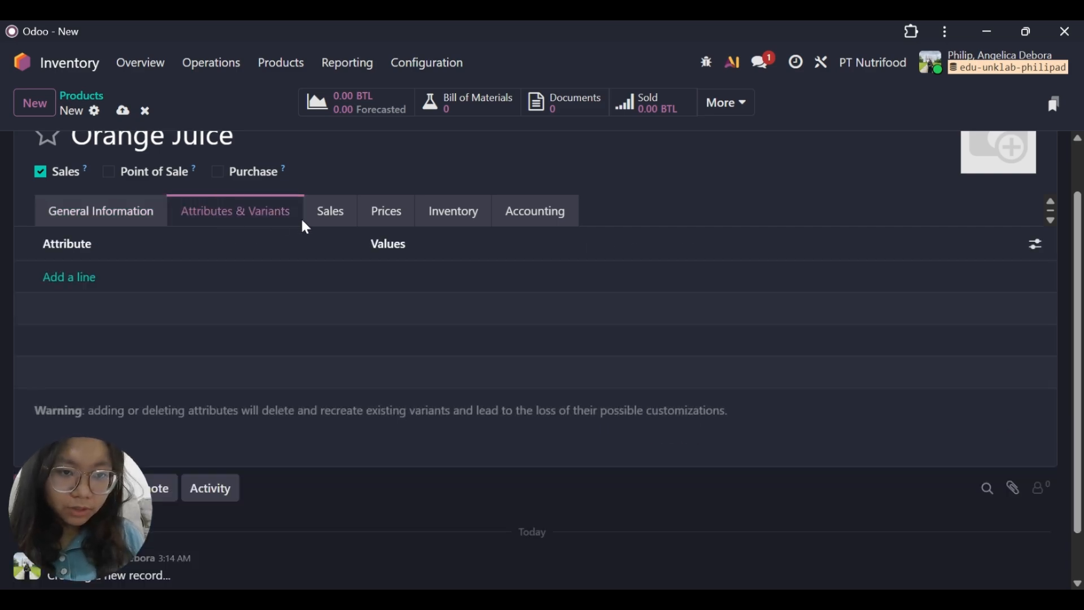
{"action": "left_click", "coordinate": [349, 225]}
{"action": "left_click", "coordinate": [446, 211]}
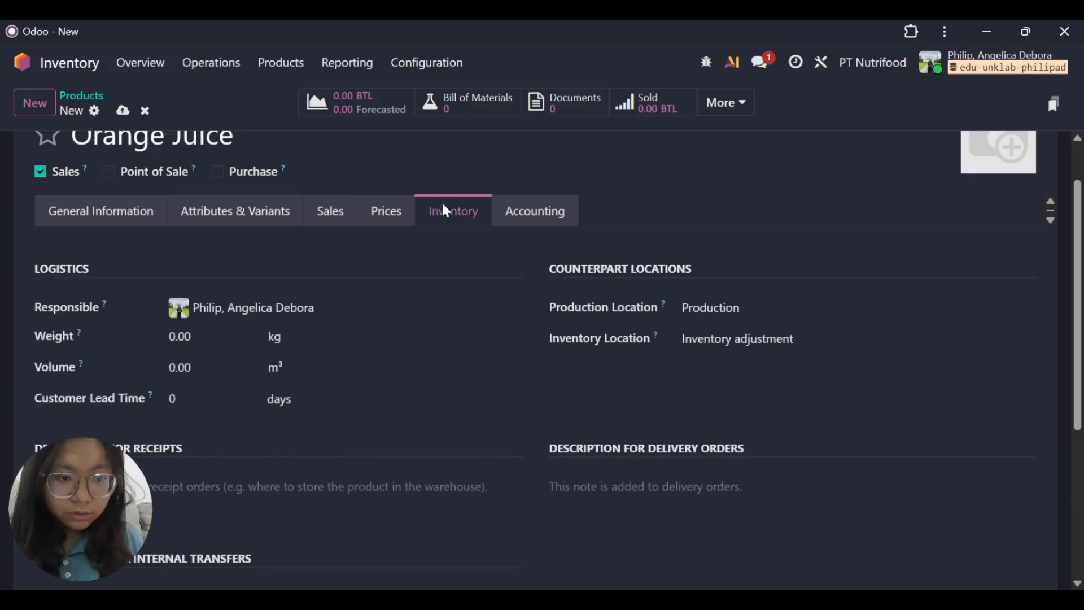
{"action": "scroll", "coordinate": [585, 364], "scroll_direction": "down", "scroll_amount": 3}
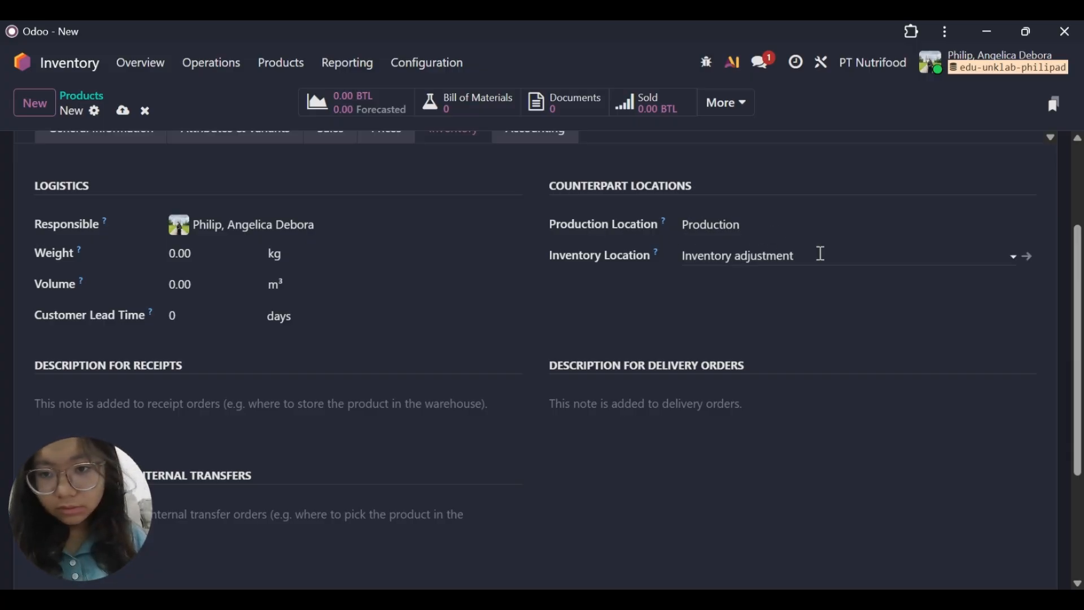
{"action": "left_click", "coordinate": [821, 254]}
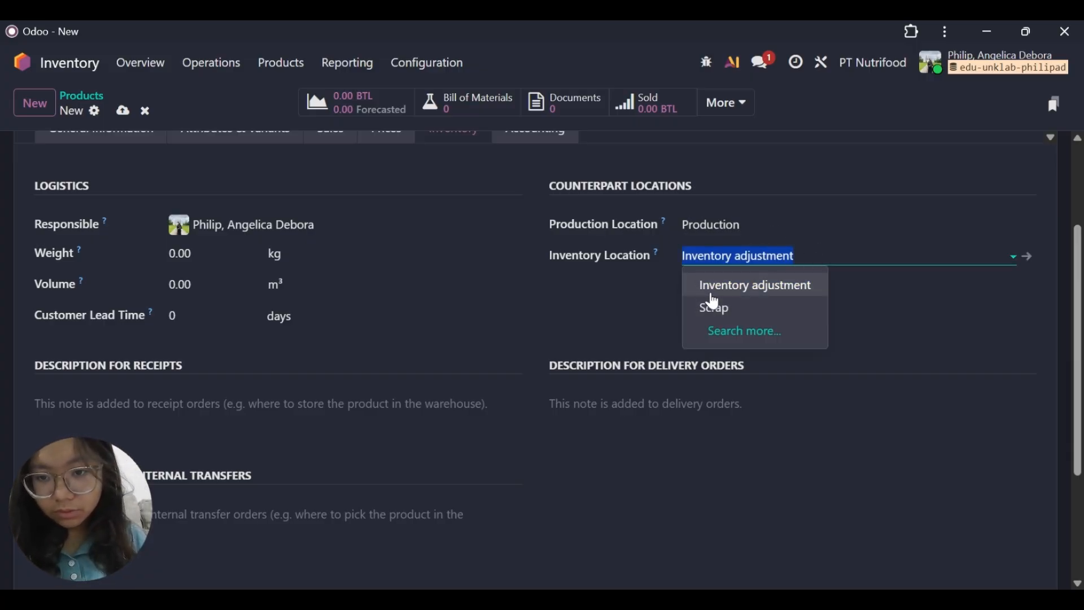
{"action": "left_click", "coordinate": [712, 291]}
{"action": "left_click", "coordinate": [843, 275]}
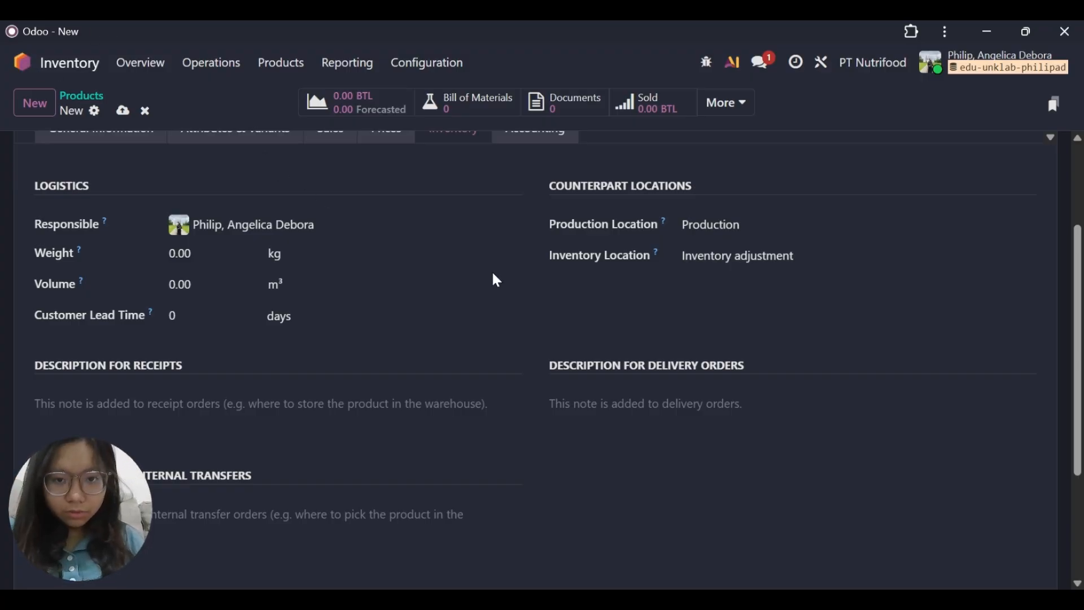
{"action": "scroll", "coordinate": [569, 331], "scroll_direction": "up", "scroll_amount": 1}
{"action": "scroll", "coordinate": [821, 310], "scroll_direction": "up", "scroll_amount": 2}
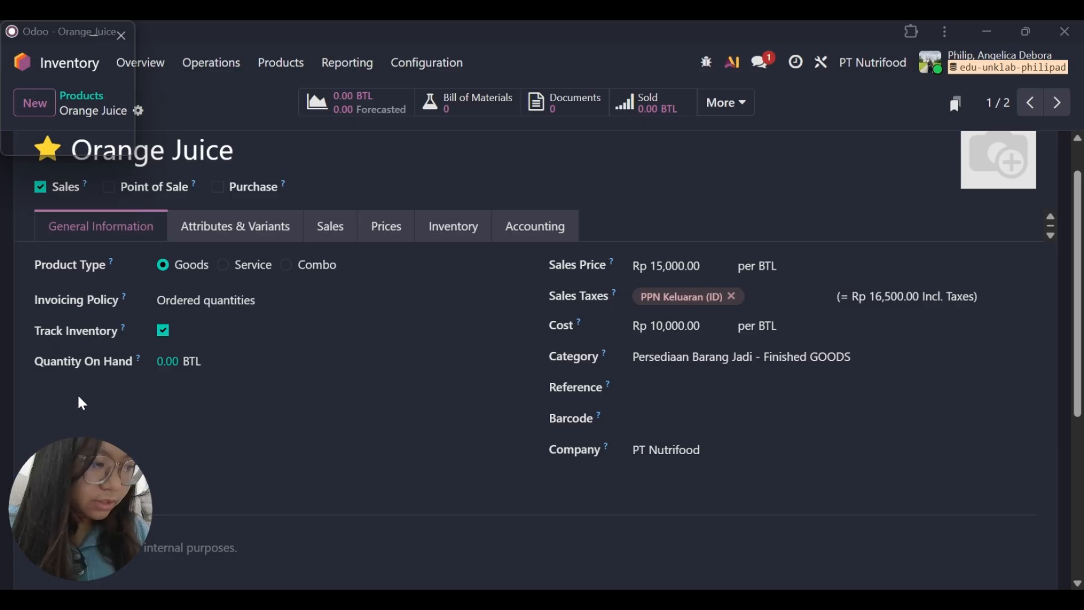
Add on-hand stock for Orange Juice at location TKO/Stock with an inventoried quantity of 1,000 BTL.
{"action": "left_click", "coordinate": [168, 366]}
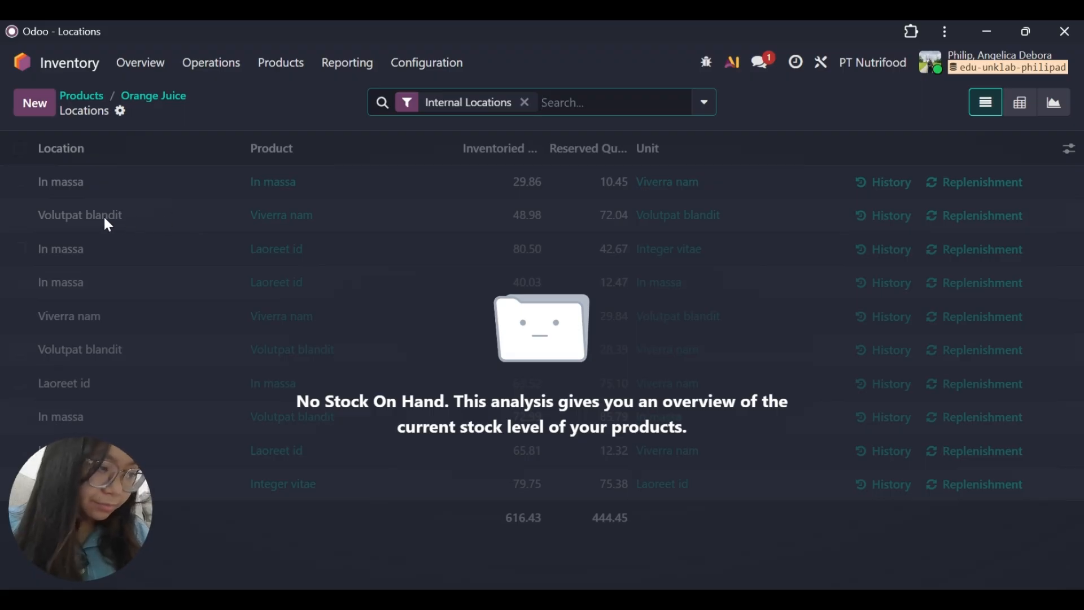
{"action": "left_click", "coordinate": [35, 104]}
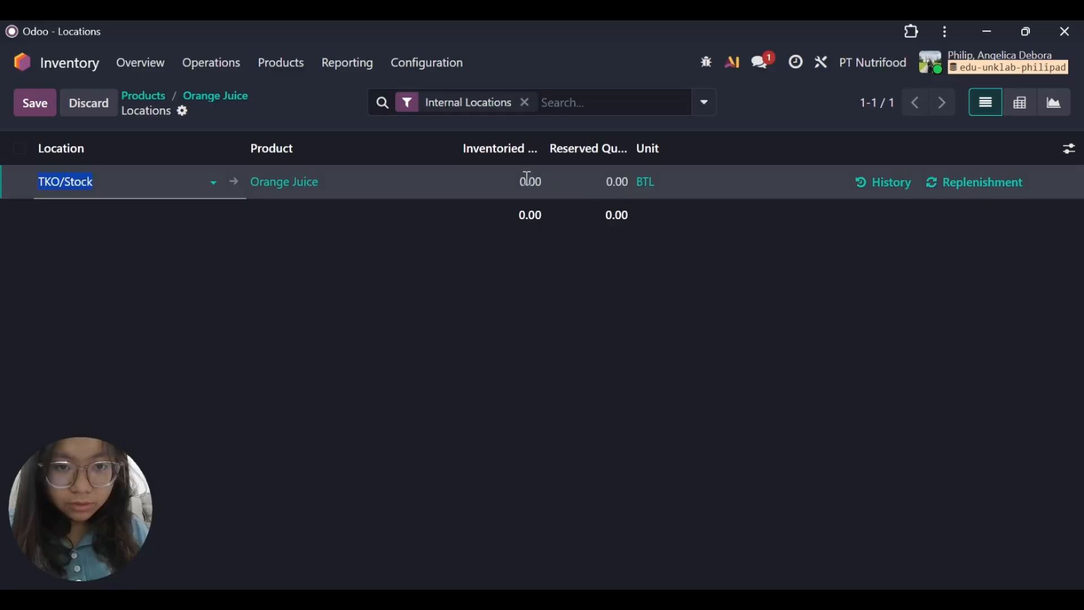
{"action": "key", "text": "BackSpace"}
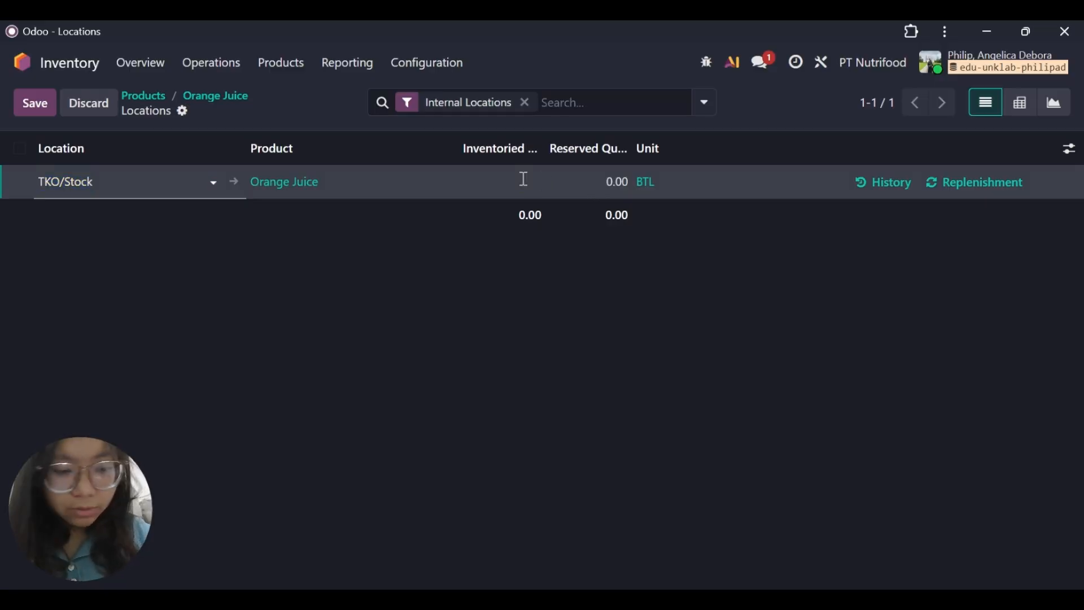
{"action": "type", "text": "1,000"}
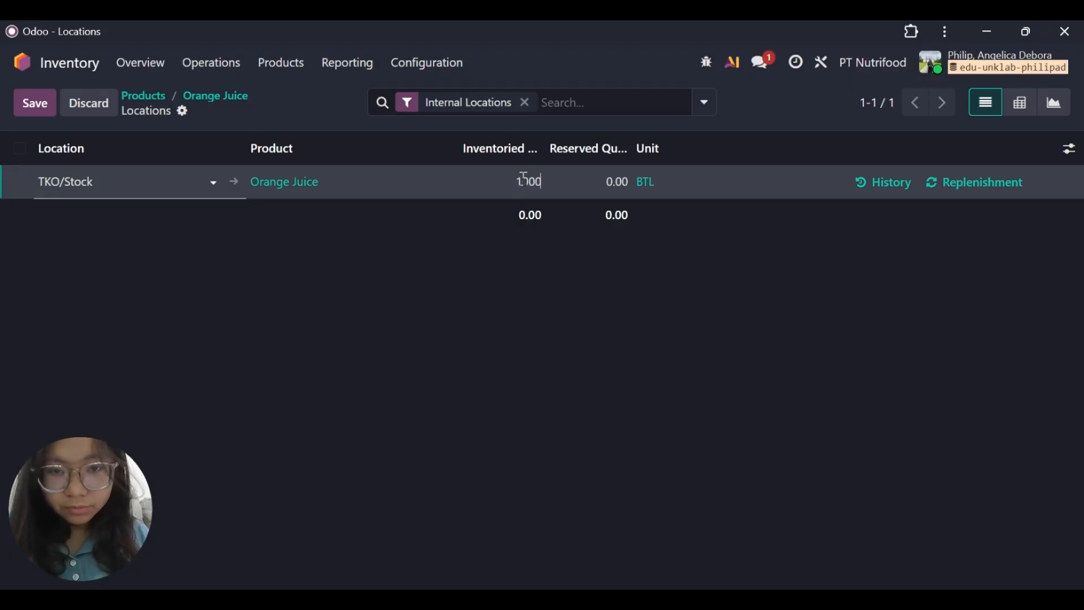
{"action": "key", "text": "Return"}
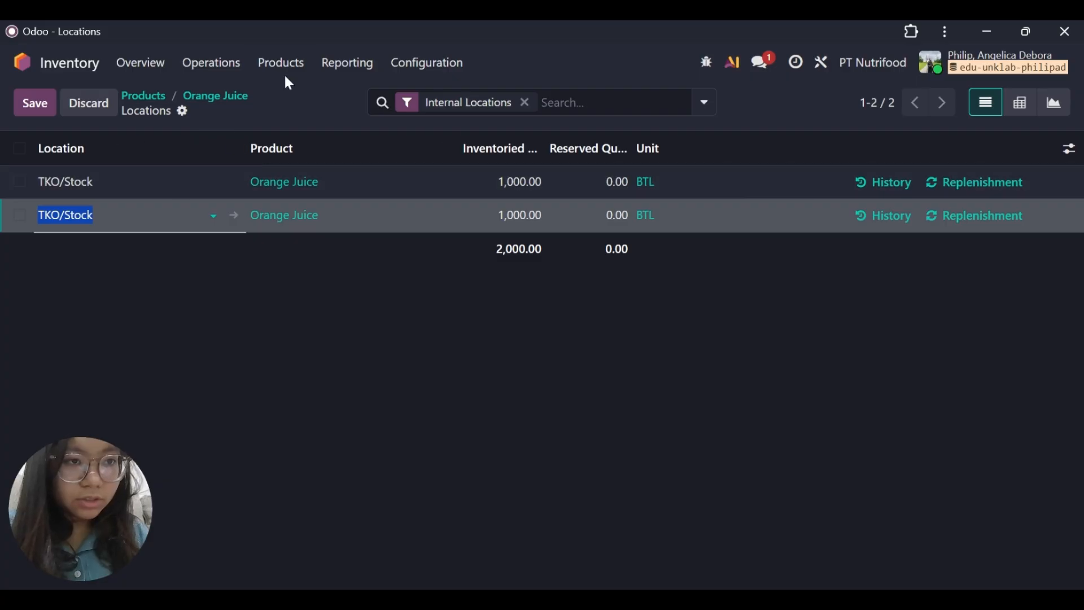
Switch to the browser's Accounting journal entries and examine the posted Inventory Valuation entry STJ/2025/11/0001.
{"action": "left_click", "coordinate": [346, 66]}
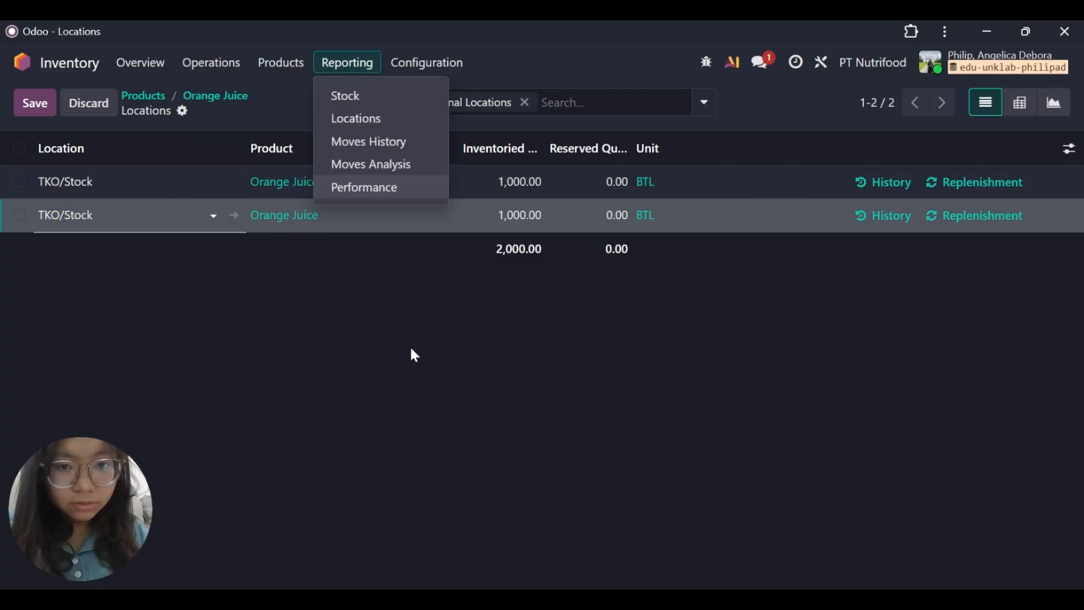
{"action": "left_click_drag", "start_coordinate": [409, 345], "coordinate": [602, 481]}
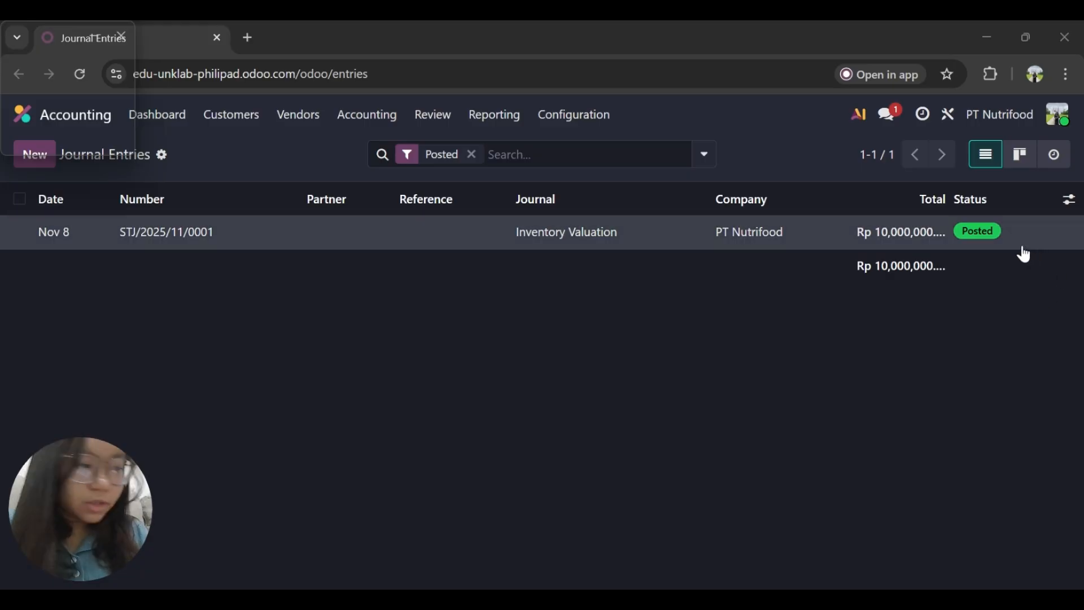
{"action": "left_click", "coordinate": [281, 244]}
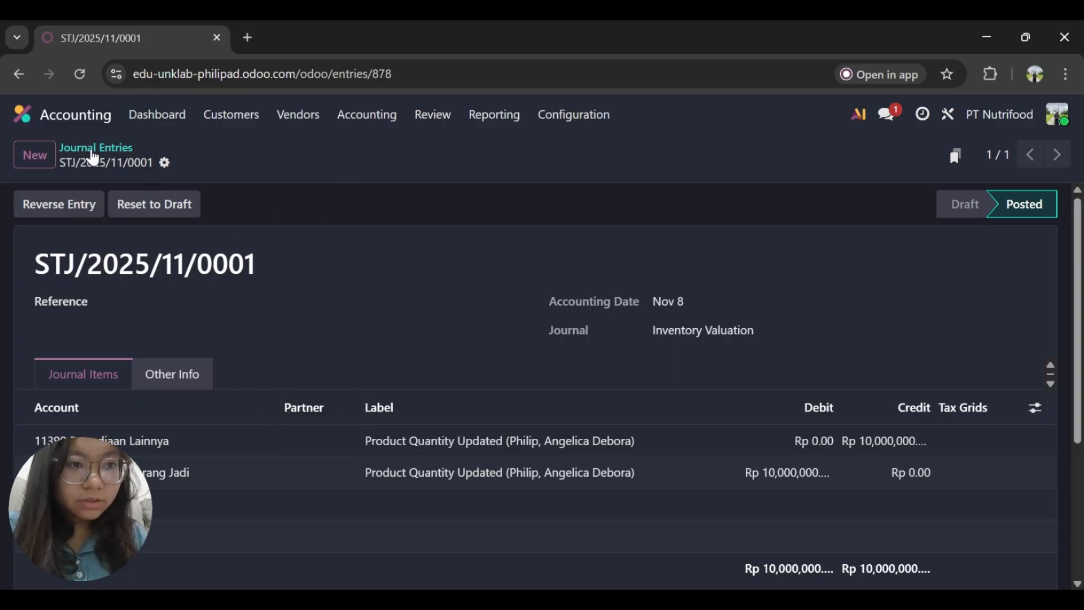
{"action": "left_click", "coordinate": [93, 158]}
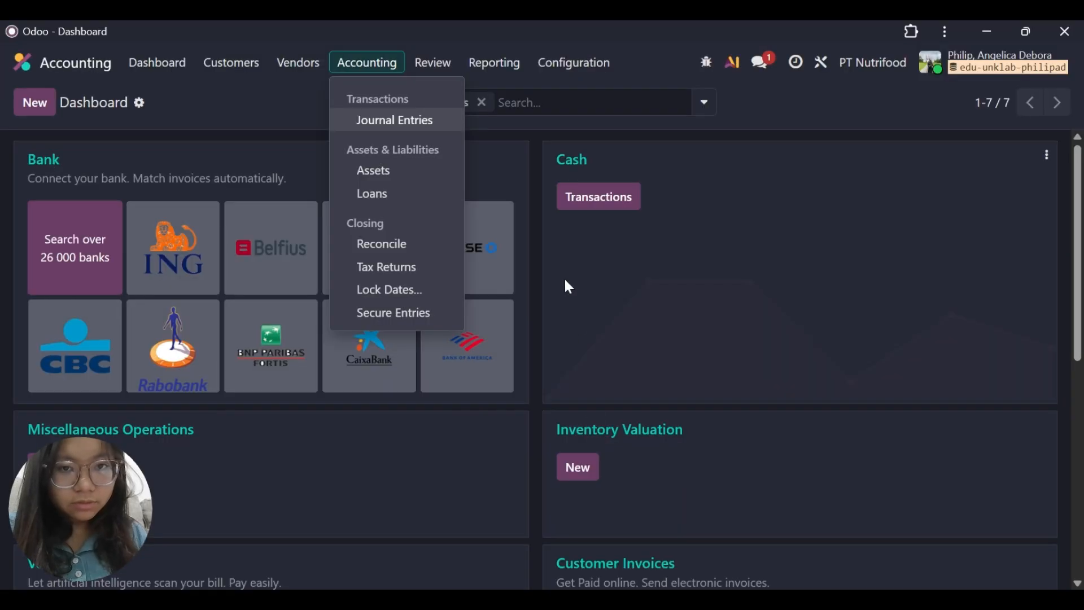
Return to the Inventory app and open the Orange Juice product to check its quantity on hand.
{"action": "left_click", "coordinate": [484, 152]}
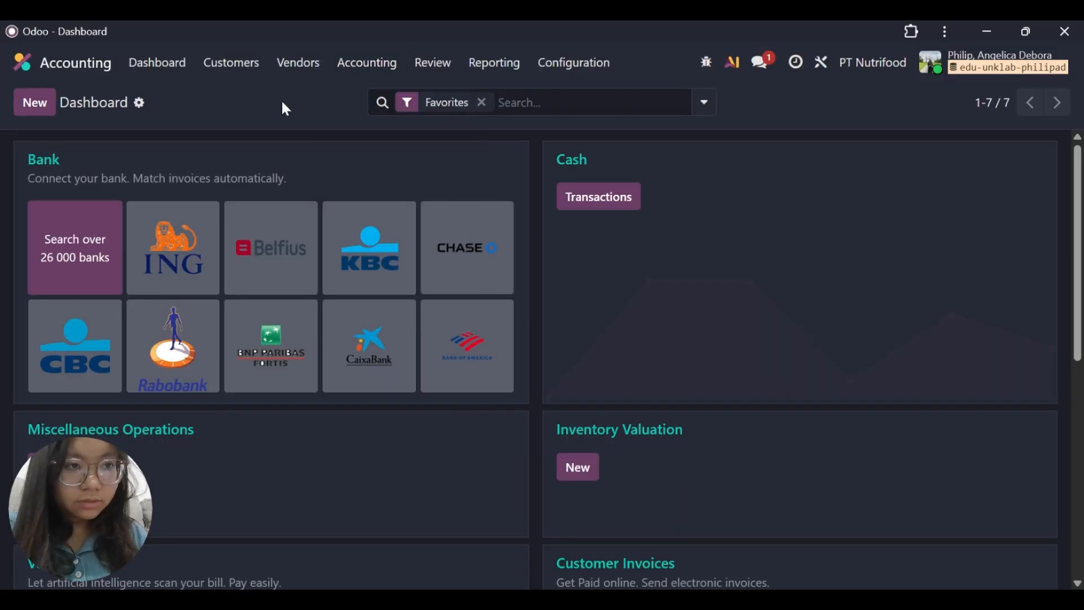
{"action": "left_click", "coordinate": [56, 59]}
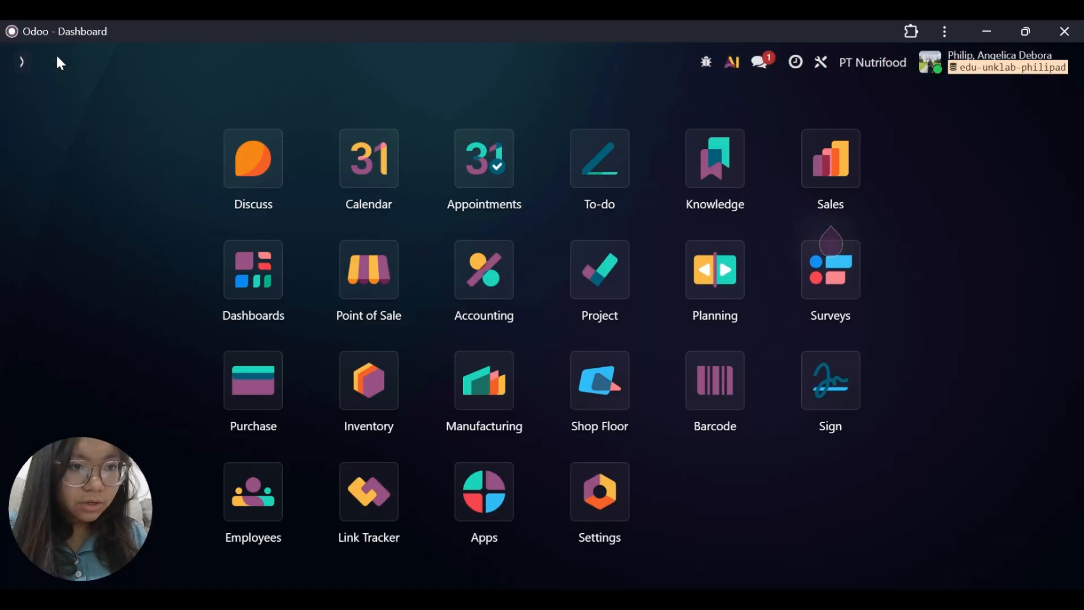
{"action": "left_click", "coordinate": [386, 390]}
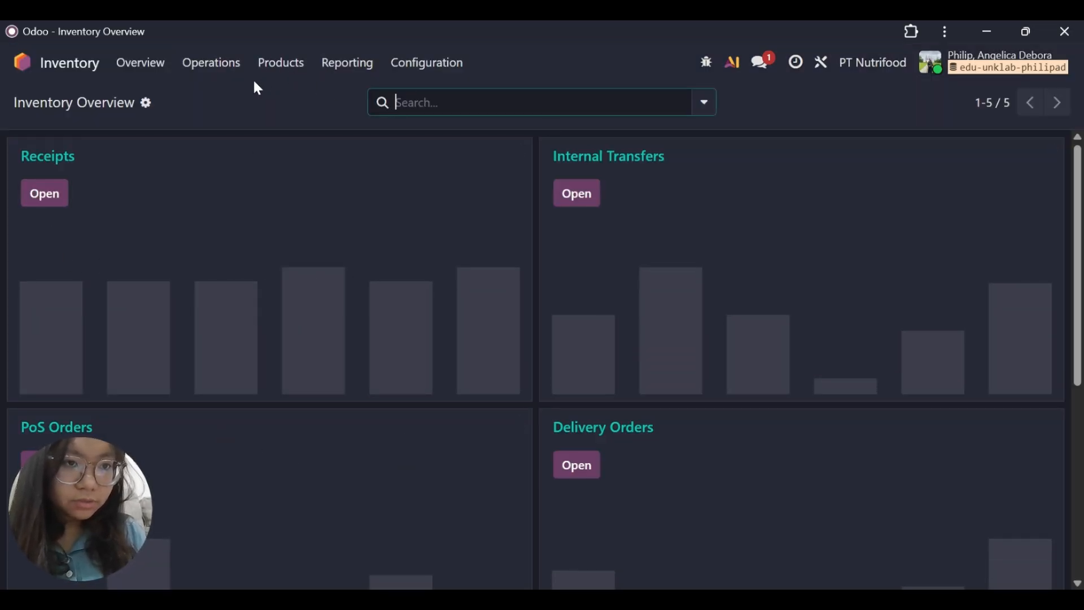
{"action": "left_click", "coordinate": [417, 64]}
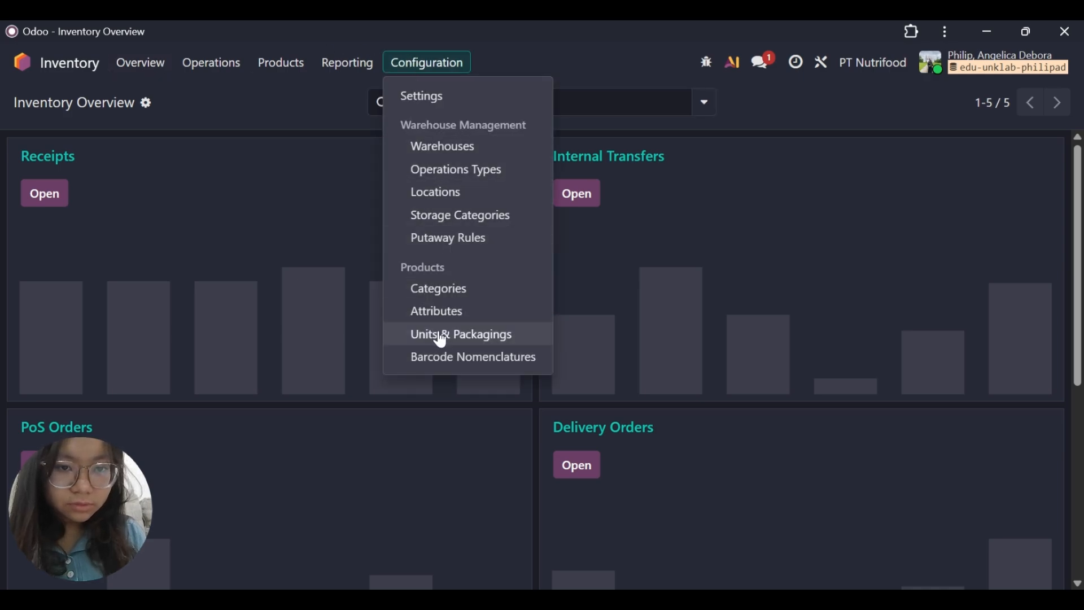
{"action": "left_click", "coordinate": [270, 70]}
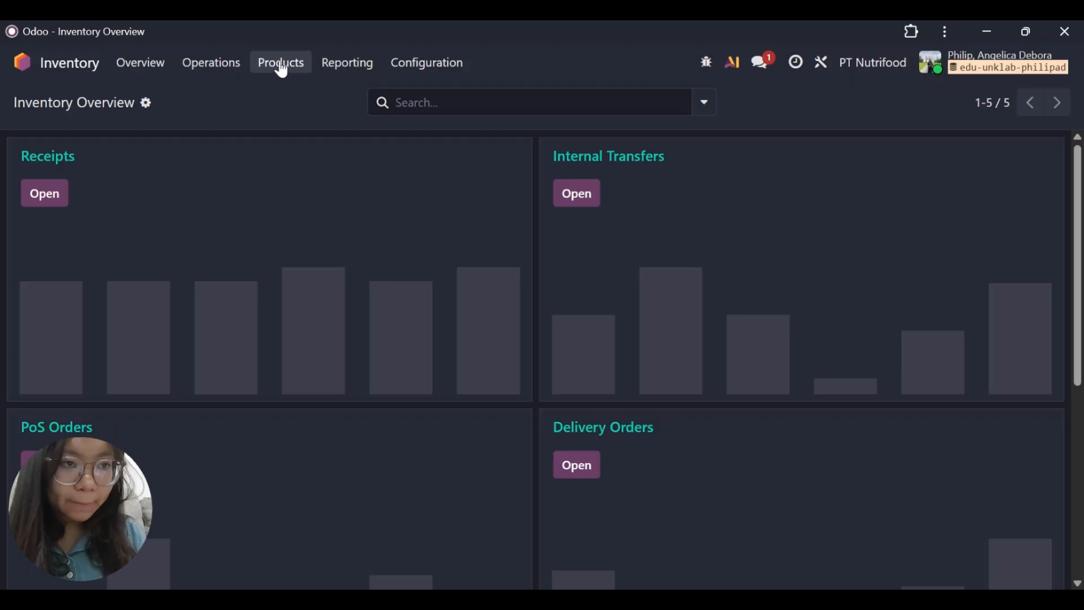
{"action": "left_click", "coordinate": [281, 65]}
{"action": "left_click", "coordinate": [291, 95]}
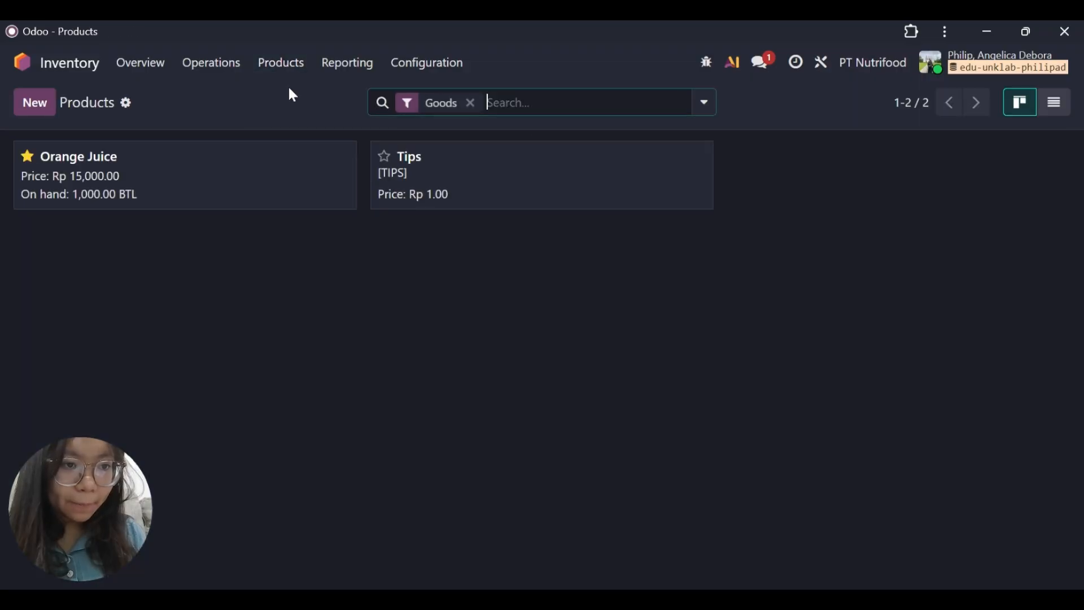
{"action": "left_click", "coordinate": [155, 183]}
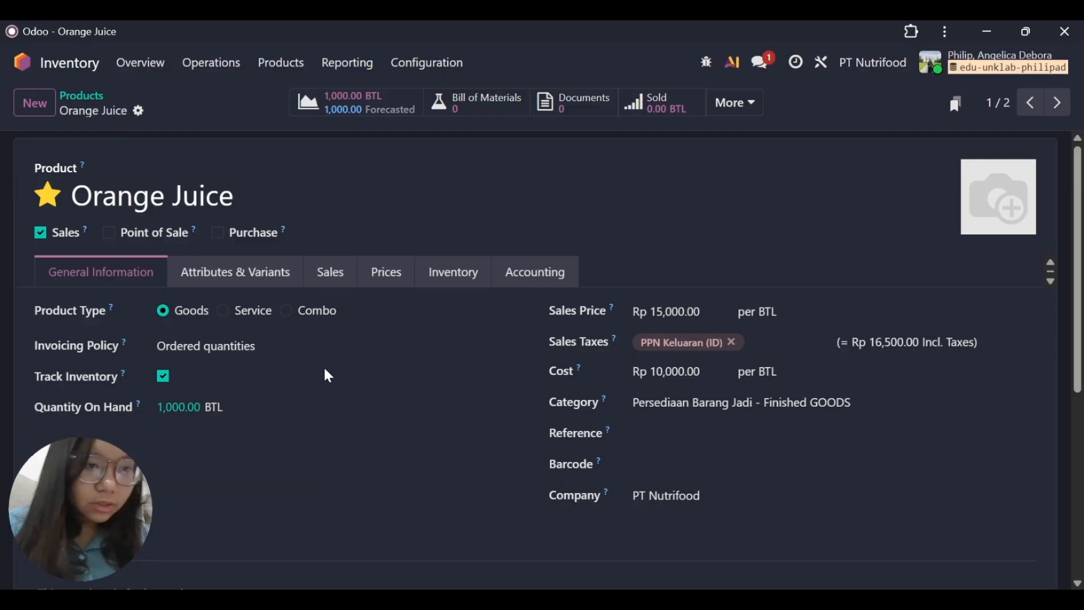
Start a new product named Filtered Water, turn off its Sales option and mark it as a favorite.
{"action": "left_click", "coordinate": [36, 104]}
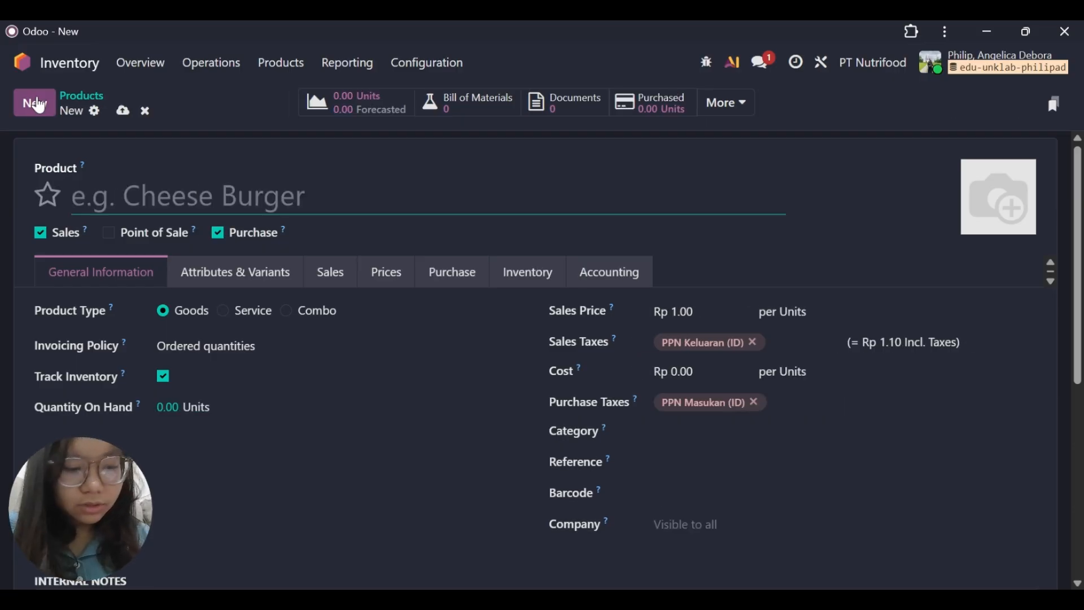
{"action": "type", "text": "Filtere"}
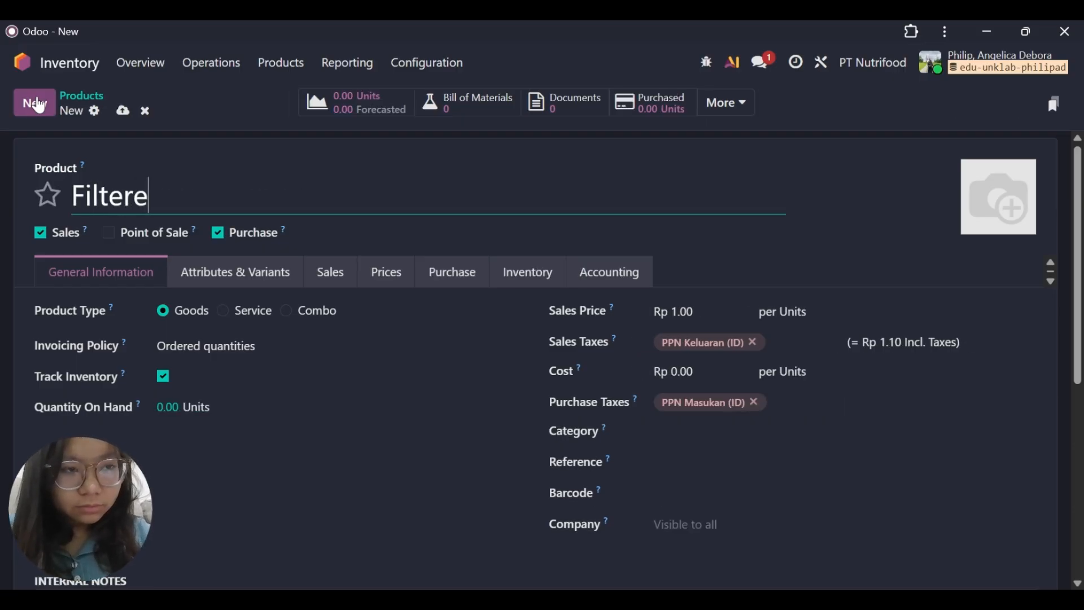
{"action": "type", "text": "d Wagter"}
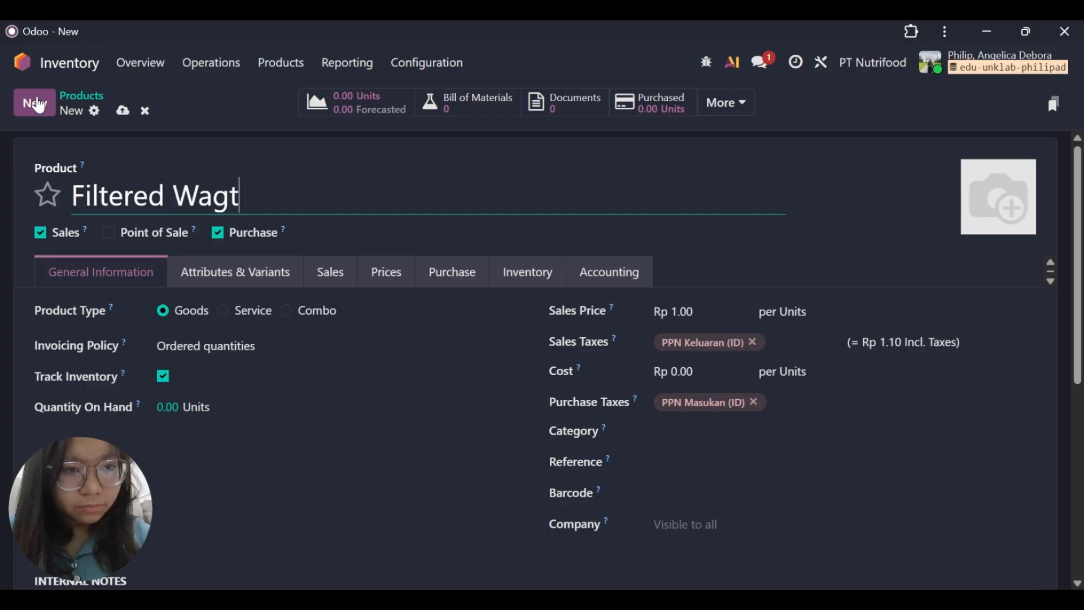
{"action": "key", "text": "BackSpace"}
{"action": "key", "text": "BackSpace"}
{"action": "key", "text": "BackSpace"}
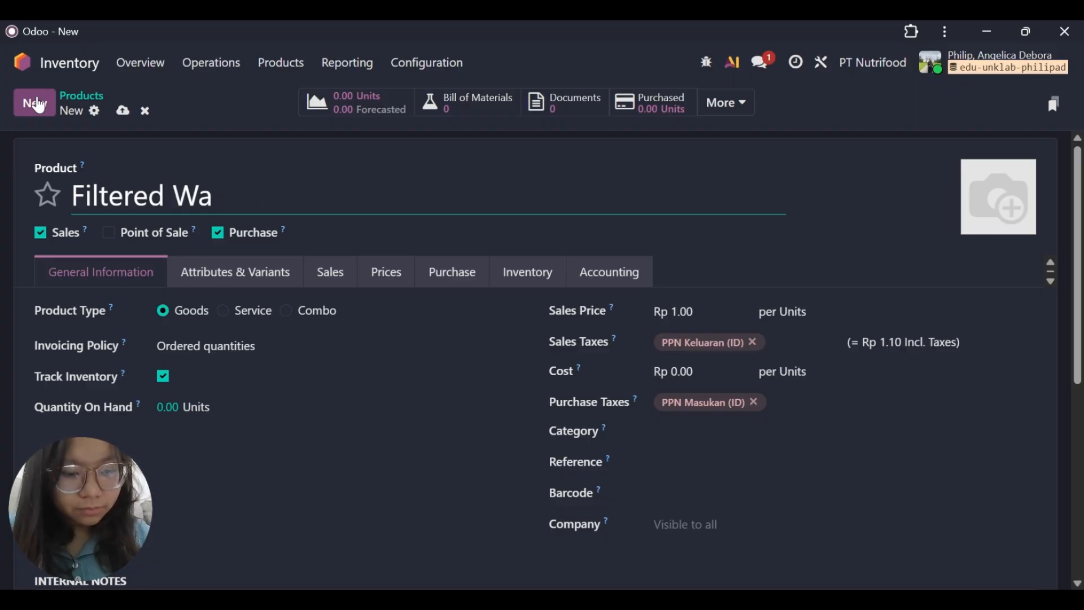
{"action": "type", "text": "ter"}
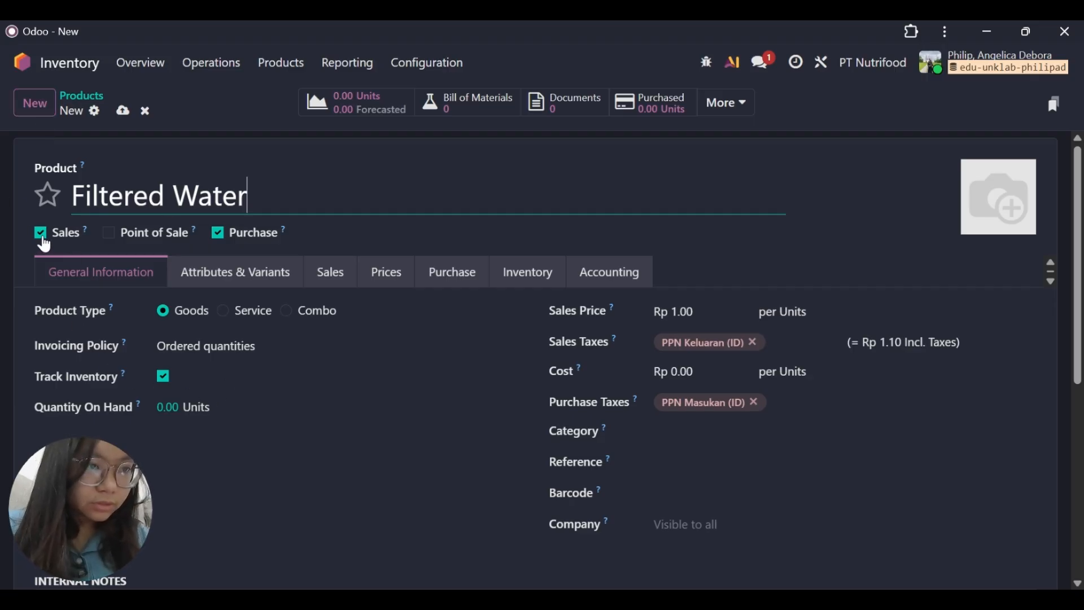
{"action": "left_click", "coordinate": [43, 240]}
{"action": "left_click", "coordinate": [62, 199]}
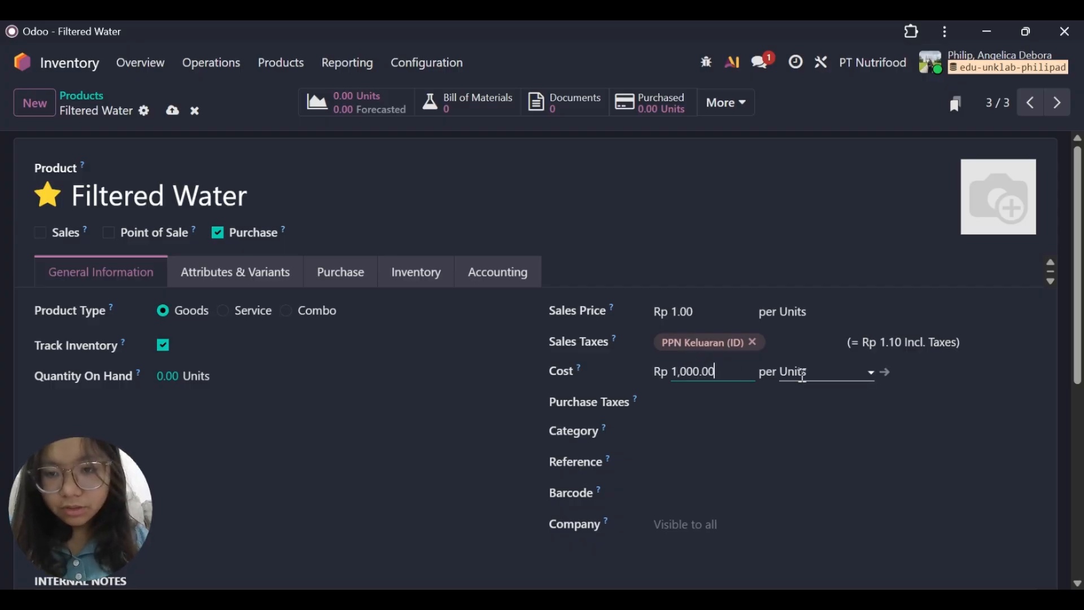
Set the Filtered Water product's unit of measure to Liter and its category to Bahan Baku Produksi - MaterialsS.
{"action": "left_click", "coordinate": [802, 376]}
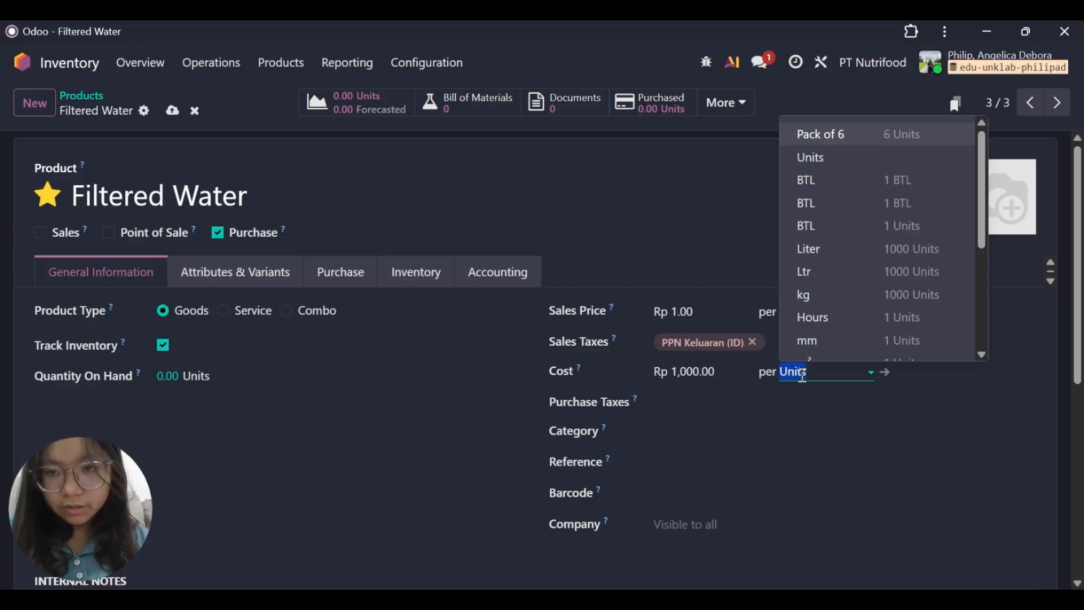
{"action": "left_click", "coordinate": [809, 254]}
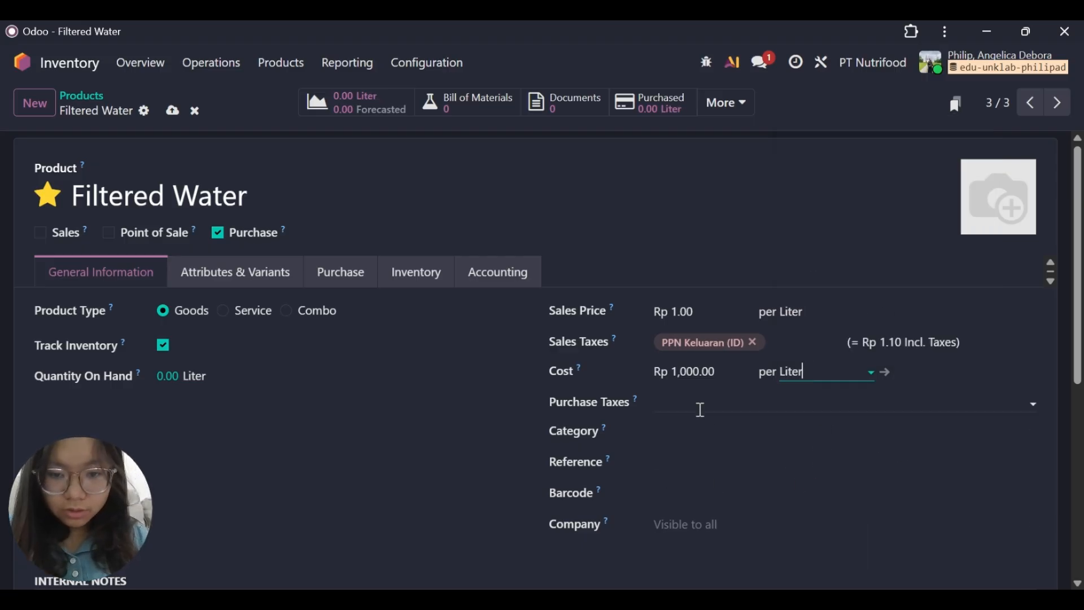
{"action": "left_click", "coordinate": [698, 431]}
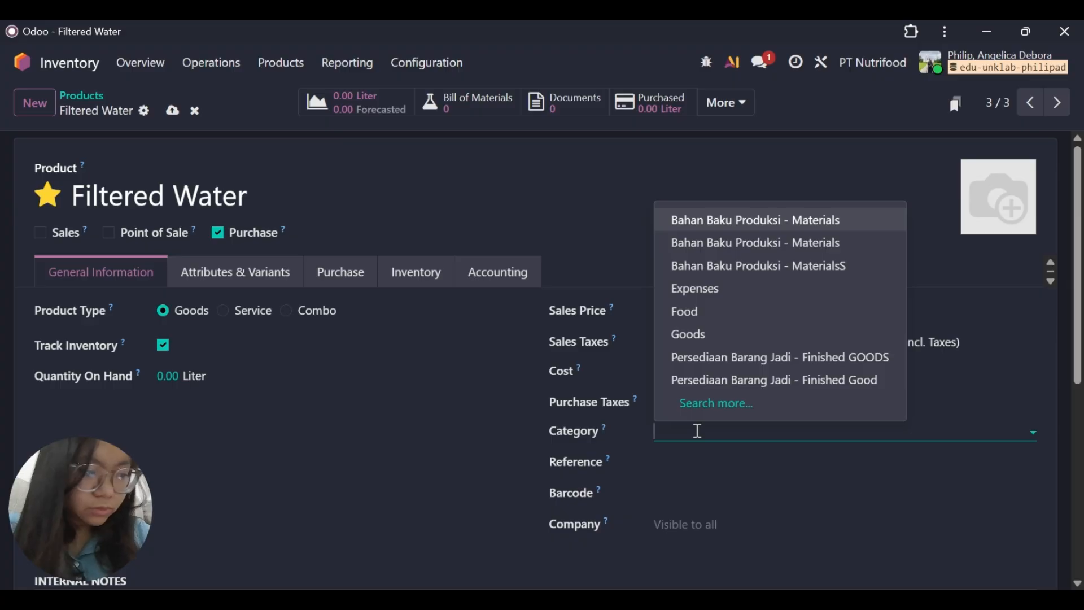
{"action": "type", "text": "baha"}
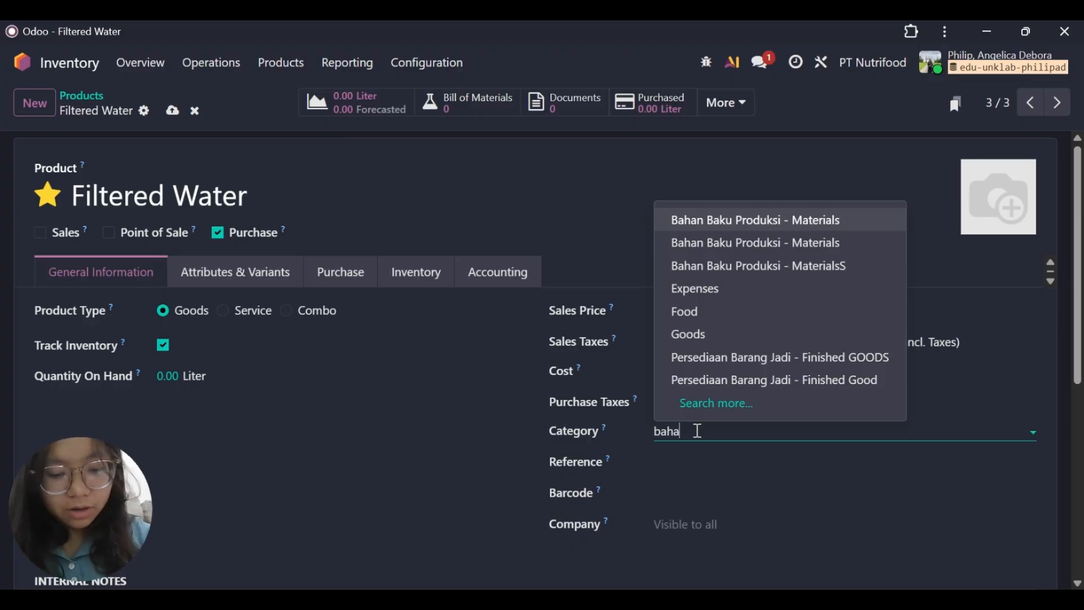
{"action": "type", "text": "n"}
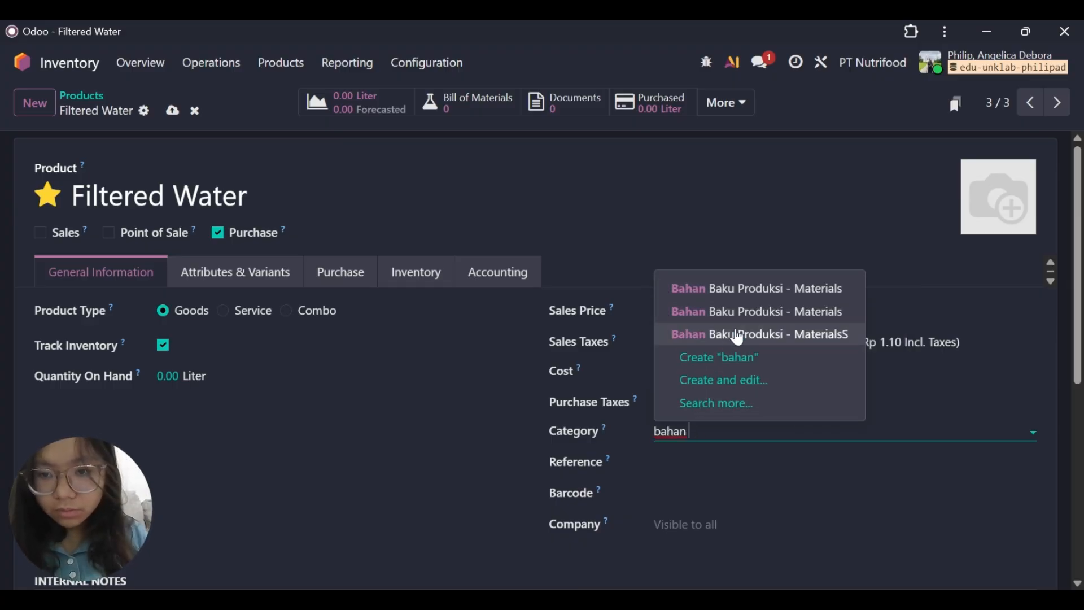
{"action": "left_click", "coordinate": [738, 337]}
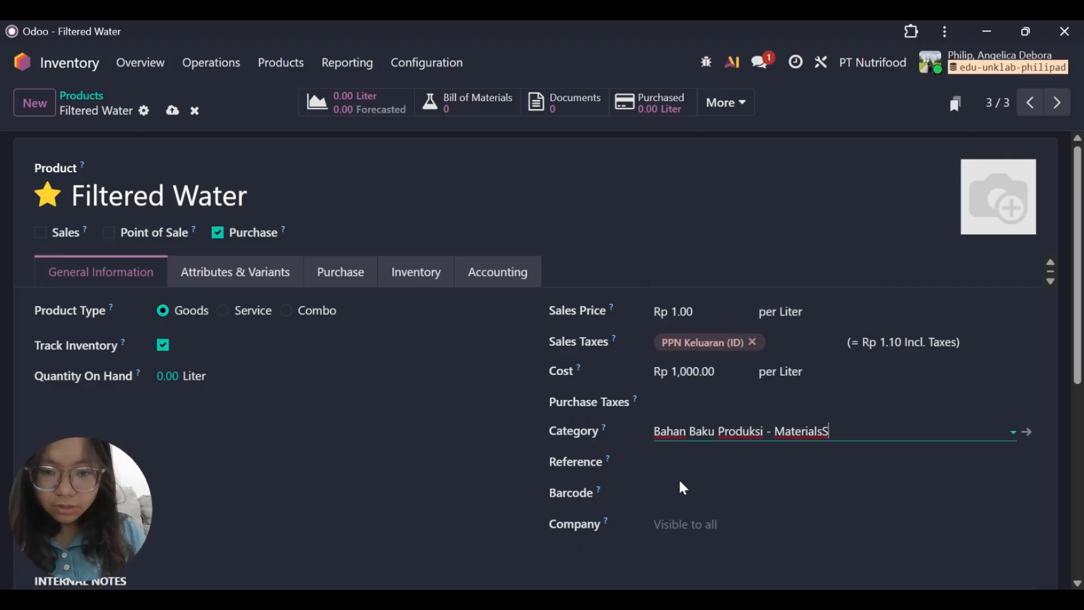
{"action": "scroll", "coordinate": [693, 458], "scroll_direction": "down", "scroll_amount": 2}
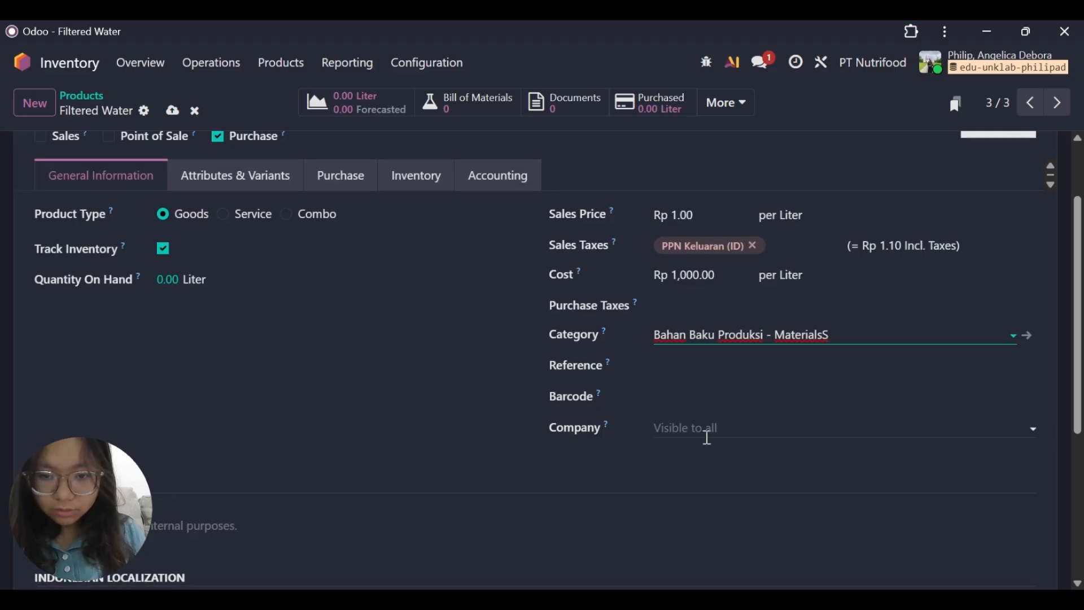
Assign the Filtered Water product to the company PT Nutrifood and record 50 liters on hand at TKO/Stock.
{"action": "left_click", "coordinate": [707, 436]}
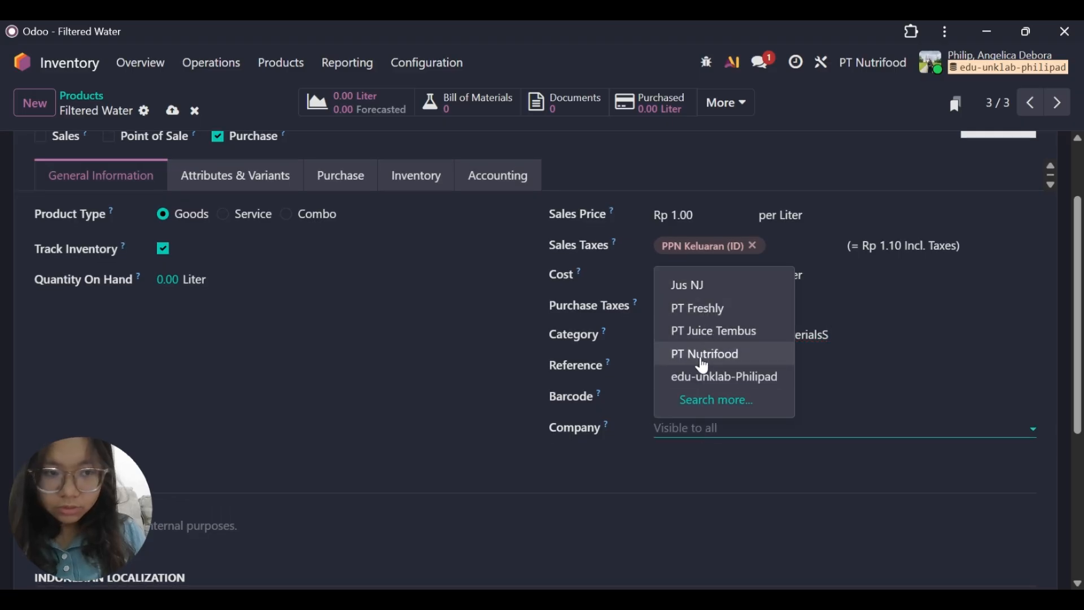
{"action": "left_click", "coordinate": [701, 358]}
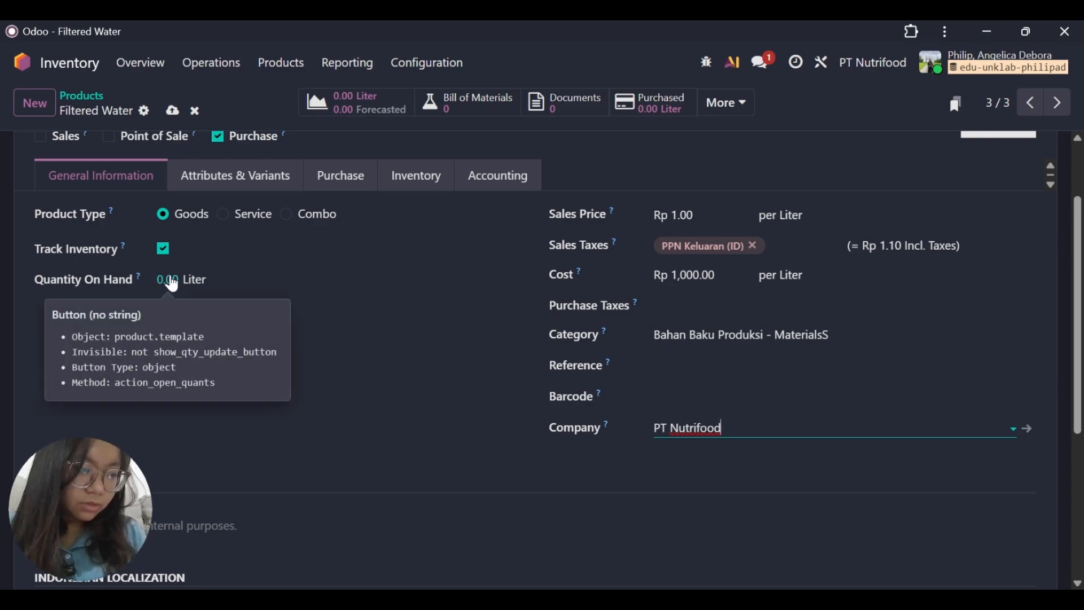
{"action": "left_click", "coordinate": [171, 279]}
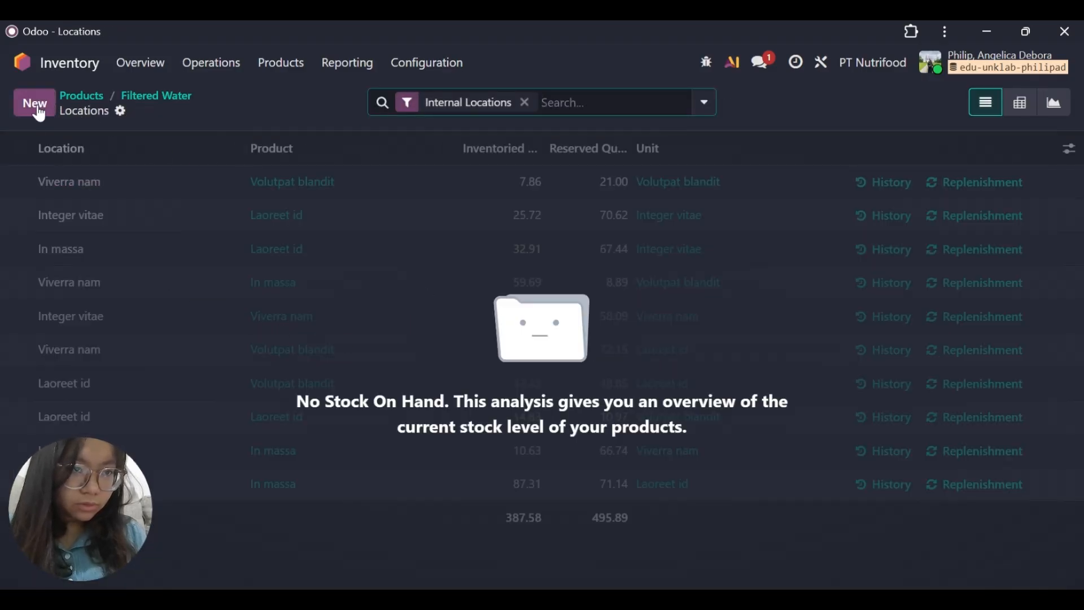
{"action": "left_click", "coordinate": [47, 106]}
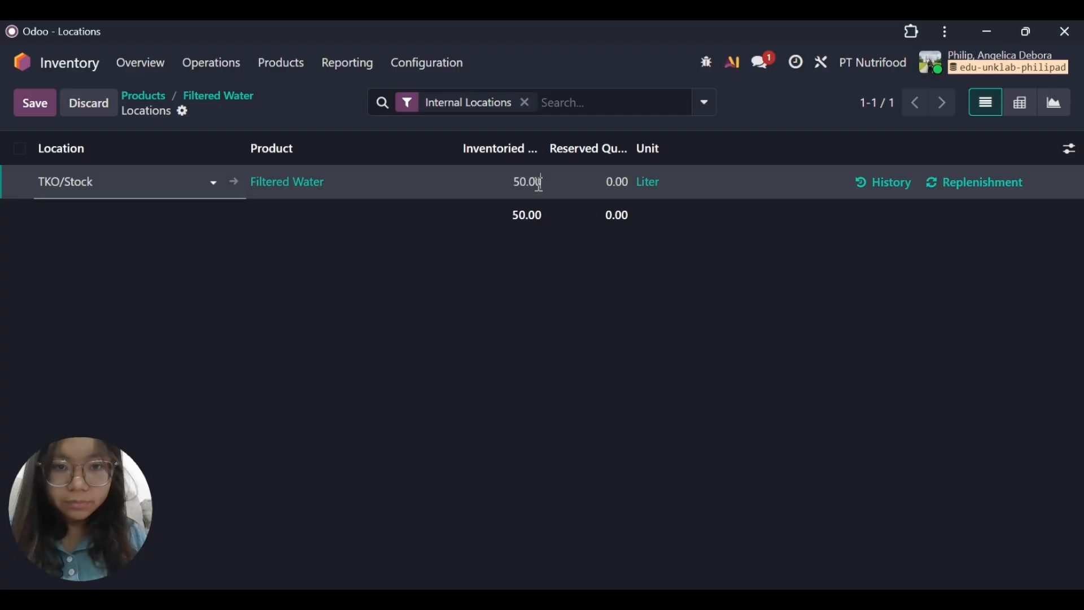
{"action": "key", "text": "Return"}
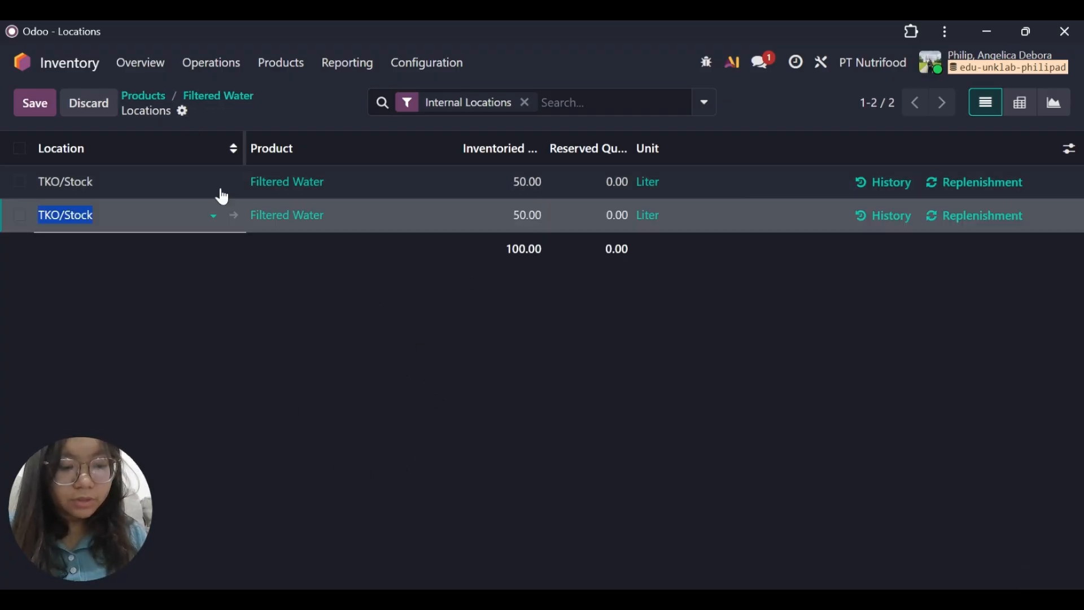
Switch to the browser's Accounting journal entries and refresh the posted list to check for the Filtered Water valuation entry.
{"action": "key", "text": "alt+Tab"}
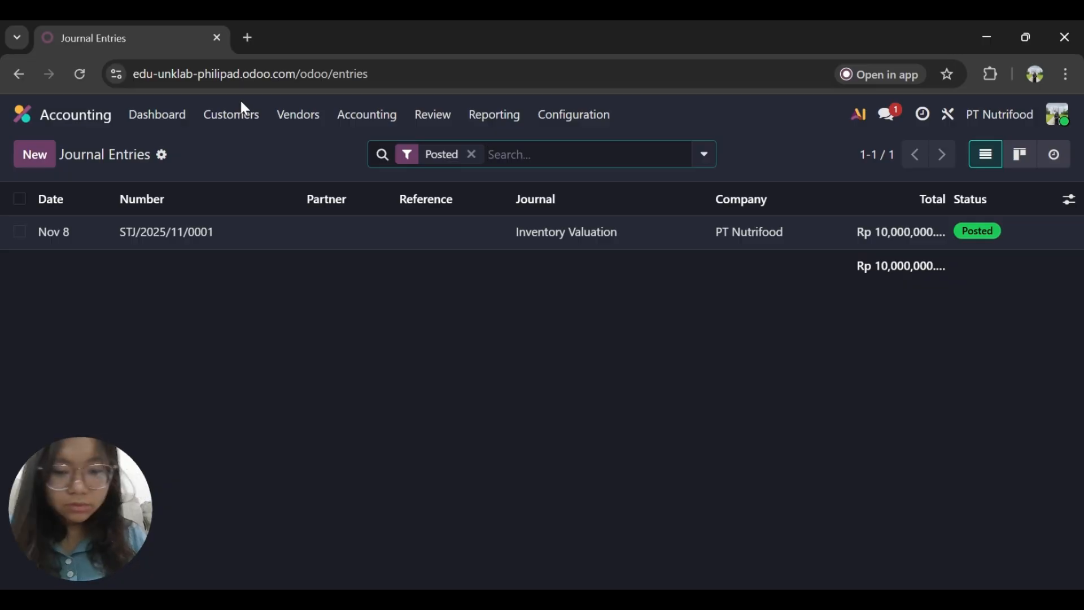
{"action": "left_click", "coordinate": [689, 550]}
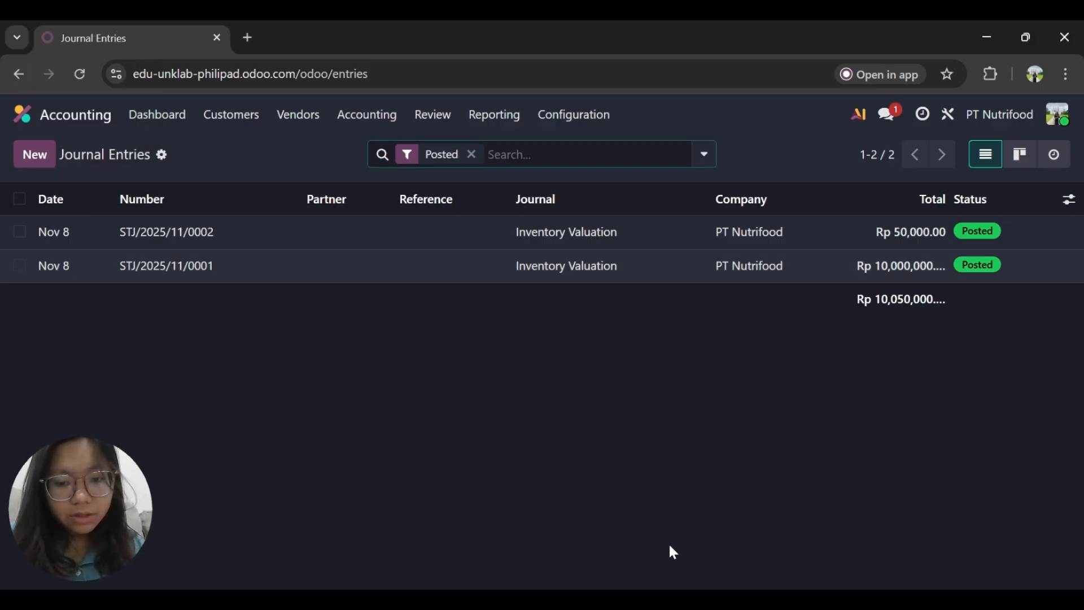
Return to the Inventory app, drop the extra Filtered Water stock line and go back to the product.
{"action": "key", "text": "alt+Tab"}
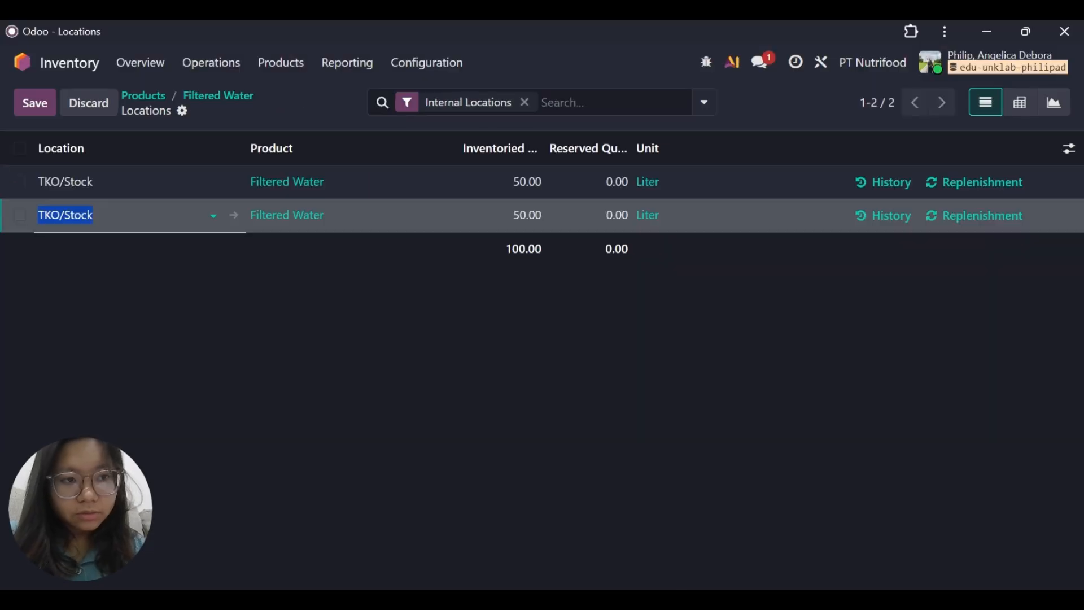
{"action": "left_click_drag", "start_coordinate": [176, 274], "coordinate": [138, 101]}
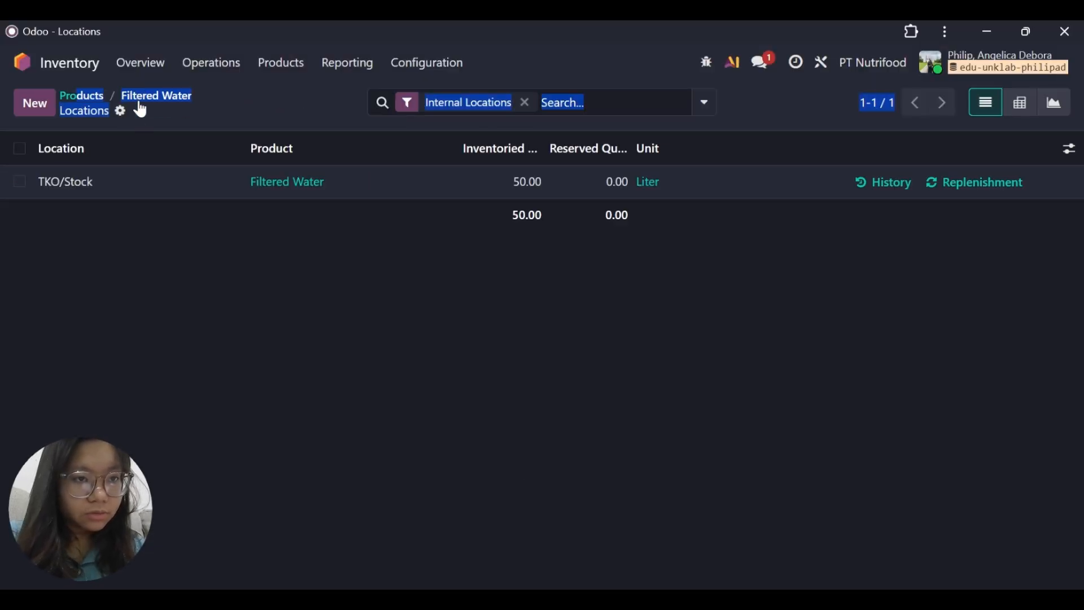
{"action": "left_click", "coordinate": [141, 104]}
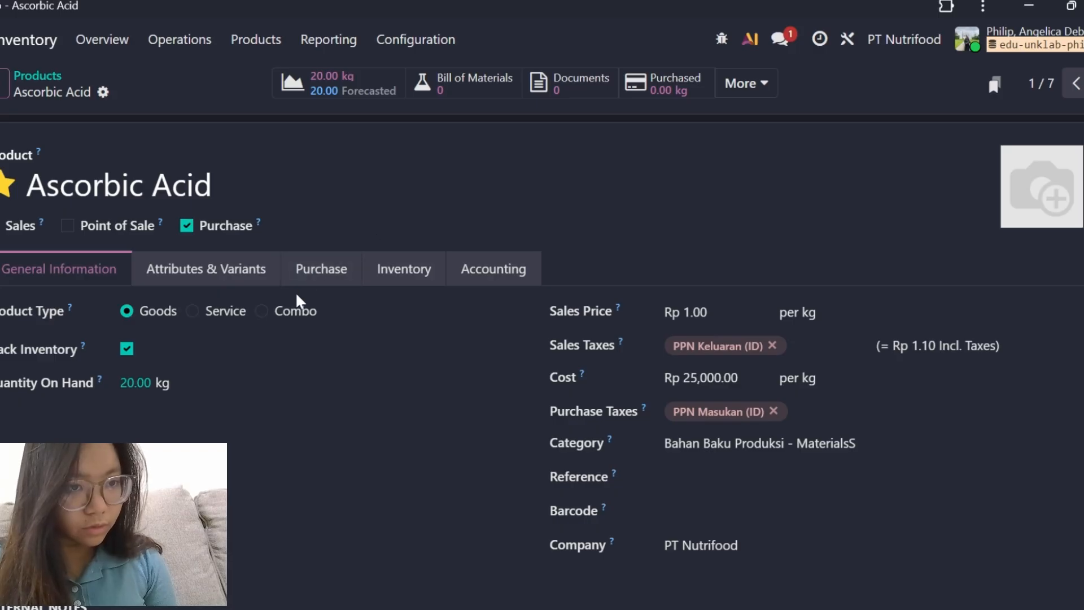
Examine the Ascorbic Acid product's quantity on hand, cost, taxes, category and company.
{"action": "scroll", "coordinate": [330, 358], "scroll_direction": "down", "scroll_amount": 2}
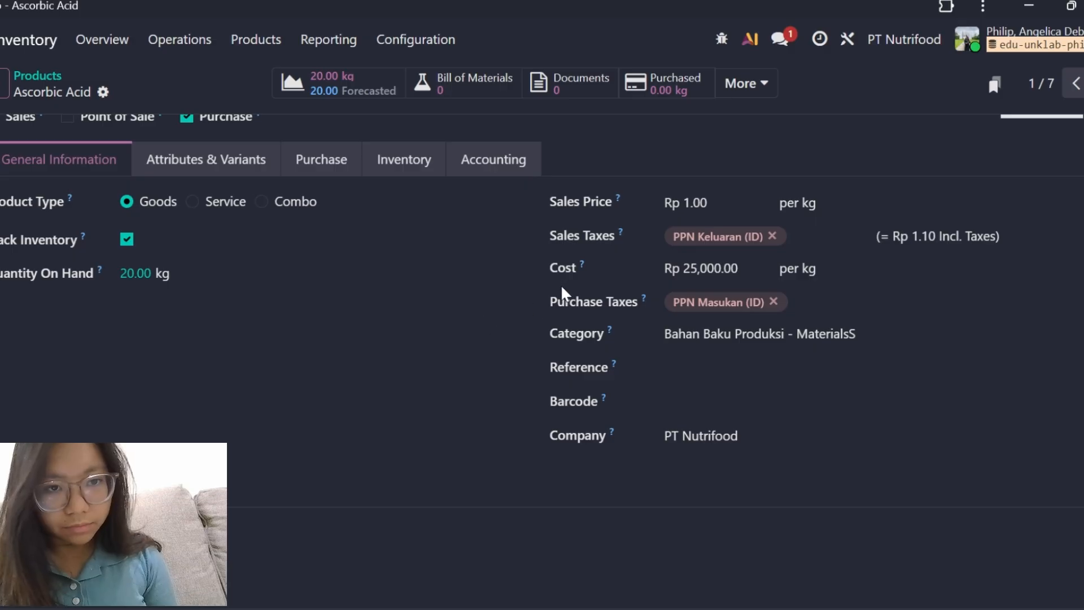
{"action": "scroll", "coordinate": [381, 336], "scroll_direction": "up", "scroll_amount": 1}
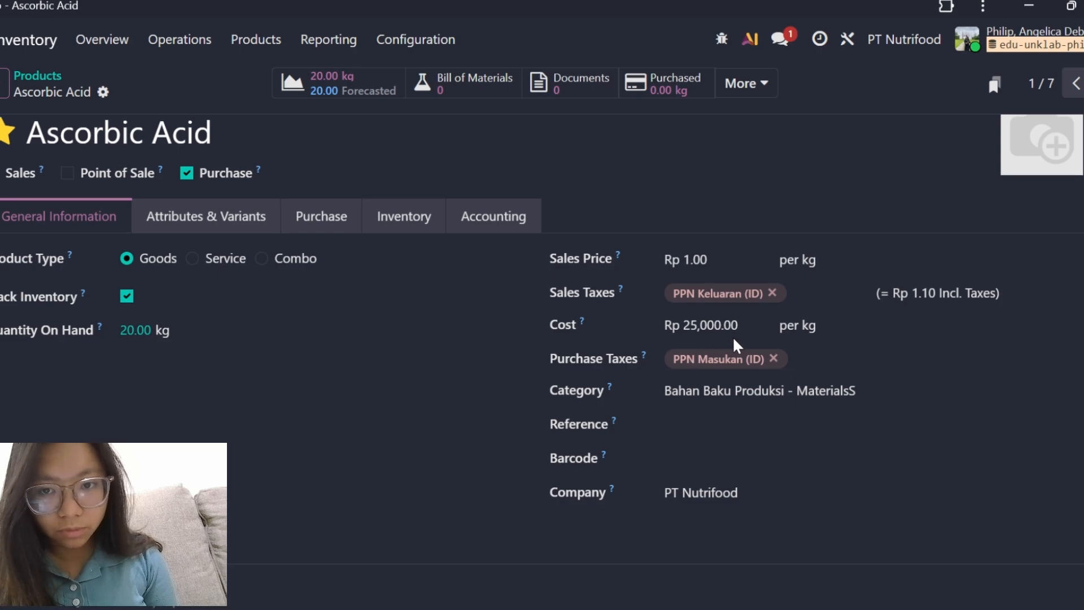
{"action": "scroll", "coordinate": [733, 345], "scroll_direction": "down", "scroll_amount": 1}
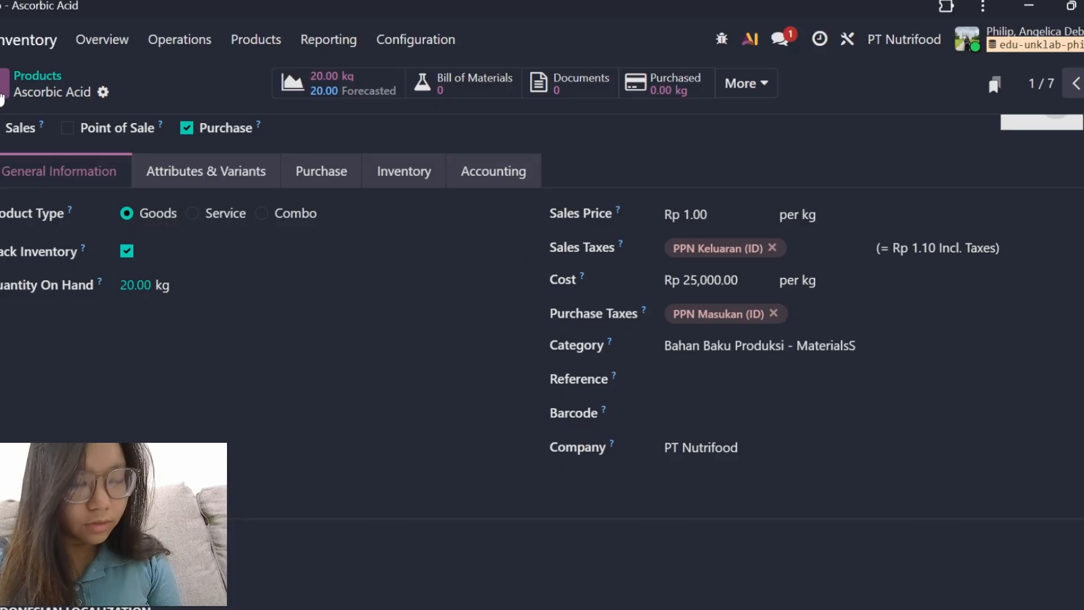
Start a new product named Lemon.
{"action": "left_click", "coordinate": [3, 91]}
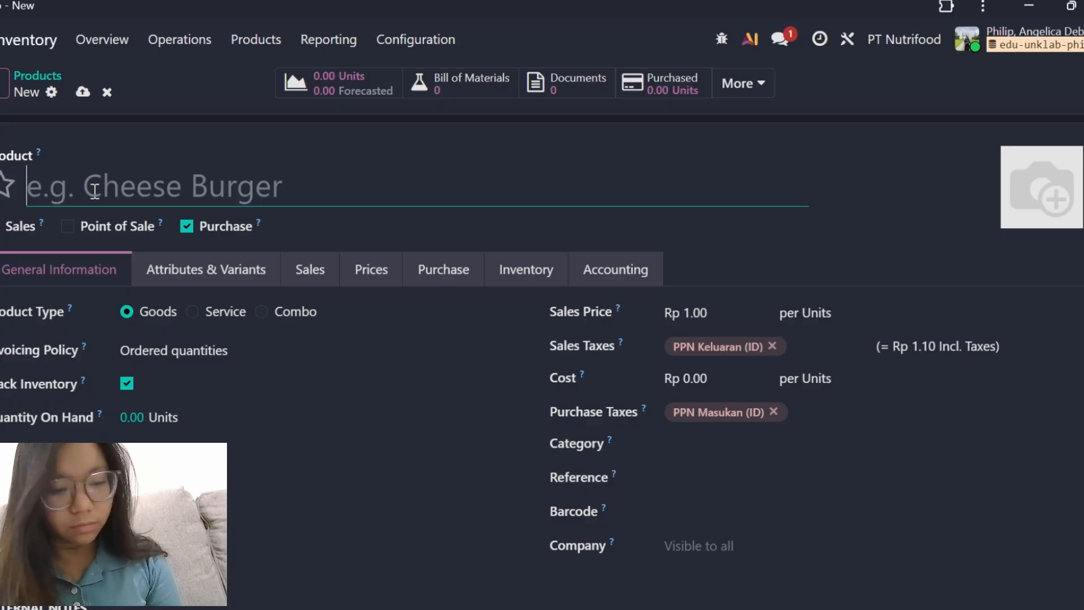
{"action": "type", "text": "Lemo"}
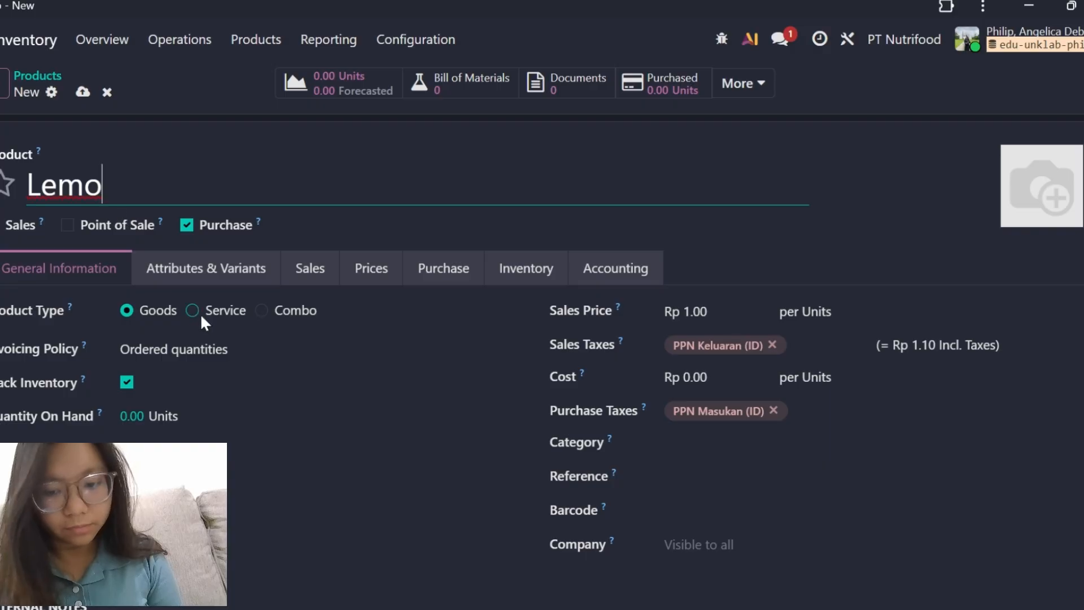
{"action": "type", "text": "on"}
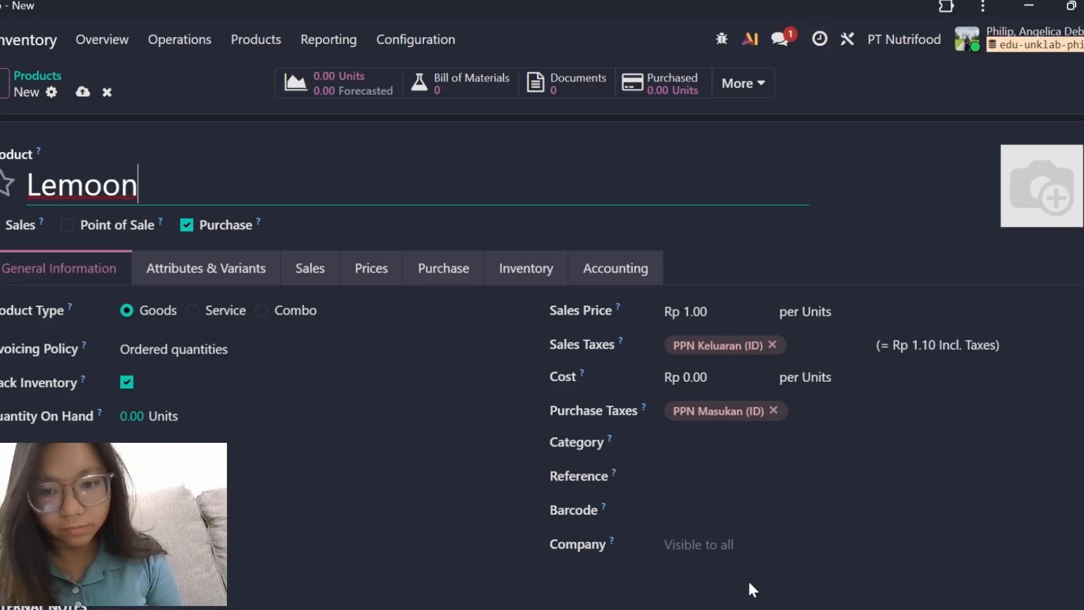
{"action": "key", "text": "alt+Tab"}
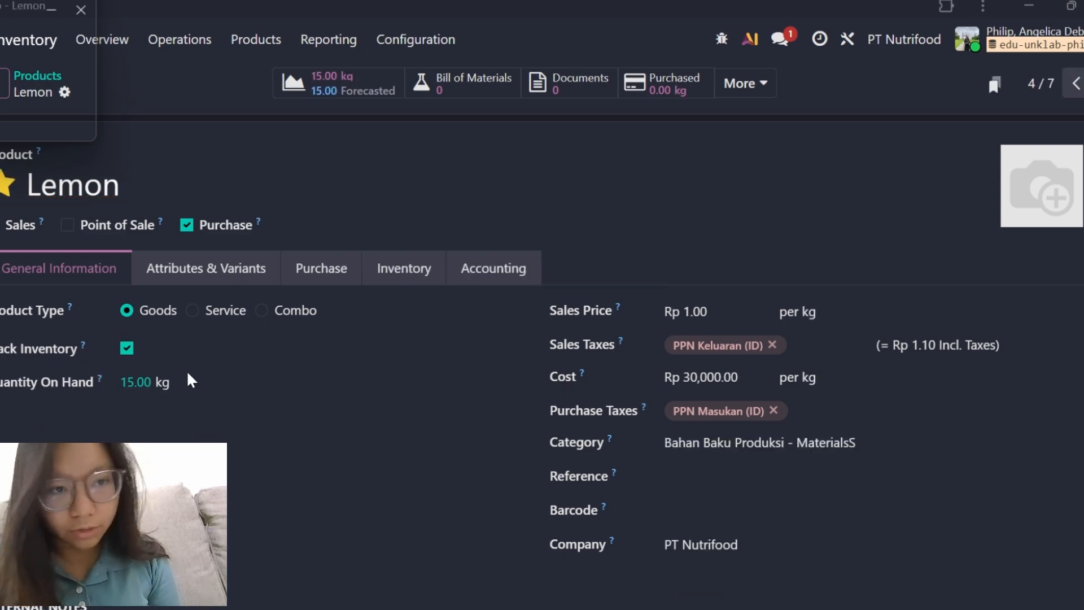
Review the quantity on hand, unit, cost, purchase tax and category of the Lemon, Orange and Botol products.
{"action": "scroll", "coordinate": [646, 437], "scroll_direction": "down", "scroll_amount": 1}
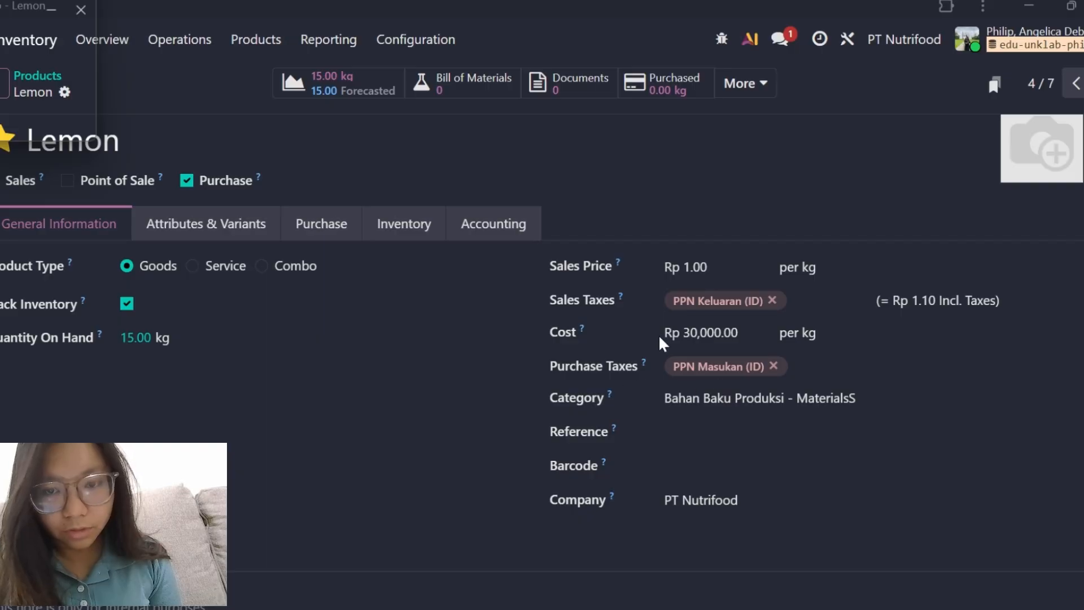
{"action": "scroll", "coordinate": [728, 353], "scroll_direction": "down", "scroll_amount": 1}
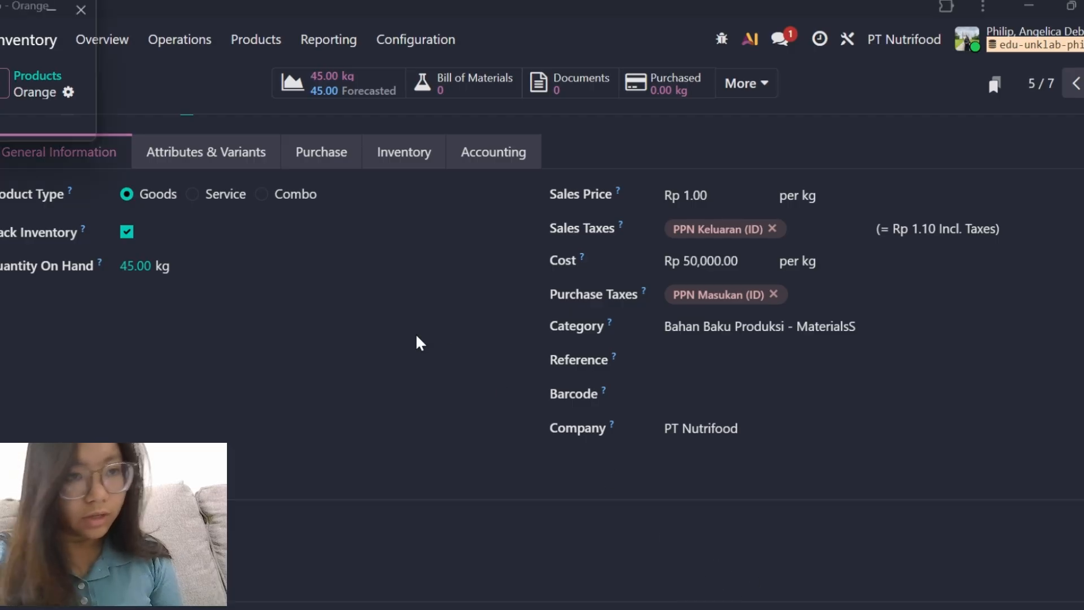
{"action": "scroll", "coordinate": [416, 341], "scroll_direction": "up", "scroll_amount": 2}
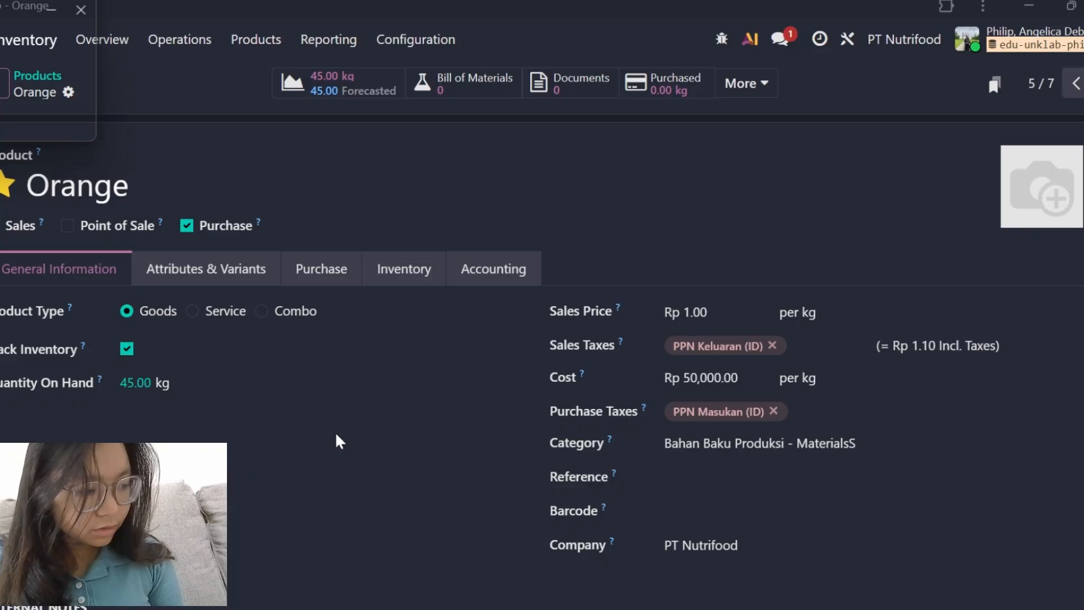
{"action": "scroll", "coordinate": [339, 440], "scroll_direction": "down", "scroll_amount": 1}
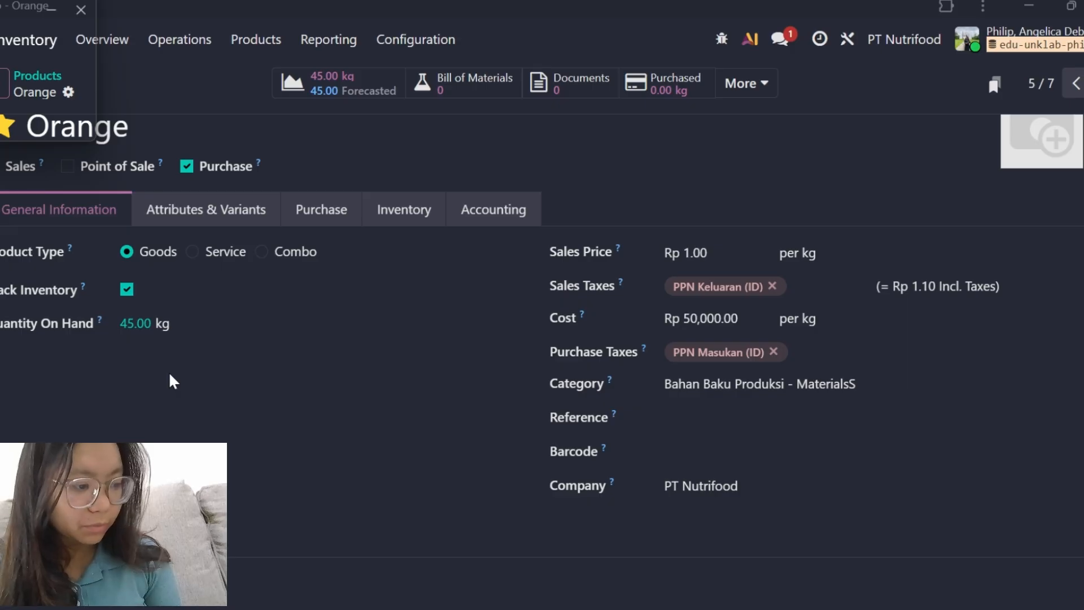
{"action": "scroll", "coordinate": [174, 383], "scroll_direction": "up", "scroll_amount": 2}
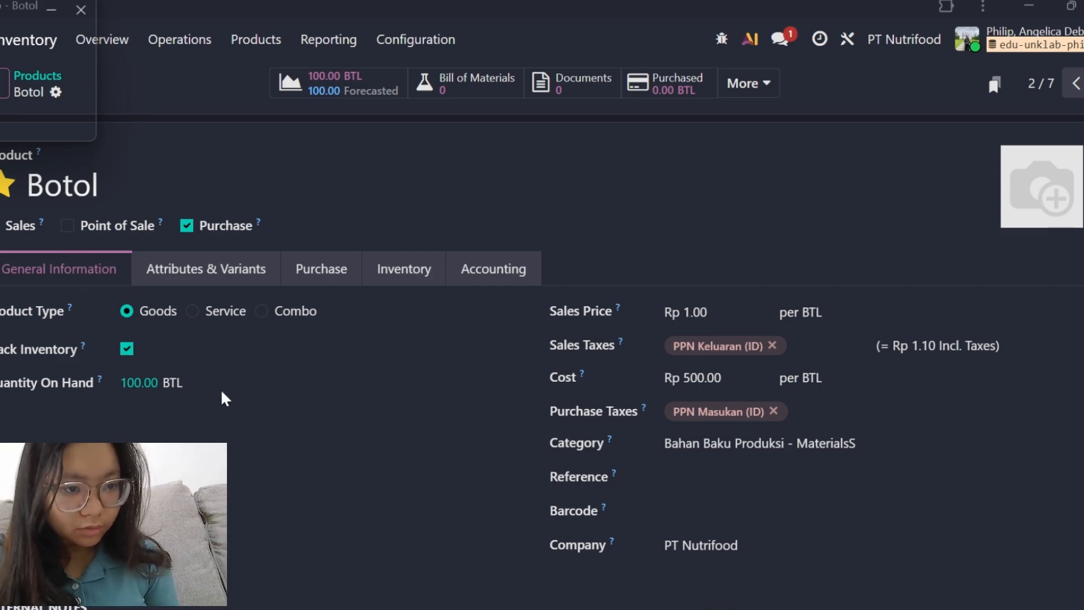
{"action": "scroll", "coordinate": [520, 375], "scroll_direction": "down", "scroll_amount": 2}
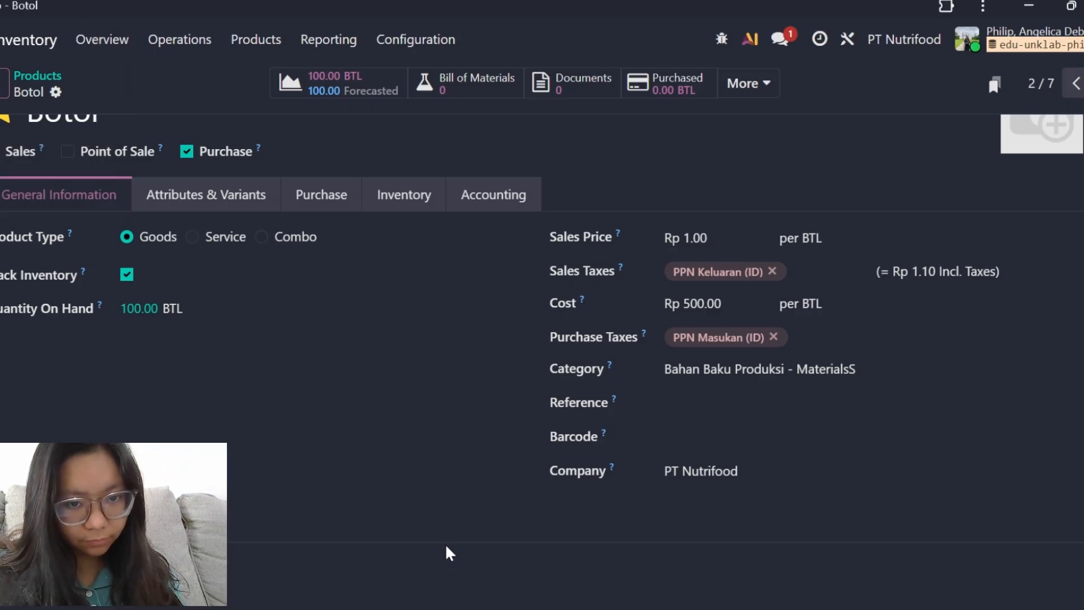
Switch to the browser's Accounting app, browse the neighbouring October journal entries and examine the journal items of STJ/2025/10/0005.
{"action": "left_click", "coordinate": [727, 608]}
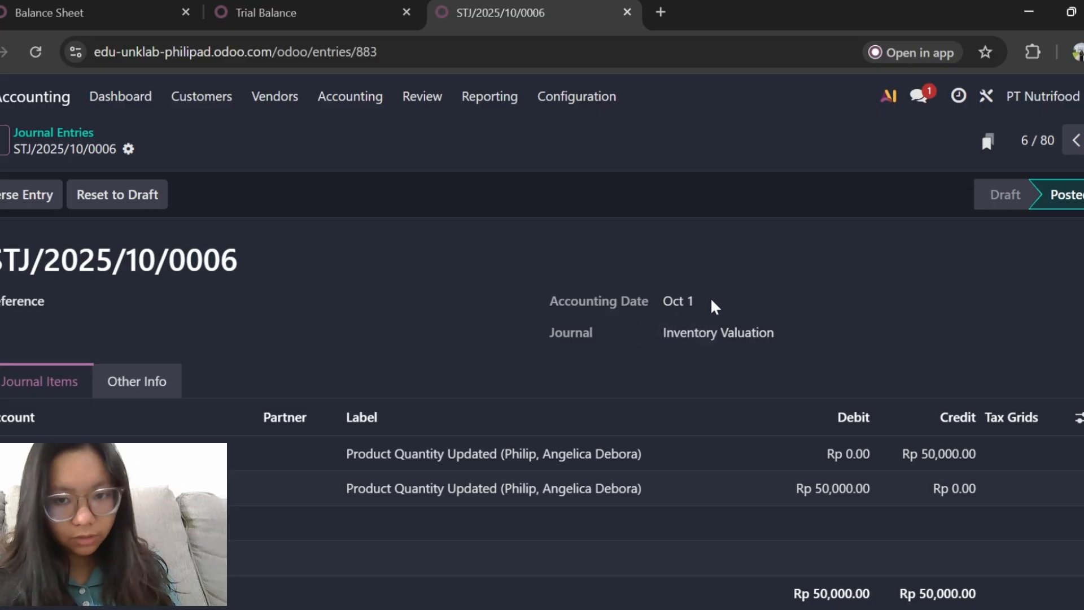
{"action": "left_click", "coordinate": [1075, 140]}
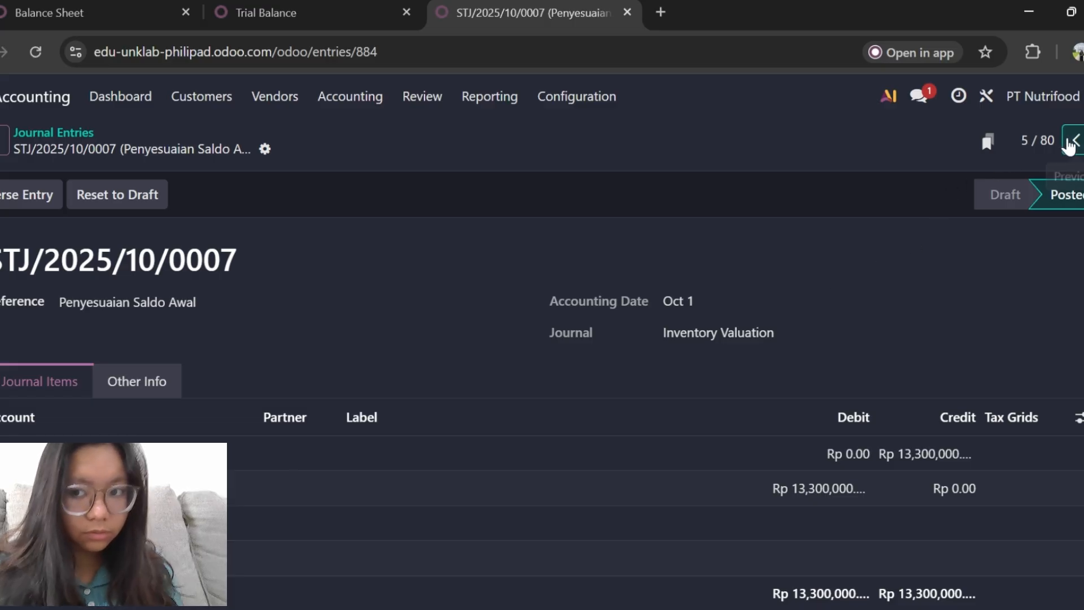
{"action": "left_click", "coordinate": [1073, 141]}
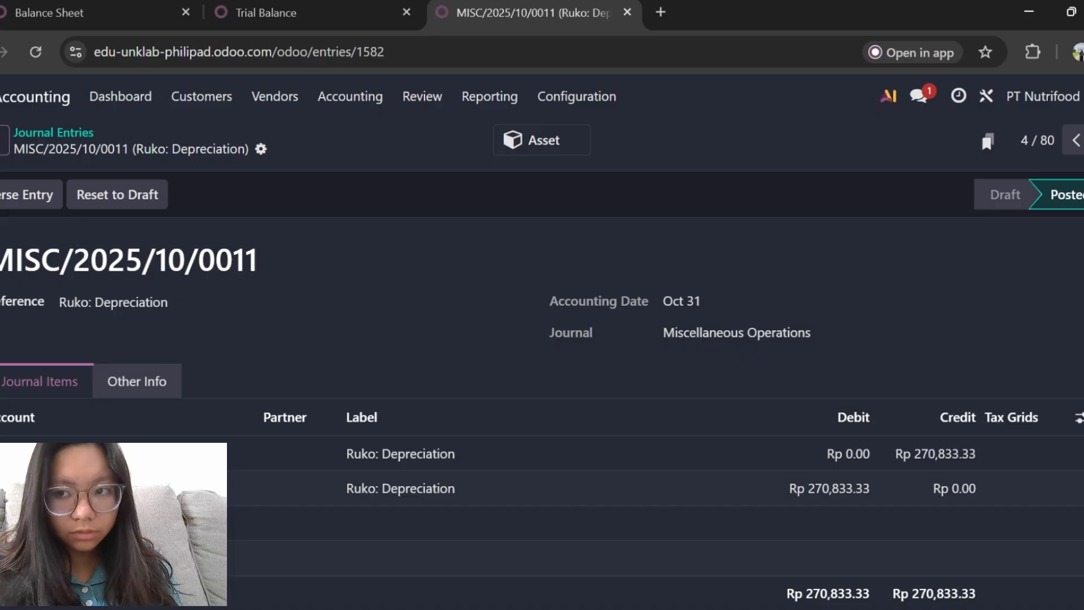
{"action": "left_click", "coordinate": [1083, 140]}
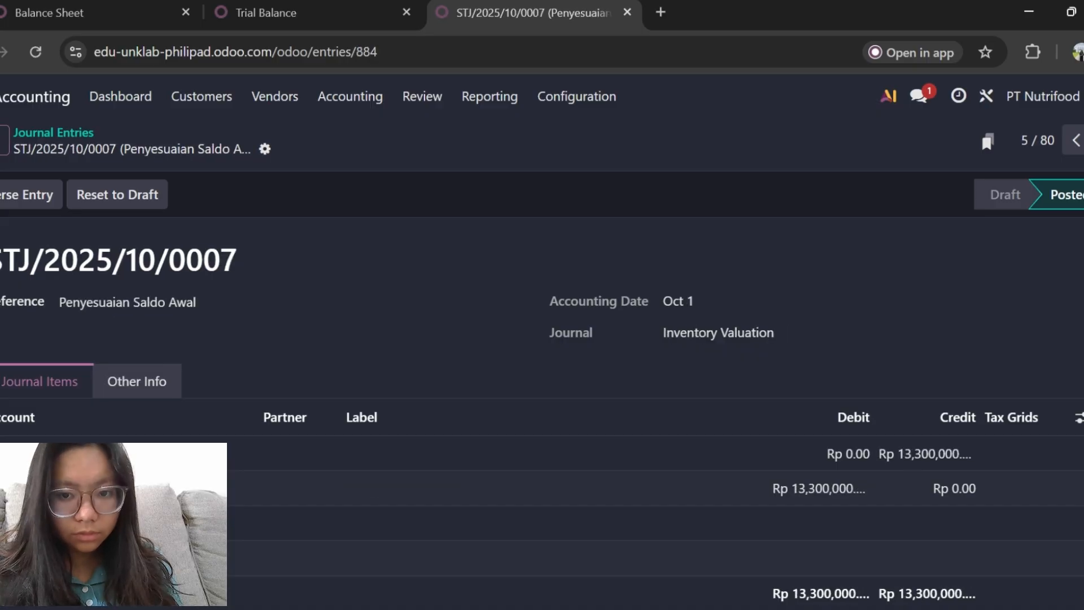
{"action": "left_click", "coordinate": [1083, 140]}
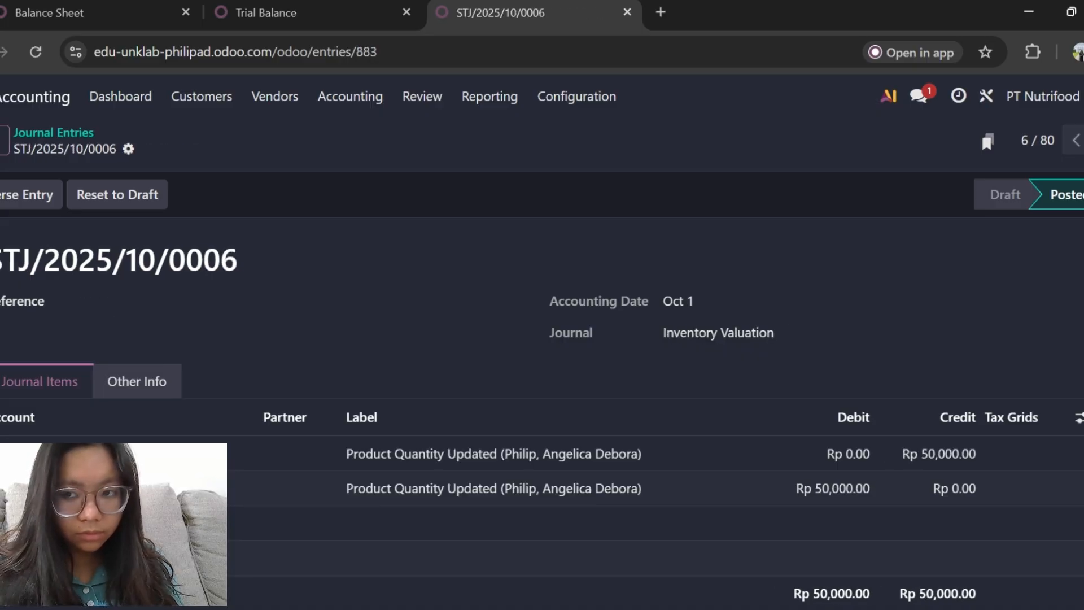
{"action": "left_click", "coordinate": [1083, 140]}
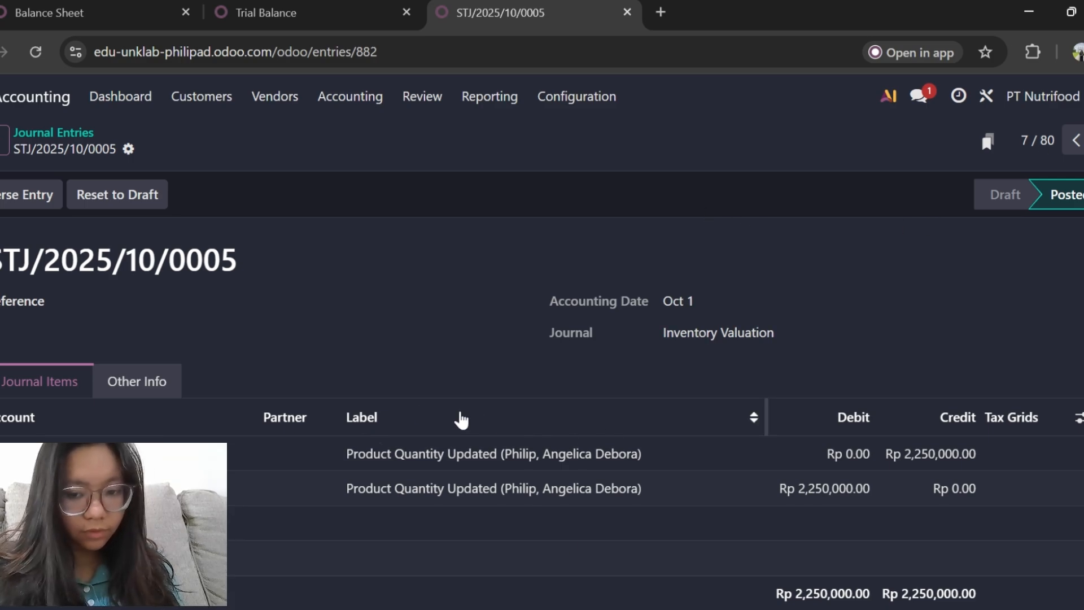
{"action": "scroll", "coordinate": [460, 418], "scroll_direction": "down", "scroll_amount": 2}
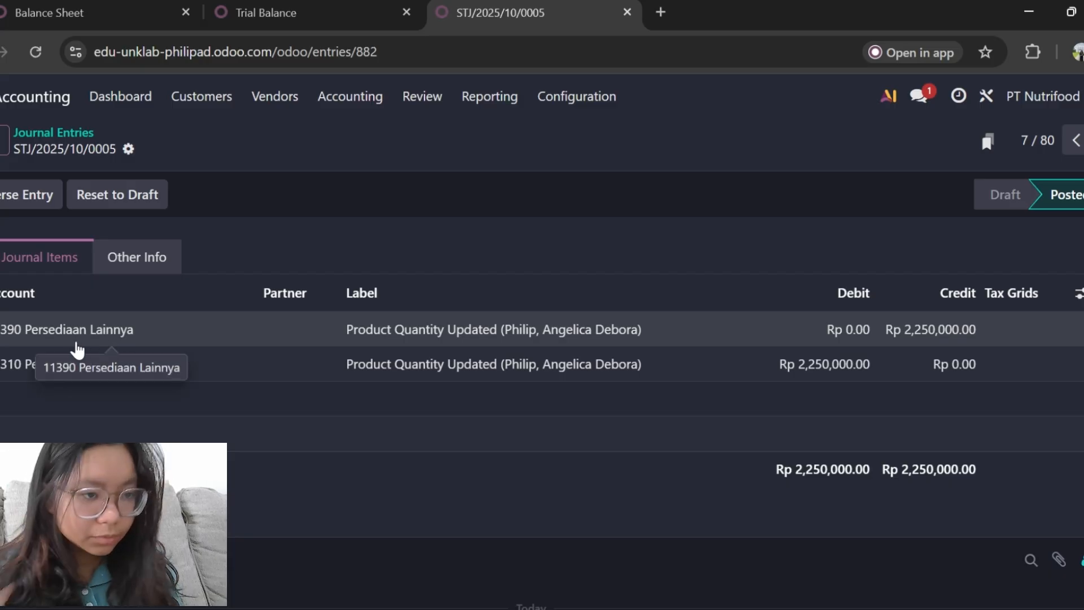
{"action": "scroll", "coordinate": [198, 223], "scroll_direction": "up", "scroll_amount": 2}
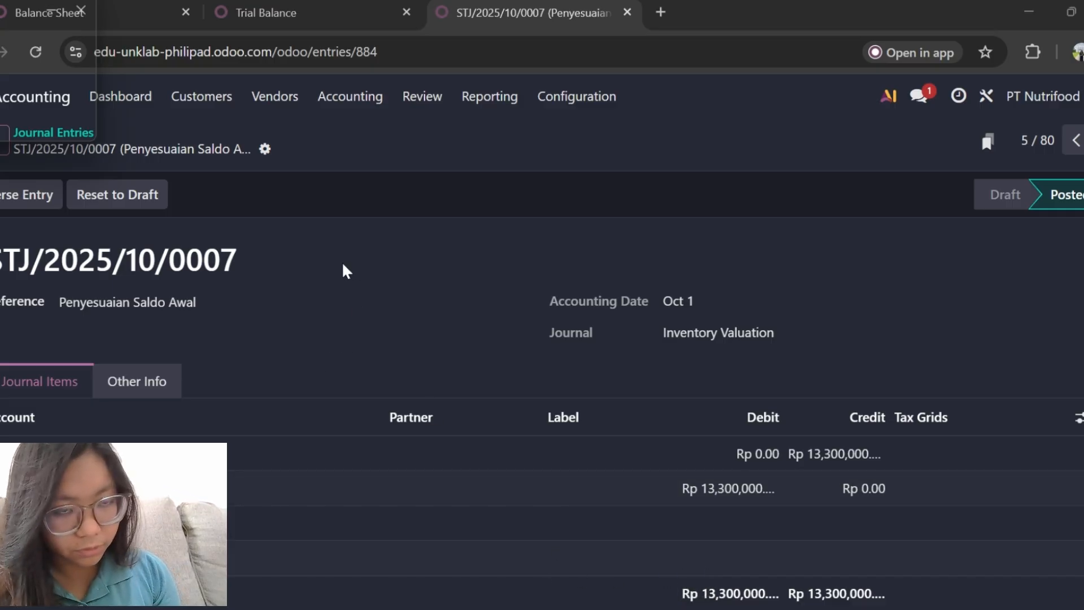
Examine the accounts and amounts of the Penyesuaian Saldo Awal entry STJ/2025/10/0007 and open the October 2025 trial balance.
{"action": "scroll", "coordinate": [324, 307], "scroll_direction": "down", "scroll_amount": 1}
{"action": "scroll", "coordinate": [324, 307], "scroll_direction": "up", "scroll_amount": 1}
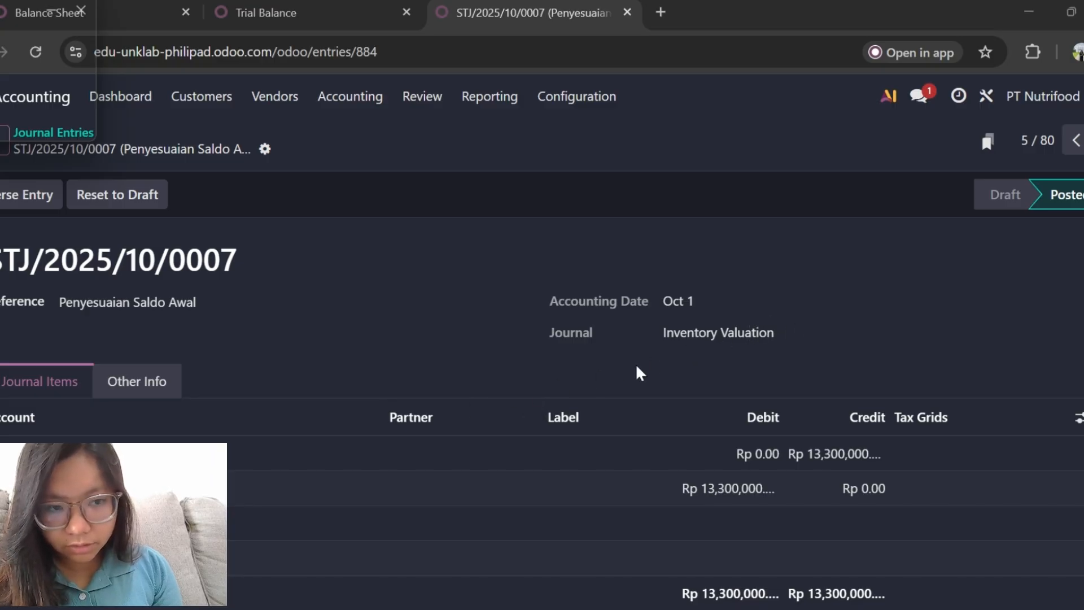
{"action": "scroll", "coordinate": [273, 465], "scroll_direction": "down", "scroll_amount": 1}
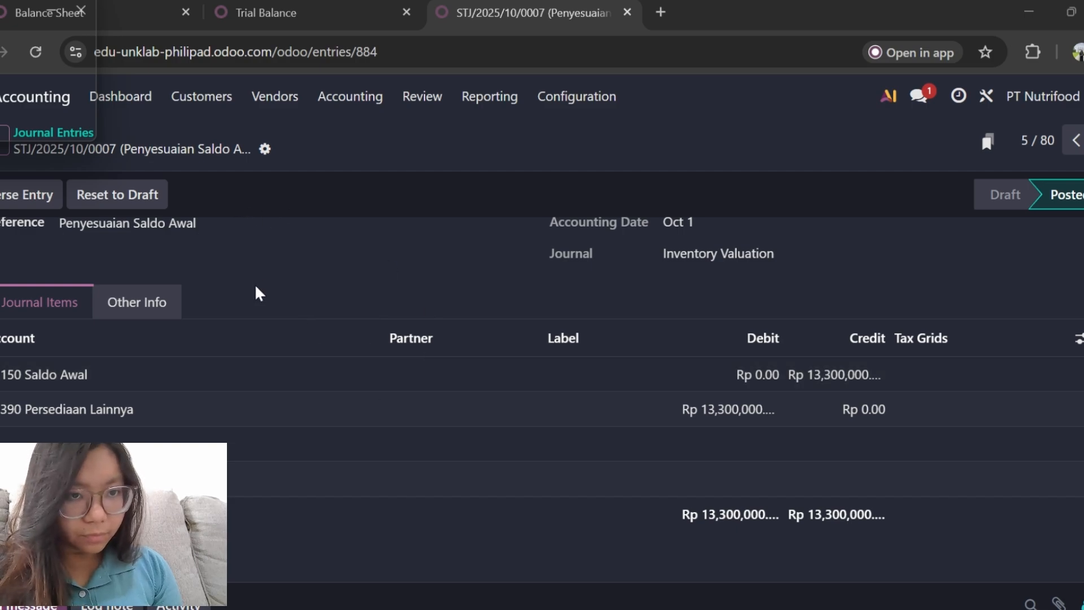
{"action": "scroll", "coordinate": [256, 288], "scroll_direction": "up", "scroll_amount": 1}
{"action": "scroll", "coordinate": [256, 288], "scroll_direction": "down", "scroll_amount": 1}
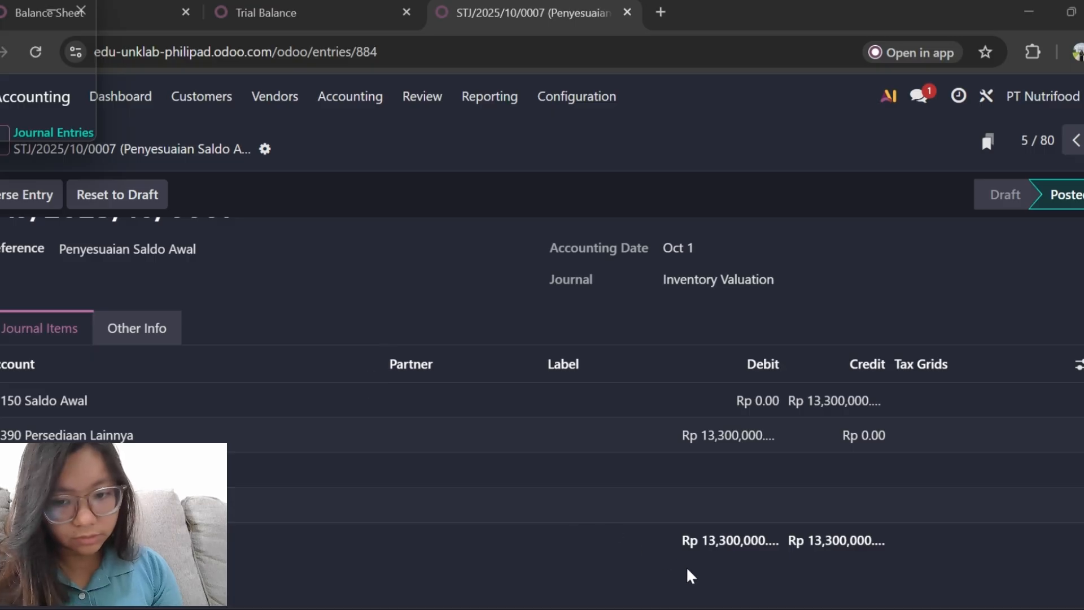
{"action": "key", "text": "ctrl+shift+Tab"}
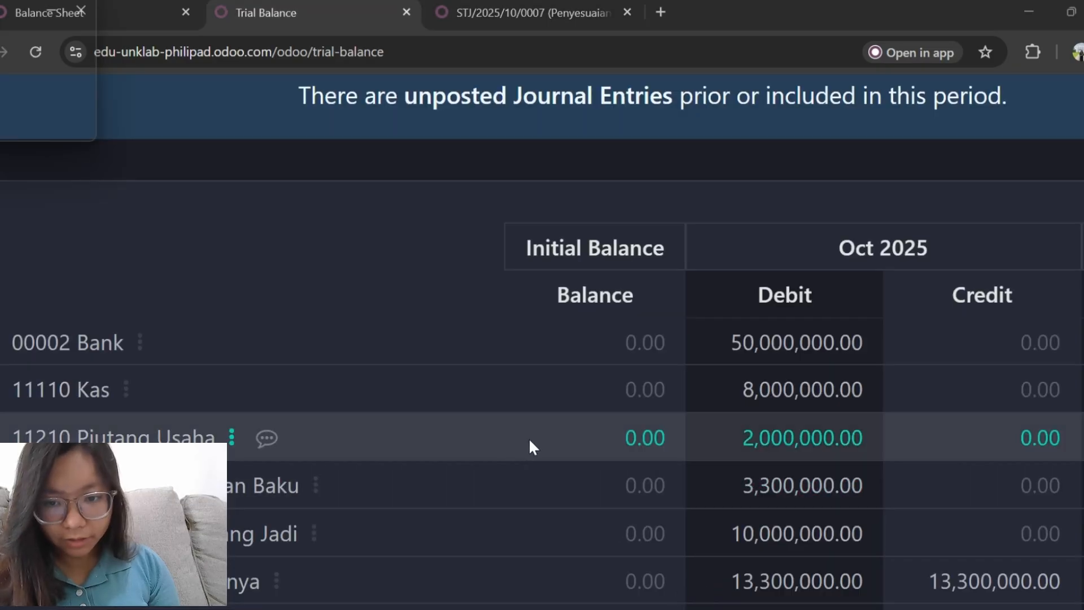
Examine the October 2025 trial balance and switch to the Odoo app window showing the Botol product.
{"action": "scroll", "coordinate": [528, 438], "scroll_direction": "down", "scroll_amount": 1}
{"action": "scroll", "coordinate": [529, 438], "scroll_direction": "up", "scroll_amount": 1}
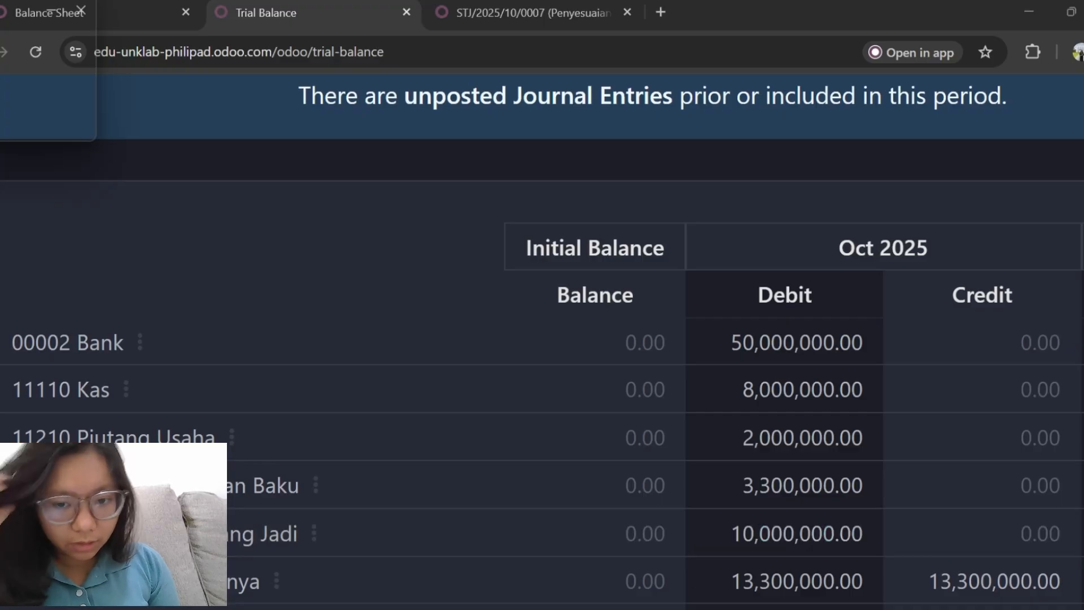
{"action": "mouse_move", "coordinate": [728, 609]}
{"action": "mouse_move", "coordinate": [688, 609]}
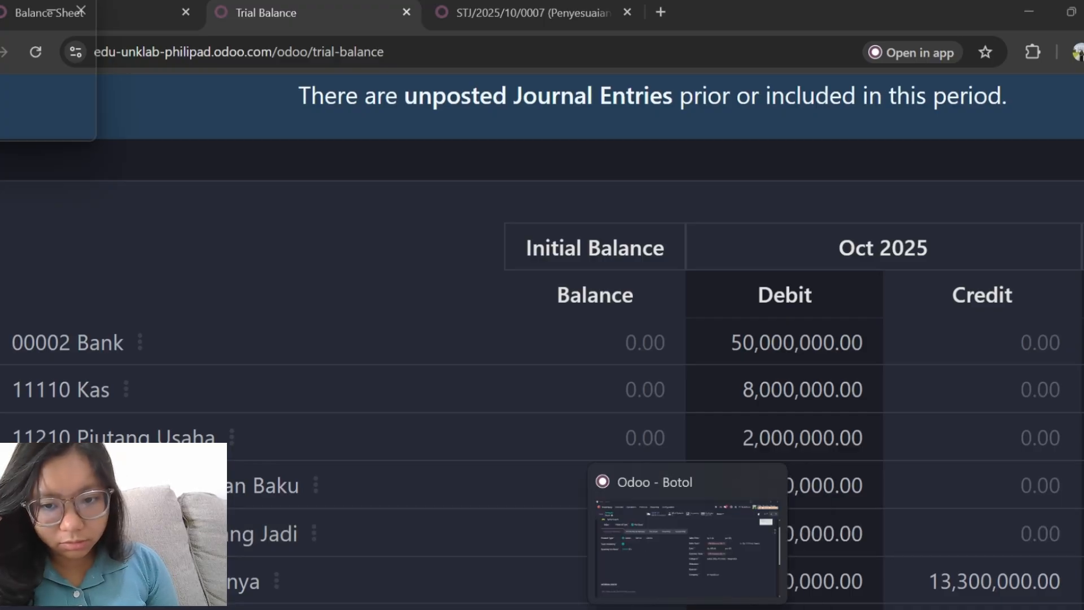
{"action": "left_click", "coordinate": [687, 542]}
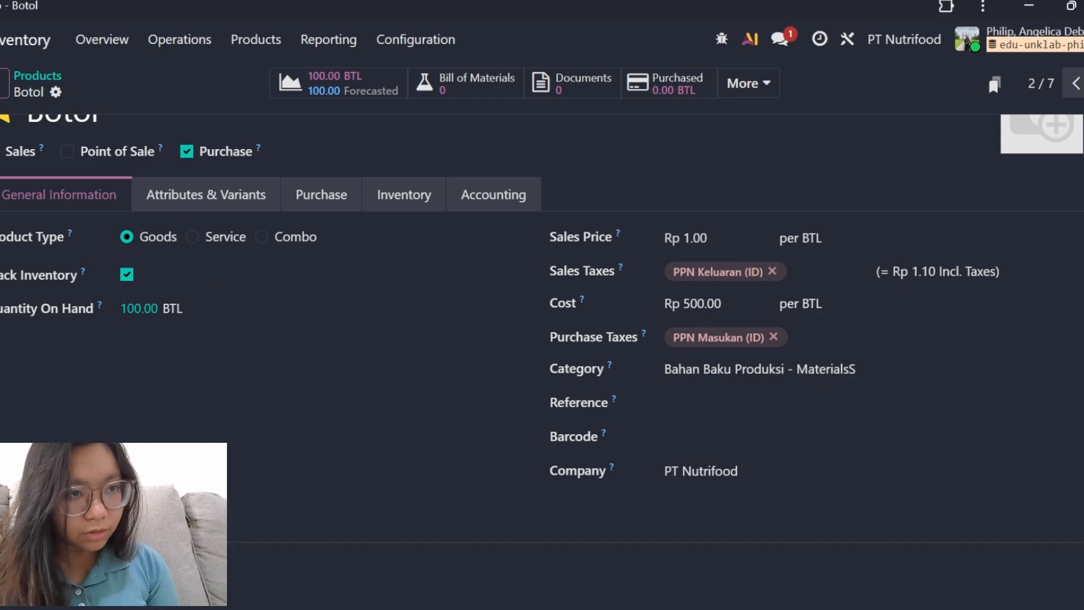
Leave Inventory for the Accounting app and open the customer list.
{"action": "left_click", "coordinate": [3, 41]}
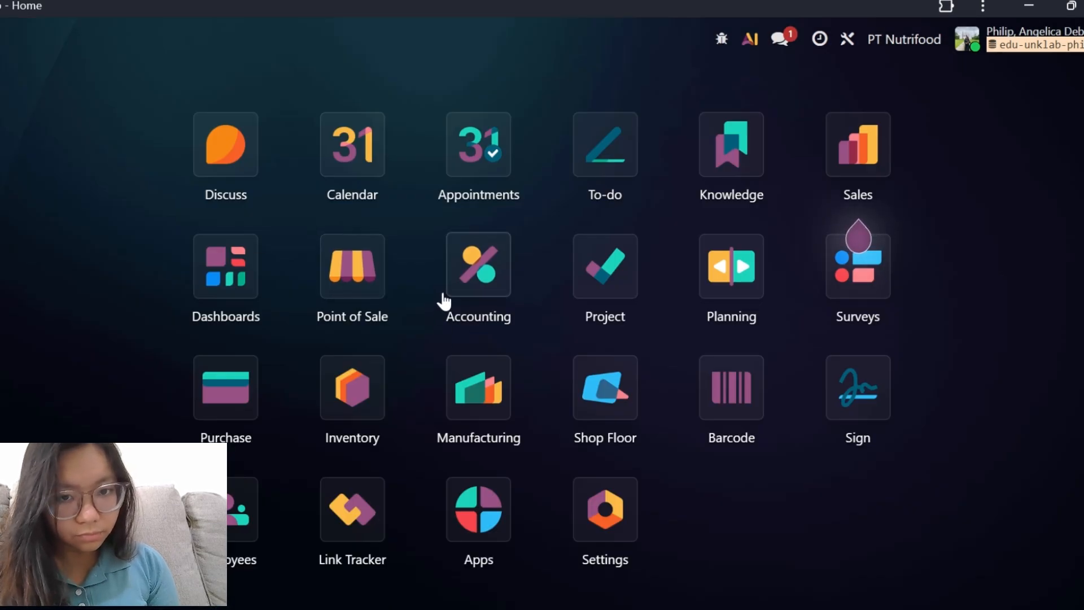
{"action": "left_click", "coordinate": [467, 280]}
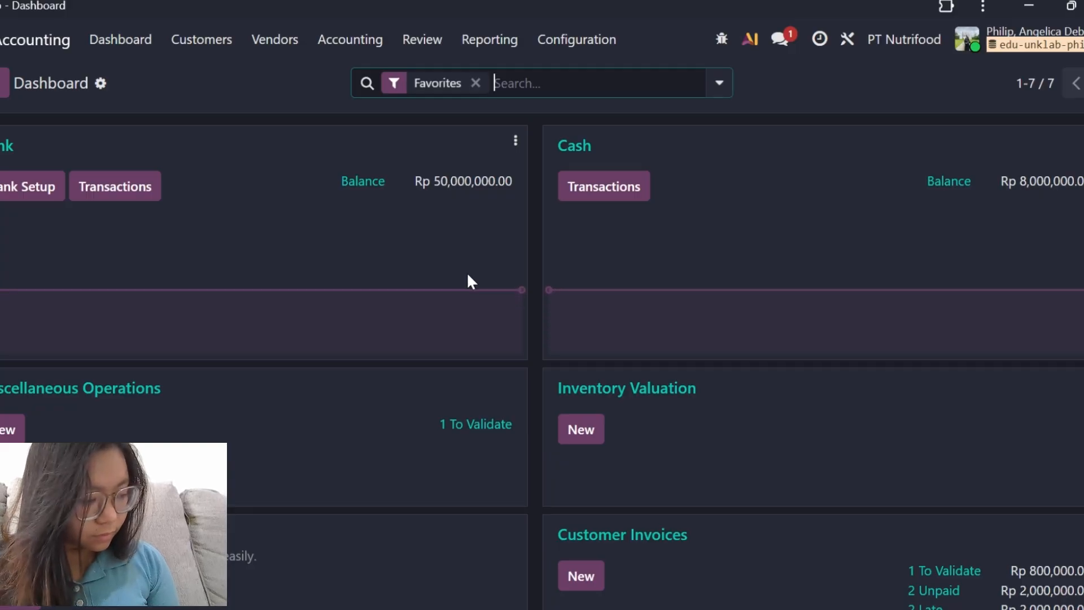
{"action": "mouse_move", "coordinate": [484, 319]}
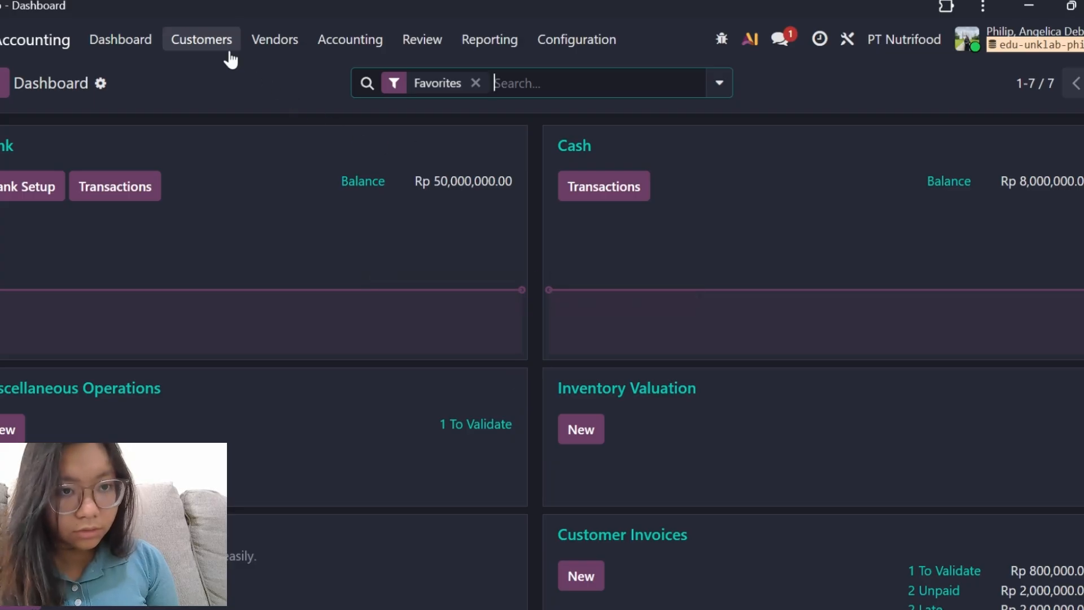
{"action": "left_click", "coordinate": [203, 43]}
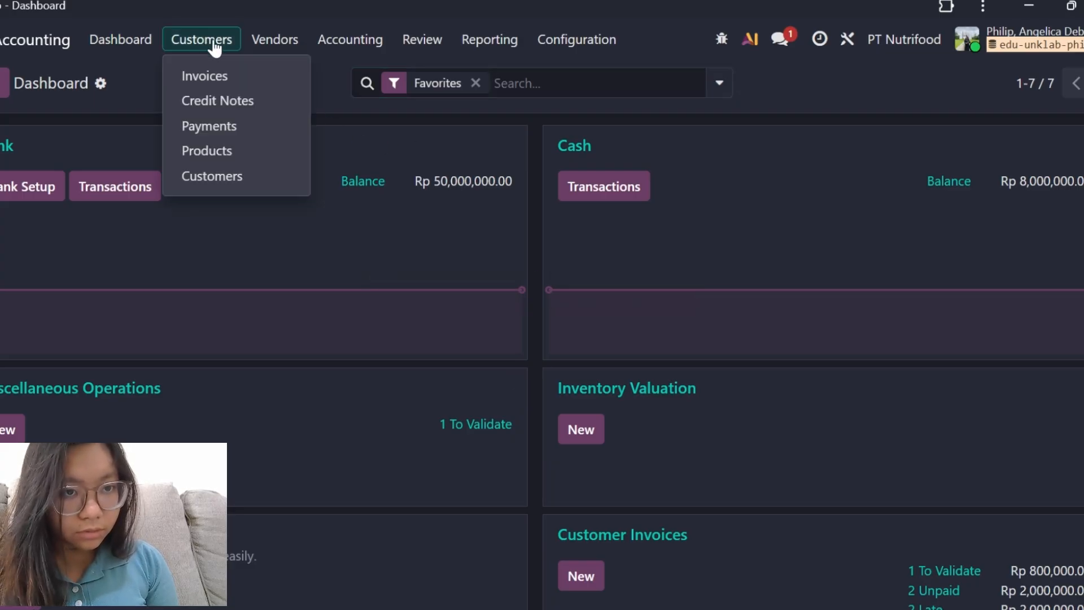
{"action": "left_click", "coordinate": [230, 179]}
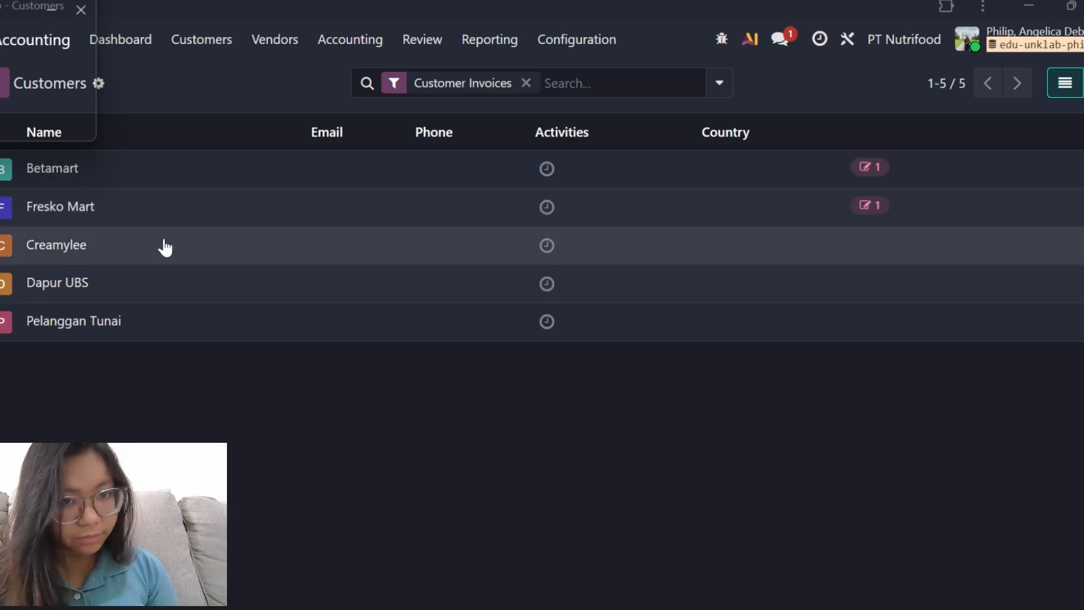
Open the Betamart customer record and review its company details and contacts.
{"action": "left_click", "coordinate": [201, 185]}
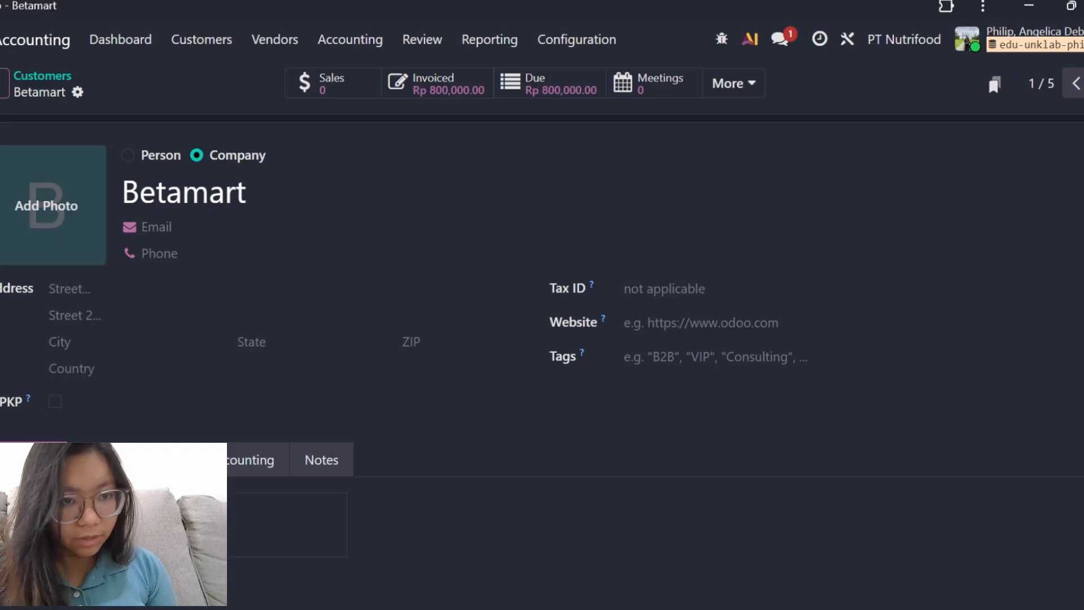
{"action": "scroll", "coordinate": [259, 287], "scroll_direction": "down", "scroll_amount": 3}
{"action": "scroll", "coordinate": [261, 289], "scroll_direction": "up", "scroll_amount": 3}
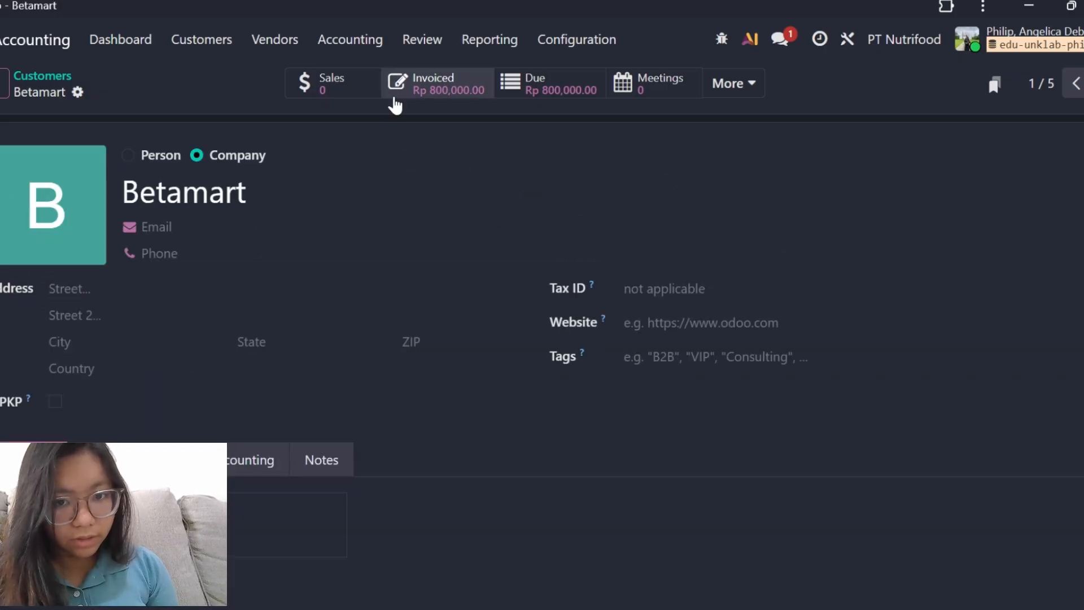
{"action": "scroll", "coordinate": [265, 381], "scroll_direction": "down", "scroll_amount": 3}
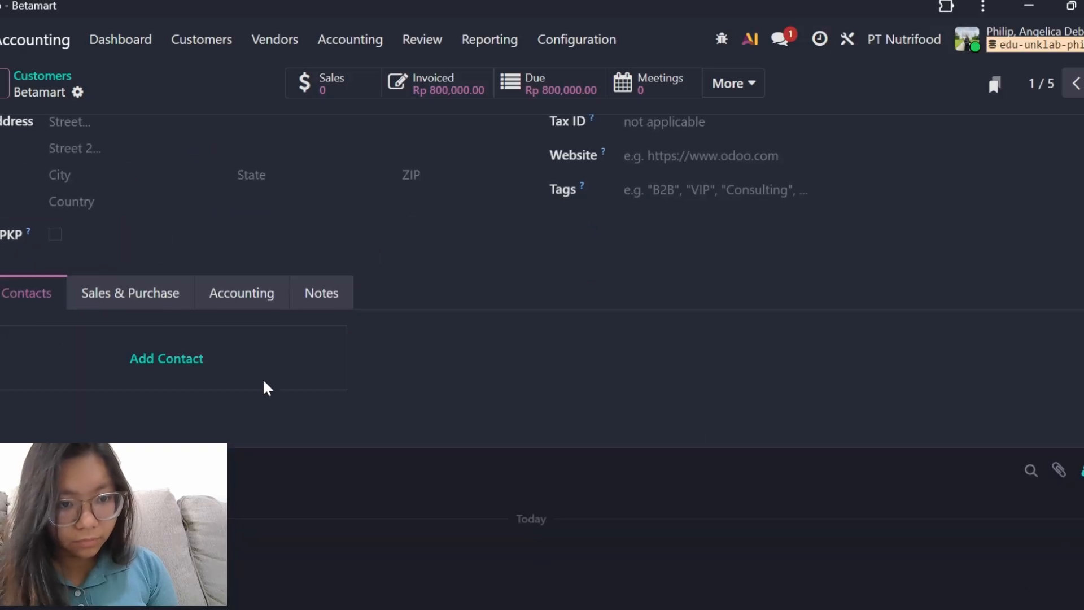
{"action": "scroll", "coordinate": [303, 331], "scroll_direction": "up", "scroll_amount": 3}
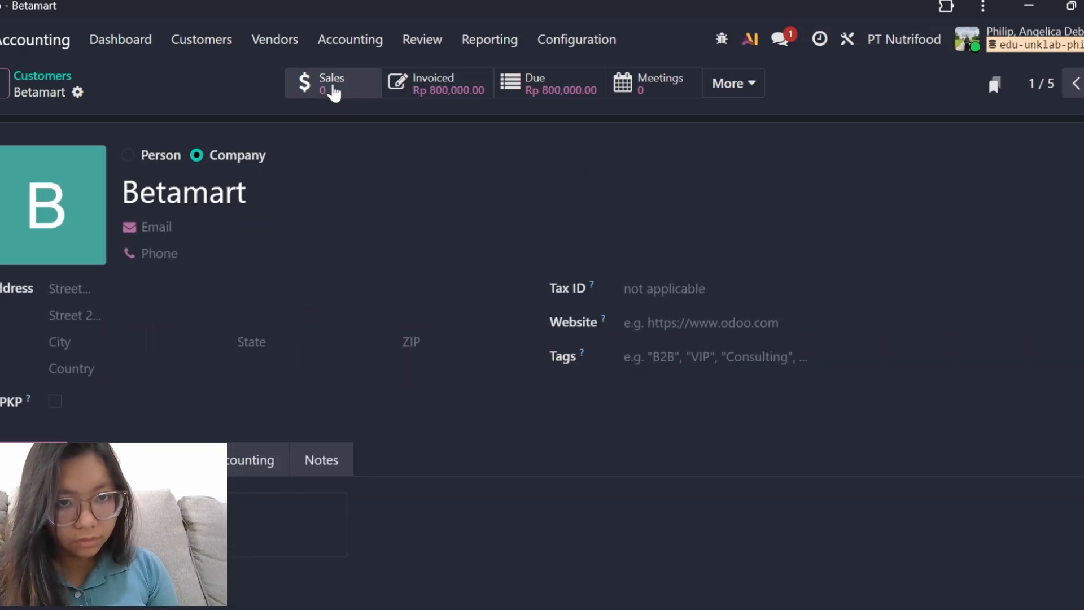
Open Betamart's October 1 customer invoice and examine its invoice lines, totals and journal items.
{"action": "left_click", "coordinate": [397, 80]}
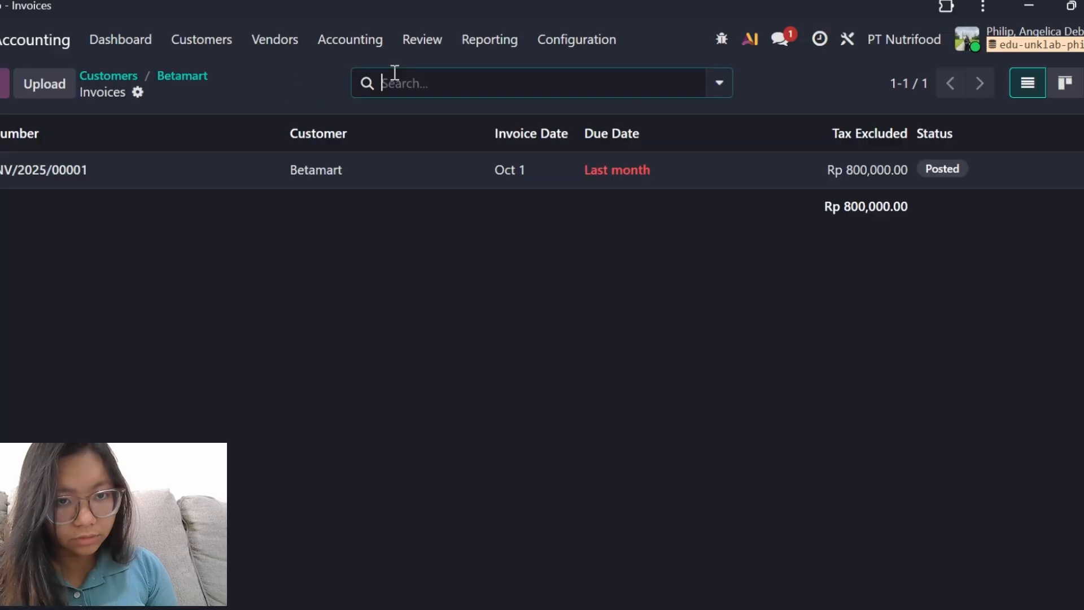
{"action": "left_click", "coordinate": [208, 180]}
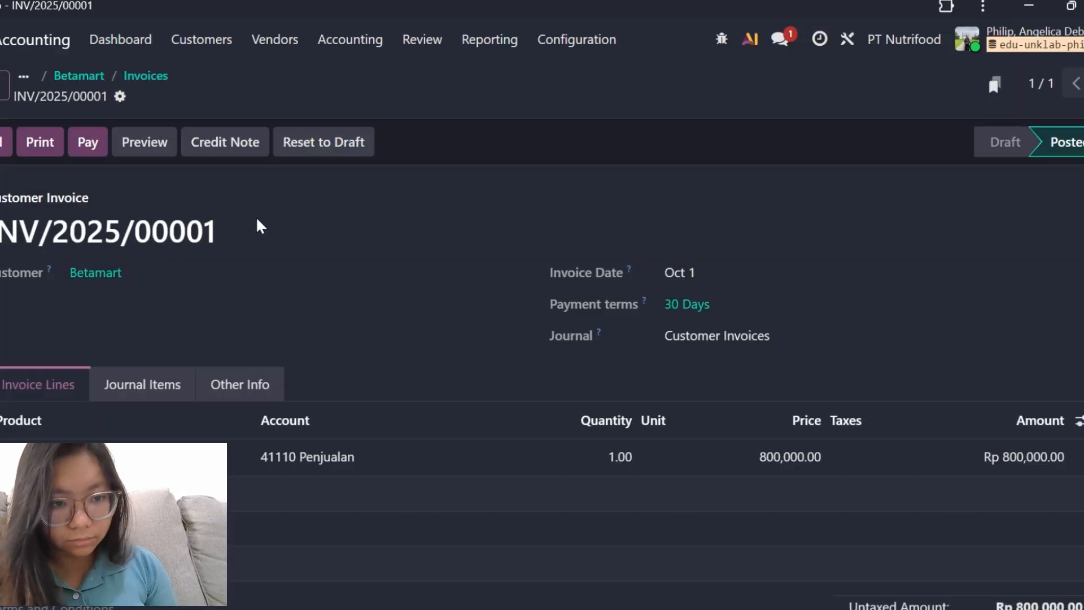
{"action": "scroll", "coordinate": [259, 226], "scroll_direction": "down", "scroll_amount": 2}
{"action": "scroll", "coordinate": [259, 226], "scroll_direction": "up", "scroll_amount": 2}
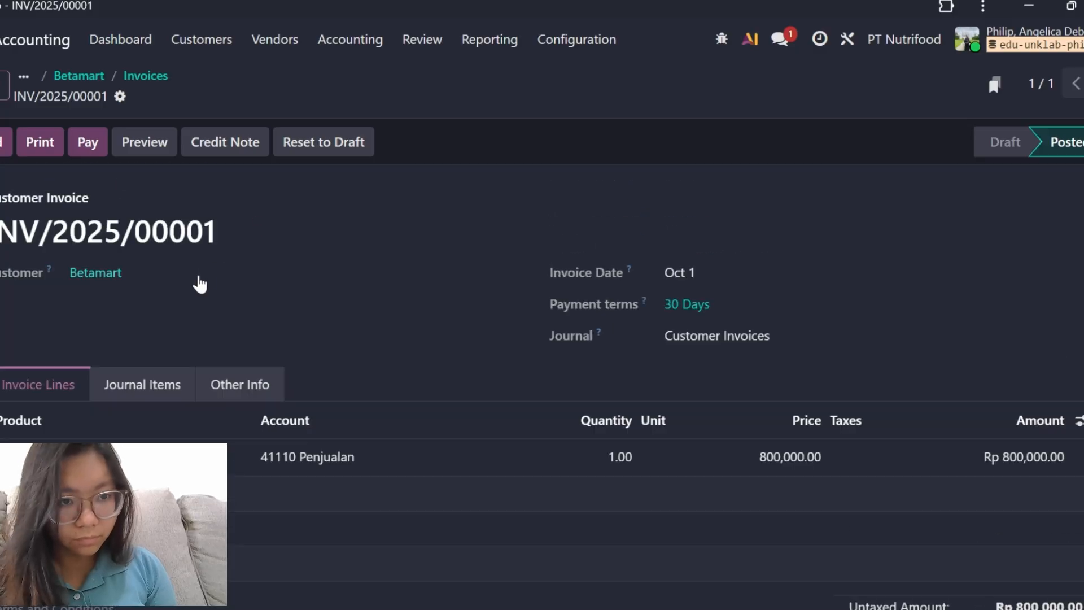
{"action": "scroll", "coordinate": [403, 309], "scroll_direction": "down", "scroll_amount": 2}
{"action": "scroll", "coordinate": [404, 310], "scroll_direction": "down", "scroll_amount": 1}
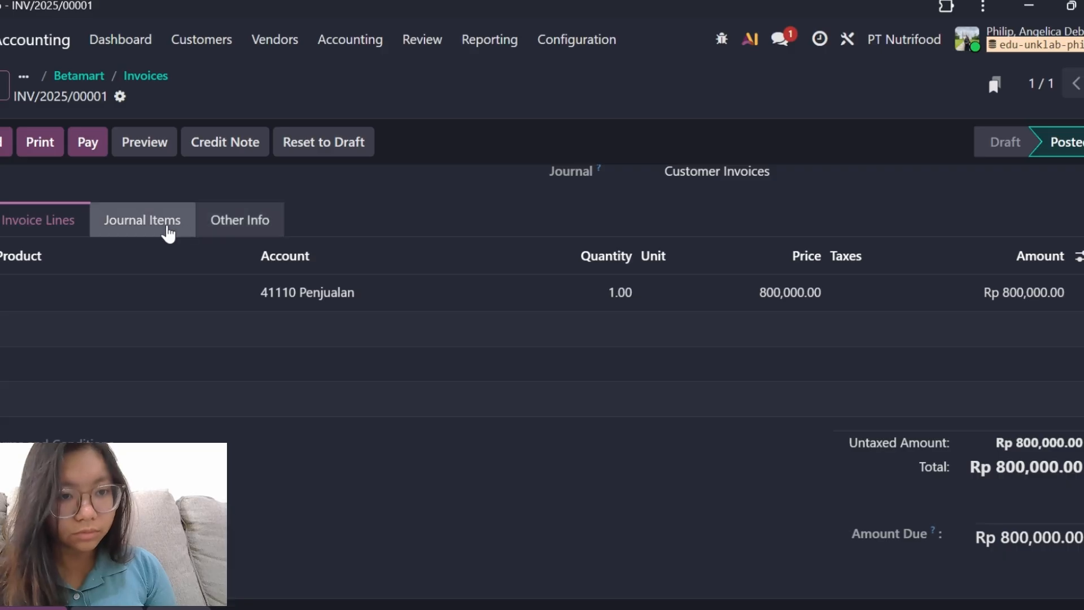
{"action": "left_click", "coordinate": [168, 233]}
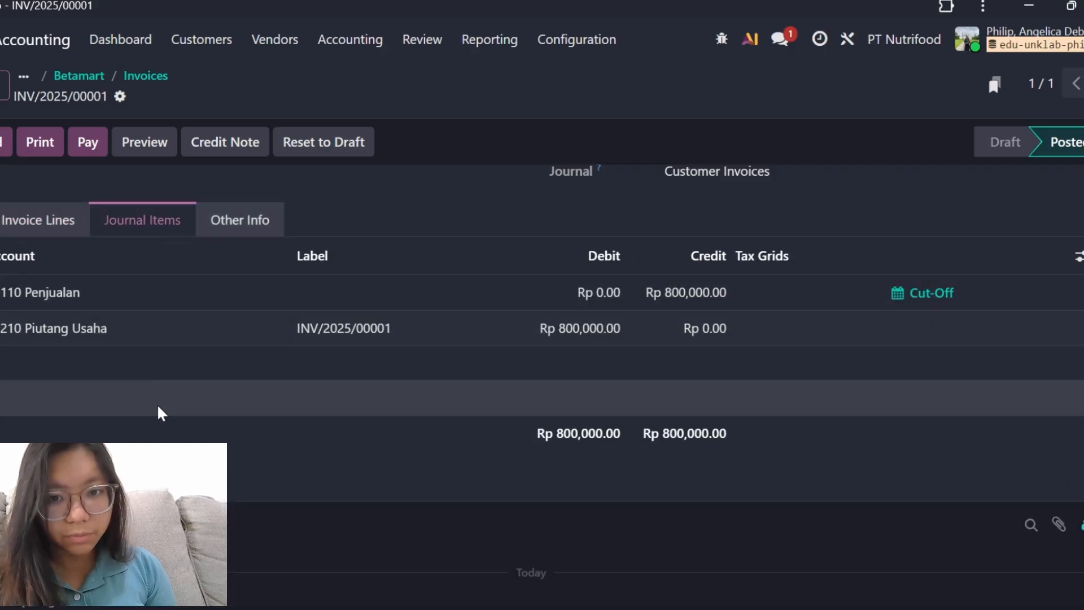
{"action": "scroll", "coordinate": [544, 395], "scroll_direction": "down", "scroll_amount": 1}
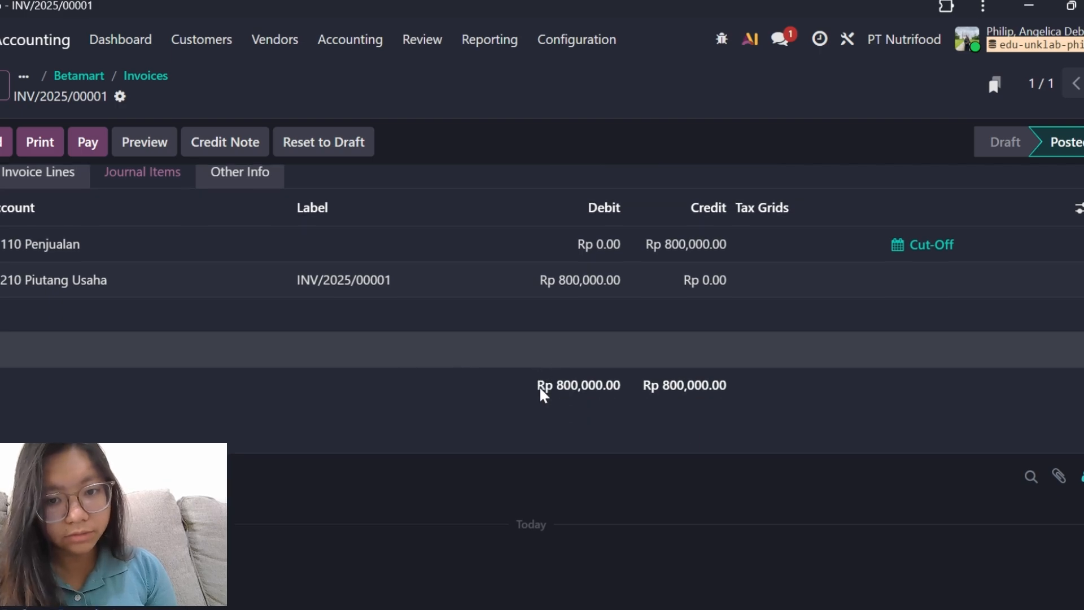
{"action": "scroll", "coordinate": [540, 392], "scroll_direction": "up", "scroll_amount": 4}
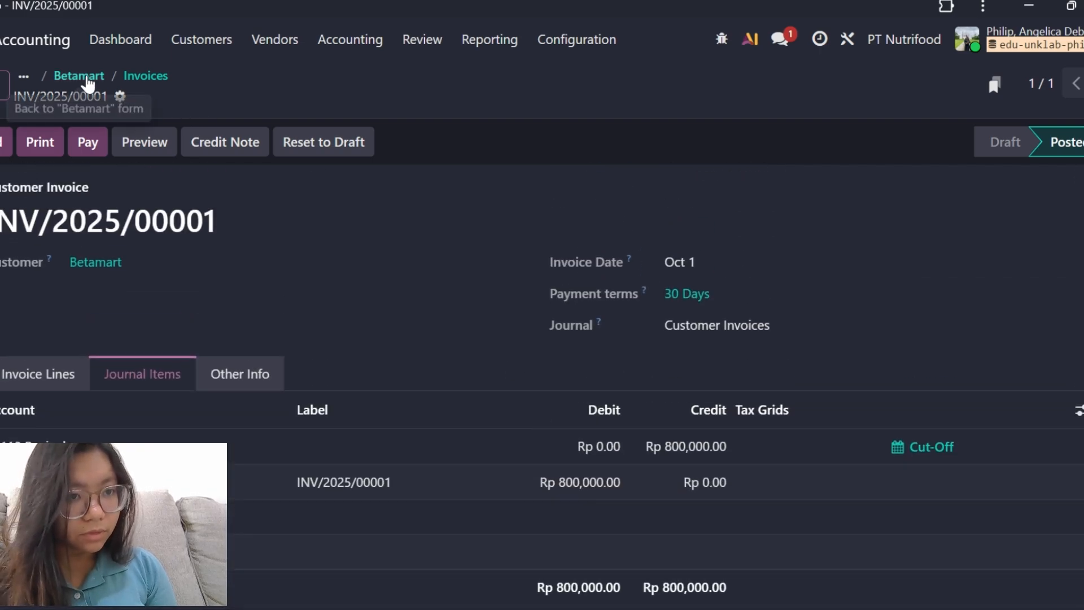
Return to the customer list, open the Fresko Mart record and view its invoices.
{"action": "left_click", "coordinate": [88, 84]}
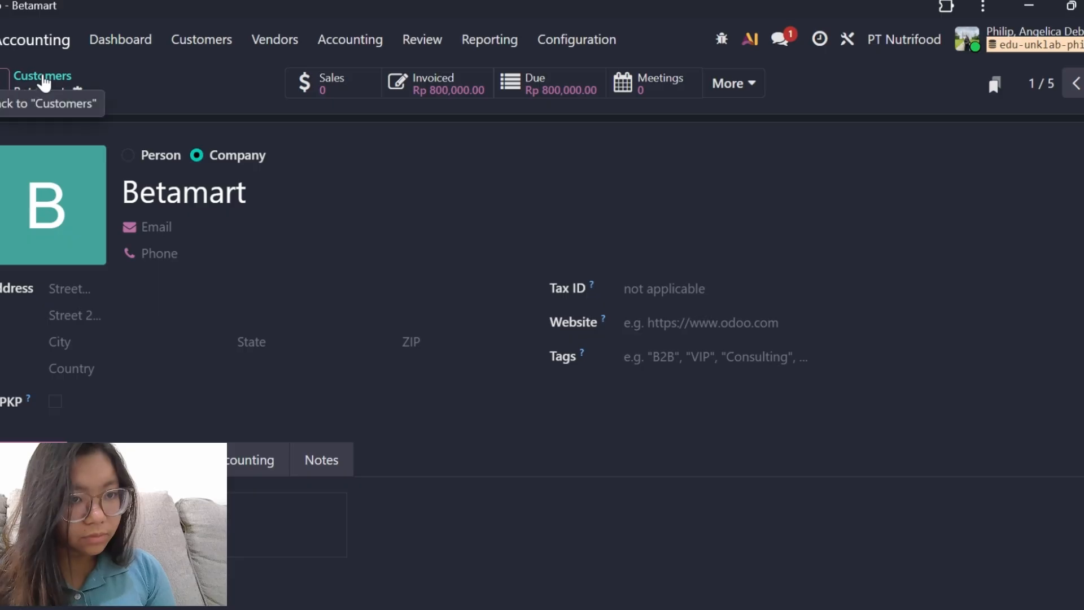
{"action": "left_click", "coordinate": [43, 79]}
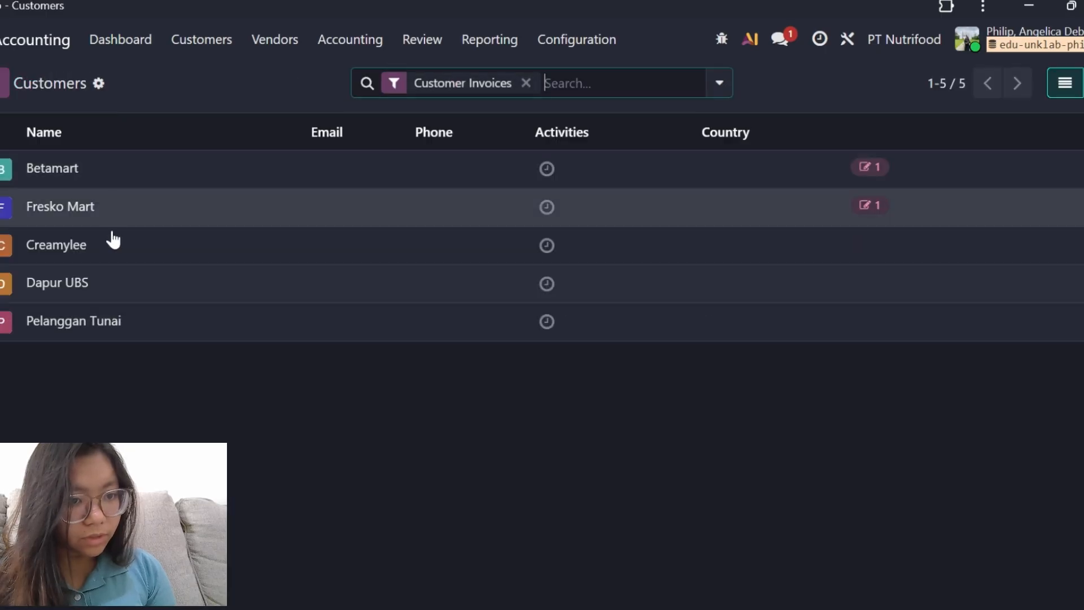
{"action": "left_click", "coordinate": [100, 213]}
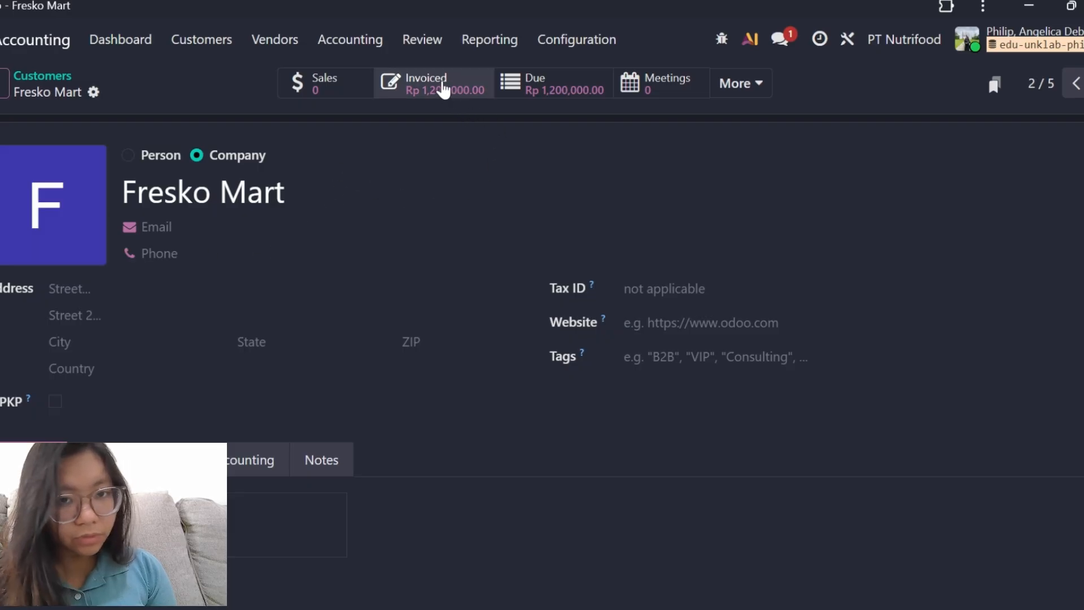
{"action": "left_click", "coordinate": [402, 90]}
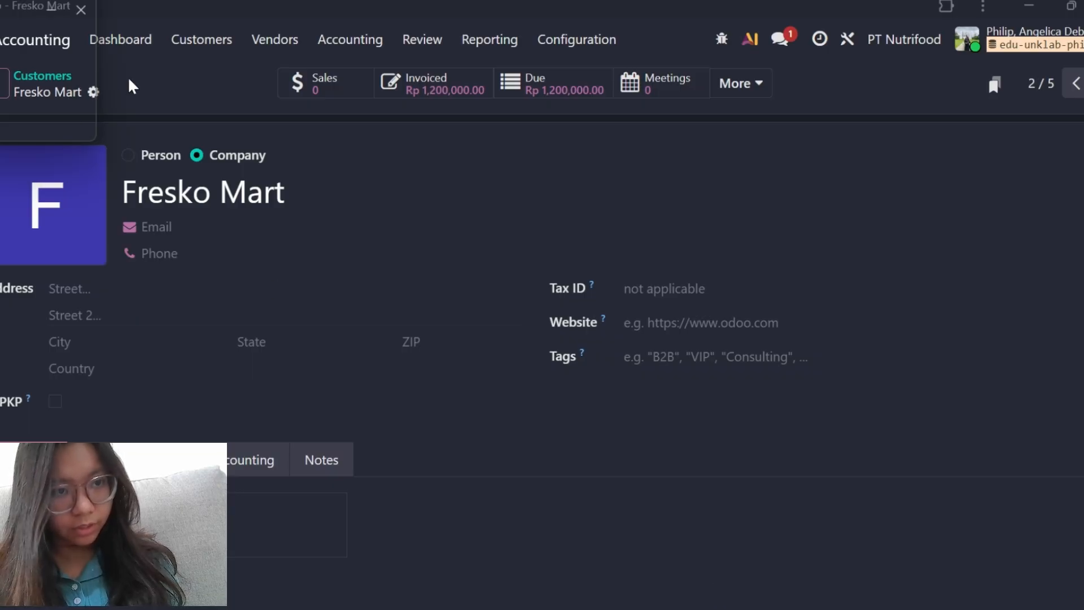
Open the Pelanggan Tunai customer from the customer list and review its sales and purchase settings.
{"action": "left_click", "coordinate": [42, 76]}
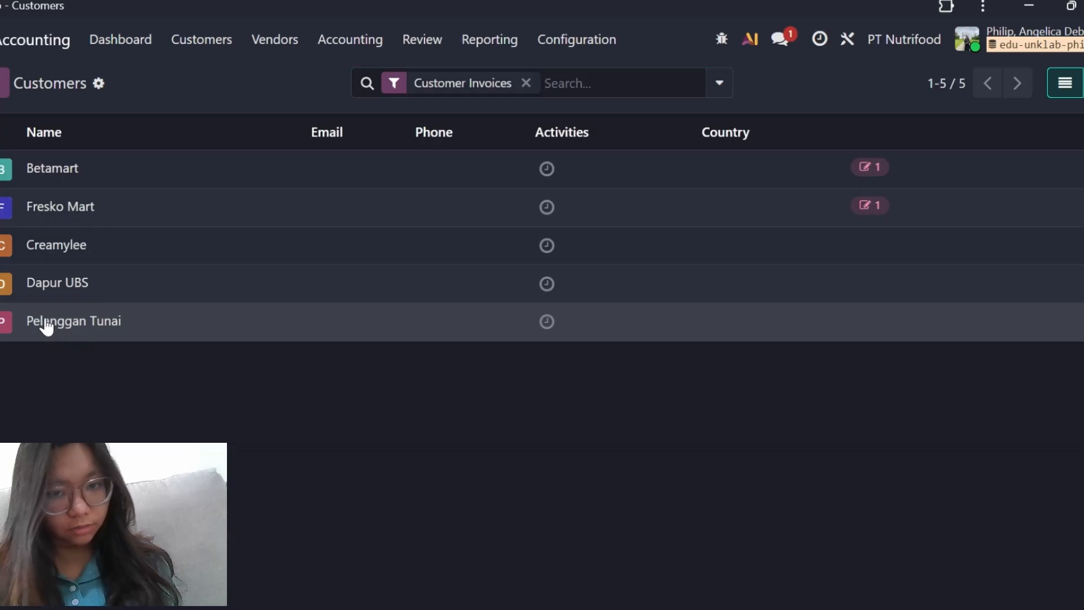
{"action": "left_click", "coordinate": [46, 325]}
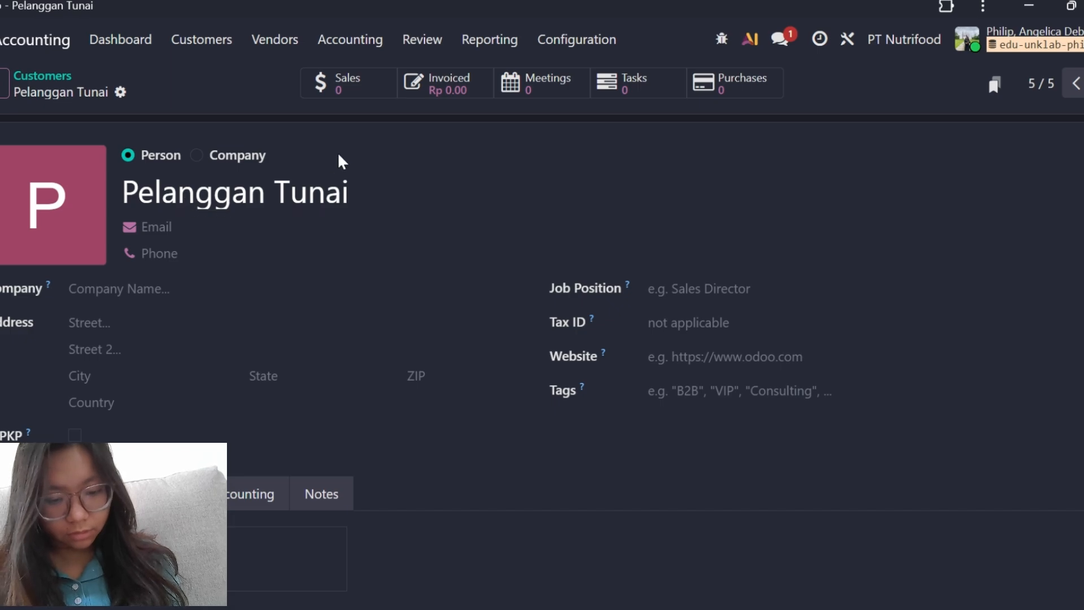
{"action": "scroll", "coordinate": [225, 351], "scroll_direction": "down", "scroll_amount": 3}
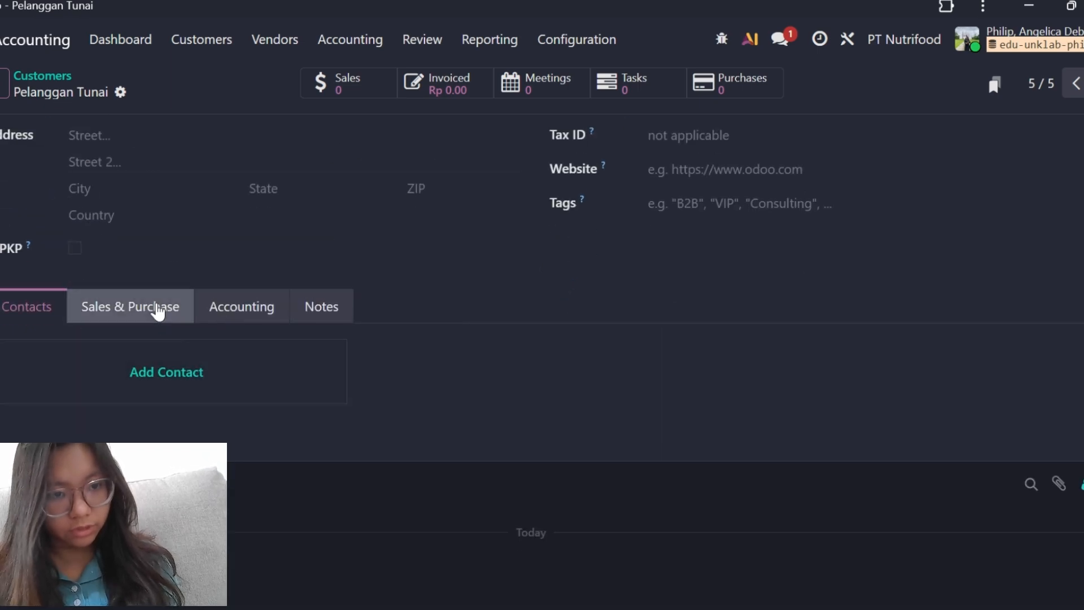
{"action": "left_click", "coordinate": [157, 307]}
{"action": "scroll", "coordinate": [254, 331], "scroll_direction": "down", "scroll_amount": 2}
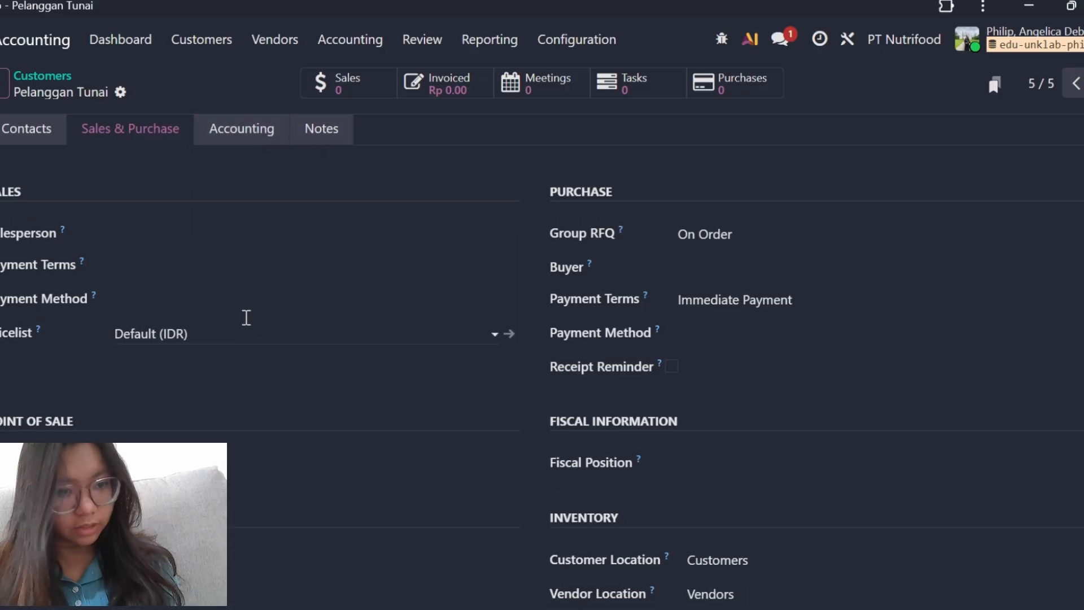
{"action": "scroll", "coordinate": [167, 289], "scroll_direction": "down", "scroll_amount": 4}
{"action": "scroll", "coordinate": [164, 288], "scroll_direction": "up", "scroll_amount": 3}
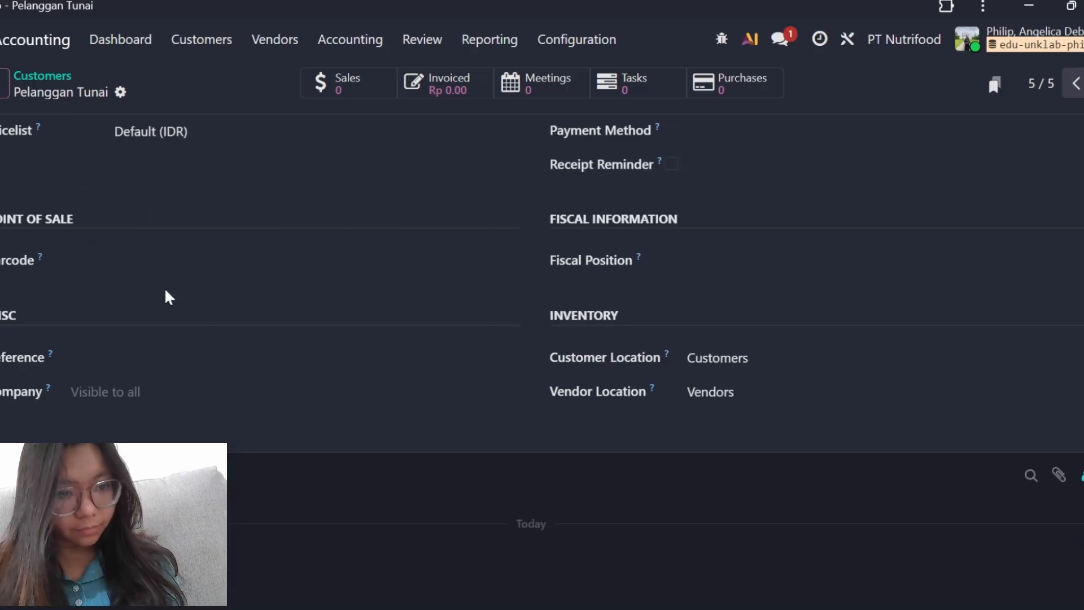
{"action": "scroll", "coordinate": [169, 297], "scroll_direction": "up", "scroll_amount": 2}
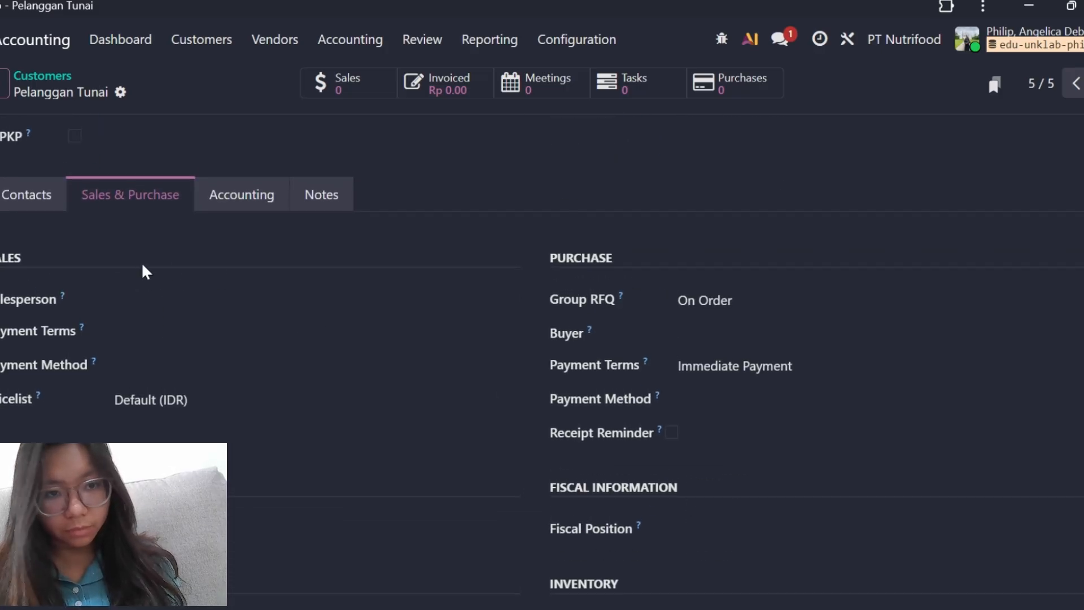
{"action": "scroll", "coordinate": [140, 273], "scroll_direction": "down", "scroll_amount": 2}
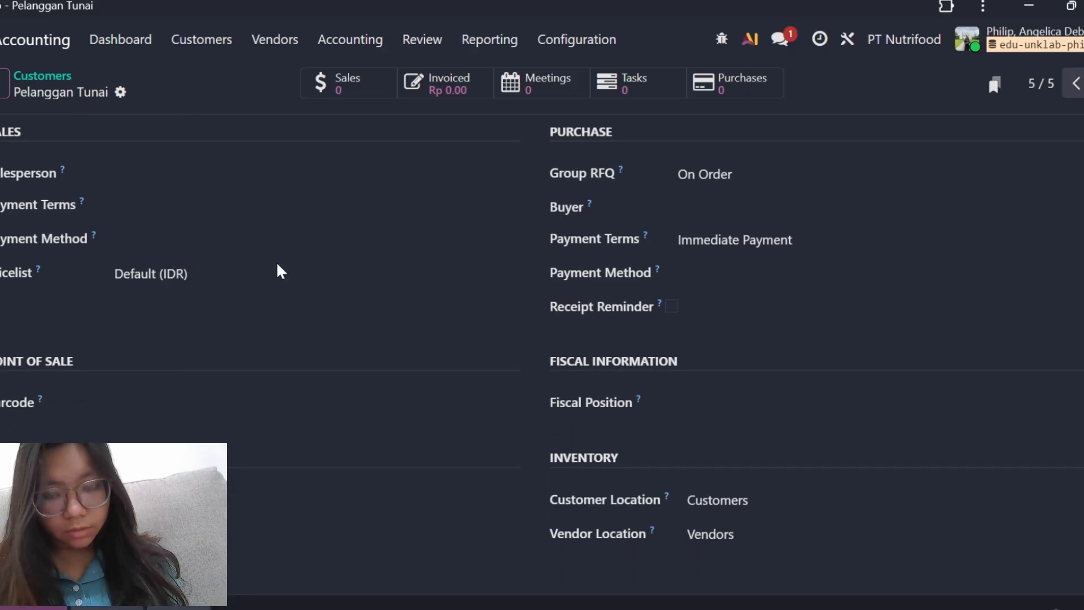
{"action": "scroll", "coordinate": [644, 248], "scroll_direction": "up", "scroll_amount": 3}
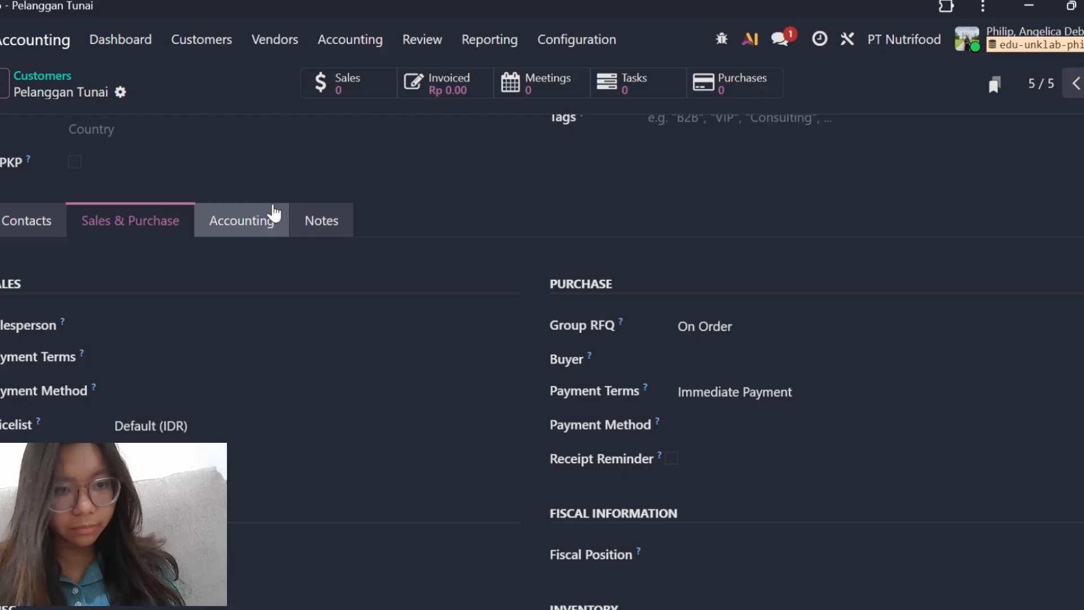
Review Pelanggan Tunai's accounting settings, including its receivable and payable accounts.
{"action": "left_click", "coordinate": [263, 213]}
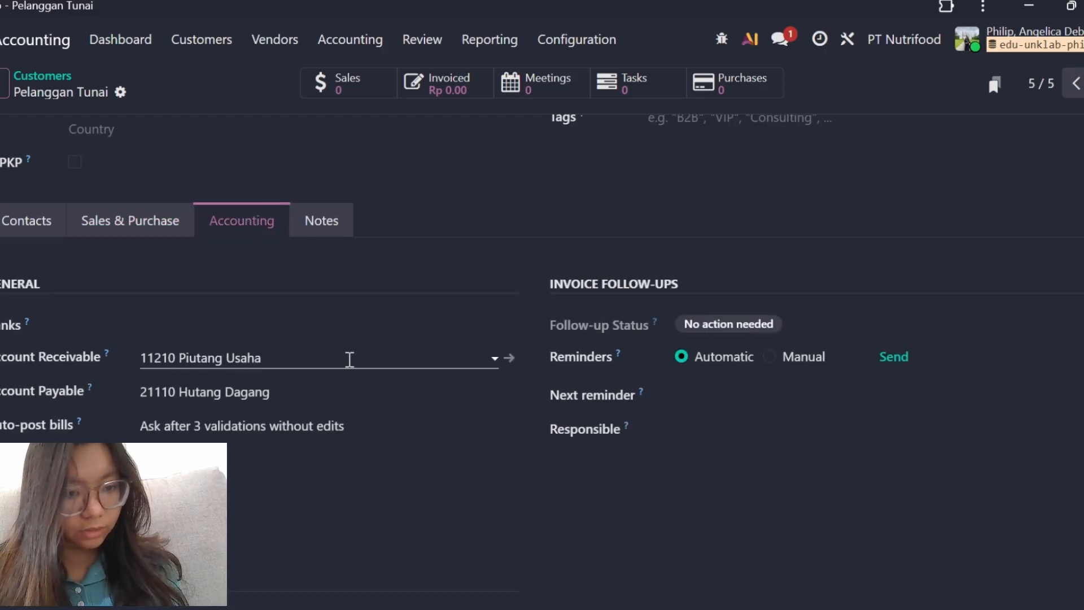
{"action": "scroll", "coordinate": [350, 359], "scroll_direction": "down", "scroll_amount": 2}
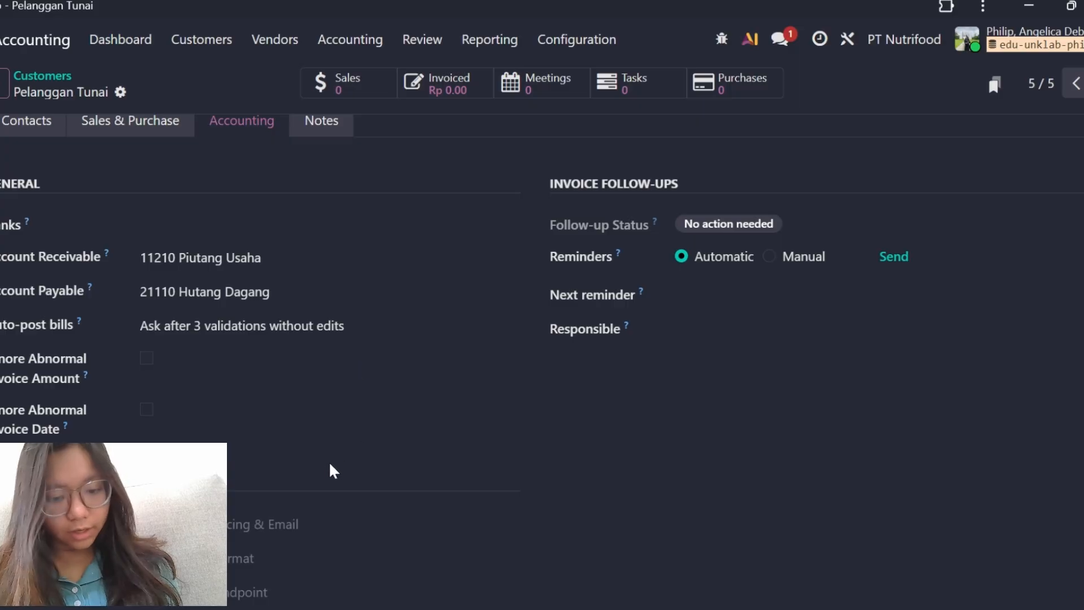
{"action": "scroll", "coordinate": [364, 444], "scroll_direction": "down", "scroll_amount": 2}
{"action": "scroll", "coordinate": [339, 429], "scroll_direction": "up", "scroll_amount": 3}
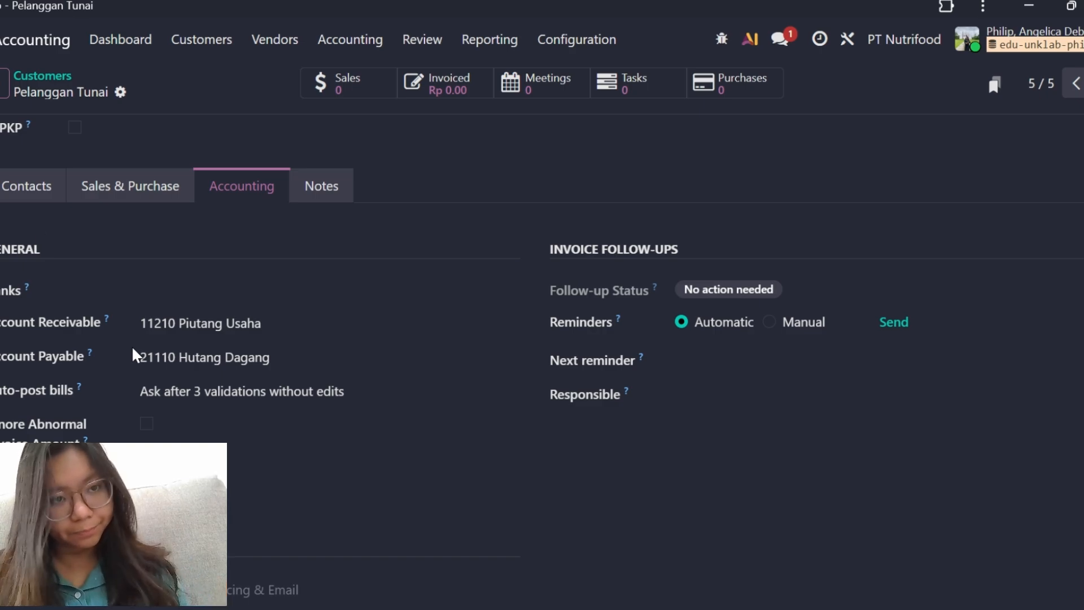
Open the vendor list and remove its Vendor Bills filter.
{"action": "left_click", "coordinate": [257, 50]}
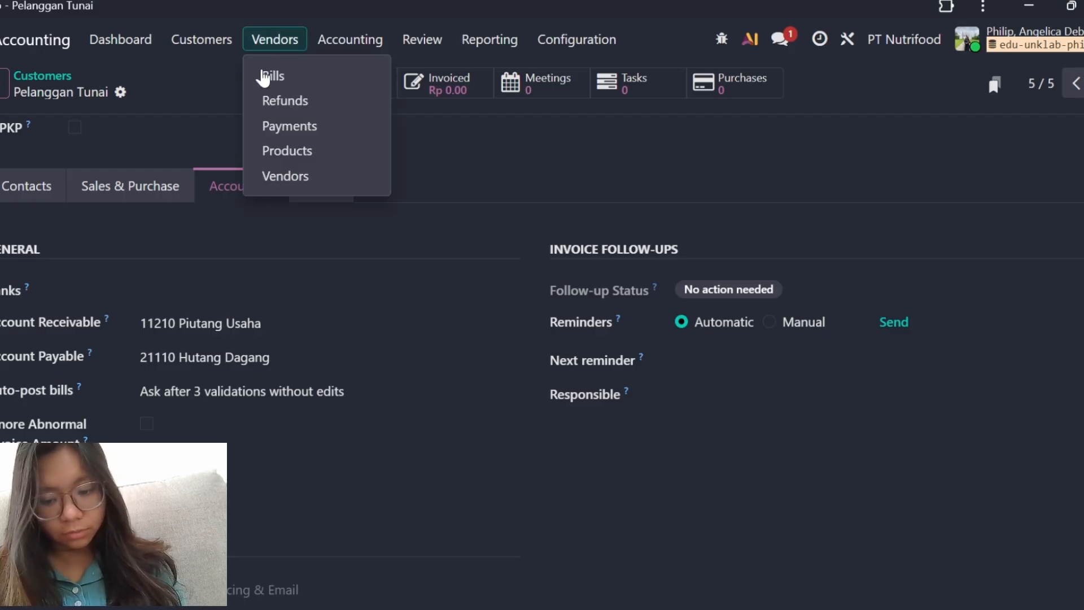
{"action": "left_click", "coordinate": [334, 176]}
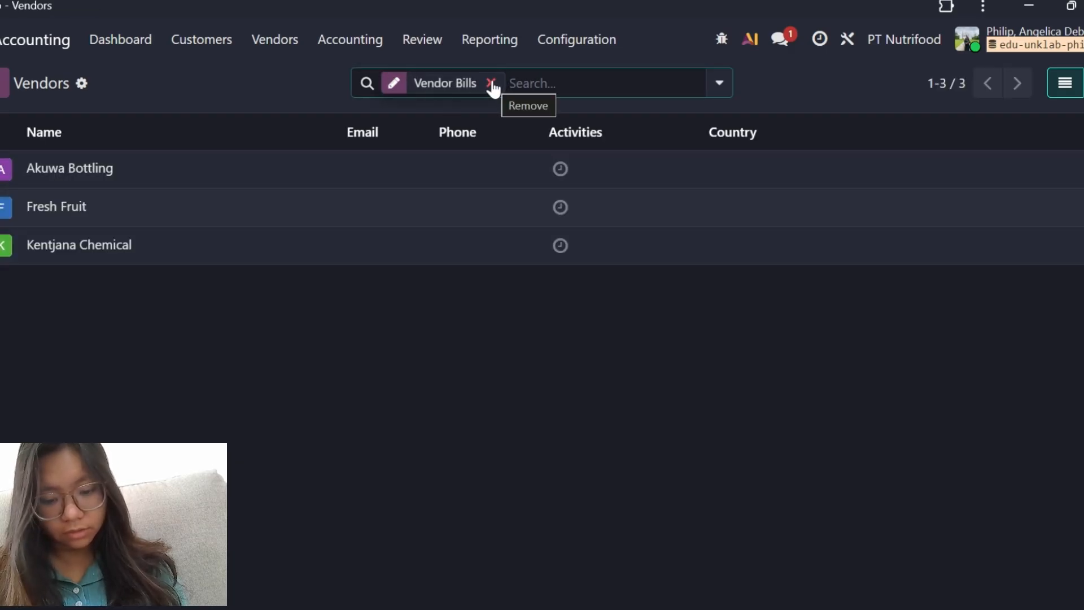
{"action": "left_click", "coordinate": [491, 84]}
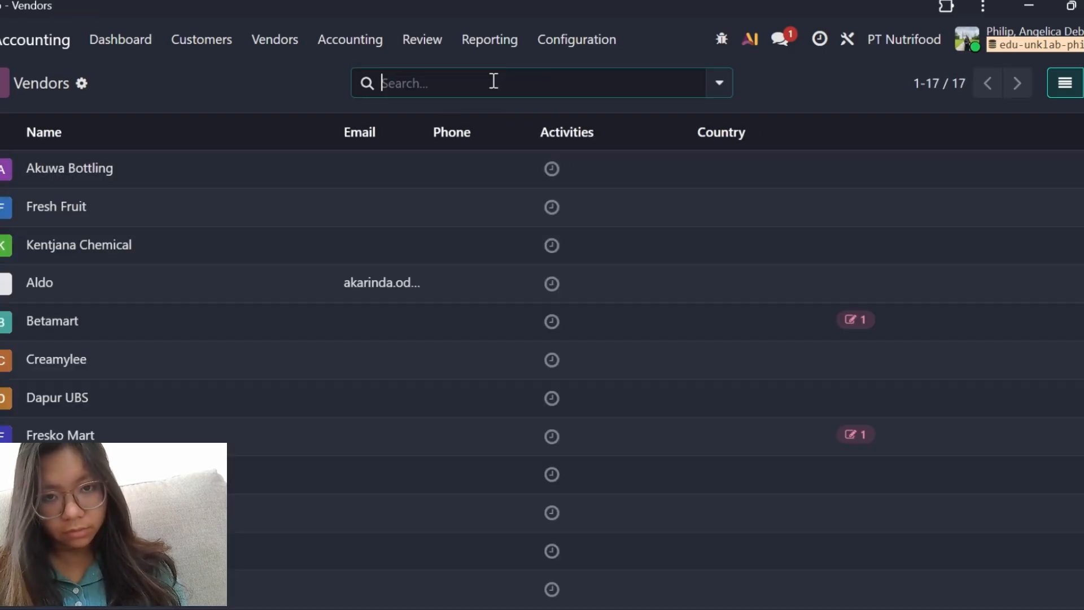
Open the Fresh Fruit vendor record and review its sales and purchase settings, including the purchase payment terms.
{"action": "left_click", "coordinate": [3, 83]}
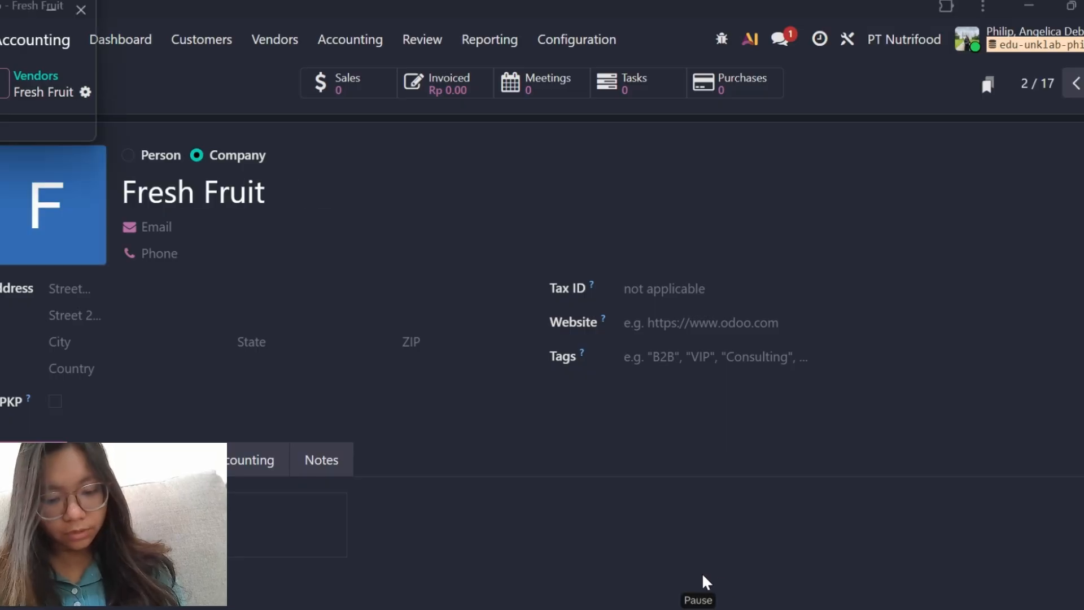
{"action": "scroll", "coordinate": [337, 352], "scroll_direction": "down", "scroll_amount": 2}
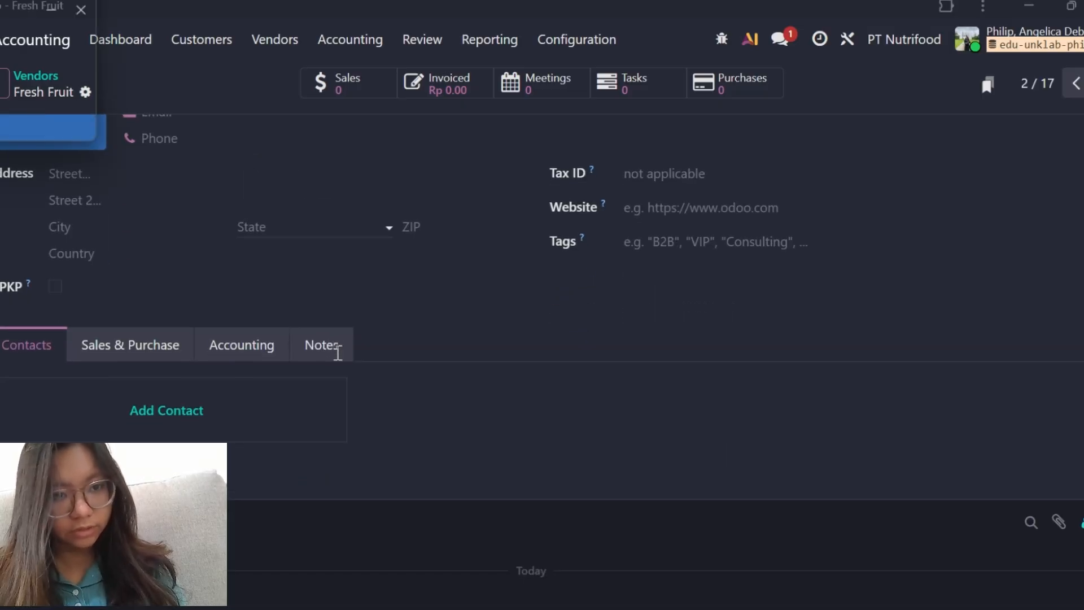
{"action": "scroll", "coordinate": [338, 353], "scroll_direction": "down", "scroll_amount": 2}
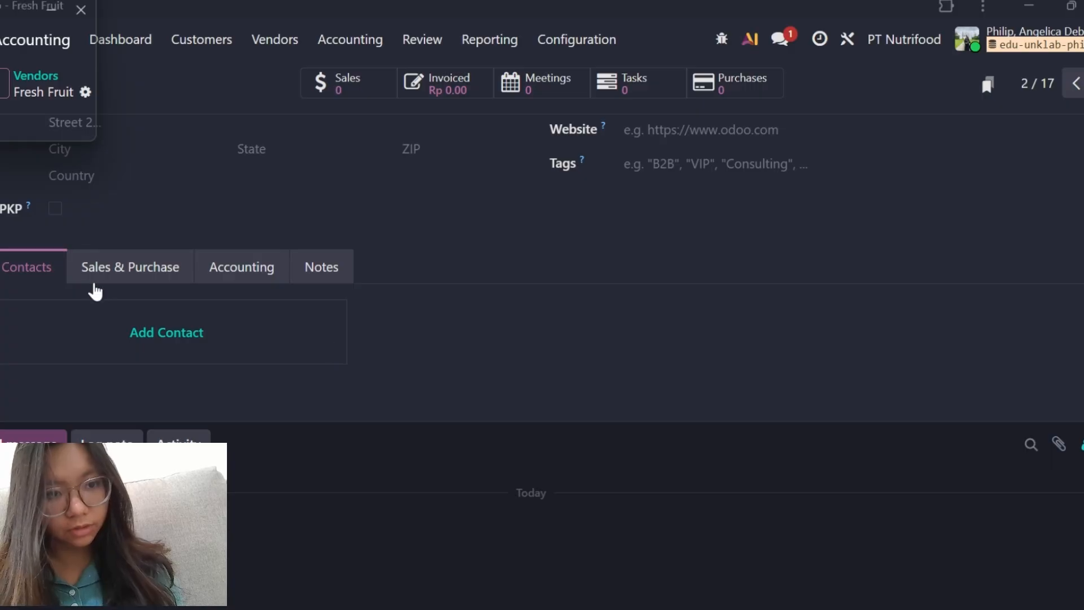
{"action": "left_click", "coordinate": [103, 265]}
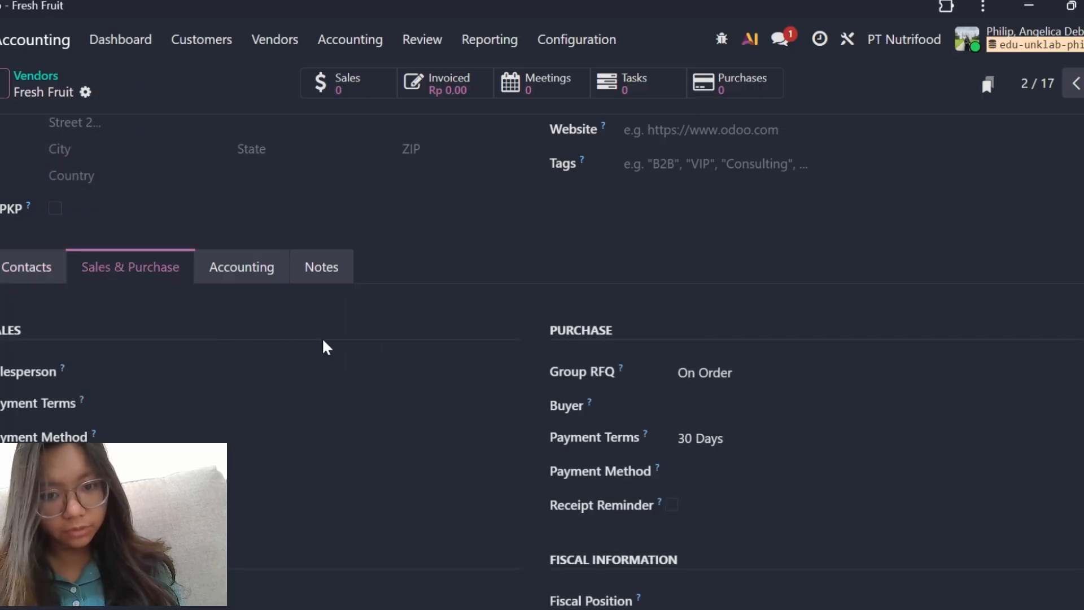
{"action": "scroll", "coordinate": [323, 338], "scroll_direction": "down", "scroll_amount": 2}
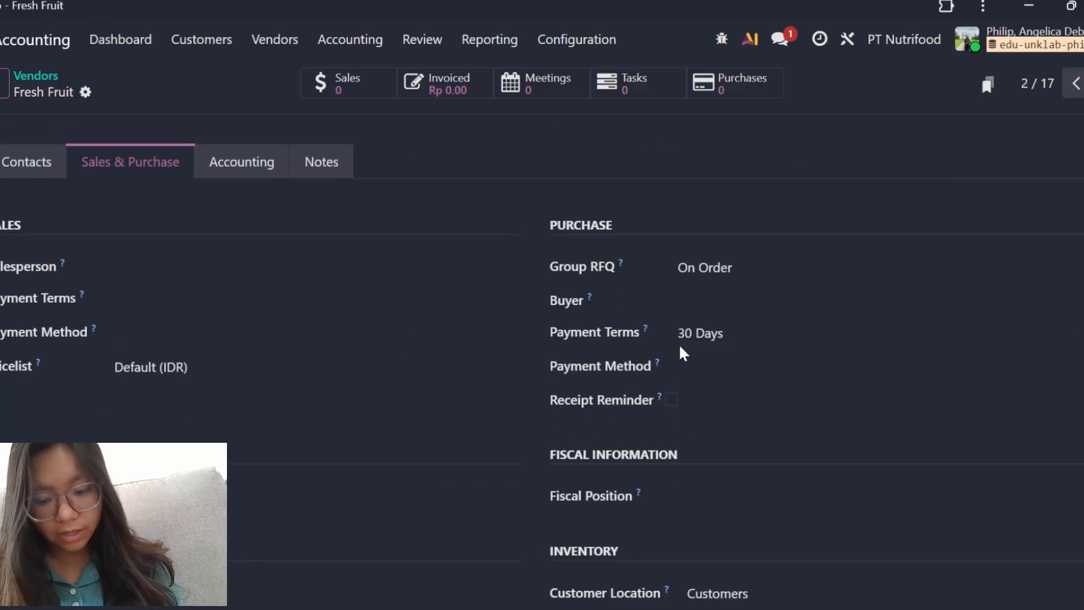
{"action": "scroll", "coordinate": [679, 344], "scroll_direction": "down", "scroll_amount": 1}
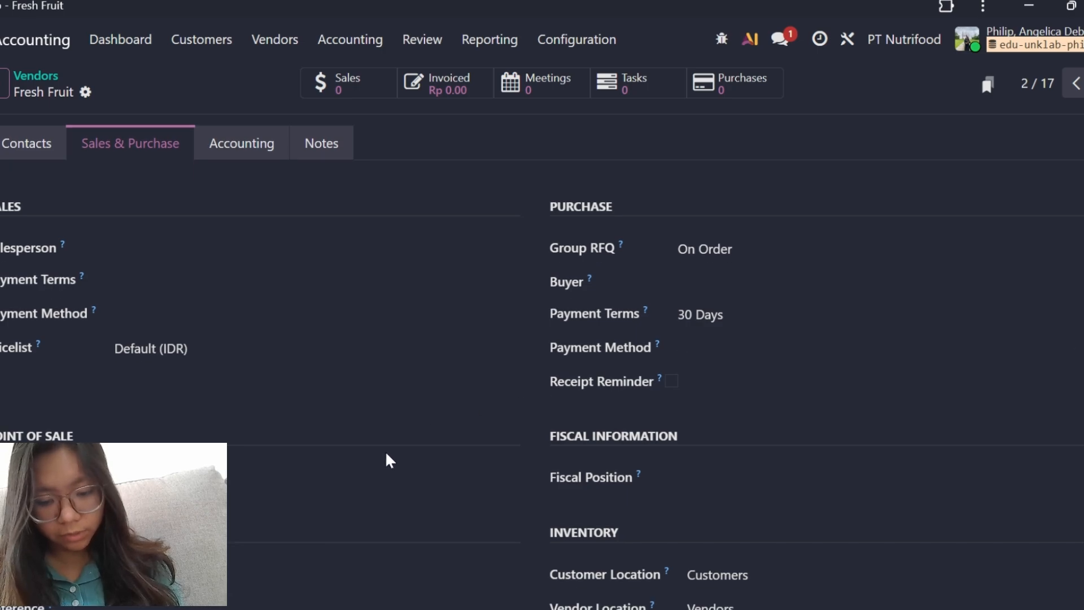
Review Fresh Fruit's accounting settings, including its receivable and payable accounts and invoice follow-ups.
{"action": "left_click", "coordinate": [257, 148]}
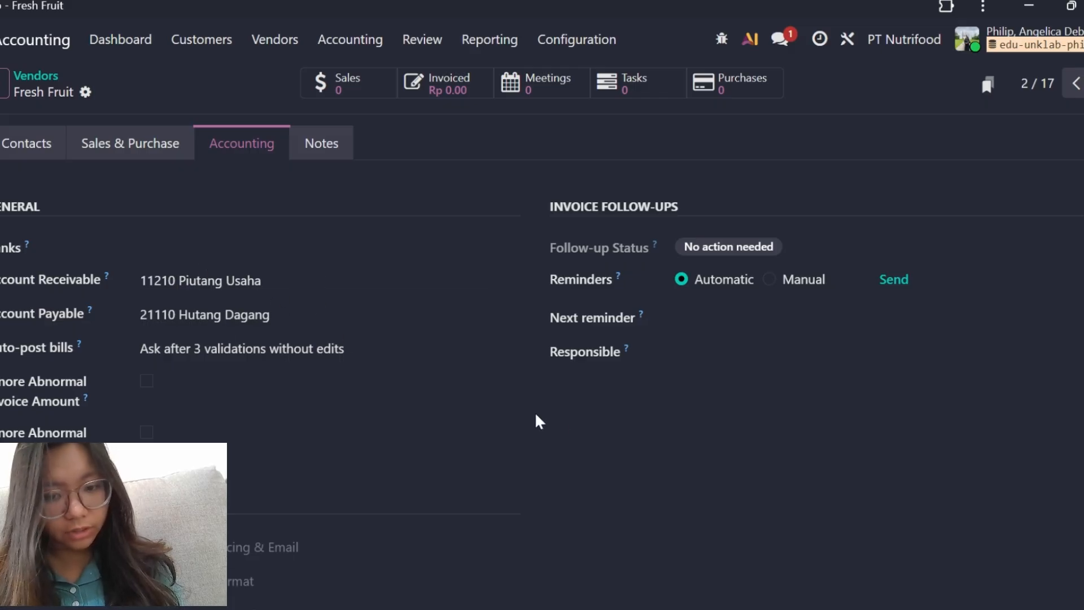
{"action": "scroll", "coordinate": [462, 436], "scroll_direction": "down", "scroll_amount": 2}
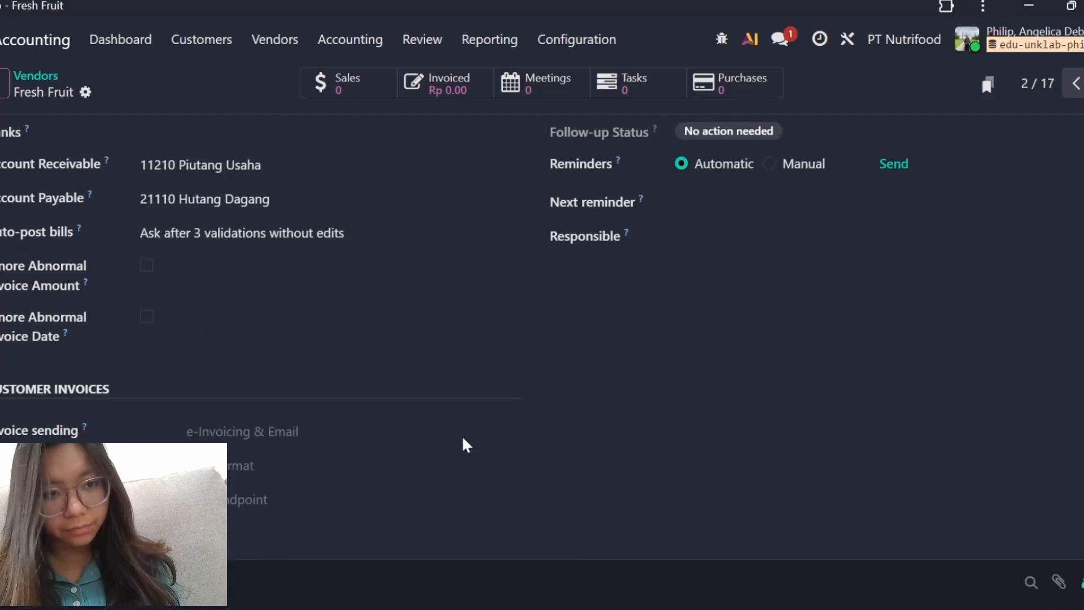
{"action": "scroll", "coordinate": [462, 435], "scroll_direction": "up", "scroll_amount": 5}
{"action": "scroll", "coordinate": [250, 427], "scroll_direction": "down", "scroll_amount": 3}
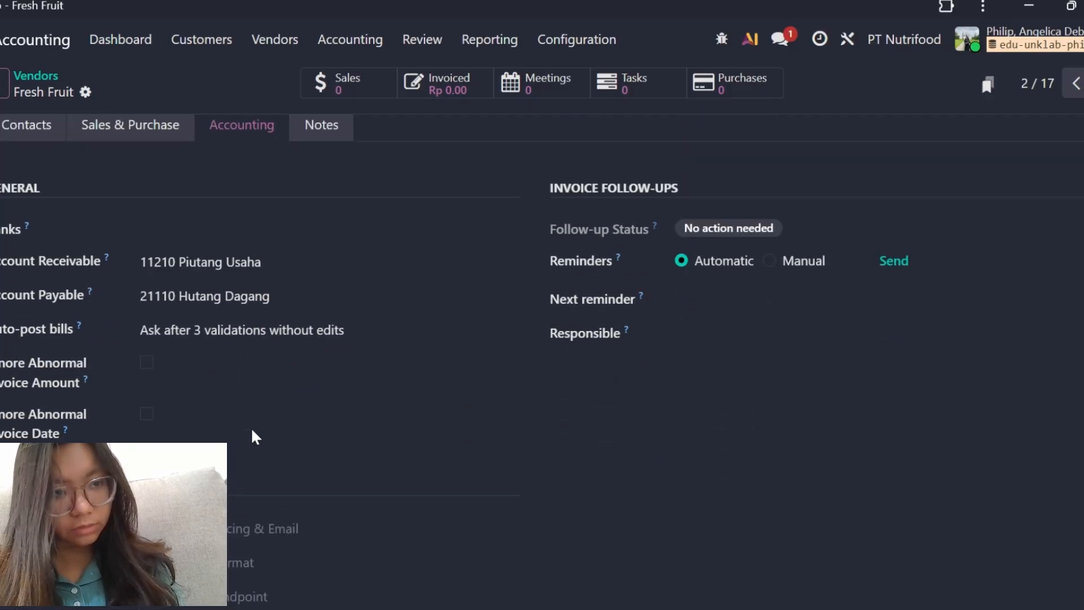
{"action": "scroll", "coordinate": [251, 433], "scroll_direction": "up", "scroll_amount": 3}
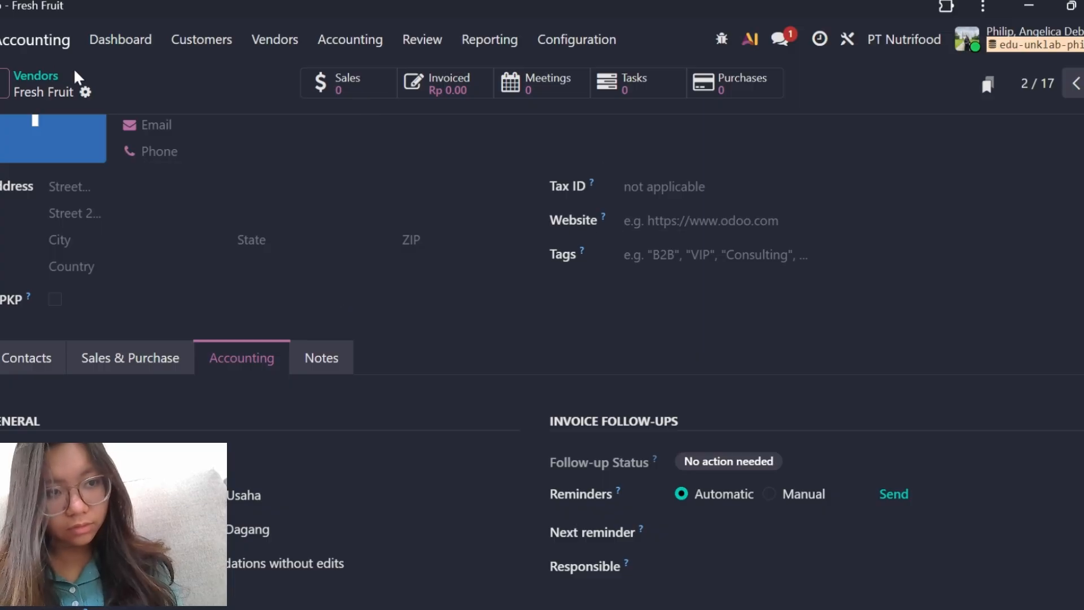
Open the Kentjana Chemical vendor, review its purchase and accounting settings, and return to the vendor list.
{"action": "left_click", "coordinate": [5, 84]}
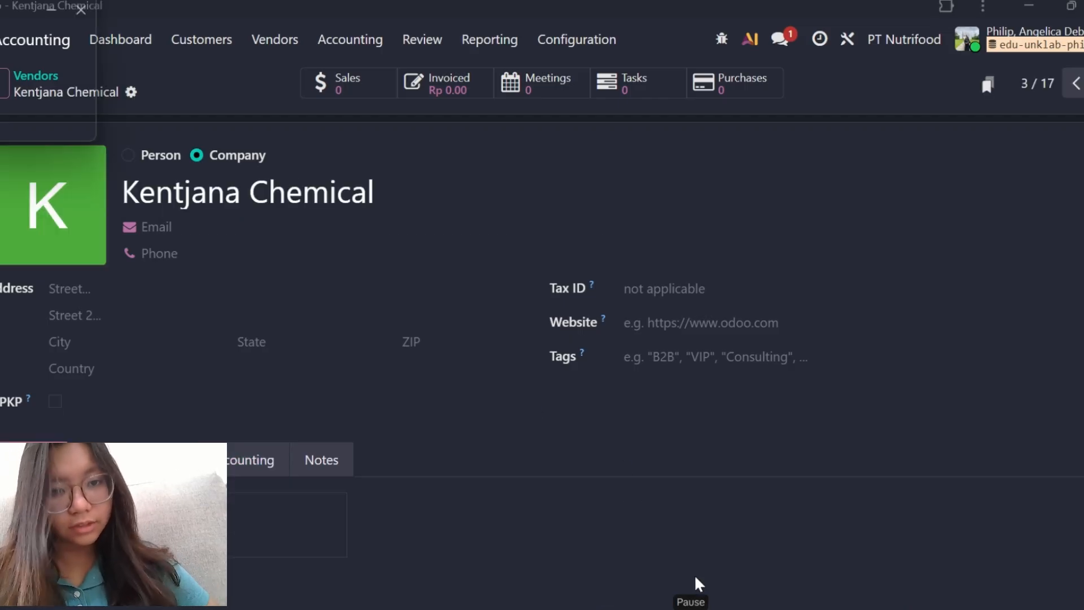
{"action": "scroll", "coordinate": [632, 462], "scroll_direction": "down", "scroll_amount": 1}
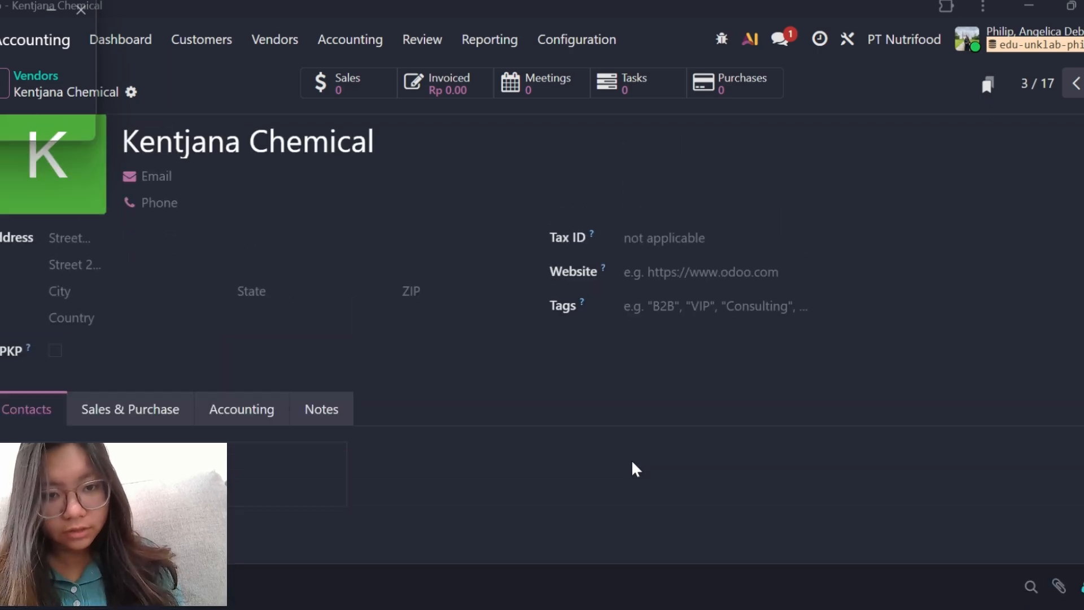
{"action": "scroll", "coordinate": [633, 462], "scroll_direction": "up", "scroll_amount": 1}
{"action": "scroll", "coordinate": [192, 370], "scroll_direction": "down", "scroll_amount": 2}
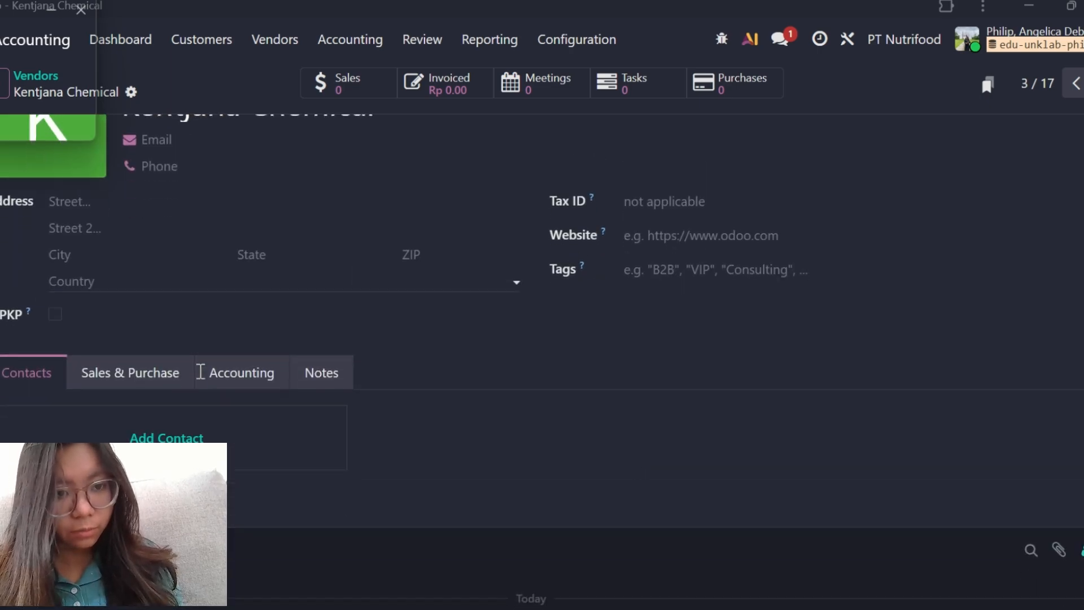
{"action": "left_click", "coordinate": [124, 339]}
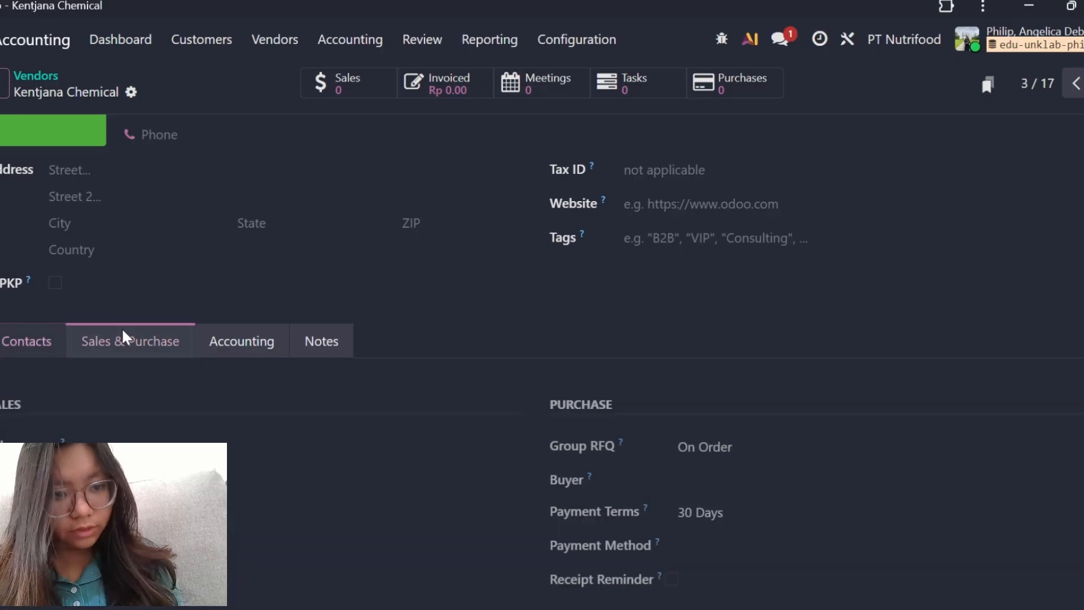
{"action": "left_click", "coordinate": [240, 343]}
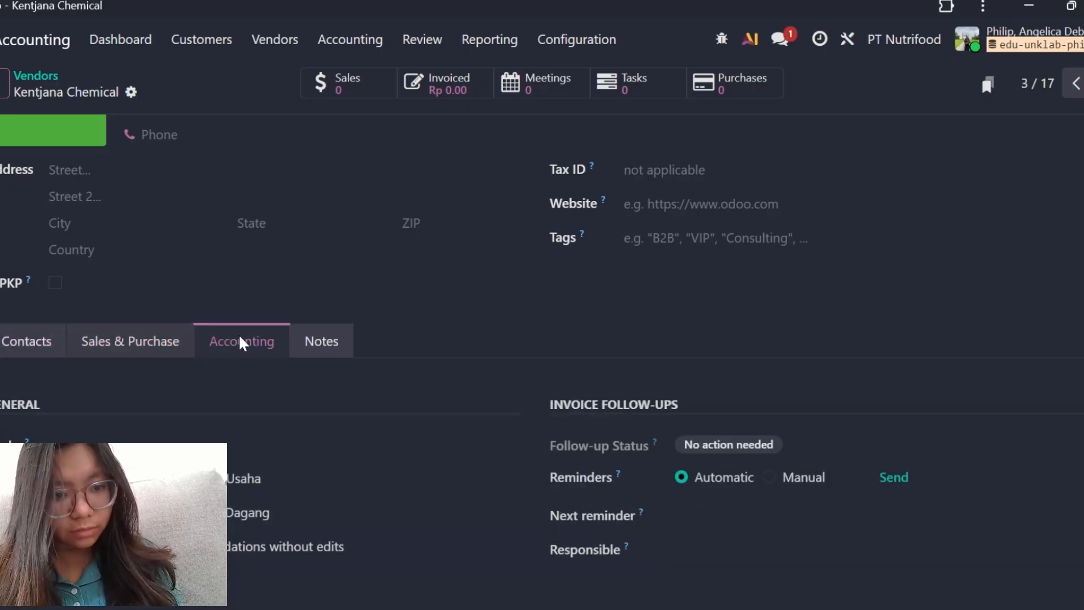
{"action": "scroll", "coordinate": [246, 357], "scroll_direction": "down", "scroll_amount": 2}
{"action": "scroll", "coordinate": [214, 317], "scroll_direction": "up", "scroll_amount": 4}
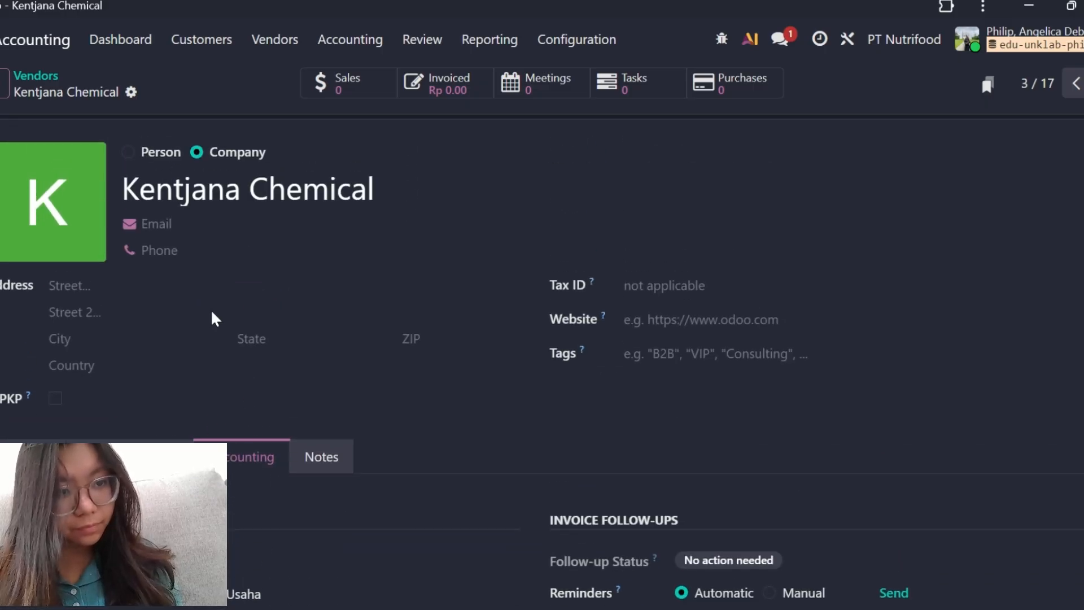
{"action": "left_click", "coordinate": [28, 76]}
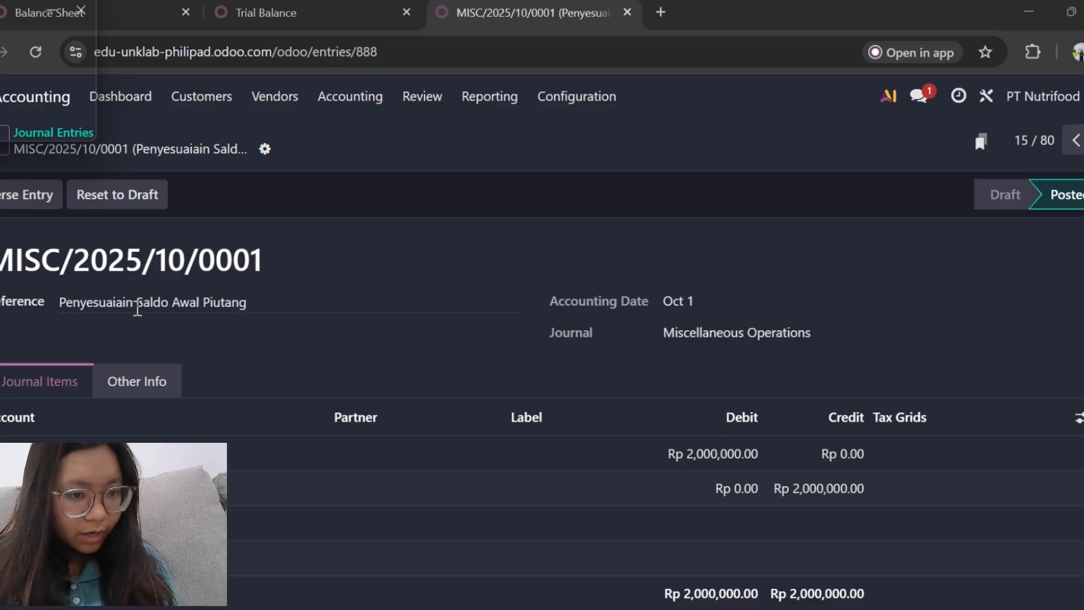
Reset journal entry MISC/2025/10/0001 to draft and correct its reference to "Penyesuaian Saldo Awal Piutang".
{"action": "left_click", "coordinate": [114, 205]}
{"action": "left_click", "coordinate": [133, 291]}
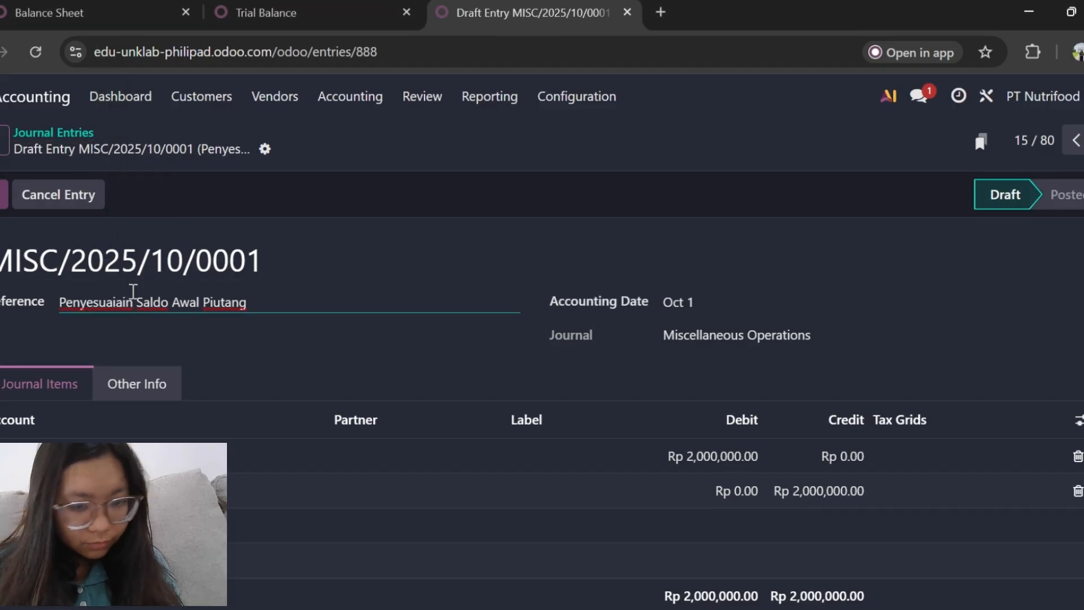
{"action": "key", "text": "BackSpace"}
{"action": "key", "text": "BackSpace"}
{"action": "key", "text": "BackSpace"}
{"action": "key", "text": "BackSpace"}
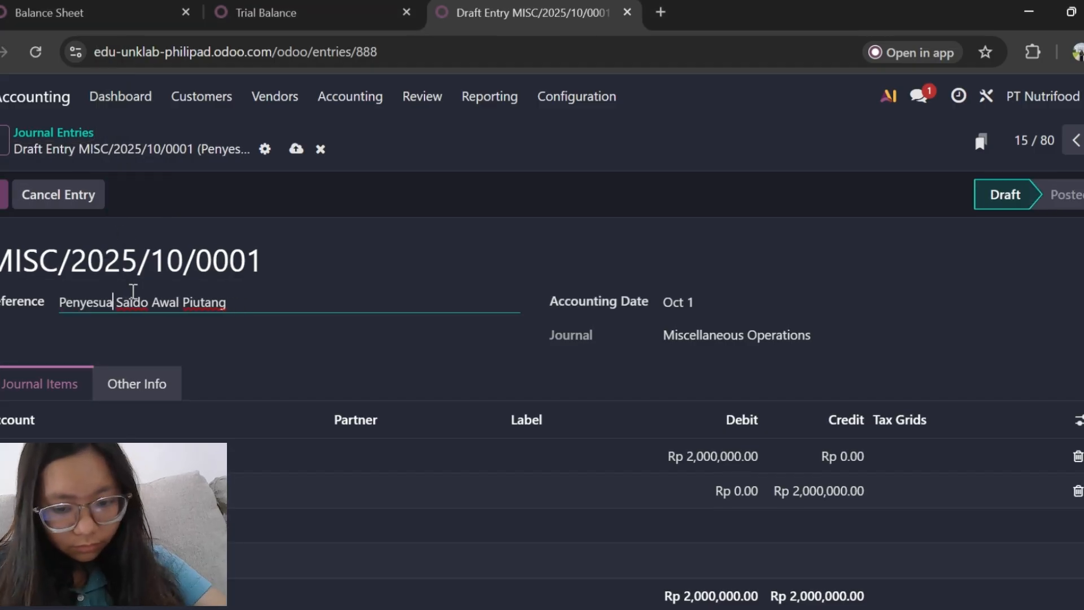
{"action": "type", "text": "ian"}
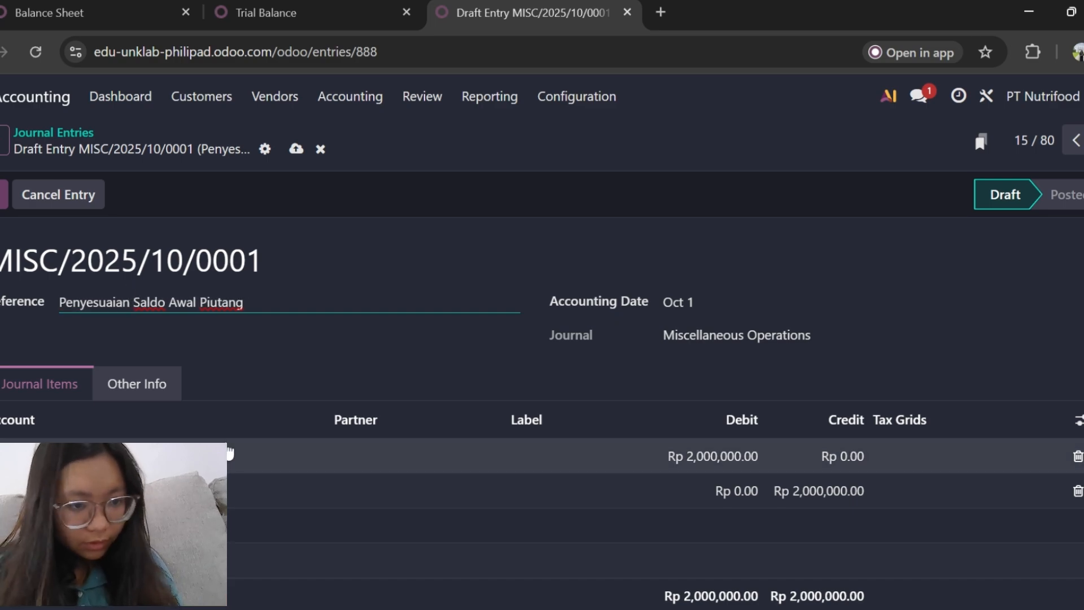
Check the draft entry's Penjualan and Saldo Awal journal items and post the entry again.
{"action": "scroll", "coordinate": [228, 457], "scroll_direction": "down", "scroll_amount": 1}
{"action": "scroll", "coordinate": [229, 456], "scroll_direction": "down", "scroll_amount": 1}
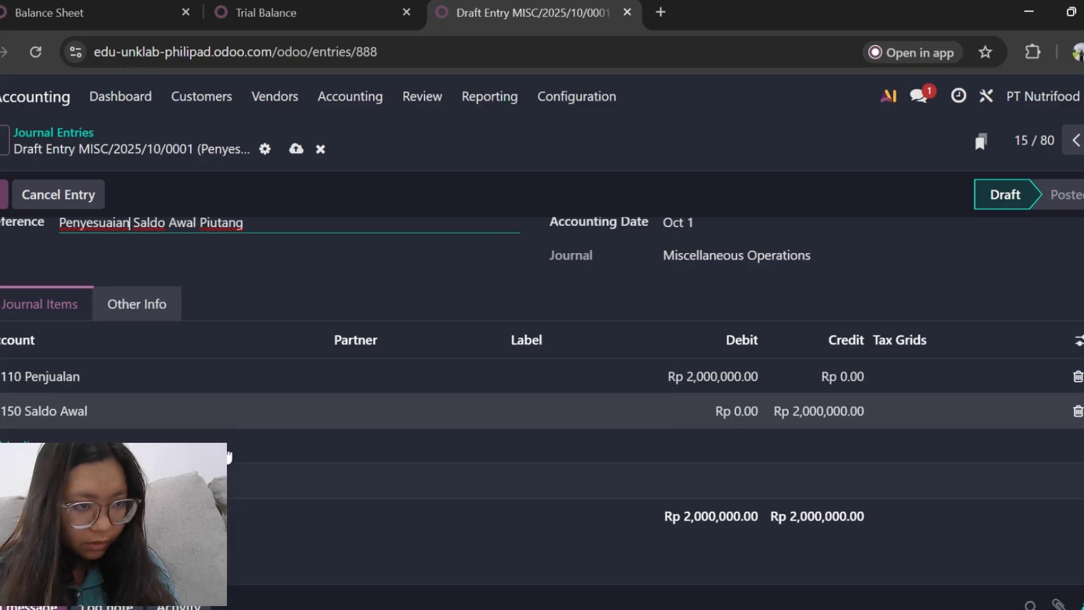
{"action": "scroll", "coordinate": [229, 456], "scroll_direction": "down", "scroll_amount": 1}
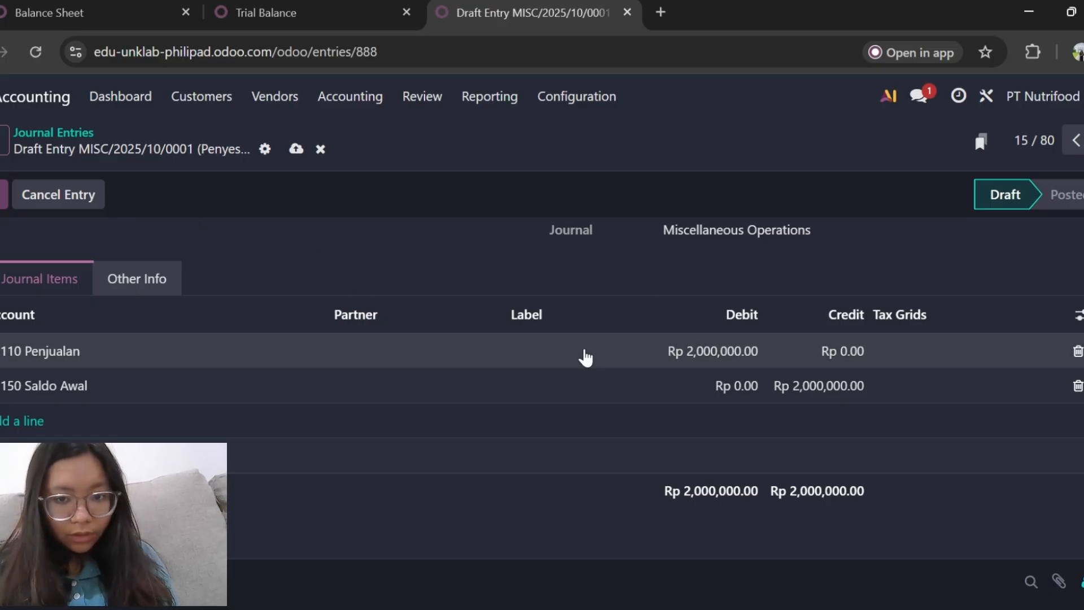
{"action": "scroll", "coordinate": [584, 358], "scroll_direction": "up", "scroll_amount": 2}
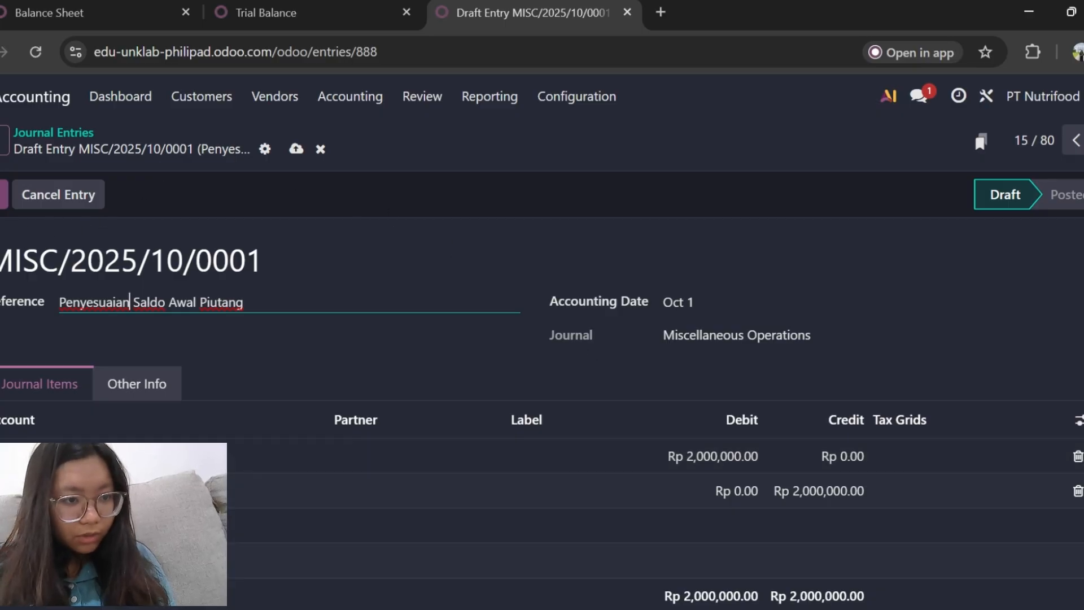
{"action": "left_click", "coordinate": [4, 194]}
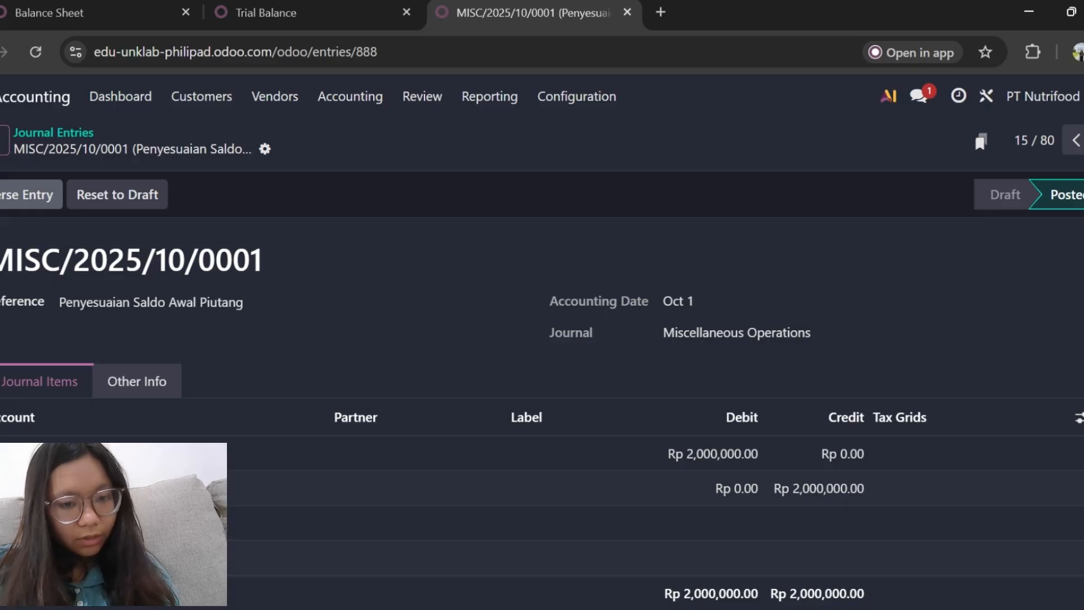
Review the posted entry's journal items and its change log.
{"action": "scroll", "coordinate": [151, 297], "scroll_direction": "down", "scroll_amount": 5}
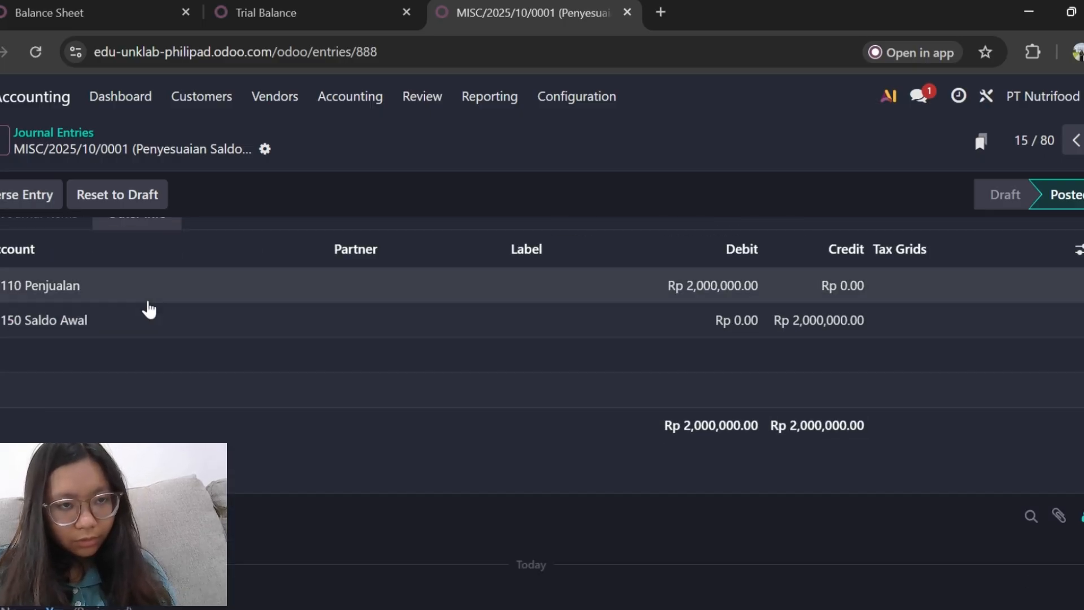
{"action": "scroll", "coordinate": [151, 308], "scroll_direction": "down", "scroll_amount": 2}
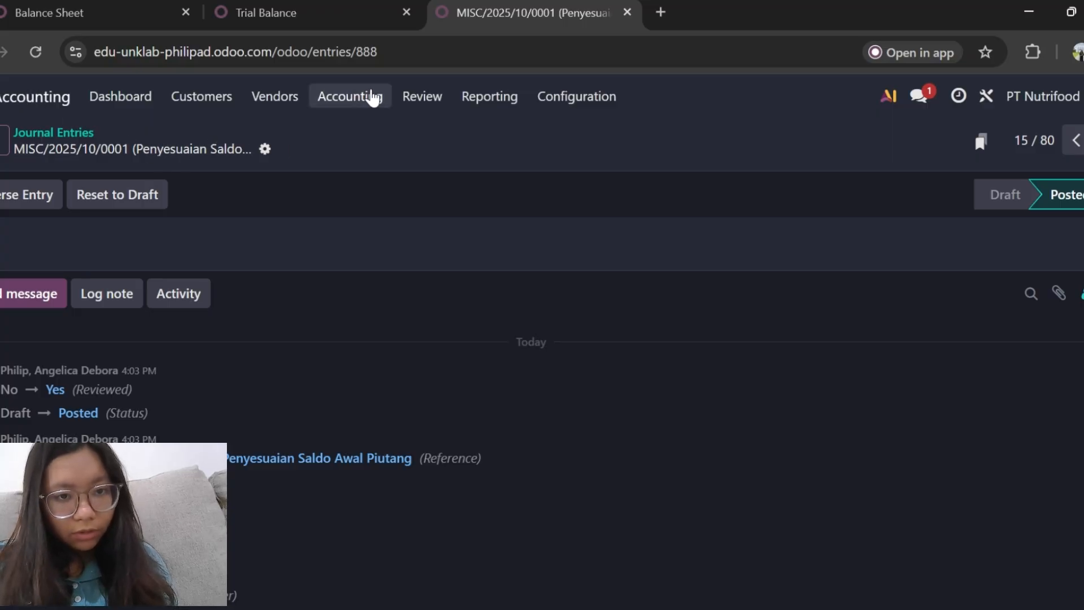
{"action": "left_click", "coordinate": [371, 97]}
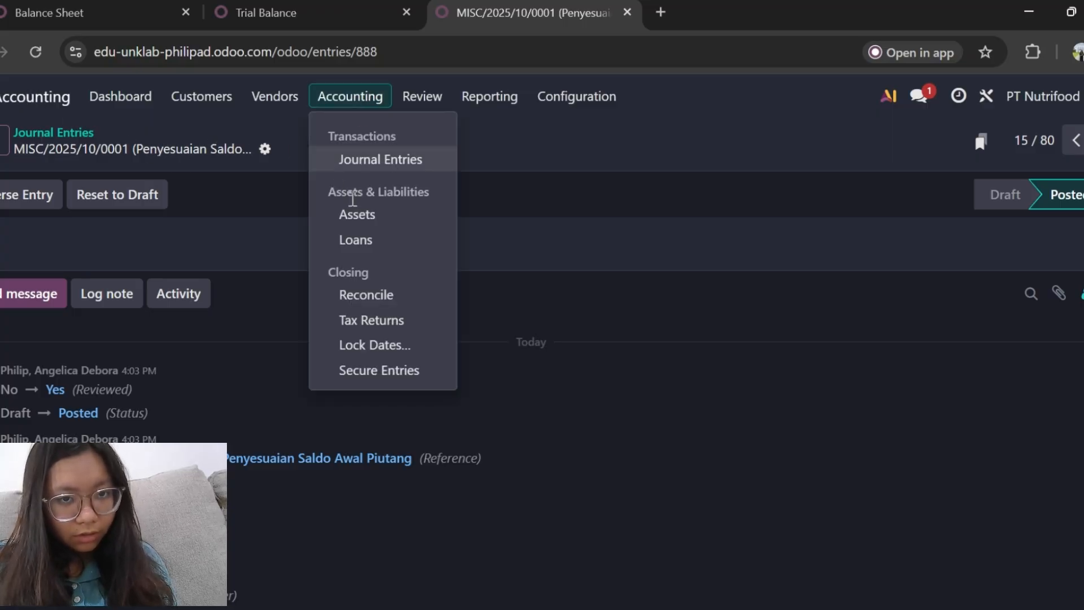
{"action": "left_click", "coordinate": [328, 102]}
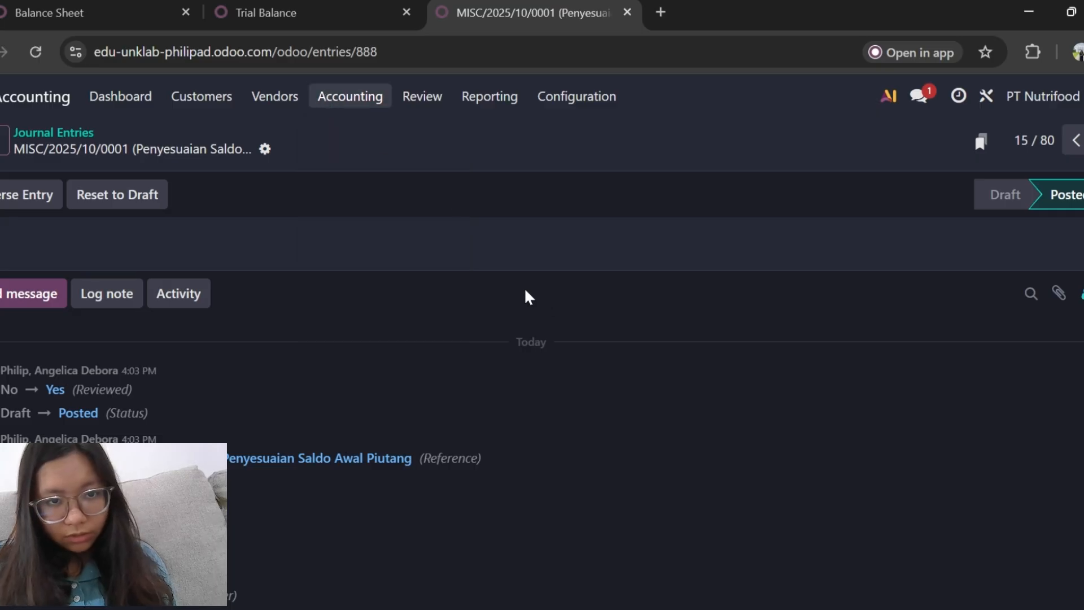
{"action": "scroll", "coordinate": [514, 300], "scroll_direction": "up", "scroll_amount": 5}
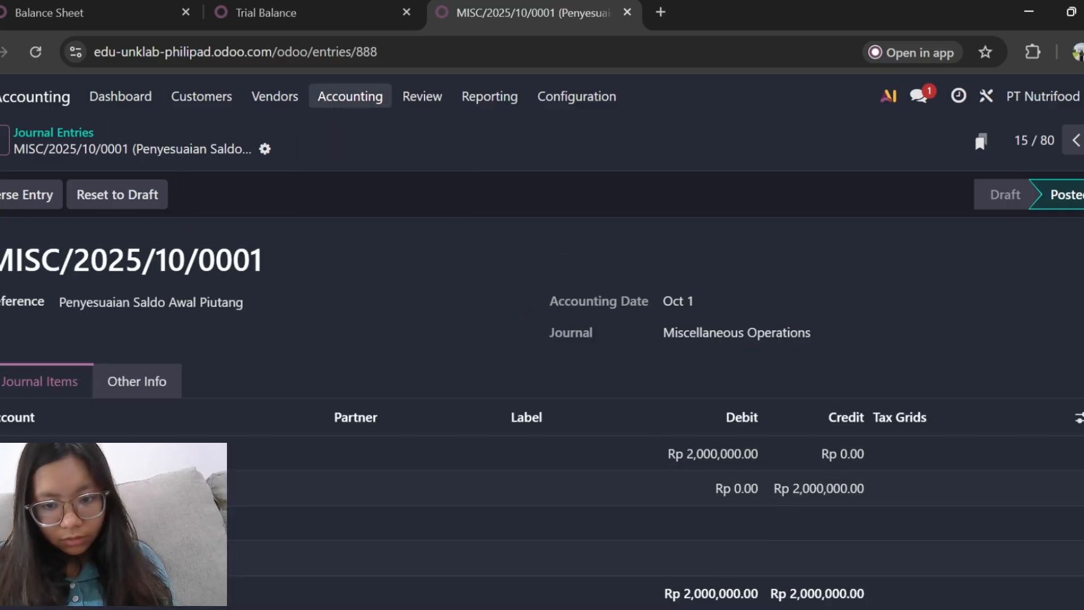
Switch back to the window with the vendor list, go to the fixed assets and open the Tanah asset record.
{"action": "left_click", "coordinate": [700, 608]}
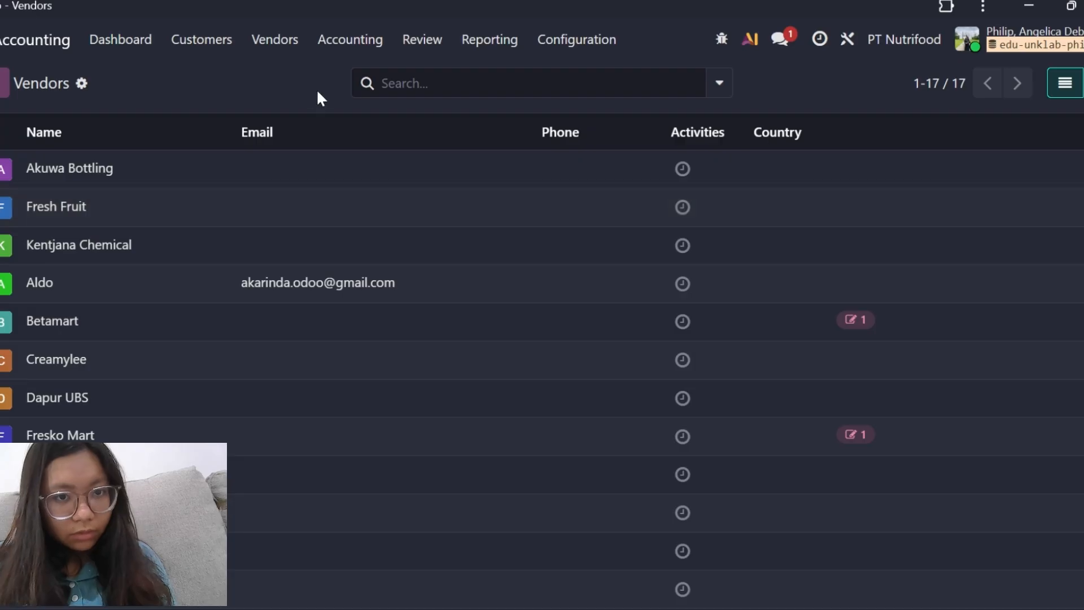
{"action": "left_click", "coordinate": [330, 40]}
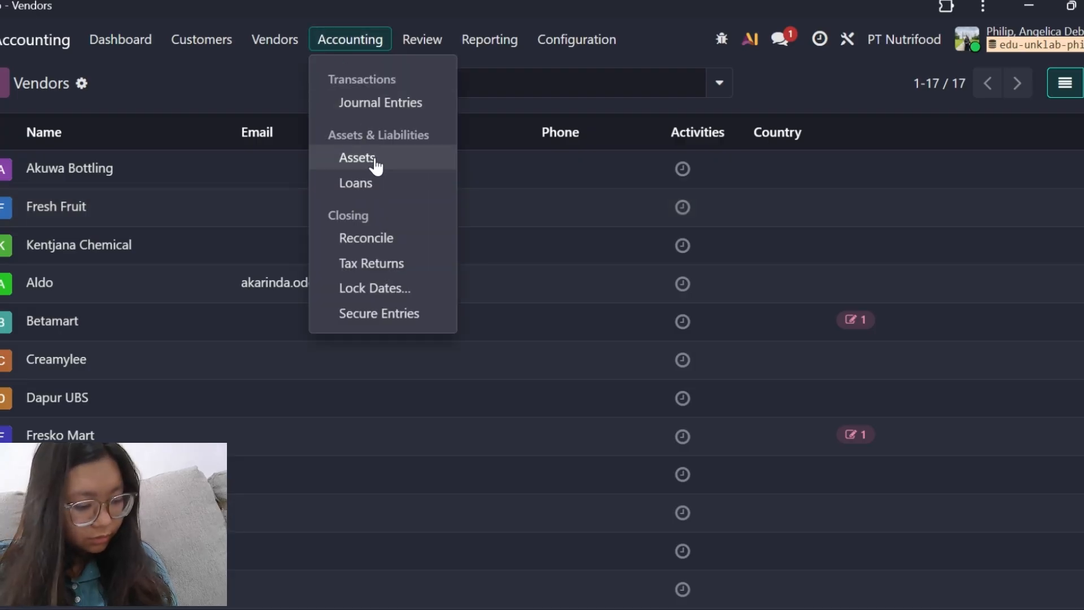
{"action": "left_click", "coordinate": [376, 164]}
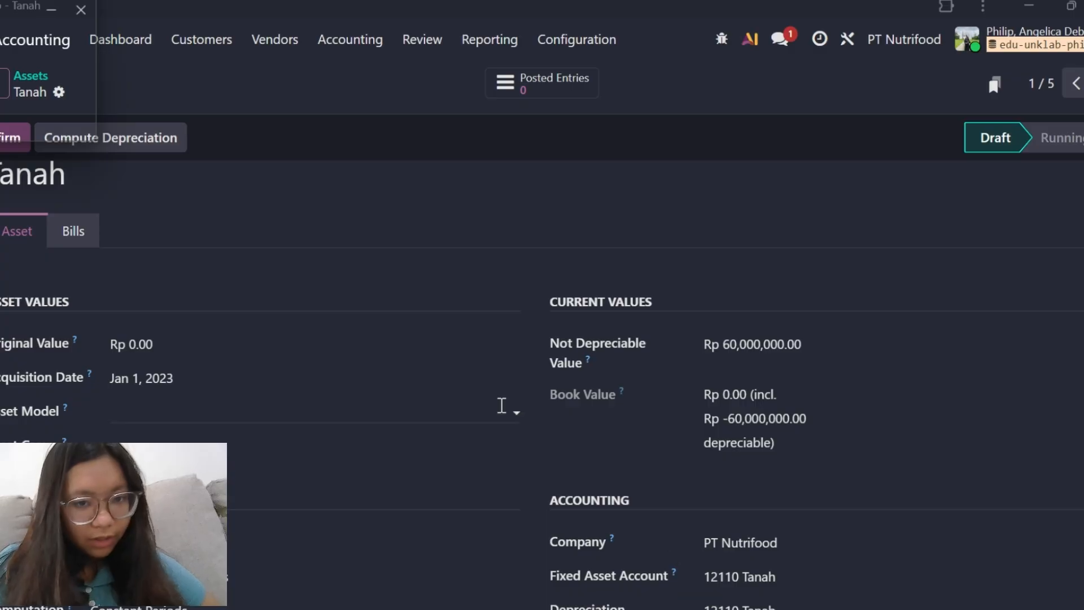
Review the Tanah asset's values, acquisition date, depreciation method and linked accounts.
{"action": "scroll", "coordinate": [501, 405], "scroll_direction": "up", "scroll_amount": 1}
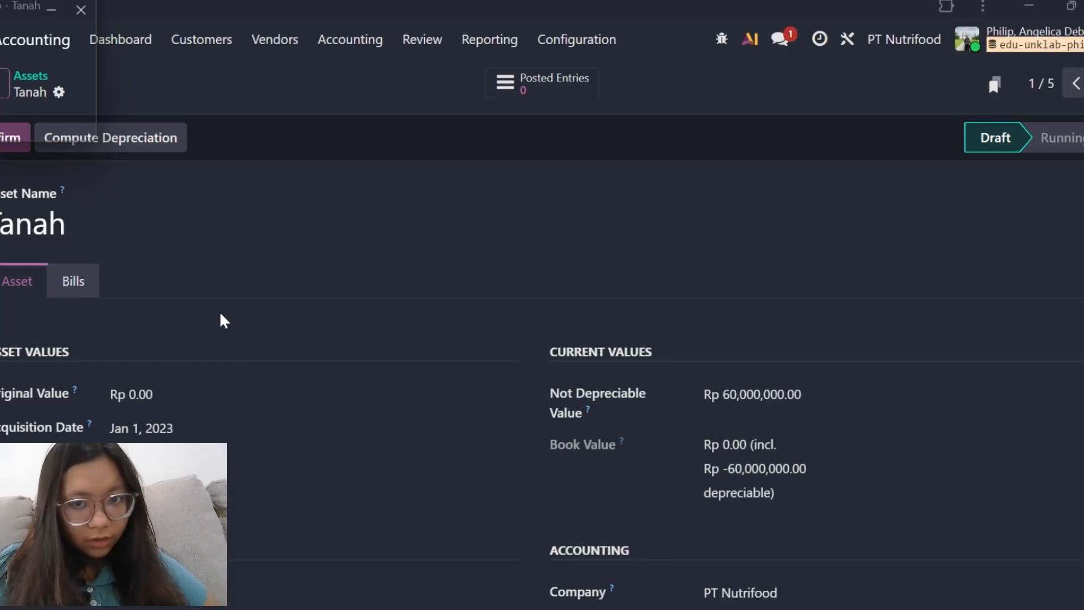
{"action": "scroll", "coordinate": [320, 384], "scroll_direction": "down", "scroll_amount": 2}
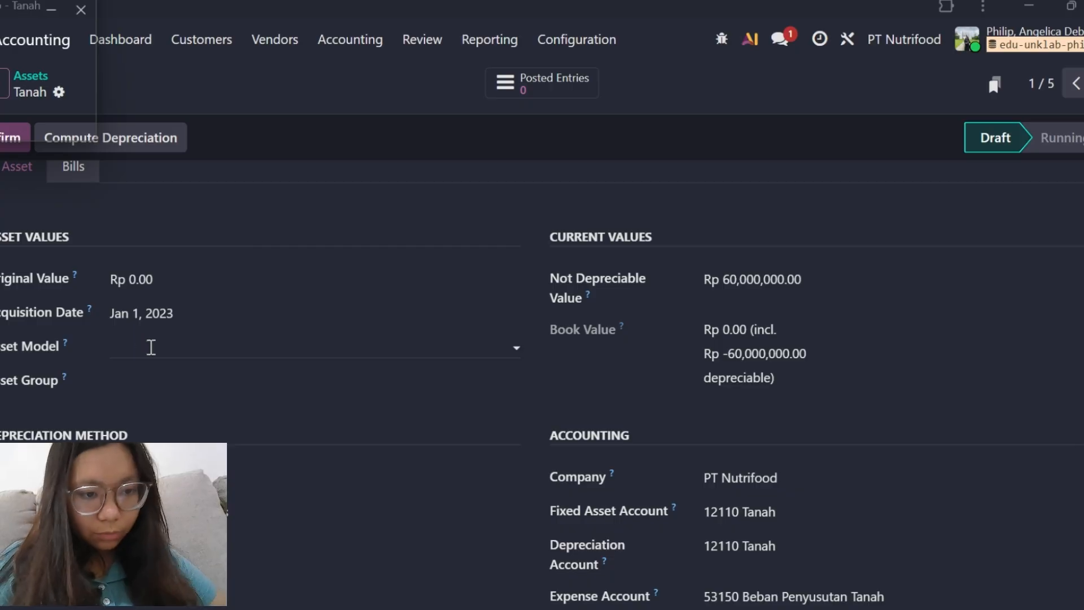
{"action": "scroll", "coordinate": [216, 375], "scroll_direction": "down", "scroll_amount": 1}
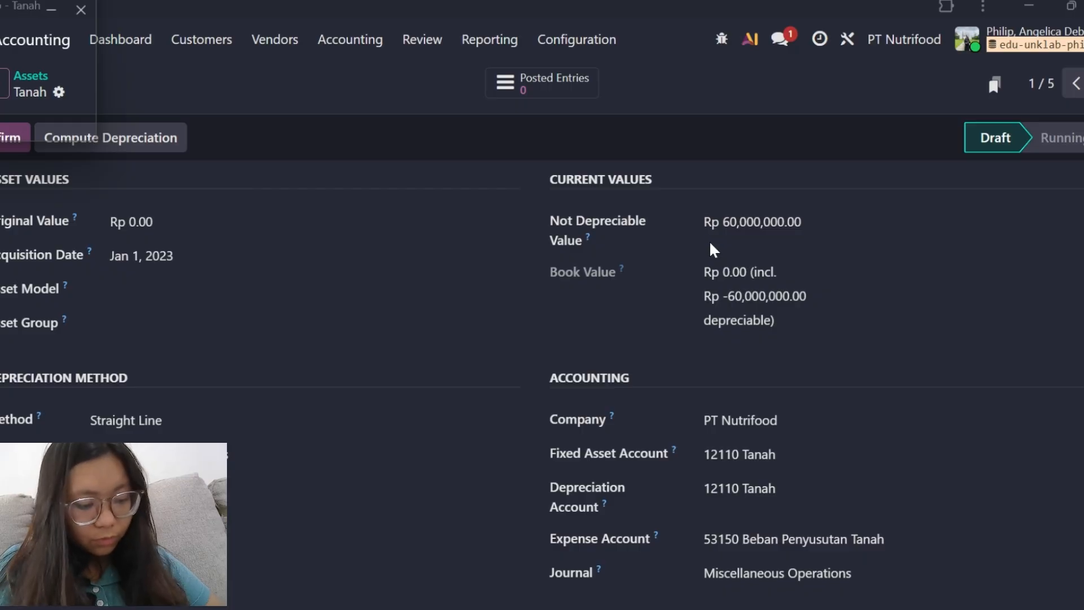
{"action": "scroll", "coordinate": [711, 244], "scroll_direction": "down", "scroll_amount": 2}
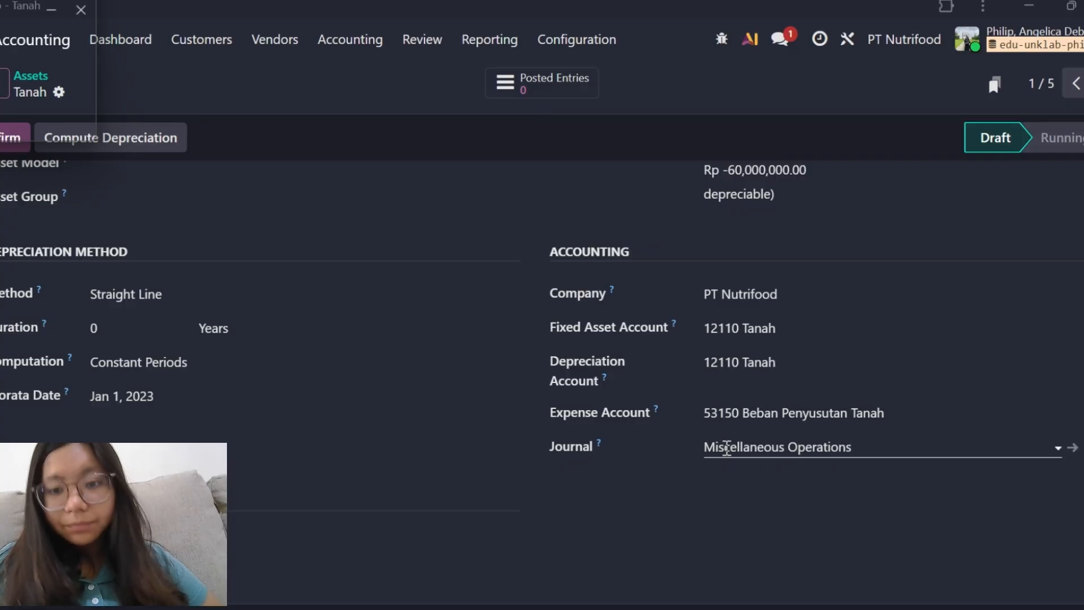
{"action": "scroll", "coordinate": [448, 361], "scroll_direction": "down", "scroll_amount": 2}
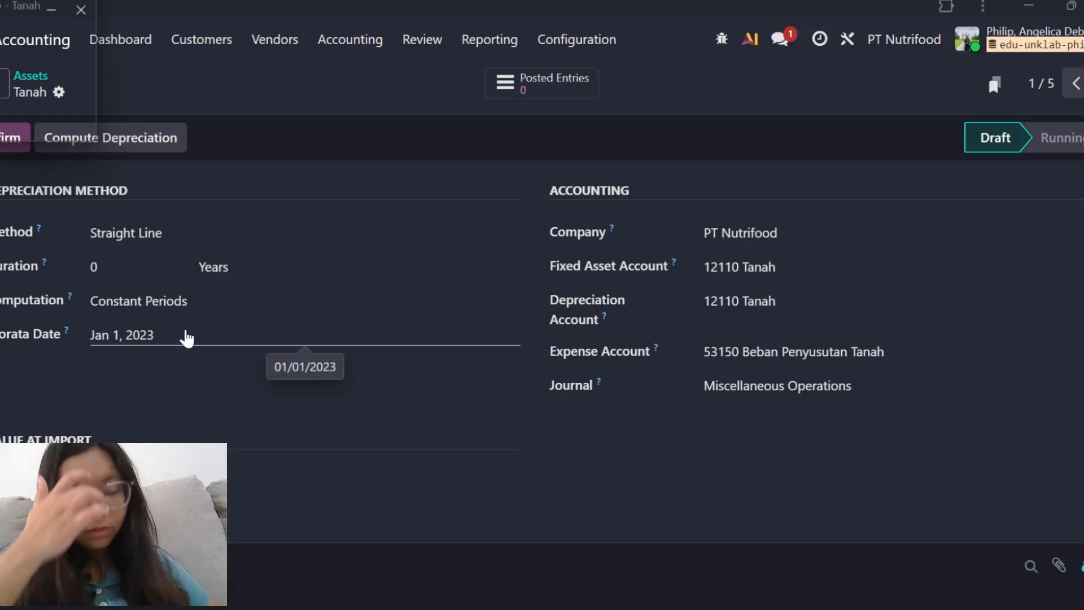
Compute the depreciation of the Tanah asset and confirm the asset.
{"action": "scroll", "coordinate": [186, 338], "scroll_direction": "up", "scroll_amount": 5}
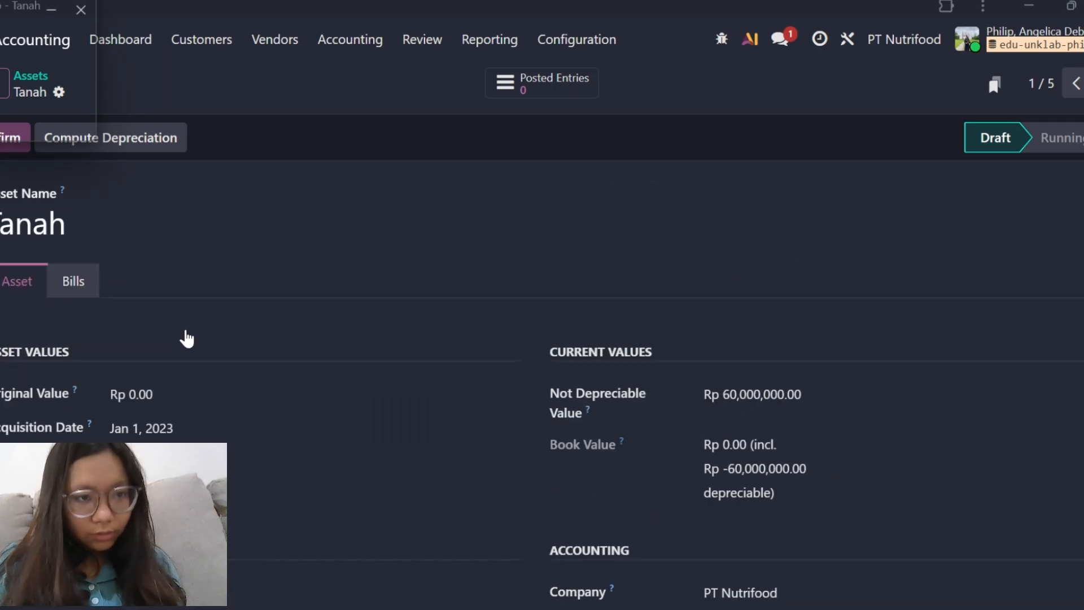
{"action": "left_click", "coordinate": [145, 137]}
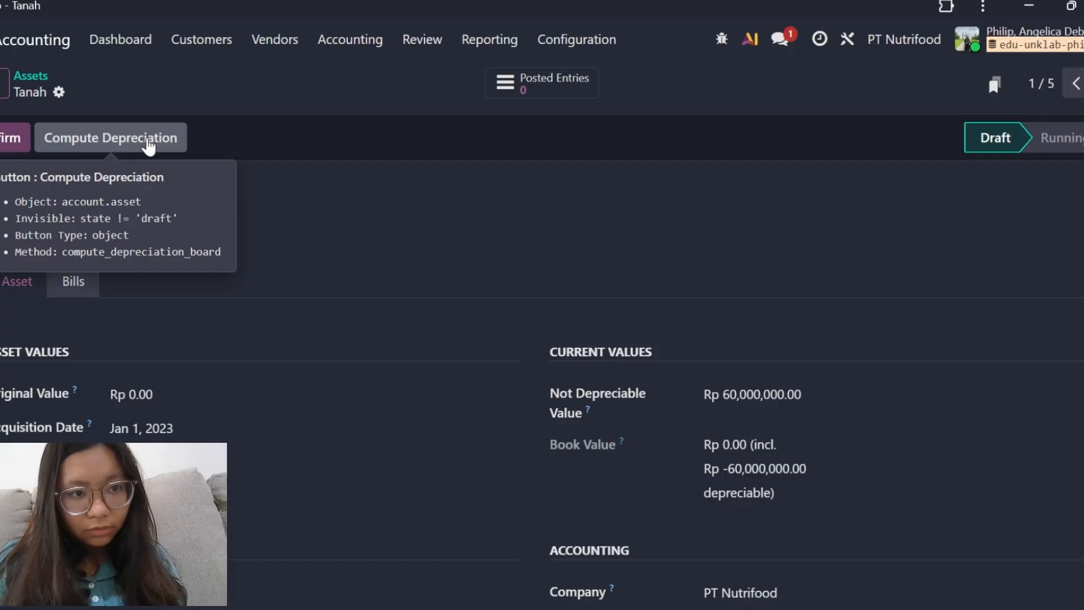
{"action": "left_click", "coordinate": [148, 141]}
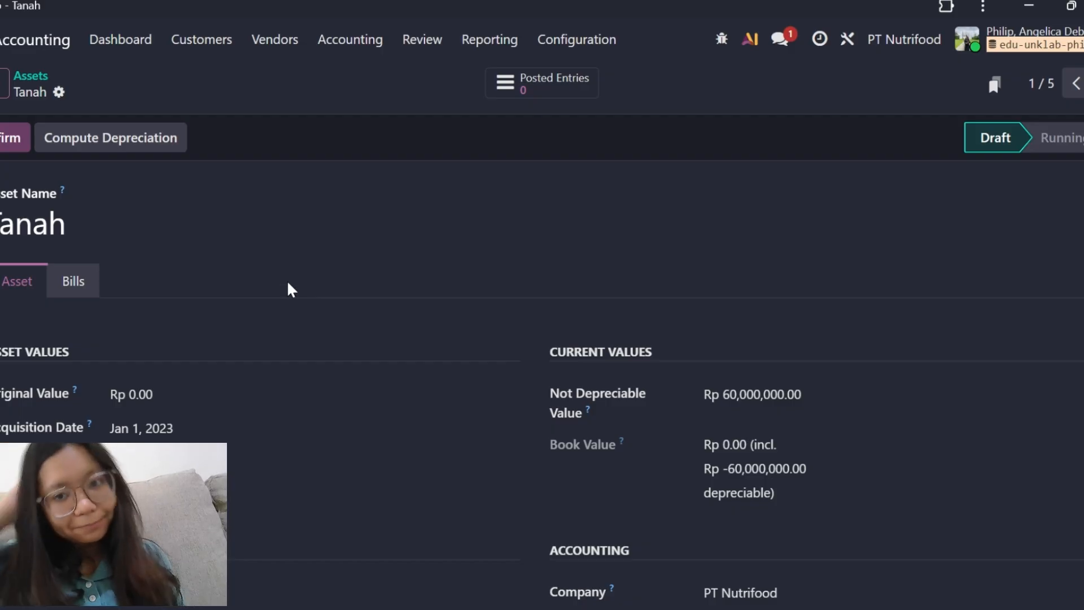
{"action": "left_click", "coordinate": [17, 148]}
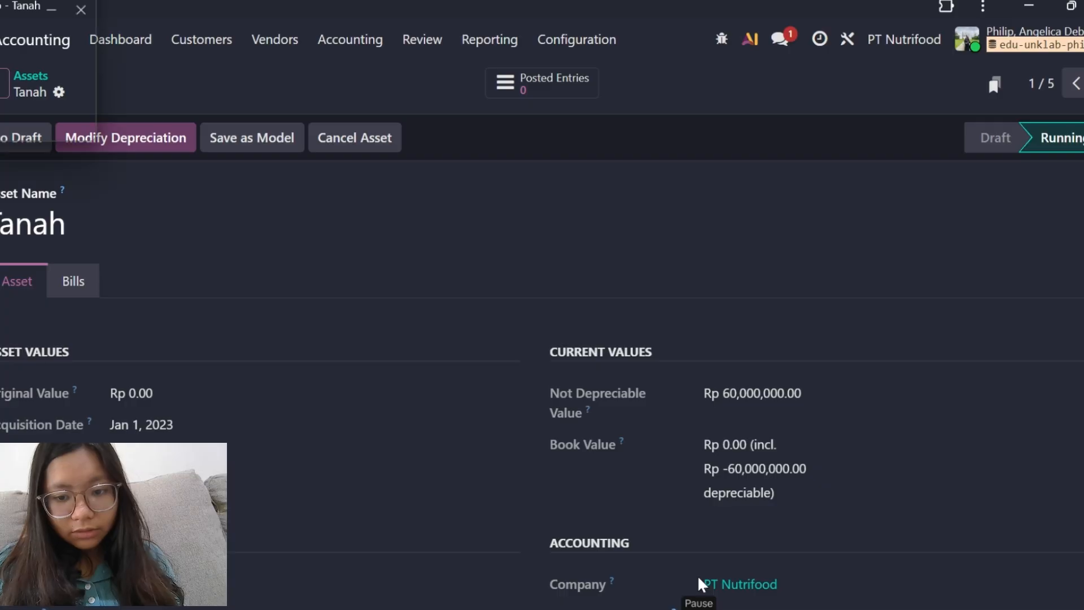
Go to the Ruko asset and review its asset values, depreciation method and linked accounts.
{"action": "key", "text": "alt+n"}
{"action": "scroll", "coordinate": [706, 573], "scroll_direction": "down", "scroll_amount": 1}
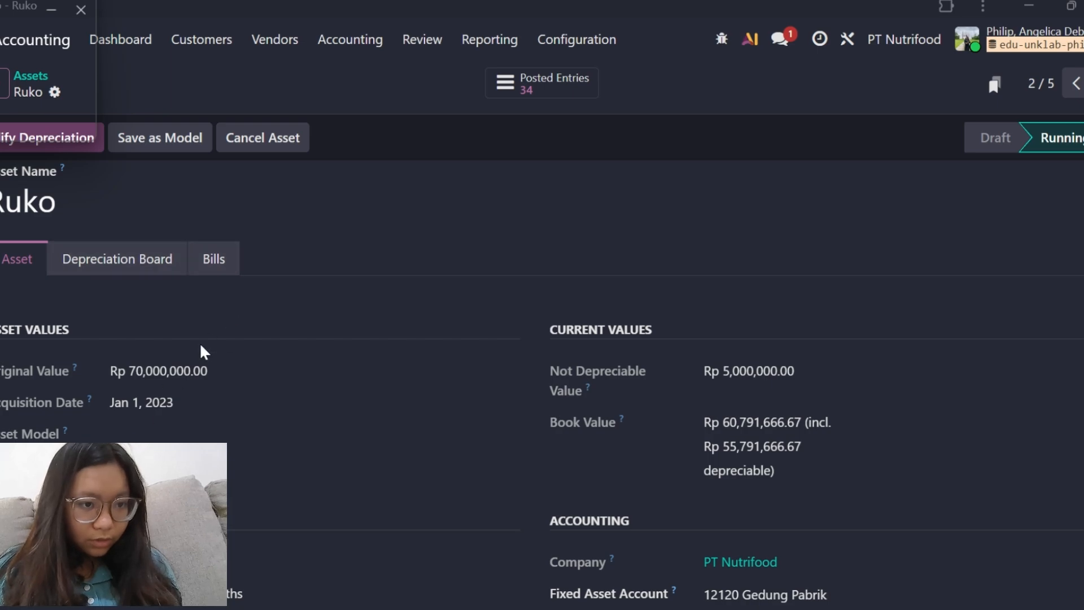
{"action": "scroll", "coordinate": [212, 370], "scroll_direction": "down", "scroll_amount": 1}
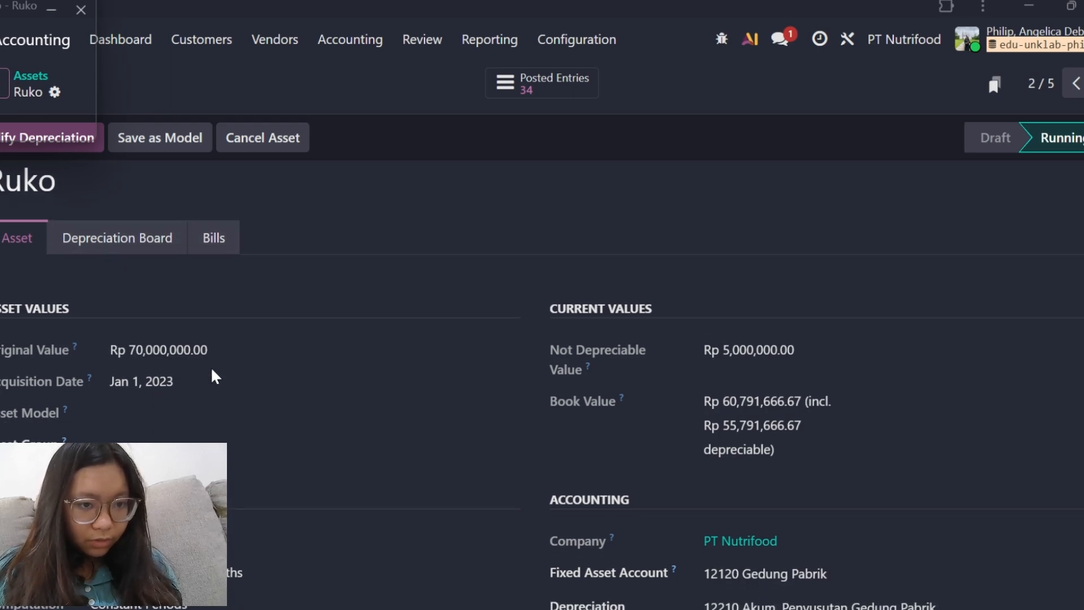
{"action": "scroll", "coordinate": [643, 368], "scroll_direction": "down", "scroll_amount": 2}
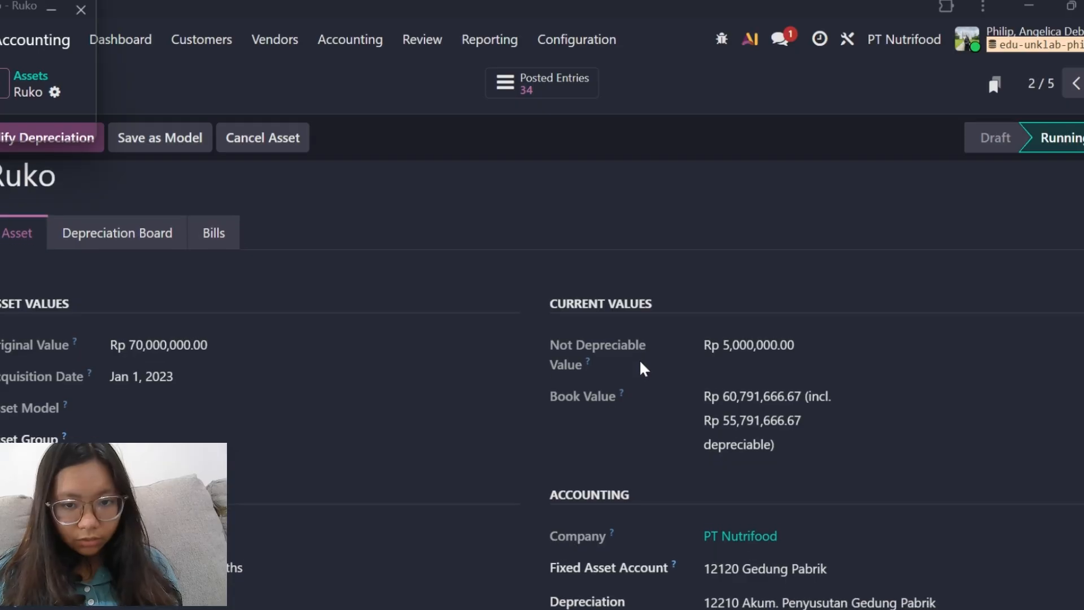
{"action": "scroll", "coordinate": [642, 368], "scroll_direction": "down", "scroll_amount": 1}
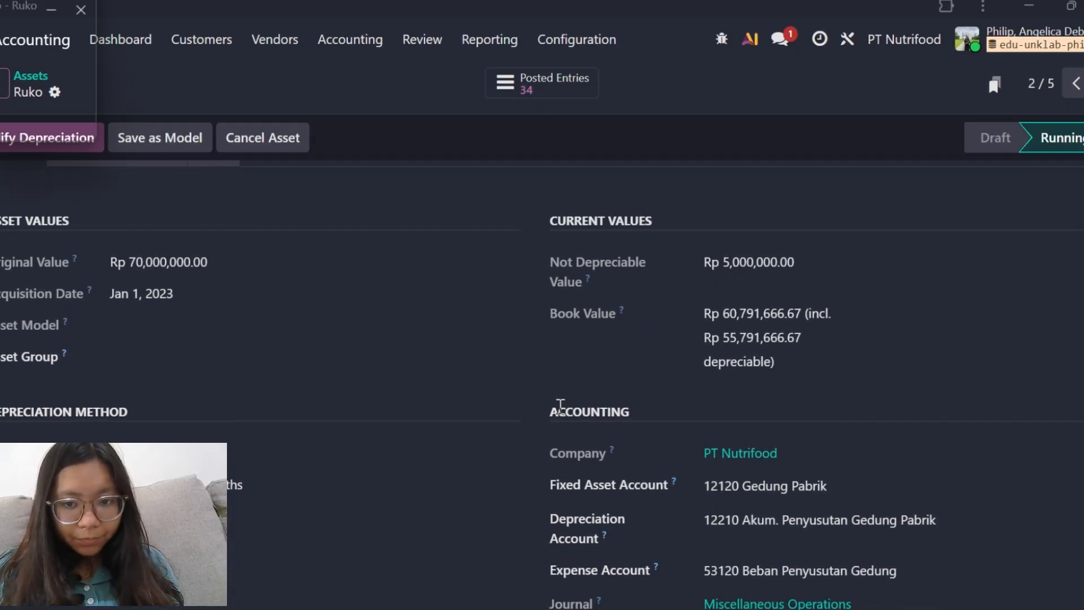
{"action": "scroll", "coordinate": [559, 406], "scroll_direction": "down", "scroll_amount": 2}
{"action": "scroll", "coordinate": [559, 406], "scroll_direction": "down", "scroll_amount": 1}
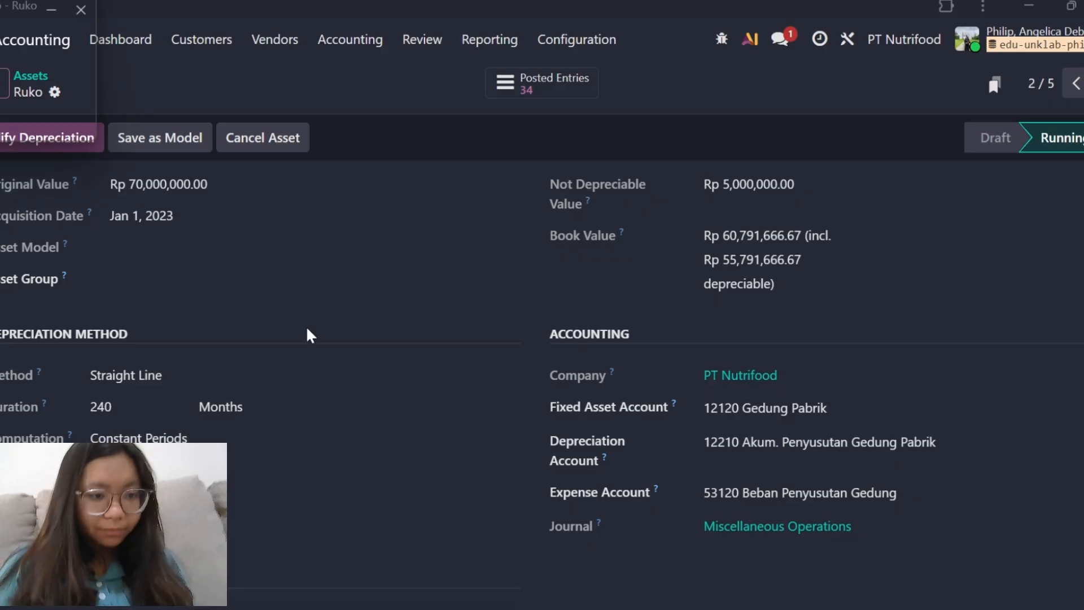
{"action": "scroll", "coordinate": [307, 334], "scroll_direction": "down", "scroll_amount": 2}
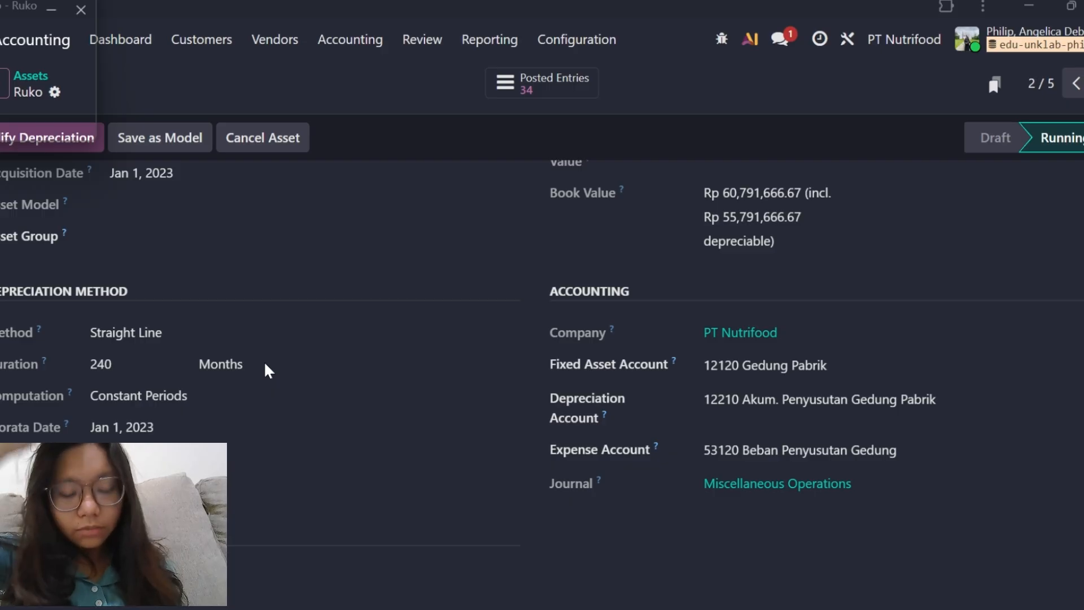
{"action": "scroll", "coordinate": [647, 320], "scroll_direction": "down", "scroll_amount": 1}
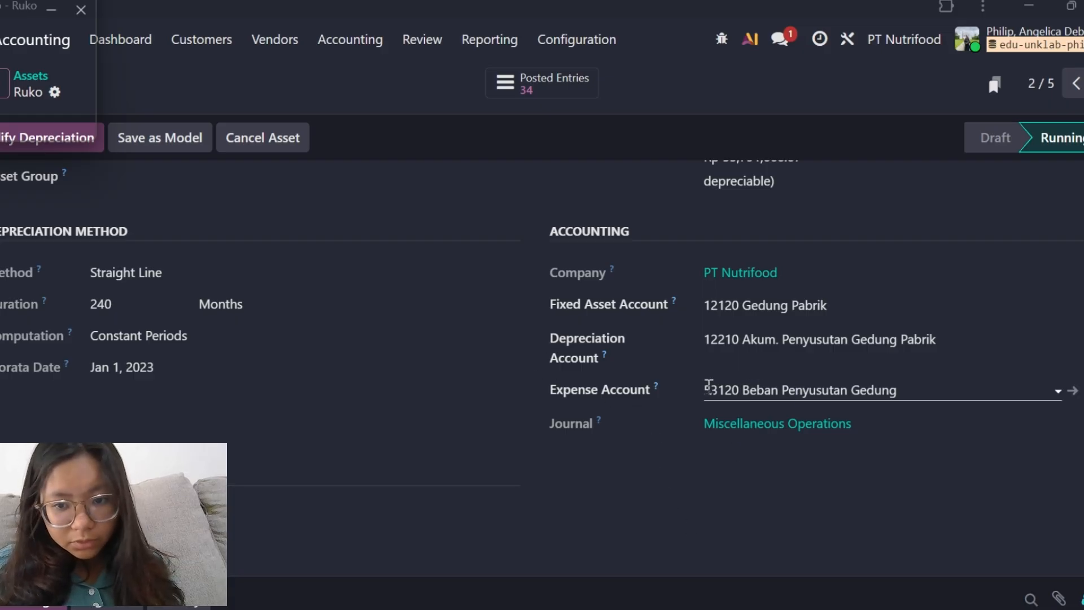
Examine the Ruko asset's depreciation board with its monthly depreciation amounts and journal entries.
{"action": "scroll", "coordinate": [617, 395], "scroll_direction": "up", "scroll_amount": 5}
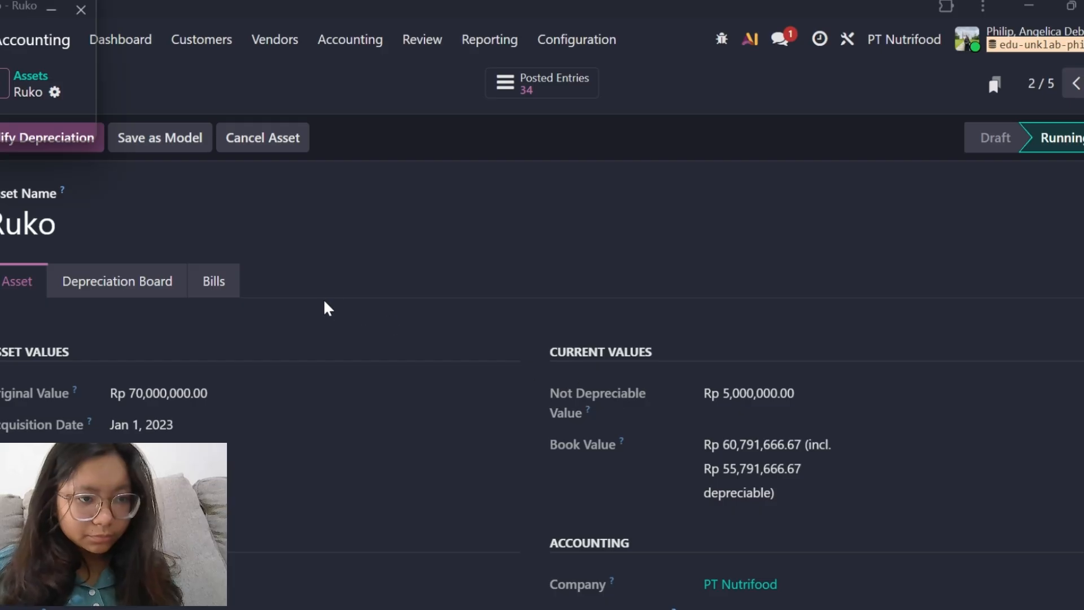
{"action": "left_click", "coordinate": [112, 290]}
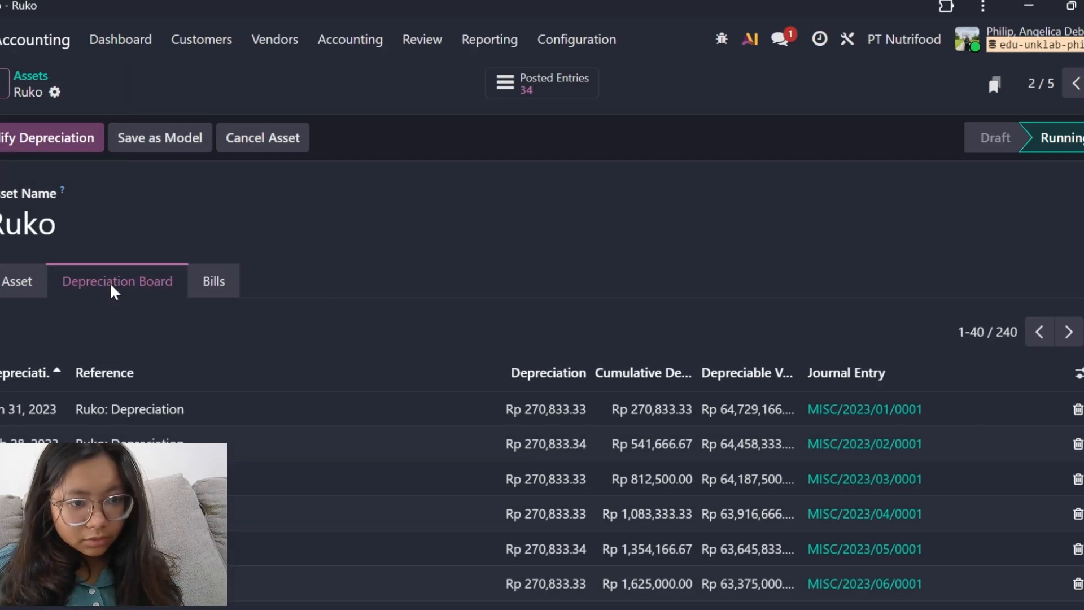
{"action": "scroll", "coordinate": [206, 373], "scroll_direction": "down", "scroll_amount": 1}
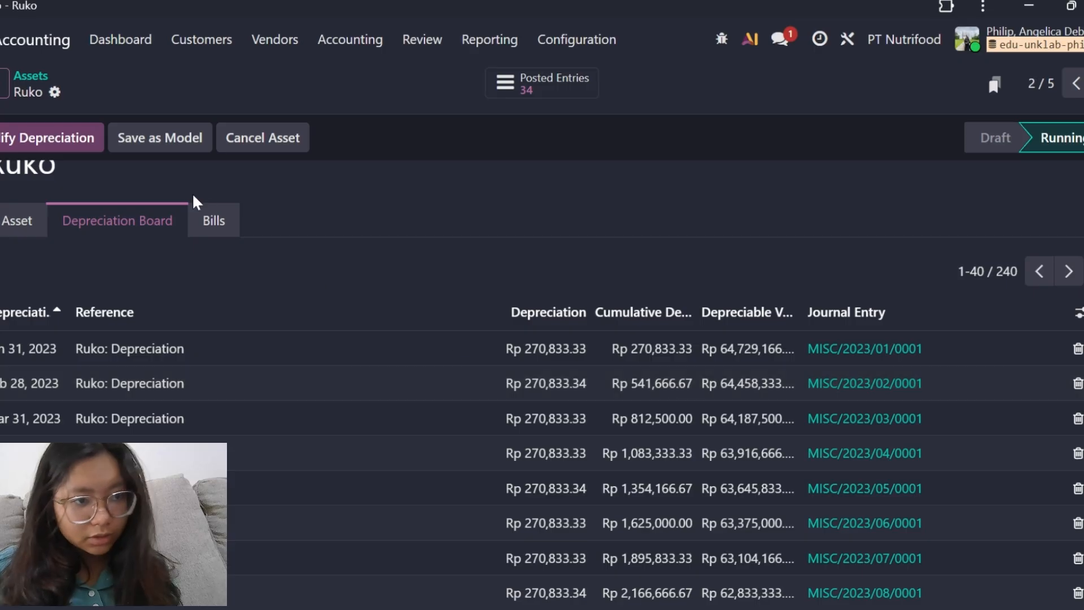
{"action": "scroll", "coordinate": [195, 202], "scroll_direction": "up", "scroll_amount": 1}
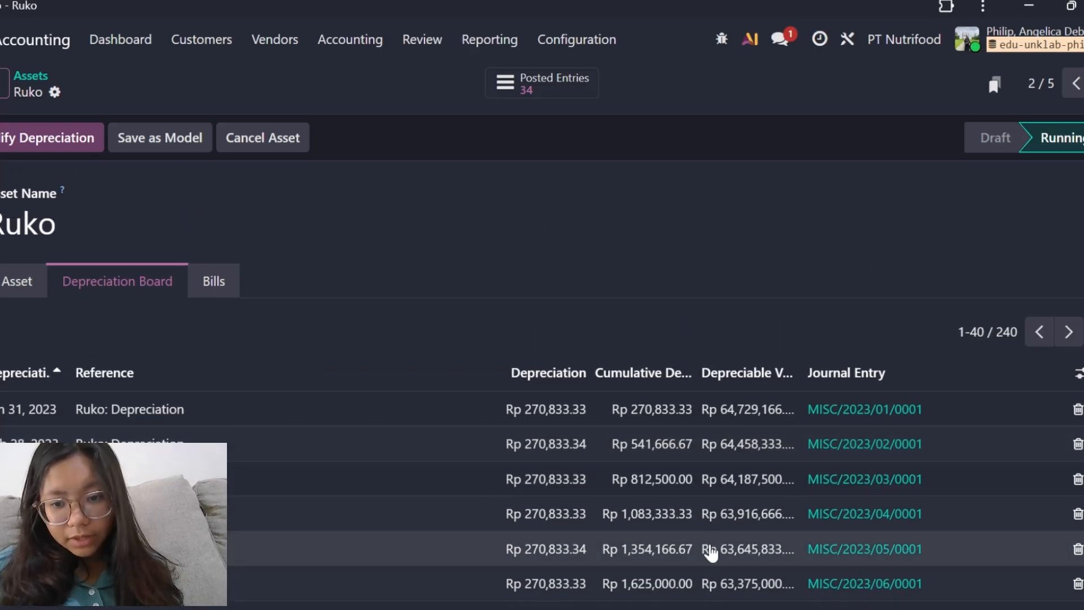
Go to the Juicer asset and check its original and current values, depreciation method and accounts.
{"action": "key", "text": "alt+n"}
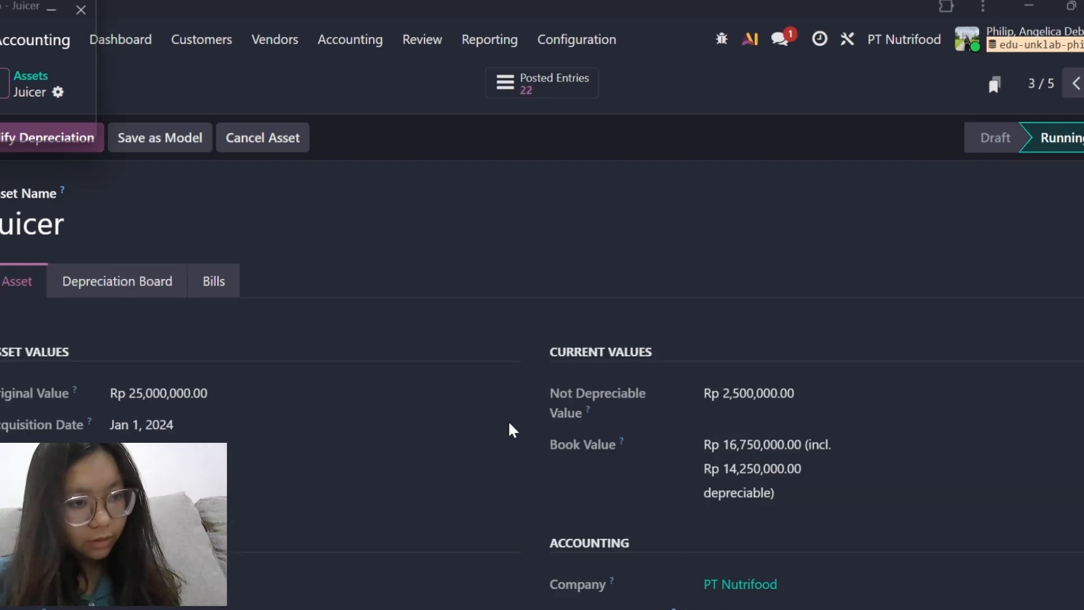
{"action": "scroll", "coordinate": [509, 420], "scroll_direction": "down", "scroll_amount": 3}
{"action": "scroll", "coordinate": [509, 424], "scroll_direction": "up", "scroll_amount": 1}
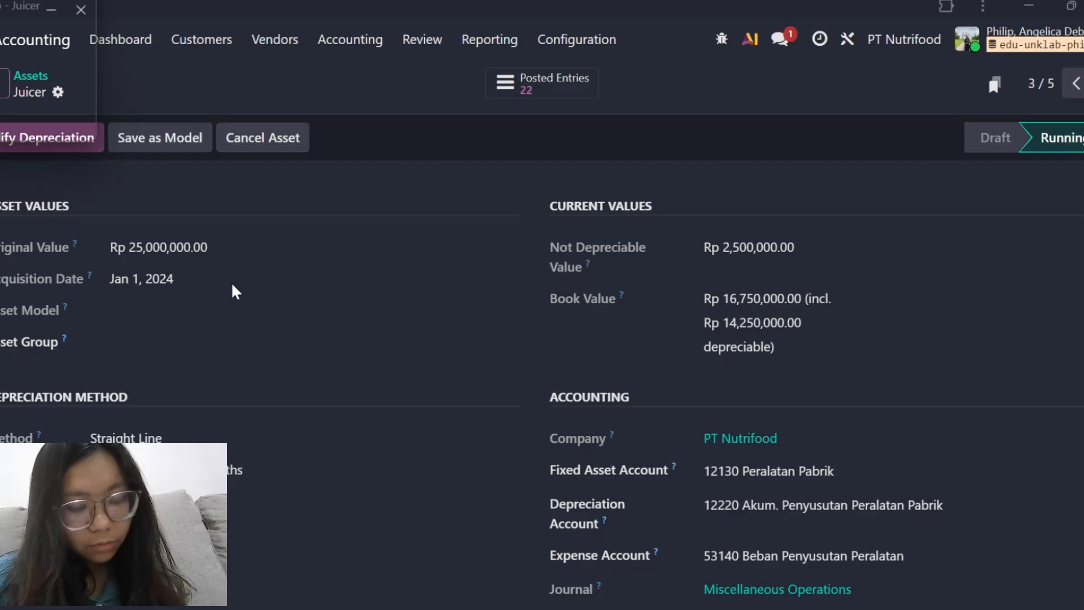
{"action": "scroll", "coordinate": [280, 296], "scroll_direction": "down", "scroll_amount": 2}
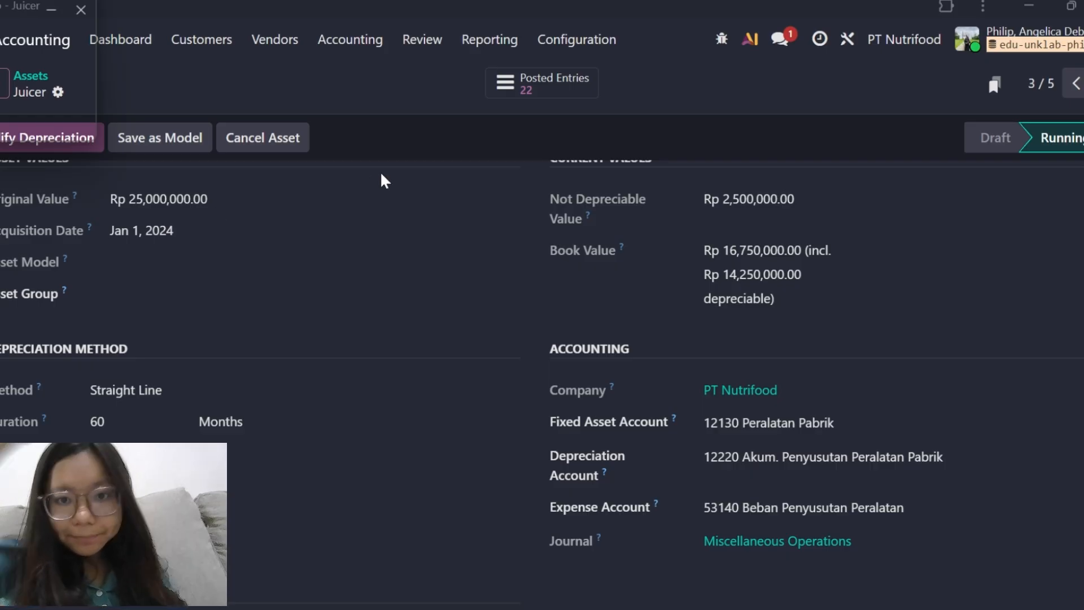
{"action": "scroll", "coordinate": [664, 216], "scroll_direction": "down", "scroll_amount": 1}
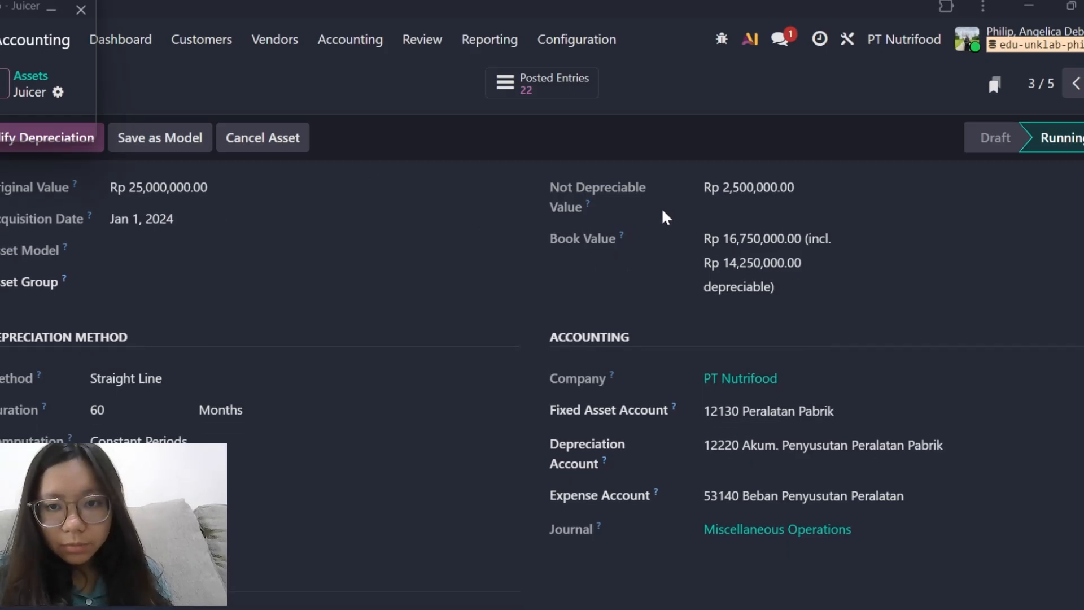
{"action": "scroll", "coordinate": [663, 210], "scroll_direction": "down", "scroll_amount": 1}
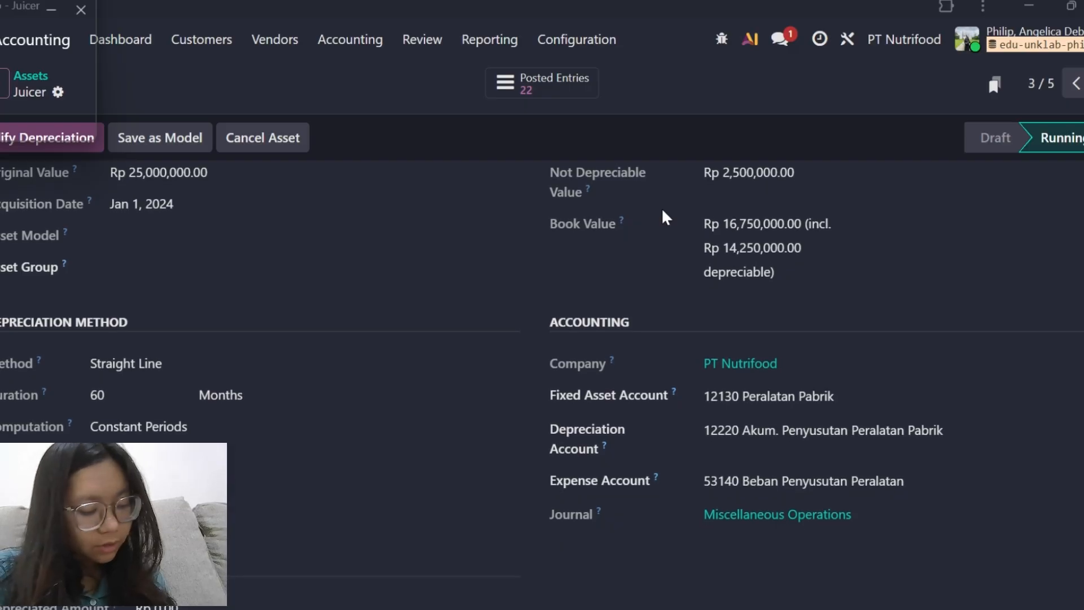
{"action": "scroll", "coordinate": [270, 370], "scroll_direction": "down", "scroll_amount": 1}
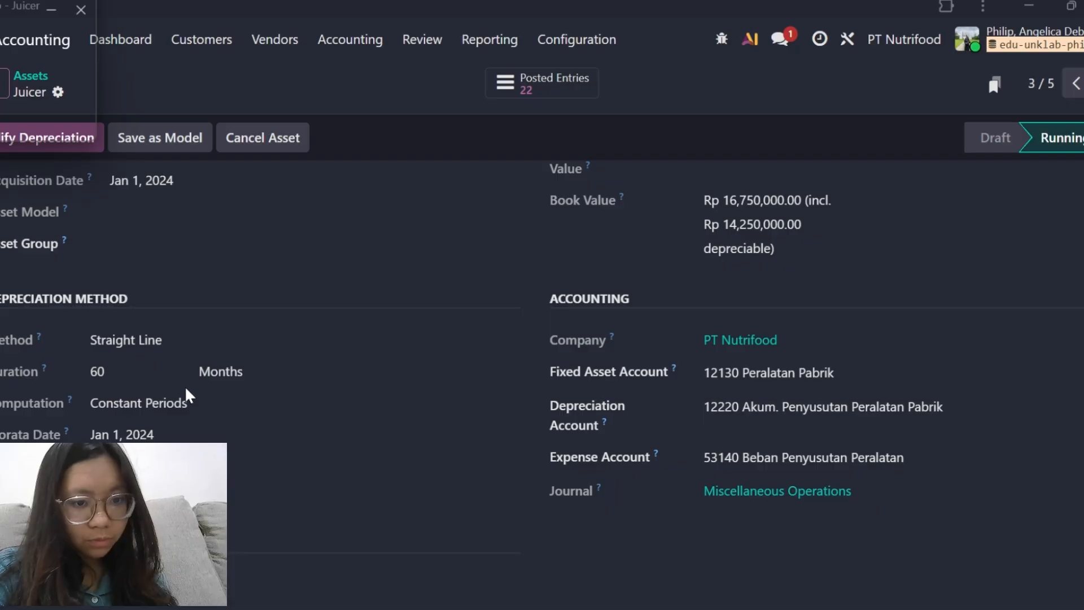
{"action": "scroll", "coordinate": [550, 418], "scroll_direction": "down", "scroll_amount": 2}
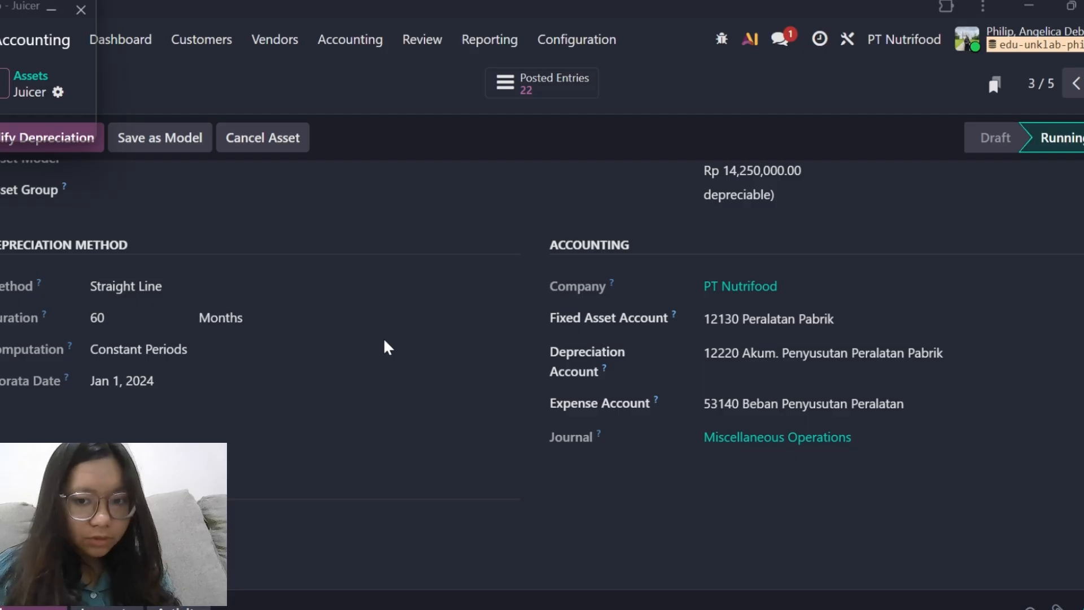
{"action": "scroll", "coordinate": [310, 273], "scroll_direction": "down", "scroll_amount": 1}
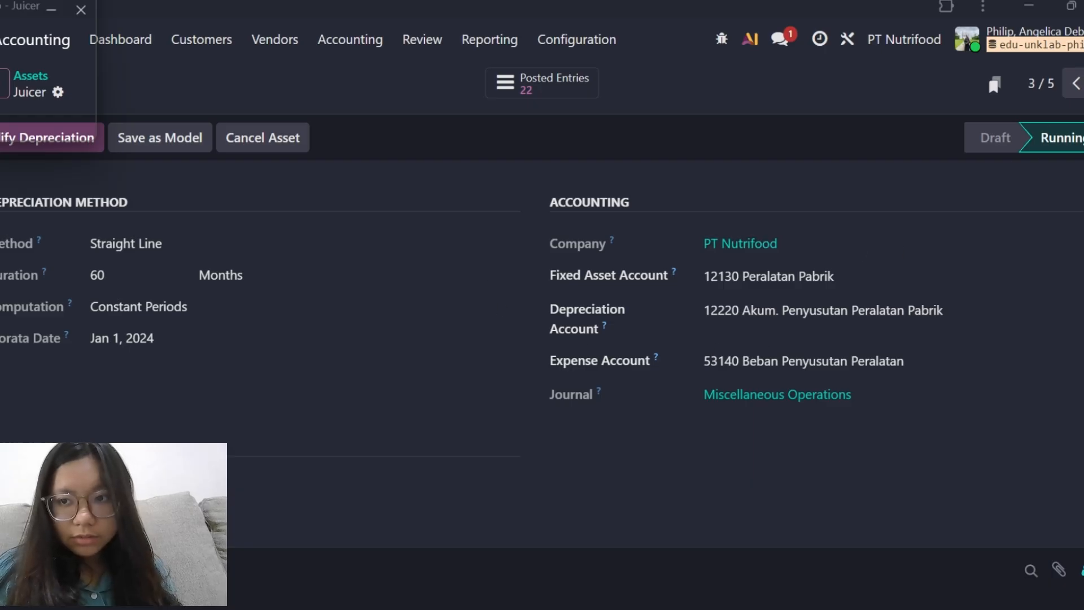
Open the Komputer asset and check its asset values, depreciation duration, prorata date and linked accounts.
{"action": "left_click", "coordinate": [1083, 83]}
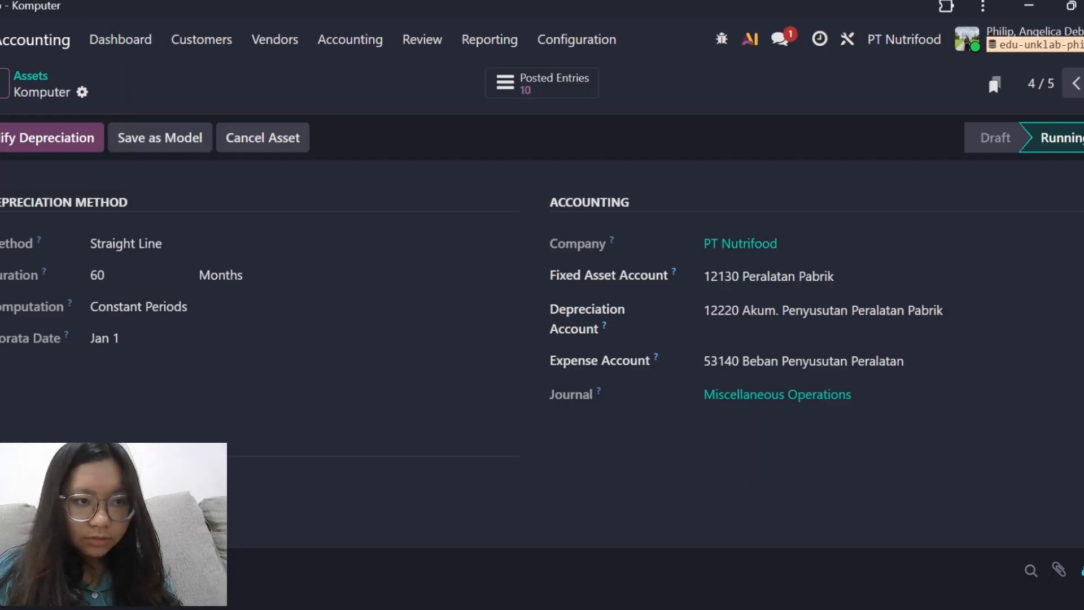
{"action": "scroll", "coordinate": [423, 341], "scroll_direction": "up", "scroll_amount": 5}
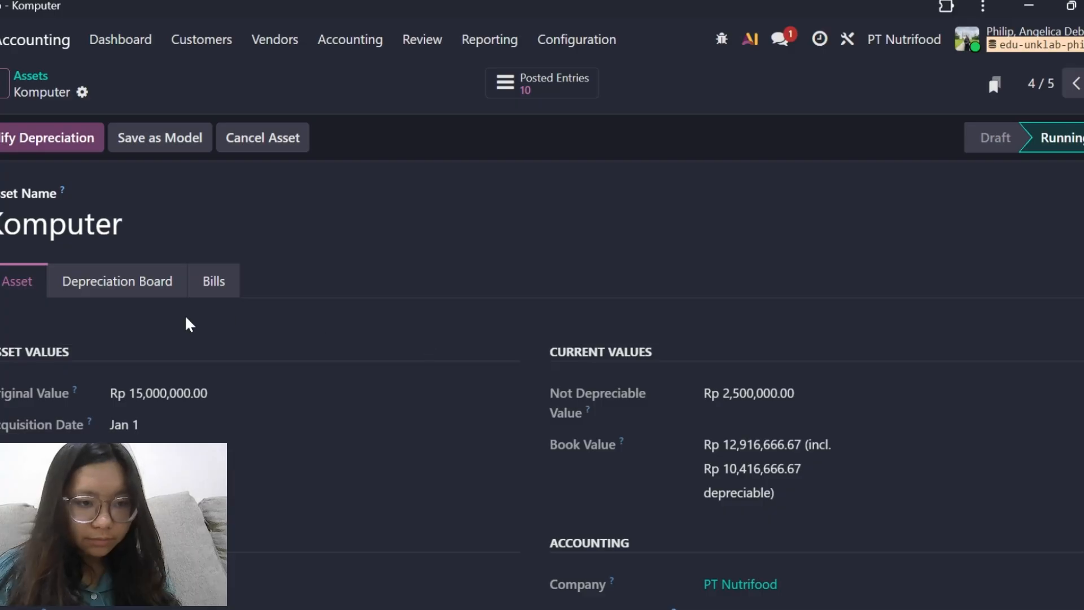
{"action": "scroll", "coordinate": [274, 433], "scroll_direction": "down", "scroll_amount": 1}
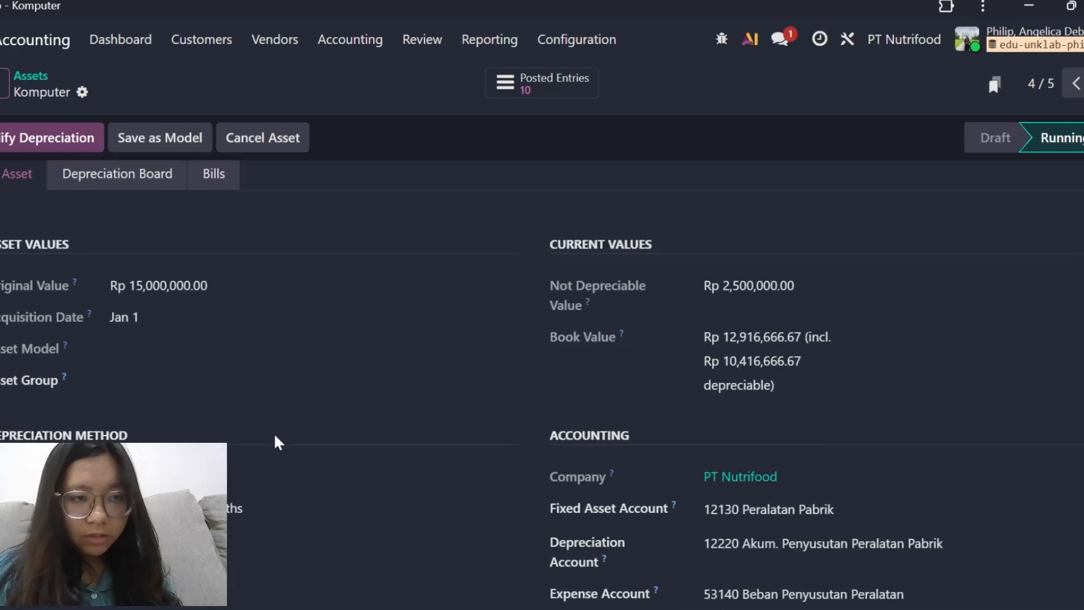
{"action": "scroll", "coordinate": [274, 435], "scroll_direction": "up", "scroll_amount": 1}
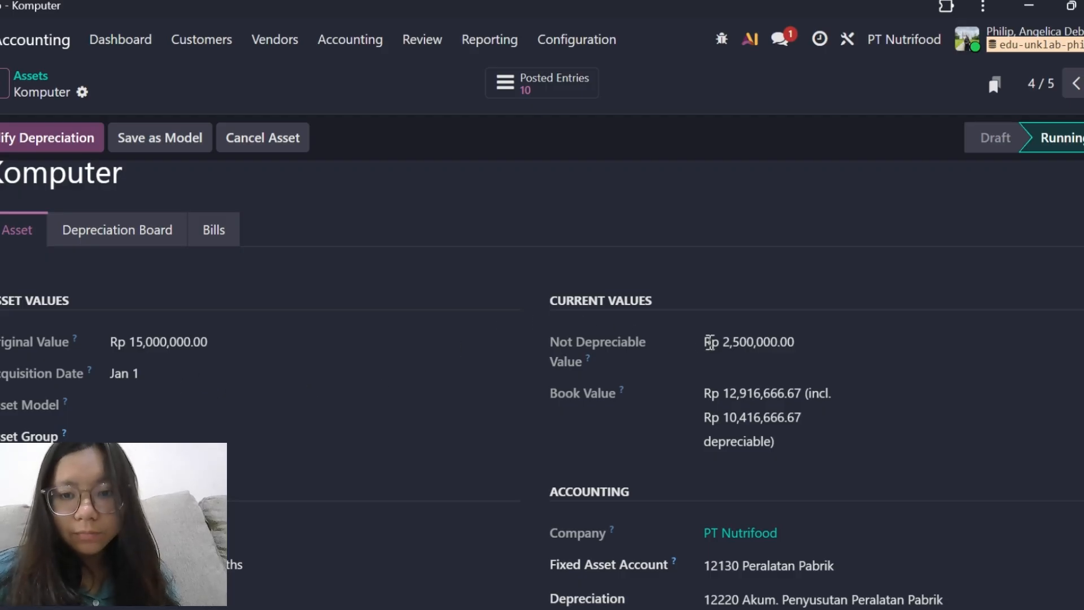
{"action": "scroll", "coordinate": [710, 341], "scroll_direction": "down", "scroll_amount": 1}
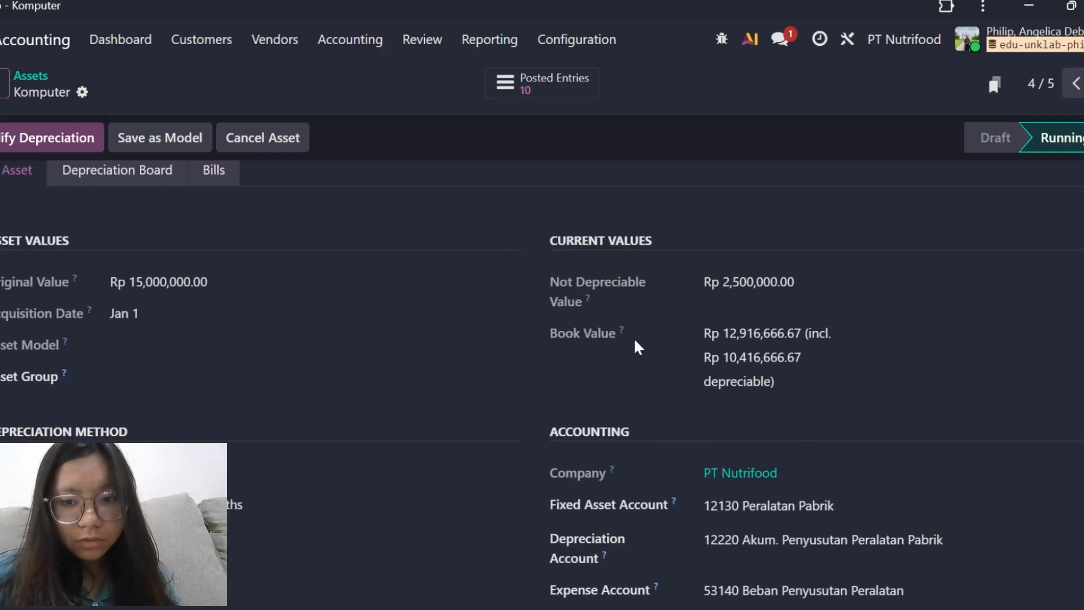
{"action": "scroll", "coordinate": [634, 341], "scroll_direction": "down", "scroll_amount": 1}
{"action": "scroll", "coordinate": [635, 341], "scroll_direction": "down", "scroll_amount": 2}
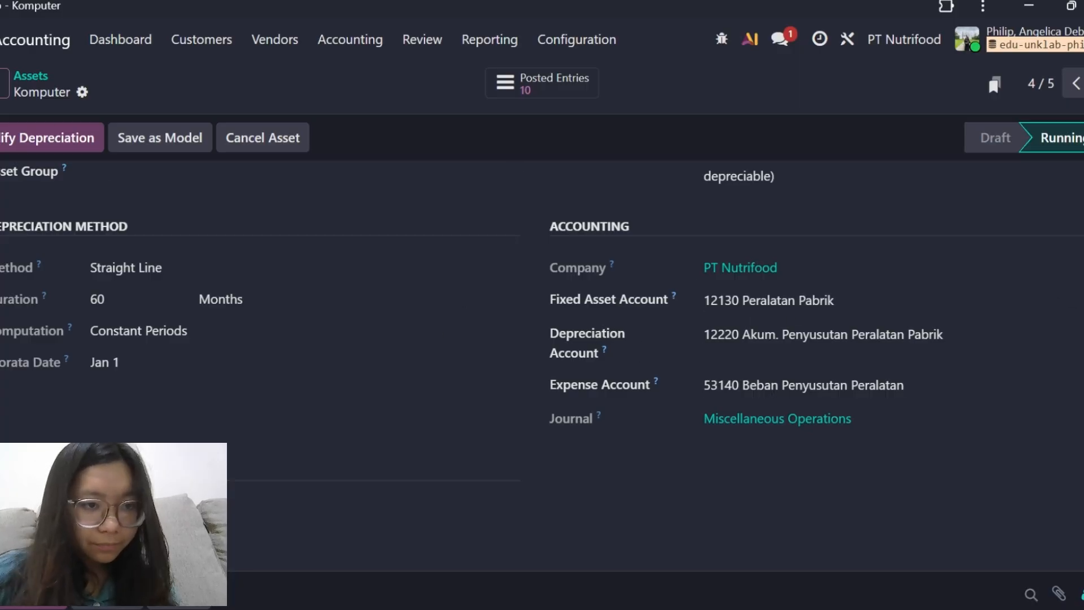
{"action": "scroll", "coordinate": [165, 290], "scroll_direction": "up", "scroll_amount": 5}
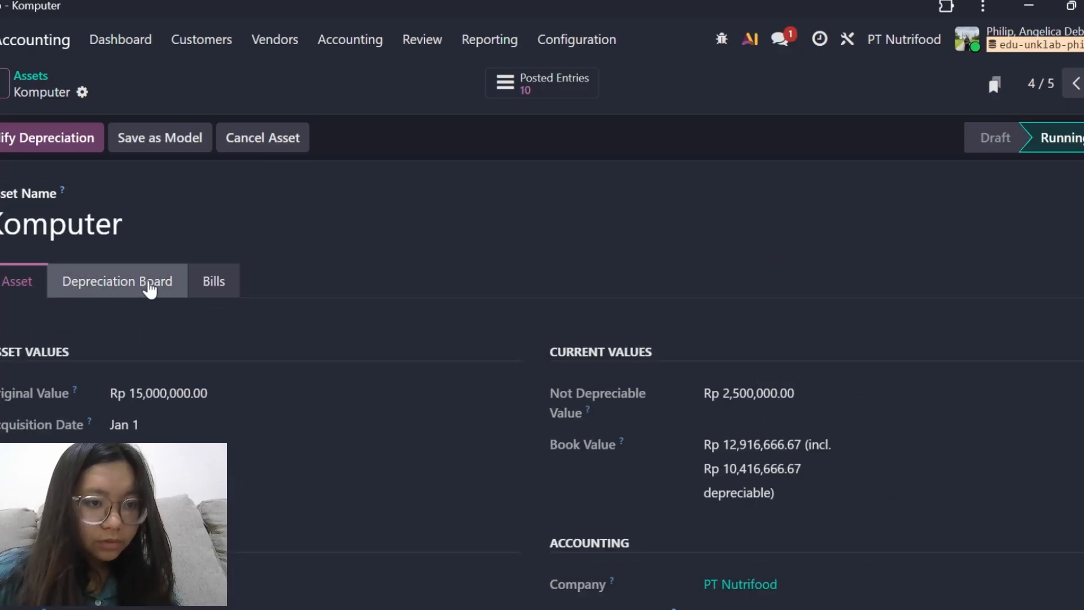
Check the Komputer asset's depreciation board, then move on to the Asuransi Dibayar Dimuka asset and look through its depreciation lines.
{"action": "left_click", "coordinate": [152, 287]}
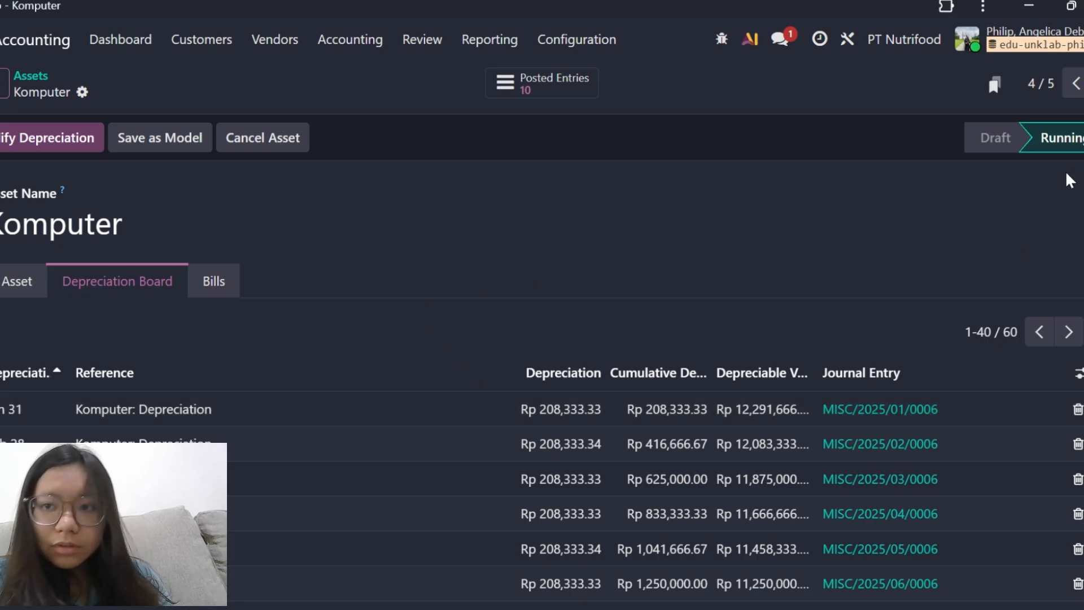
{"action": "left_click", "coordinate": [1083, 83]}
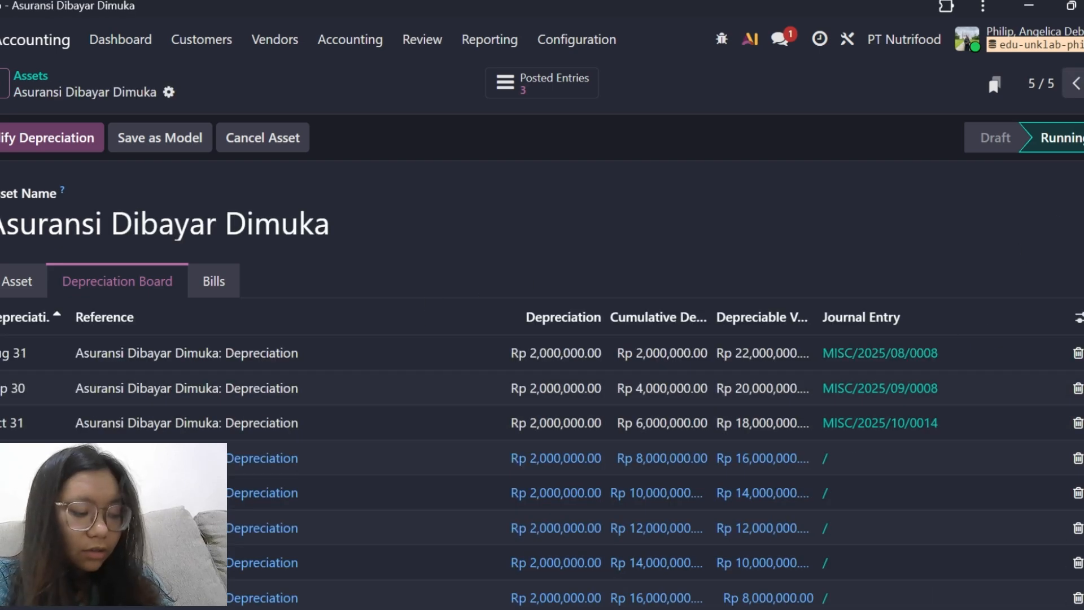
{"action": "scroll", "coordinate": [628, 276], "scroll_direction": "down", "scroll_amount": 1}
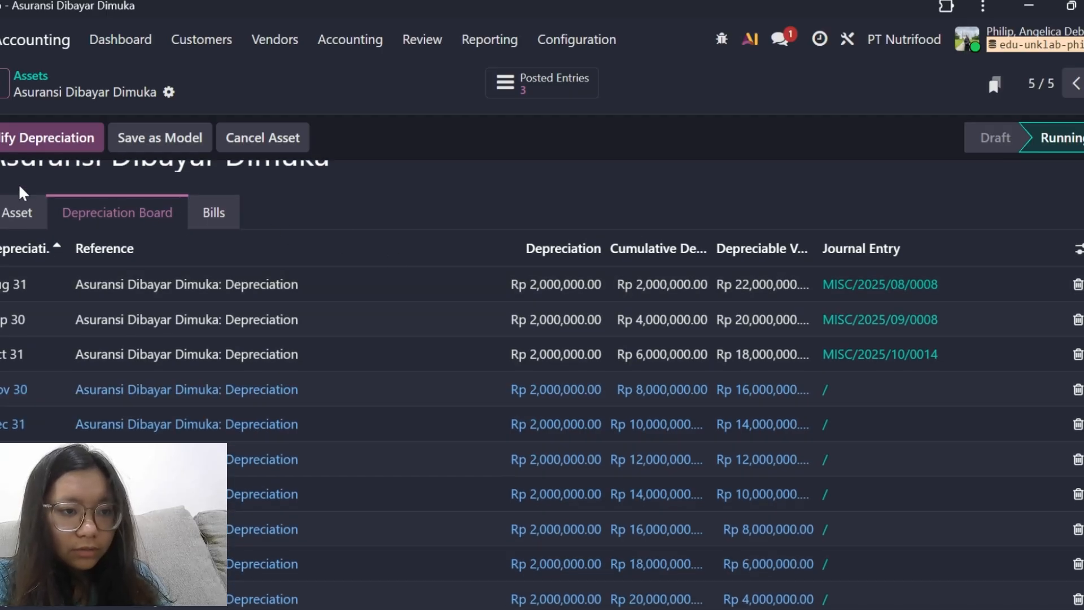
Examine the Asuransi Dibayar Dimuka asset's original and current values, depreciation method, duration, prorata date and linked accounts.
{"action": "left_click", "coordinate": [13, 226]}
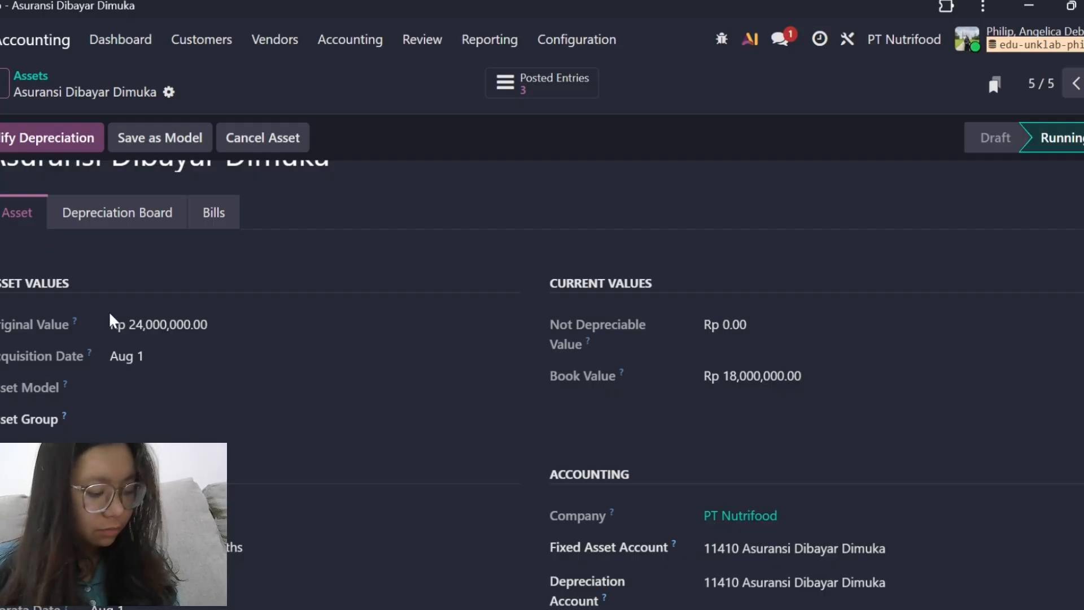
{"action": "scroll", "coordinate": [197, 335], "scroll_direction": "down", "scroll_amount": 1}
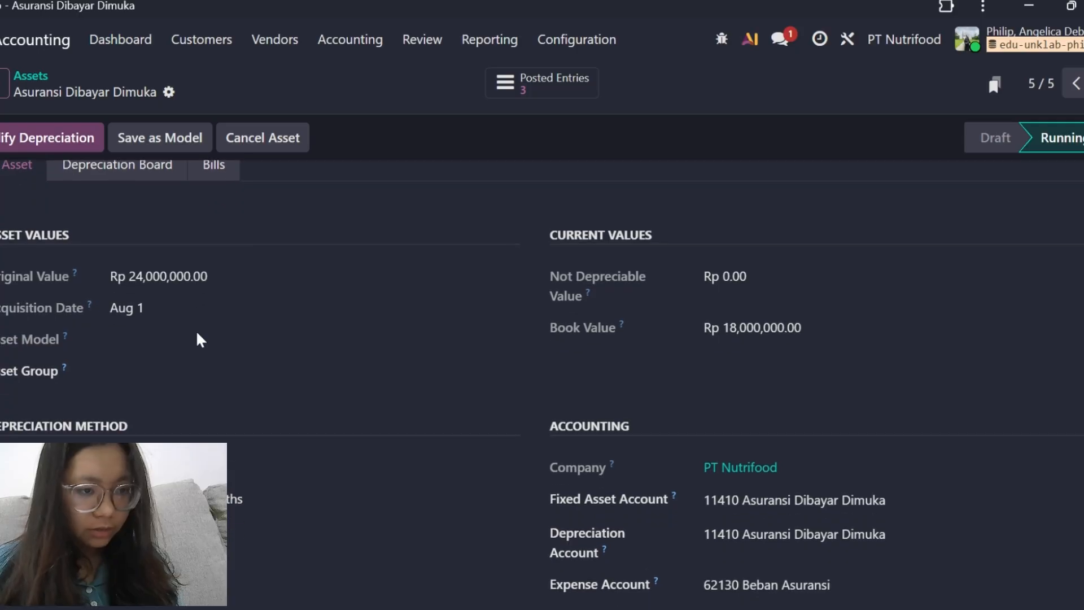
{"action": "scroll", "coordinate": [137, 341], "scroll_direction": "down", "scroll_amount": 1}
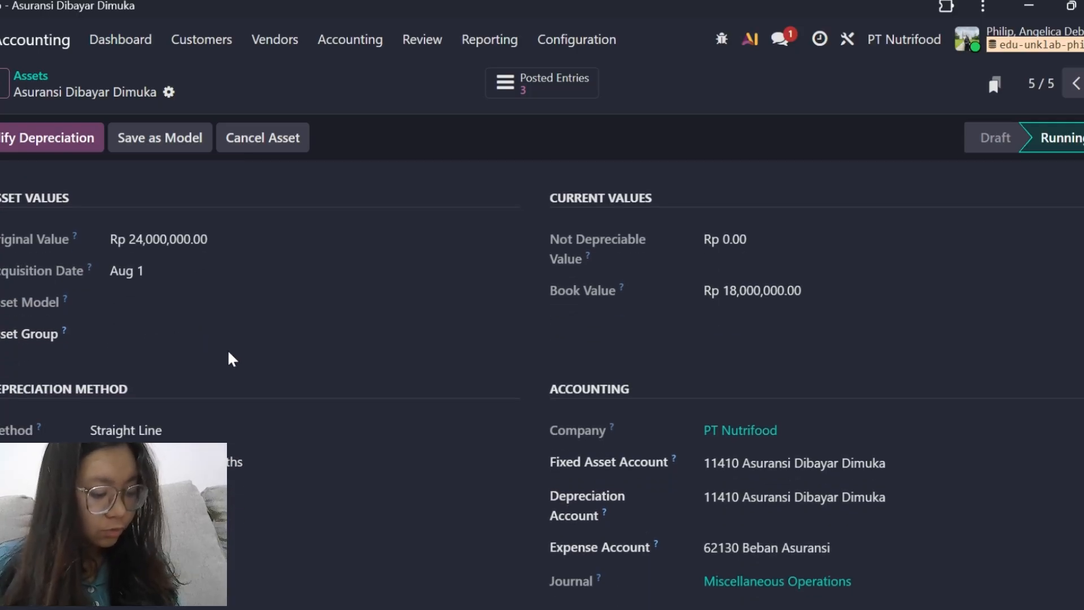
{"action": "scroll", "coordinate": [232, 359], "scroll_direction": "down", "scroll_amount": 1}
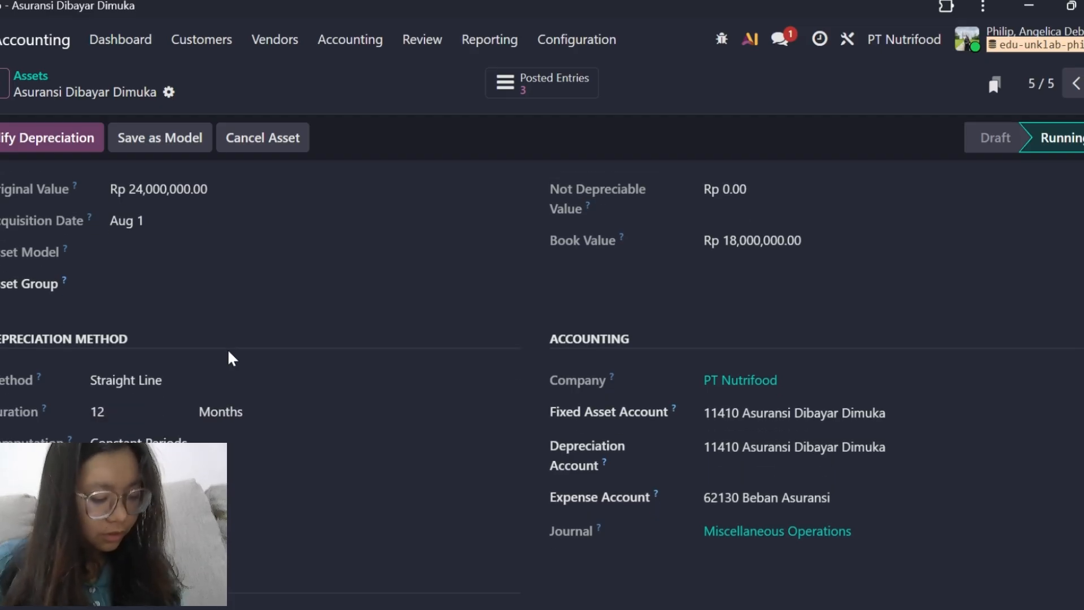
{"action": "scroll", "coordinate": [229, 353], "scroll_direction": "down", "scroll_amount": 1}
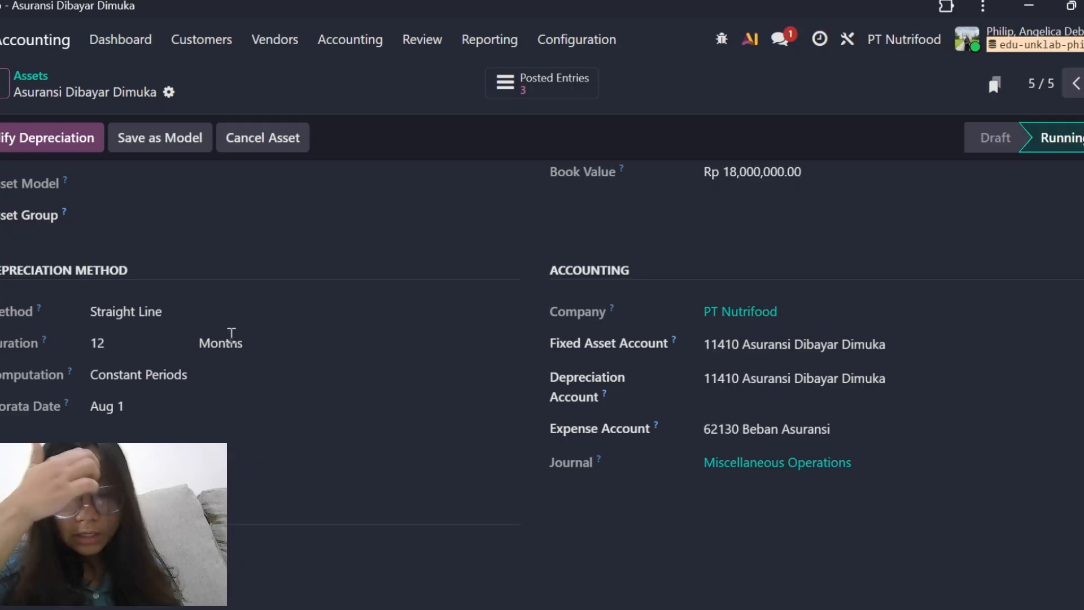
{"action": "scroll", "coordinate": [583, 333], "scroll_direction": "up", "scroll_amount": 2}
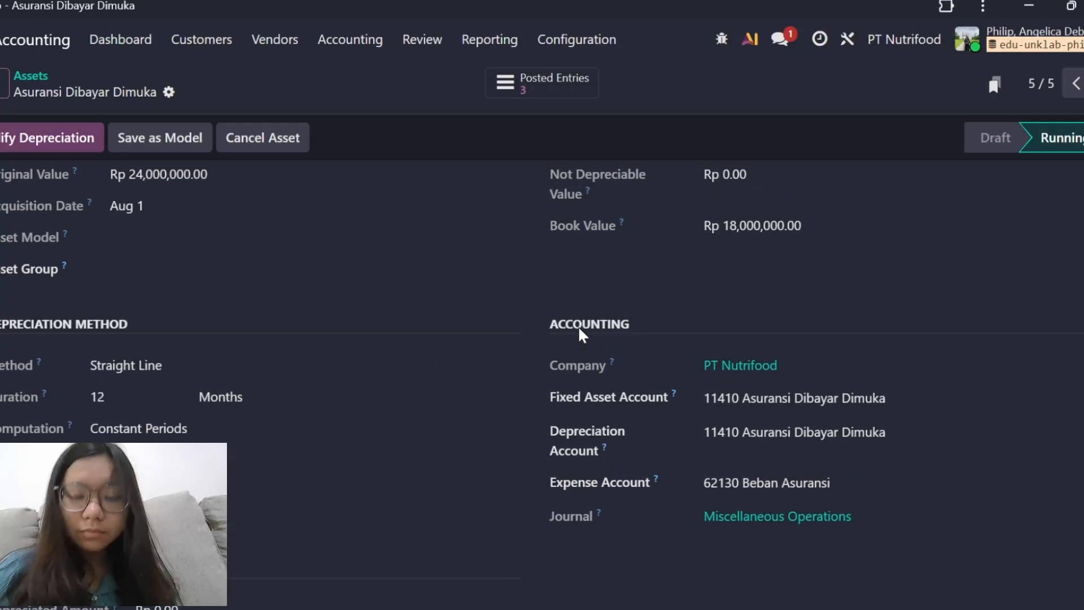
{"action": "scroll", "coordinate": [780, 379], "scroll_direction": "down", "scroll_amount": 1}
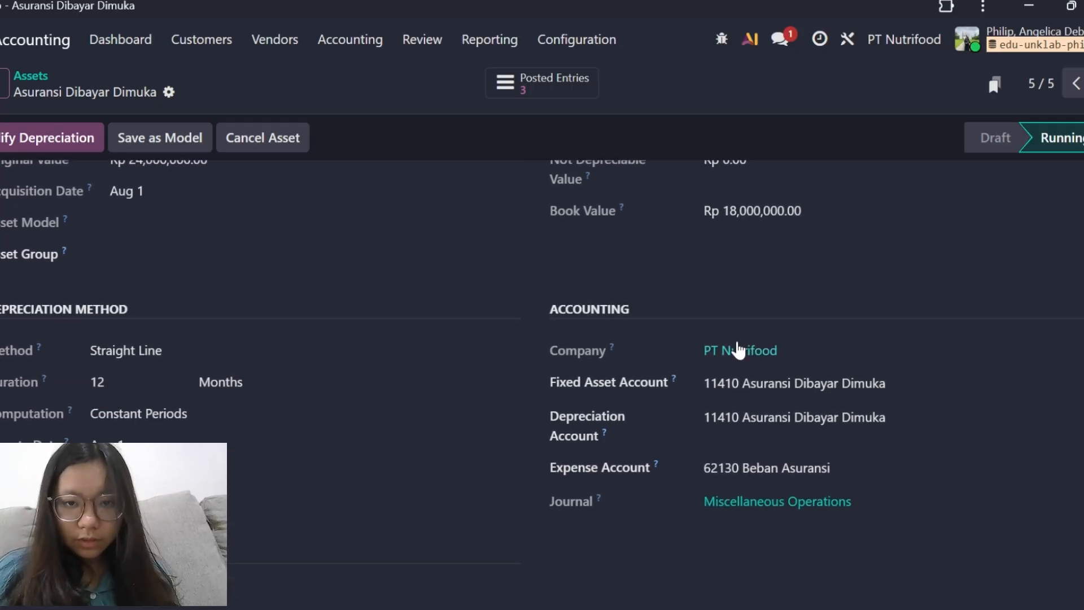
{"action": "scroll", "coordinate": [700, 339], "scroll_direction": "up", "scroll_amount": 2}
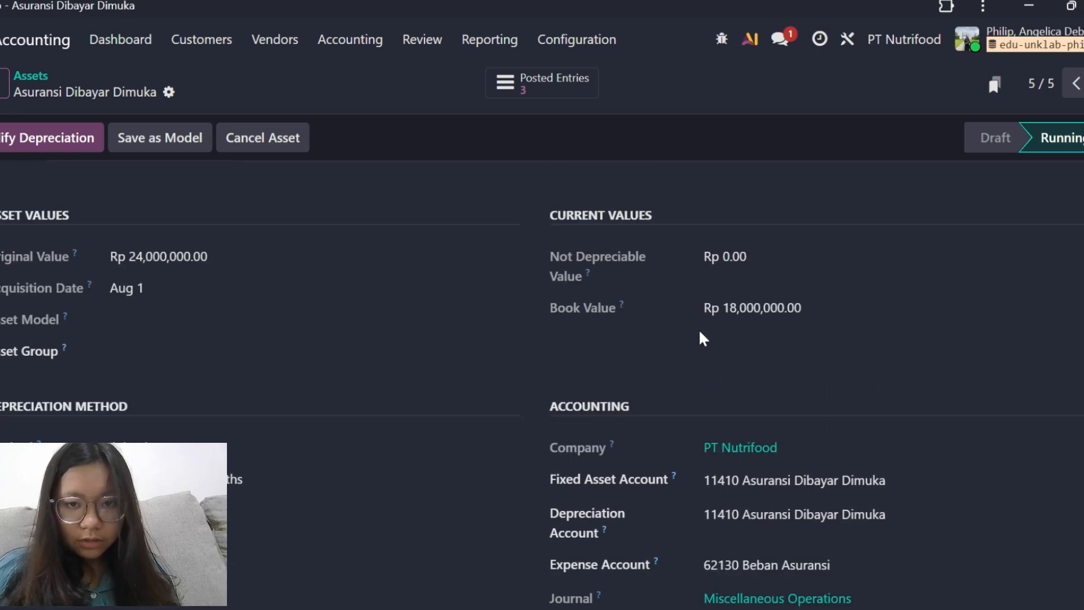
{"action": "scroll", "coordinate": [638, 393], "scroll_direction": "down", "scroll_amount": 1}
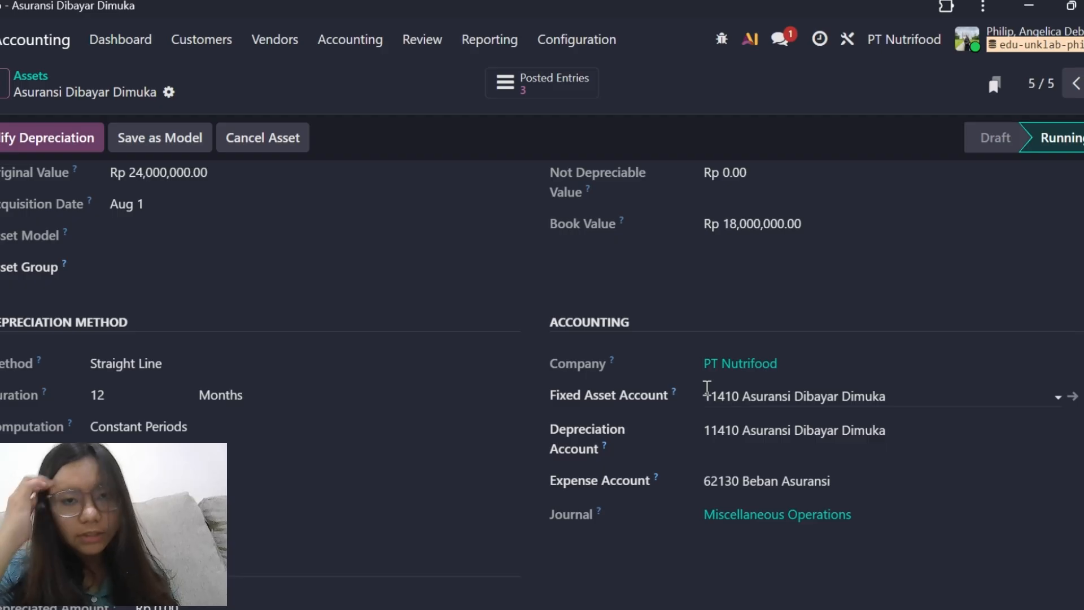
{"action": "scroll", "coordinate": [707, 389], "scroll_direction": "down", "scroll_amount": 1}
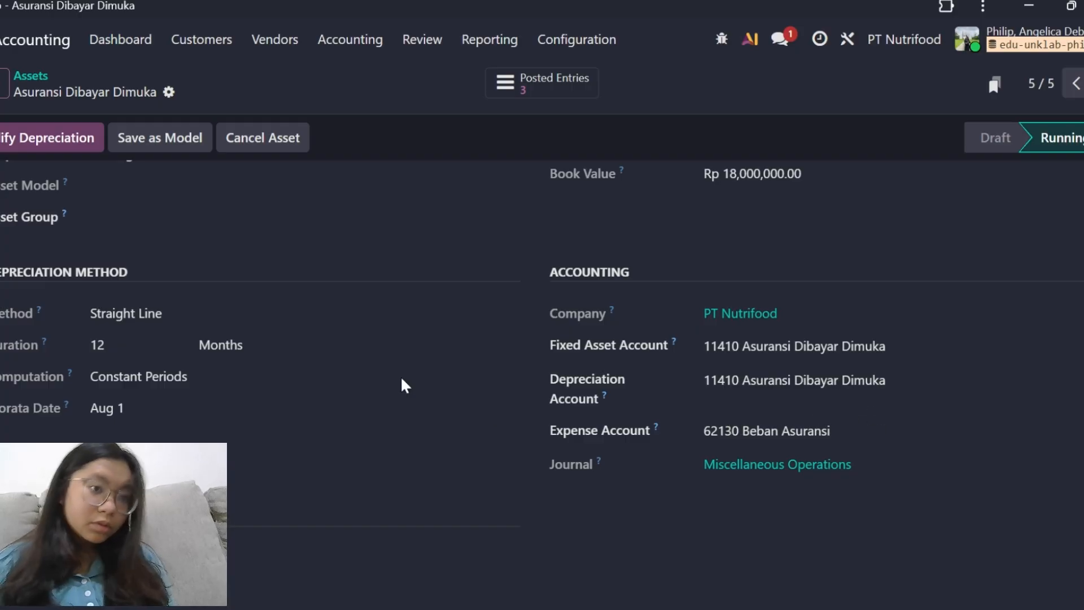
Recheck the depreciation board of the prepaid insurance asset and return to the list of all assets.
{"action": "scroll", "coordinate": [347, 357], "scroll_direction": "up", "scroll_amount": 5}
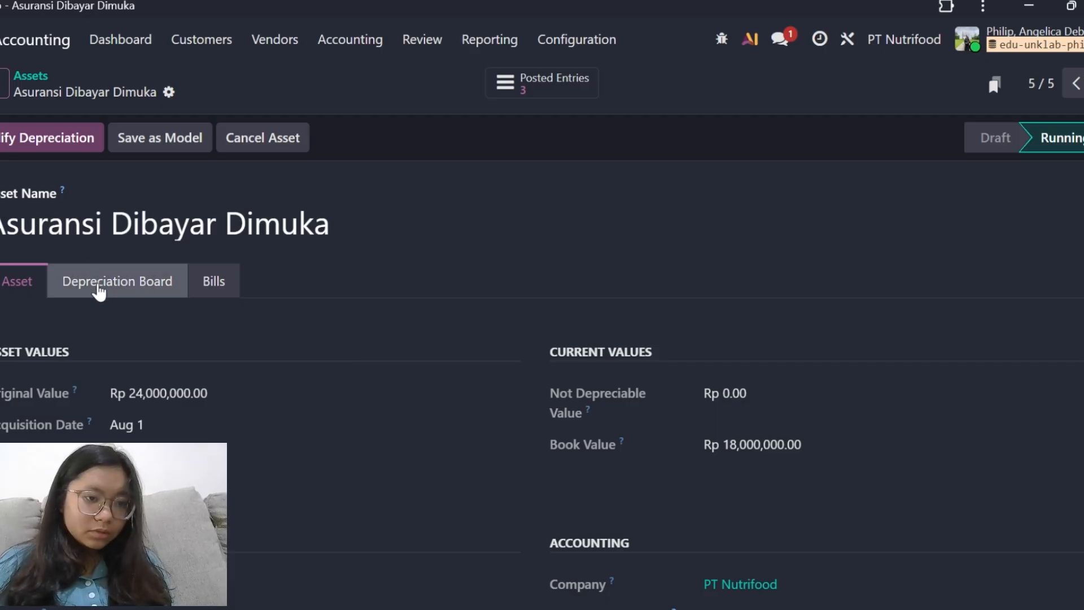
{"action": "left_click", "coordinate": [98, 292]}
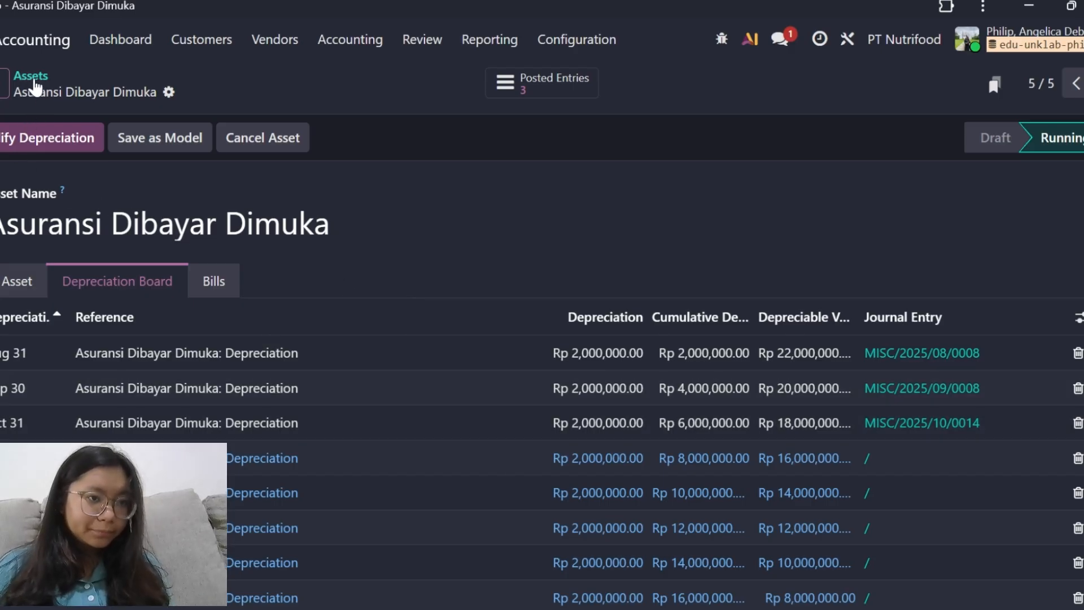
{"action": "left_click", "coordinate": [35, 75]}
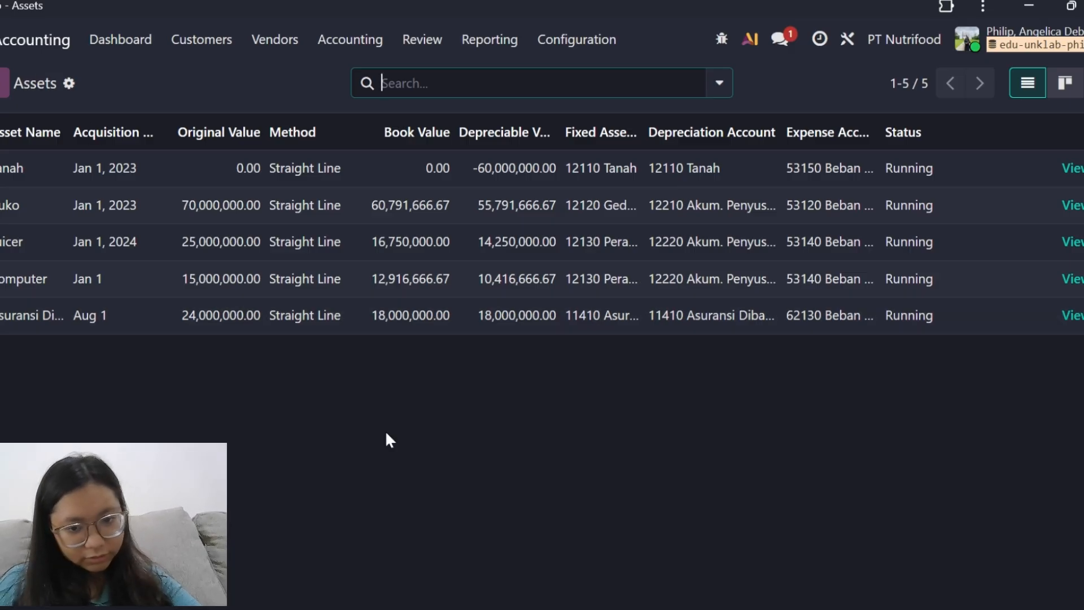
Switch to the Oct 2025 Trial Balance report and review the account balances from the beginning of the list.
{"action": "key", "text": "alt+Tab"}
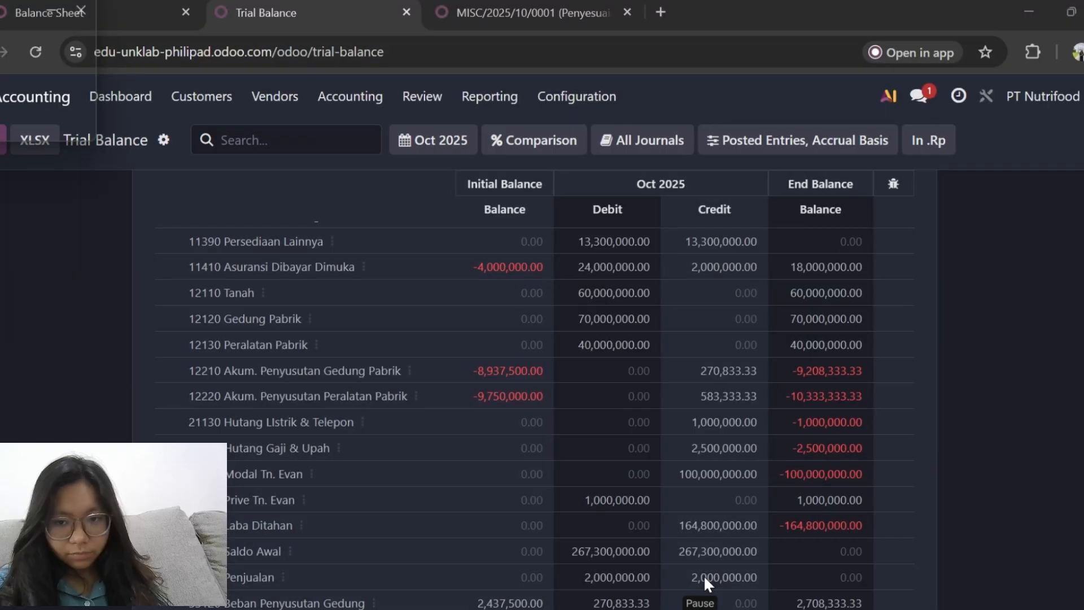
{"action": "scroll", "coordinate": [587, 406], "scroll_direction": "up", "scroll_amount": 3}
{"action": "scroll", "coordinate": [586, 408], "scroll_direction": "up", "scroll_amount": 1}
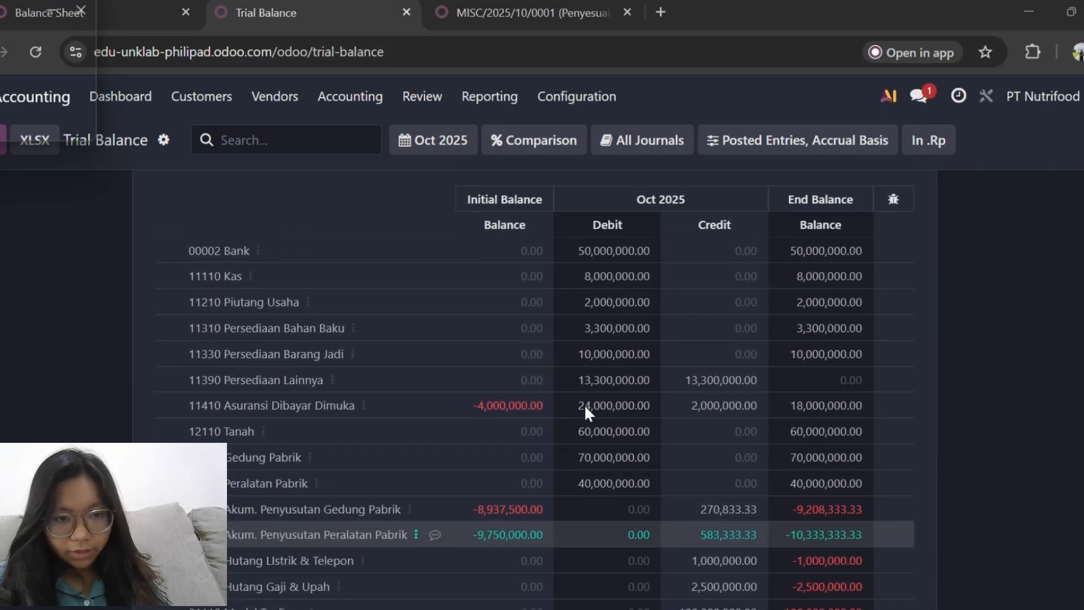
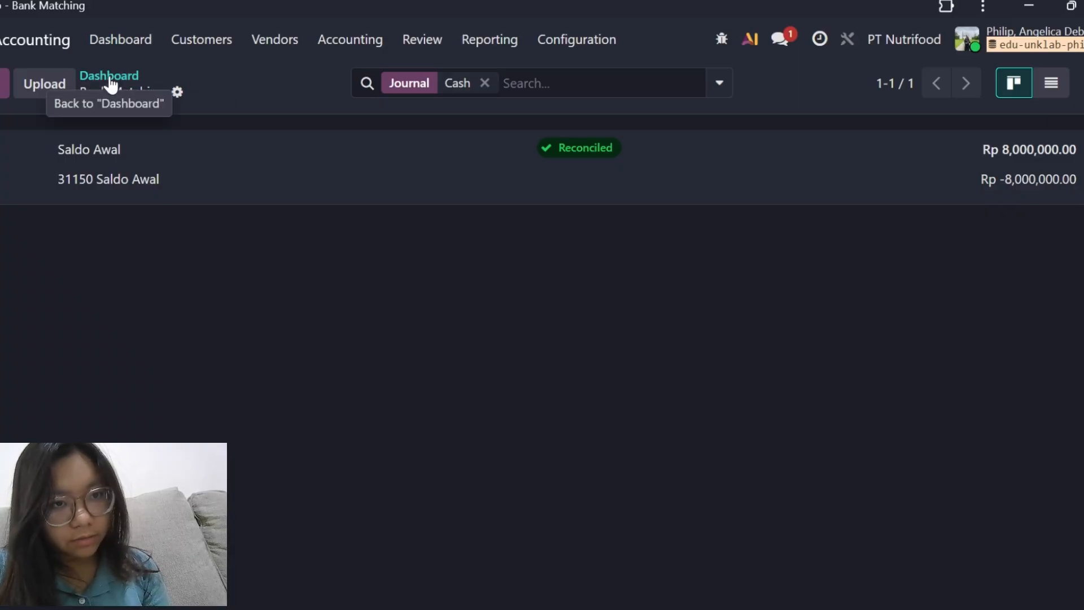
Check the reconciliation details of the opening balance transaction in the Bank journal, then return to the accounting dashboard.
{"action": "left_click", "coordinate": [116, 45]}
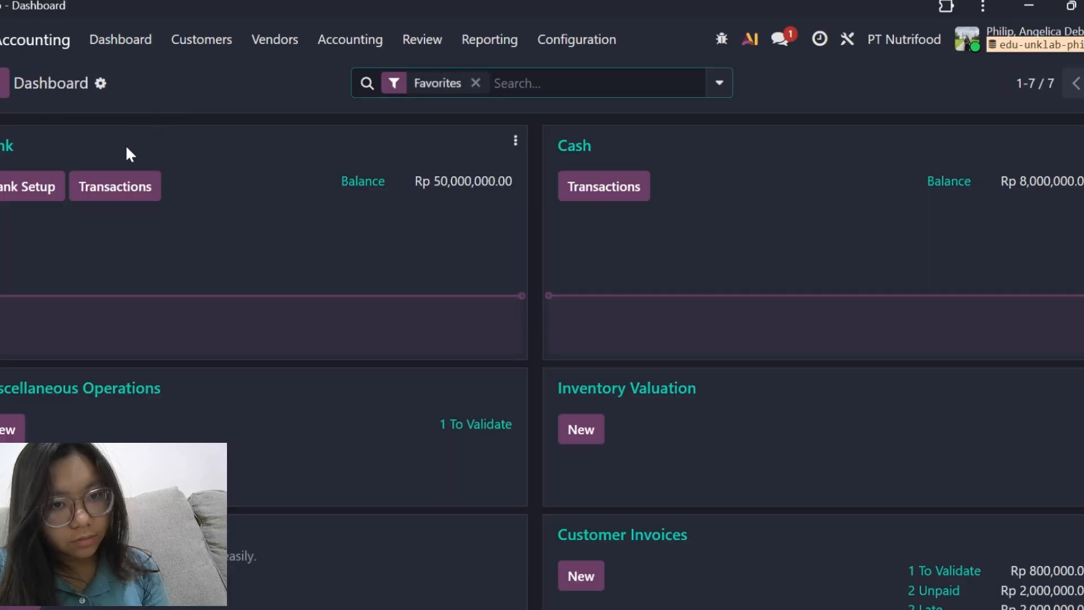
{"action": "left_click", "coordinate": [8, 153]}
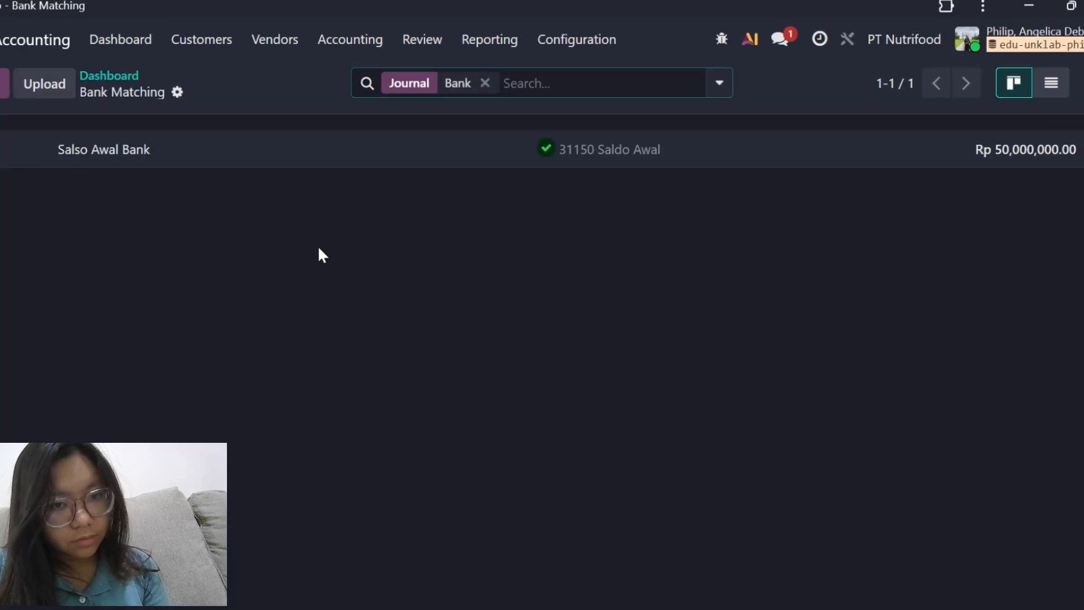
{"action": "left_click", "coordinate": [672, 155]}
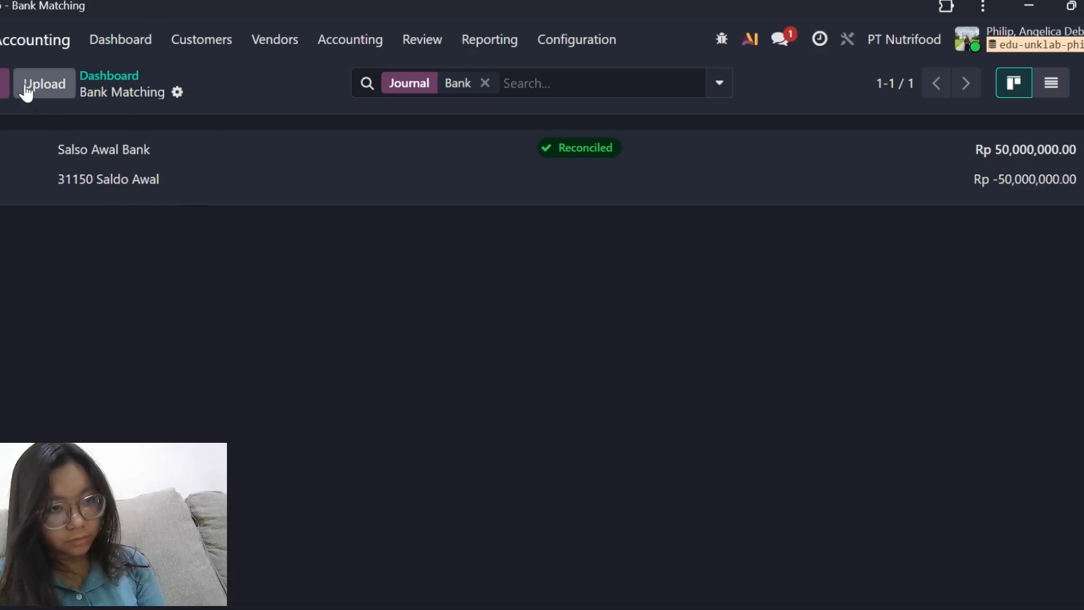
{"action": "left_click", "coordinate": [95, 84]}
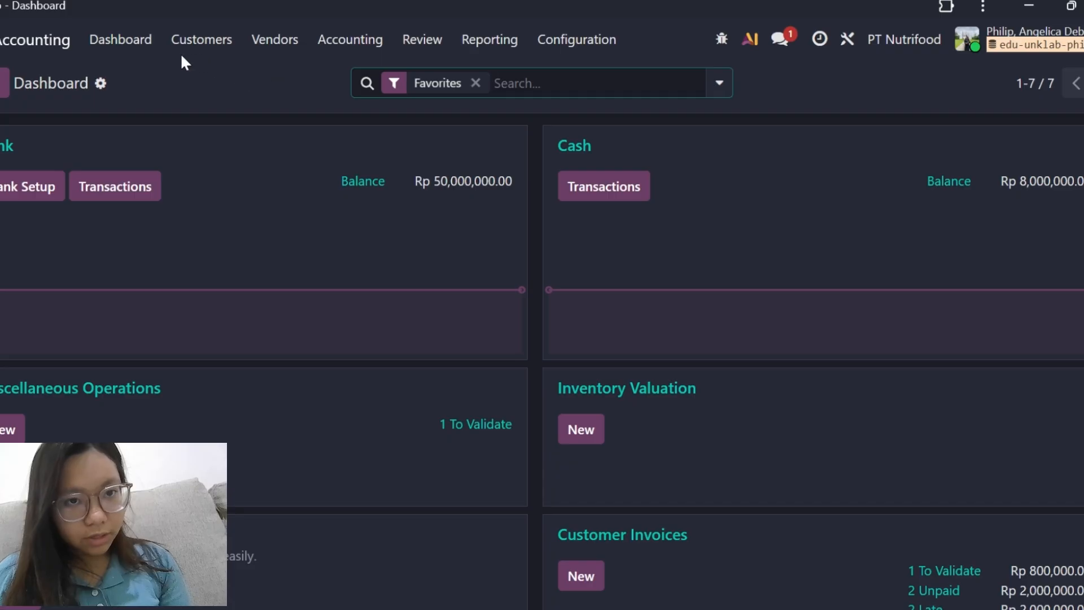
Open the Saldo Awal Aset Tetap & Asuransi entry from the journal entries and review its reference and journal items.
{"action": "left_click", "coordinate": [329, 38]}
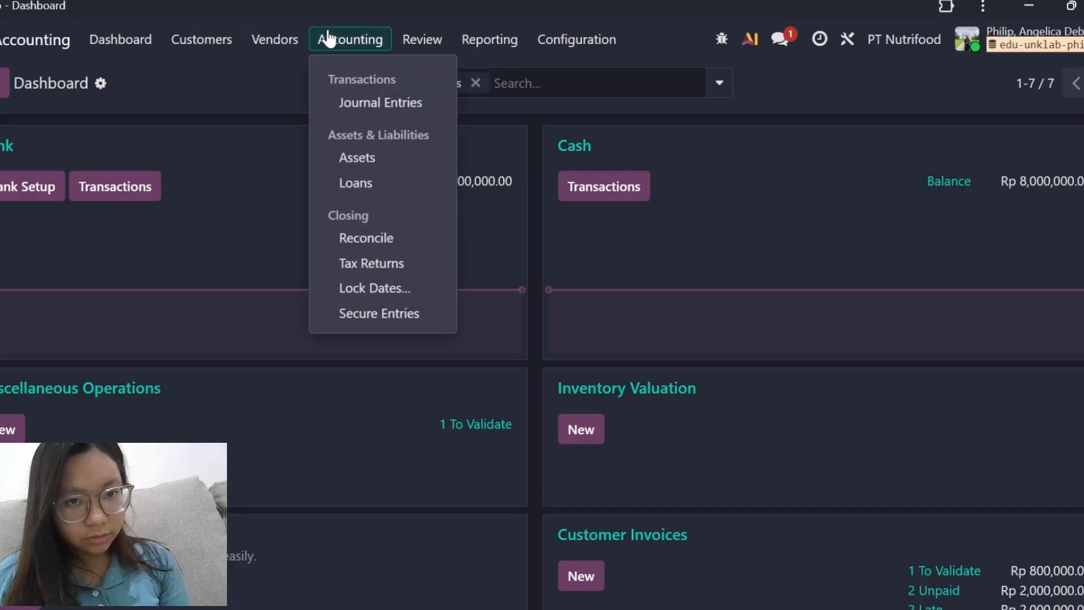
{"action": "left_click", "coordinate": [355, 107]}
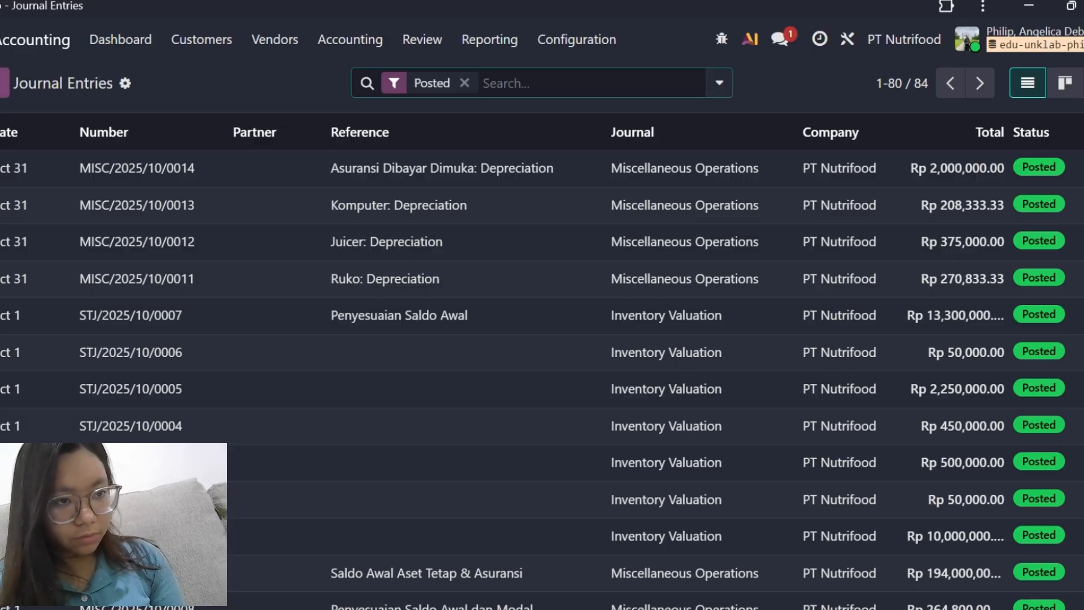
{"action": "left_click", "coordinate": [5, 83]}
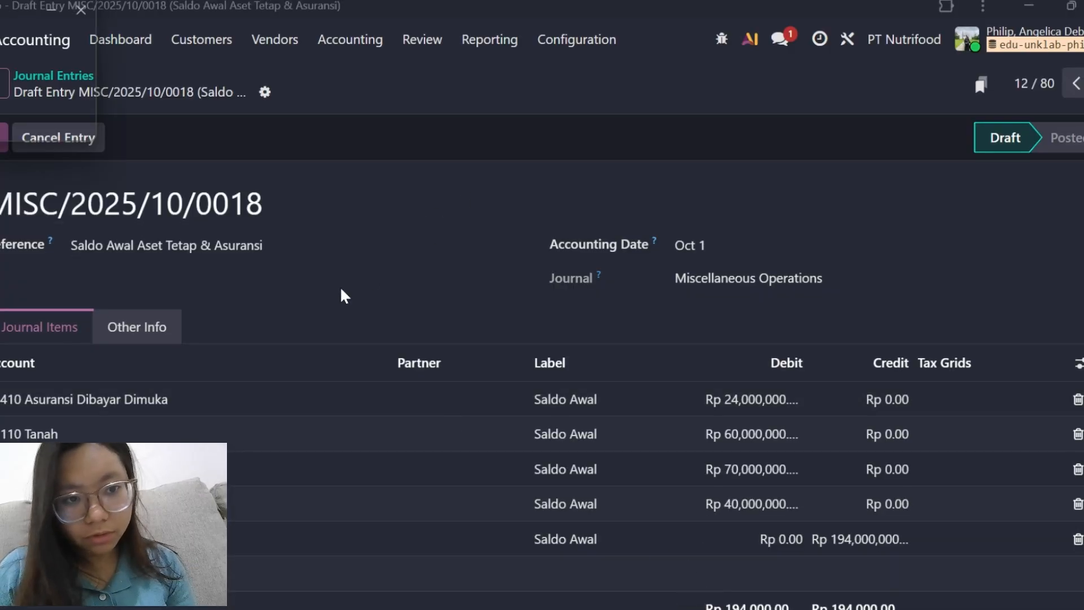
{"action": "scroll", "coordinate": [301, 361], "scroll_direction": "down", "scroll_amount": 2}
{"action": "scroll", "coordinate": [301, 360], "scroll_direction": "up", "scroll_amount": 1}
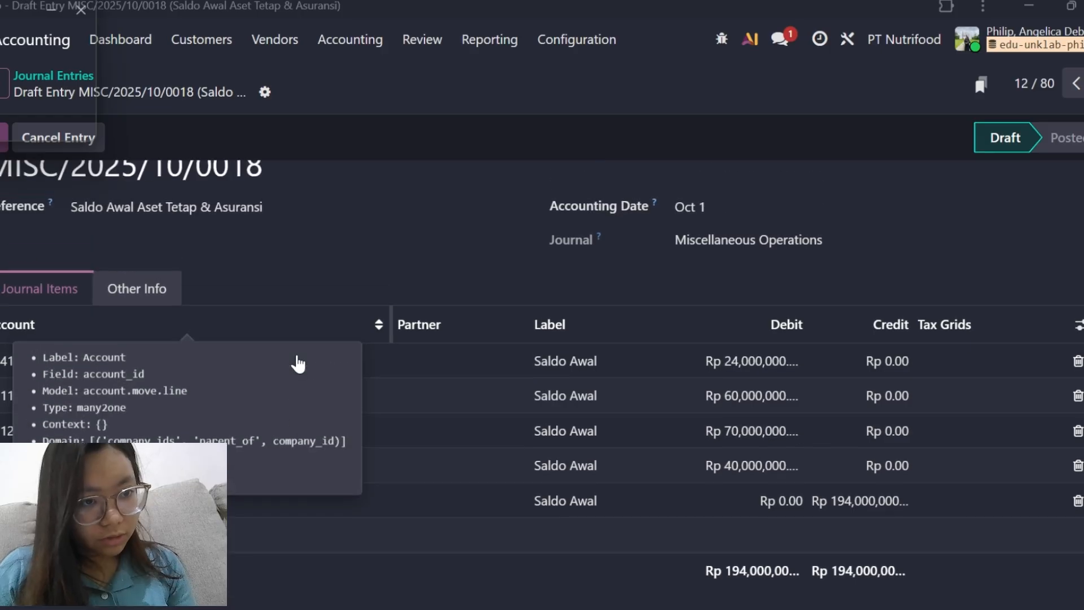
{"action": "scroll", "coordinate": [111, 302], "scroll_direction": "up", "scroll_amount": 1}
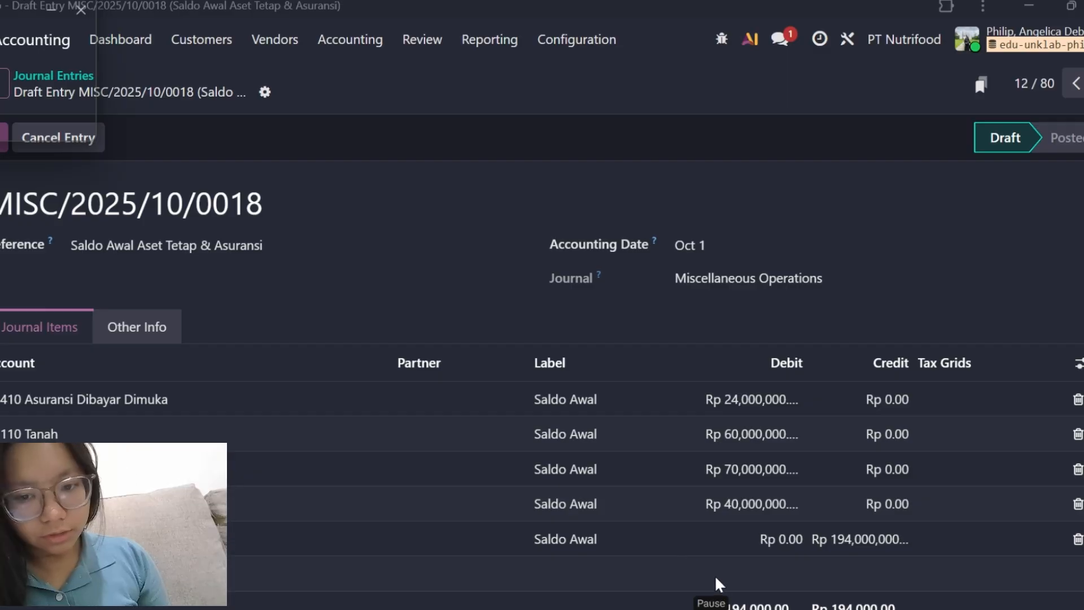
{"action": "scroll", "coordinate": [412, 277], "scroll_direction": "down", "scroll_amount": 2}
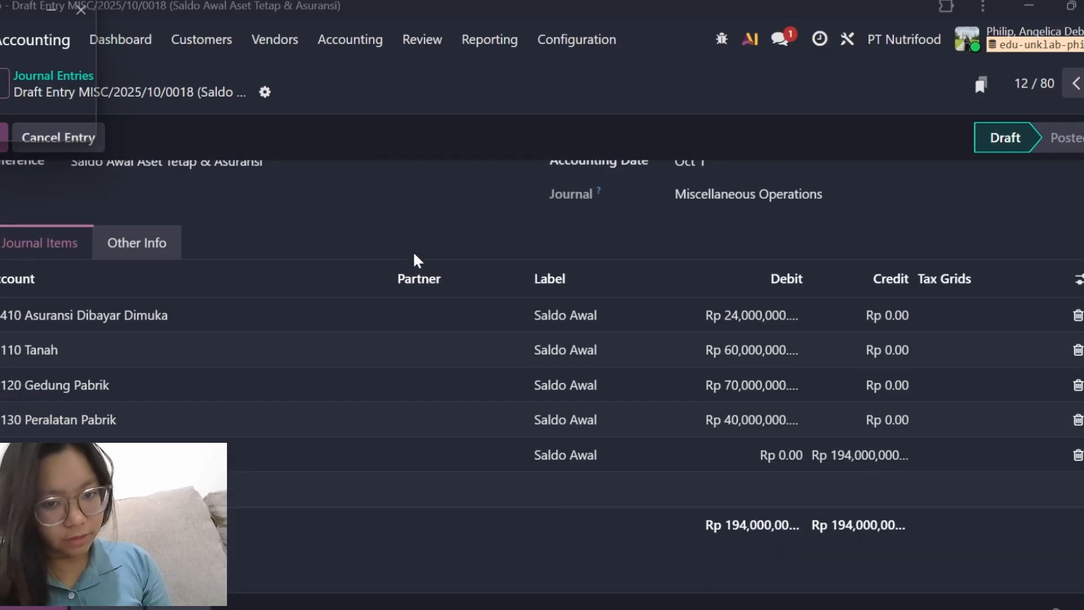
{"action": "scroll", "coordinate": [370, 356], "scroll_direction": "up", "scroll_amount": 2}
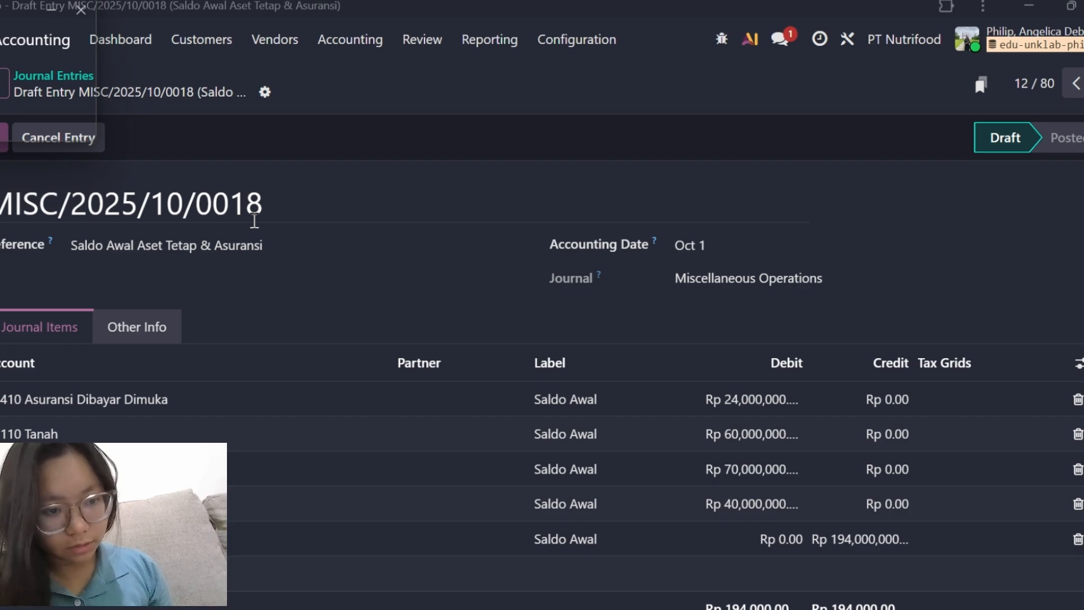
Verify the fixed asset and insurance opening entry's date, debit and credit lines, post it, and check the Trial Balance.
{"action": "mouse_move", "coordinate": [653, 244]}
{"action": "scroll", "coordinate": [655, 248], "scroll_direction": "down", "scroll_amount": 1}
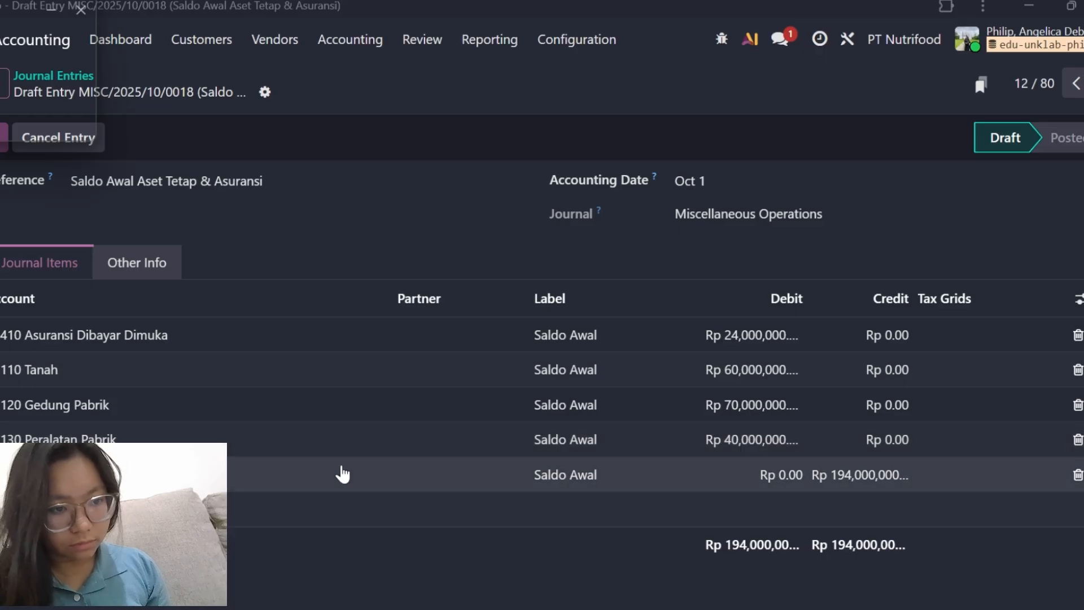
{"action": "scroll", "coordinate": [341, 472], "scroll_direction": "down", "scroll_amount": 1}
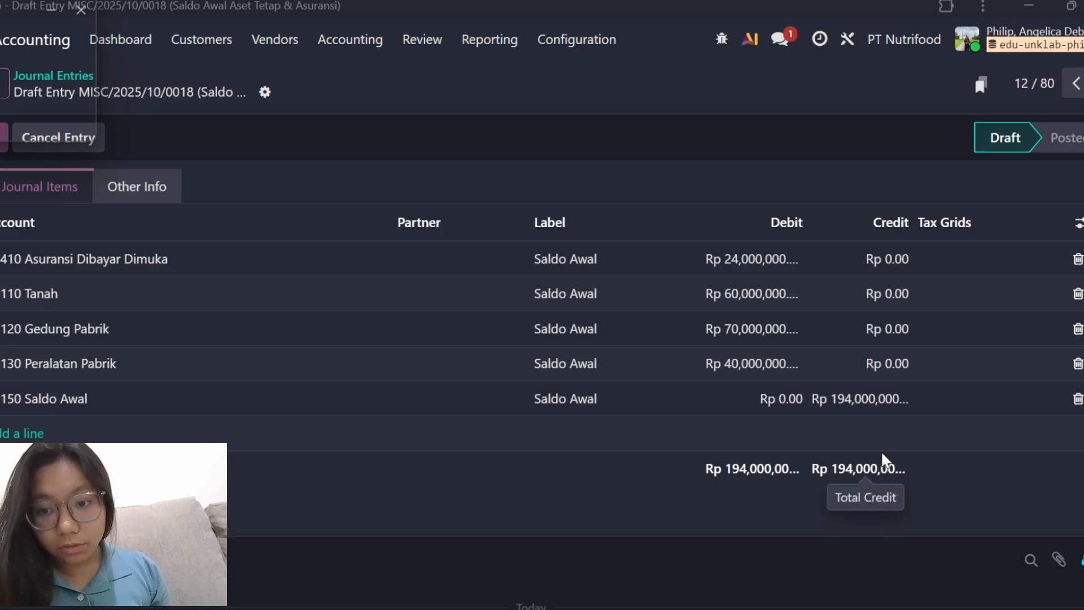
{"action": "scroll", "coordinate": [867, 428], "scroll_direction": "down", "scroll_amount": 1}
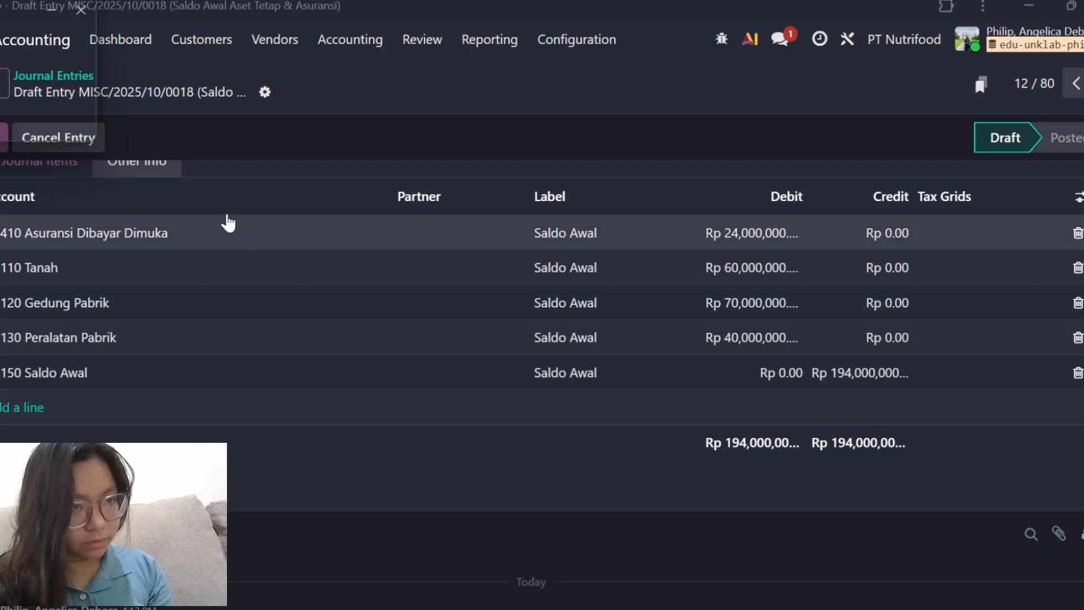
{"action": "scroll", "coordinate": [199, 218], "scroll_direction": "up", "scroll_amount": 3}
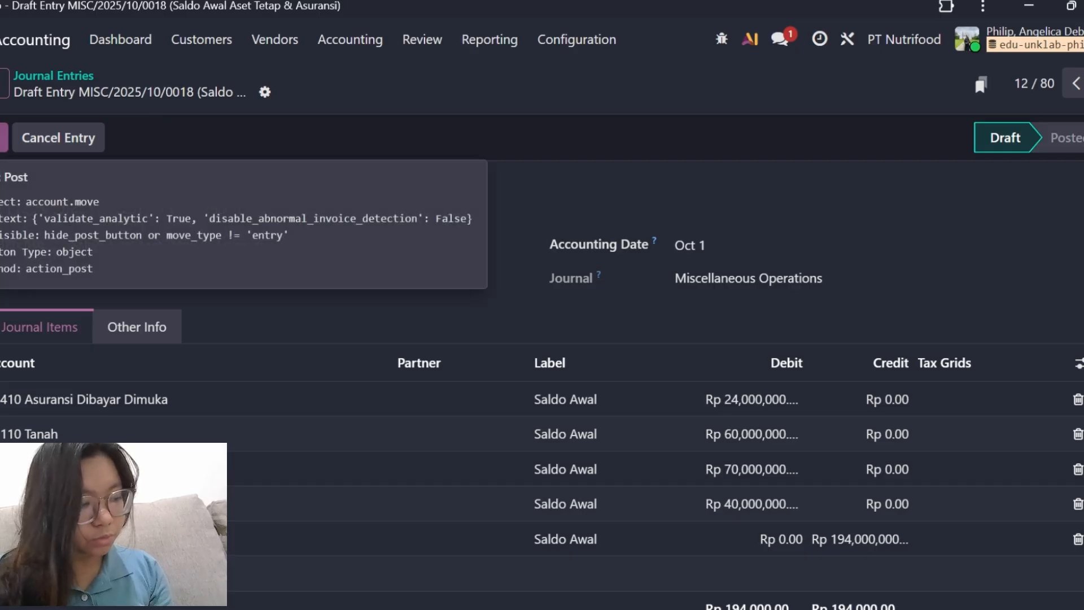
{"action": "left_click", "coordinate": [4, 137]}
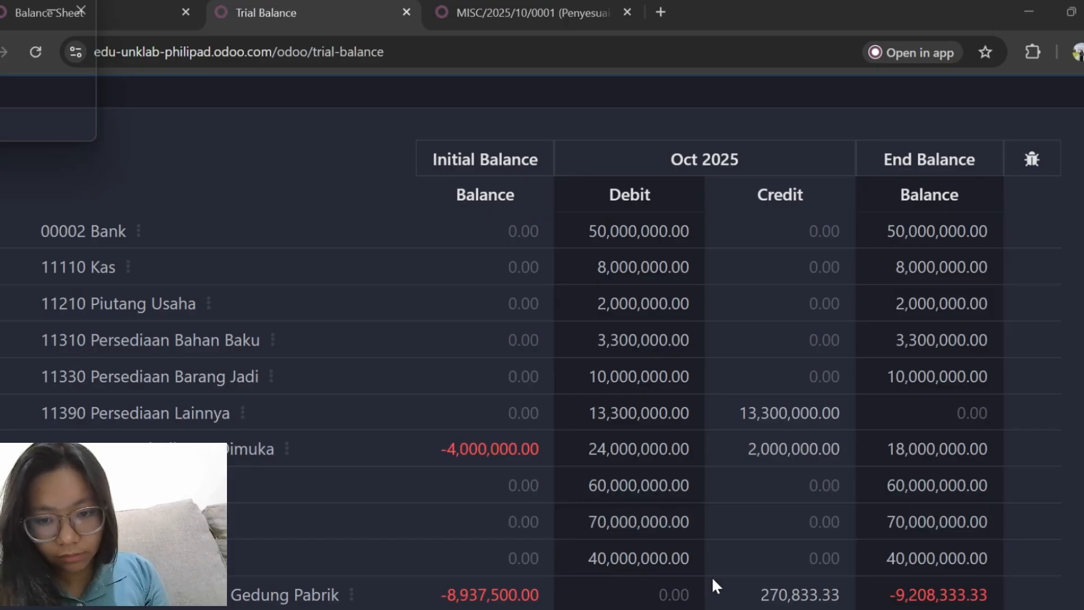
{"action": "scroll", "coordinate": [711, 576], "scroll_direction": "down", "scroll_amount": 1}
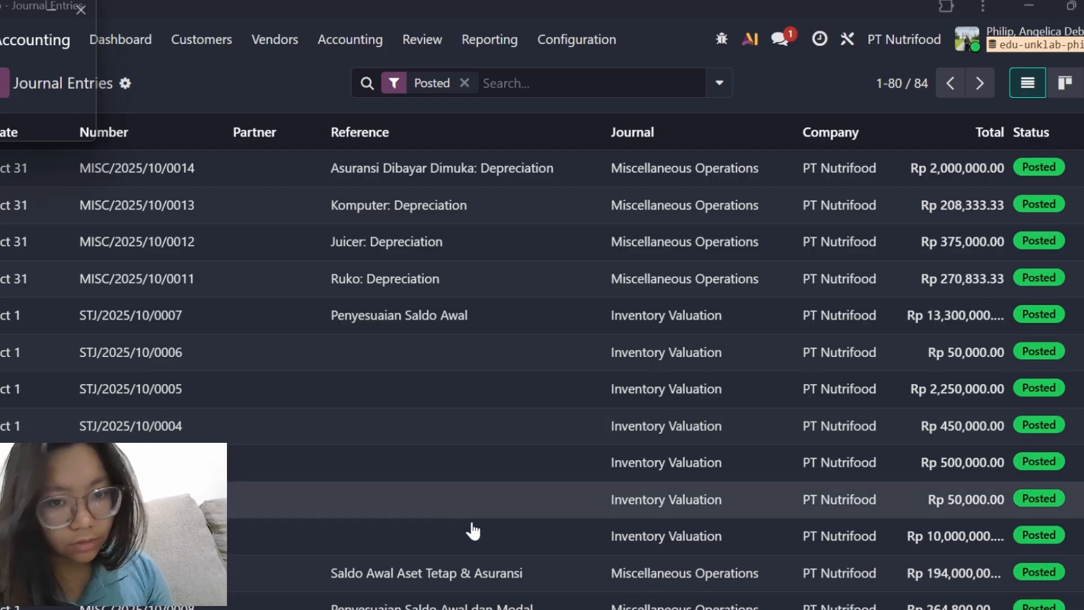
Open the Saldo awal hutang journal entry, review its payable lines and post it.
{"action": "left_click", "coordinate": [704, 573]}
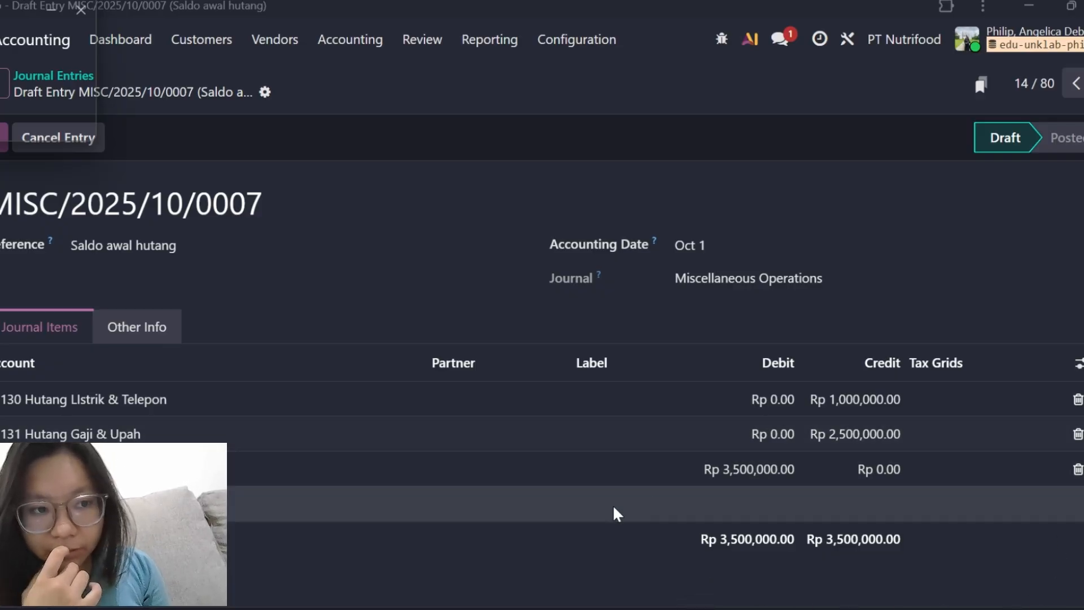
{"action": "scroll", "coordinate": [332, 433], "scroll_direction": "down", "scroll_amount": 1}
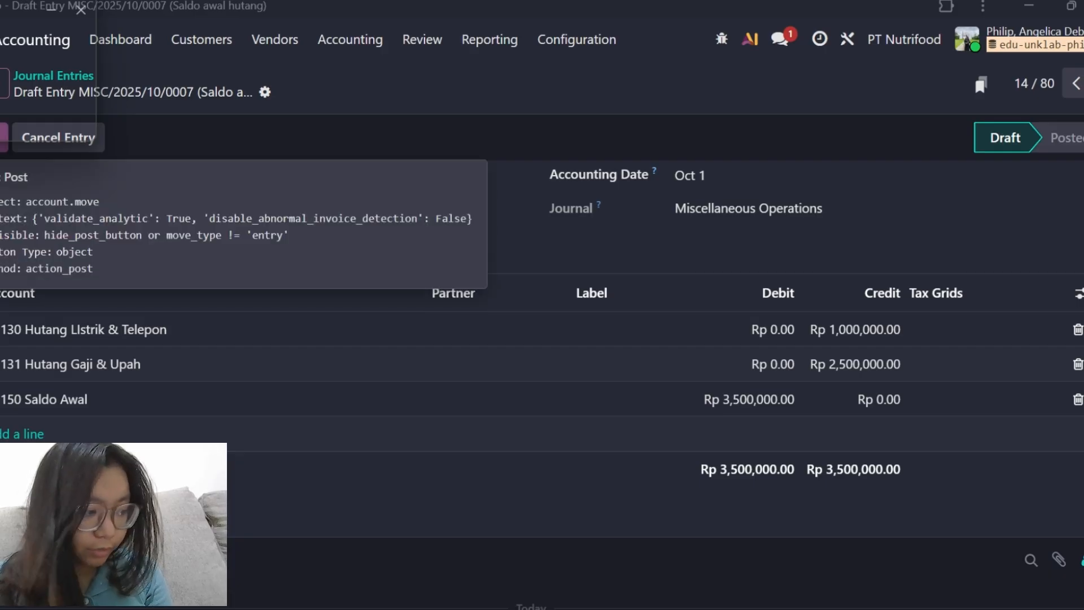
{"action": "left_click", "coordinate": [4, 137]}
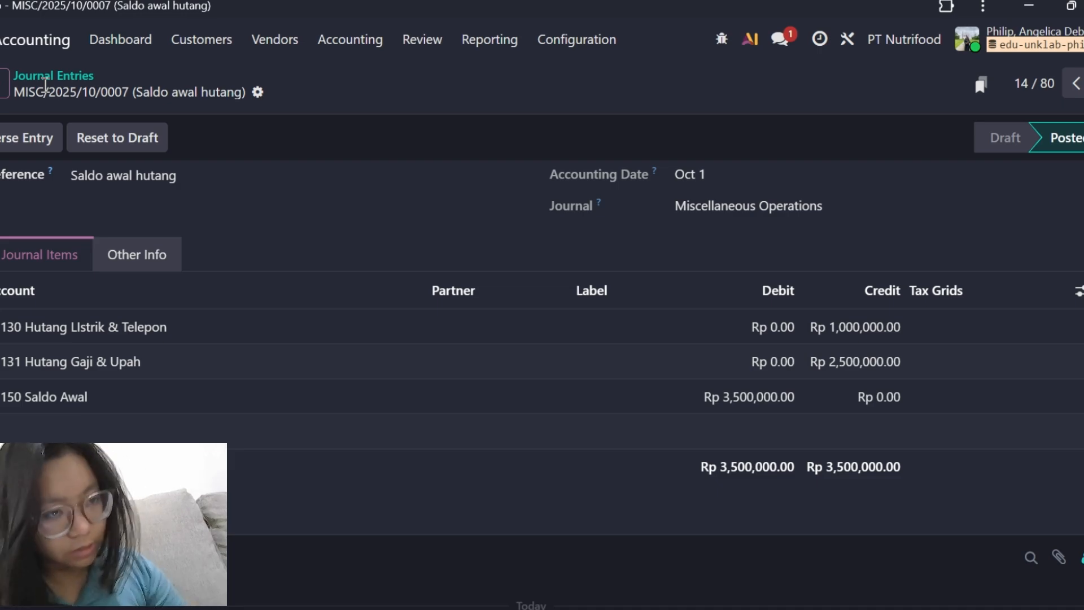
Review the capital, drawings, Saldo Awal and Laba Ditahan lines in the draft Penyesuaian Saldo Awal dan Modal entry.
{"action": "left_click", "coordinate": [3, 90]}
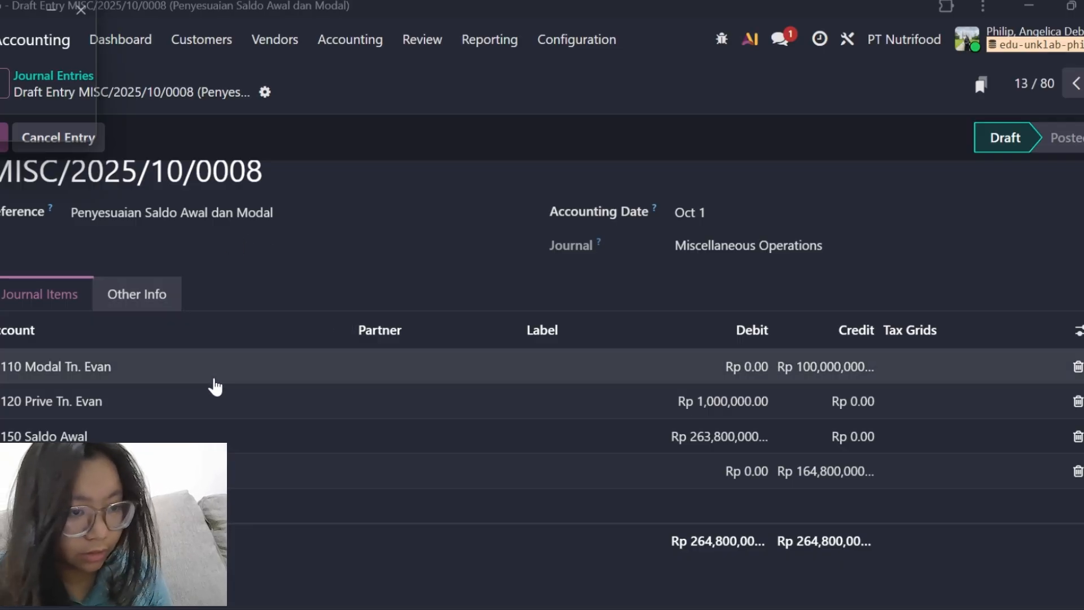
{"action": "scroll", "coordinate": [215, 386], "scroll_direction": "down", "scroll_amount": 1}
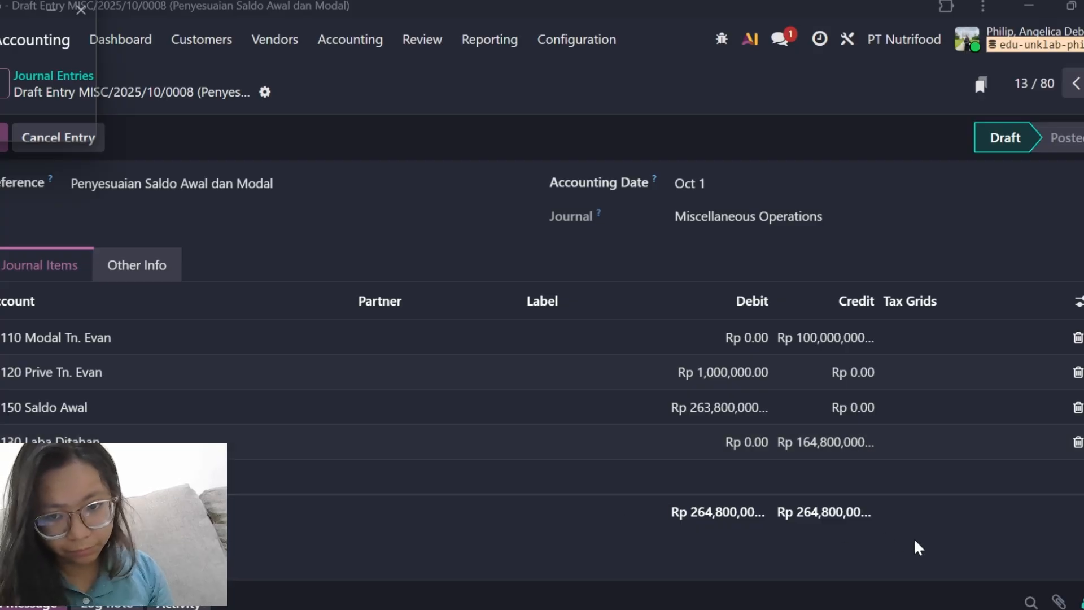
{"action": "scroll", "coordinate": [921, 546], "scroll_direction": "down", "scroll_amount": 2}
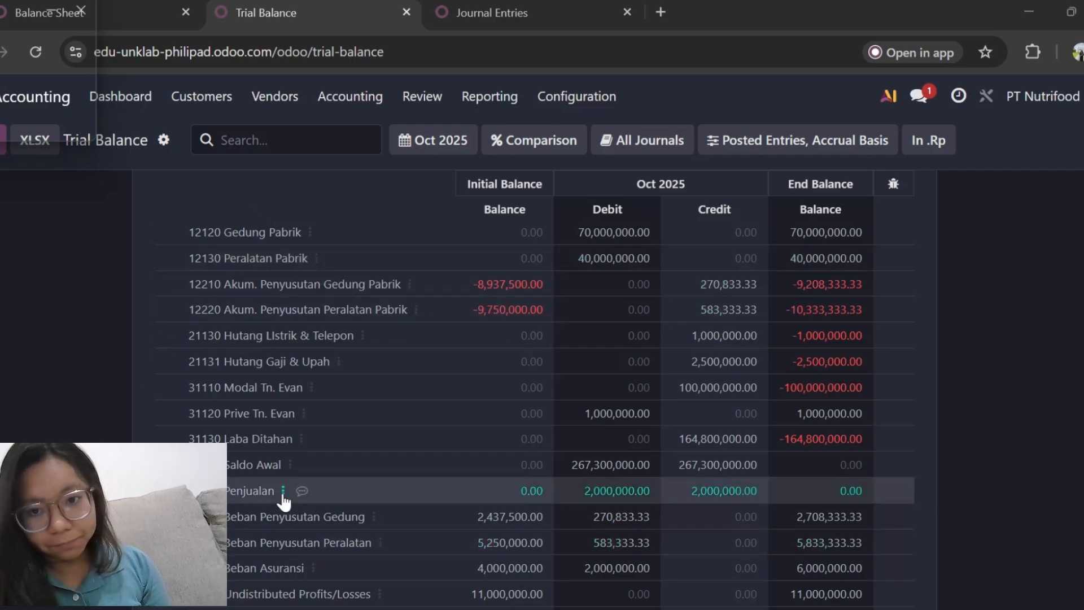
Examine the Oct 2025 Trial Balance across all accounts, checking initial balances, movements, end balances and the debit and credit totals.
{"action": "scroll", "coordinate": [284, 502], "scroll_direction": "down", "scroll_amount": 2}
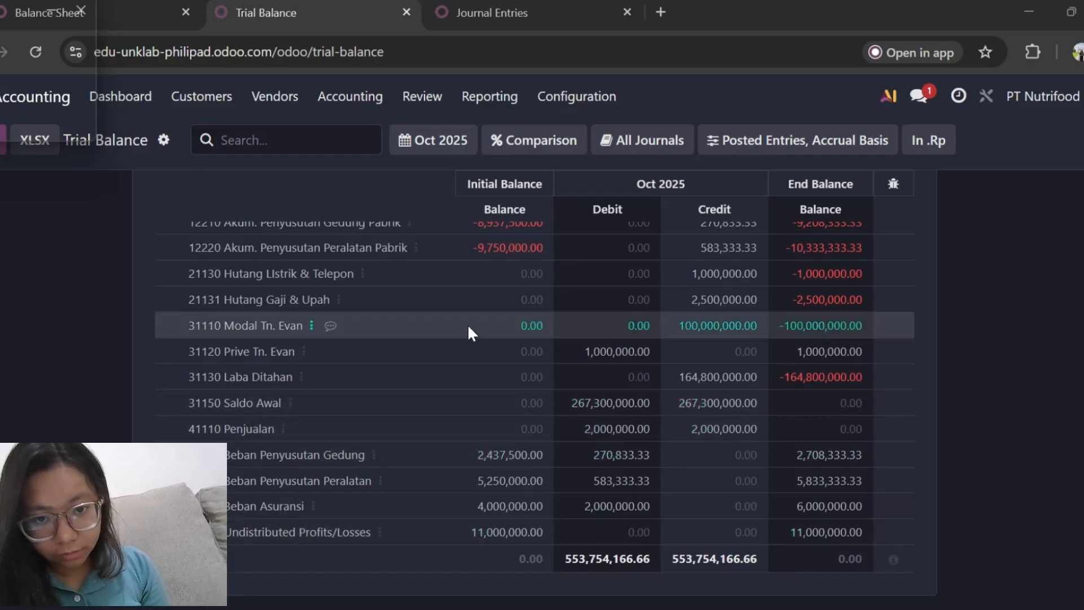
{"action": "scroll", "coordinate": [469, 333], "scroll_direction": "up", "scroll_amount": 5}
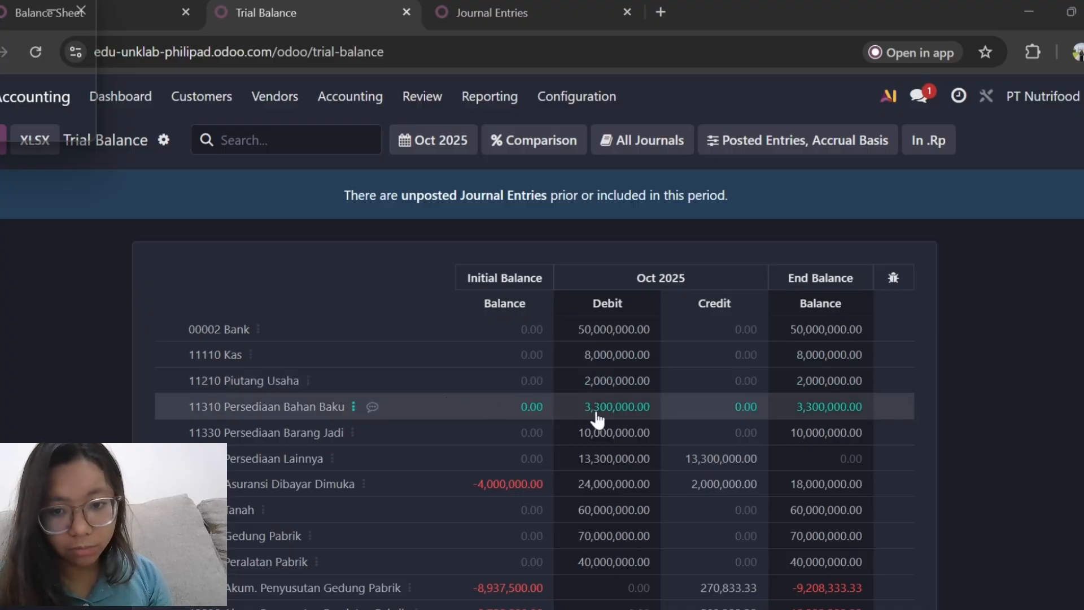
{"action": "scroll", "coordinate": [597, 421], "scroll_direction": "down", "scroll_amount": 2}
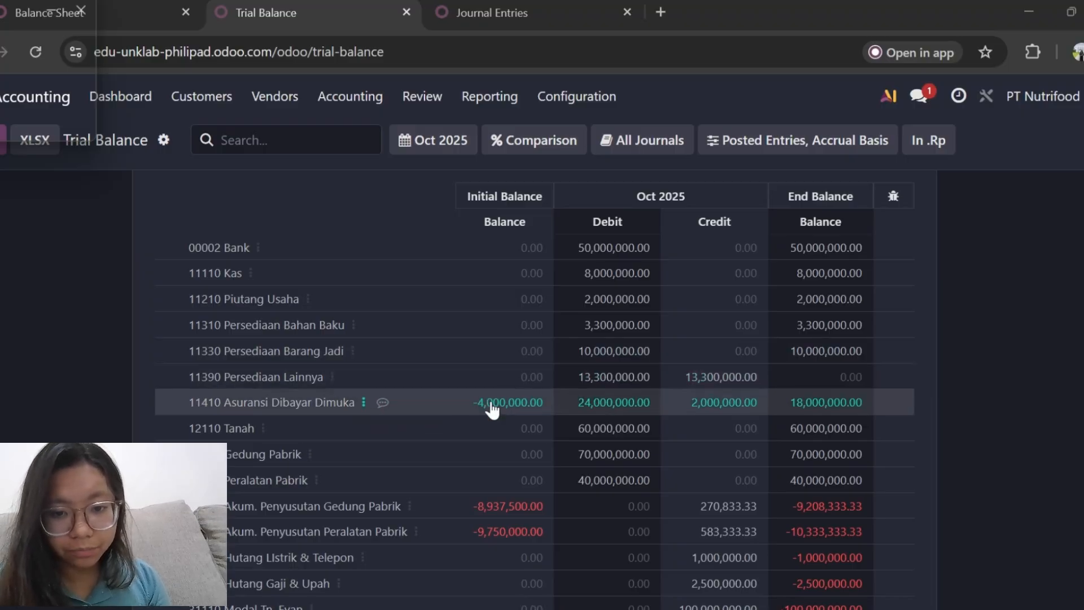
{"action": "scroll", "coordinate": [381, 428], "scroll_direction": "down", "scroll_amount": 2}
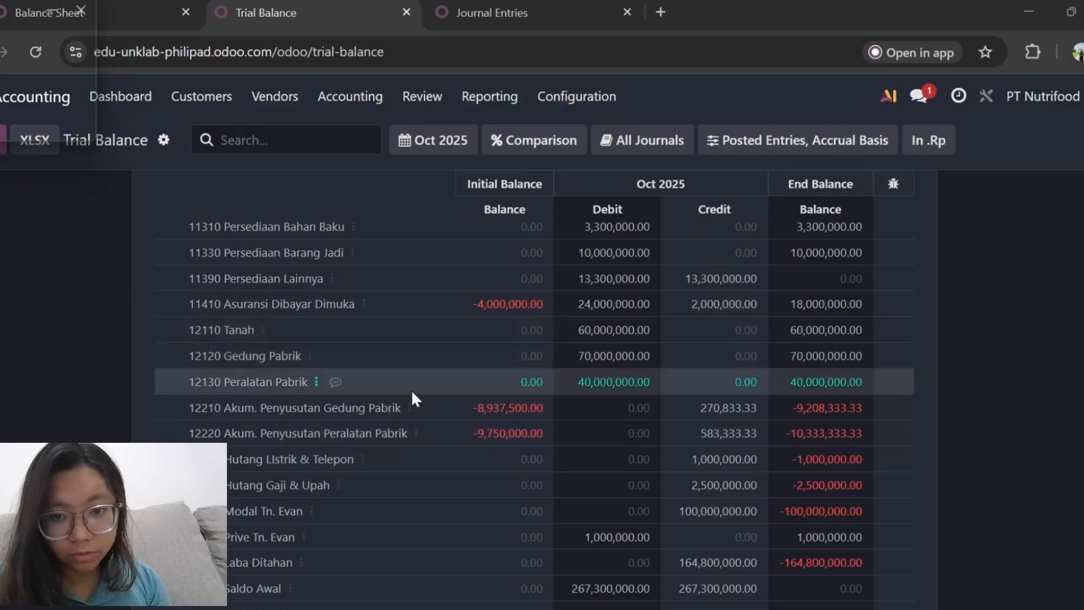
{"action": "scroll", "coordinate": [370, 367], "scroll_direction": "down", "scroll_amount": 1}
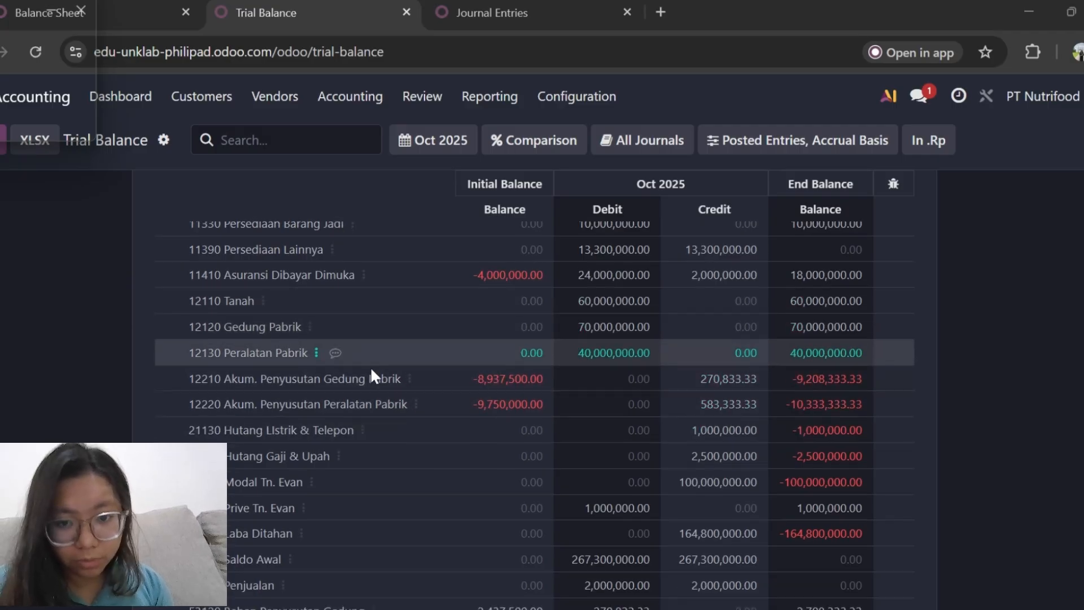
{"action": "scroll", "coordinate": [372, 370], "scroll_direction": "down", "scroll_amount": 3}
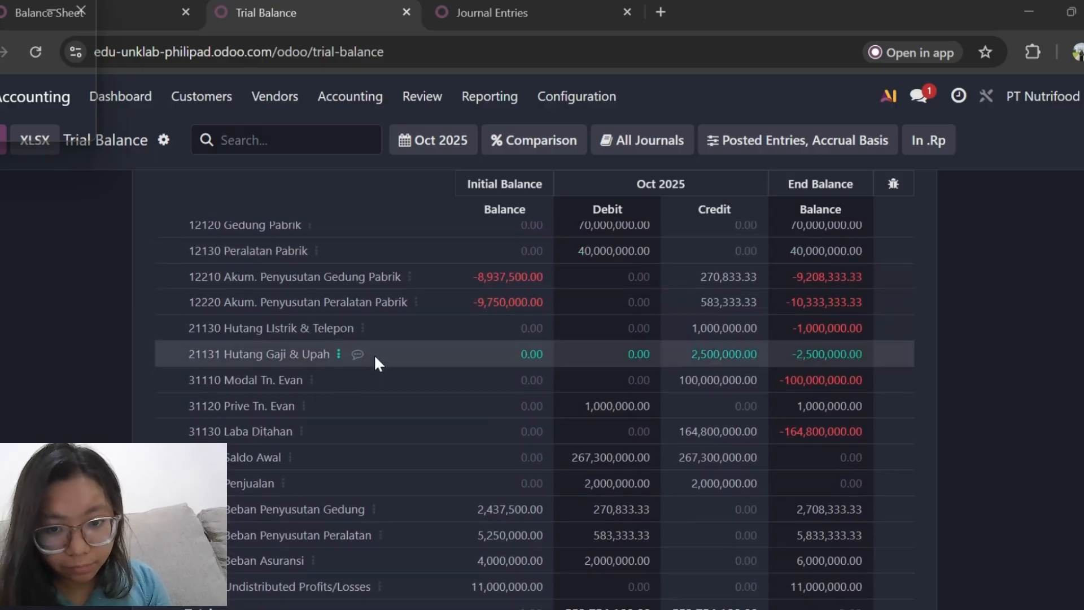
{"action": "scroll", "coordinate": [375, 361], "scroll_direction": "down", "scroll_amount": 2}
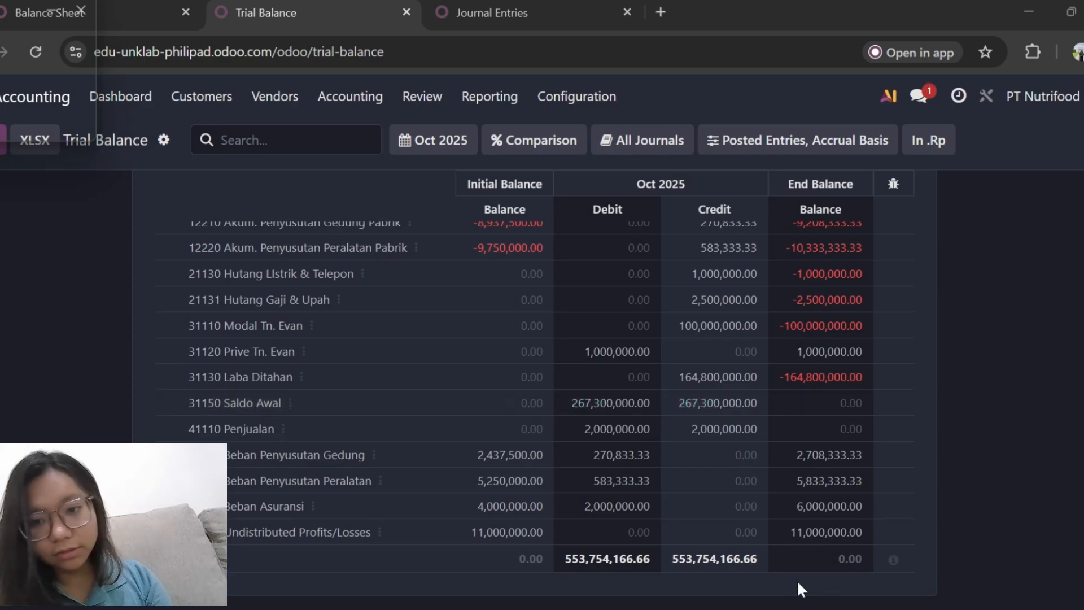
{"action": "scroll", "coordinate": [661, 458], "scroll_direction": "up", "scroll_amount": 5}
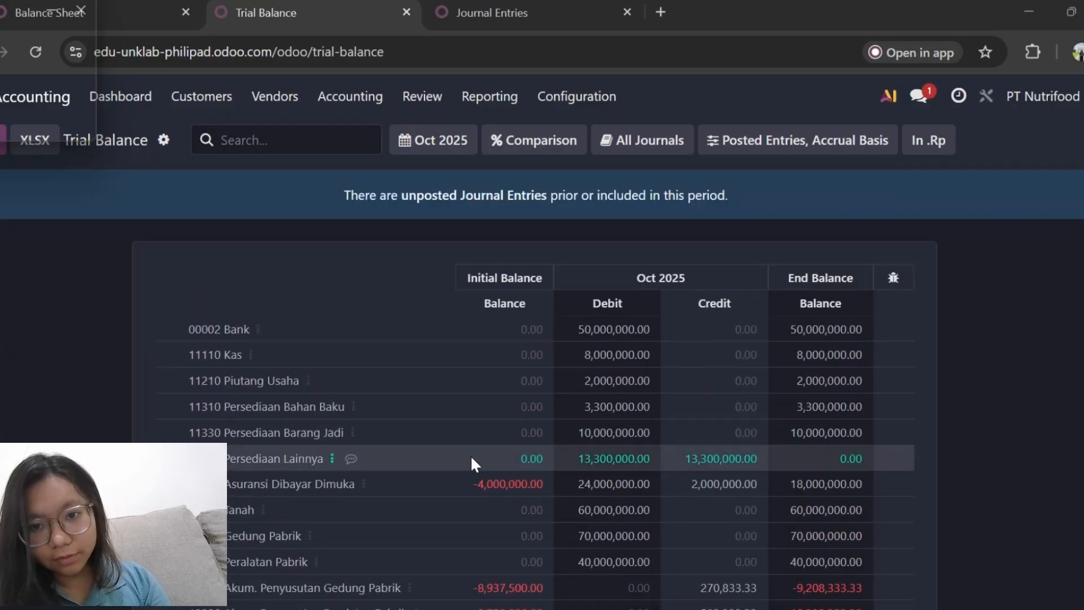
{"action": "scroll", "coordinate": [628, 513], "scroll_direction": "down", "scroll_amount": 5}
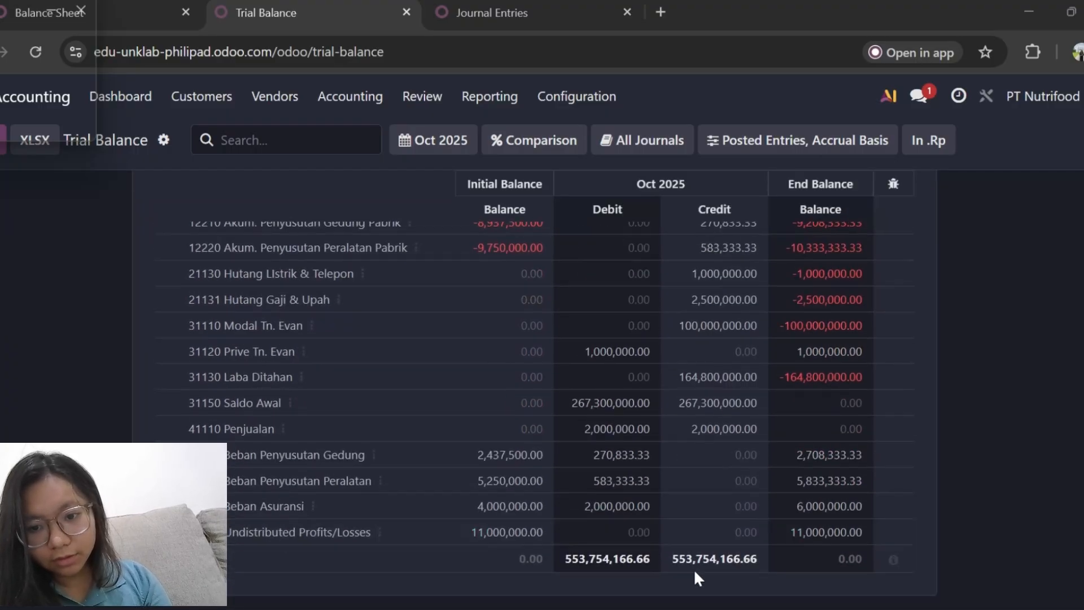
Switch to the Balance Sheet as of 10/31/2025 and look through its assets, liabilities and equity.
{"action": "key", "text": "ctrl+shift+Tab"}
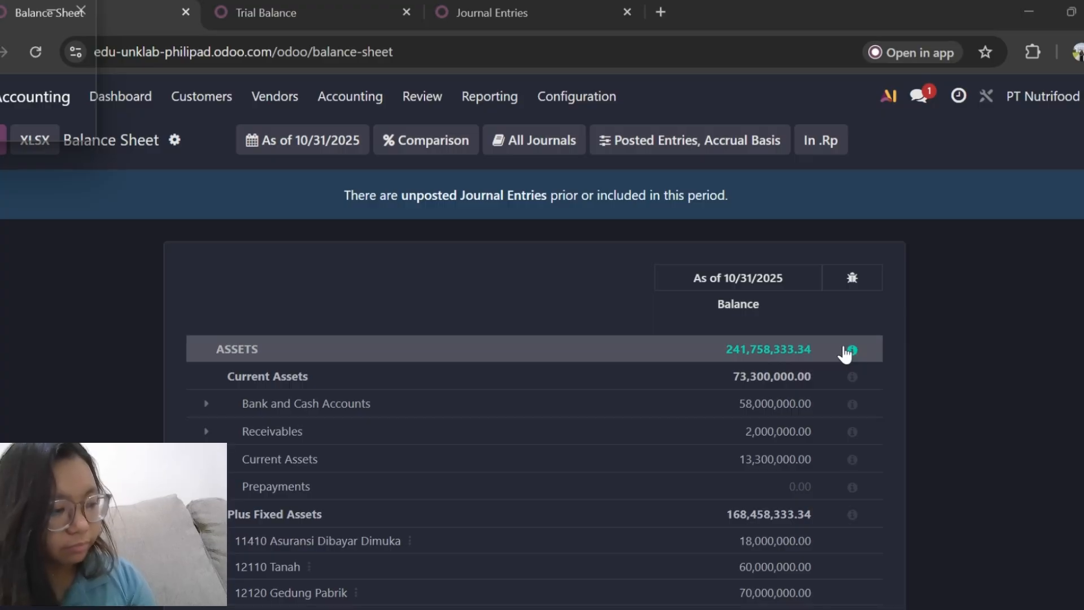
{"action": "scroll", "coordinate": [523, 385], "scroll_direction": "down", "scroll_amount": 5}
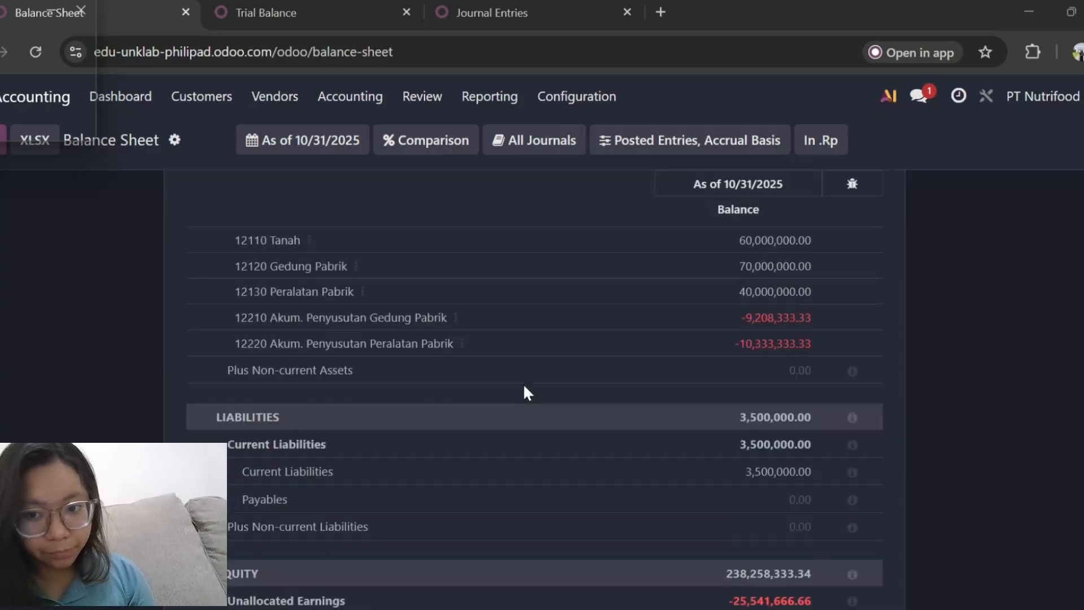
{"action": "scroll", "coordinate": [523, 383], "scroll_direction": "down", "scroll_amount": 4}
{"action": "scroll", "coordinate": [523, 383], "scroll_direction": "up", "scroll_amount": 10}
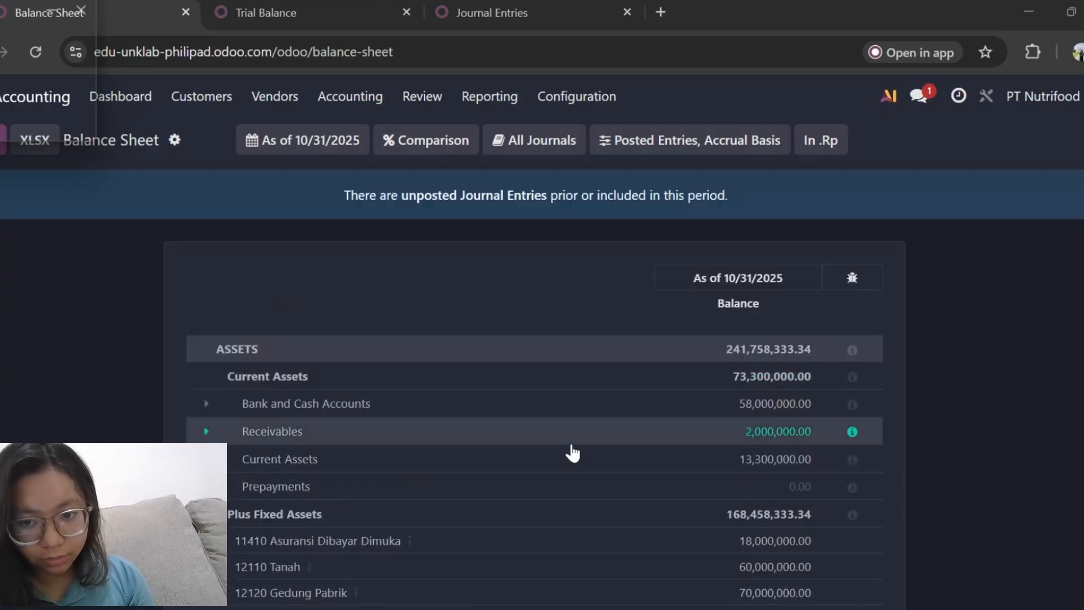
Read through the 10/31/2025 Balance Sheet's fixed assets, current liabilities, unallocated and retained earnings, and the combined liabilities and equity.
{"action": "scroll", "coordinate": [573, 452], "scroll_direction": "down", "scroll_amount": 3}
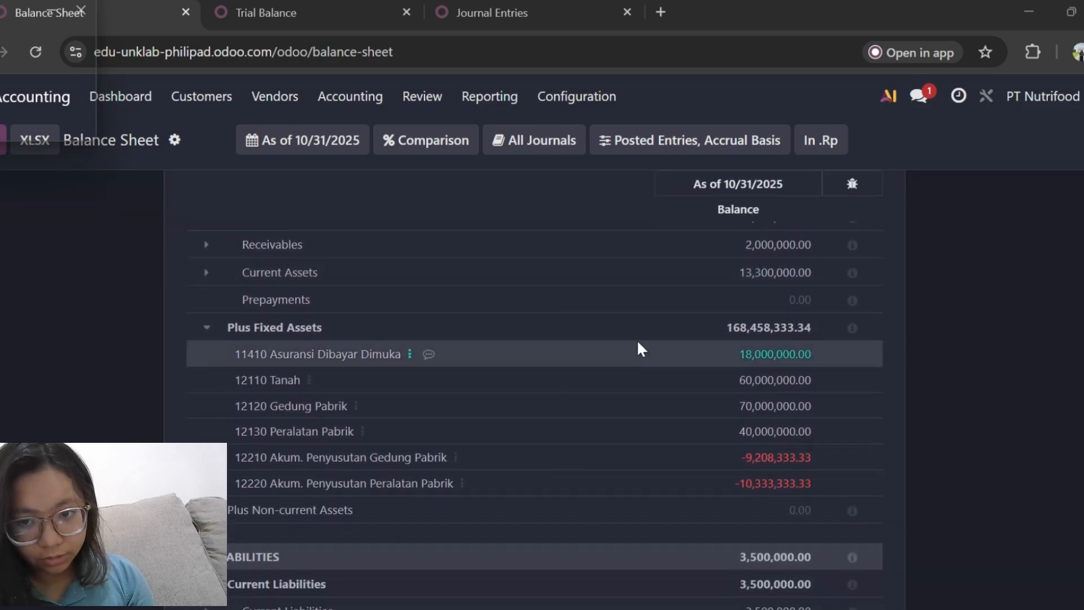
{"action": "scroll", "coordinate": [621, 443], "scroll_direction": "down", "scroll_amount": 2}
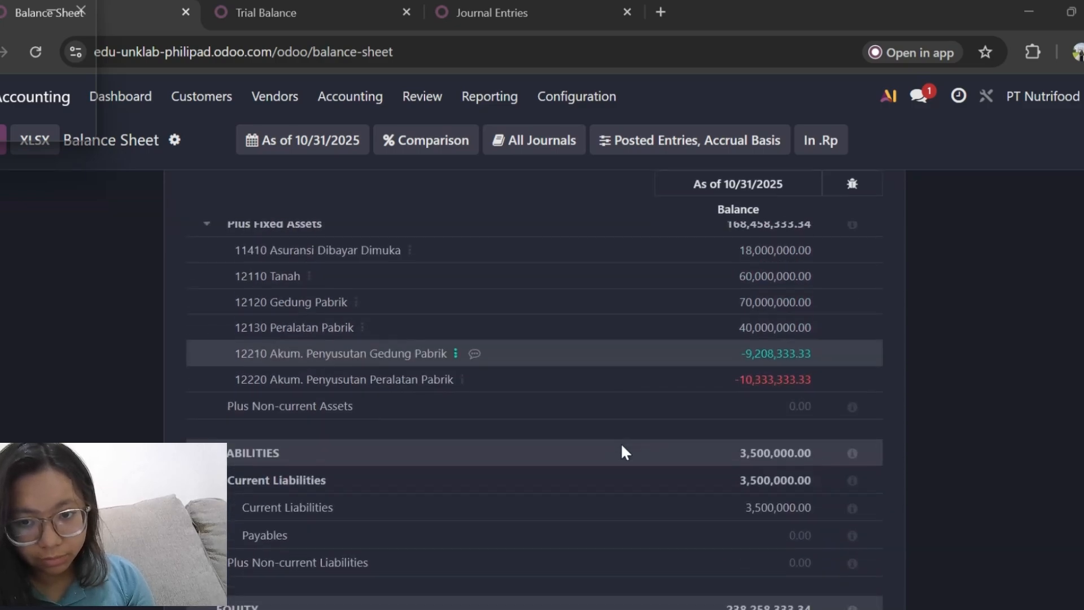
{"action": "scroll", "coordinate": [621, 443], "scroll_direction": "down", "scroll_amount": 2}
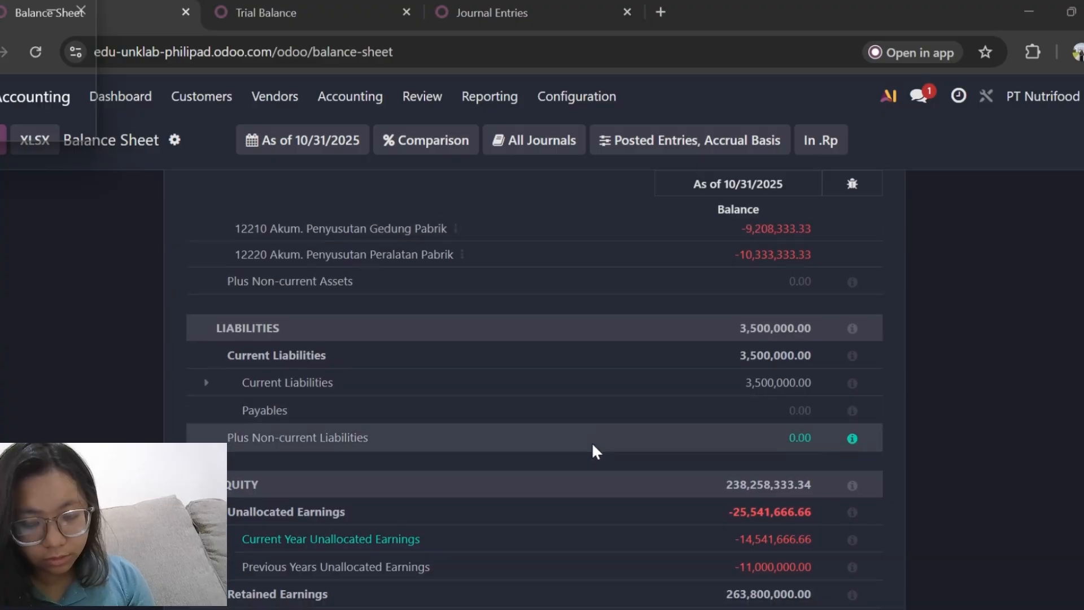
{"action": "scroll", "coordinate": [593, 447], "scroll_direction": "down", "scroll_amount": 2}
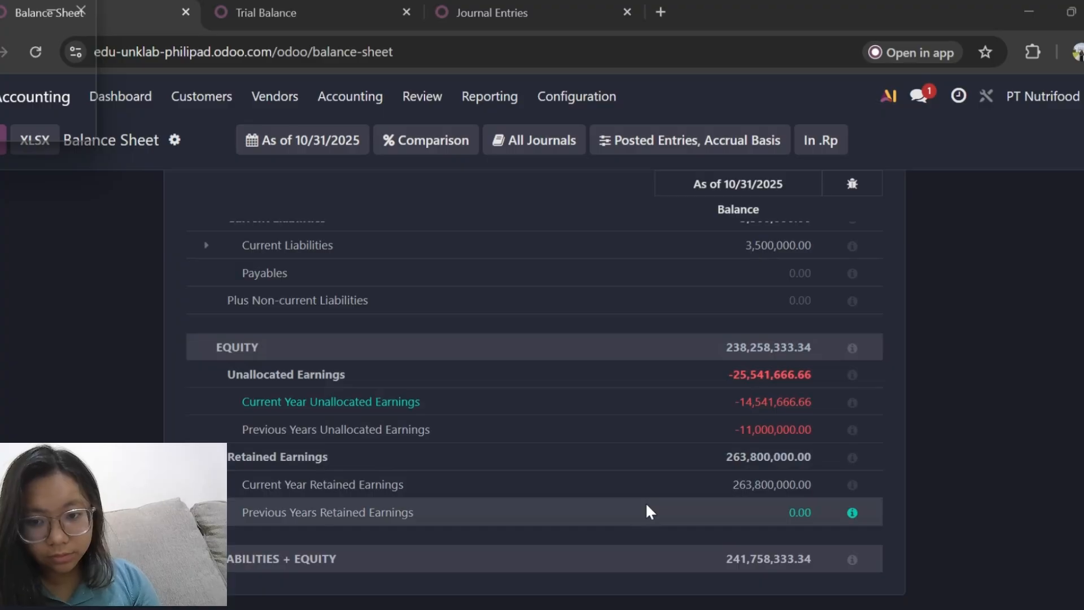
{"action": "scroll", "coordinate": [616, 403], "scroll_direction": "up", "scroll_amount": 10}
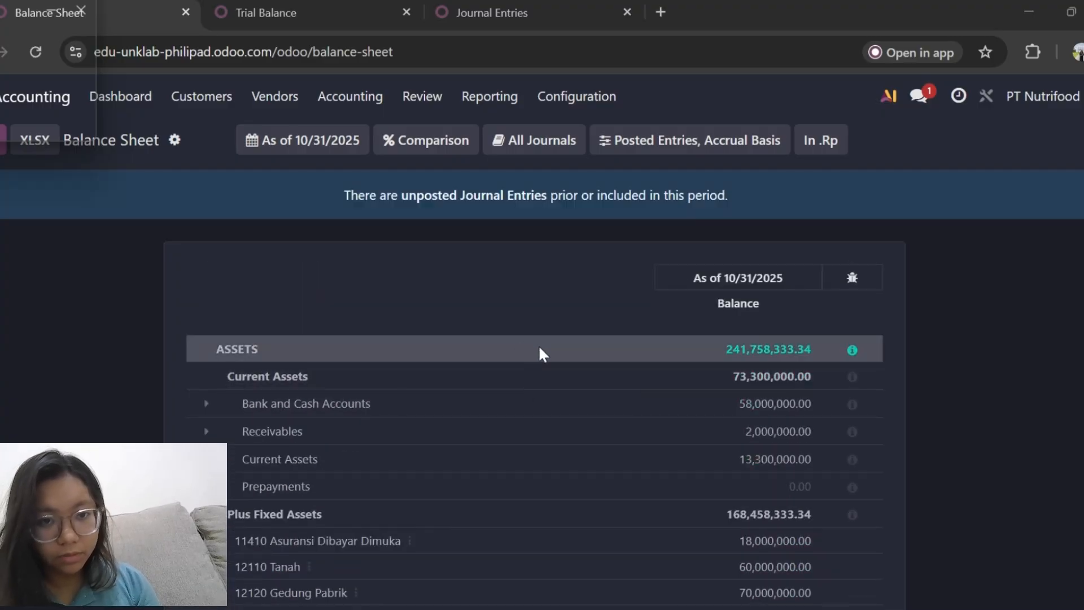
Return to the Oct 2025 Trial Balance and recheck each account's initial balance, debit, credit and end balance, from Bank down to Undistributed Profits/Losses.
{"action": "left_click", "coordinate": [332, 10]}
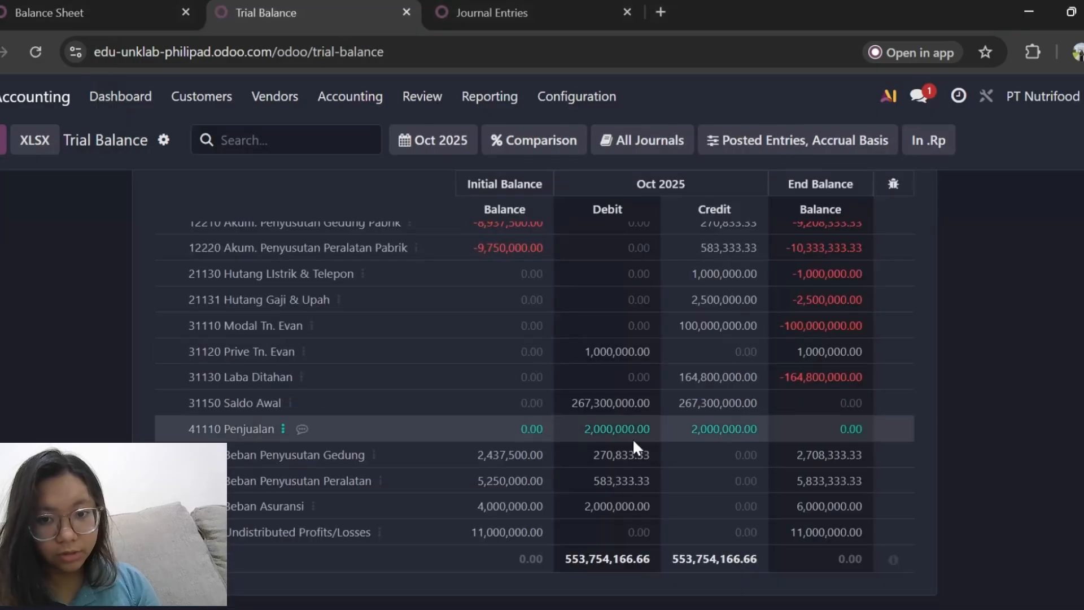
{"action": "scroll", "coordinate": [633, 443], "scroll_direction": "up", "scroll_amount": 10}
{"action": "scroll", "coordinate": [463, 337], "scroll_direction": "down", "scroll_amount": 1}
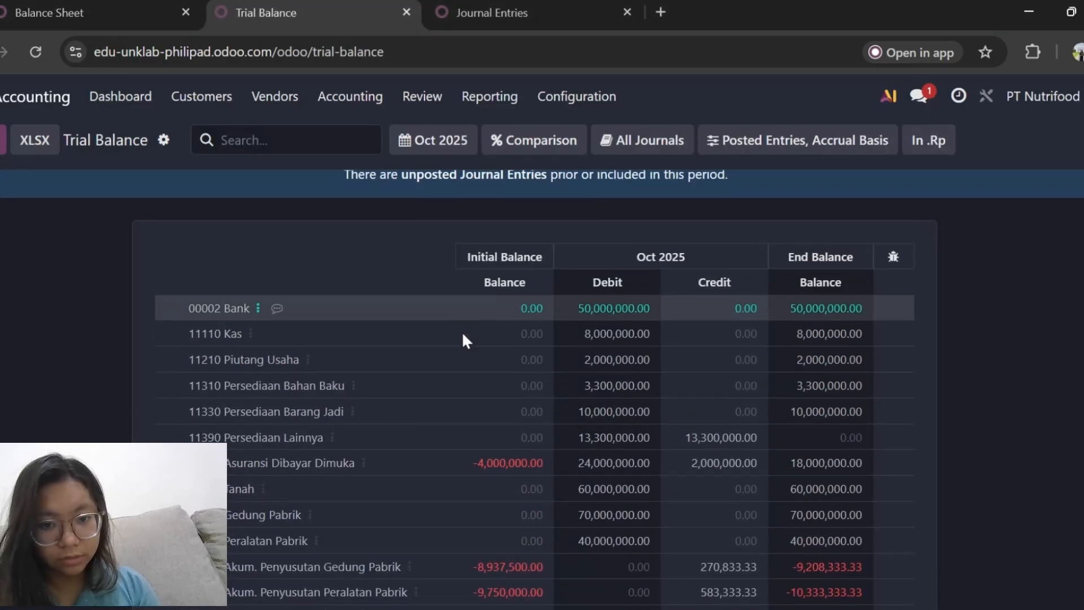
{"action": "scroll", "coordinate": [463, 338], "scroll_direction": "up", "scroll_amount": 1}
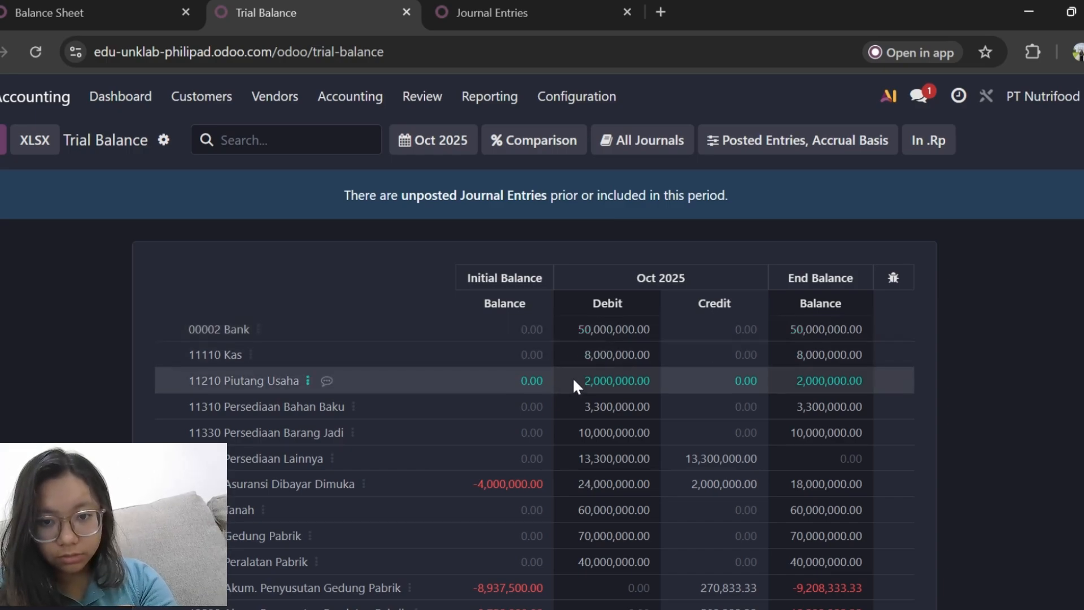
{"action": "scroll", "coordinate": [572, 377], "scroll_direction": "down", "scroll_amount": 1}
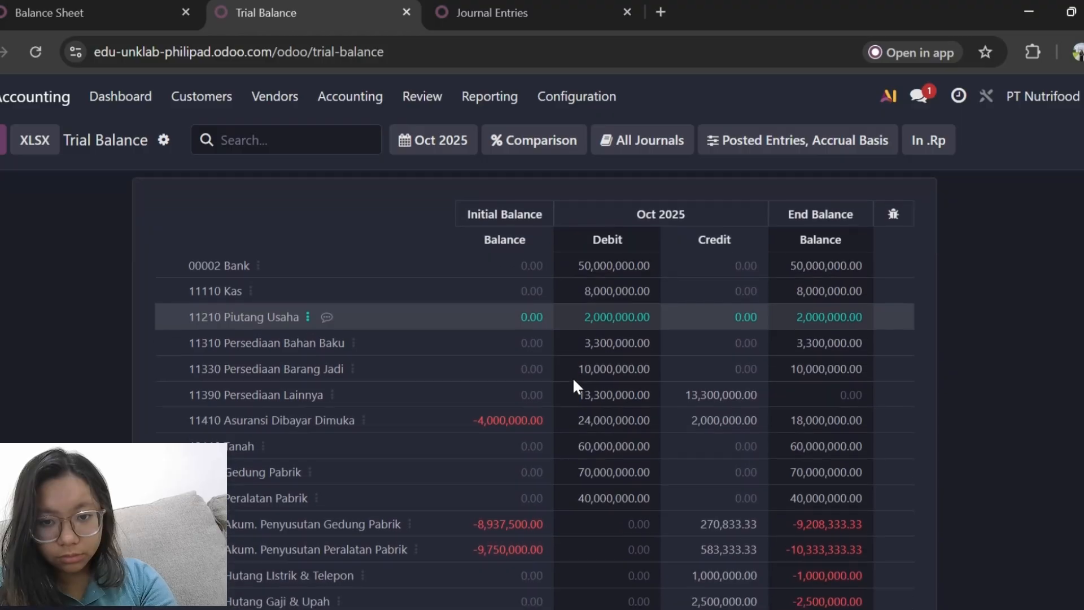
{"action": "scroll", "coordinate": [572, 377], "scroll_direction": "down", "scroll_amount": 1}
{"action": "scroll", "coordinate": [573, 378], "scroll_direction": "up", "scroll_amount": 1}
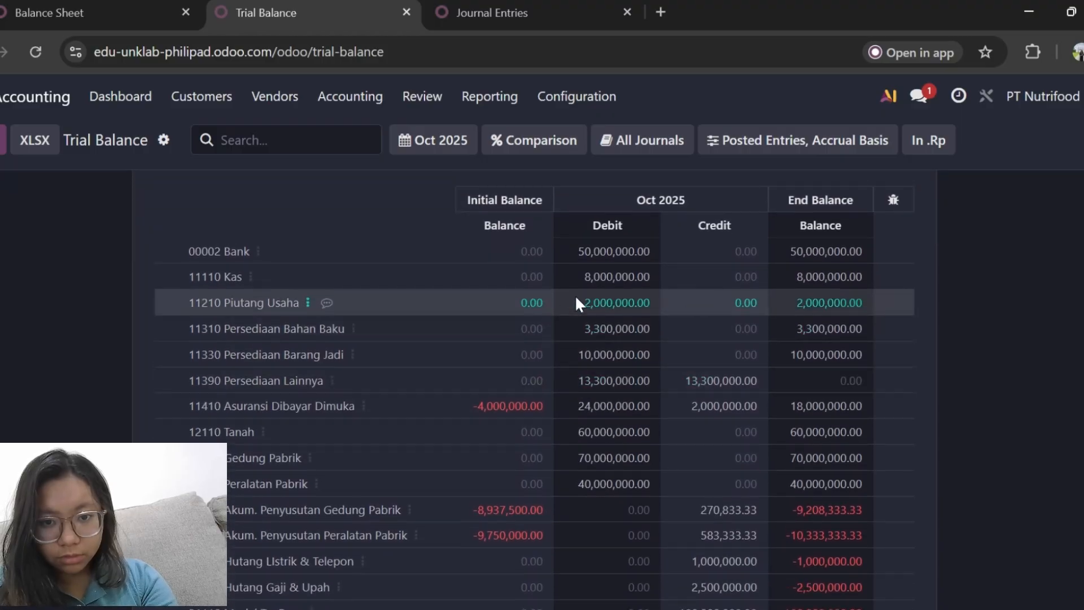
{"action": "scroll", "coordinate": [587, 304], "scroll_direction": "down", "scroll_amount": 1}
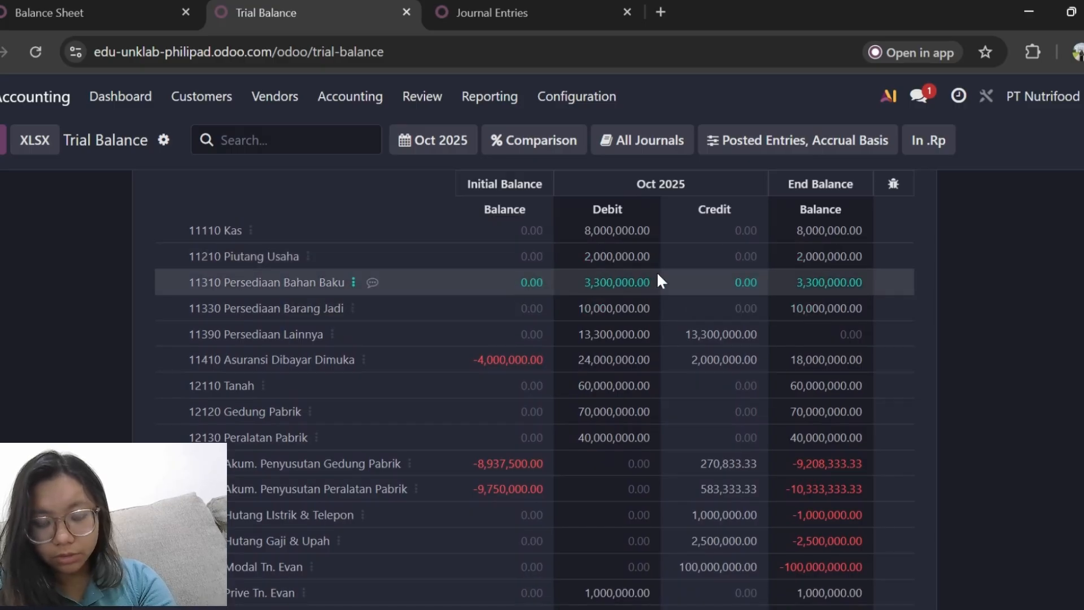
{"action": "scroll", "coordinate": [658, 280], "scroll_direction": "down", "scroll_amount": 1}
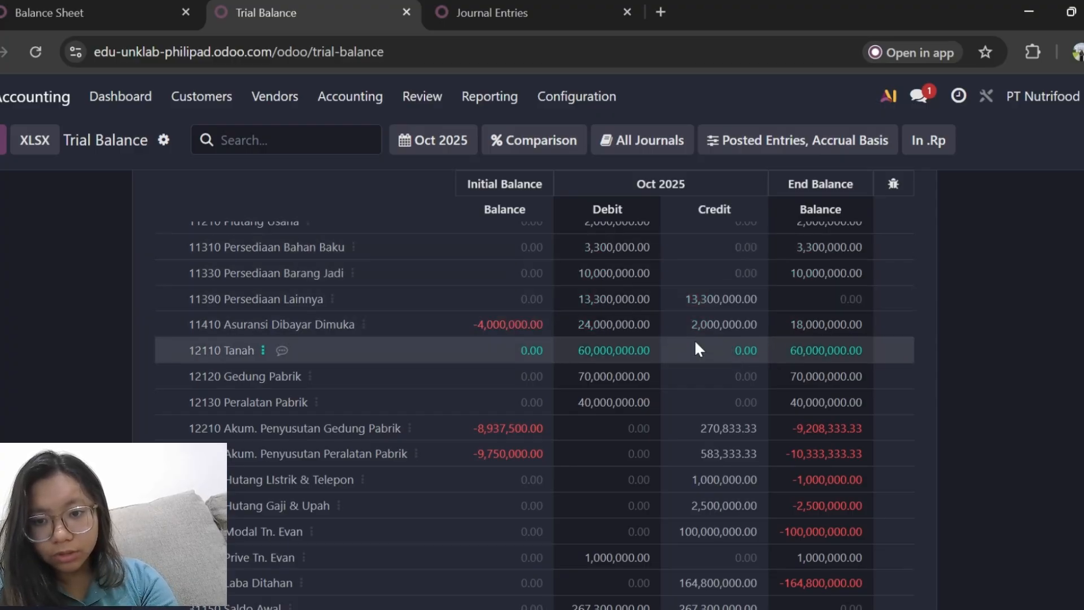
{"action": "scroll", "coordinate": [714, 333], "scroll_direction": "down", "scroll_amount": 3}
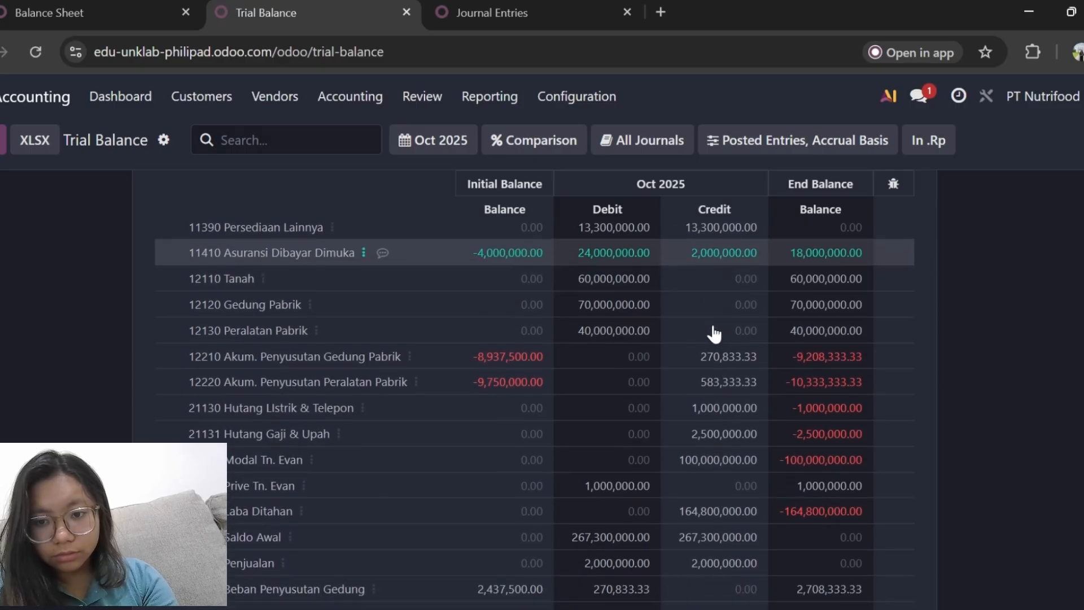
{"action": "scroll", "coordinate": [715, 333], "scroll_direction": "down", "scroll_amount": 1}
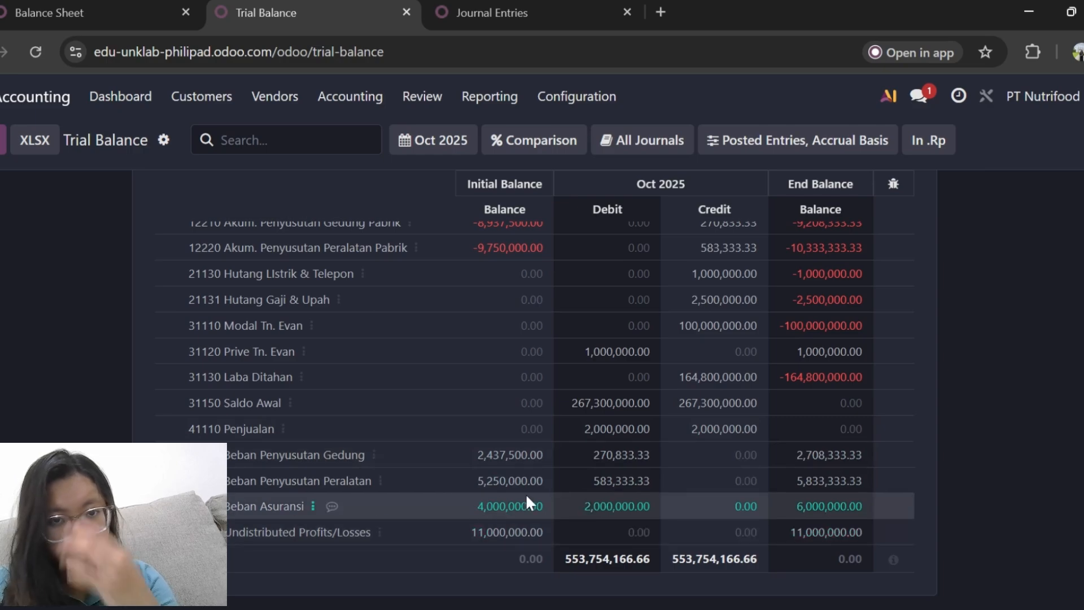
Switch to the posted Journal Entries and look over the depreciation, inventory valuation, opening balance, customer invoice, cash and bank entries.
{"action": "left_click", "coordinate": [550, 8]}
{"action": "left_click", "coordinate": [758, 96]}
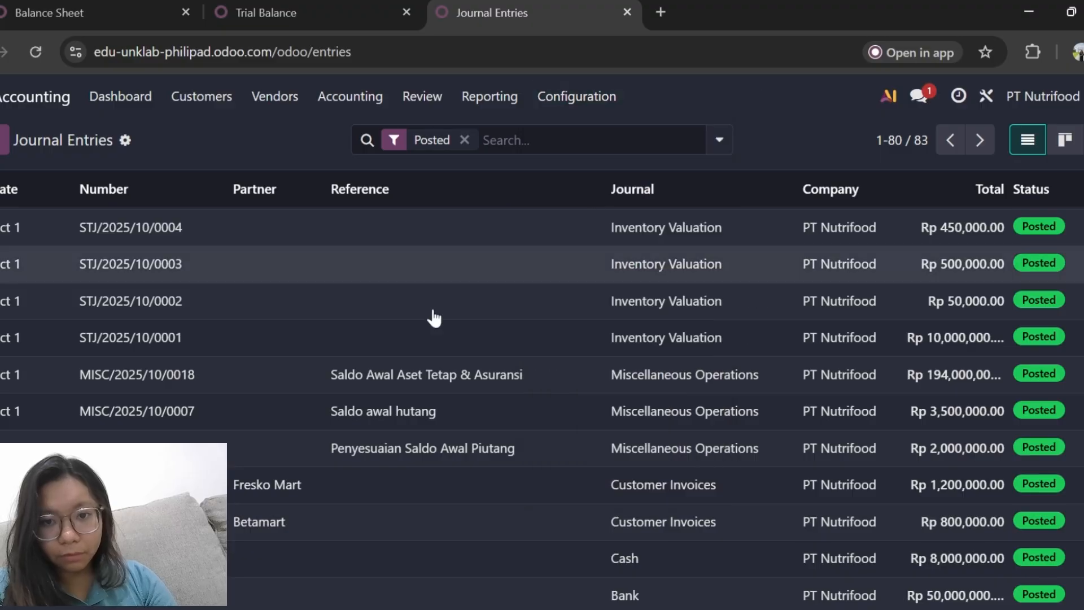
{"action": "scroll", "coordinate": [399, 338], "scroll_direction": "up", "scroll_amount": 1}
{"action": "scroll", "coordinate": [399, 337], "scroll_direction": "up", "scroll_amount": 3}
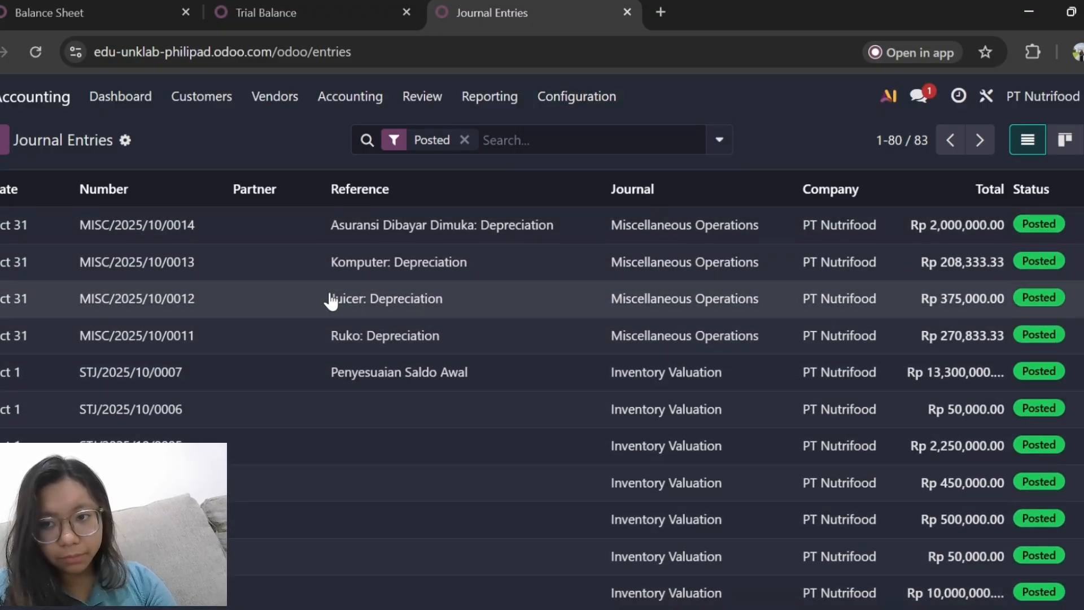
{"action": "scroll", "coordinate": [327, 299], "scroll_direction": "down", "scroll_amount": 1}
{"action": "scroll", "coordinate": [326, 300], "scroll_direction": "down", "scroll_amount": 7}
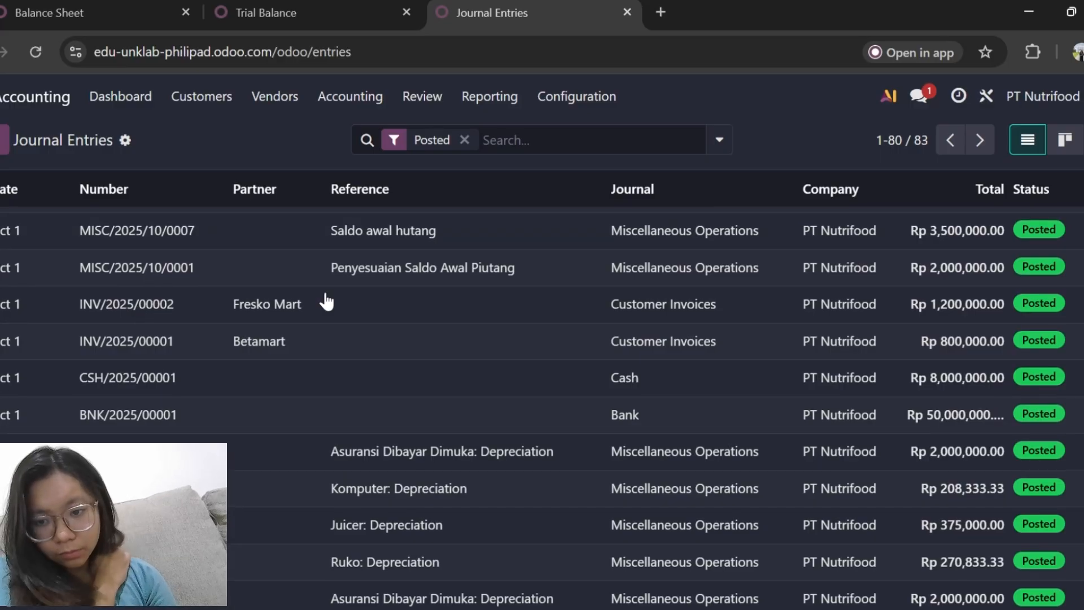
{"action": "scroll", "coordinate": [327, 301], "scroll_direction": "down", "scroll_amount": 1}
{"action": "scroll", "coordinate": [326, 301], "scroll_direction": "up", "scroll_amount": 10}
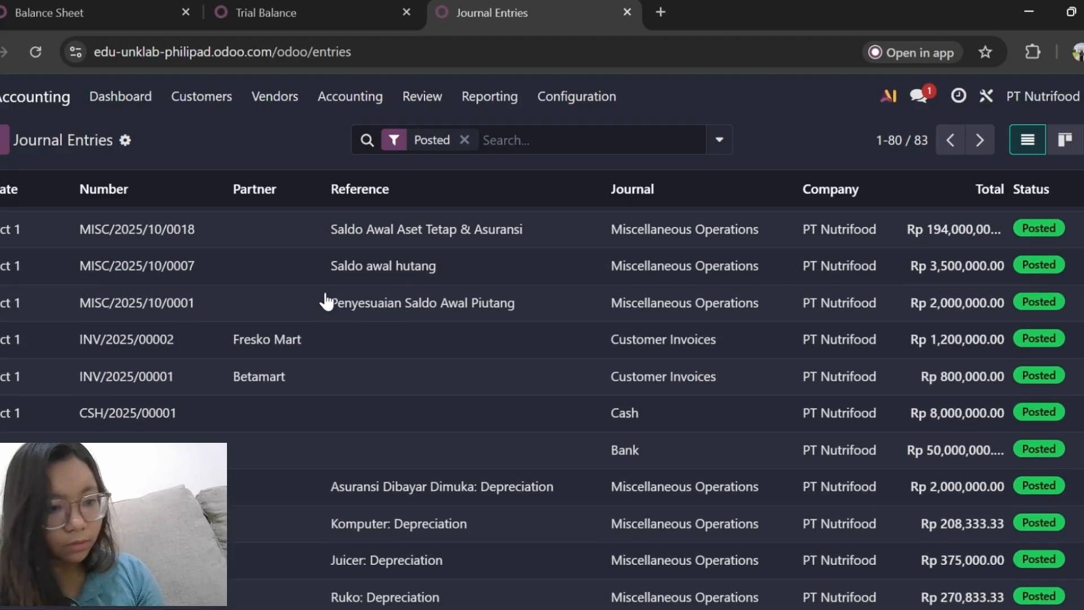
{"action": "scroll", "coordinate": [325, 300], "scroll_direction": "up", "scroll_amount": 1}
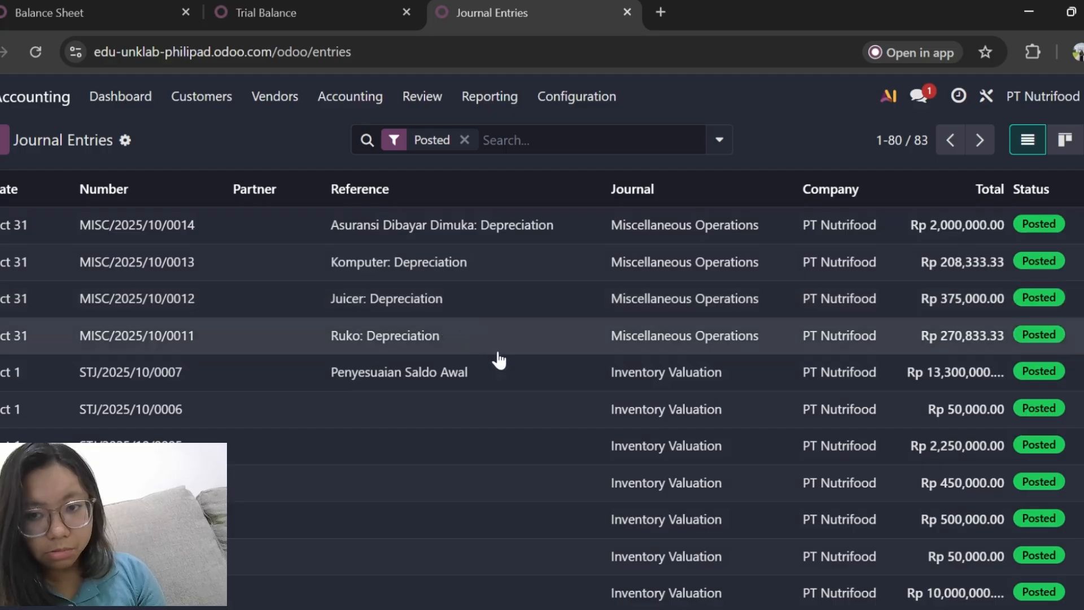
{"action": "scroll", "coordinate": [509, 388], "scroll_direction": "down", "scroll_amount": 2}
{"action": "scroll", "coordinate": [510, 389], "scroll_direction": "down", "scroll_amount": 9}
{"action": "scroll", "coordinate": [510, 389], "scroll_direction": "up", "scroll_amount": 11}
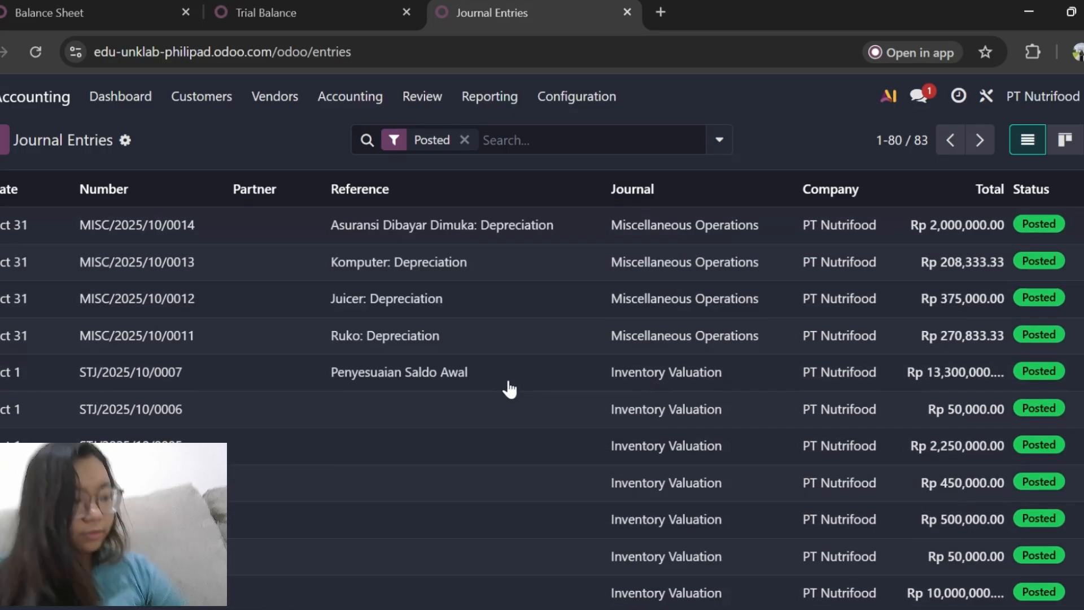